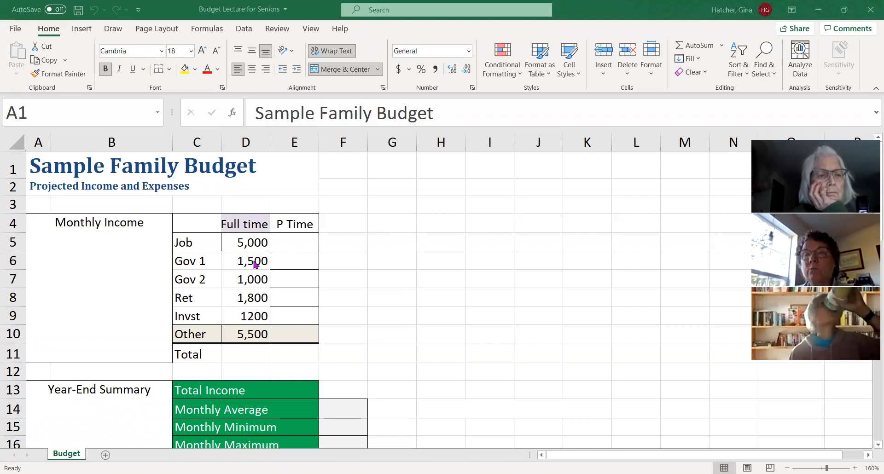
- Review the family budget sheet from the monthly income table through the year-end summary and monthly expenses to the Balance row
scroll(377, 302, "down", 2)
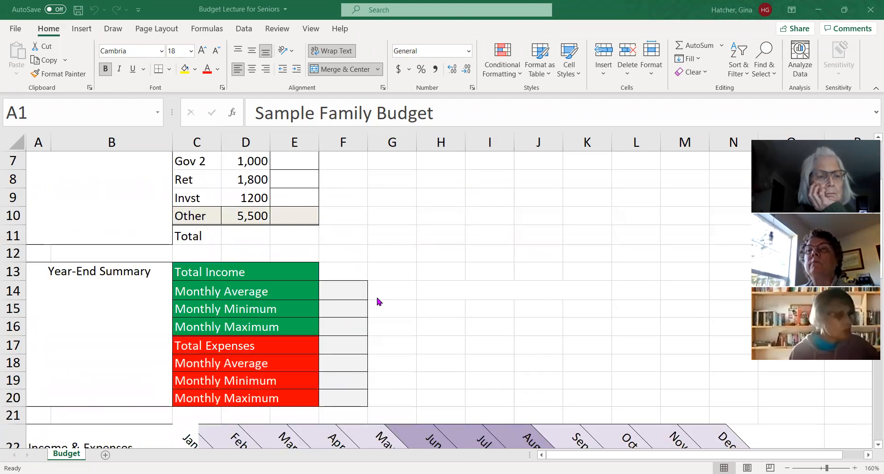
scroll(378, 299, "down", 1)
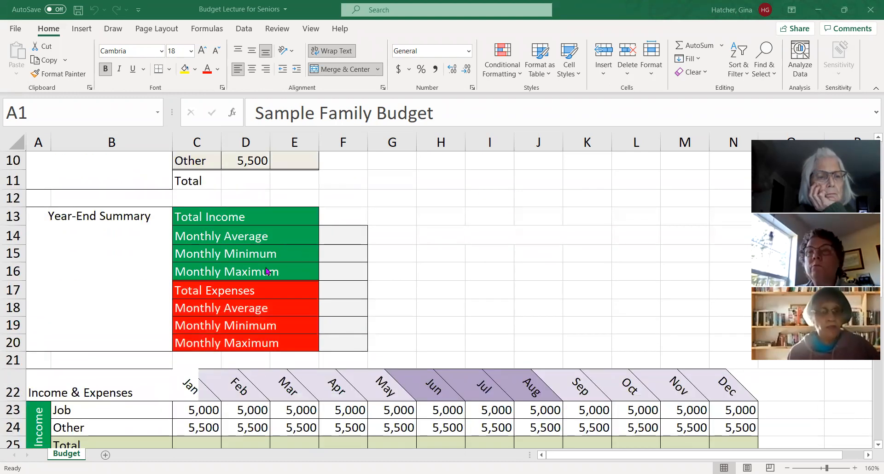
scroll(267, 275, "up", 1)
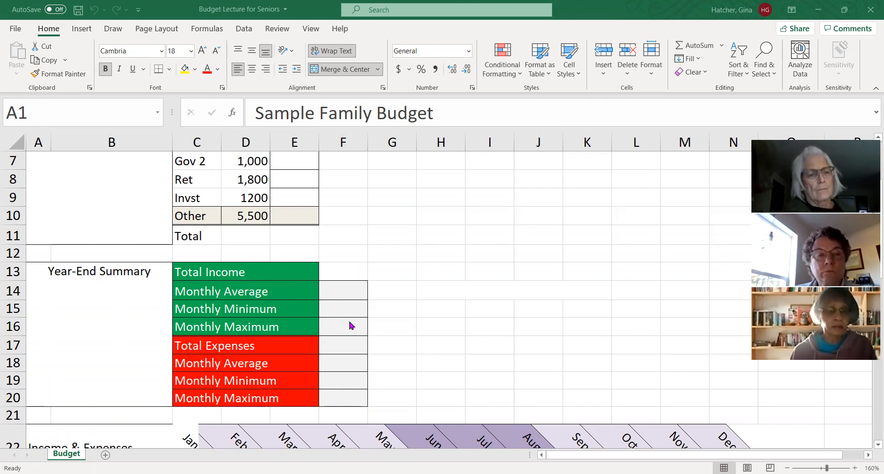
scroll(352, 325, "down", 2)
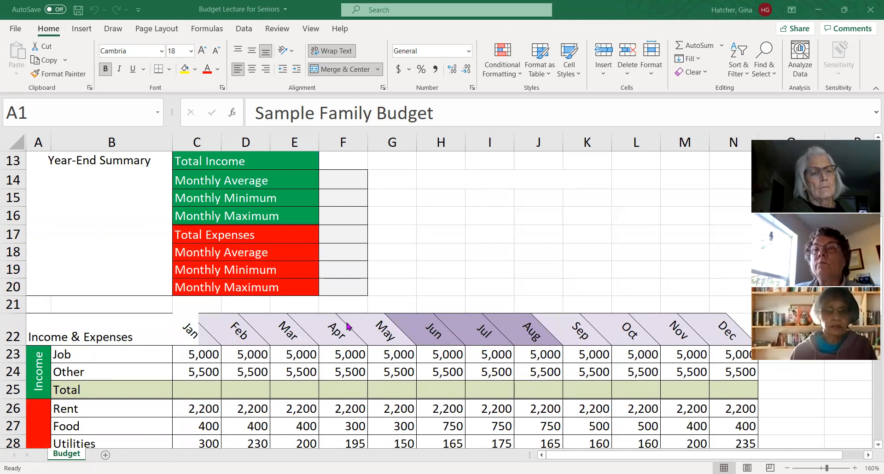
scroll(348, 327, "down", 1)
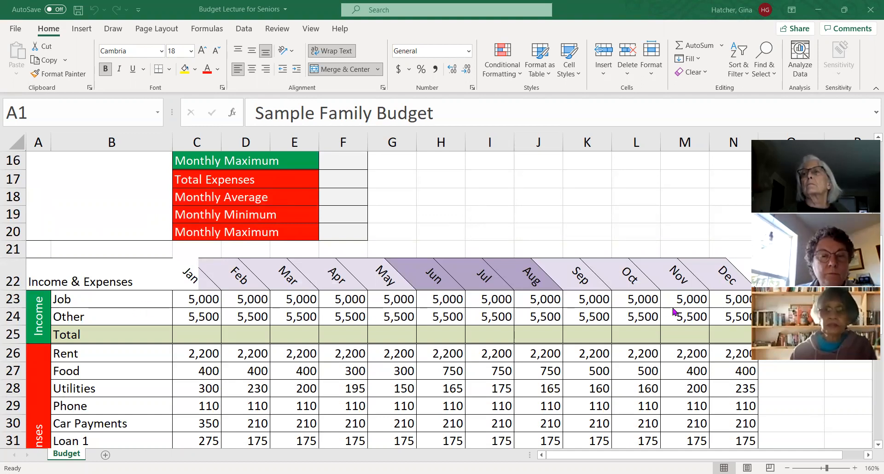
scroll(355, 382, "down", 2)
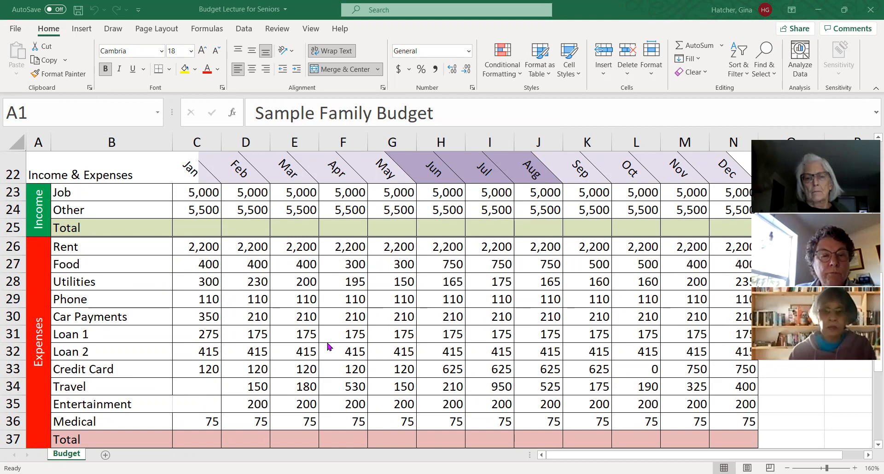
scroll(328, 347, "down", 1)
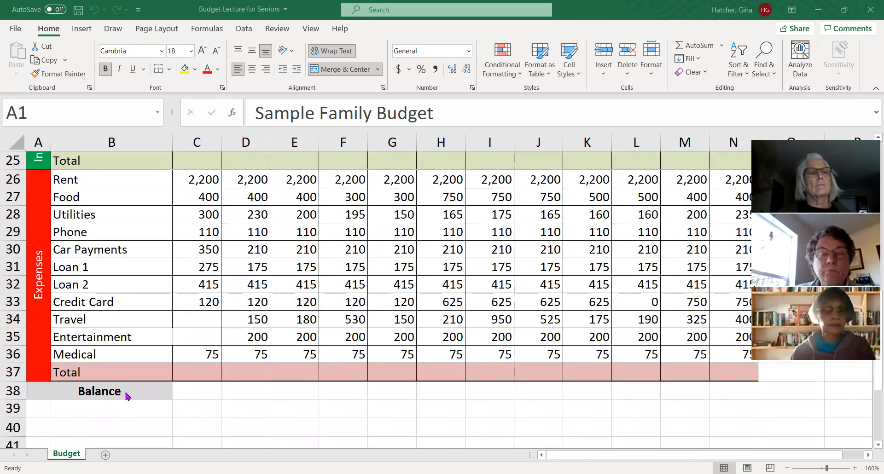
scroll(258, 369, "up", 3)
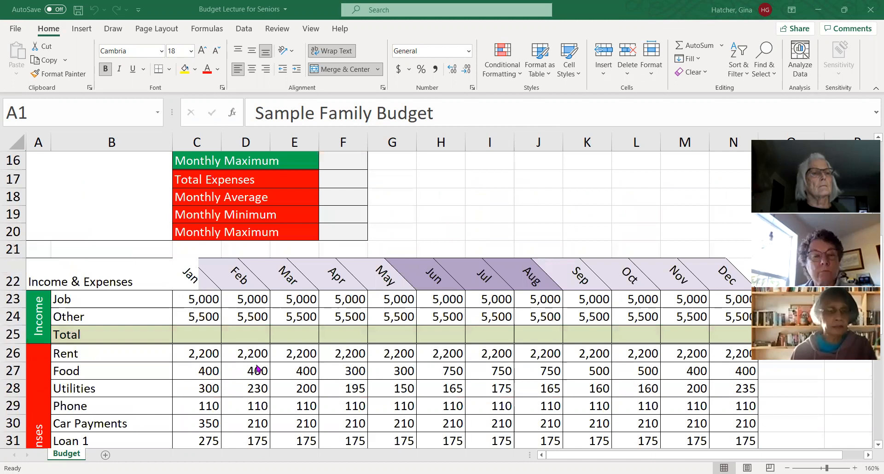
scroll(258, 368, "up", 1)
scroll(252, 367, "up", 4)
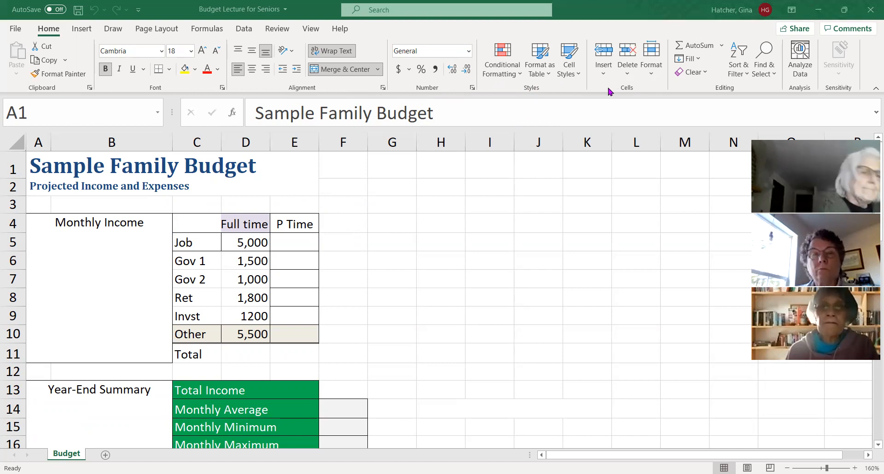
- Open the cell formatting settings for the title cell A1 and try the Number category with the 1000 separator enabled
left_click(653, 77)
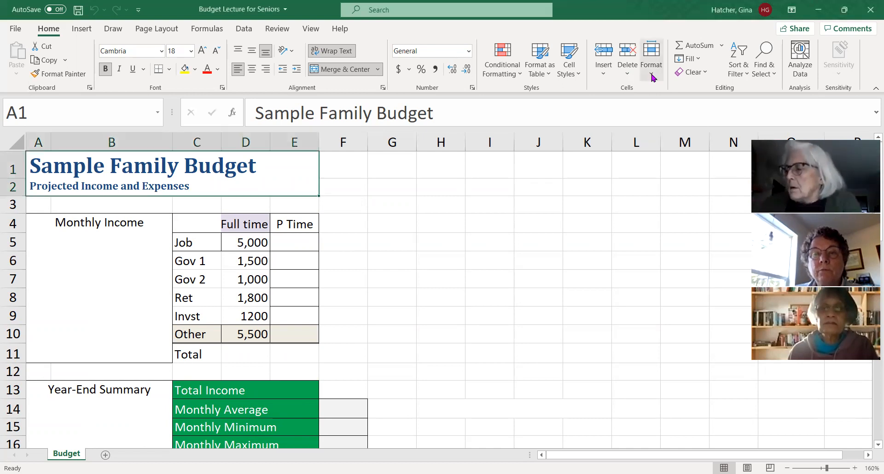
left_click(653, 77)
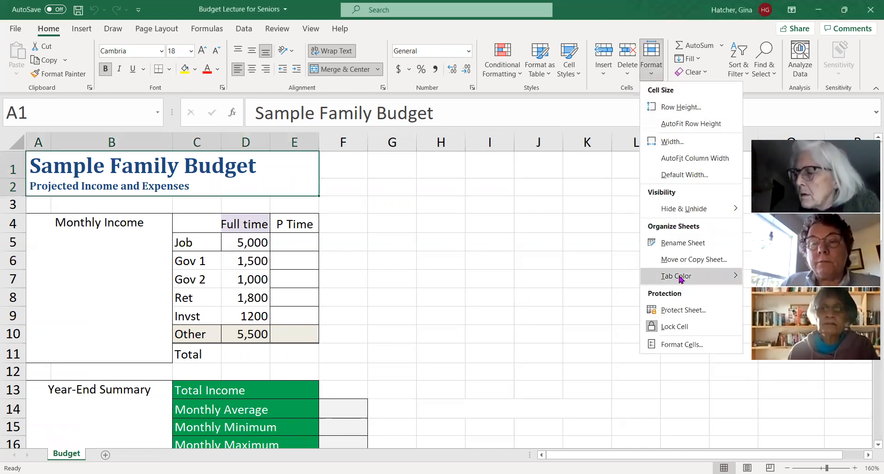
left_click(677, 347)
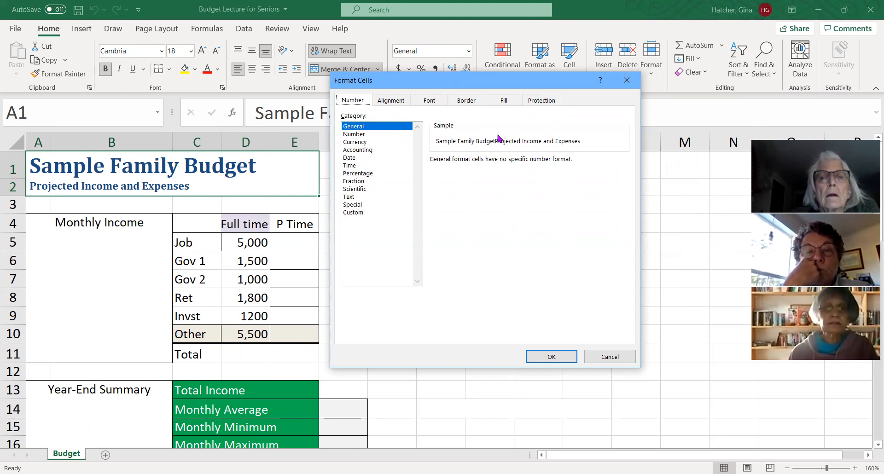
left_click(364, 134)
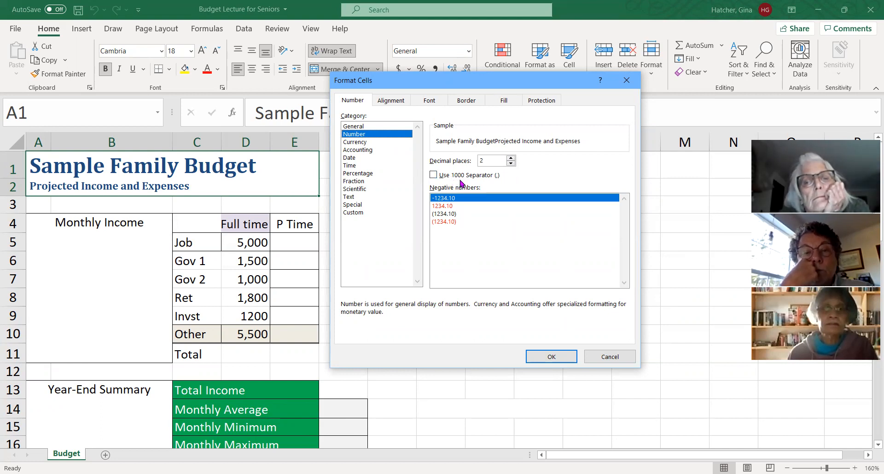
left_click(433, 175)
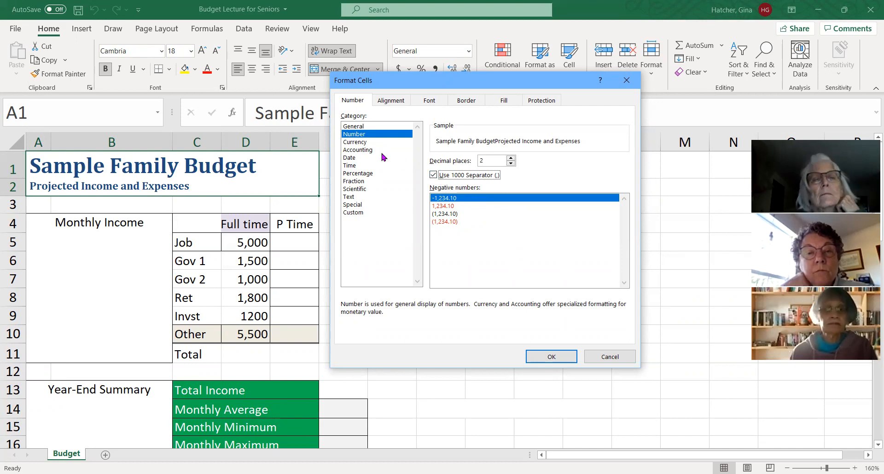
- Examine the options of the Currency and Accounting number formats
left_click(361, 144)
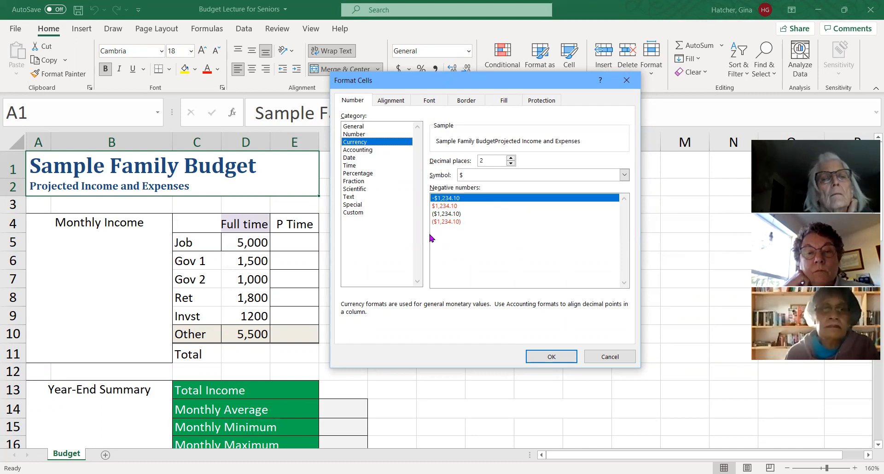
left_click(362, 151)
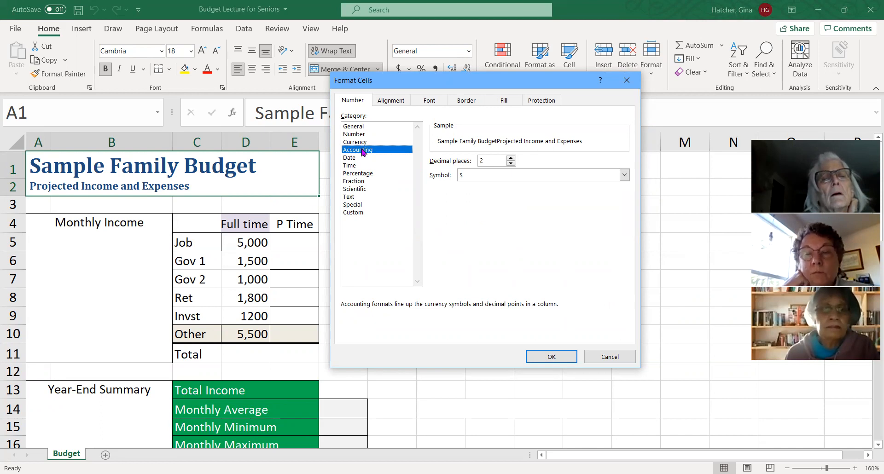
left_click(470, 124)
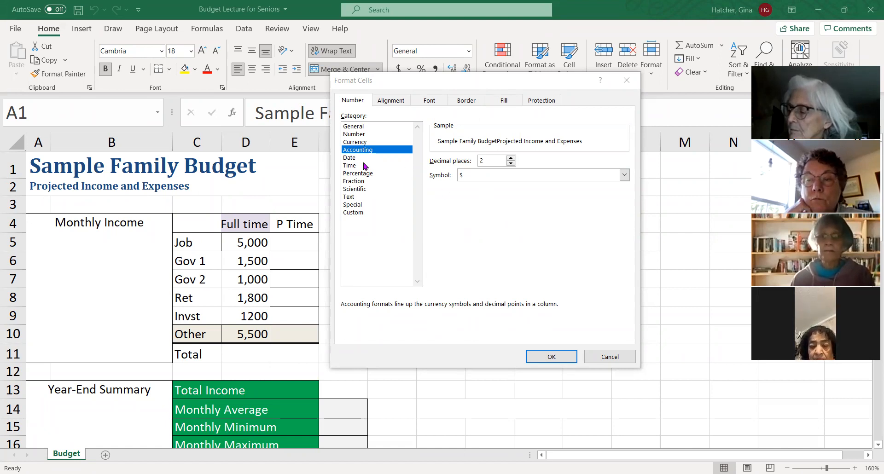
- Examine the available Date formats, trying the "Wednesday, March 14, 2012" and "3/14" types and looking through the remaining list
left_click(350, 158)
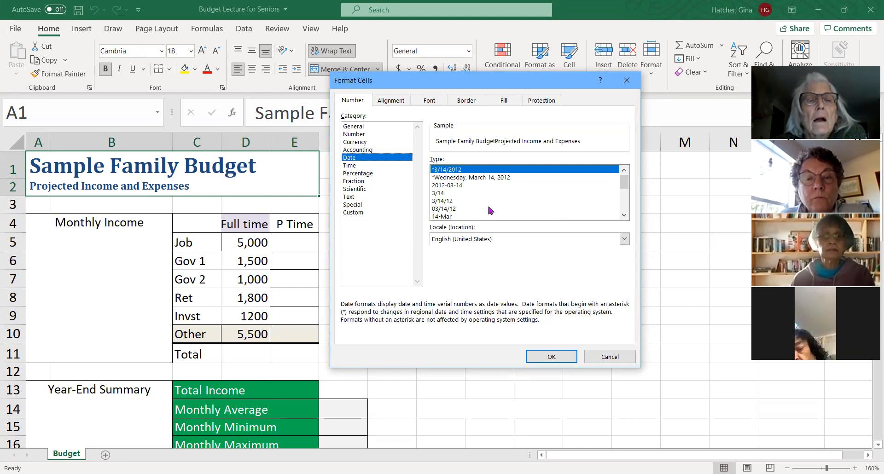
left_click(467, 178)
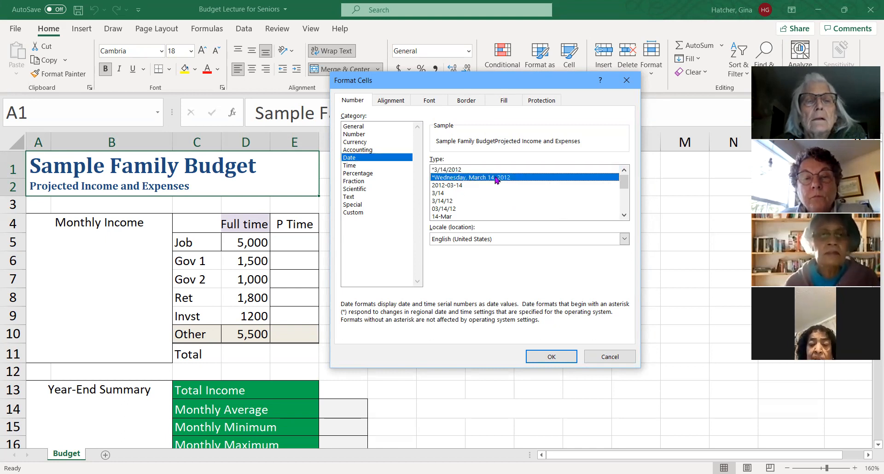
left_click(441, 193)
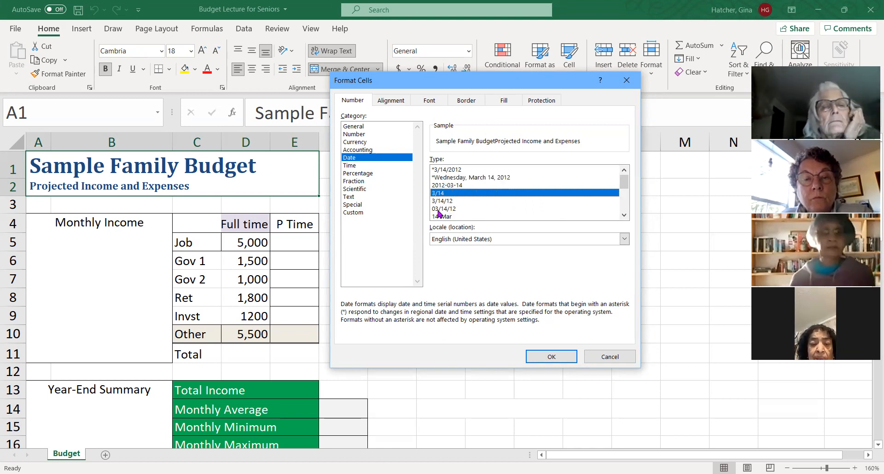
left_click(625, 215)
left_click(624, 214)
left_click(625, 214)
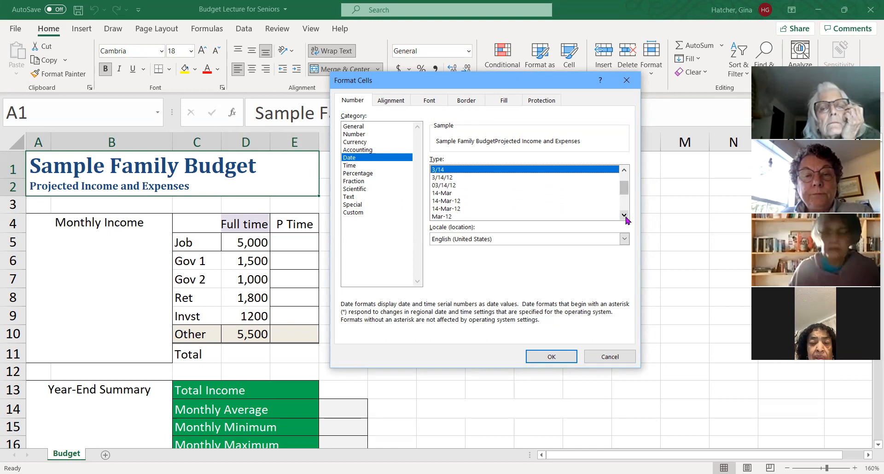
left_click(625, 214)
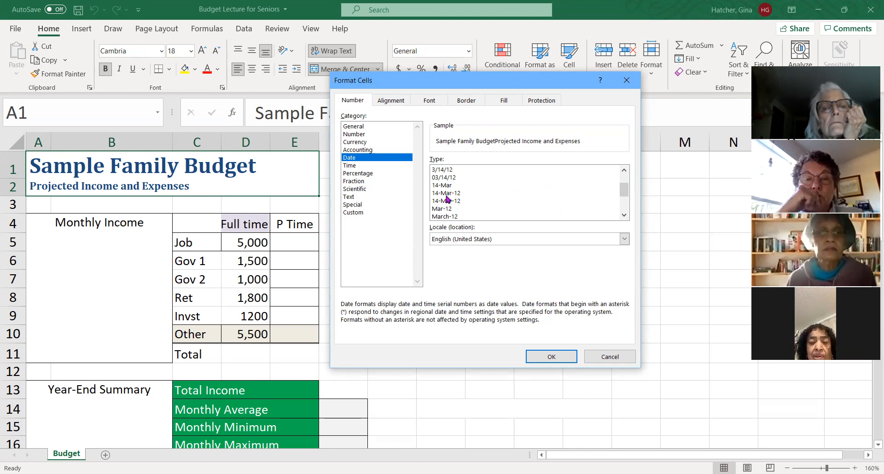
left_click(625, 215)
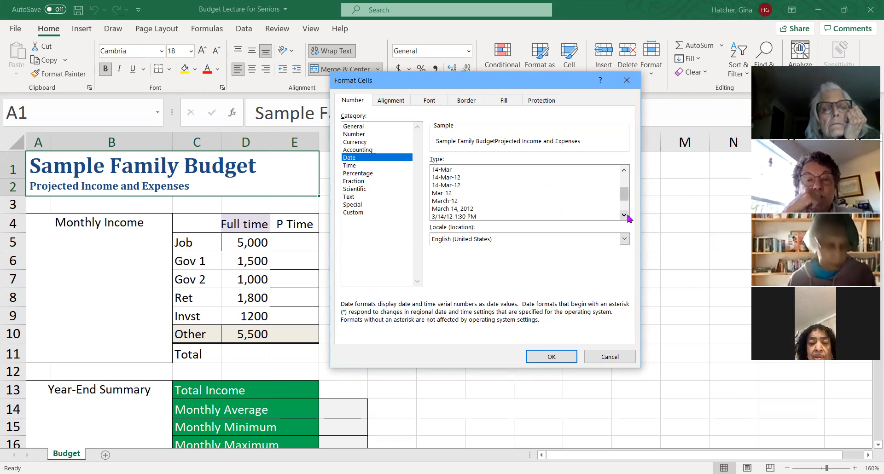
left_click(625, 215)
left_click(625, 215)
left_click(625, 215)
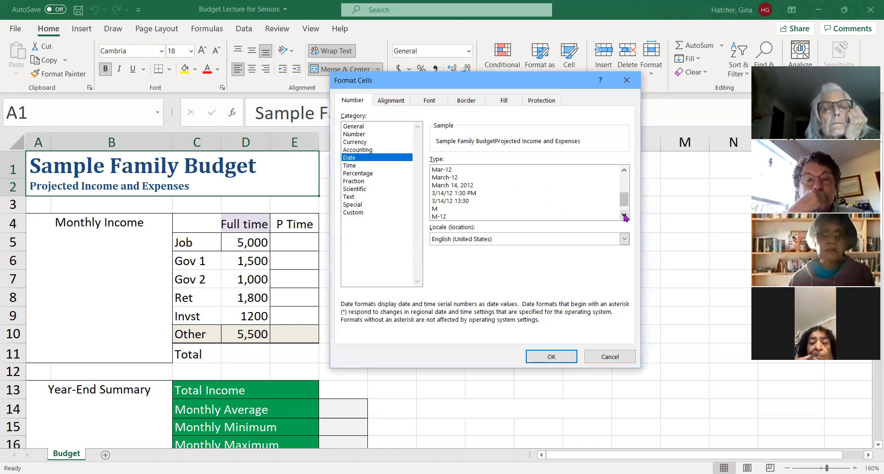
left_click(625, 215)
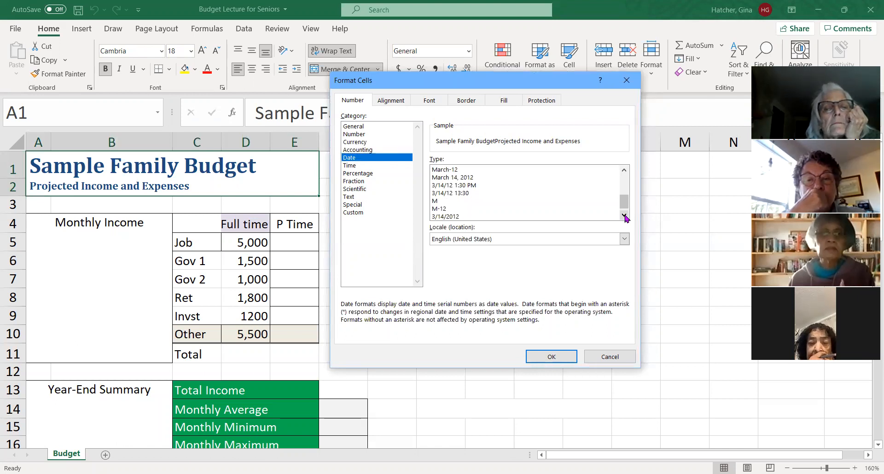
left_click(625, 215)
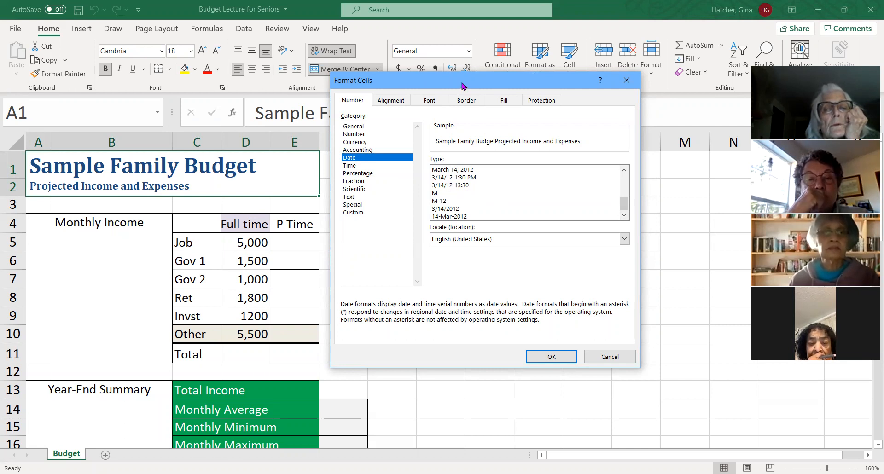
- Move the Format Cells dialog lower over the sheet and examine the available Time formats
left_click_drag(463, 86, 465, 116)
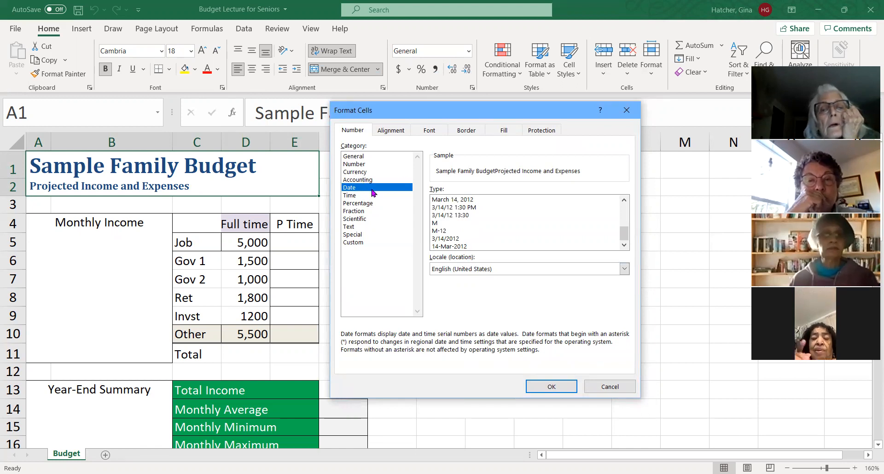
left_click(353, 198)
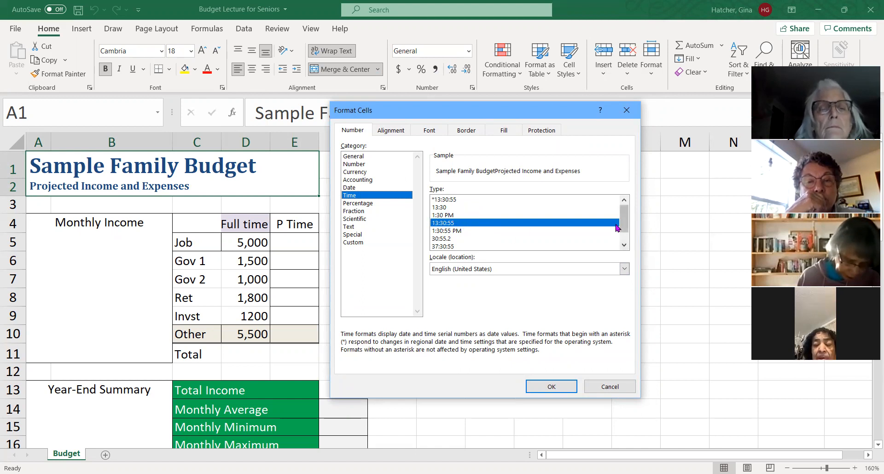
left_click_drag(624, 230, 630, 239)
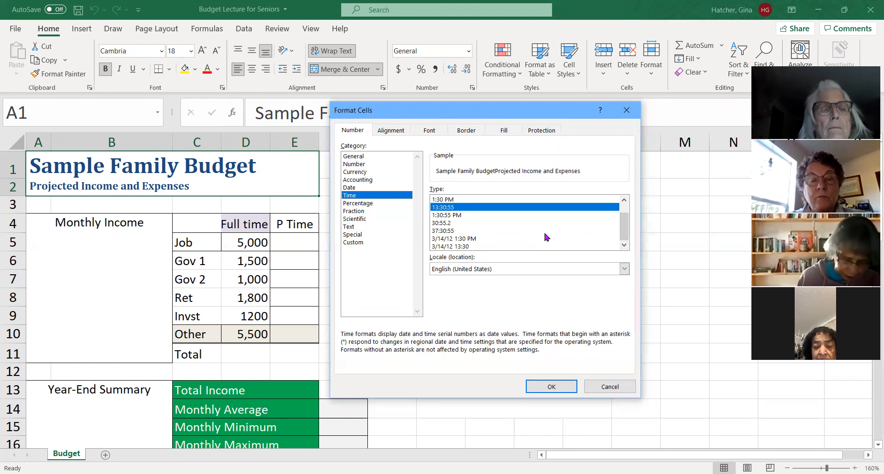
- Examine the Percentage, Fraction, Scientific, Text, Special and Custom number format categories in turn
left_click(363, 203)
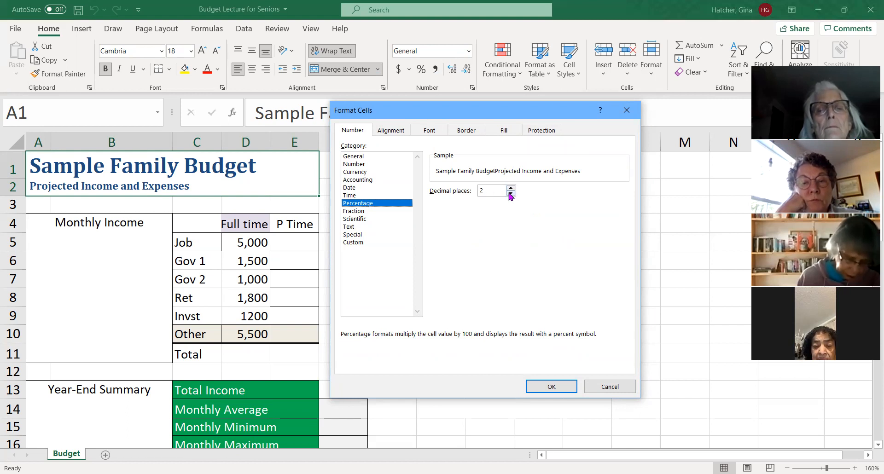
left_click(362, 212)
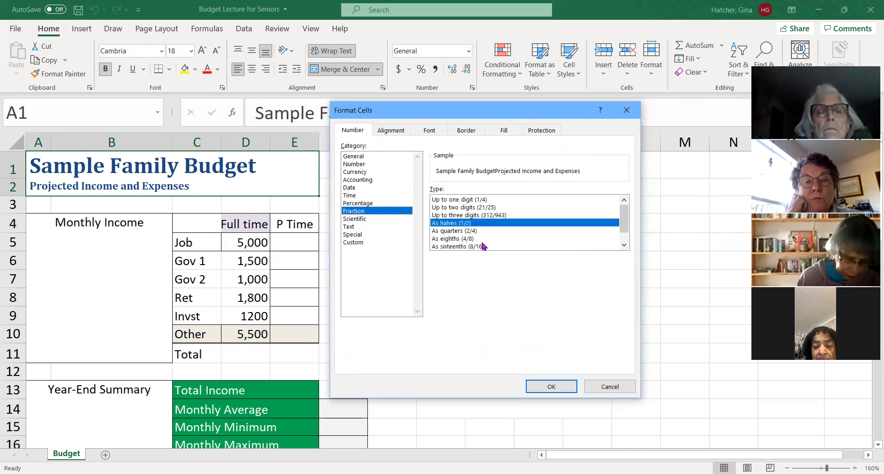
left_click(363, 219)
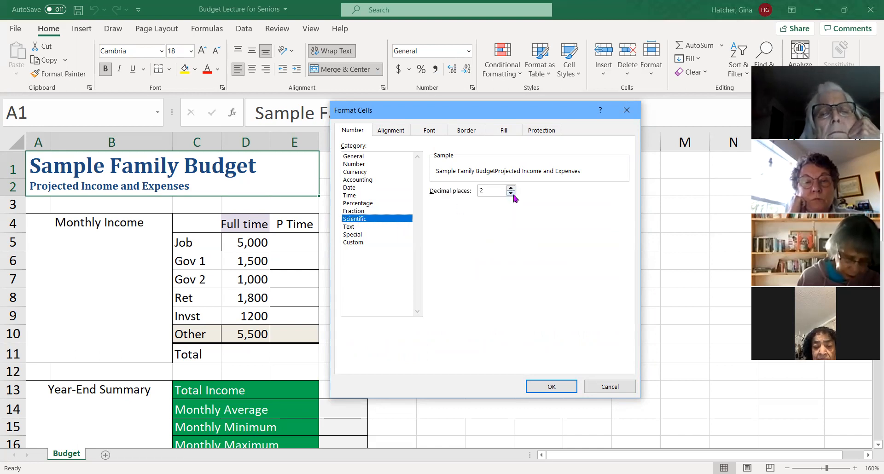
left_click(350, 228)
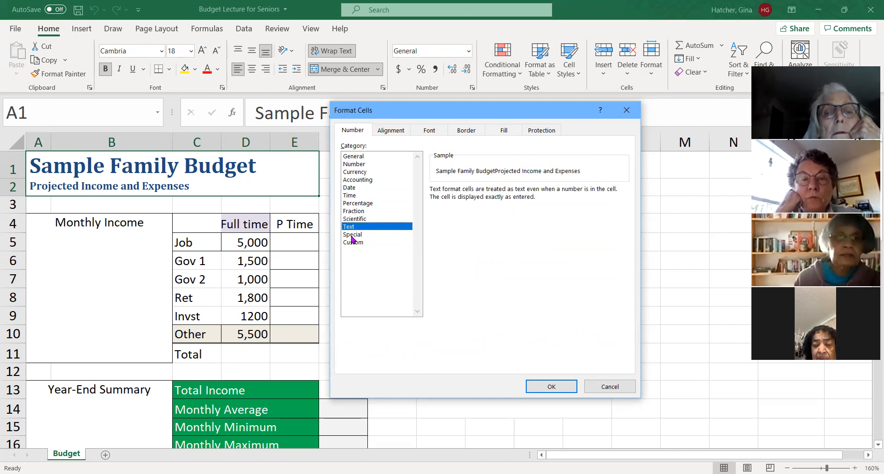
left_click(356, 236)
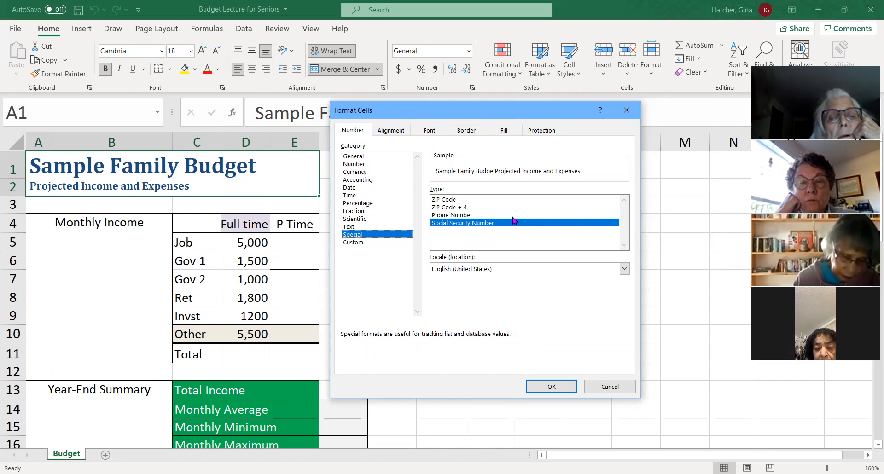
left_click(371, 243)
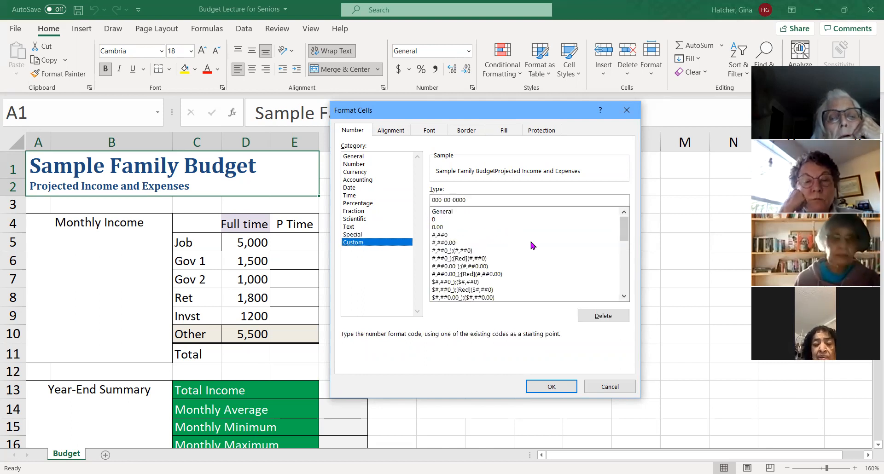
- Examine the Custom number format codes, trying #,##0.00, #,##0_);(#,##0) and #,##0.00_);(#,##0.00) and looking through the rest of the list
left_click(442, 243)
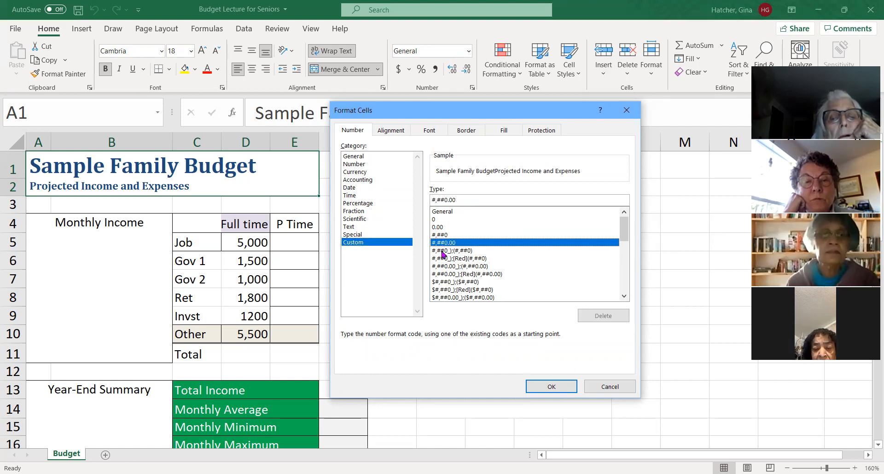
left_click(443, 251)
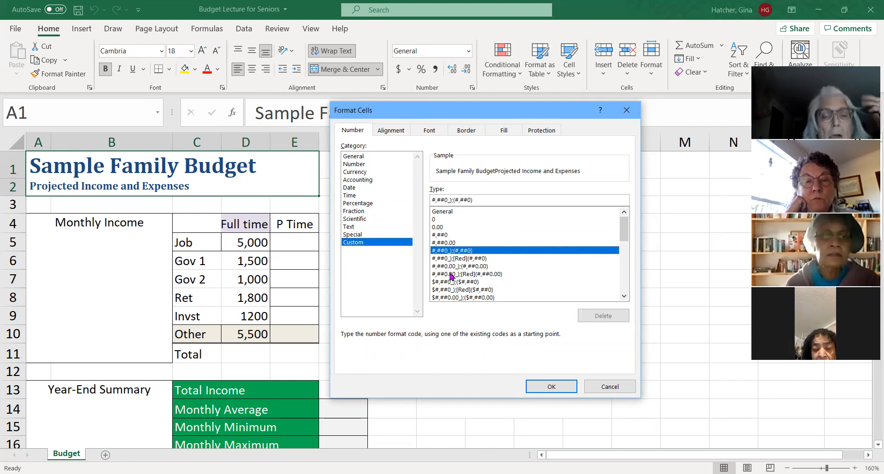
left_click(448, 267)
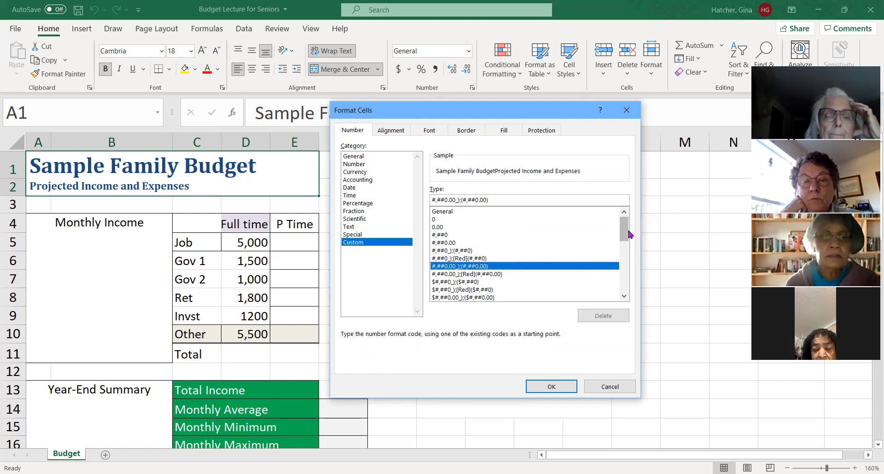
left_click_drag(629, 235, 623, 274)
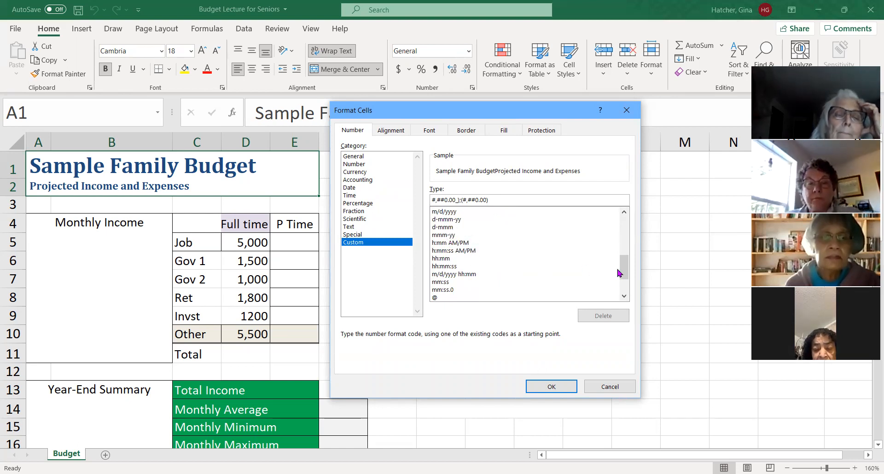
scroll(626, 275, "down", 2)
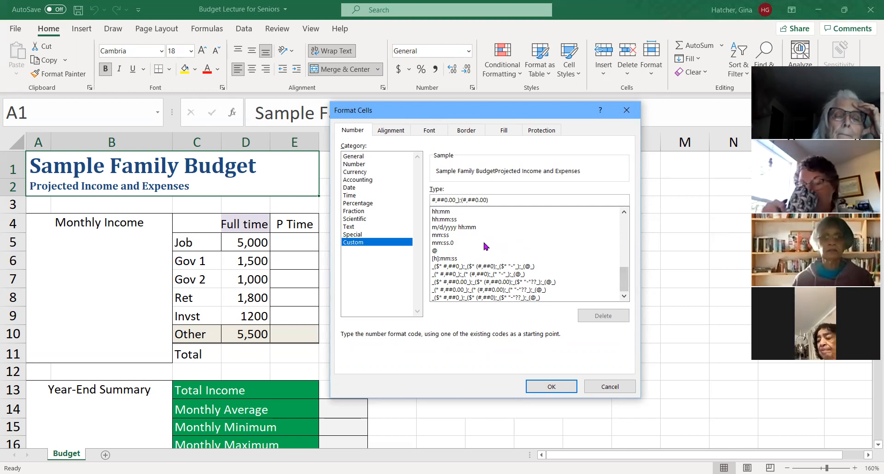
- Examine the horizontal text alignment options for the worksheet title and close Format Cells without applying anything
left_click(391, 132)
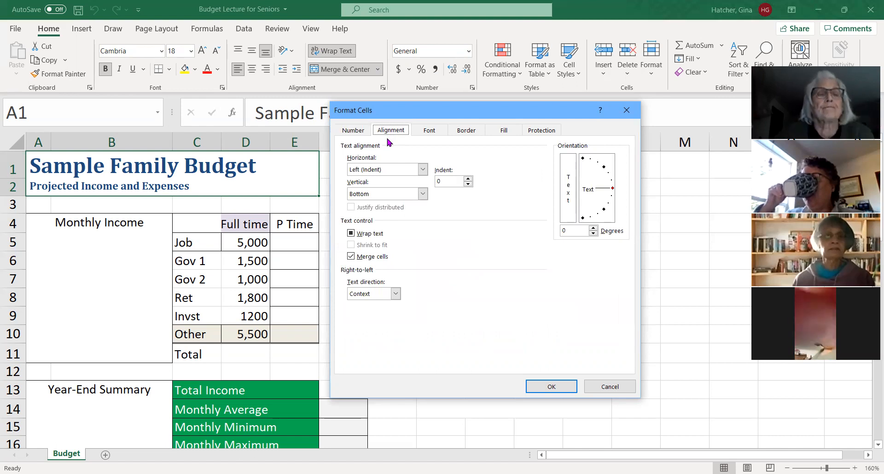
left_click(423, 171)
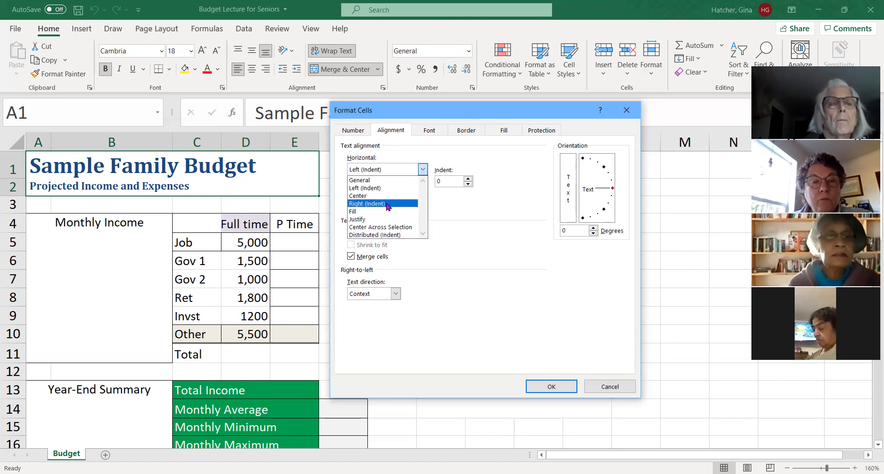
left_click(423, 172)
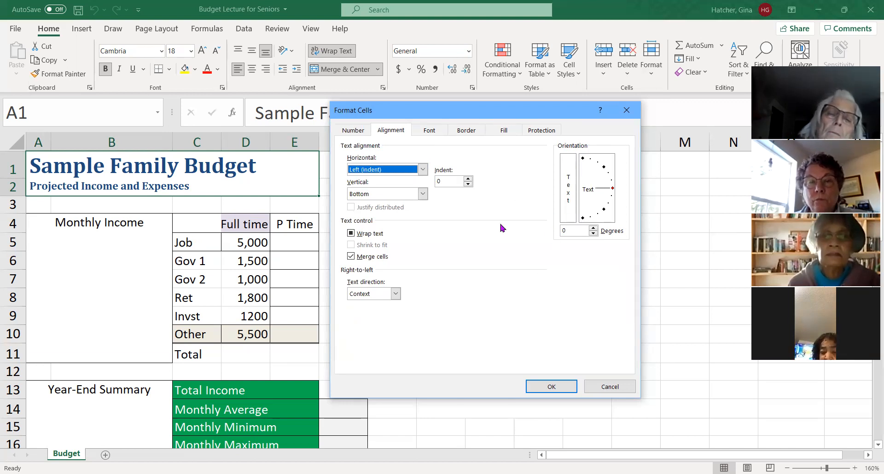
left_click(610, 388)
- Set the text orientation of the Jul heading in cell I22 to 45 degrees through Format Cells
scroll(449, 280, "down", 5)
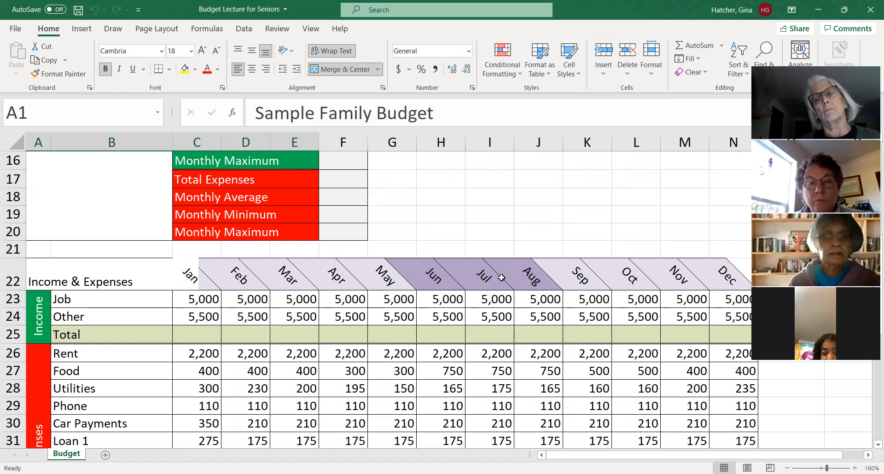
left_click(471, 281)
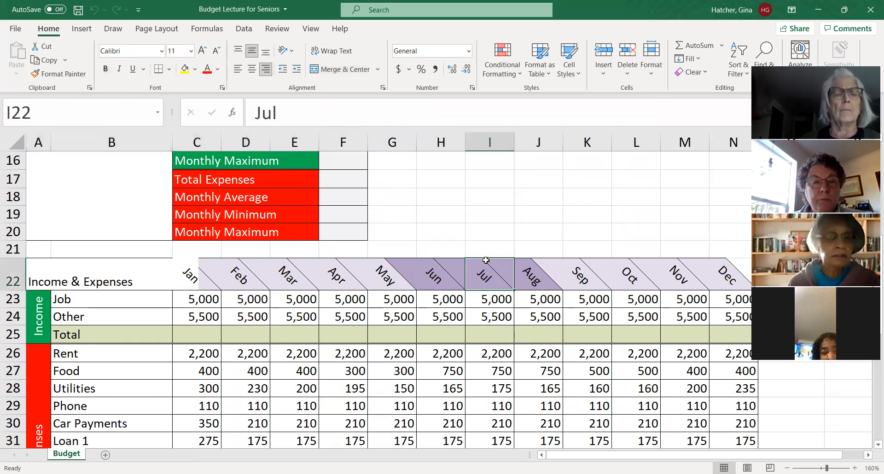
left_click(469, 51)
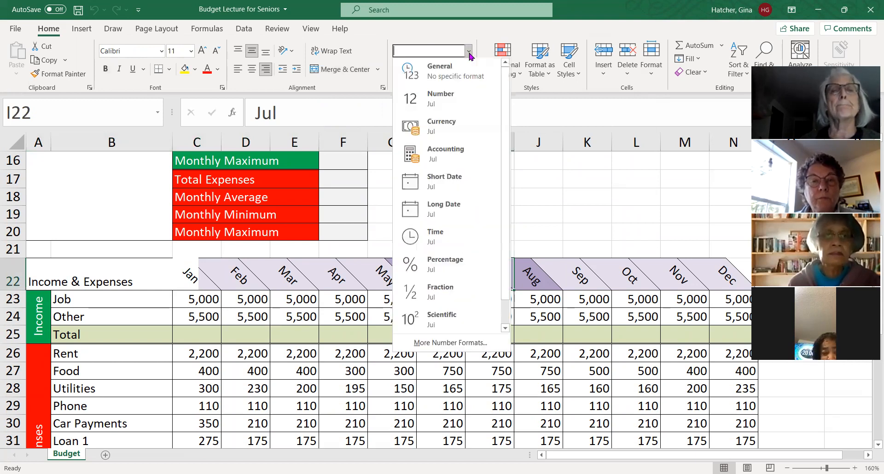
left_click(451, 353)
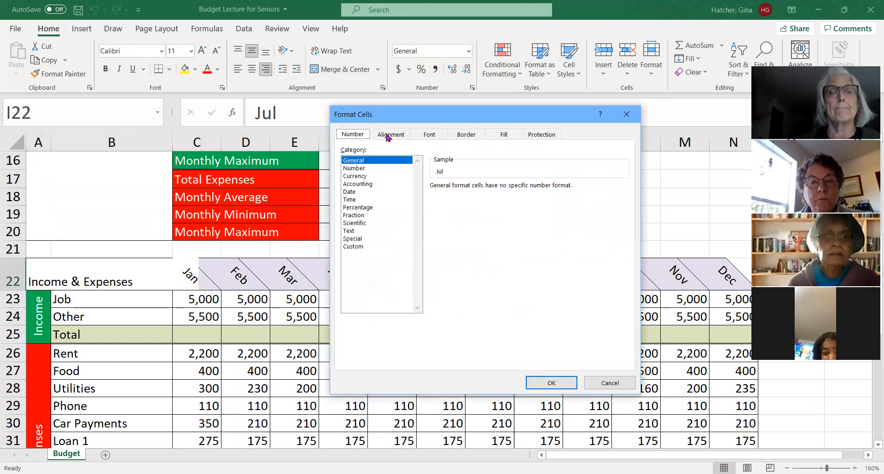
left_click(391, 135)
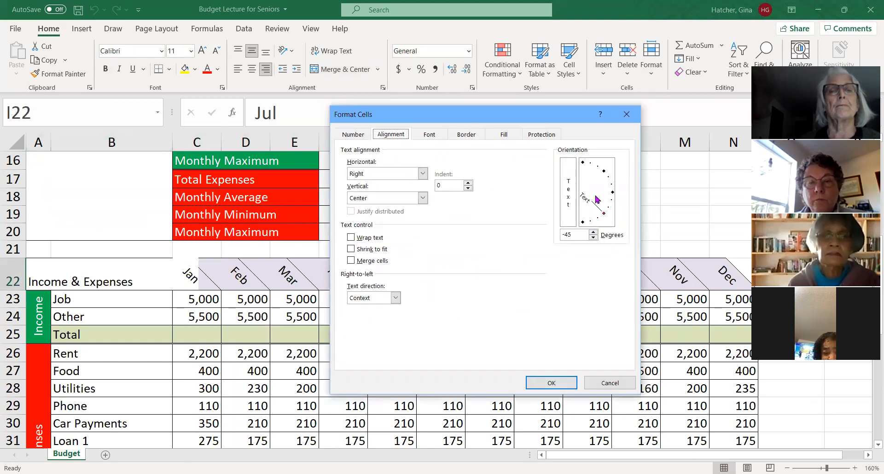
left_click(605, 174)
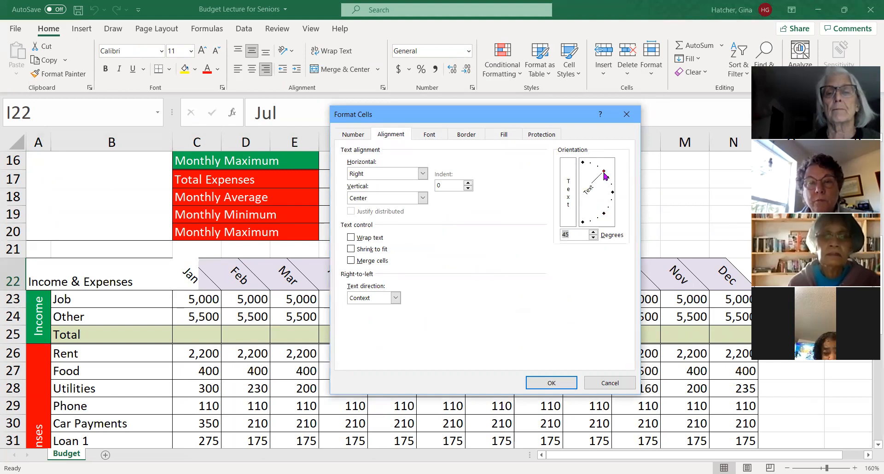
left_click(558, 381)
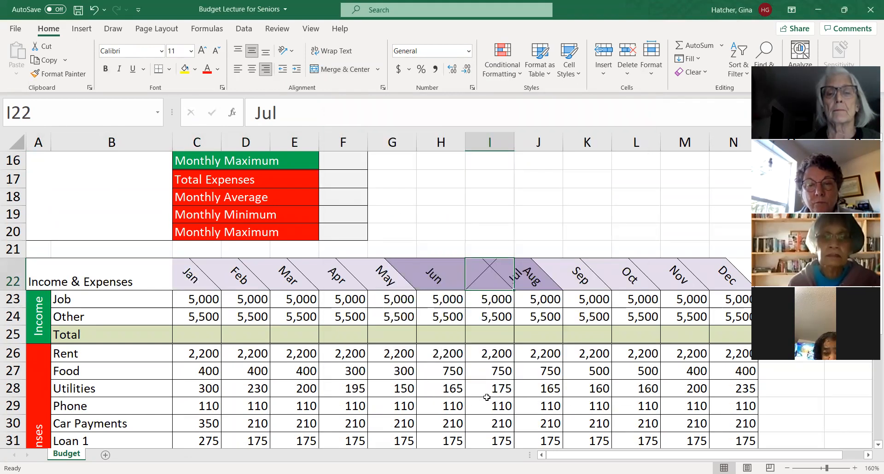
- Undo the orientation change on the Jul heading
left_click(547, 215)
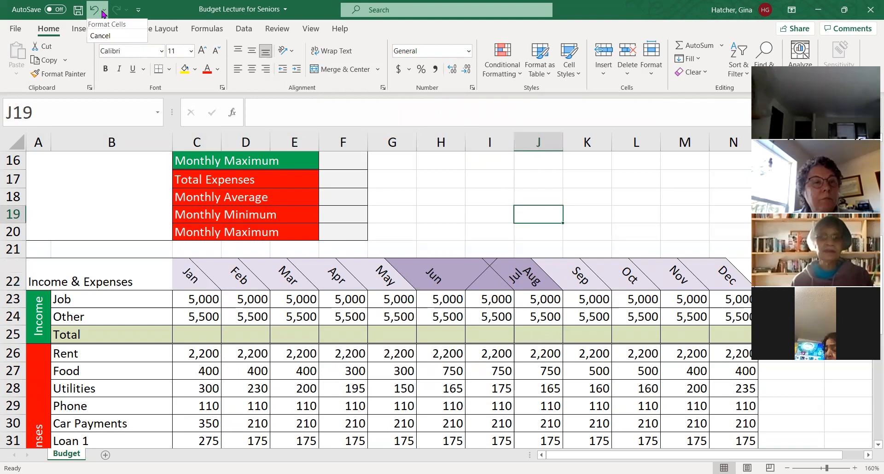
left_click(94, 11)
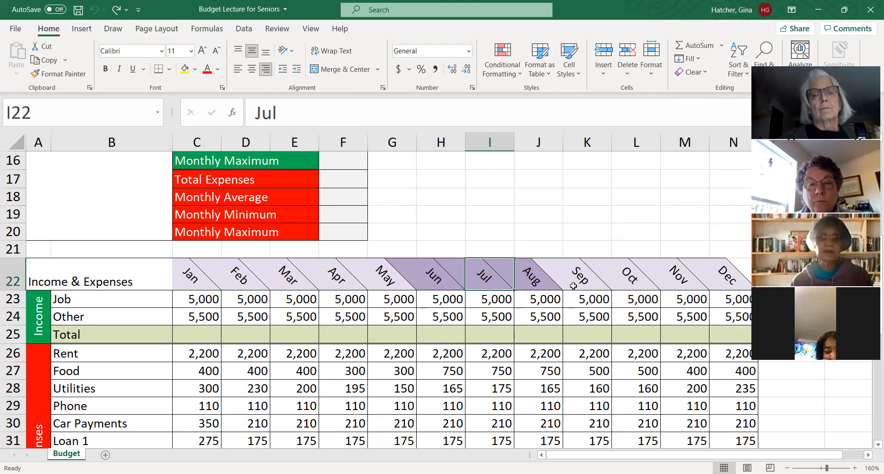
scroll(299, 265, "up", 2)
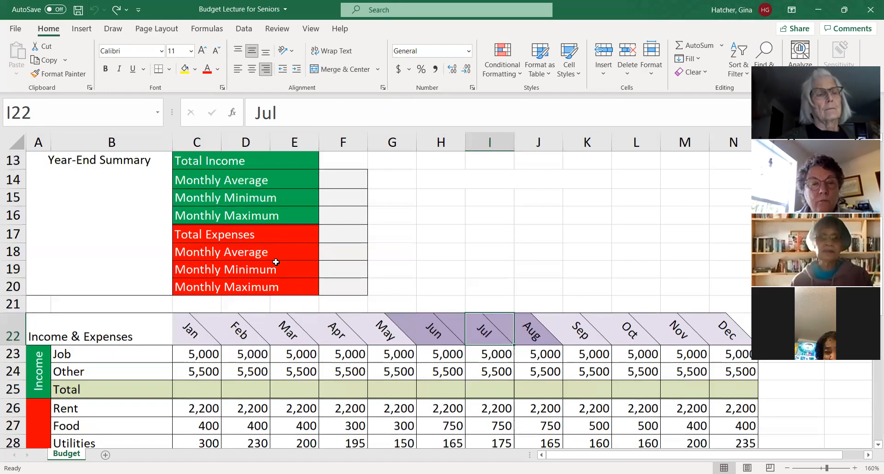
scroll(148, 239, "up", 2)
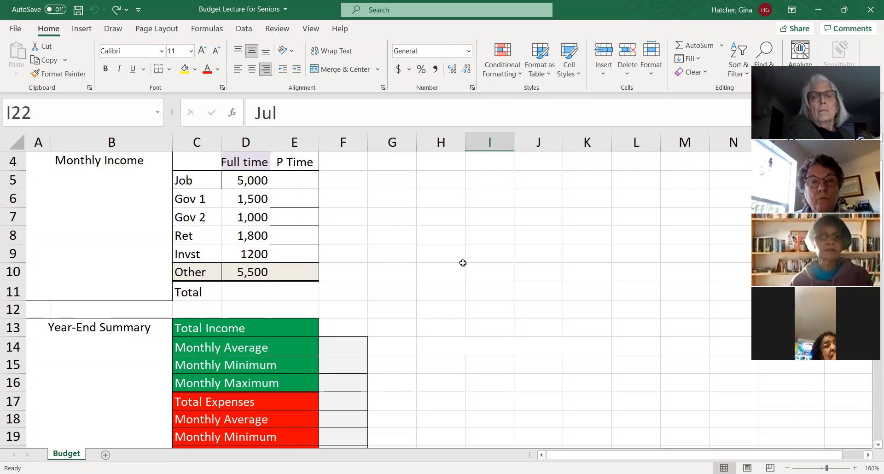
- Open Format Cells for the Jul heading and examine its vertical and horizontal text alignment options
scroll(462, 263, "down", 3)
key("ctrl+1")
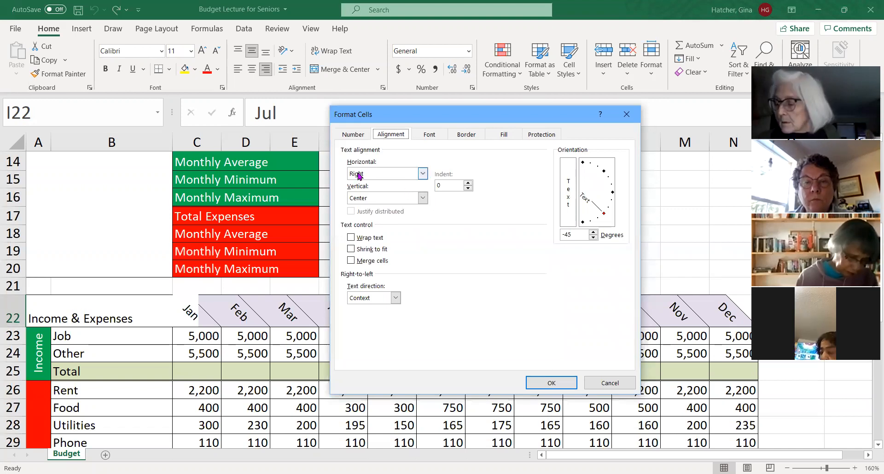
left_click(423, 198)
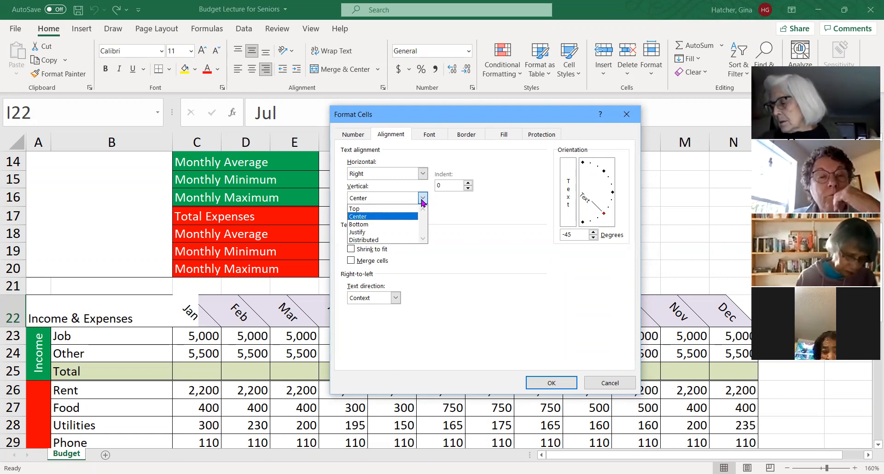
left_click(422, 198)
left_click(423, 175)
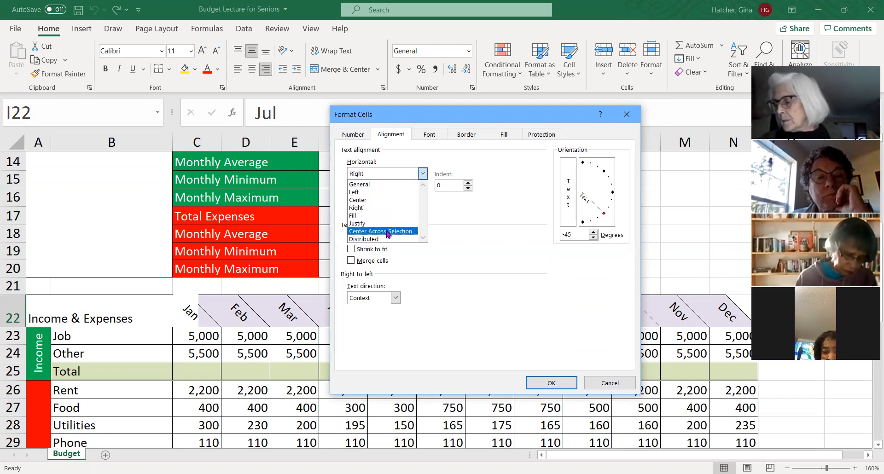
left_click(423, 175)
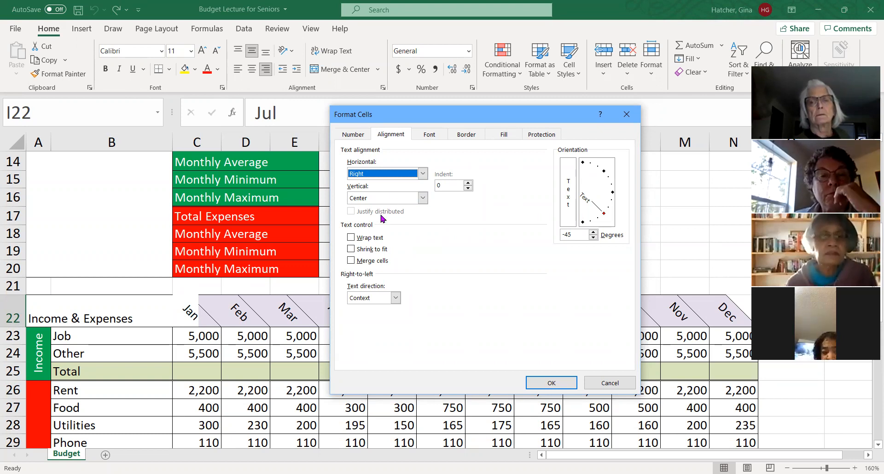
- Try the Strikethrough, Superscript and Subscript font effects on the Jul heading and clear them all again
left_click(431, 137)
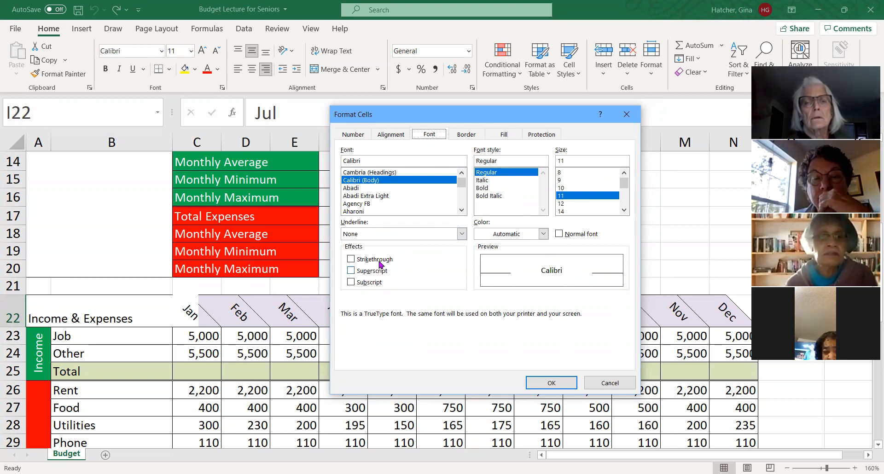
left_click(351, 259)
left_click(351, 271)
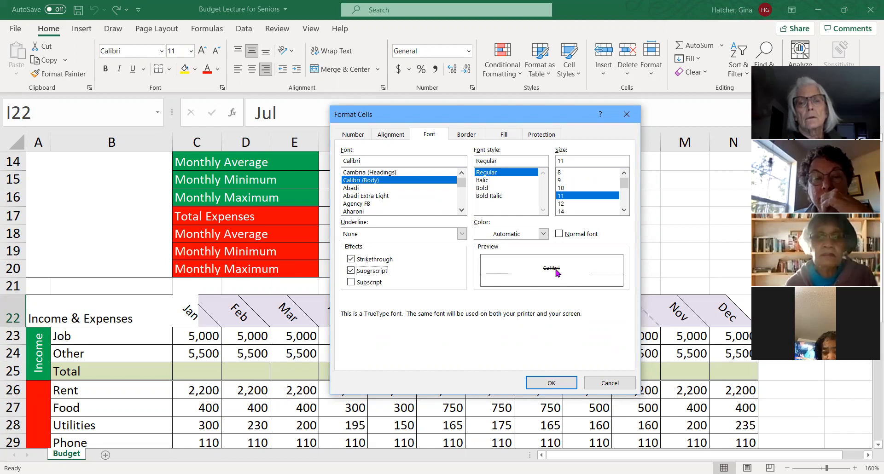
left_click(352, 282)
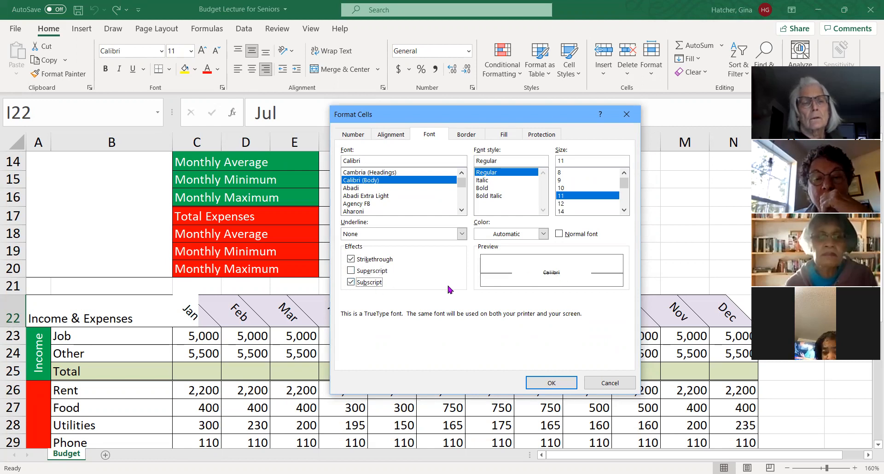
left_click(351, 258)
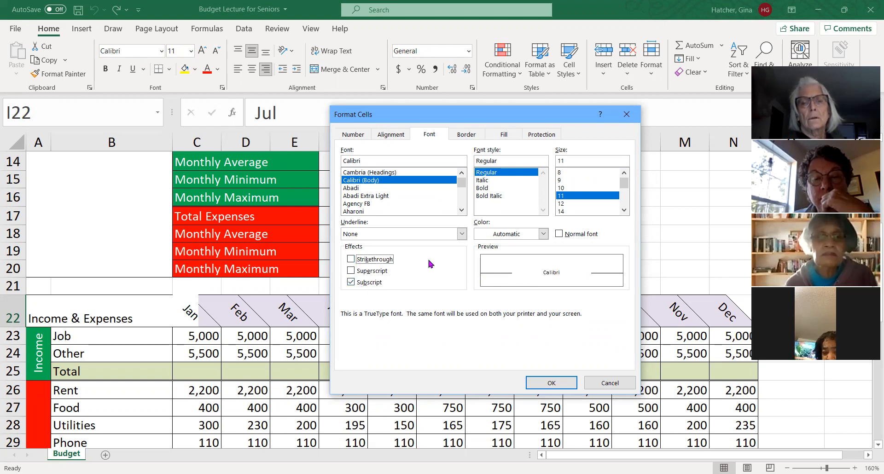
left_click(351, 281)
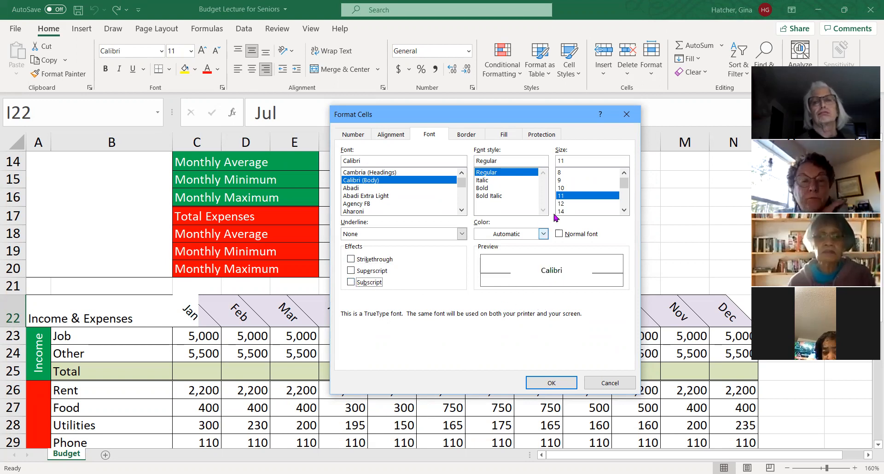
- Choose the thick solid border line style and apply it to all four sides of the Jul cell
left_click(476, 137)
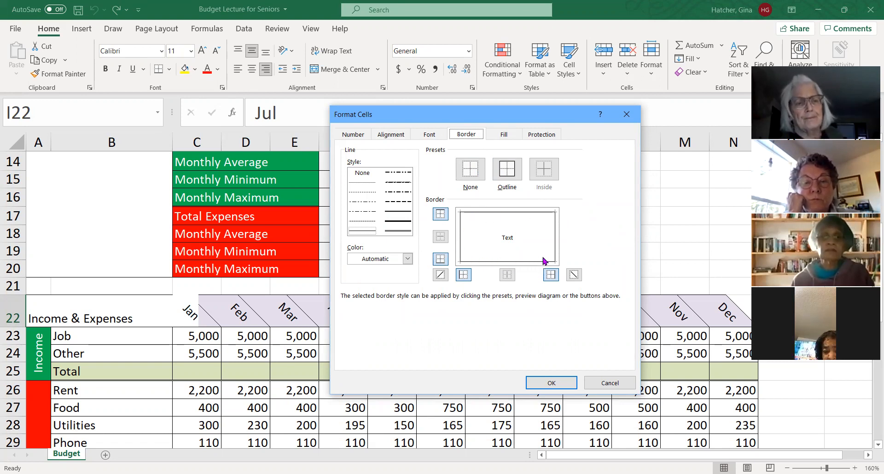
left_click(399, 222)
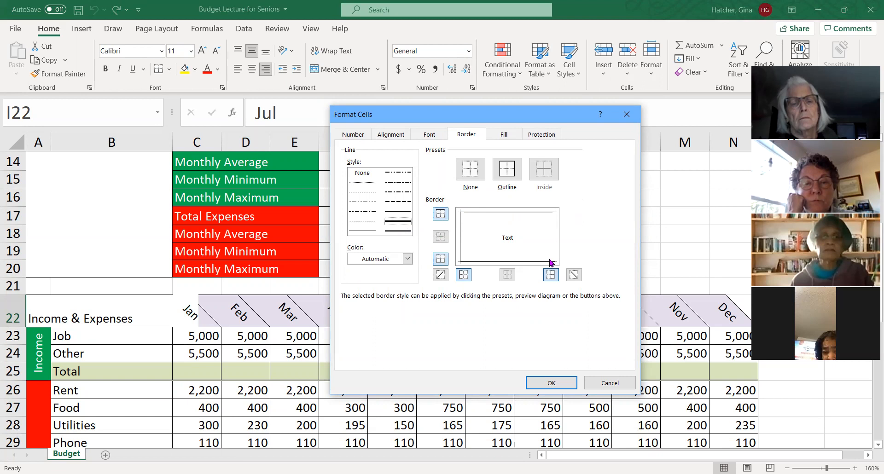
left_click(496, 213)
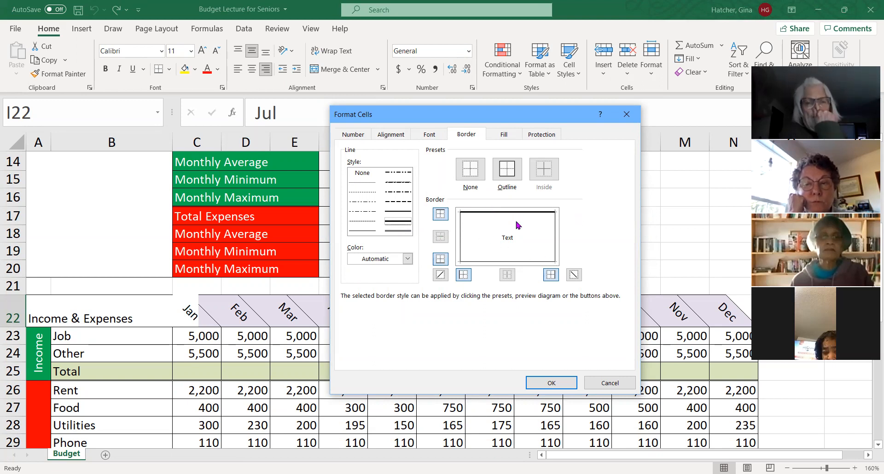
left_click(502, 261)
left_click(549, 256)
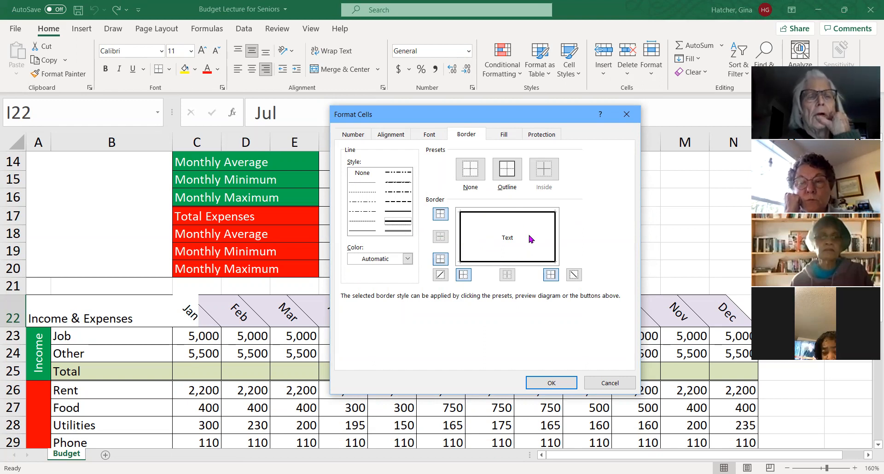
- Change the Jul cell's border to an orange outline on all four sides and apply the formatting
left_click(407, 259)
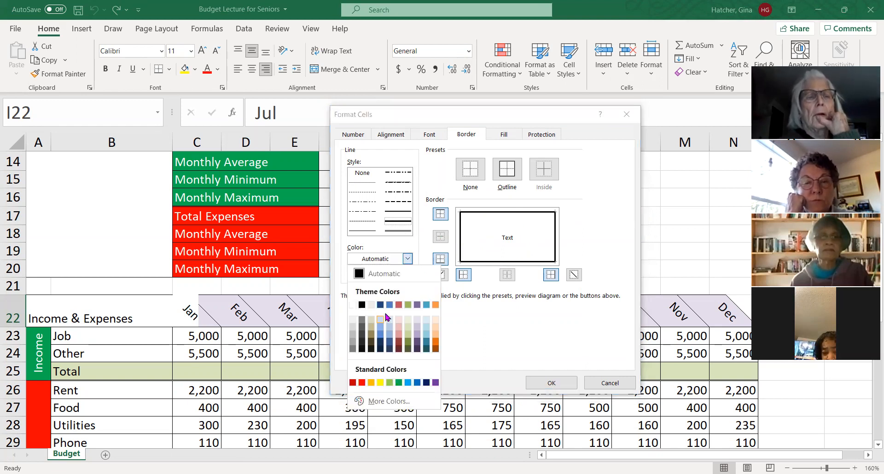
left_click(381, 305)
left_click(504, 262)
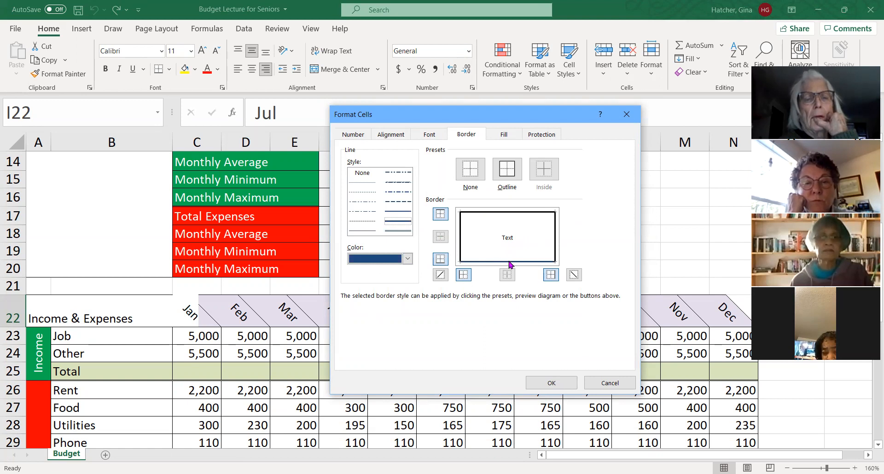
left_click(408, 259)
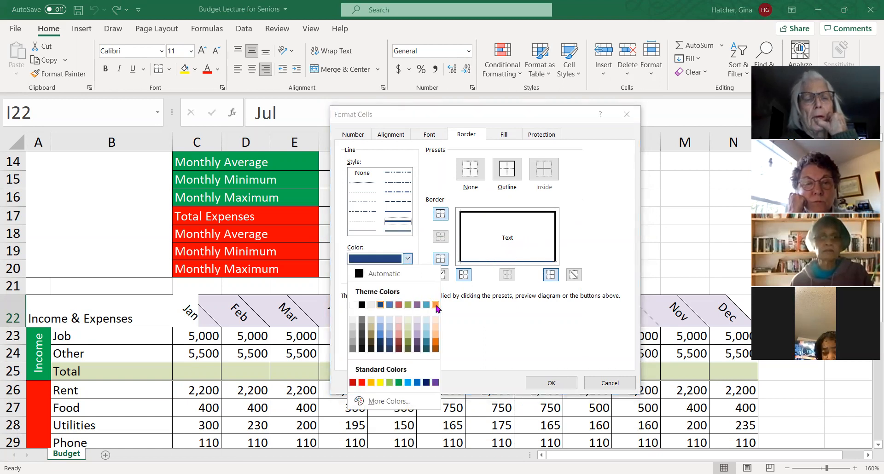
left_click(435, 306)
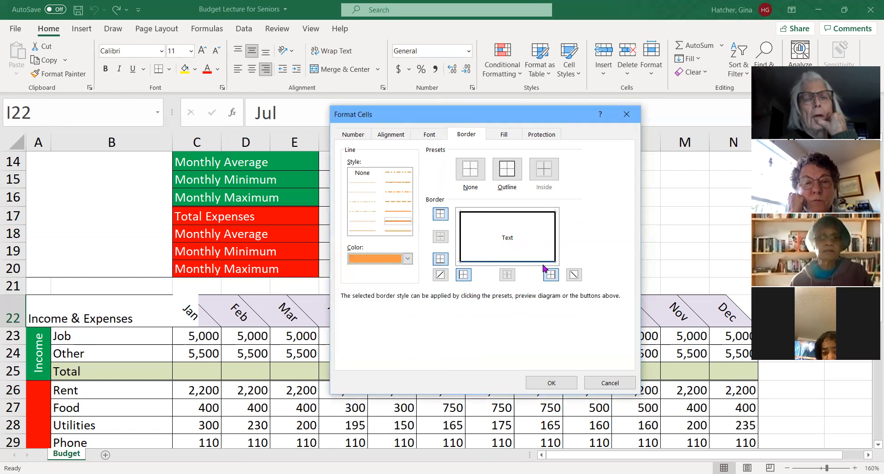
left_click(509, 174)
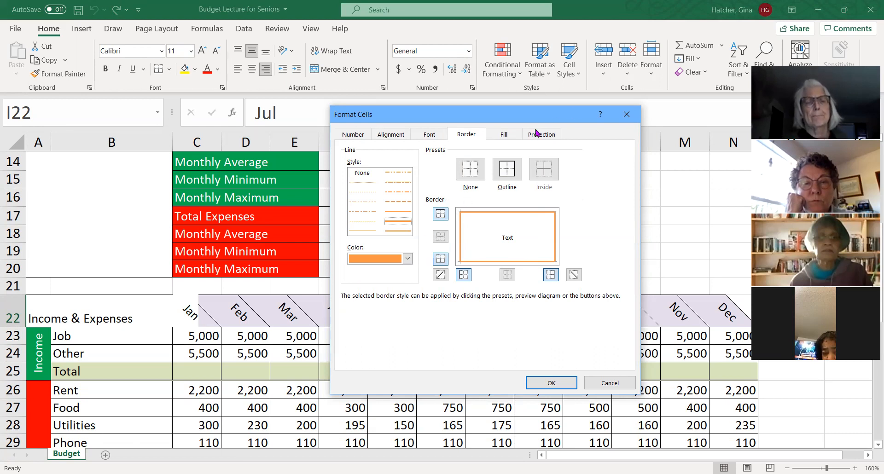
left_click(511, 136)
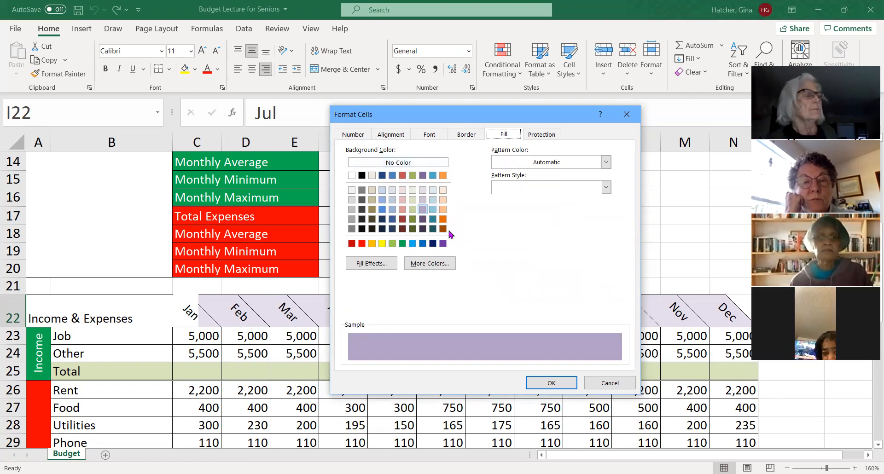
left_click(552, 383)
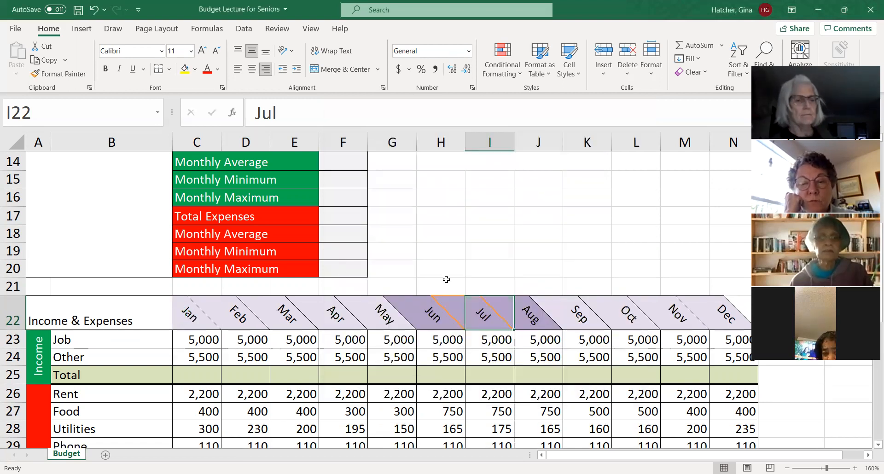
- Try a light orange fill and a two-color horizontal gradient from light red to blue for empty cell I16
left_click(497, 202)
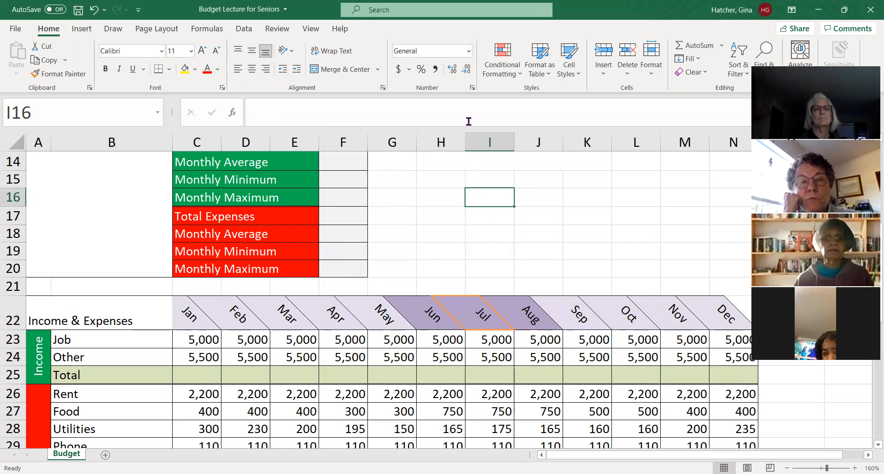
key("ctrl+1")
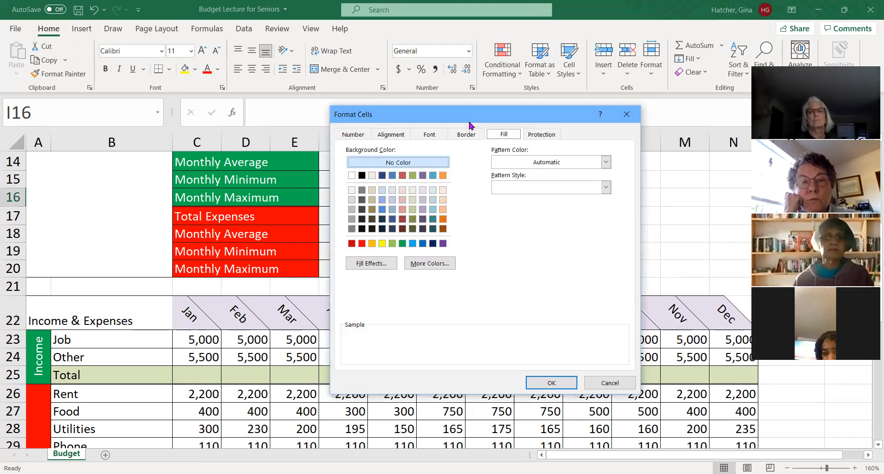
left_click(443, 210)
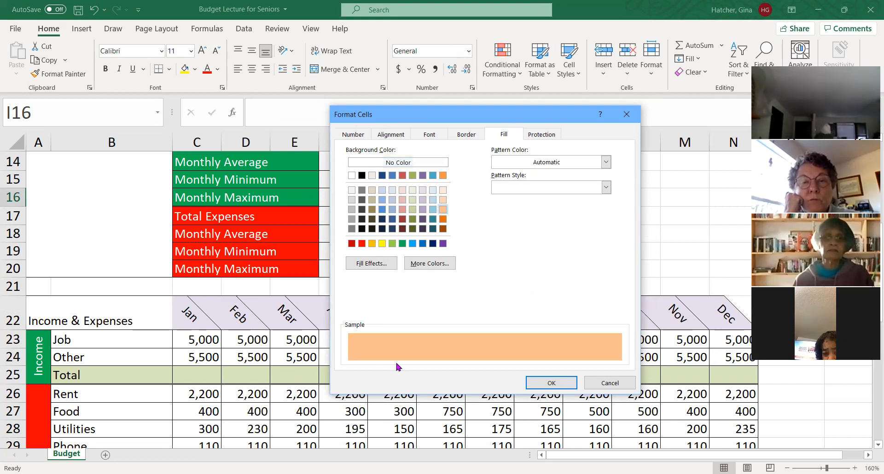
left_click(373, 262)
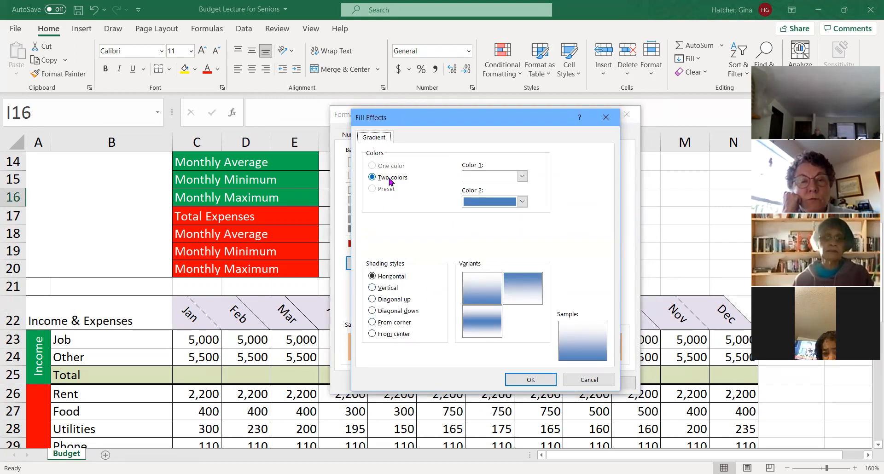
left_click(523, 177)
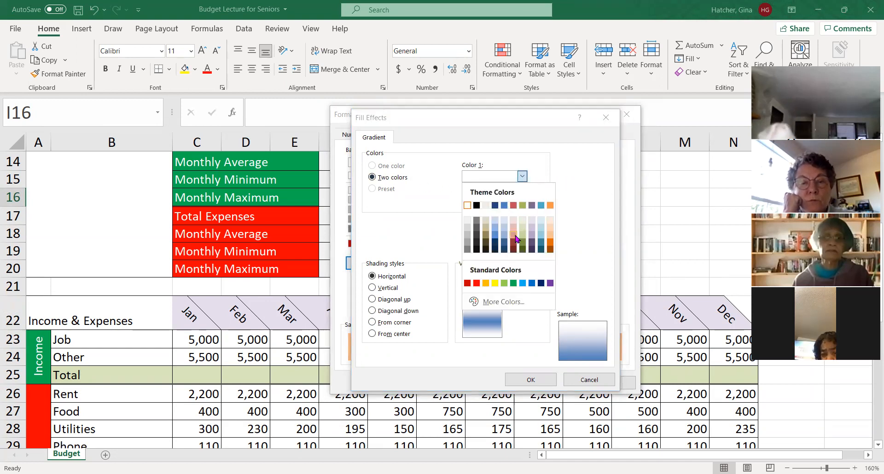
left_click(514, 231)
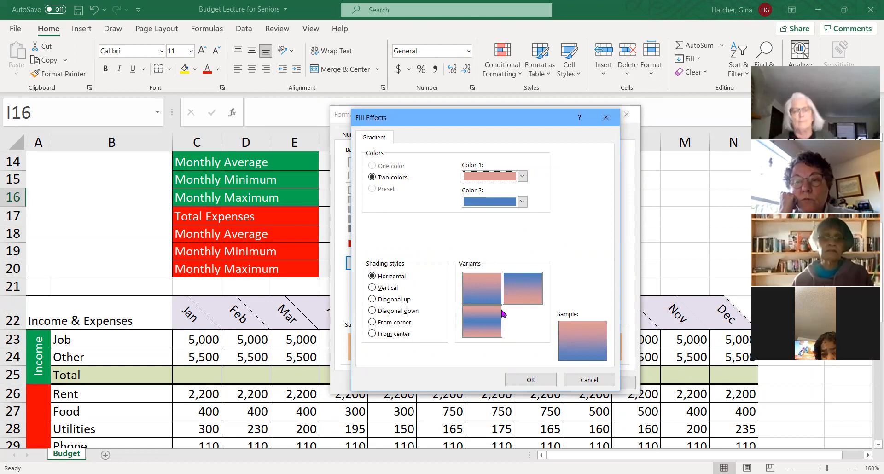
left_click(536, 382)
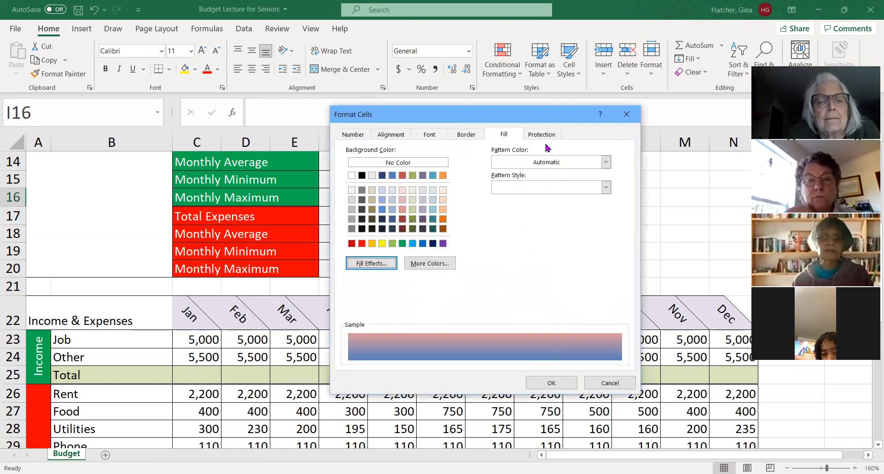
- Examine the Locked and Hidden protection options for cell I16 and close Format Cells without applying anything
left_click(542, 135)
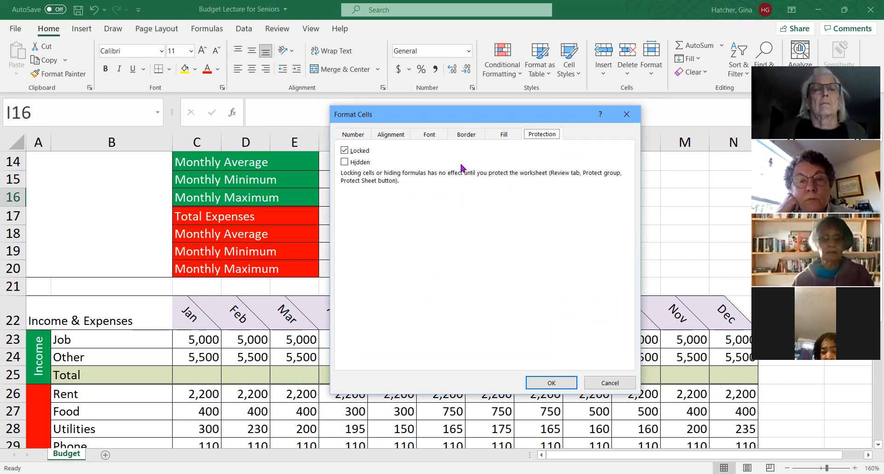
left_click(626, 115)
left_click(431, 234)
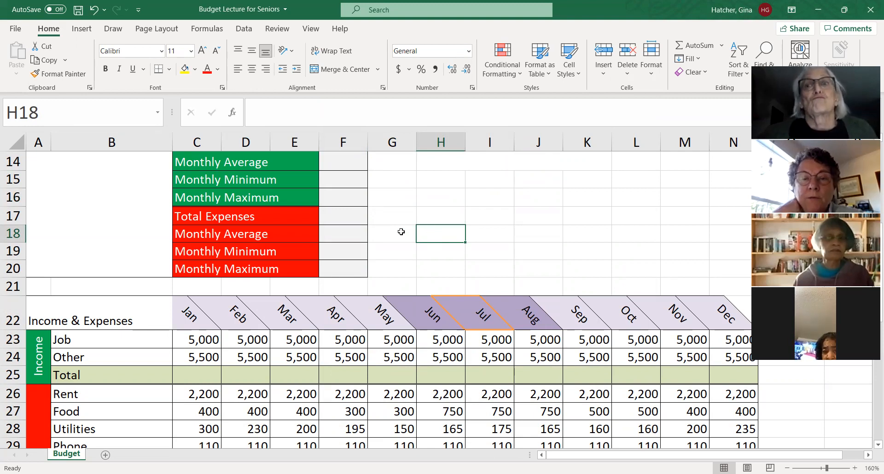
scroll(432, 229, "up", 2)
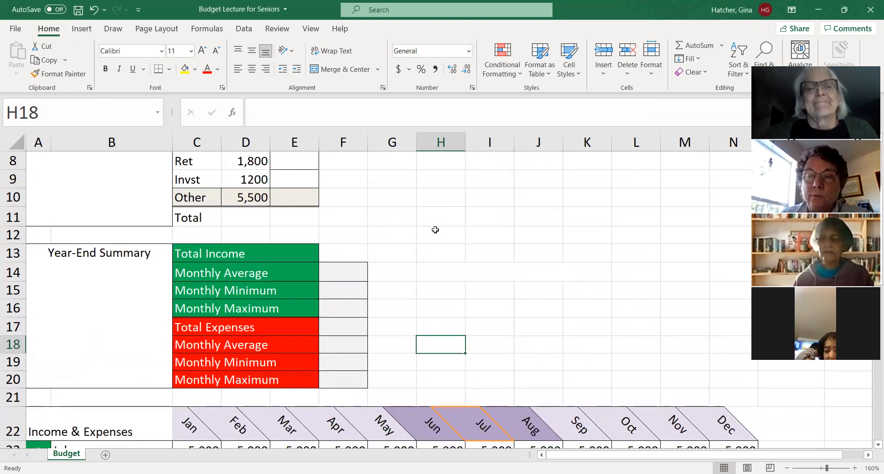
scroll(435, 230, "up", 1)
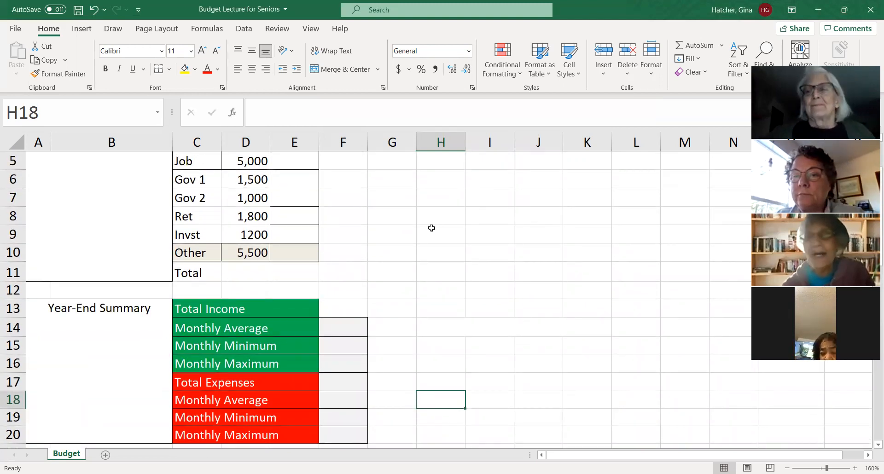
scroll(435, 222, "up", 1)
scroll(434, 223, "up", 1)
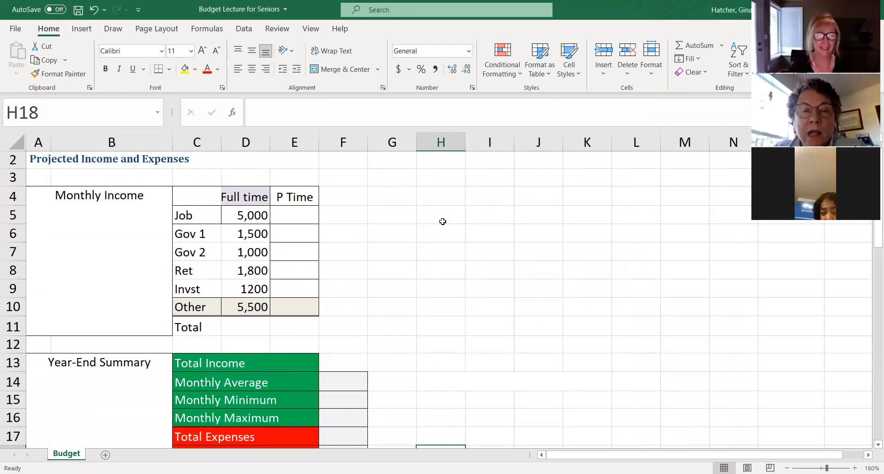
scroll(435, 222, "up", 1)
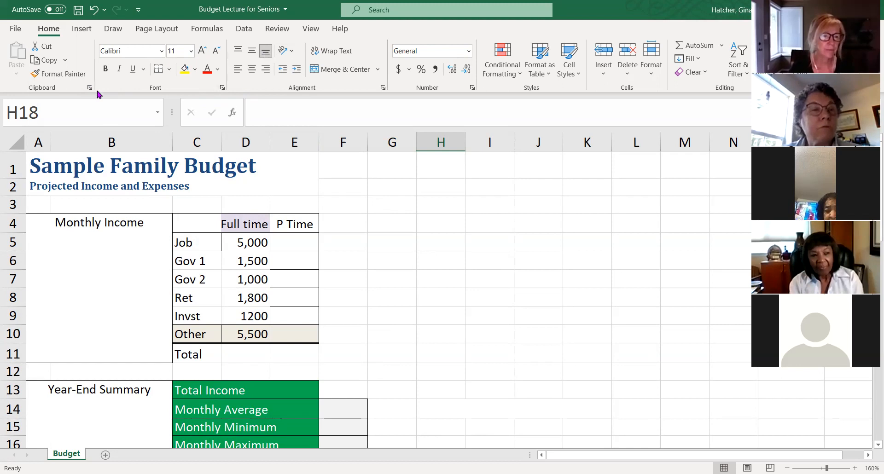
- Open Excel Options and examine the default font and font size settings for new workbooks
left_click(17, 29)
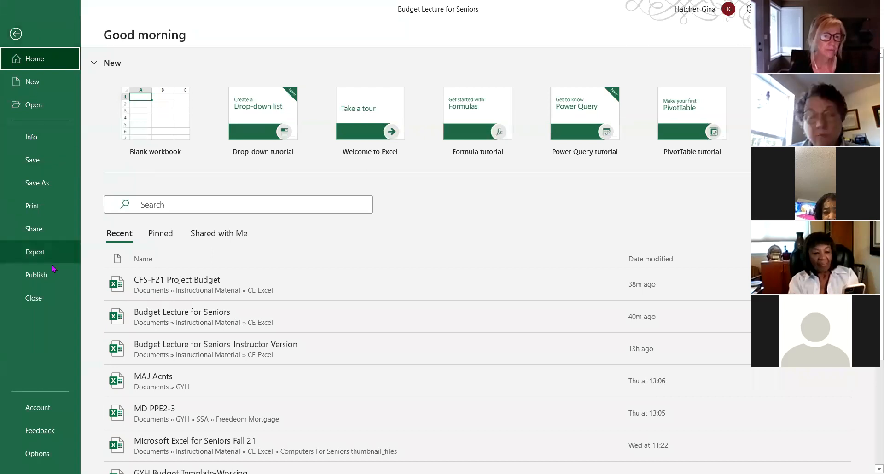
left_click(40, 456)
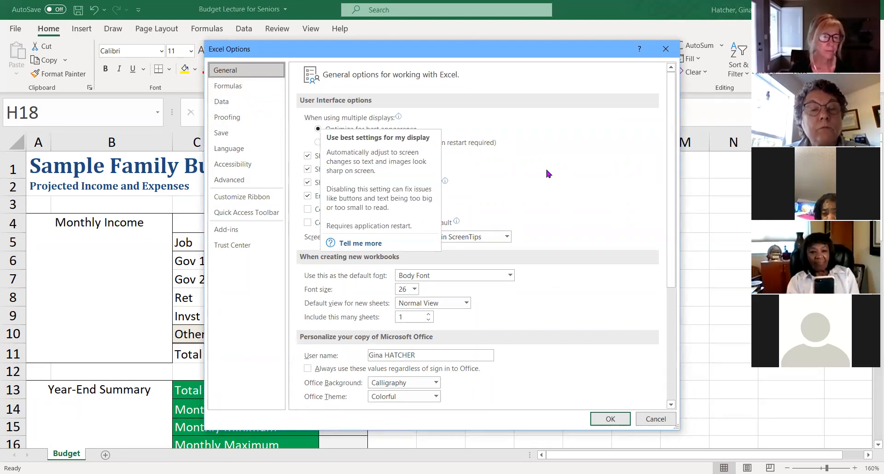
scroll(524, 178, "down", 1)
scroll(523, 177, "down", 1)
scroll(523, 178, "down", 1)
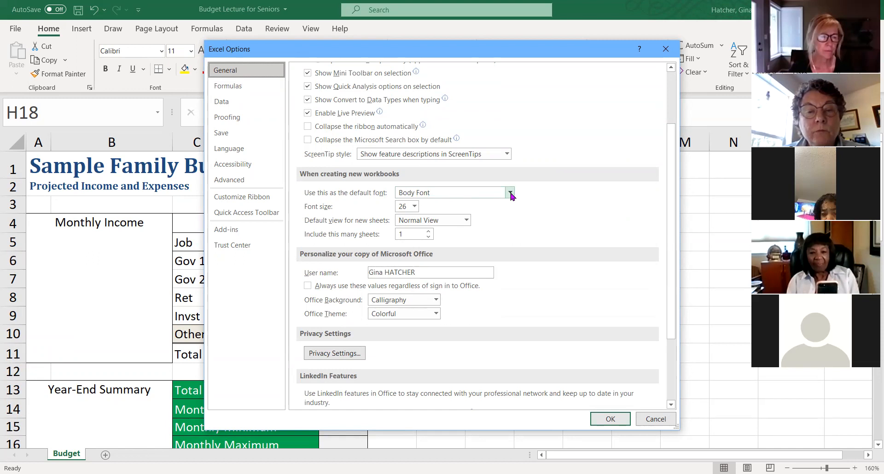
left_click(511, 194)
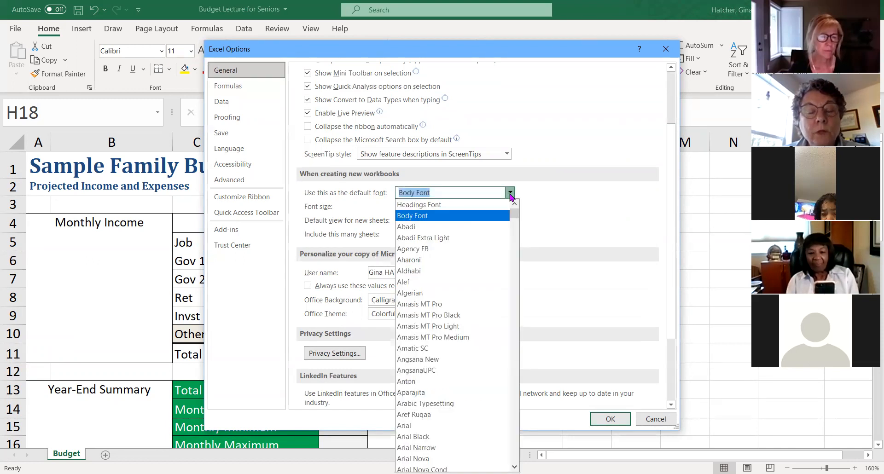
left_click(510, 194)
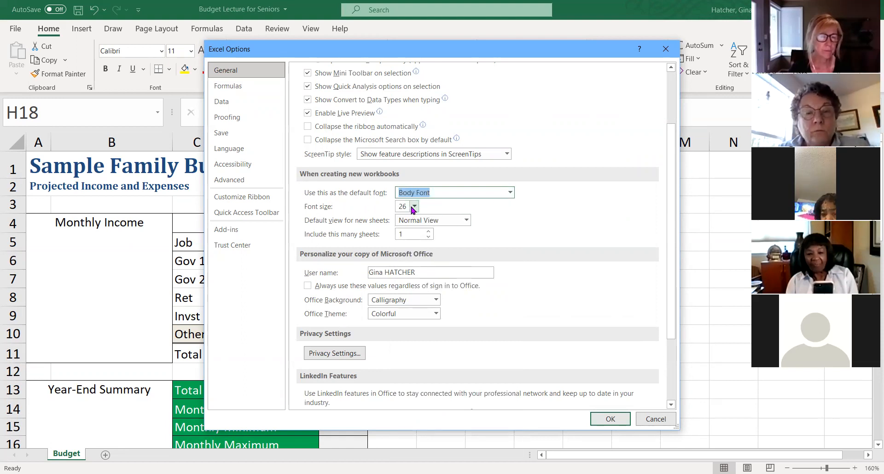
left_click(617, 417)
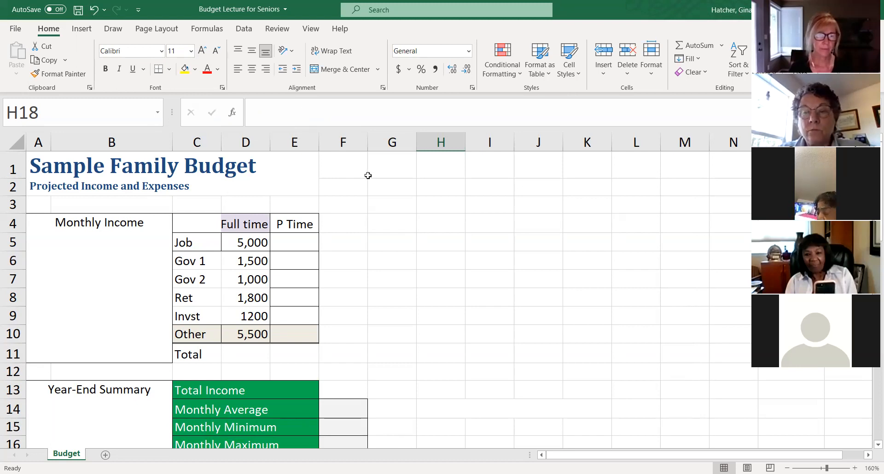
- Try the Amasis MT Pro Black font on the entire worksheet and undo the font change
left_click(161, 52)
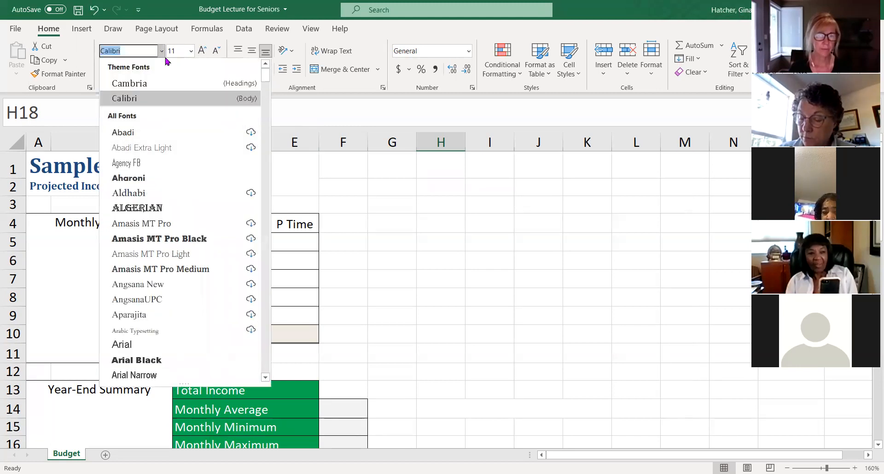
key("Escape")
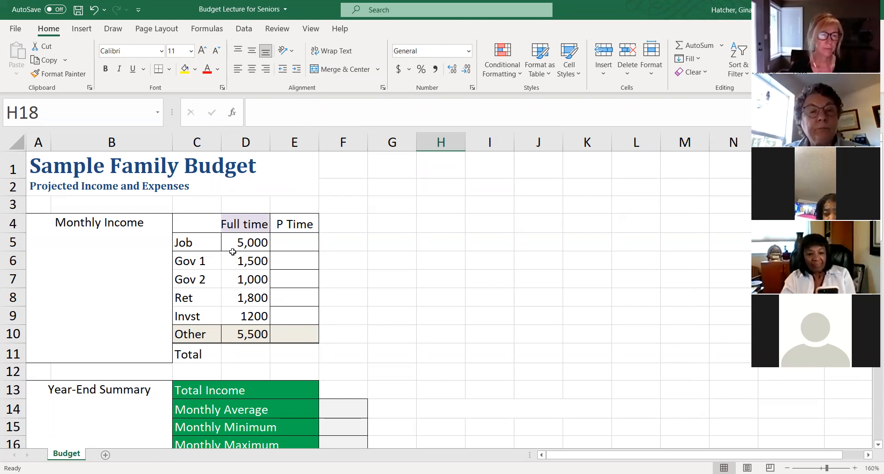
key("ctrl+a")
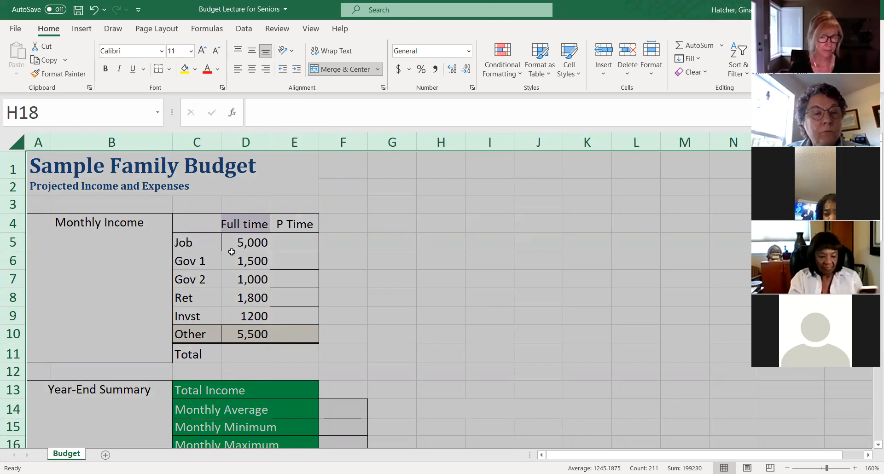
left_click(163, 52)
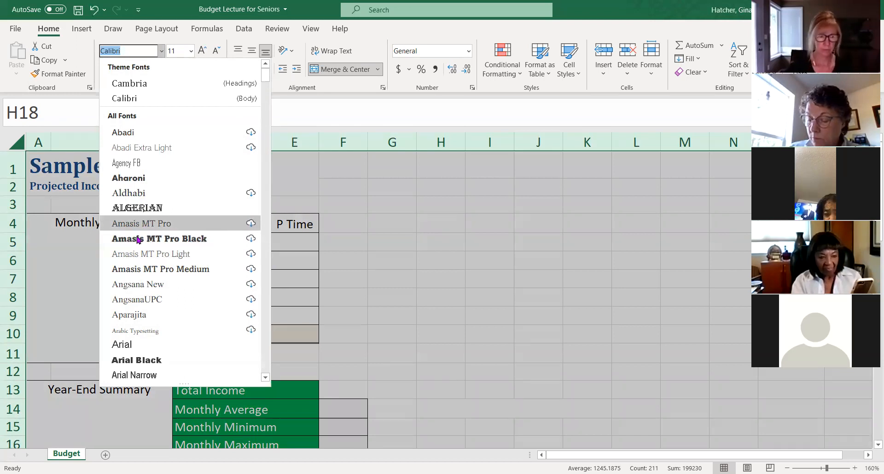
left_click(134, 239)
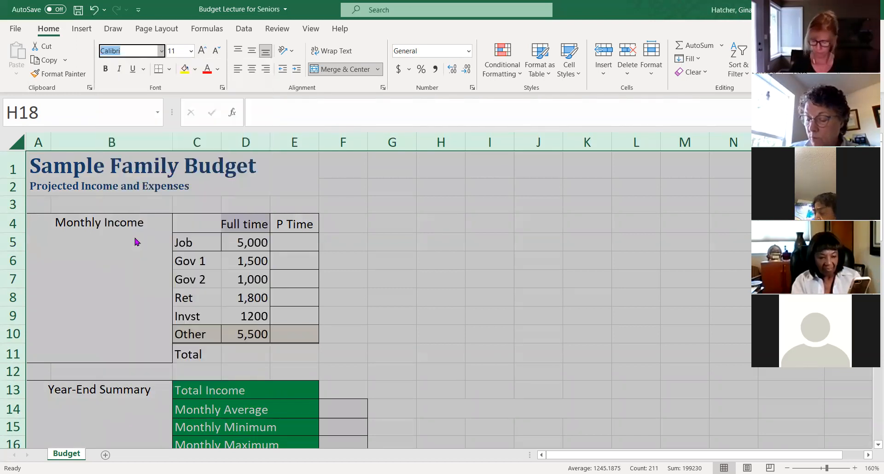
scroll(134, 240, "down", 3)
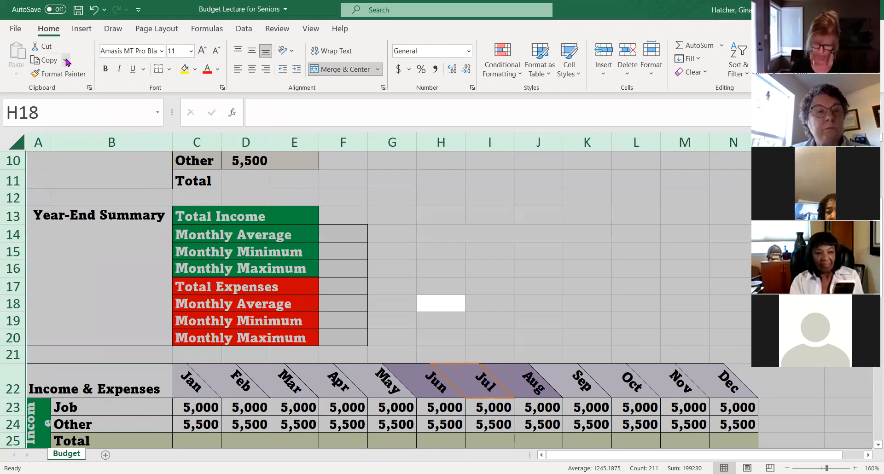
left_click(94, 9)
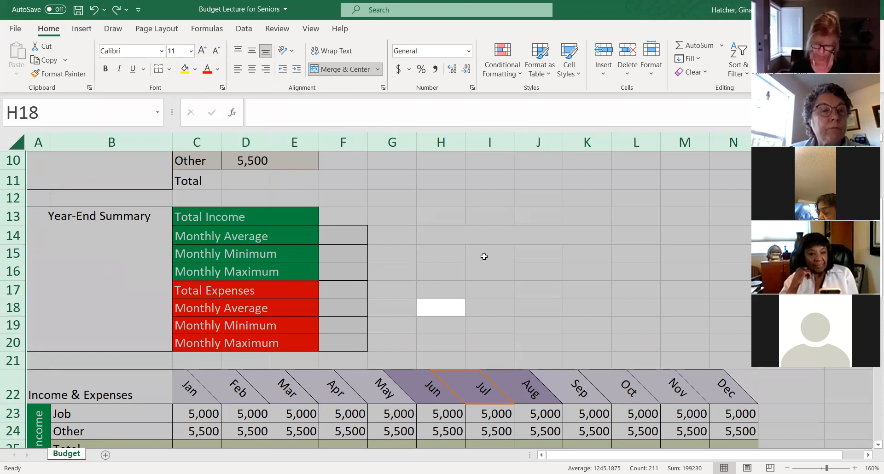
- Select the entire worksheet and clear the selection again by selecting cell G14
left_click(506, 257)
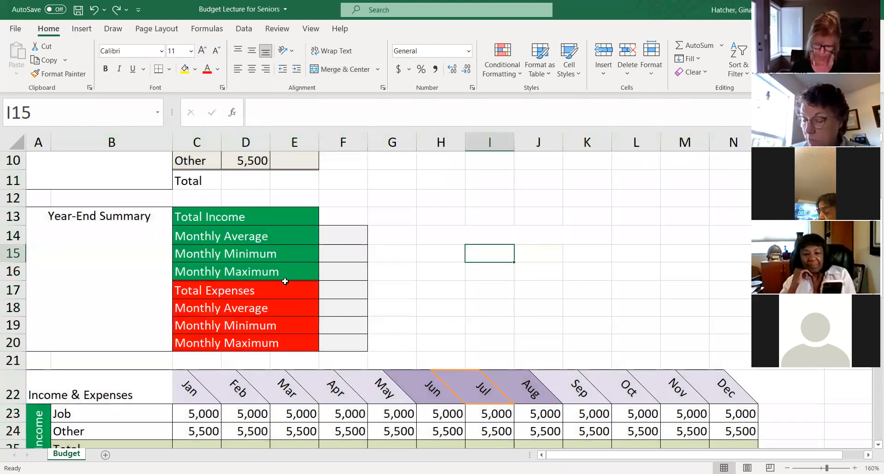
left_click(17, 145)
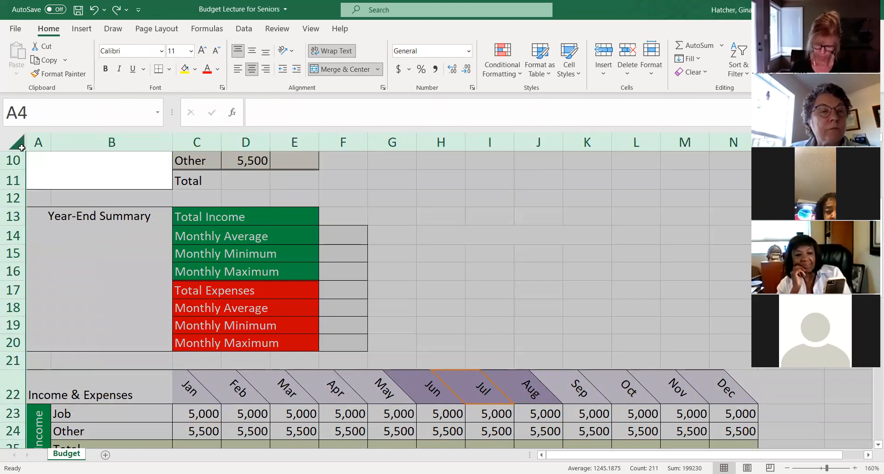
left_click(403, 232)
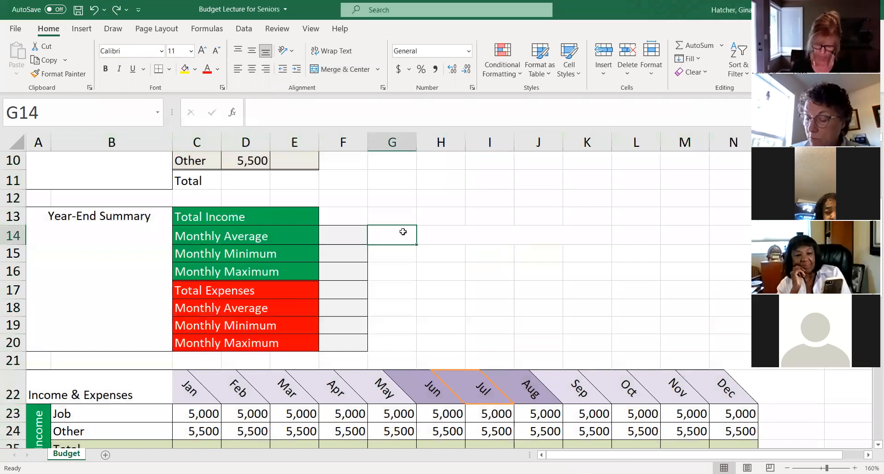
scroll(416, 230, "up", 3)
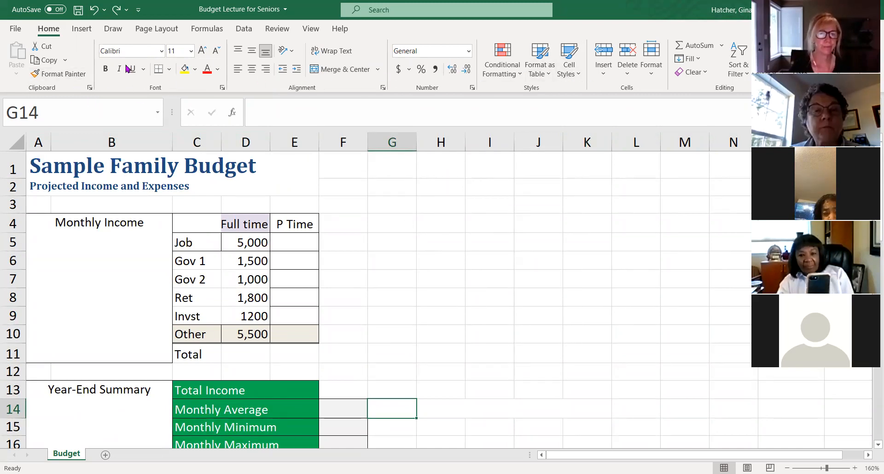
- Examine the context commands available for empty cell G3 and dismiss them without choosing any
left_click(377, 198)
right_click(377, 202)
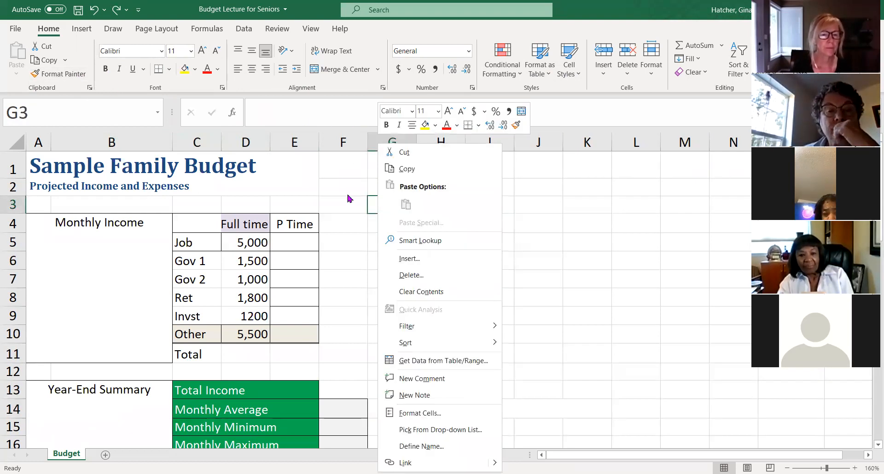
key("Escape")
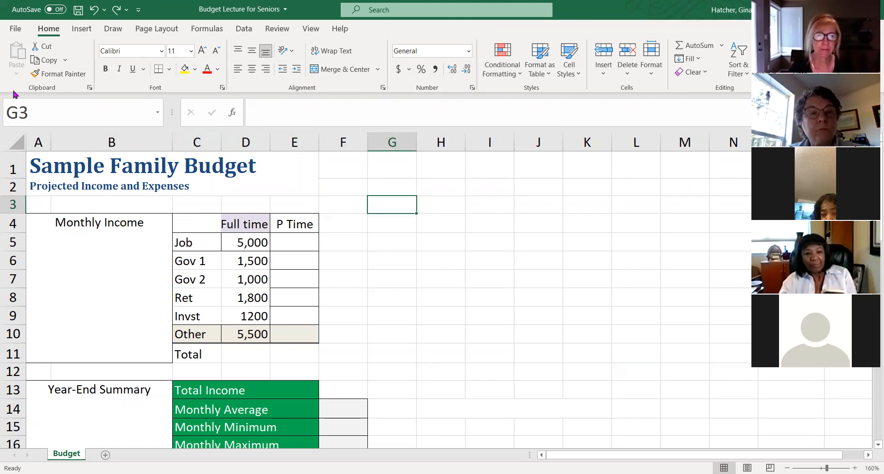
- Review the default font and font size settings for new workbooks in Excel Options and close the dialog
left_click(15, 29)
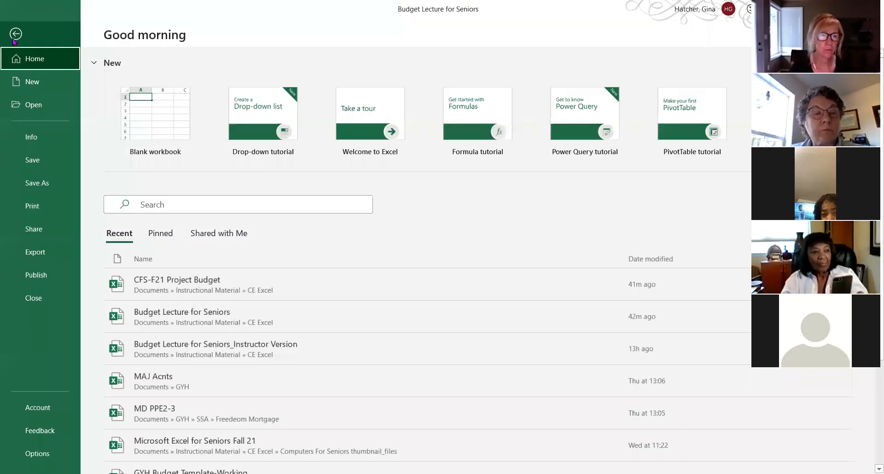
left_click(38, 456)
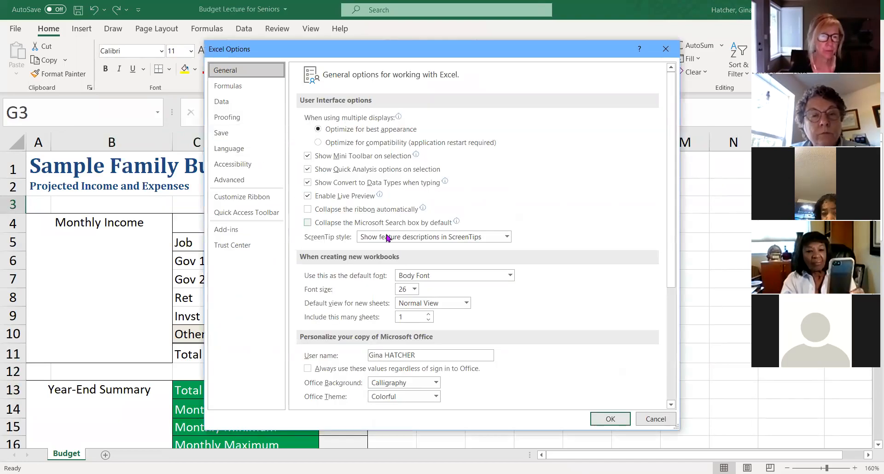
scroll(387, 237, "down", 1)
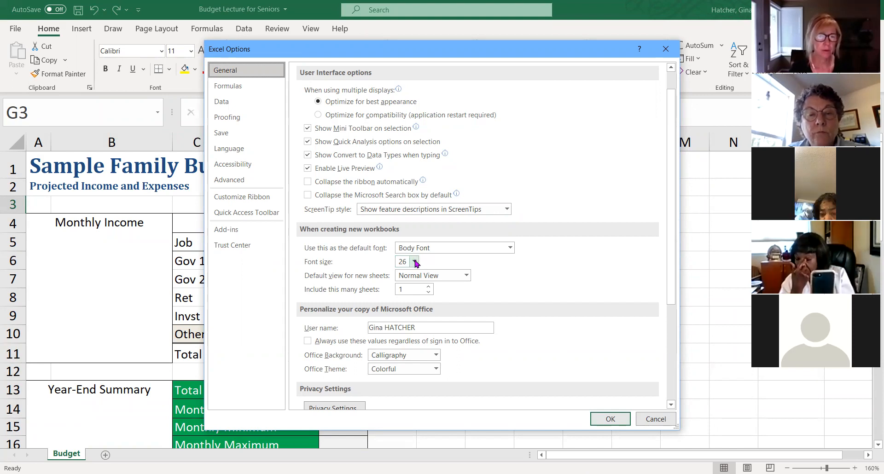
left_click(611, 419)
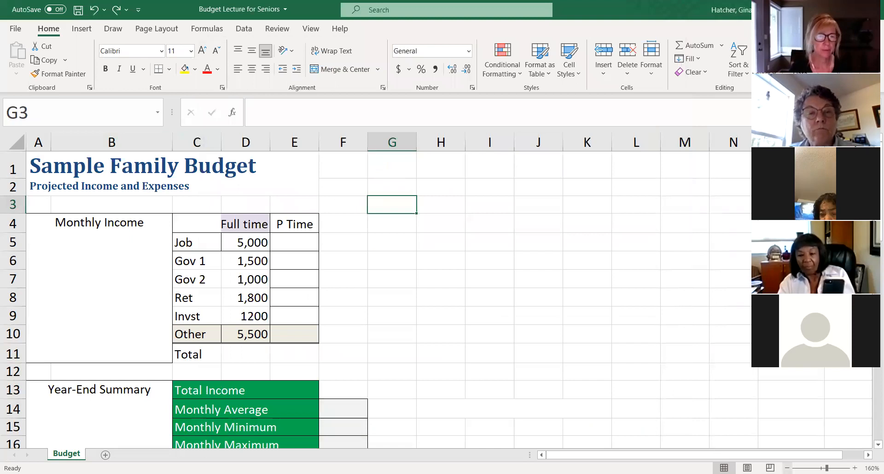
- Compare the formula bar contents of empty cell G3, the Gov 1 amount in D6 and the Other amount in D10
scroll(446, 298, "down", 3)
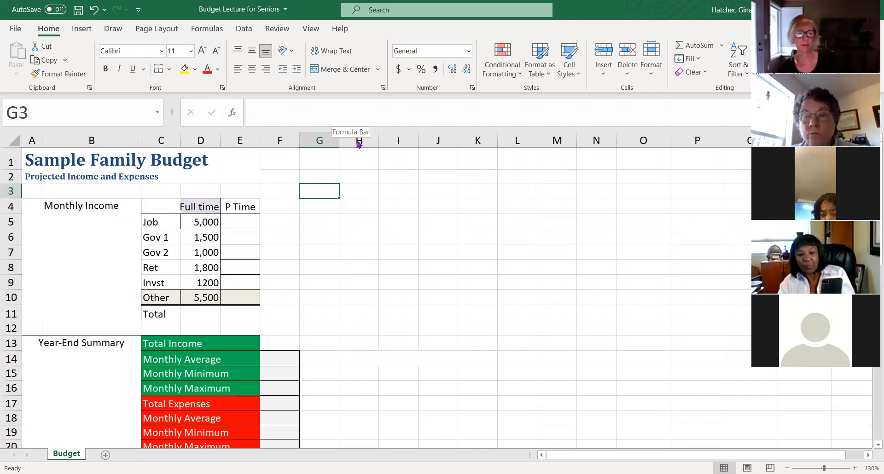
left_click(293, 109)
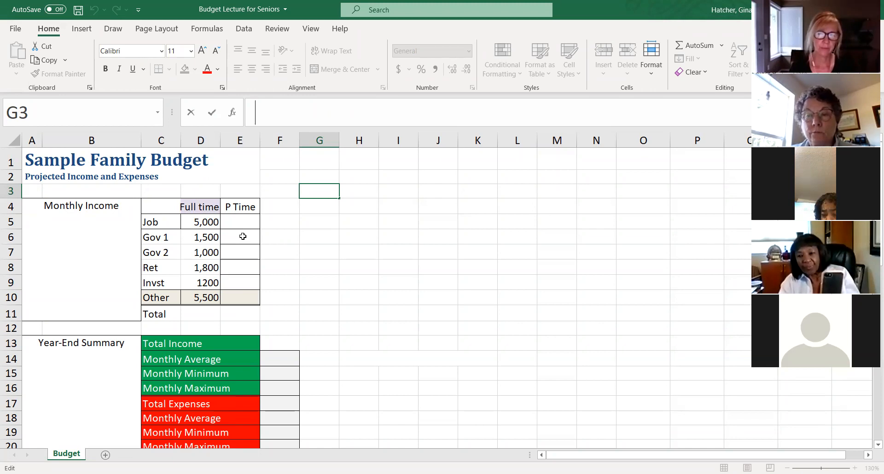
left_click(198, 237)
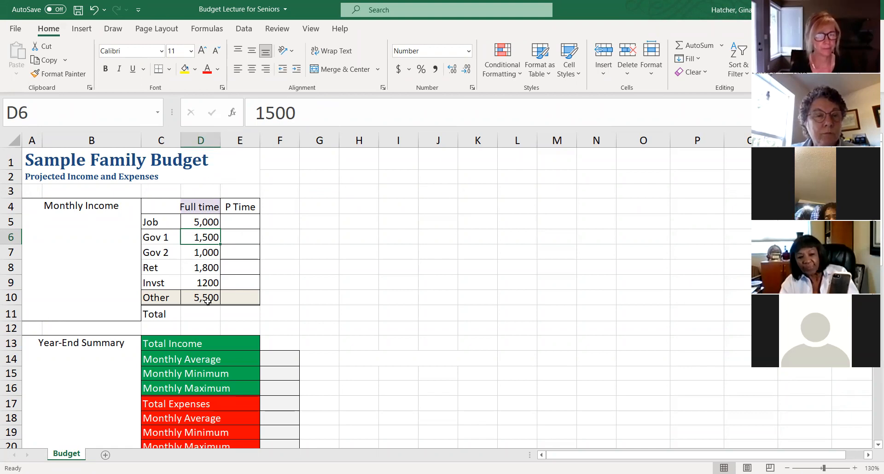
left_click(208, 301)
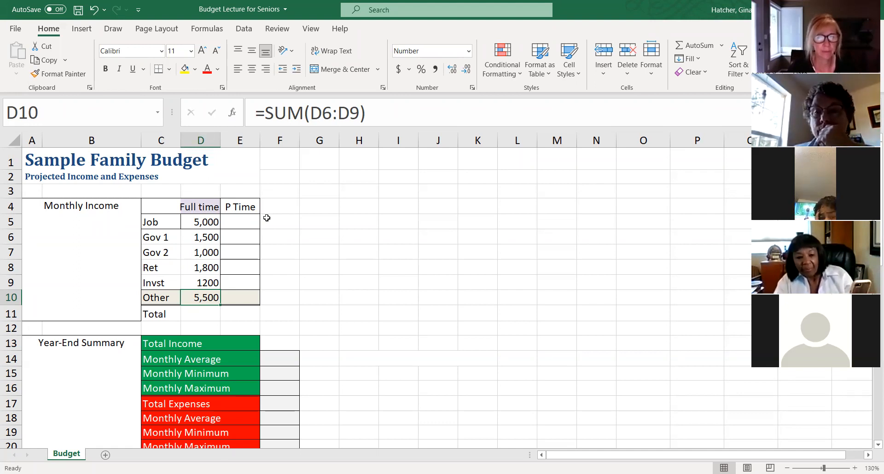
left_click(297, 219)
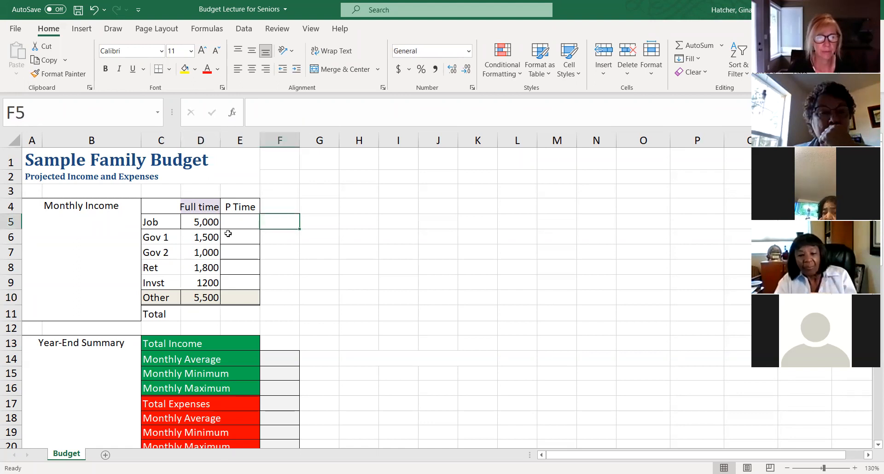
scroll(267, 240, "down", 2)
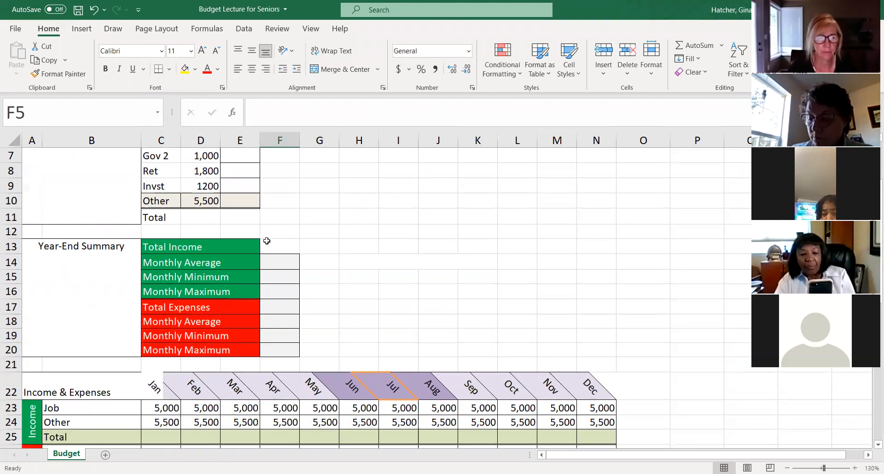
scroll(267, 241, "down", 2)
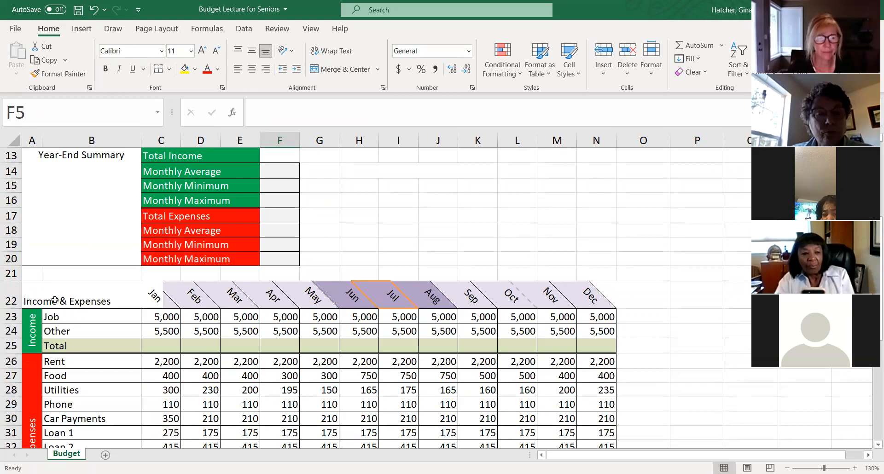
- Check the January Job income formula in C23 and clear the February to December Job income in D23:N23
left_click(165, 318)
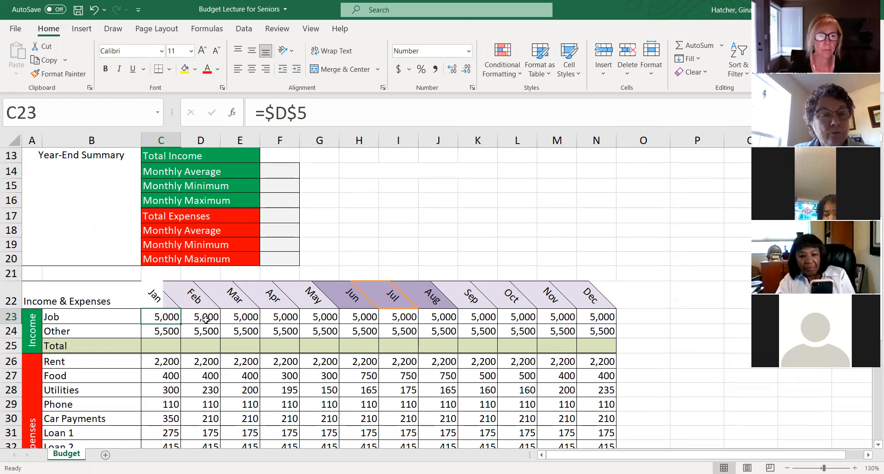
left_click_drag(195, 318, 597, 316)
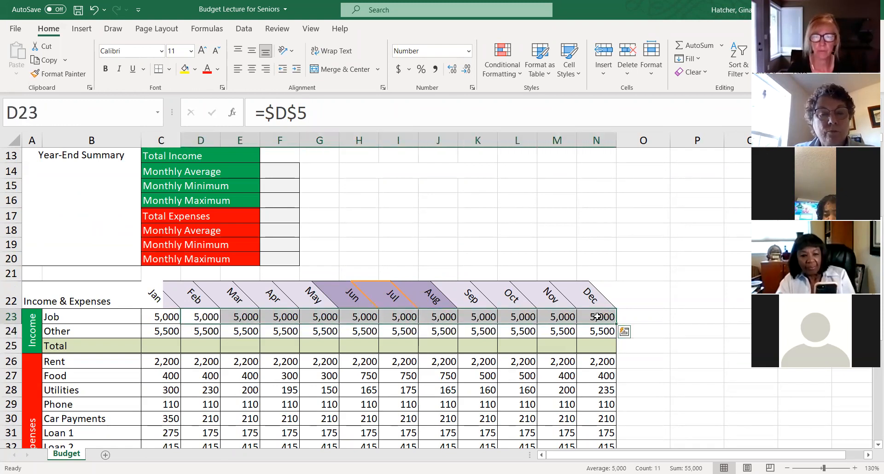
key("Delete")
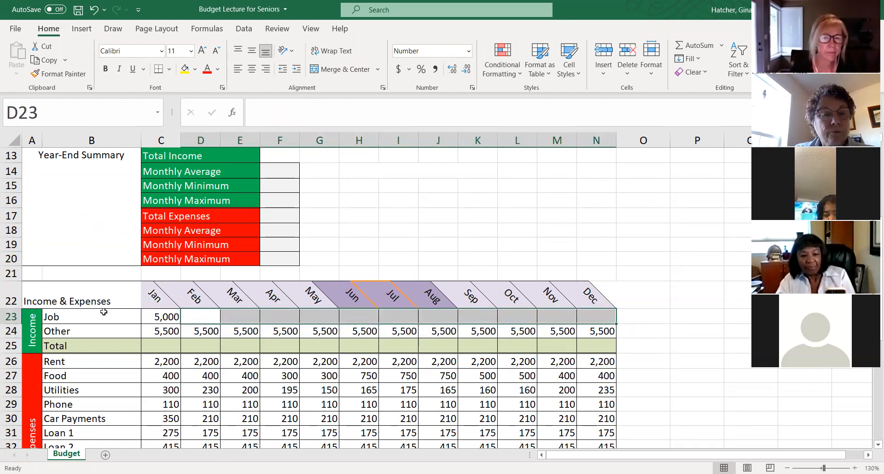
- Replace the January Job income formula in C23 with the value 5000
left_click(172, 318)
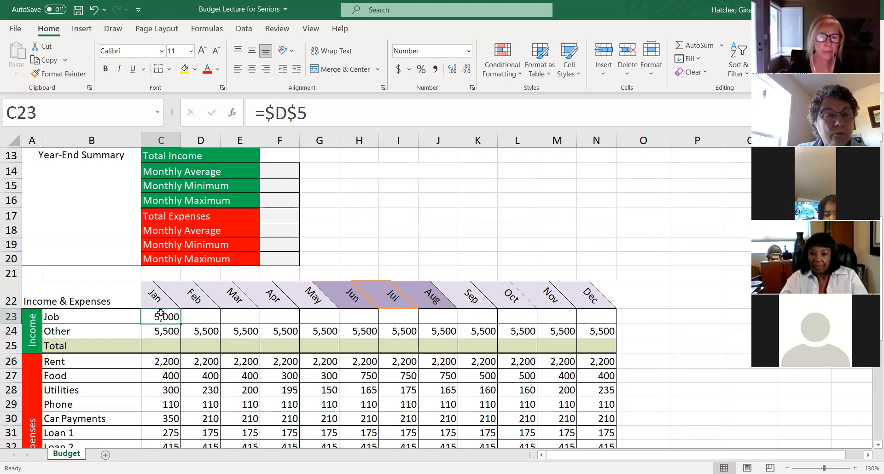
key("Delete")
type("5000")
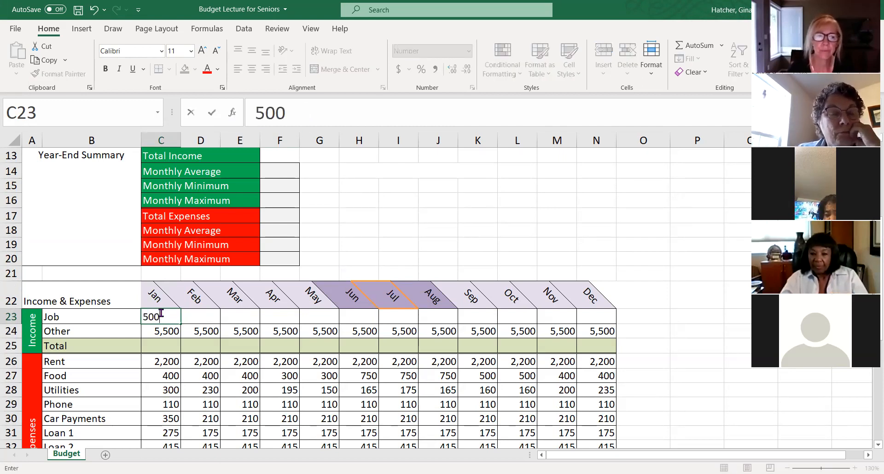
key("Return")
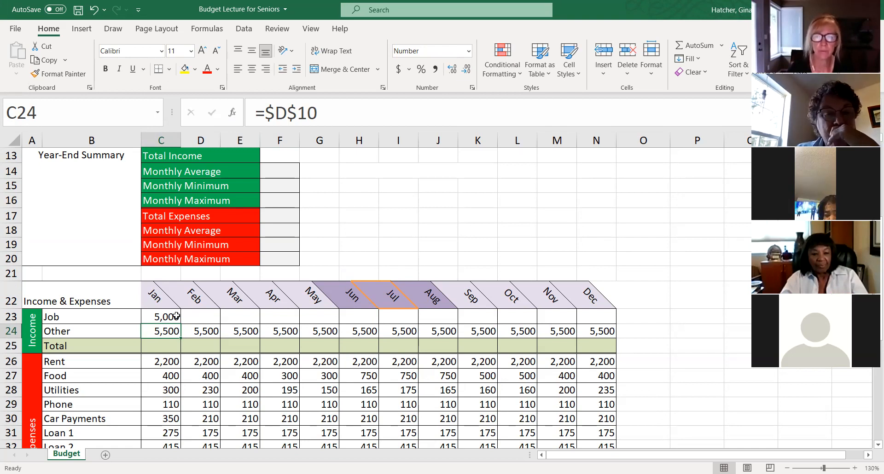
- Fill the January Job income from C23 across to December in N23 and check the copied entries
left_click(175, 316)
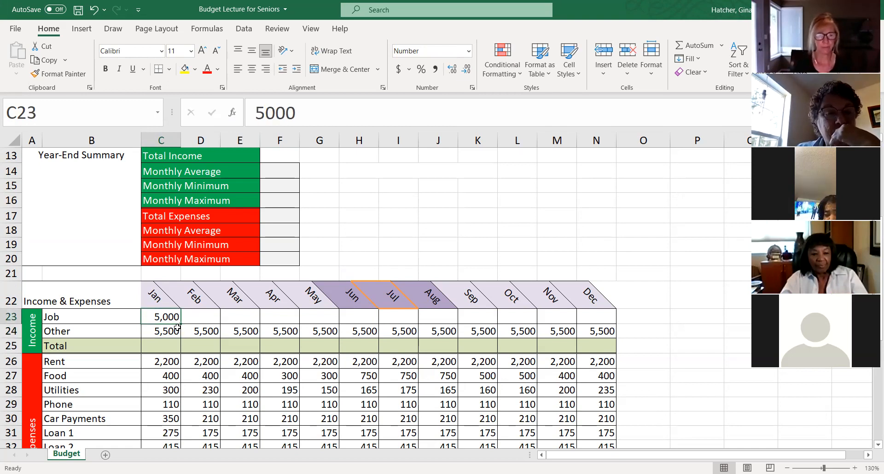
left_click_drag(182, 324, 209, 324)
left_click_drag(479, 367, 615, 323)
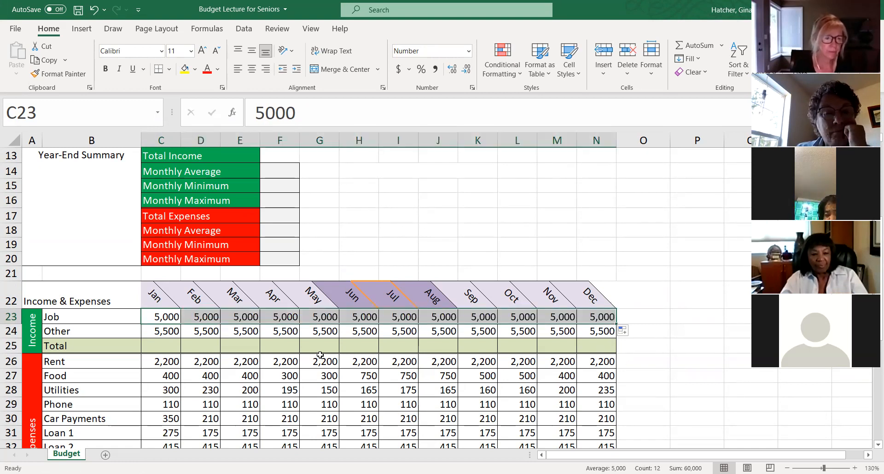
left_click(201, 317)
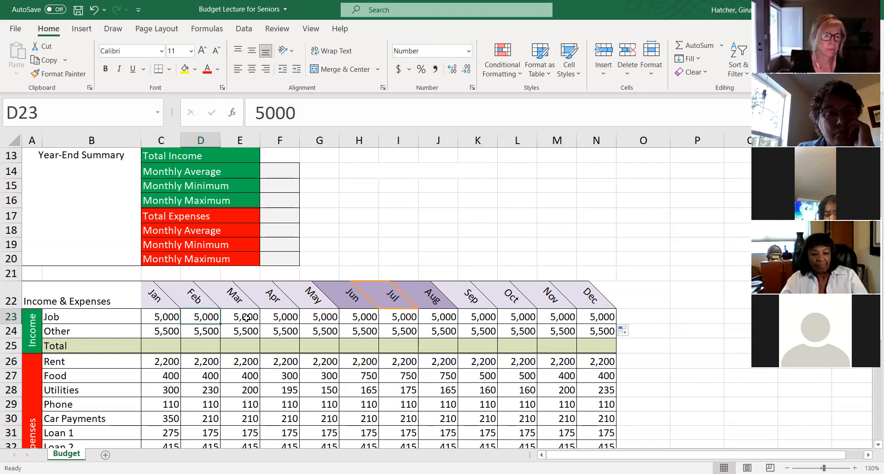
left_click(172, 317)
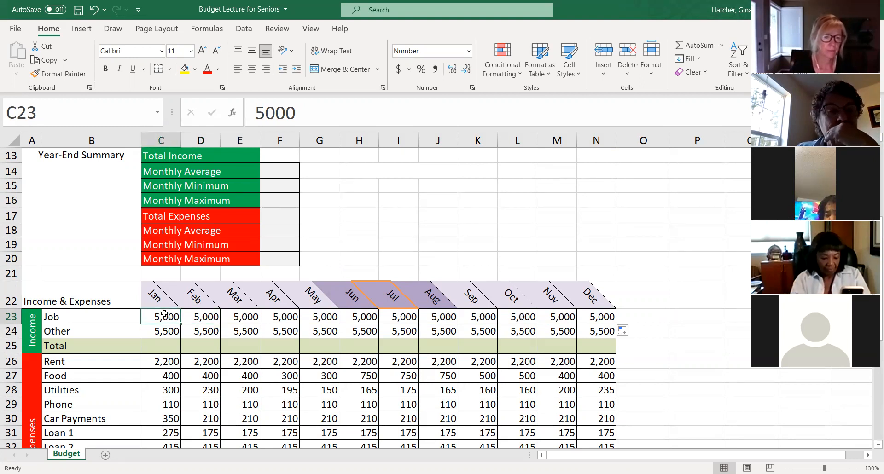
key("Tab")
left_click_drag(171, 317, 598, 316)
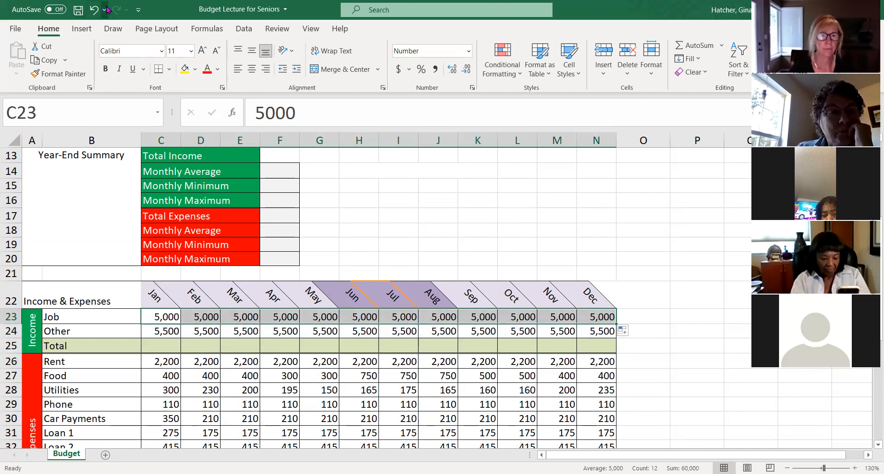
- Undo the Job income fill, the 5000 entry and the clearing of C23, and inspect that cell's formula
left_click(95, 10)
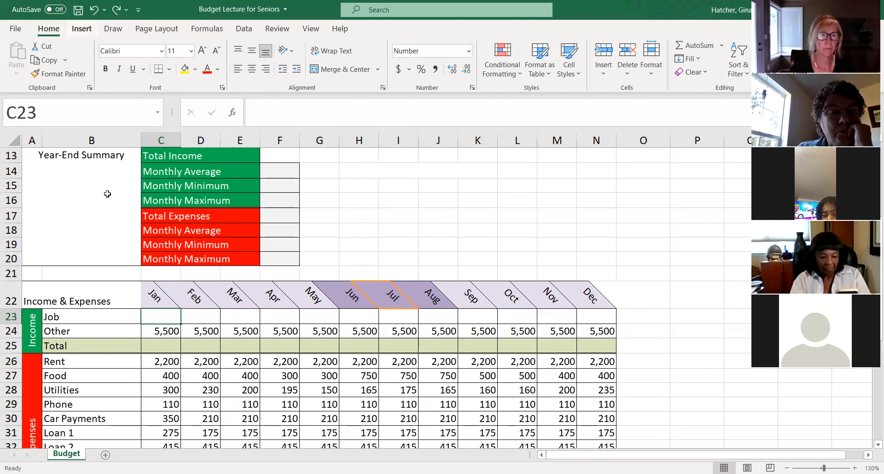
left_click(95, 11)
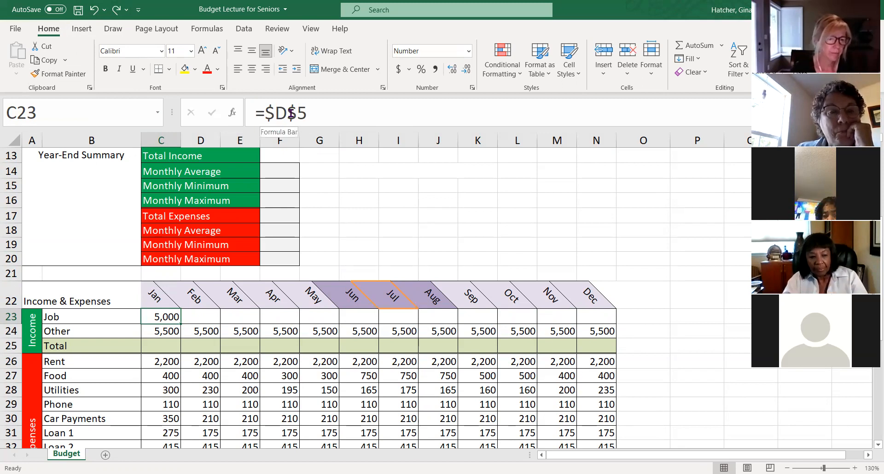
left_click(322, 111)
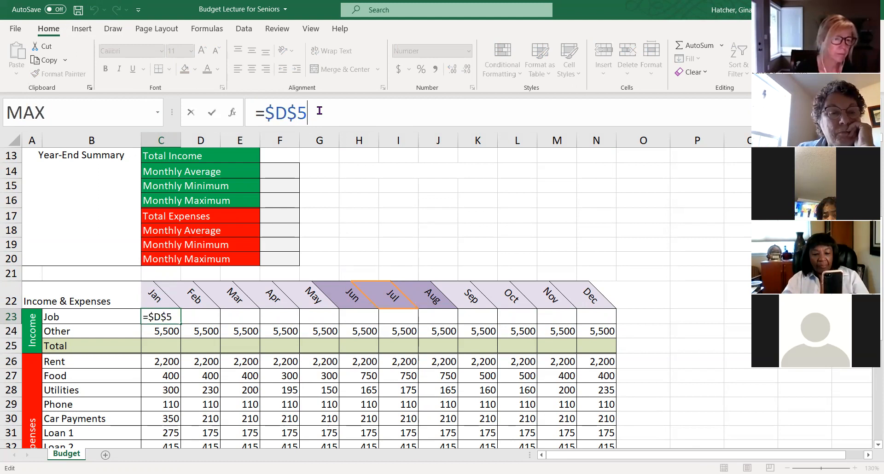
left_click(367, 217)
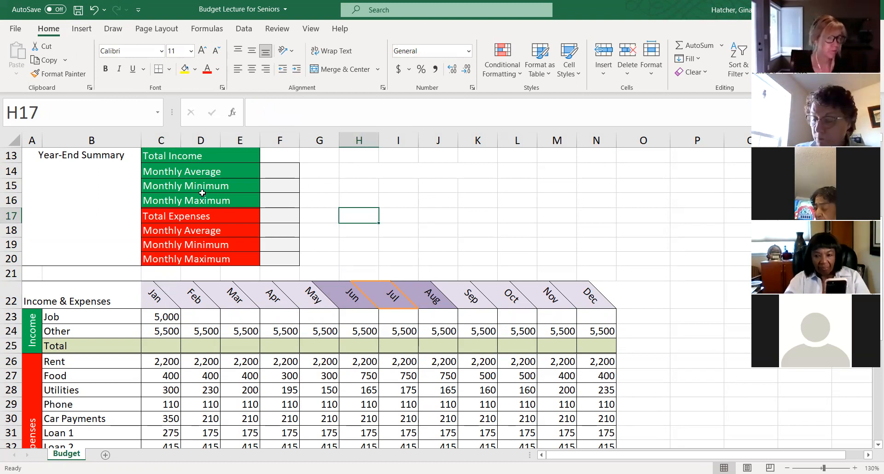
- Add a new worksheet after the Budget sheet and select its cell A1
scroll(373, 226, "up", 4)
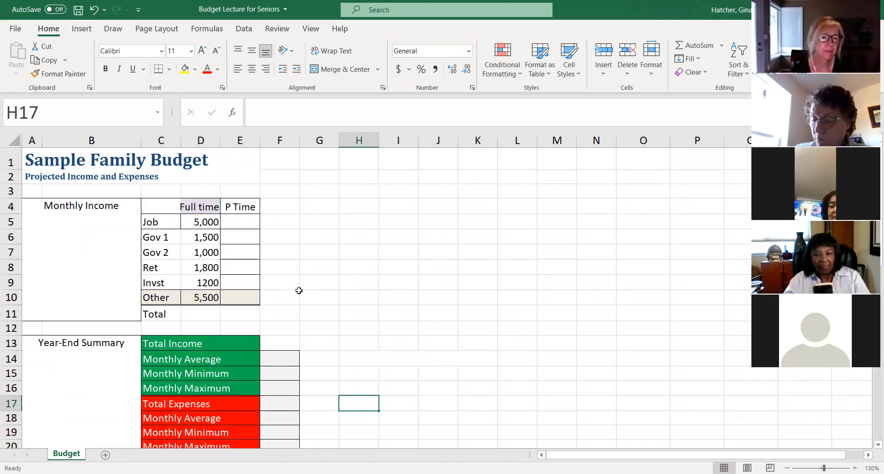
scroll(299, 290, "down", 1)
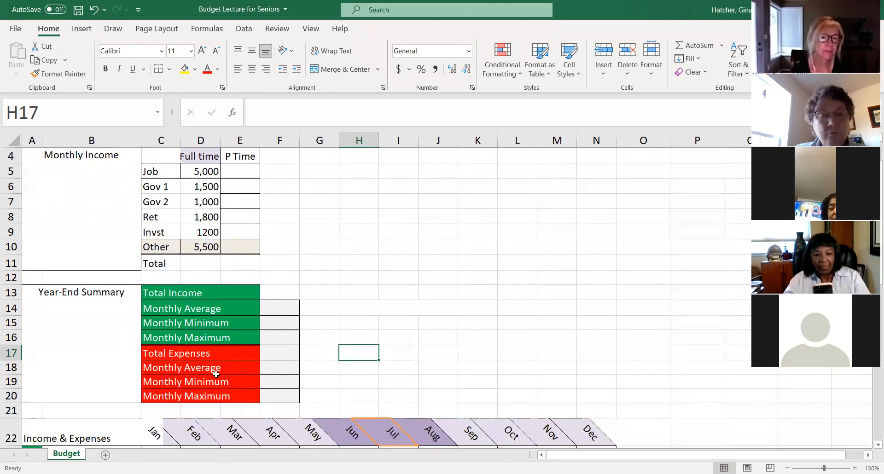
left_click(105, 455)
left_click(44, 165)
left_click(42, 148)
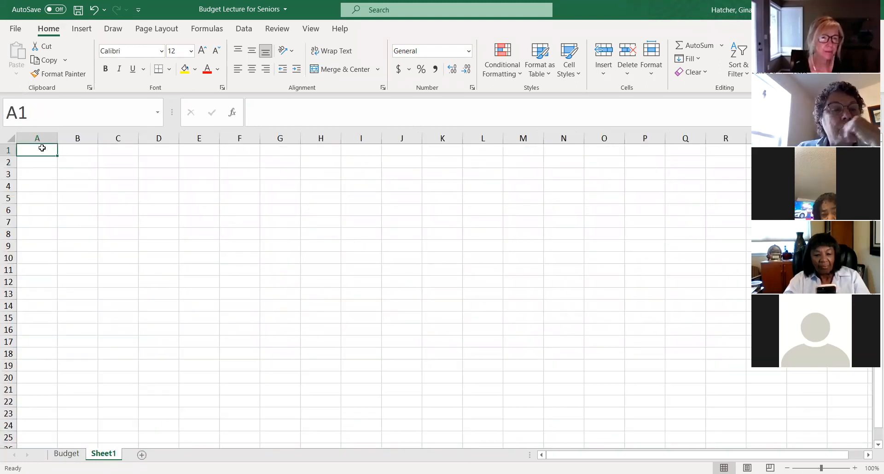
- Enter the value 10 in cell A1 of the new worksheet
type("10")
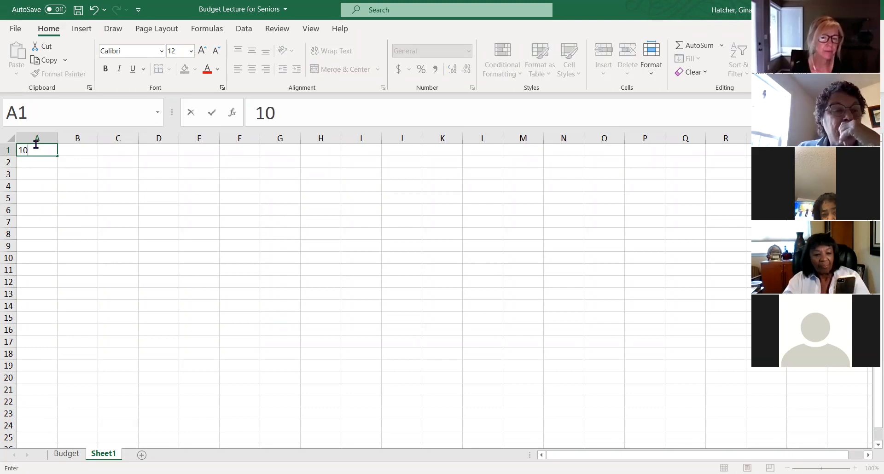
left_click(720, 408)
scroll(720, 408, "up", 5)
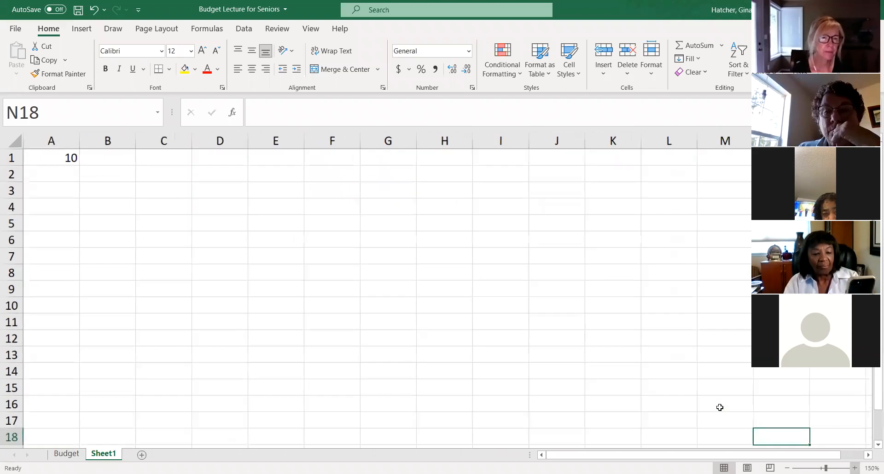
scroll(405, 290, "up", 2)
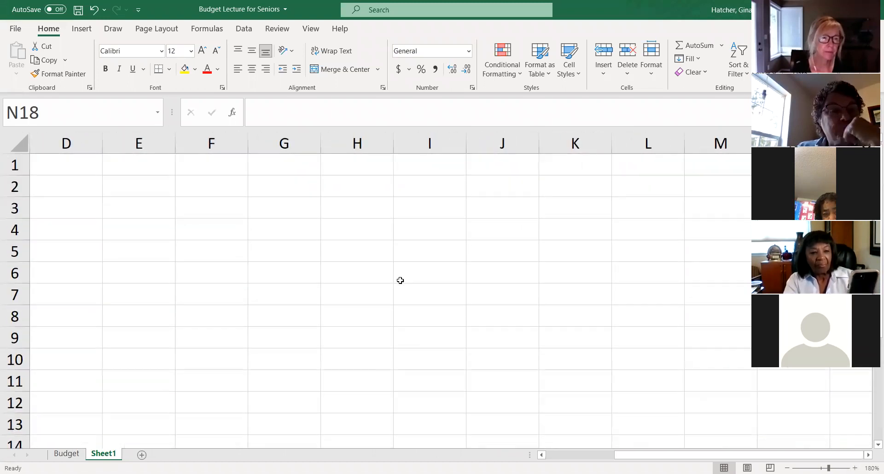
left_click(63, 170)
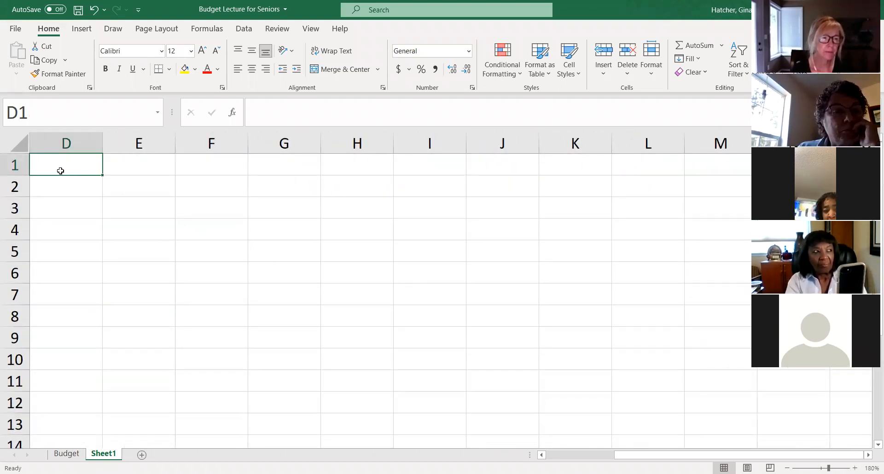
type("21")
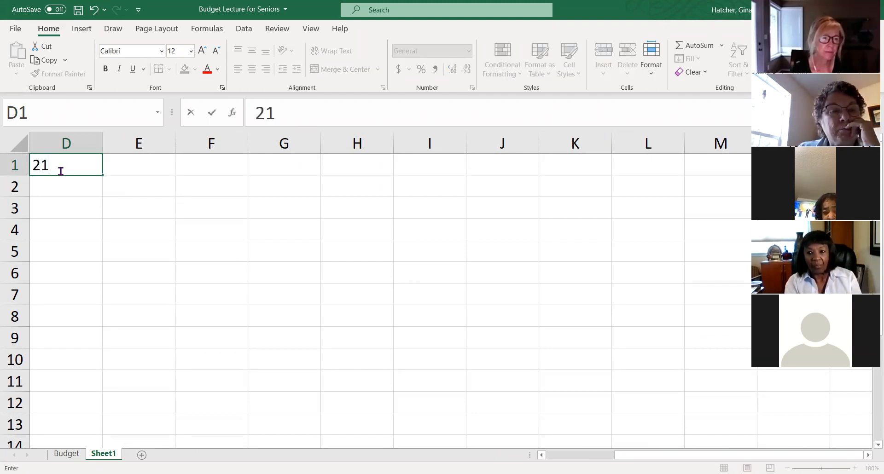
key("BackSpace")
key("BackSpace")
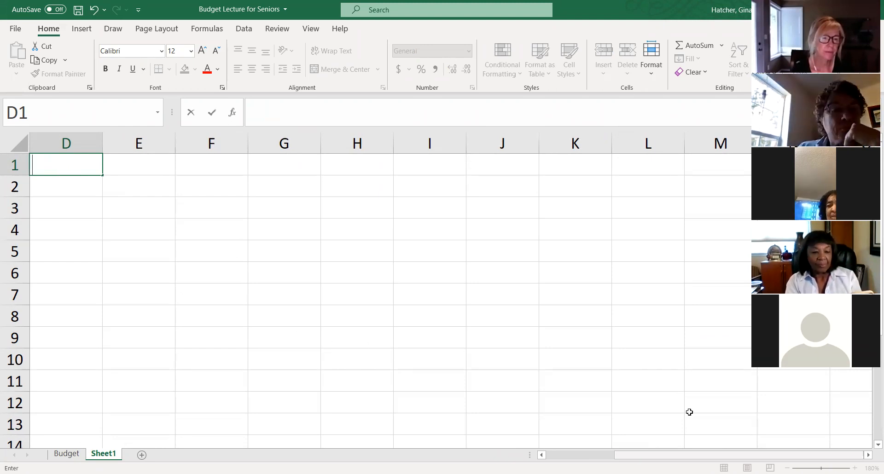
- Enter 20 in cell B1 and 30 in cell C1, beside the value in A1
scroll(251, 180, "left", 3)
left_click(147, 159)
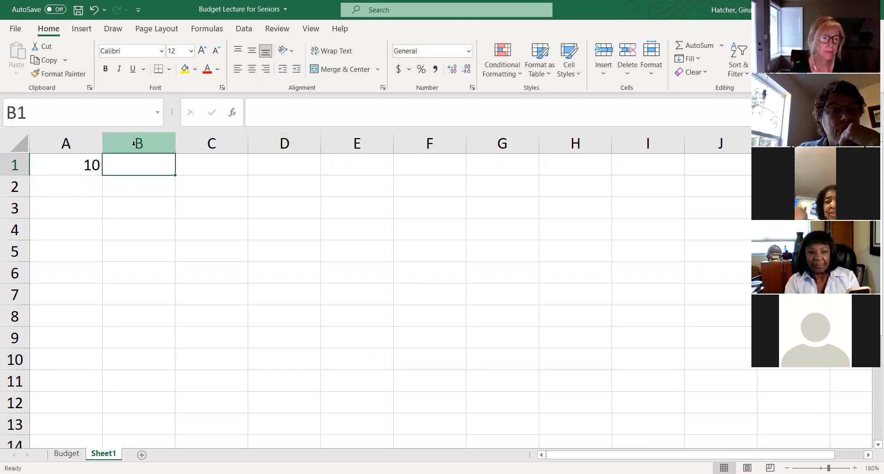
type("2")
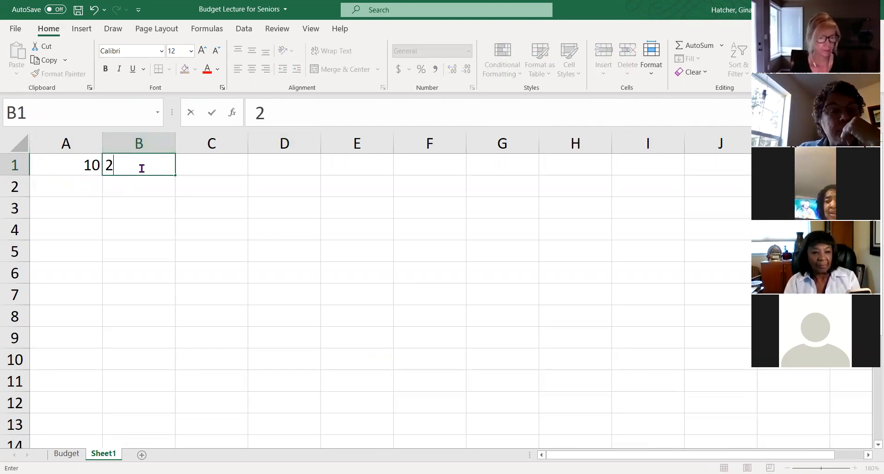
type("0")
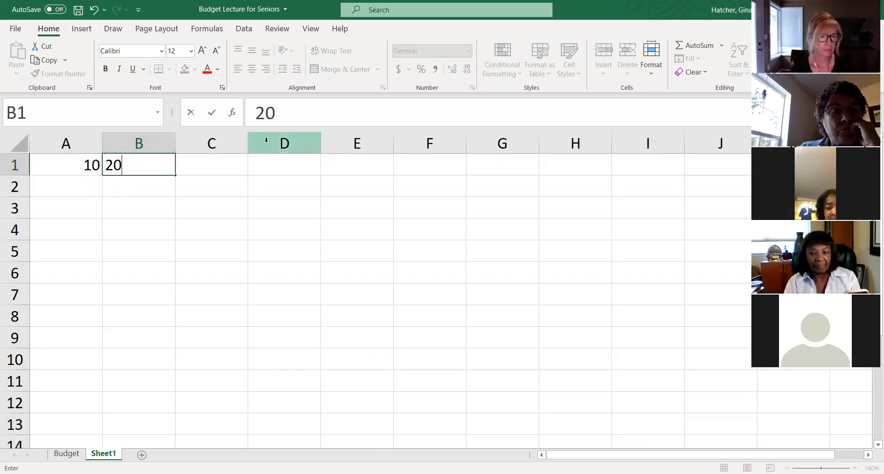
left_click(224, 169)
type("30")
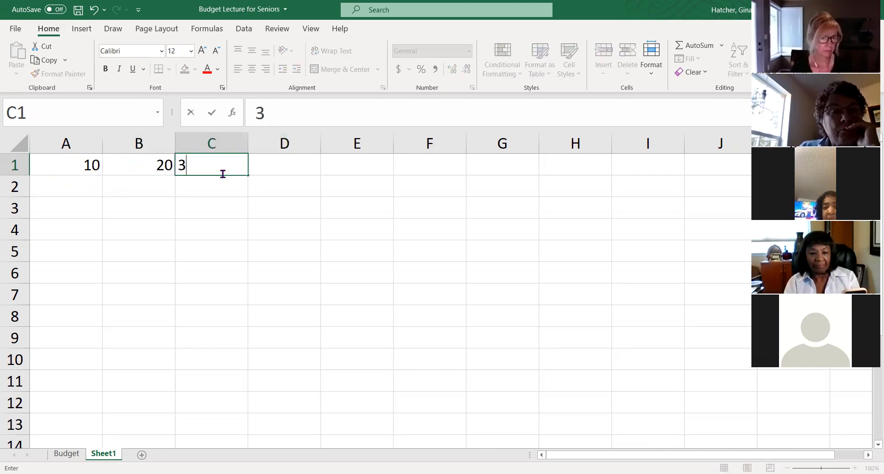
key("Return")
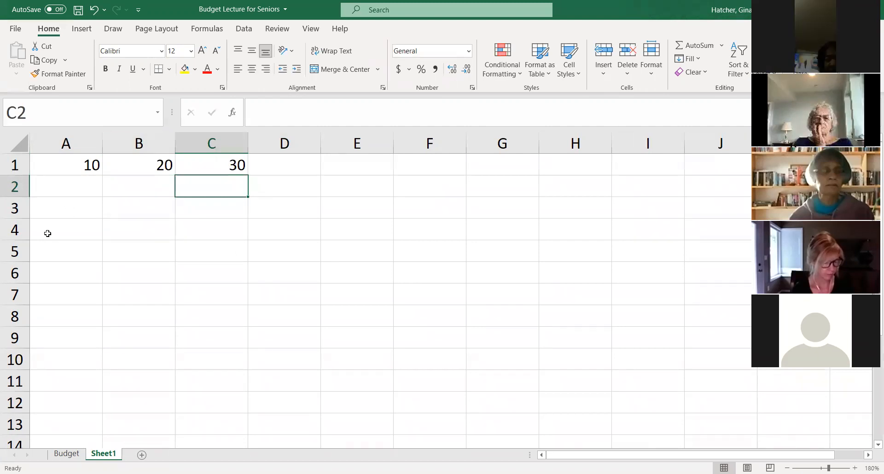
- Enter a formula in cell A3 that refers to cell A1 (=A1)
left_click(59, 211)
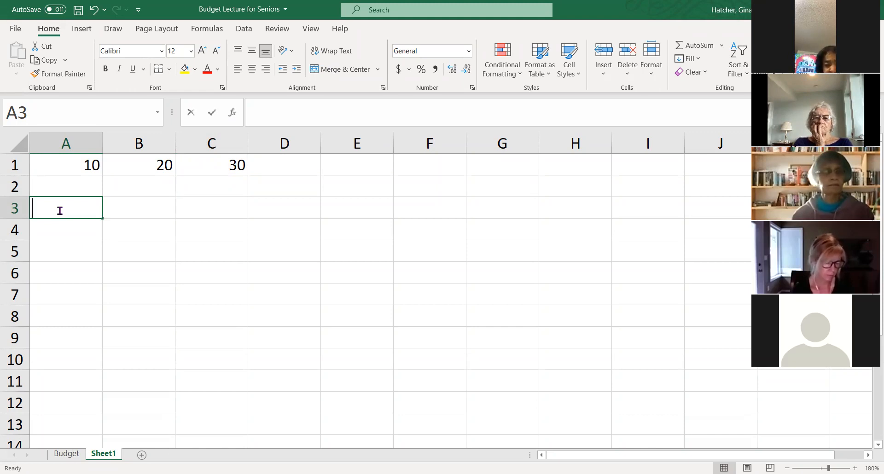
type("=")
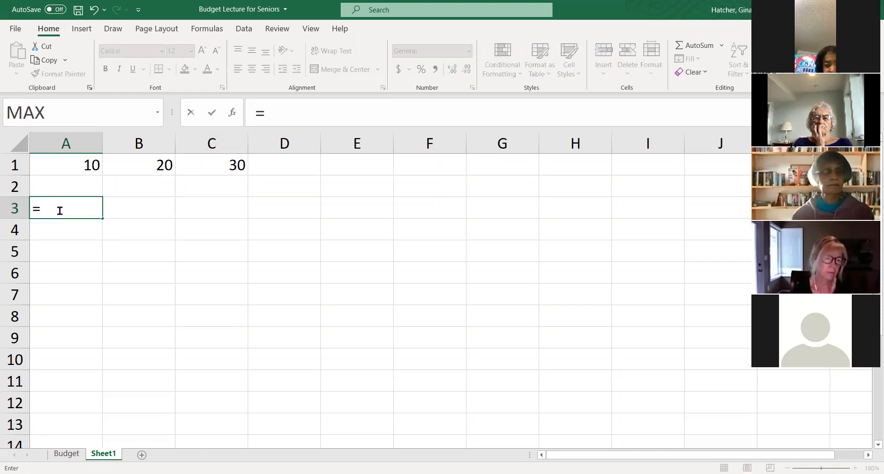
left_click(65, 161)
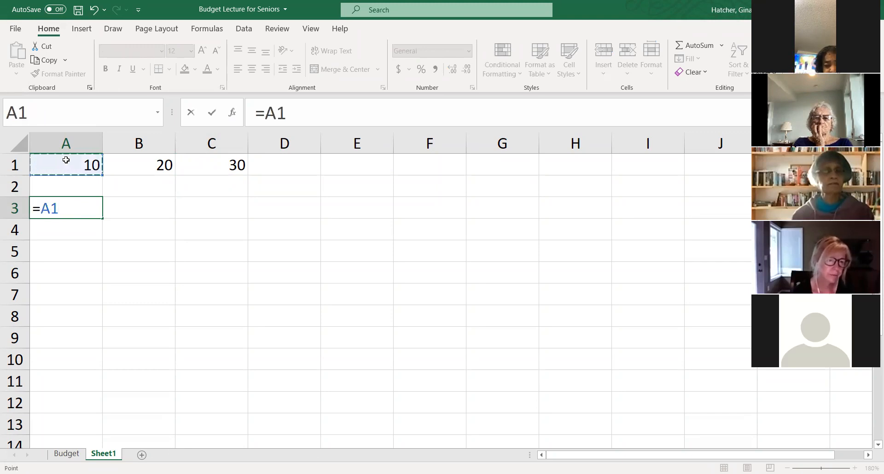
key("Return")
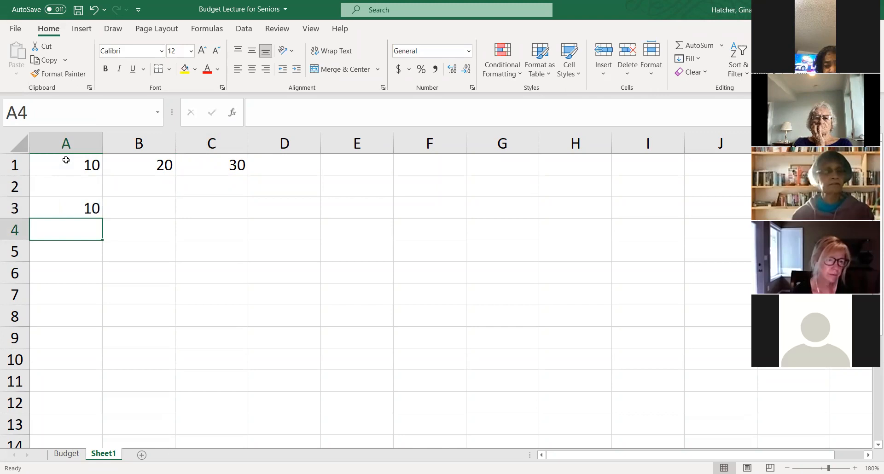
- Fill the relative reference from A3 across to B3 and inspect the copied formula in B3
left_click(45, 209)
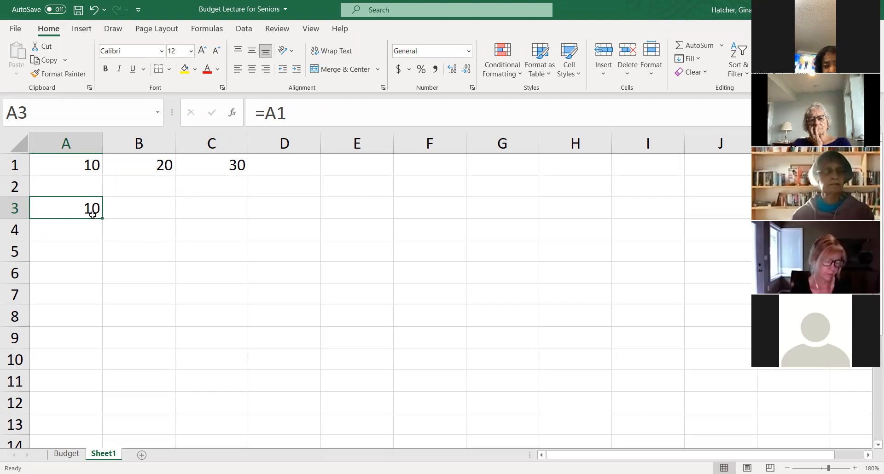
left_click_drag(102, 219, 159, 220)
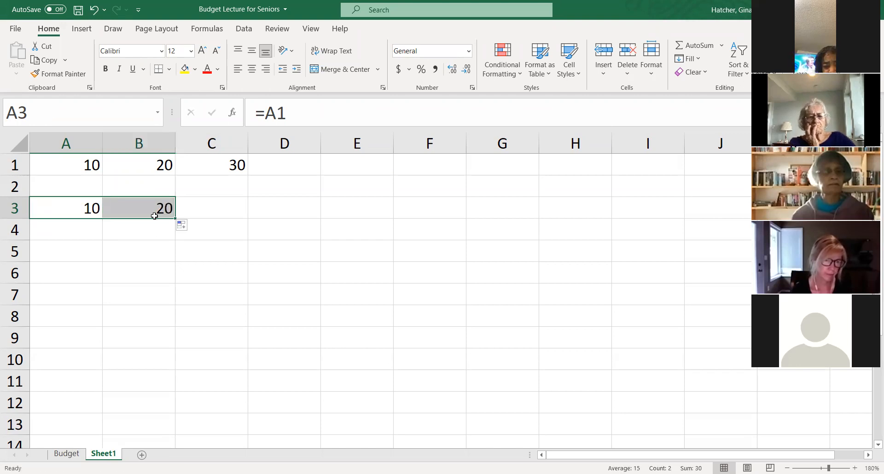
left_click(125, 209)
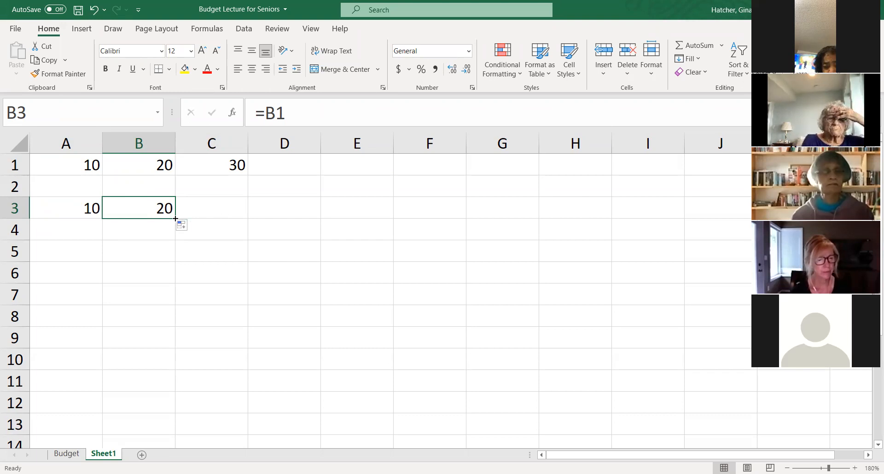
- Enter a formula in cell C3 that refers to cell C1 (=C1)
left_click(193, 214)
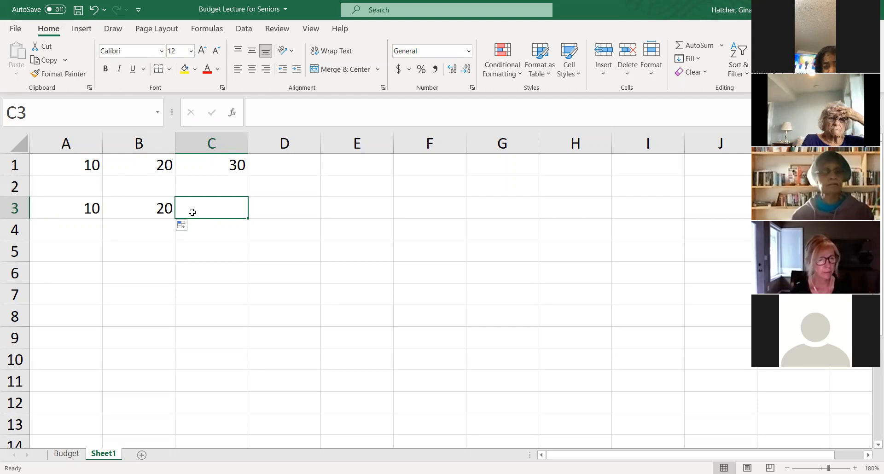
type("=")
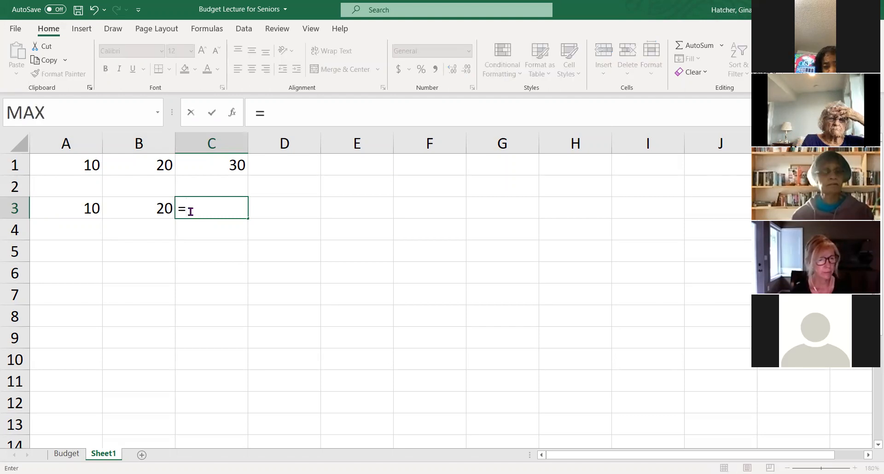
left_click(214, 166)
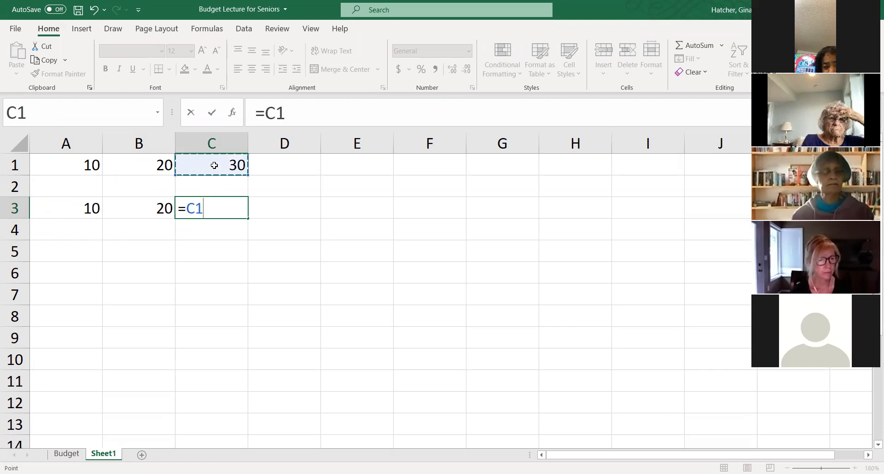
key("Return")
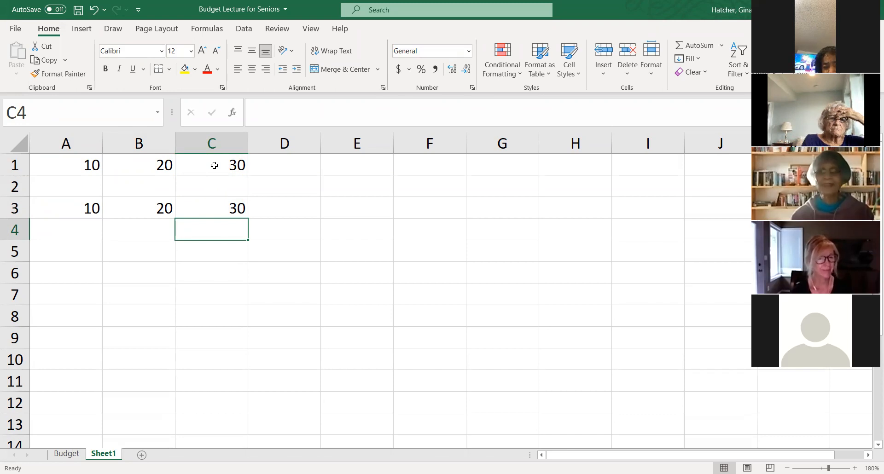
scroll(213, 165, "down", 1)
scroll(205, 154, "up", 1)
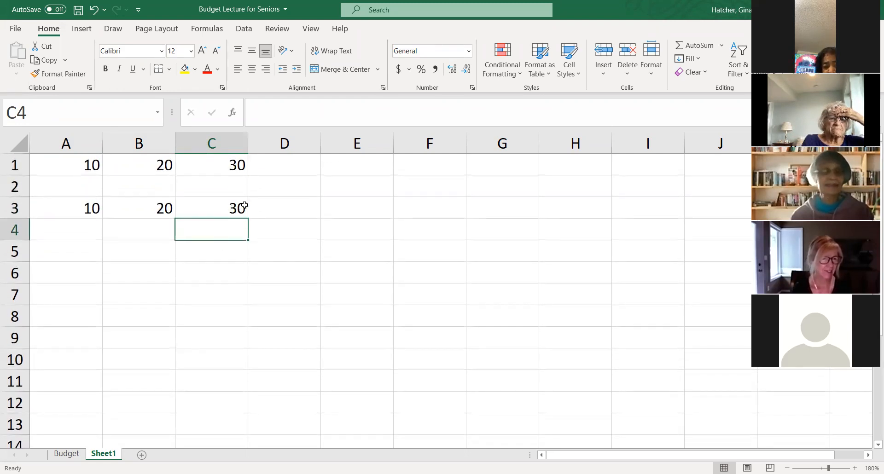
- Enter the absolute reference =$A$1 in cell A5
left_click(75, 253)
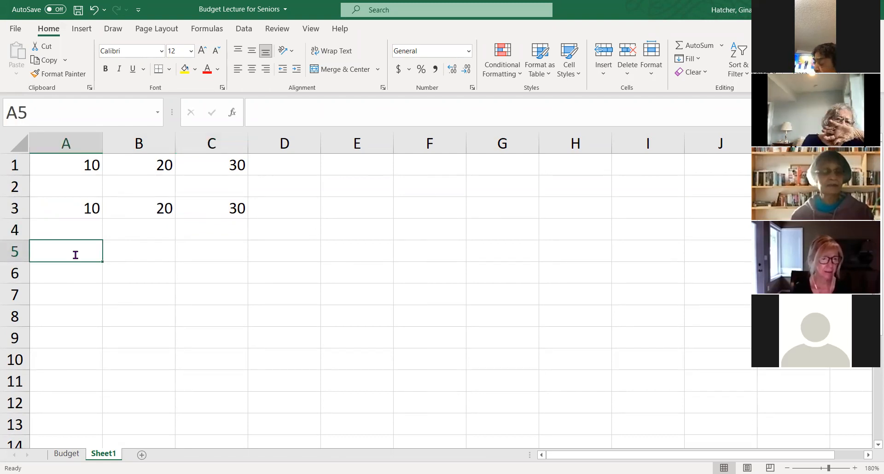
type("=")
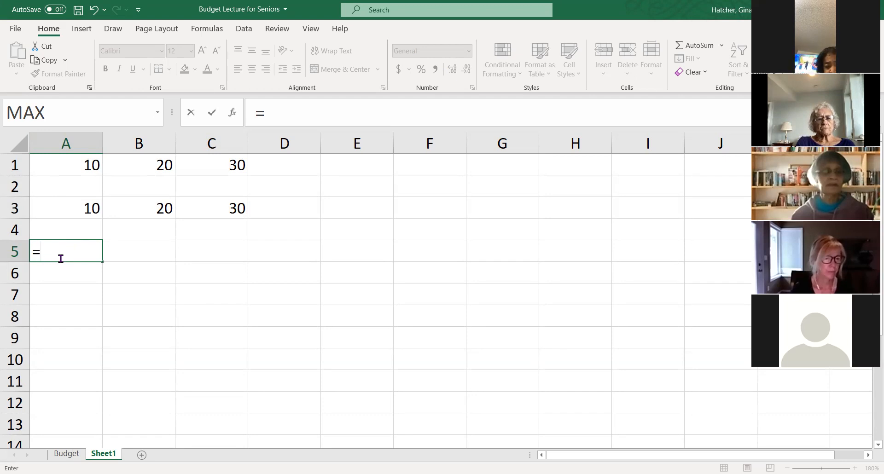
type("$")
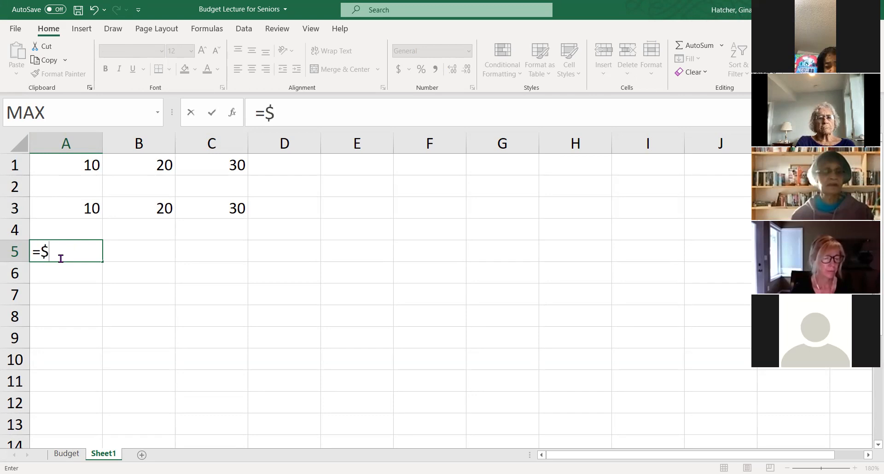
type("a")
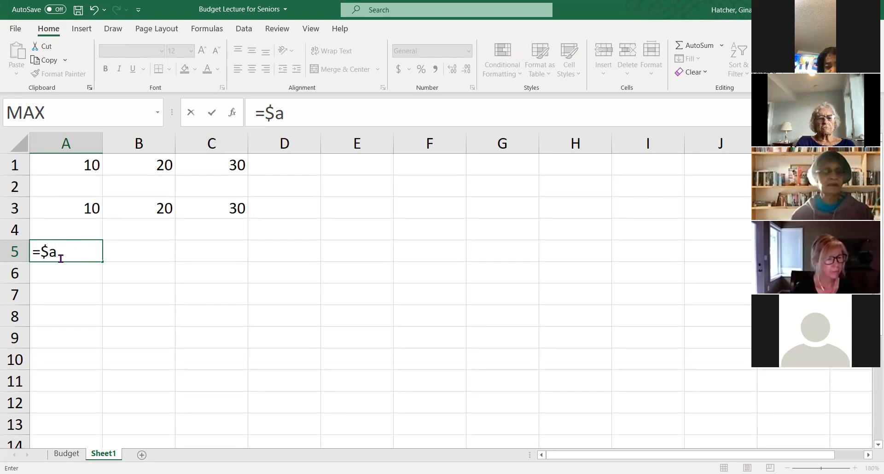
type("$1")
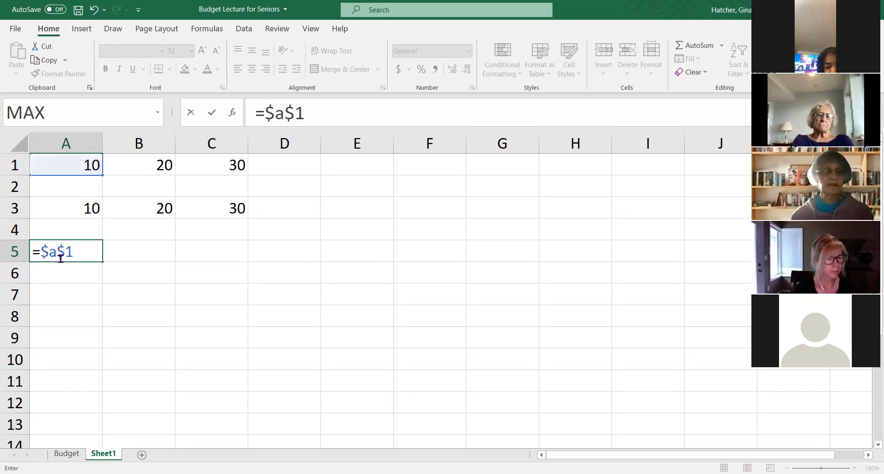
key("Return")
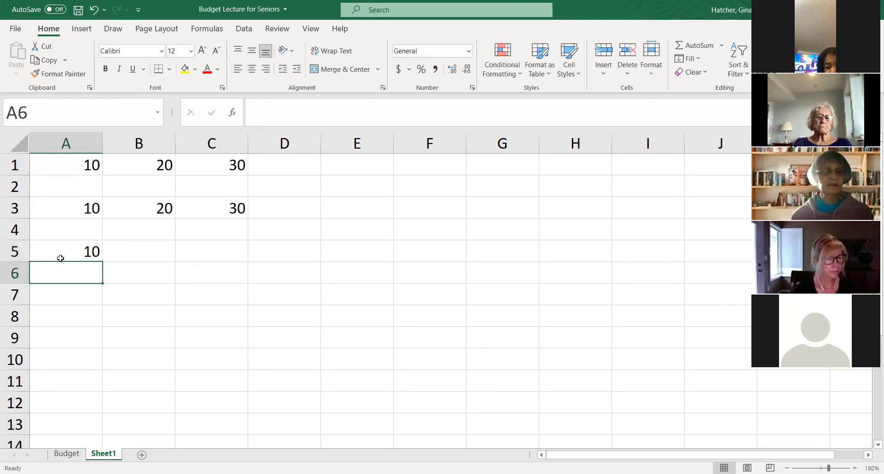
- Fill the absolute reference from A5 across to F5 and from F5 over the block to H10, inspecting the copied formulas
left_click(68, 246)
left_click_drag(102, 262, 467, 281)
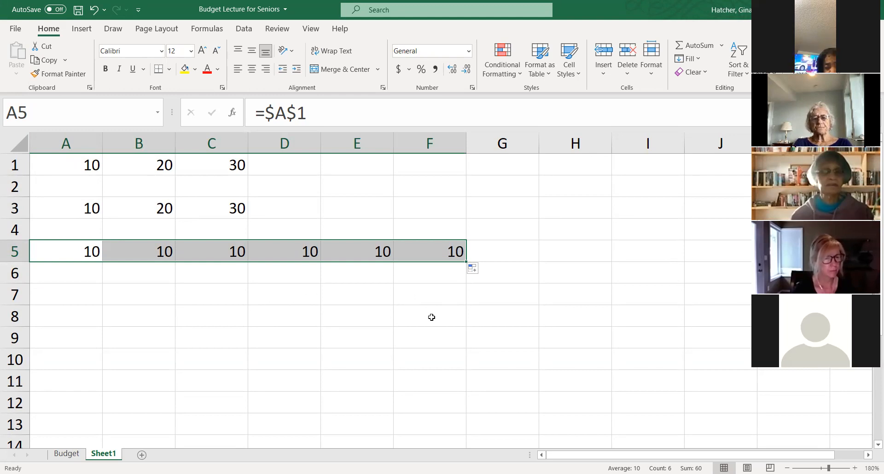
left_click(453, 256)
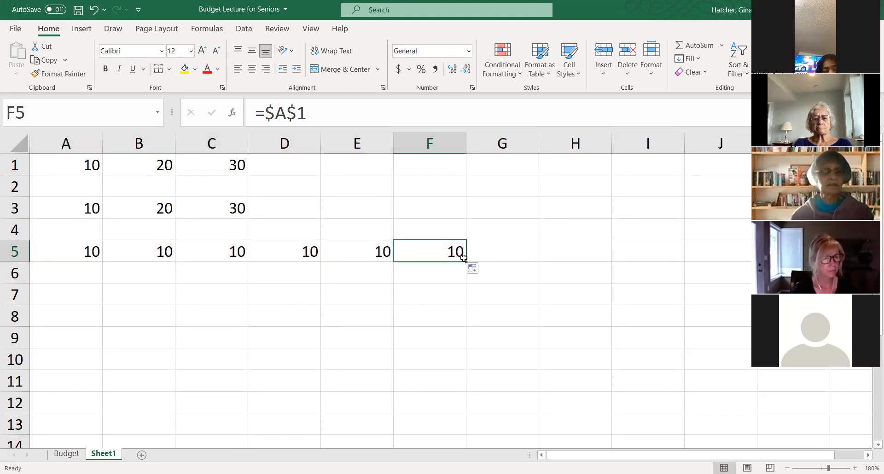
left_click_drag(464, 261, 598, 388)
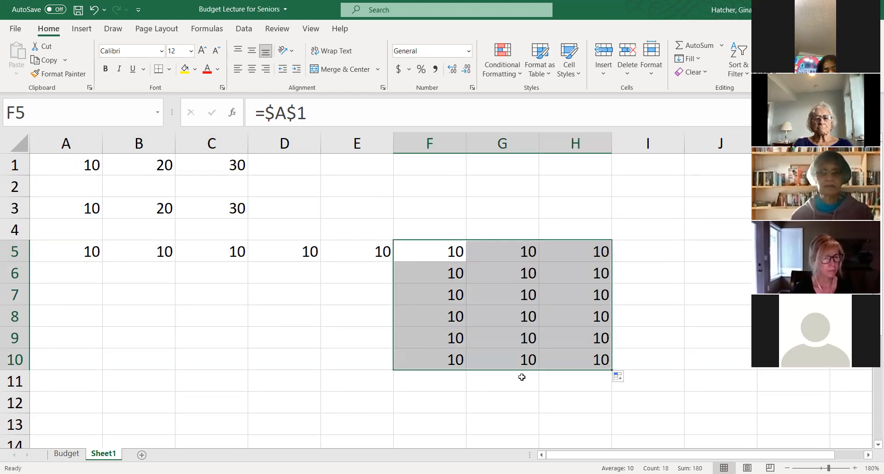
left_click(509, 274)
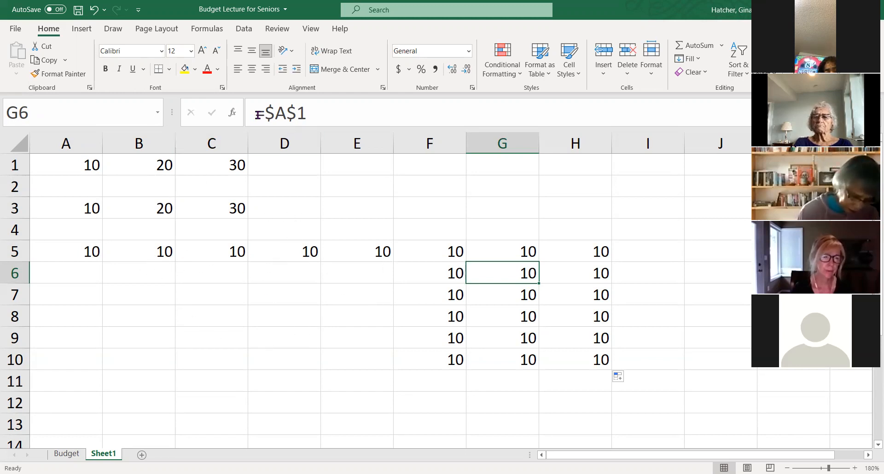
- Replace the formula in A5 with a picked reference to A1 and make it absolute as =$A$1
left_click(79, 247)
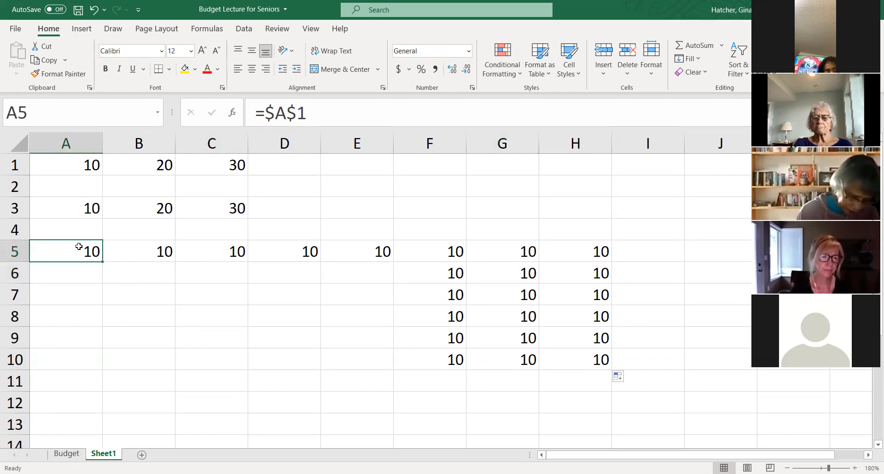
key("Delete")
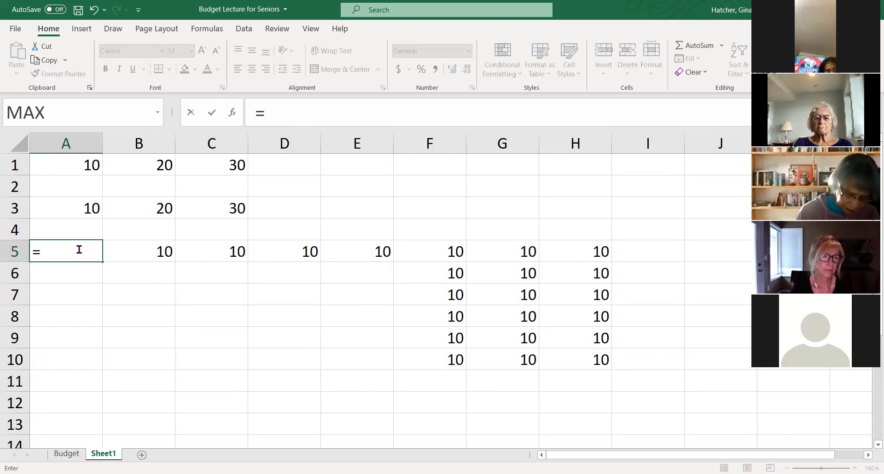
scroll(75, 247, "down", 1)
scroll(89, 220, "up", 1)
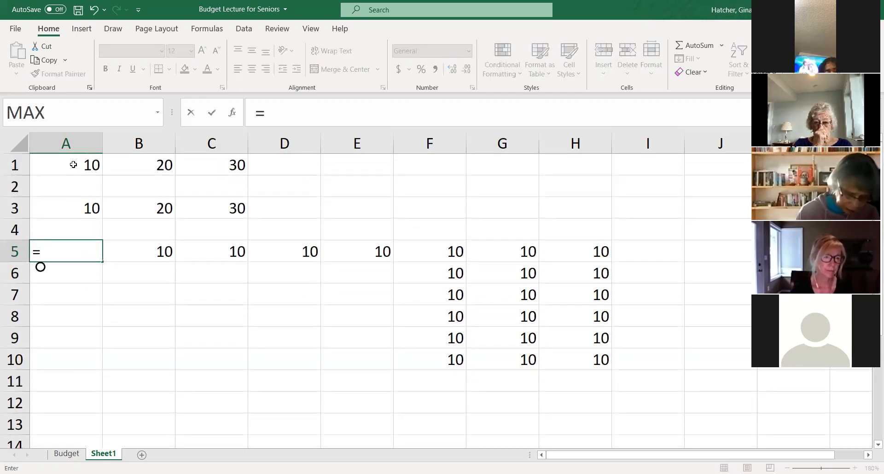
left_click(76, 165)
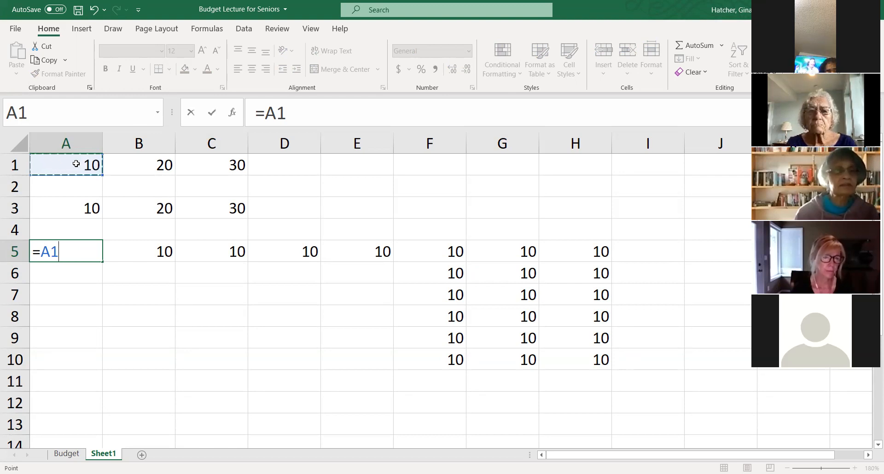
key("F4")
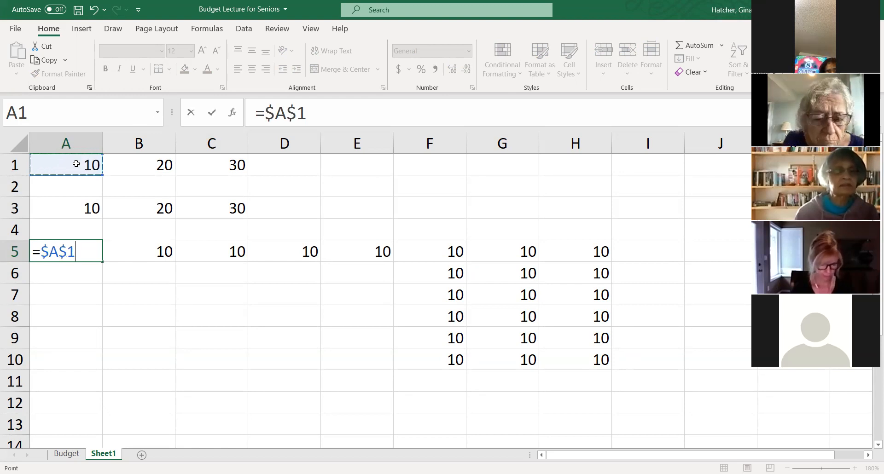
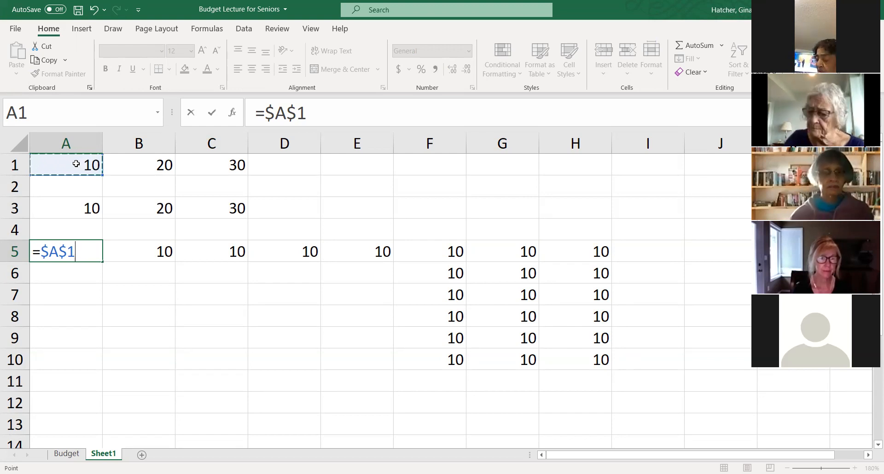
- Restart the formula in A5 with a picked reference to A1 and cycle it through =$A$1, =A$1 and =$A1
key("F4")
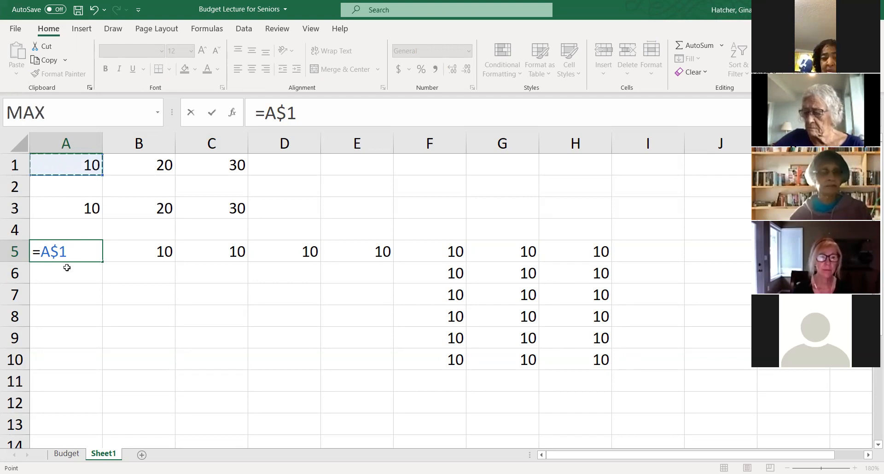
key("Escape")
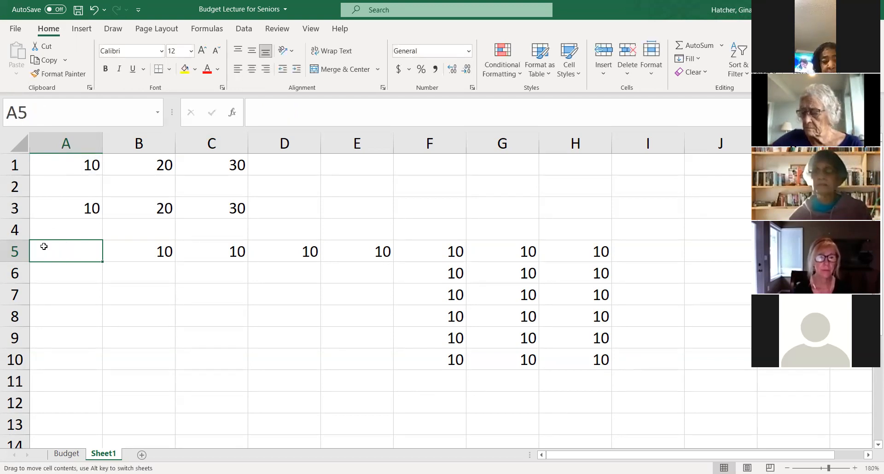
type("=")
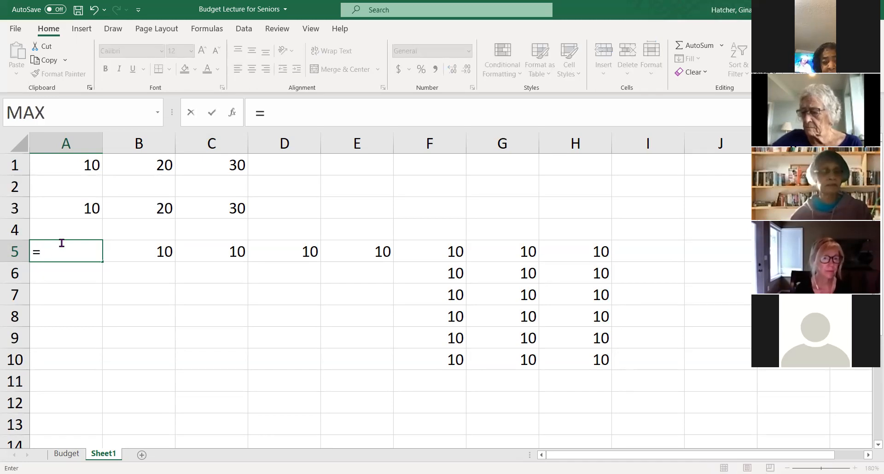
left_click(76, 165)
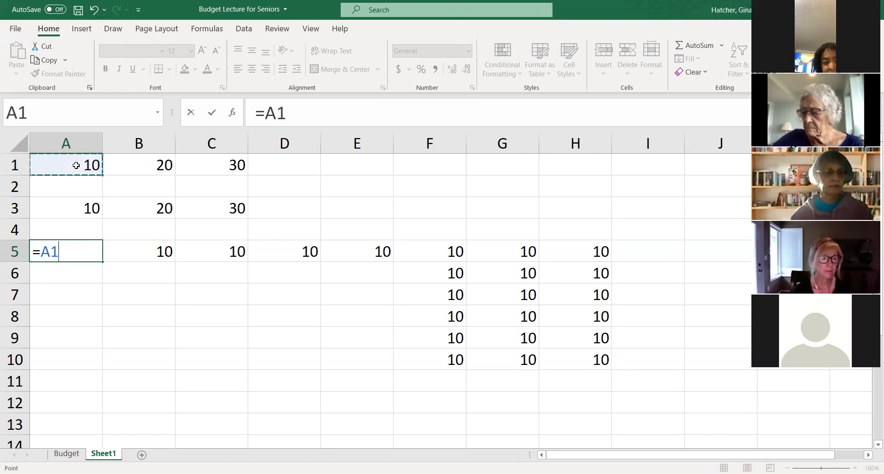
key("F4")
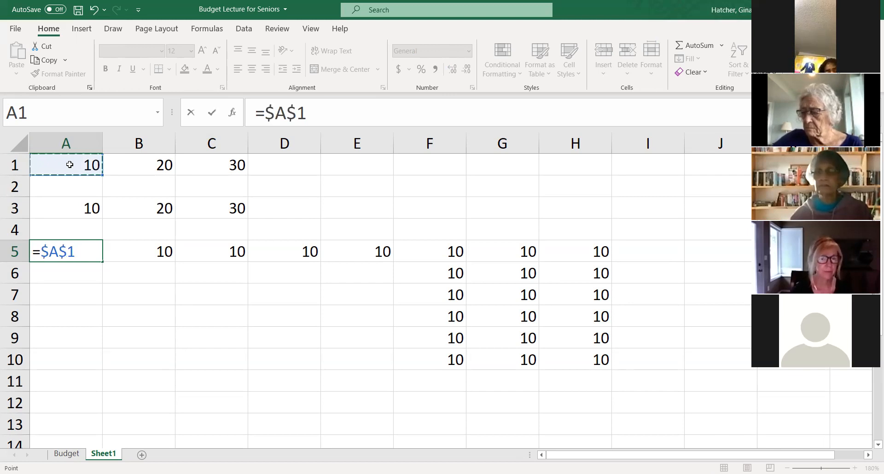
key("F4")
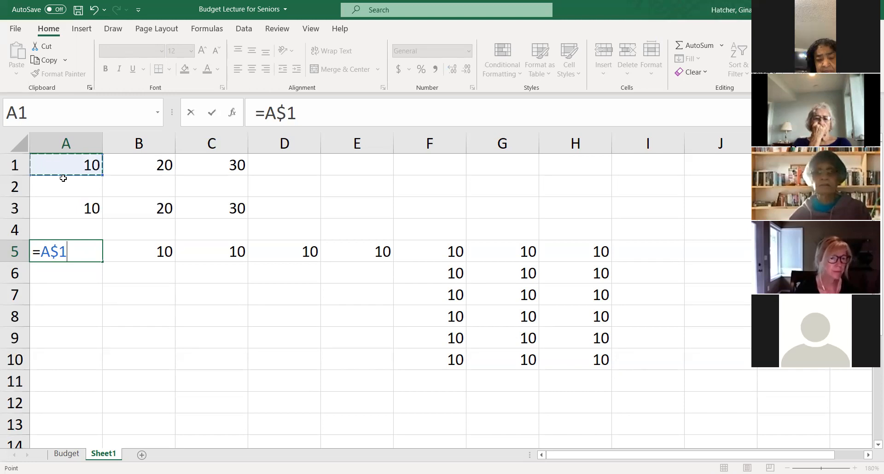
key("F4")
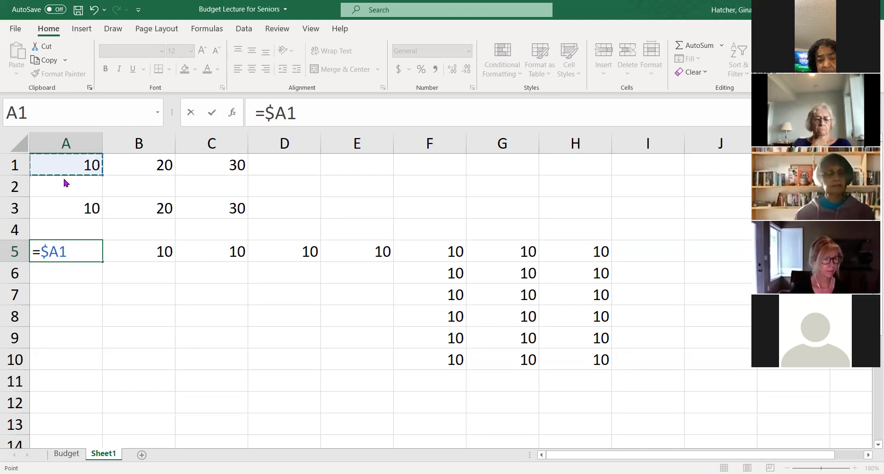
key("F5")
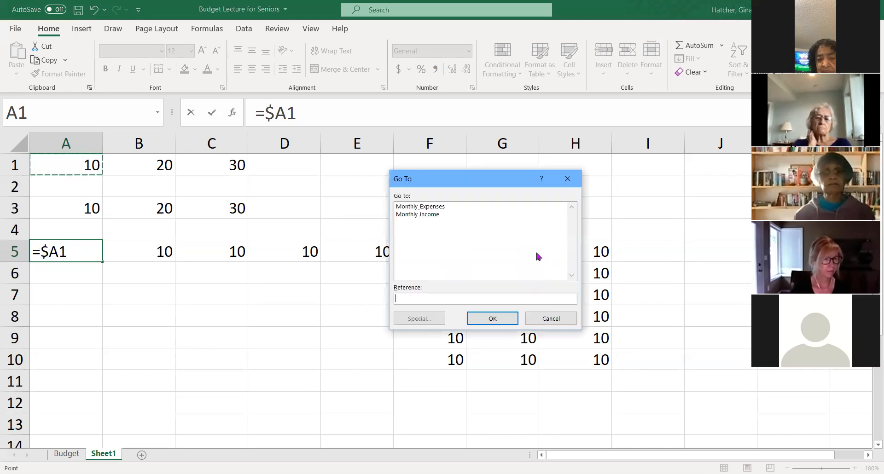
left_click(568, 179)
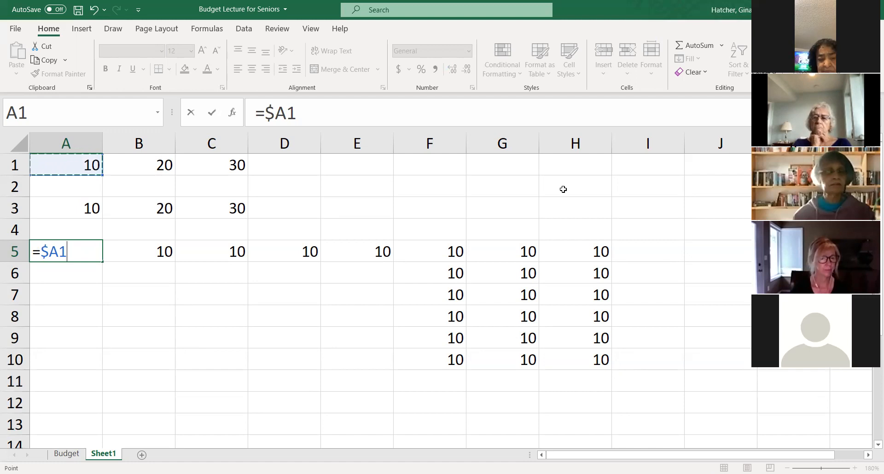
- Cycle the A5 reference through all its absolute and mixed forms again and enter it as the relative =A1
key("F4")
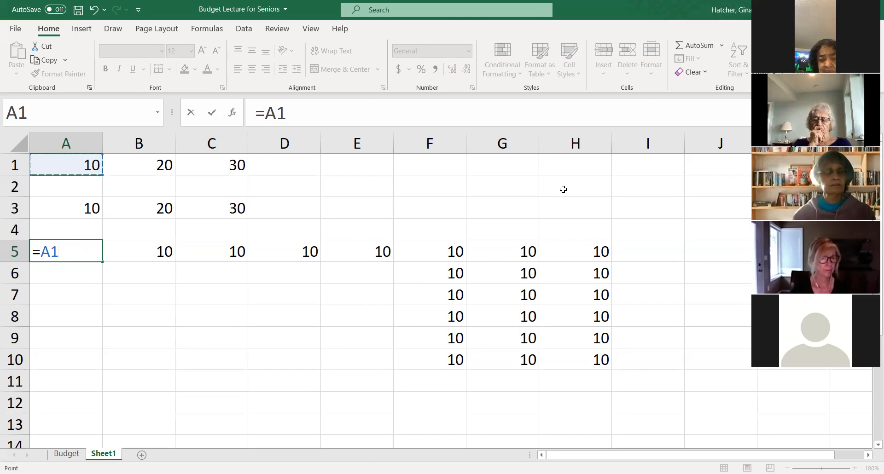
key("F4")
key("F4")
key("F4")
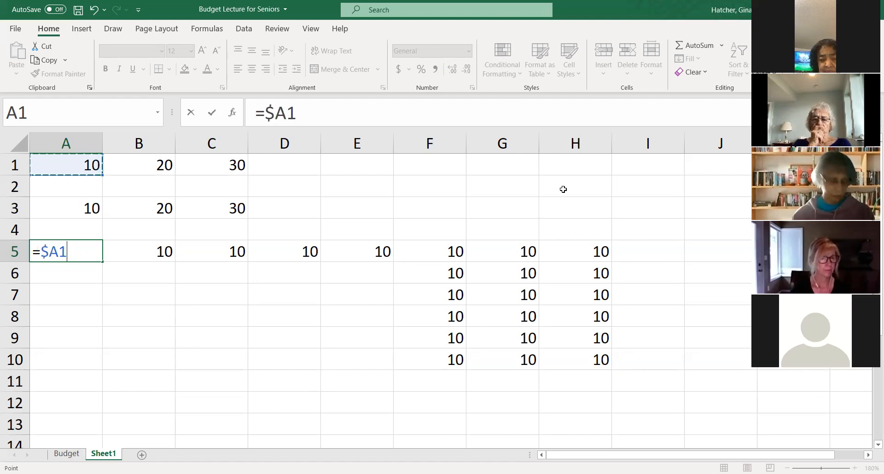
key("F4")
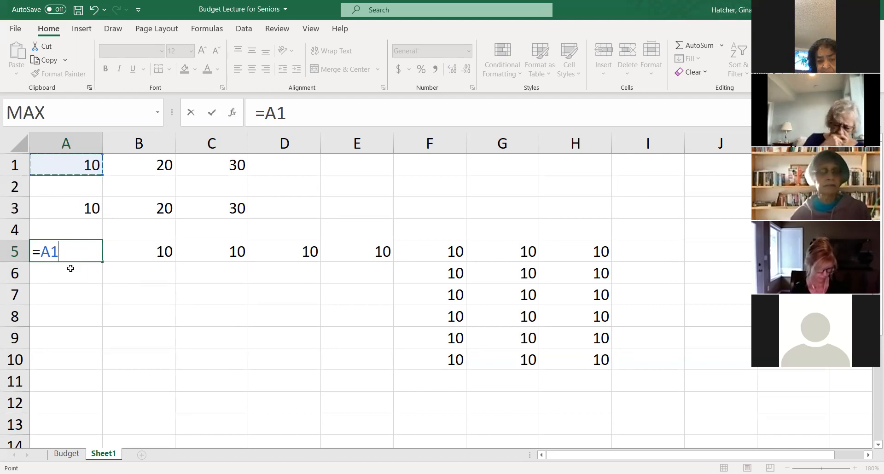
left_click(67, 255)
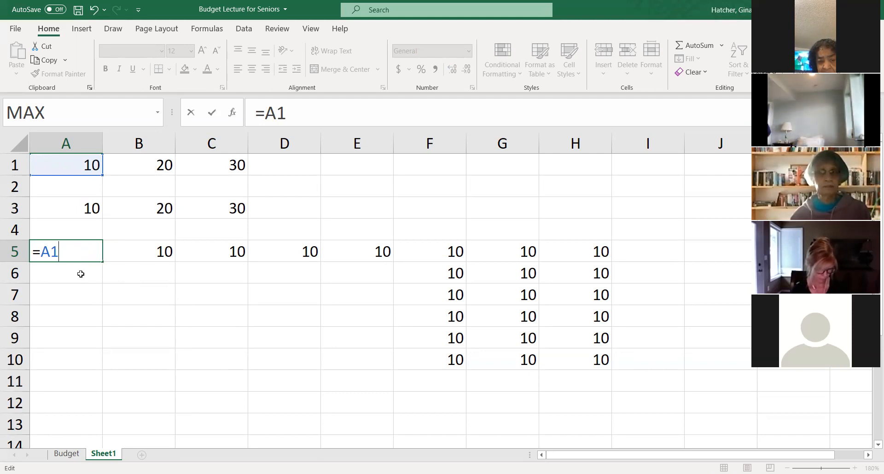
key("Return")
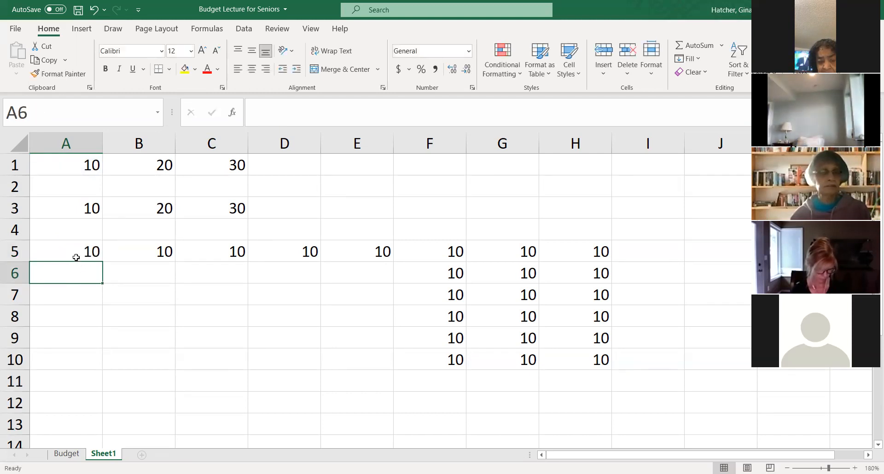
- Compare the contents of A1, A3 and A5, and make the reference in A5 absolute as =$A$1
left_click(76, 252)
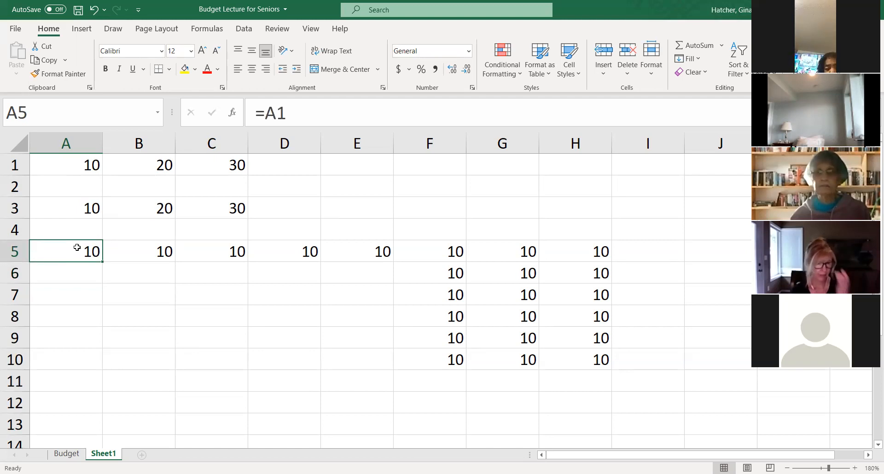
left_click(70, 164)
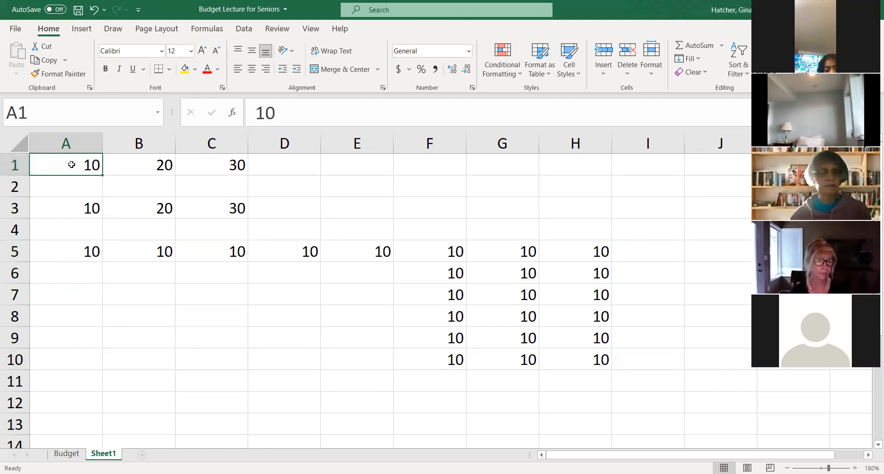
left_click(72, 246)
left_click(68, 216)
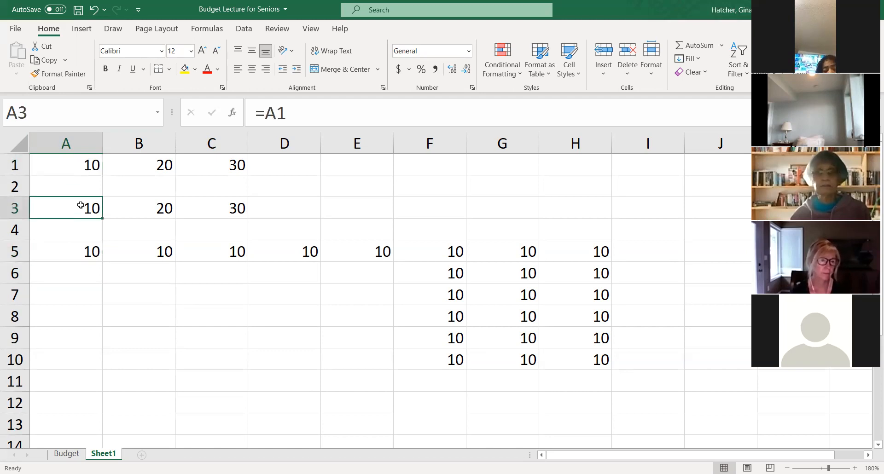
left_click(71, 253)
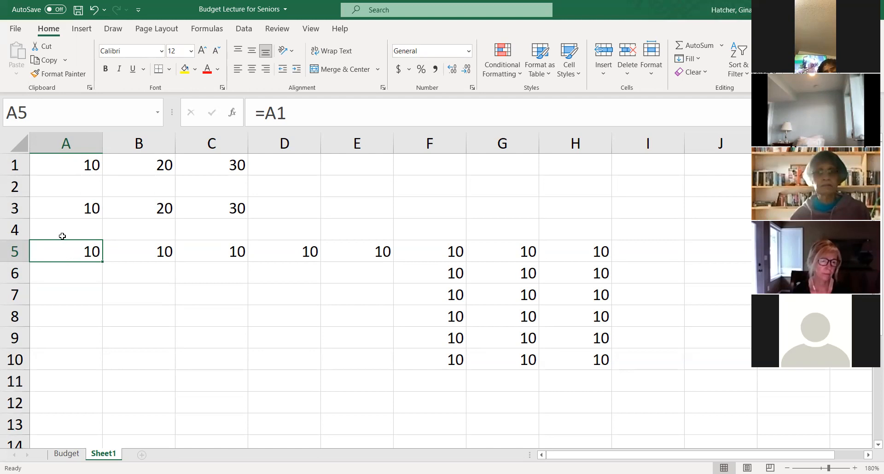
left_click(265, 114)
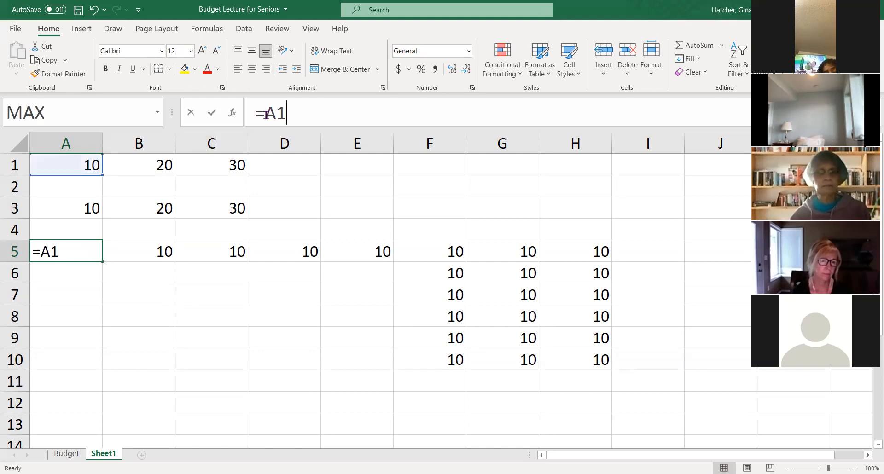
key("F4")
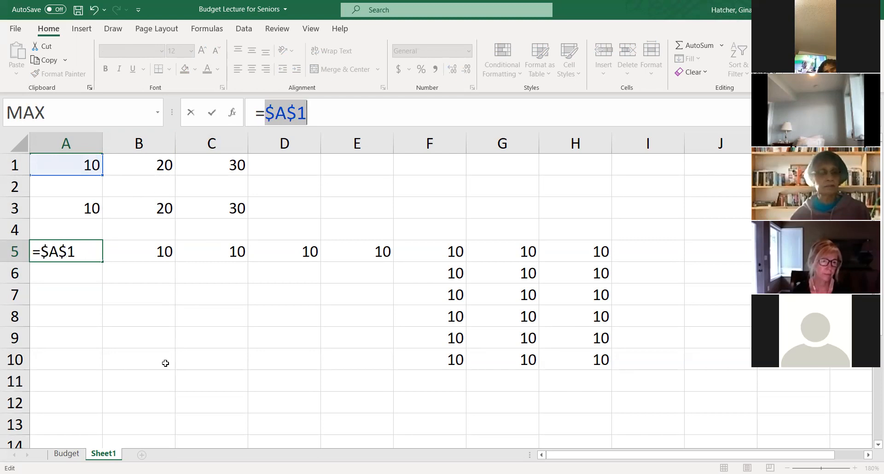
key("Return")
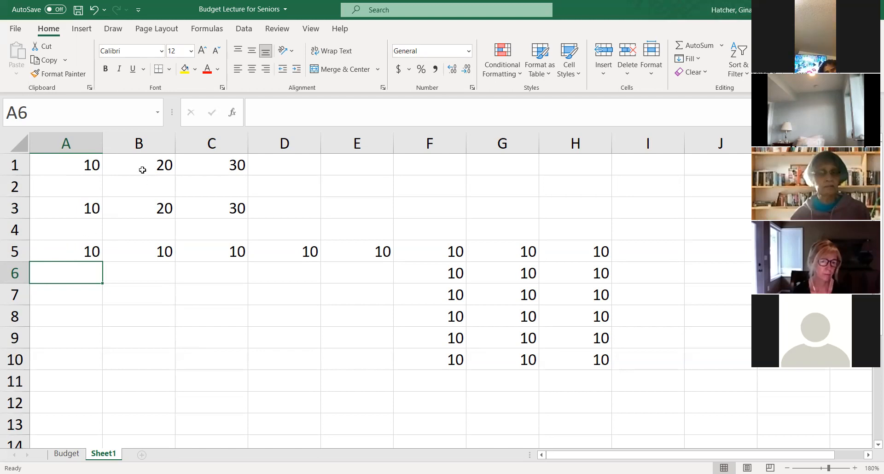
left_click(68, 248)
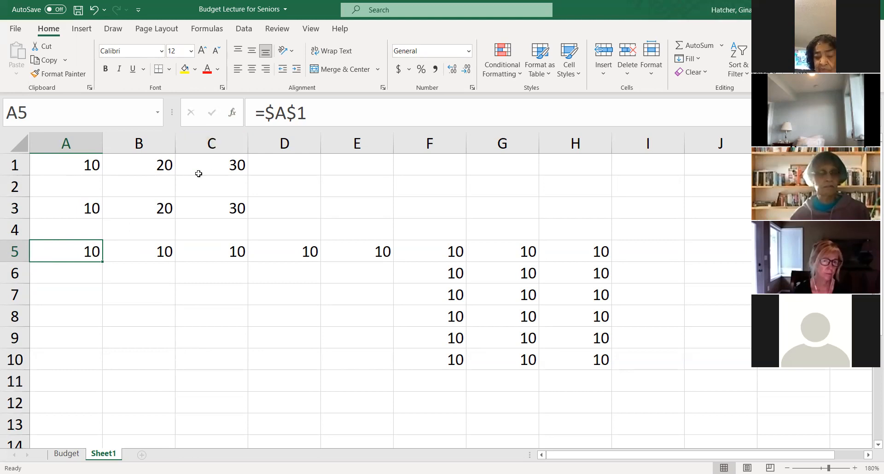
- Enter a mixed reference to A1 with only the row locked (=A$1) in cell A7
left_click(58, 300)
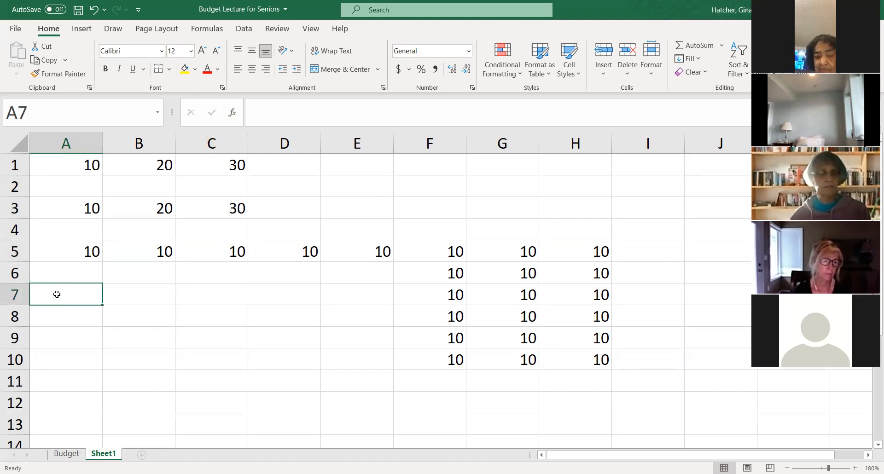
type("=")
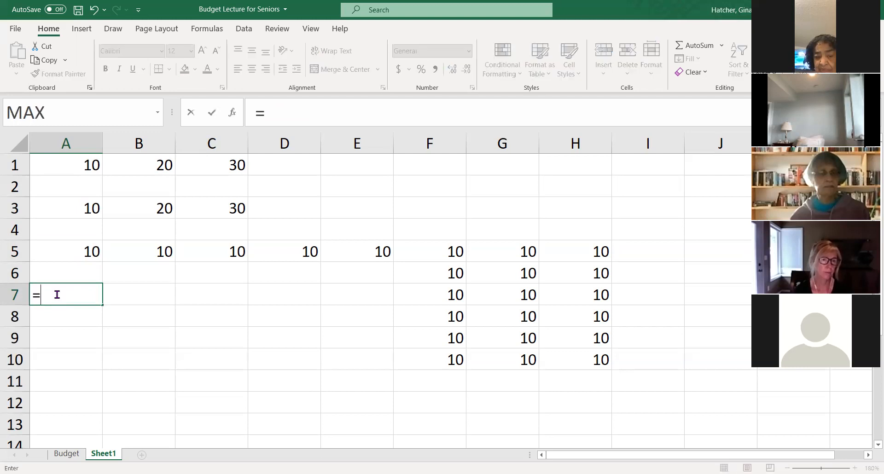
scroll(74, 206, "down", 1)
scroll(74, 206, "up", 1)
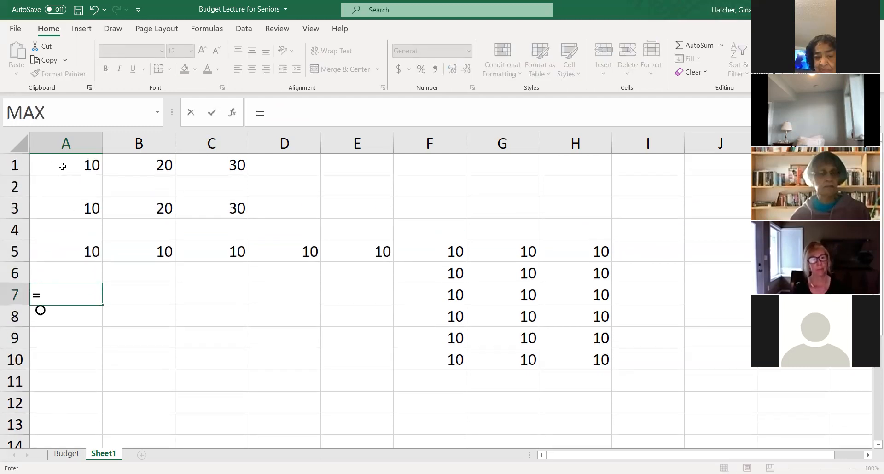
left_click(62, 165)
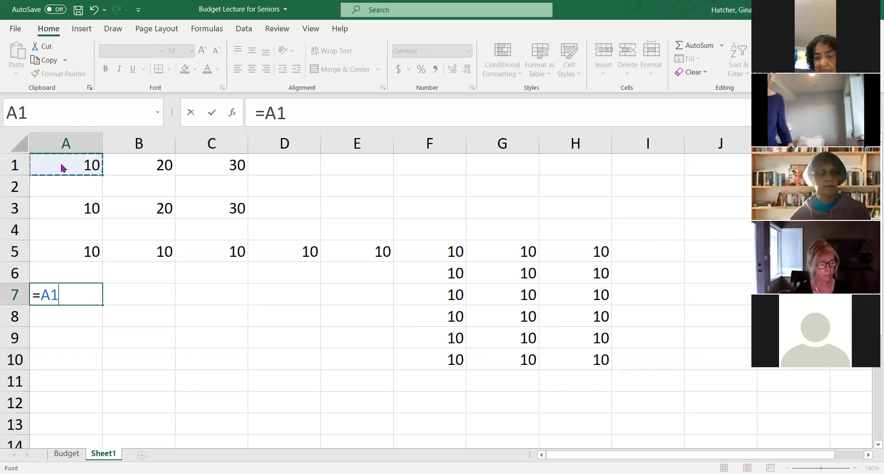
key("F4")
key("F4")
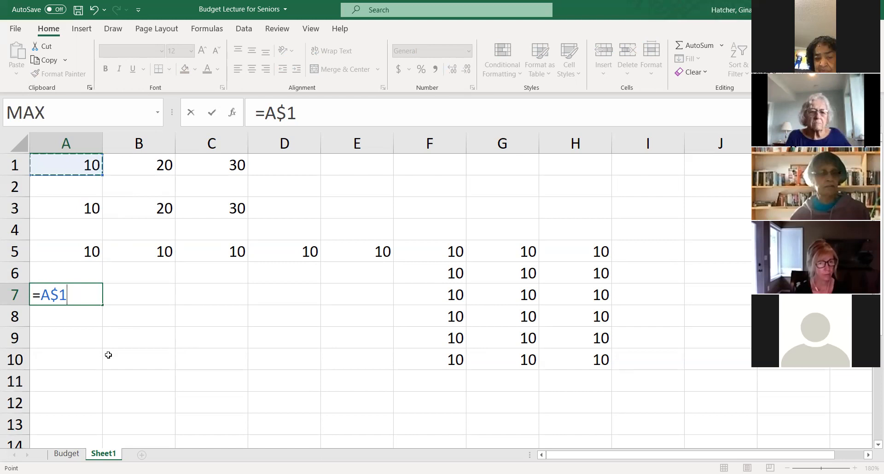
key("ctrl+Return")
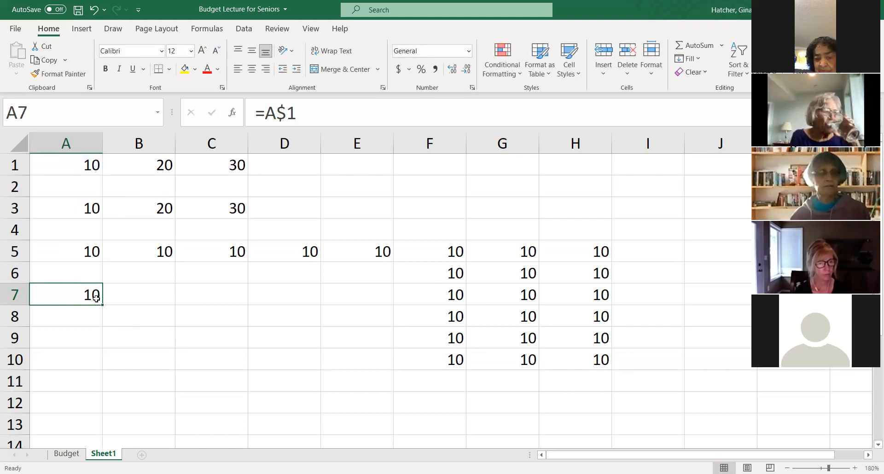
- Fill the mixed reference from A7 across to E7 and inspect the copied formula in D7
left_click_drag(102, 306, 233, 305)
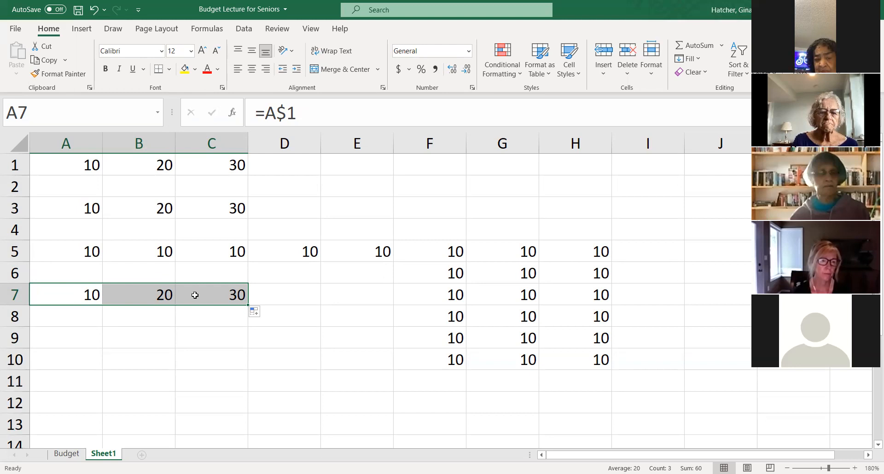
left_click_drag(248, 307, 375, 316)
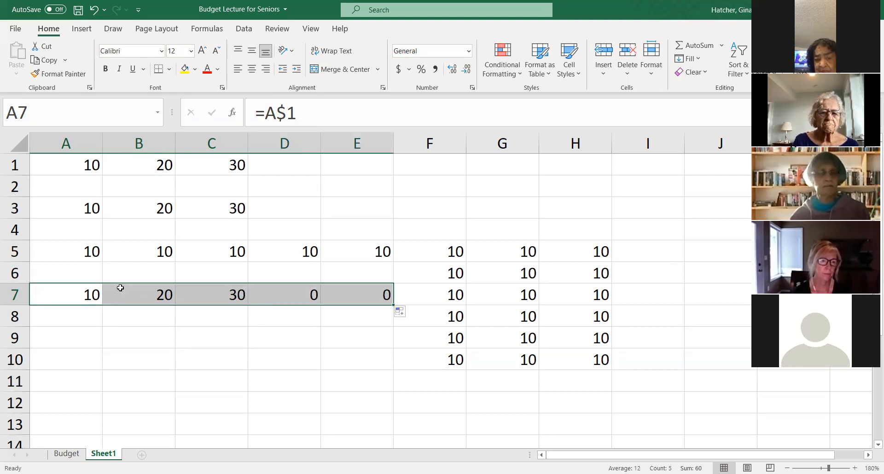
left_click(275, 302)
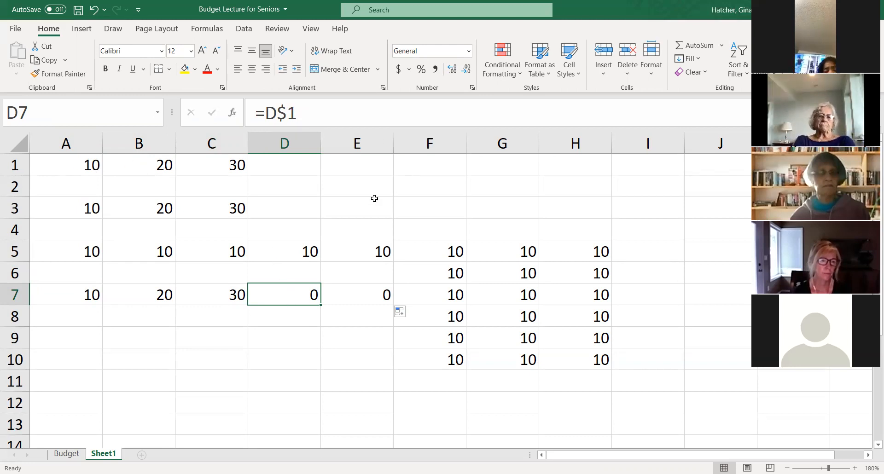
- Fill the row-locked formulas from D7 down to D10 and from B7 down to B10, and check the formula in A7
left_click_drag(322, 306, 319, 374)
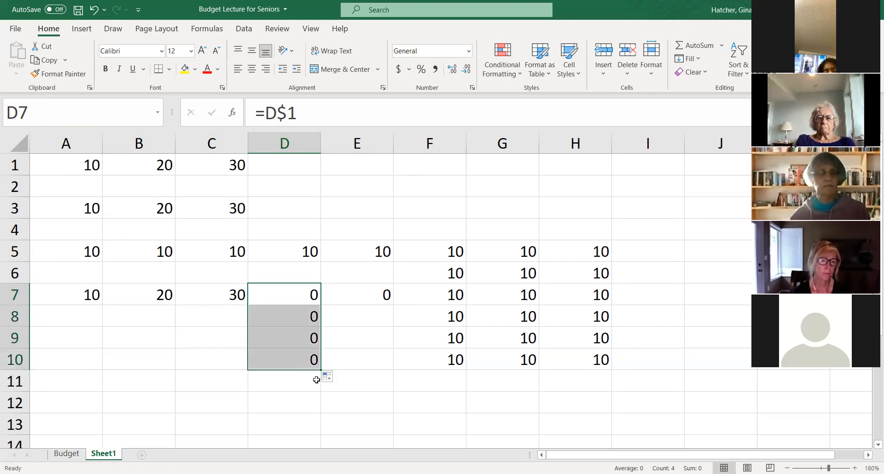
left_click(151, 309)
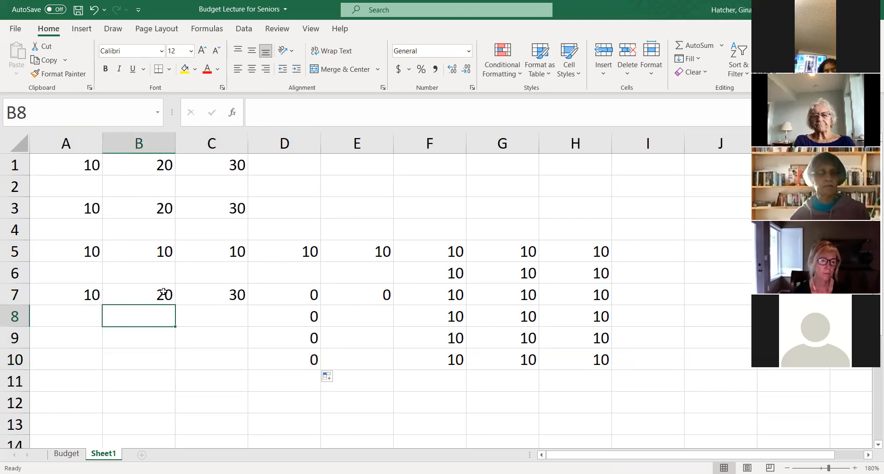
left_click(164, 293)
left_click_drag(174, 306, 173, 376)
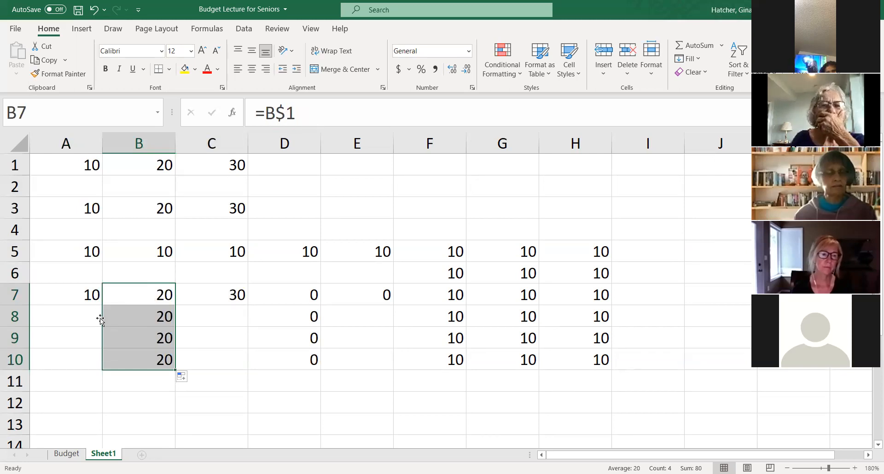
left_click(87, 299)
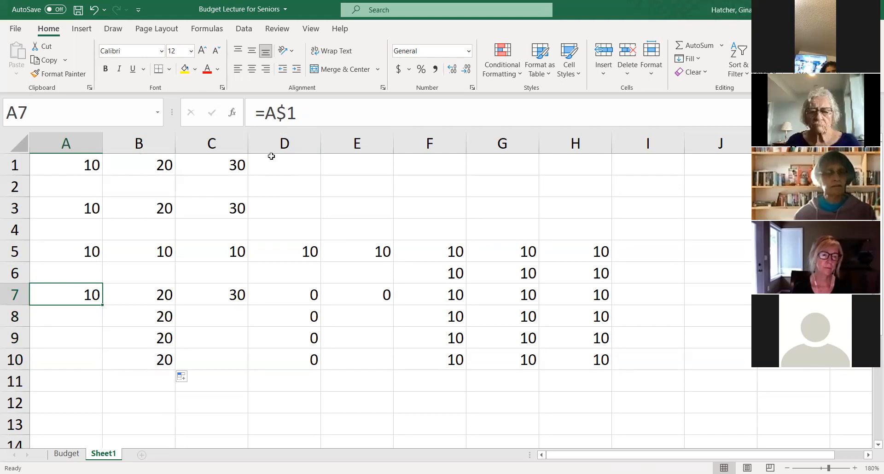
- Fill the row-locked formula from A7 down to A10 and select the filled range A7:A10
double_click(102, 305)
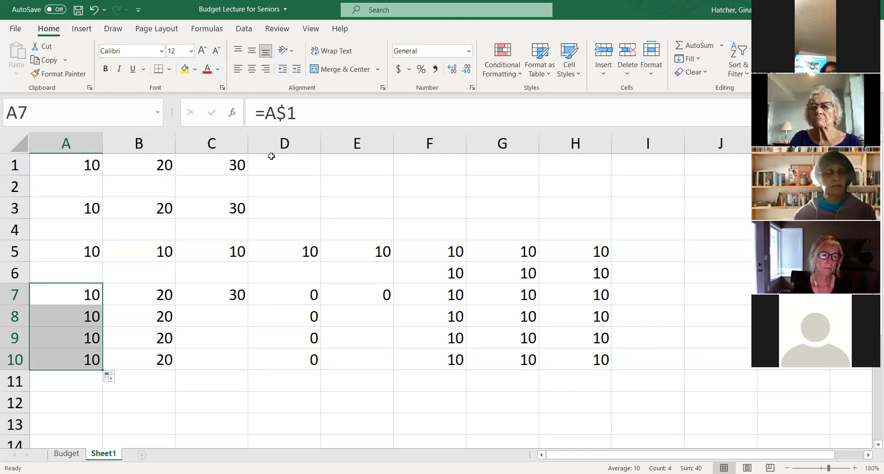
left_click(271, 157)
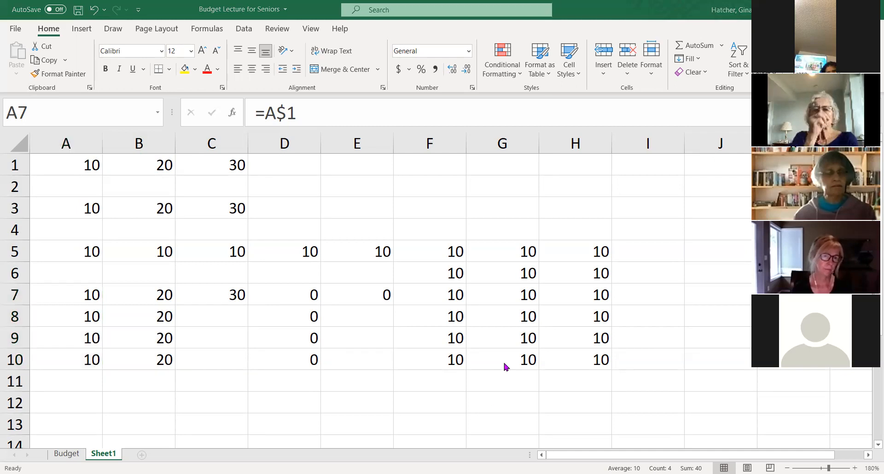
left_click(89, 295)
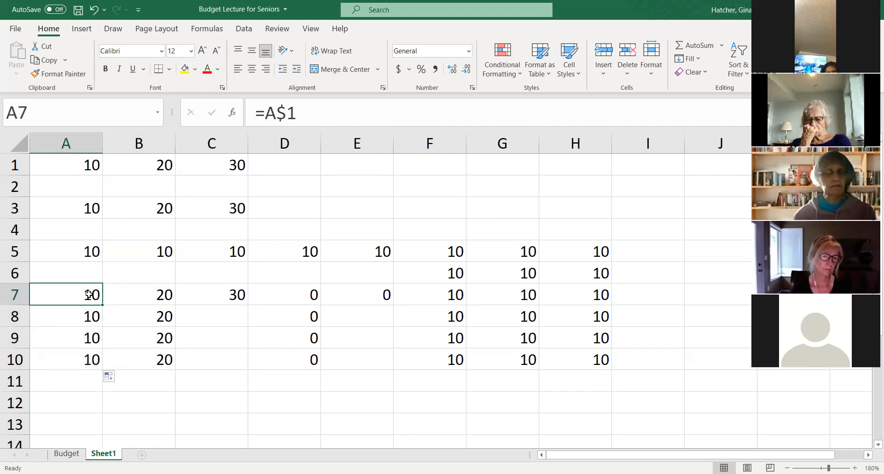
key("ctrl+shift+Down")
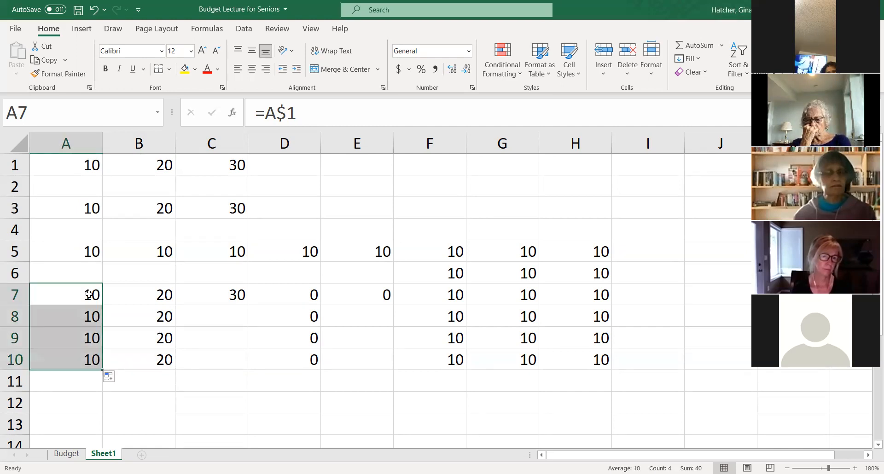
scroll(170, 393, "down", 3)
scroll(109, 323, "up", 3)
scroll(156, 386, "down", 3)
scroll(117, 355, "up", 4)
scroll(41, 275, "down", 6)
scroll(75, 373, "up", 4)
scroll(36, 193, "down", 8)
scroll(36, 193, "down", 2)
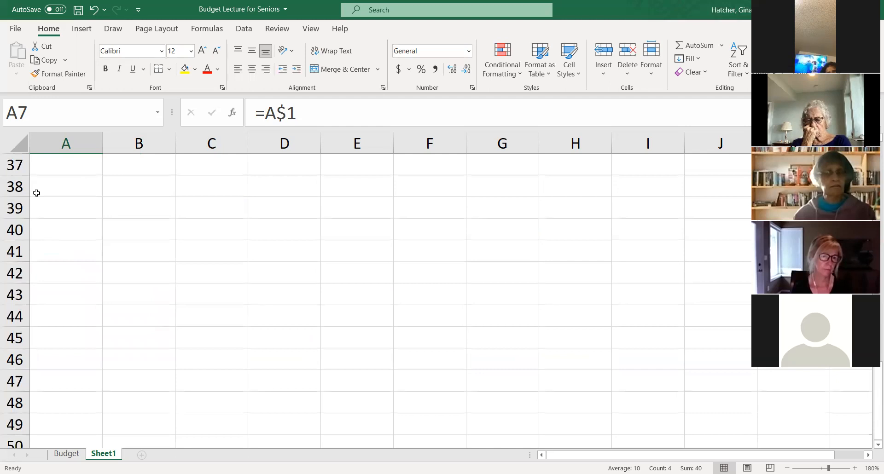
scroll(145, 235, "up", 10)
scroll(146, 239, "up", 2)
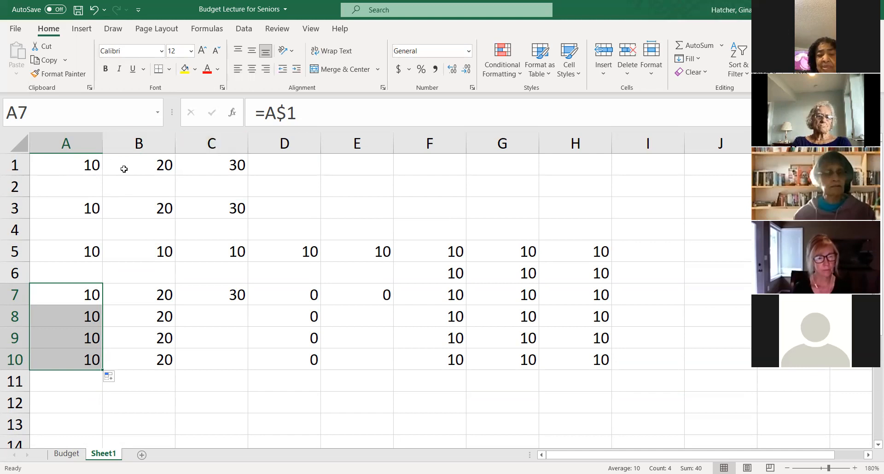
- Compare the typed values in A1 and B1 with the relative reference in B3
left_click(77, 164)
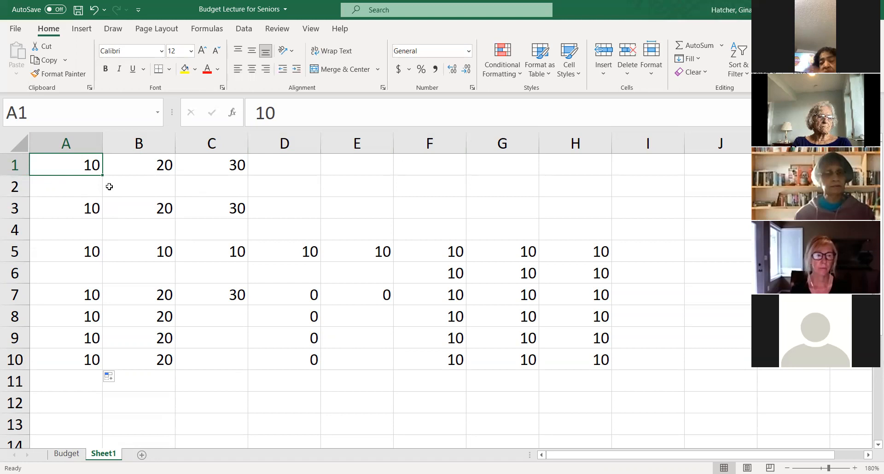
left_click(133, 166)
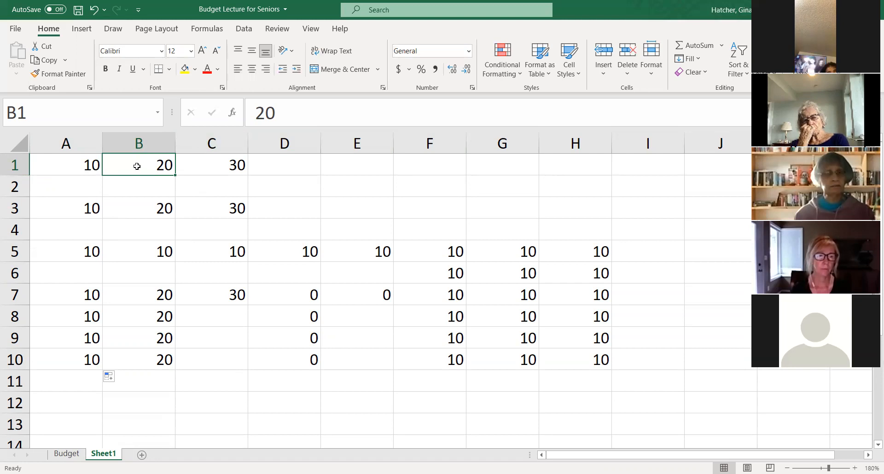
left_click(145, 208)
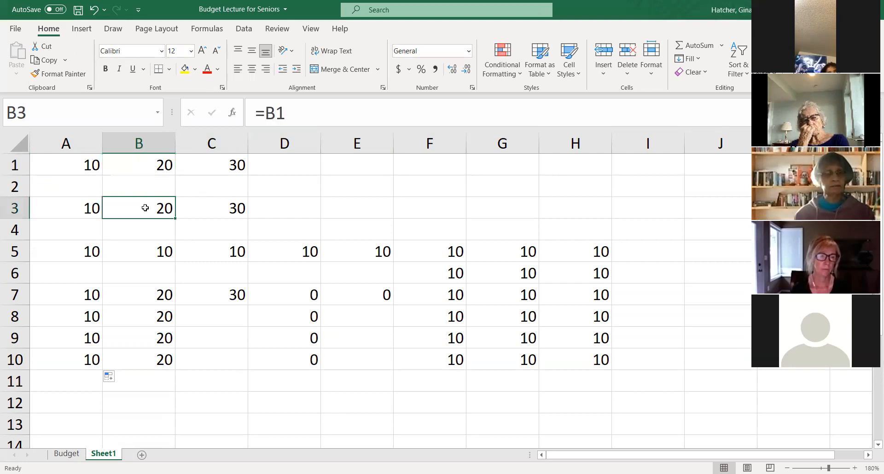
- Fill the relative reference from C3 across to F3, and check the contents of D1 and A5
left_click(225, 210)
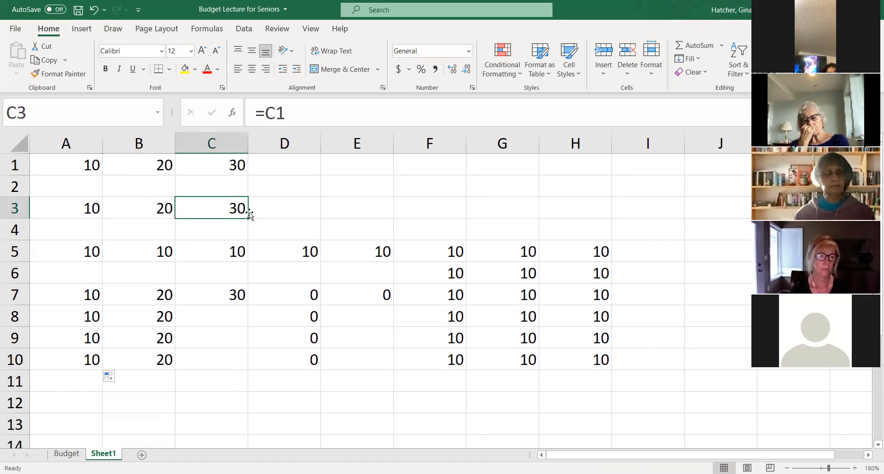
left_click_drag(249, 219, 443, 209)
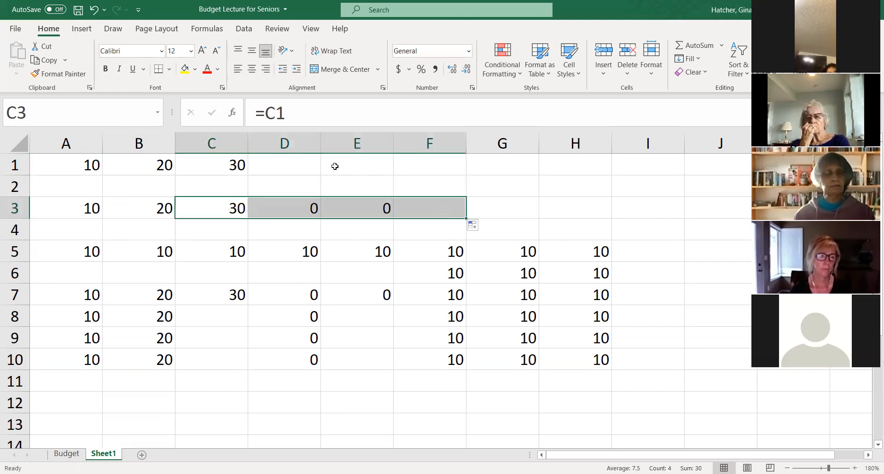
left_click(285, 162)
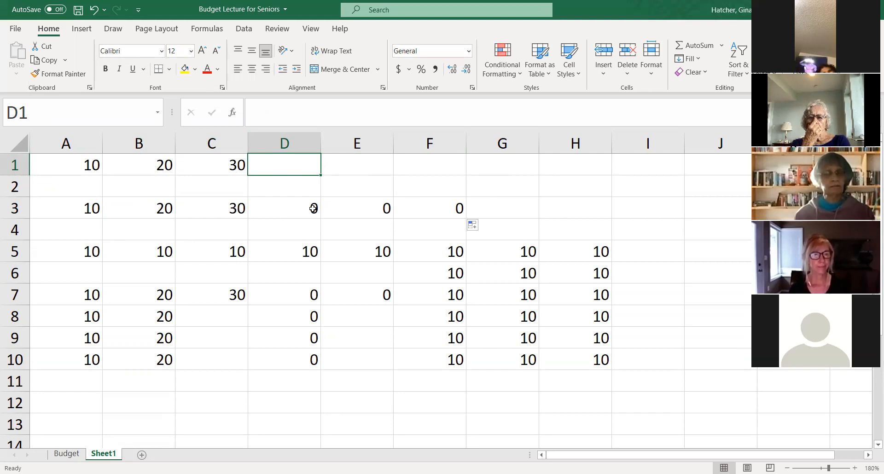
left_click(86, 257)
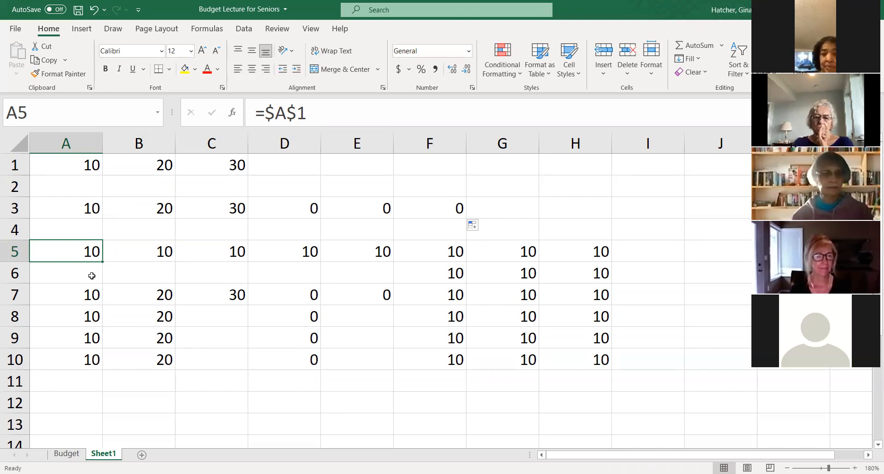
- Enter the value 20 in A11 and fill it down to A15
left_click(62, 378)
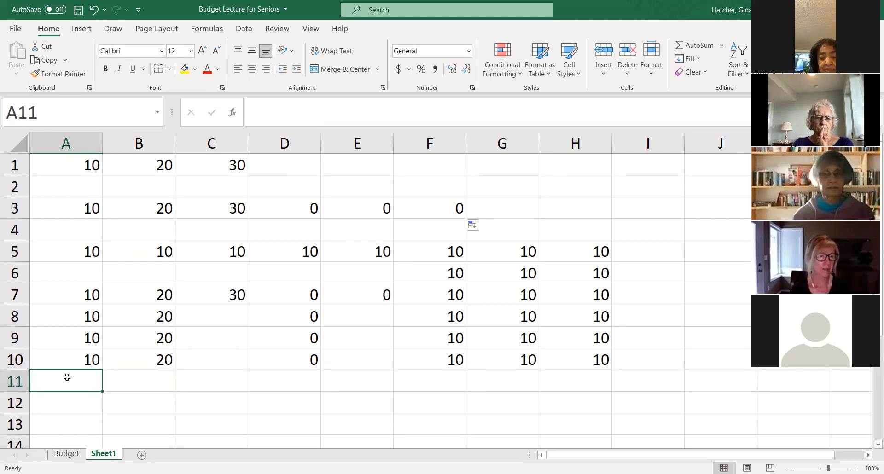
type("20")
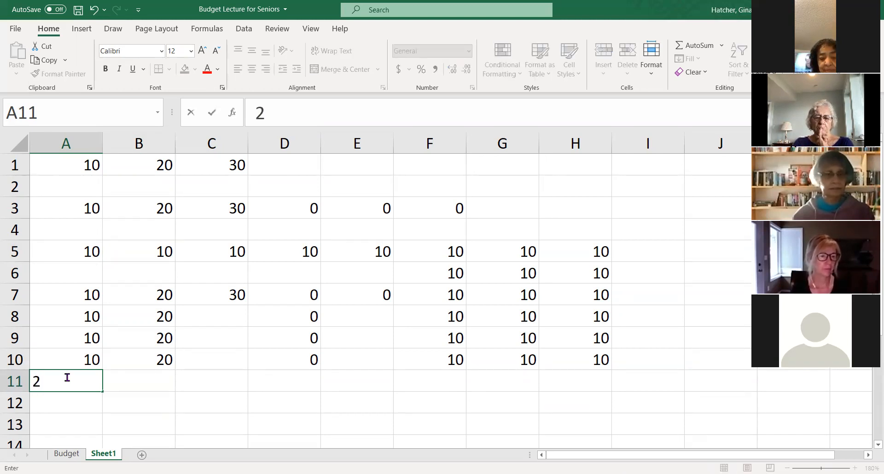
key("Return")
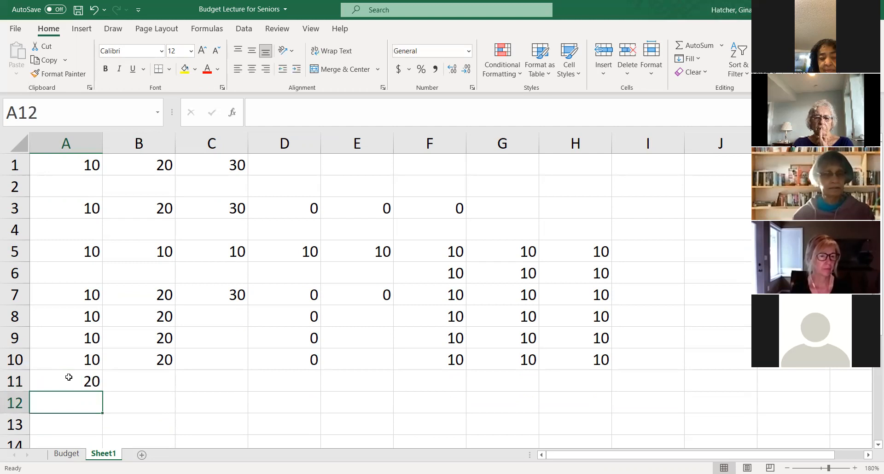
left_click(70, 375)
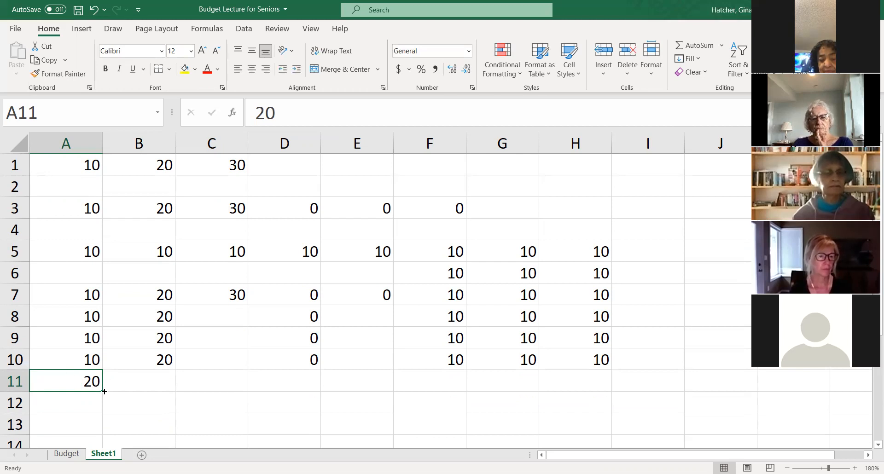
scroll(113, 391, "down", 1)
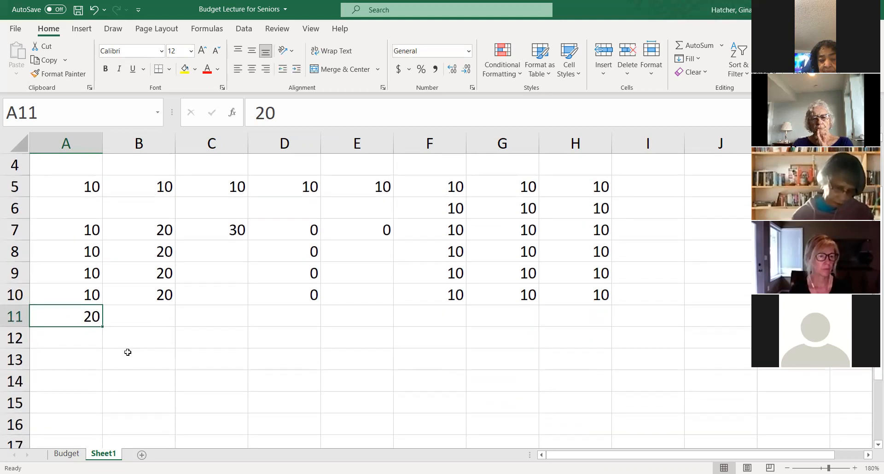
left_click_drag(105, 329, 98, 339)
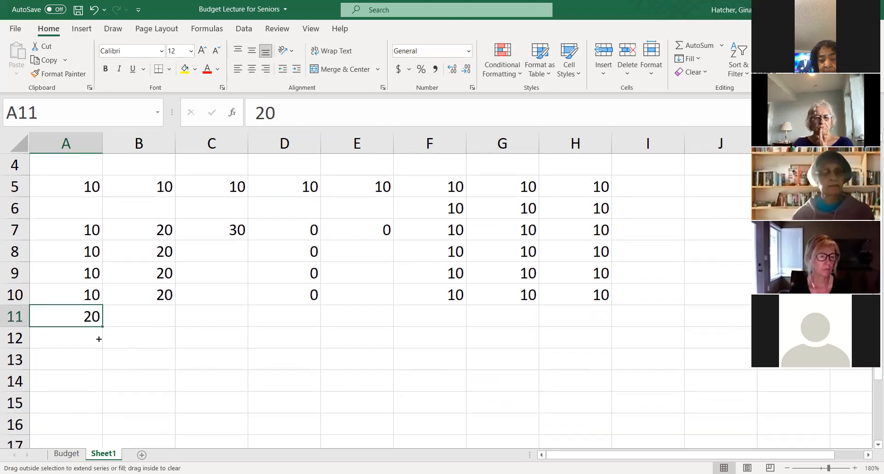
left_click_drag(83, 416, 86, 413)
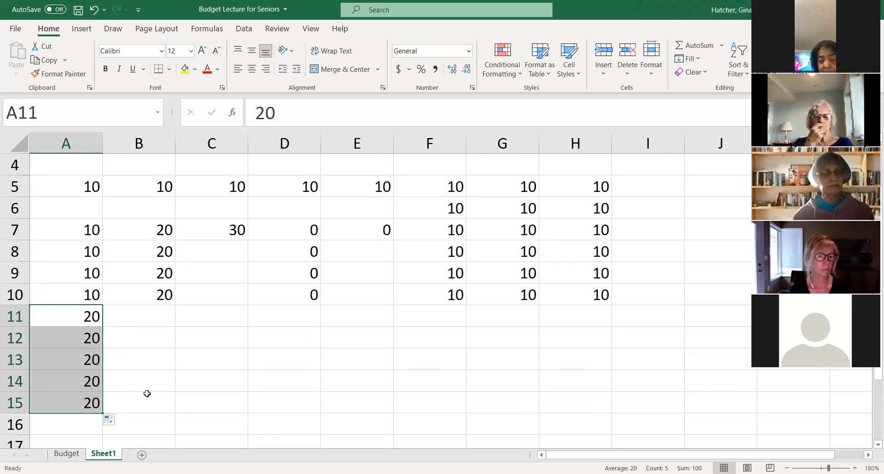
- Enter the values 10, 20 and 30 in cells A16 to A18
scroll(140, 378, "down", 2)
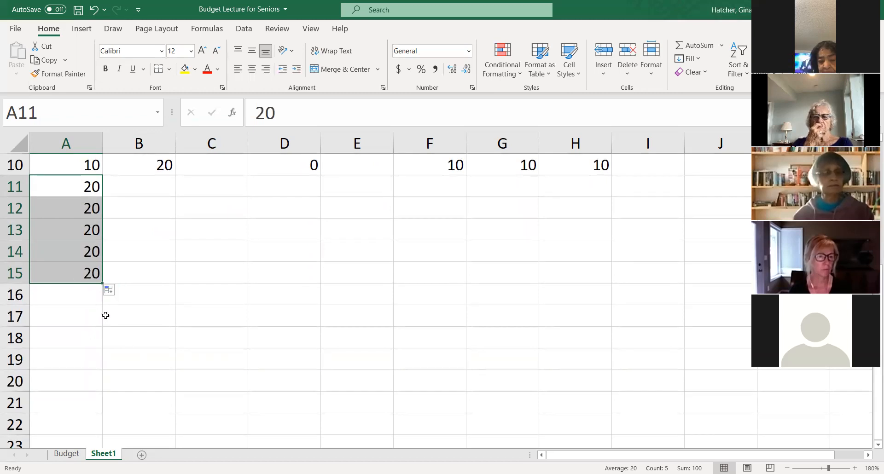
left_click(68, 296)
type("10")
key("Return")
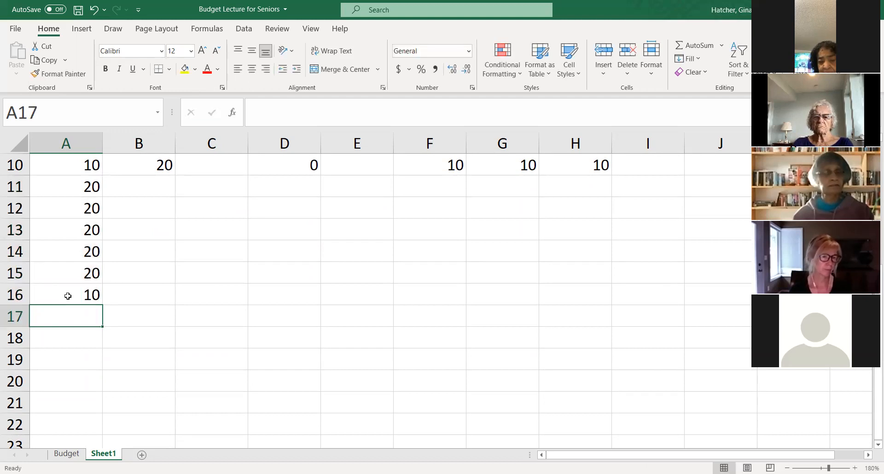
type("20")
key("Return")
type("30")
key("Return")
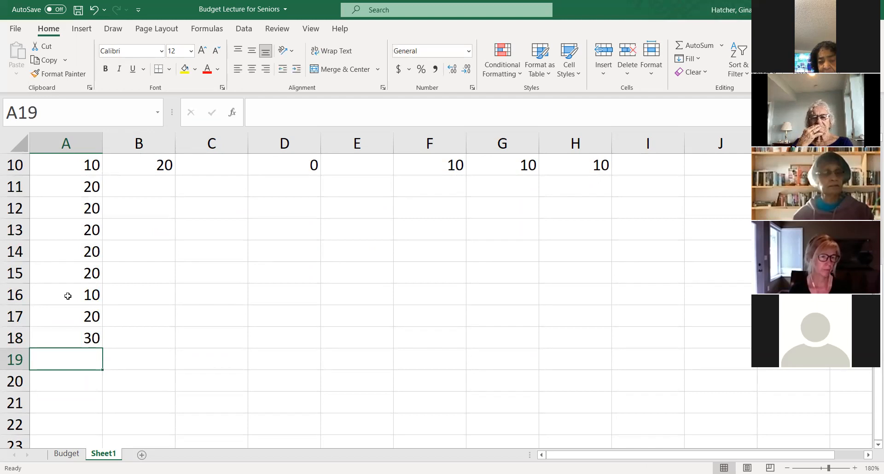
- Extend the number series in A16:A18 down to A25
left_click_drag(76, 294, 71, 338)
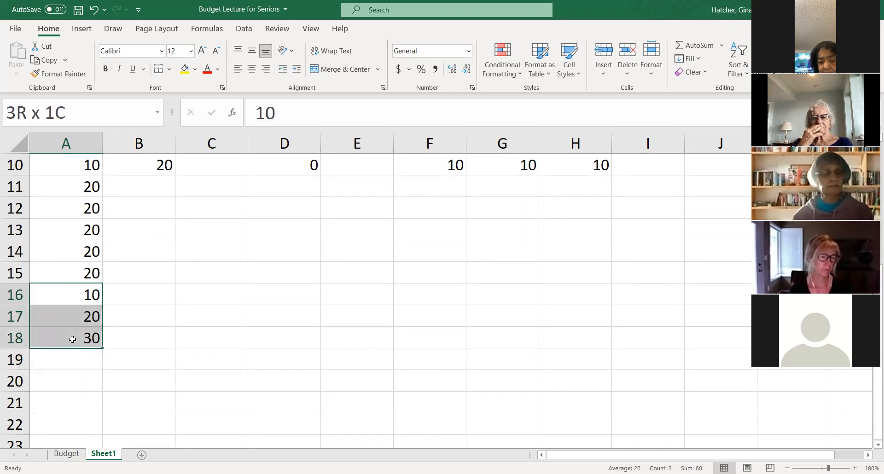
scroll(173, 317, "down", 2)
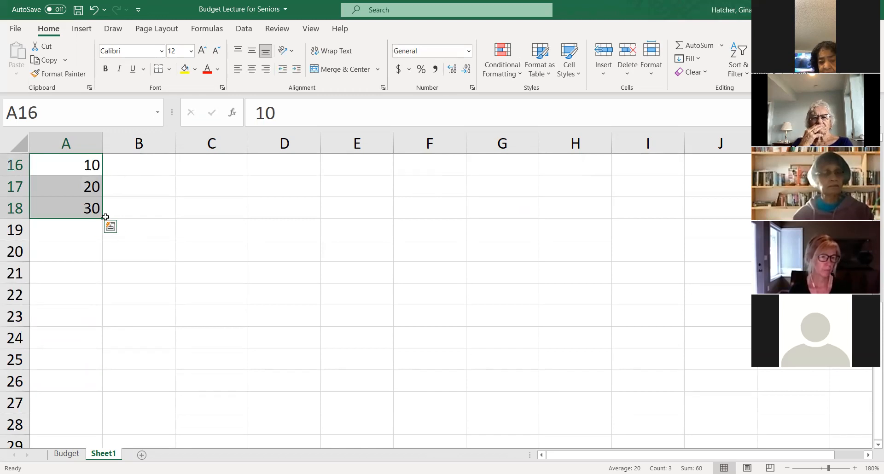
left_click_drag(104, 219, 75, 362)
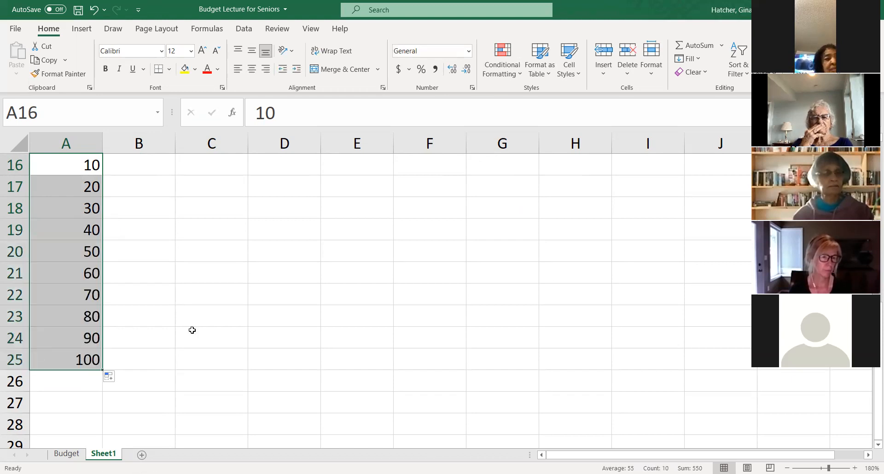
- Compare the relative reference in A3, the typed value in A1 and the absolute reference in A5
scroll(166, 333, "up", 3)
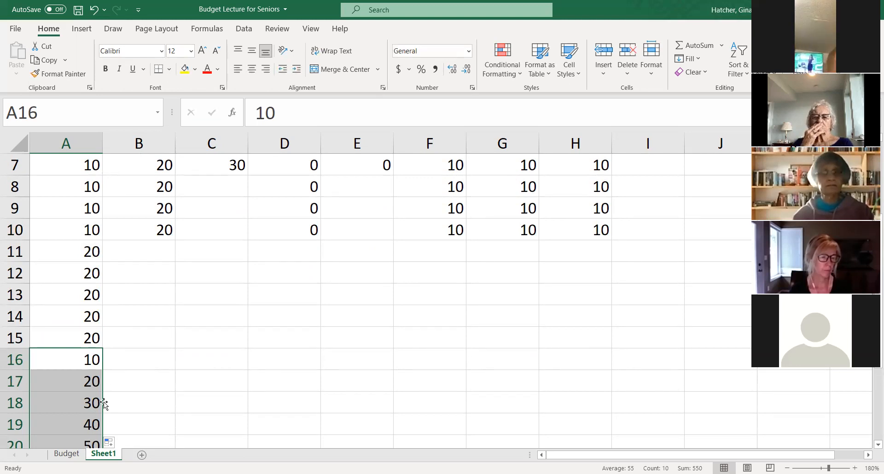
scroll(141, 348, "up", 2)
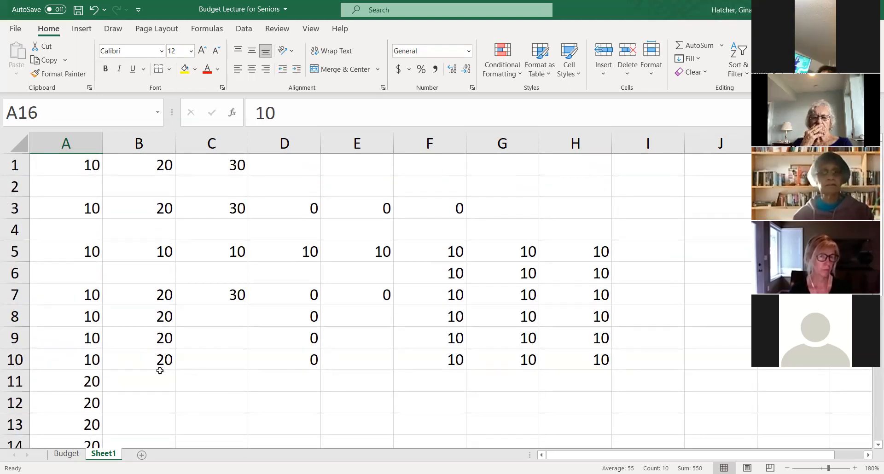
left_click(86, 208)
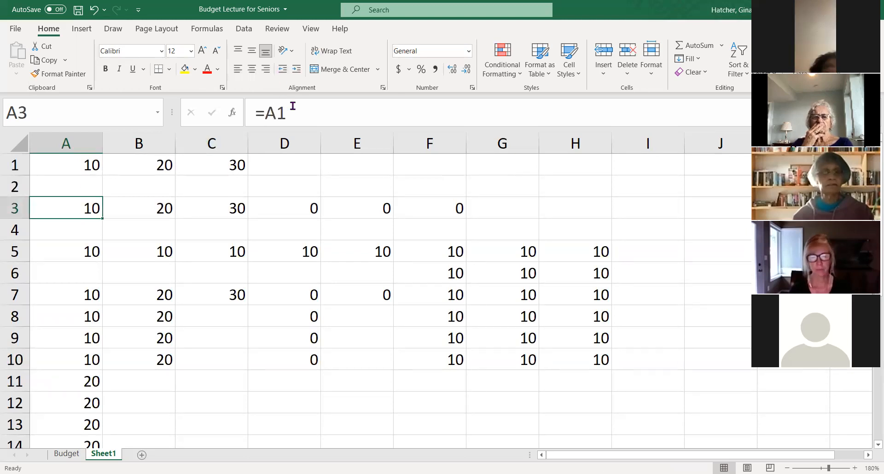
left_click(91, 166)
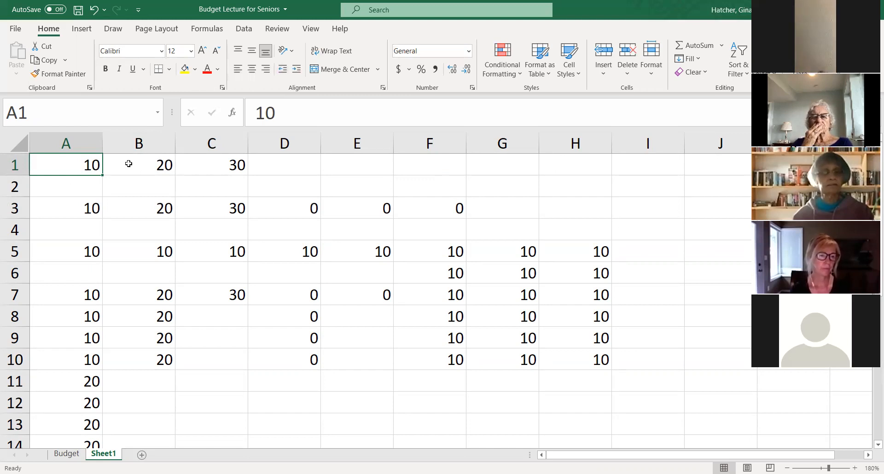
left_click(79, 254)
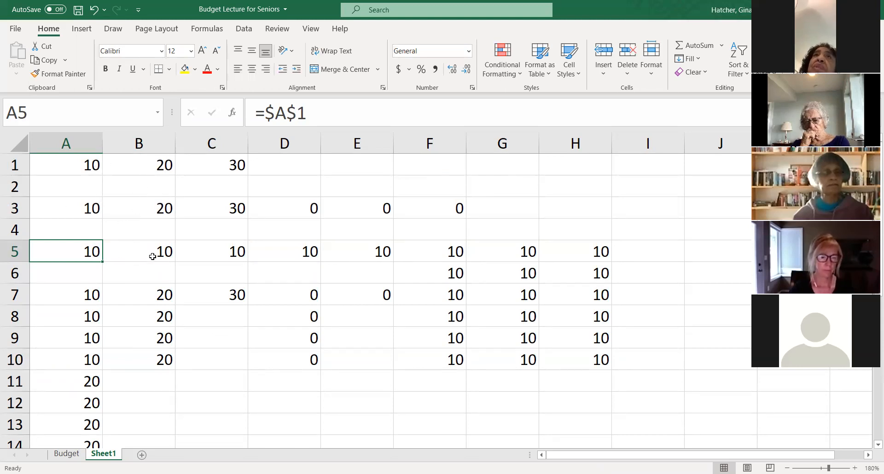
- Replace the absolute reference in B5 with the relative reference =A1
left_click(138, 254)
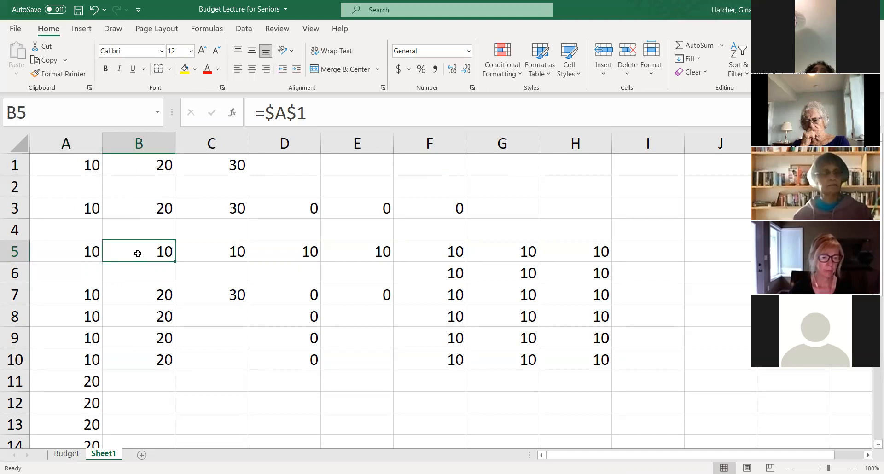
type("=")
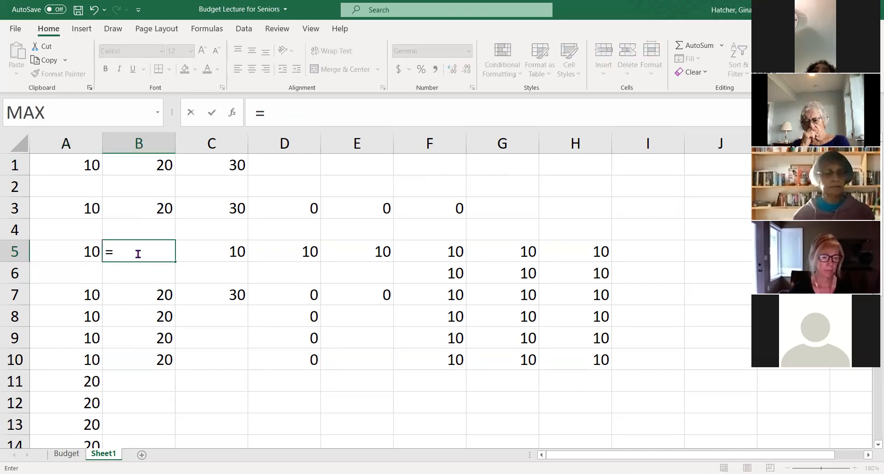
left_click(85, 165)
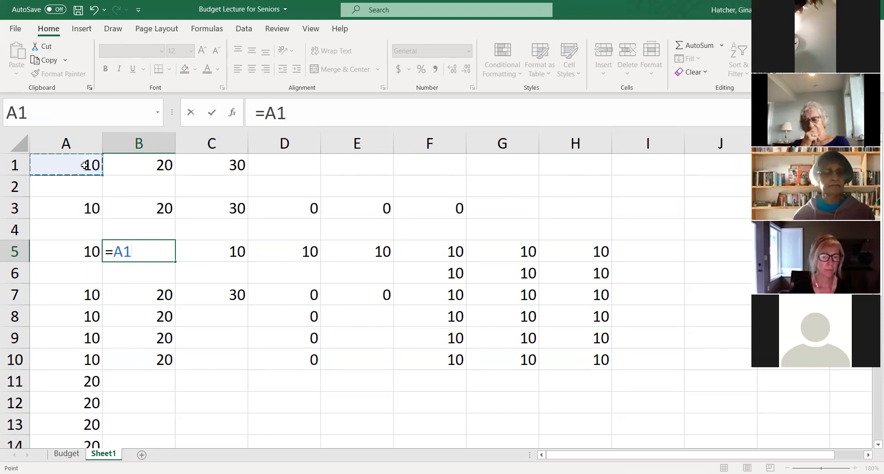
key("Return")
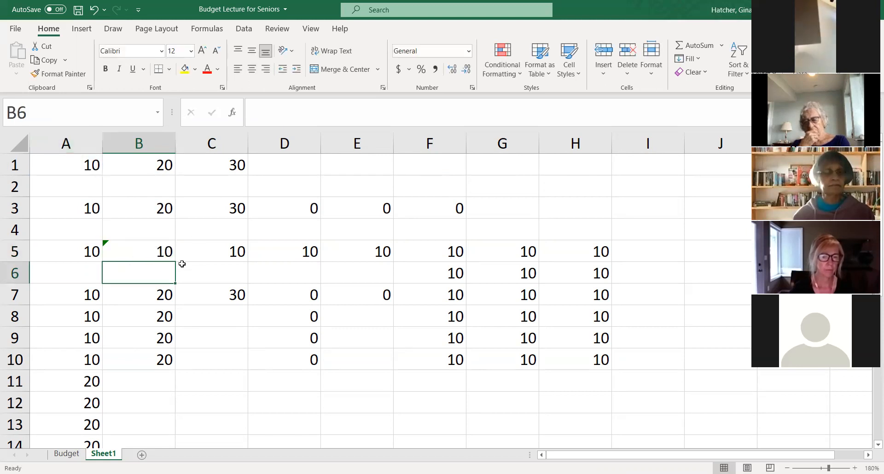
- Compare the relative reference in B5 with the absolute reference in A5
left_click(154, 251)
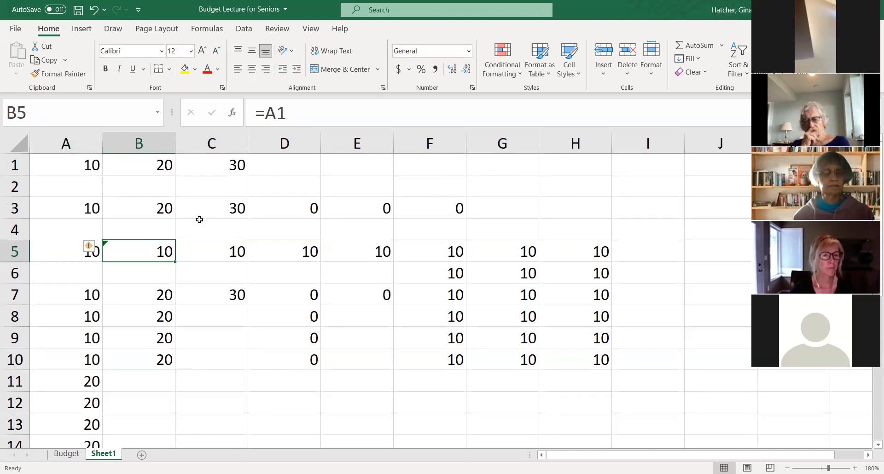
left_click(78, 254)
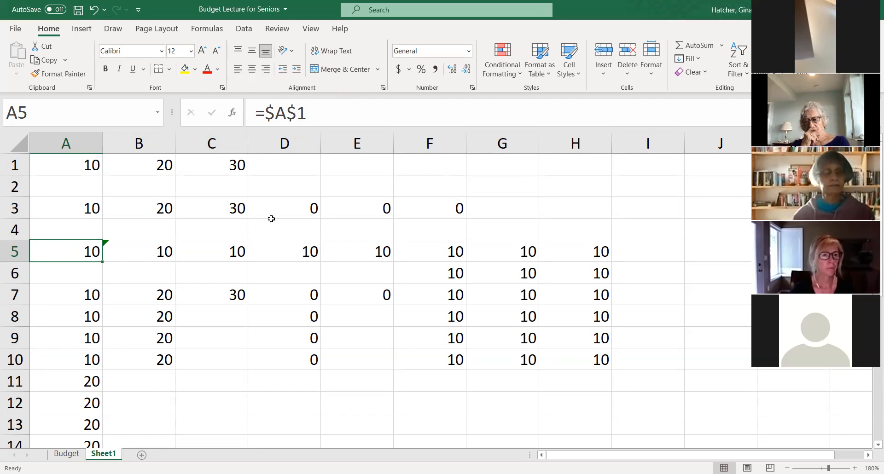
- List the arithmetic operators +, - and * in cells D32 to D34
scroll(213, 403, "down", 5)
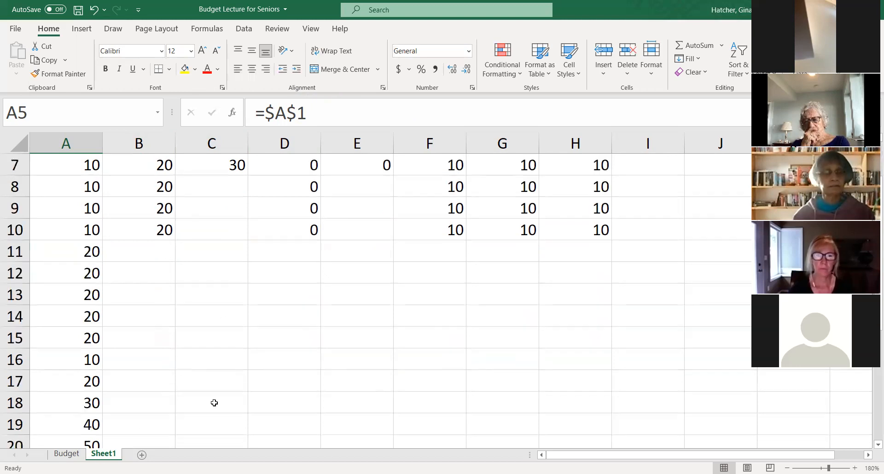
scroll(200, 395, "down", 4)
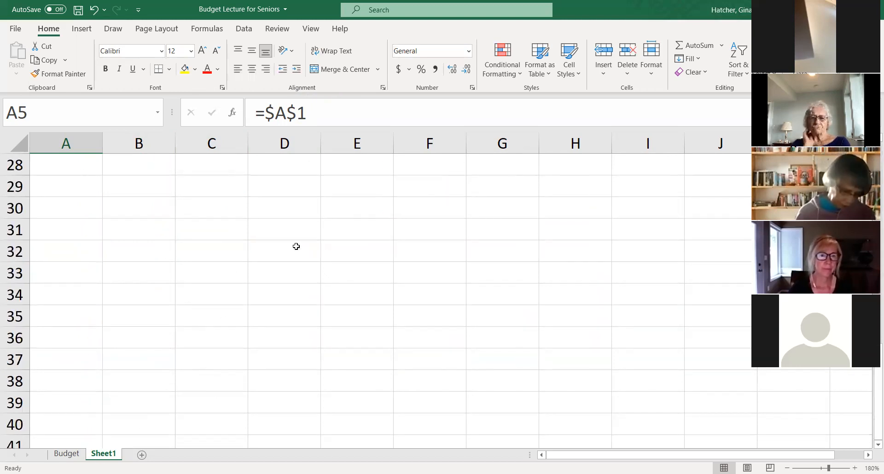
left_click(299, 255)
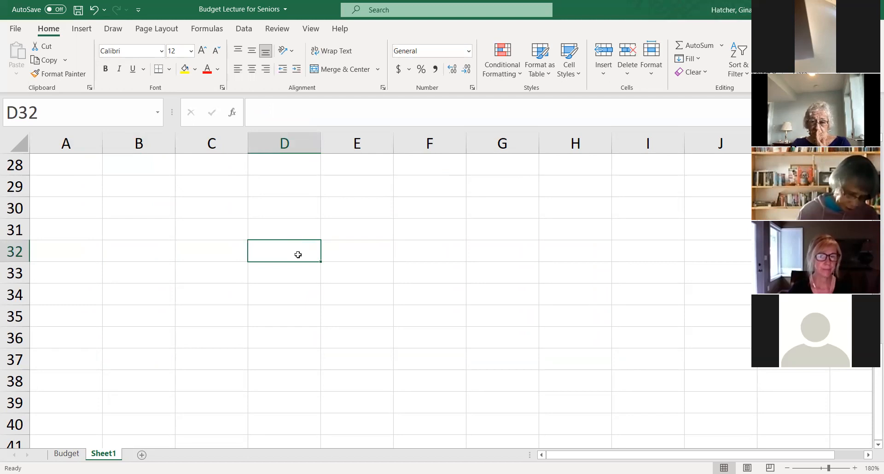
type("+")
key("Return")
type("-")
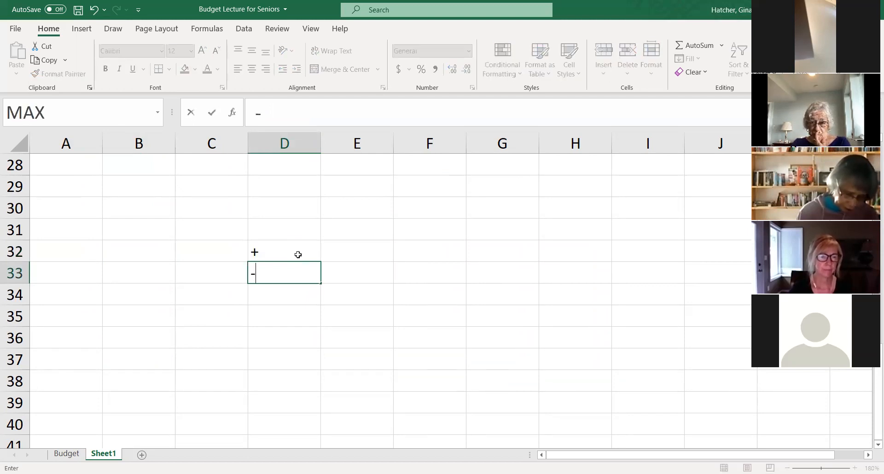
key("Return")
type("*")
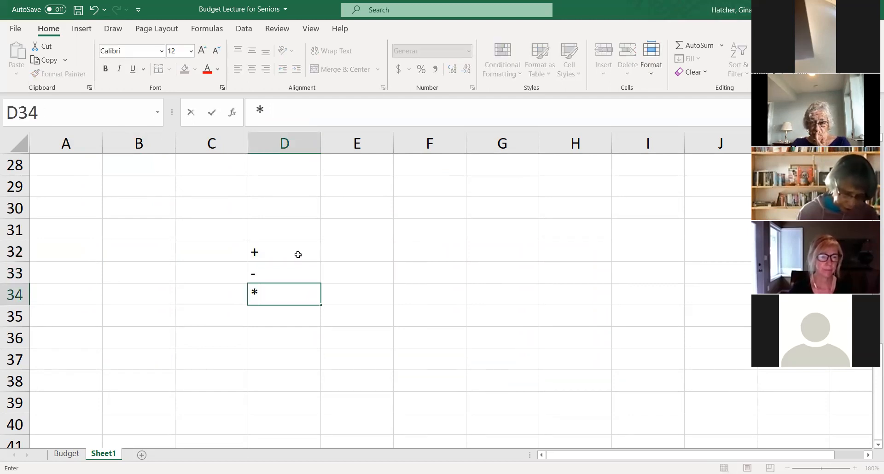
key("Return")
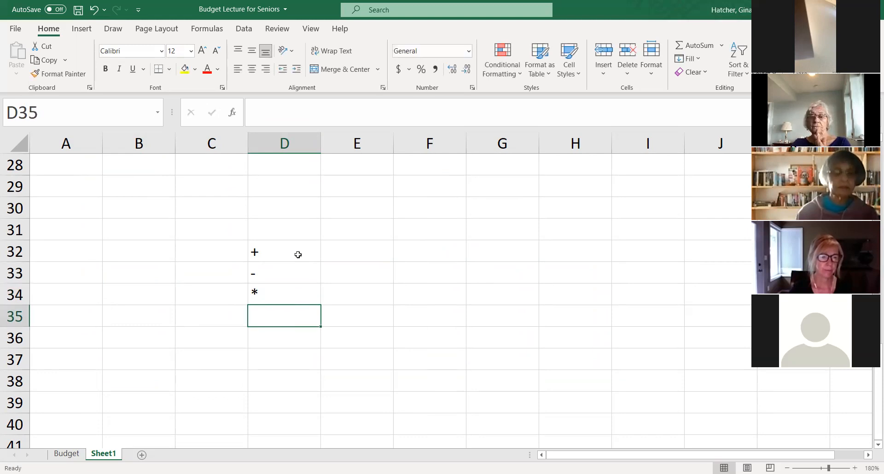
- Try to enter the division operator / in cell D35
key("slash")
key("Escape")
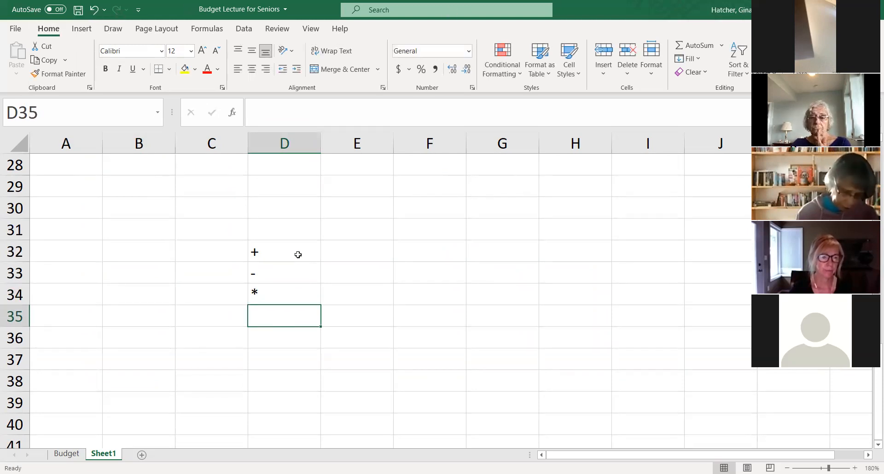
key("slash")
key("Escape")
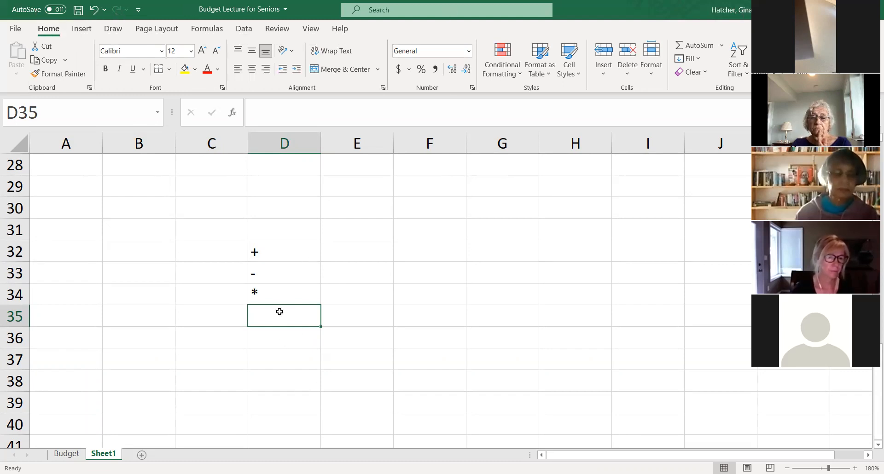
key("slash")
left_click(277, 351)
left_click(271, 319)
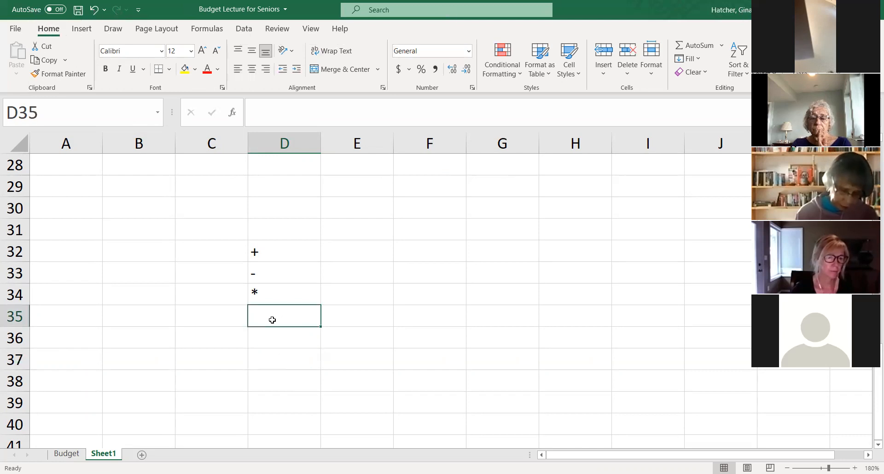
key("slash")
left_click(259, 317)
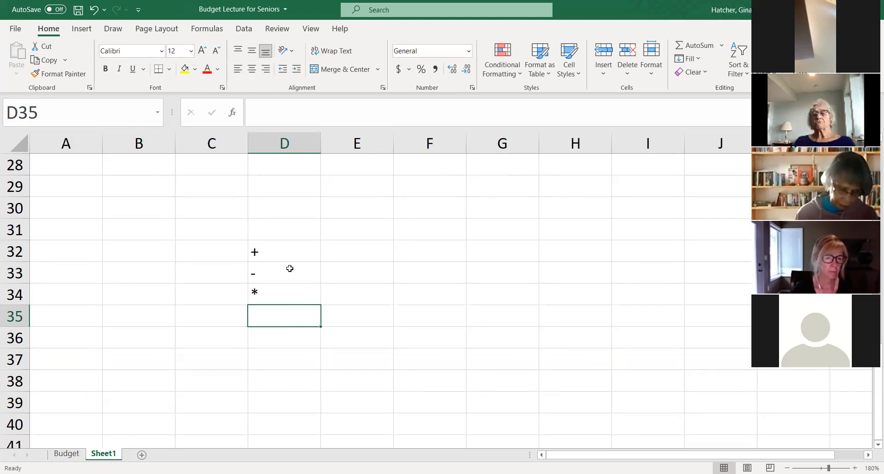
- Move the values 40 to 70 from A19:A22 to D20:D23
scroll(179, 255, "up", 1)
scroll(179, 254, "up", 2)
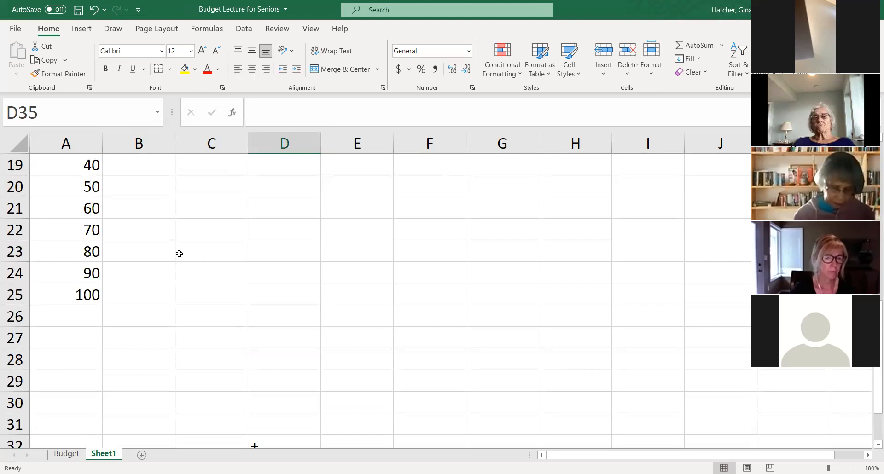
left_click(143, 165)
left_click_drag(84, 164, 309, 189)
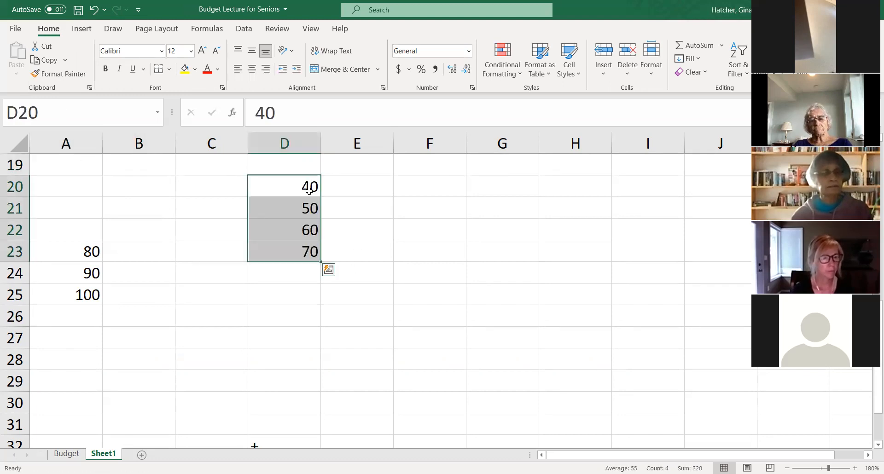
left_click(365, 186)
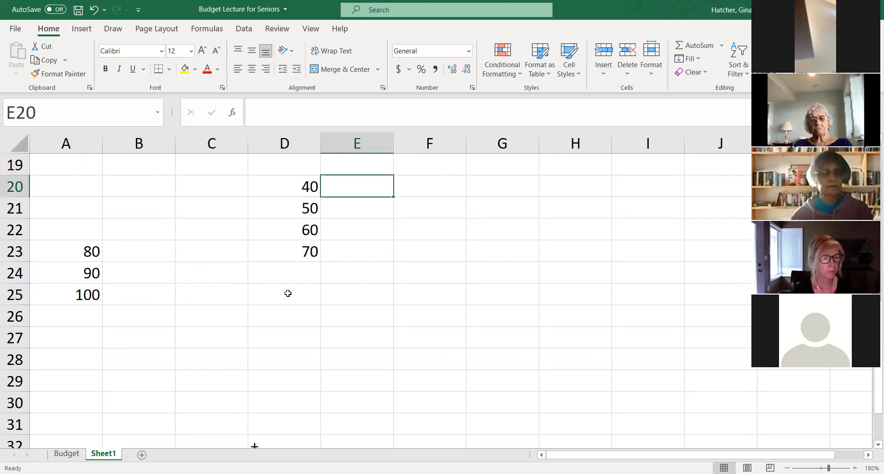
- Add up the four values above D24 with the formula =D20+D21+D22+D23 and review it in the cell
left_click(289, 272)
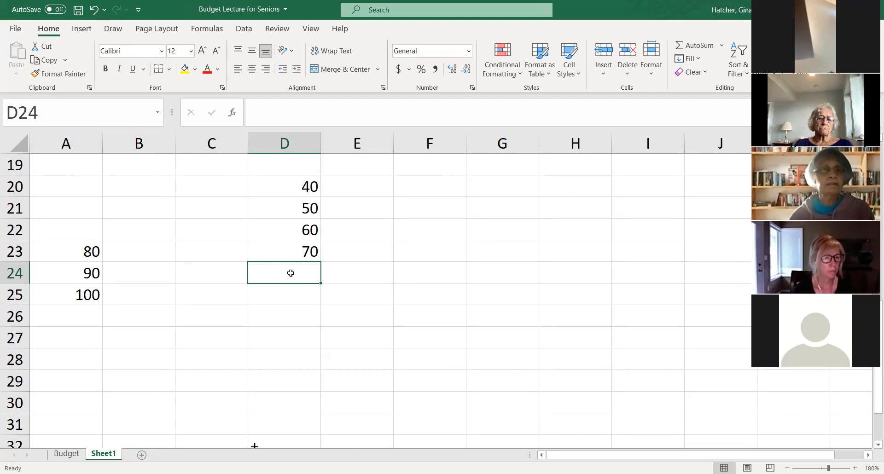
type("=")
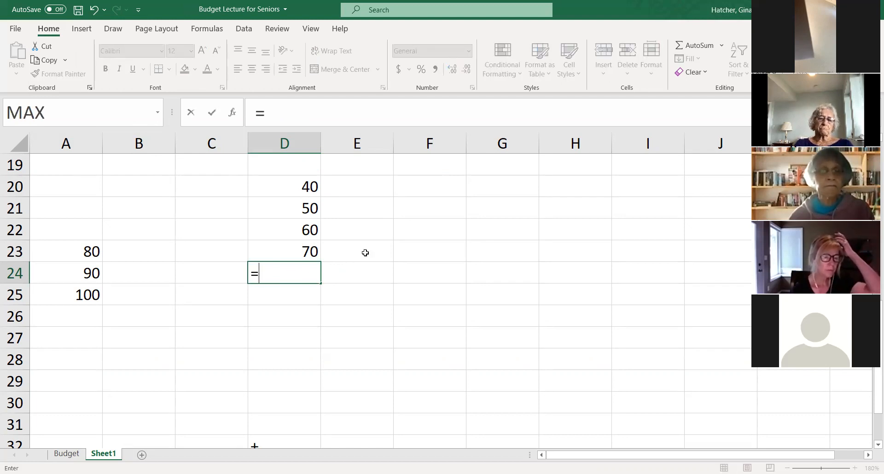
left_click(293, 188)
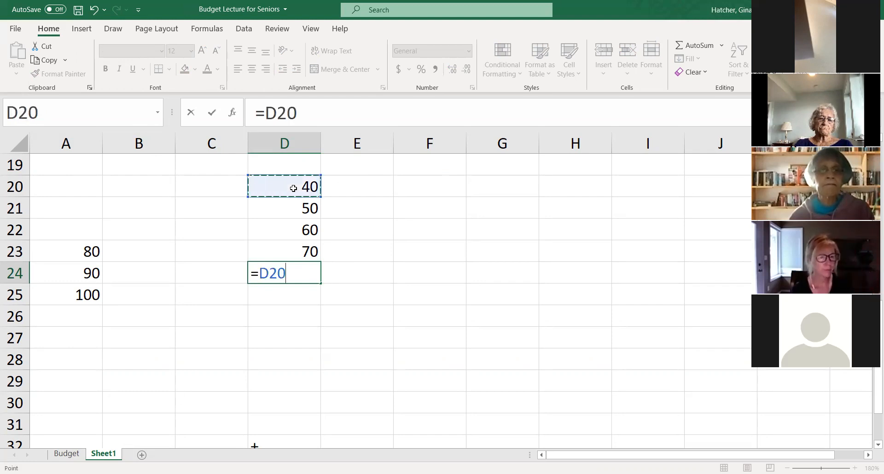
type("+")
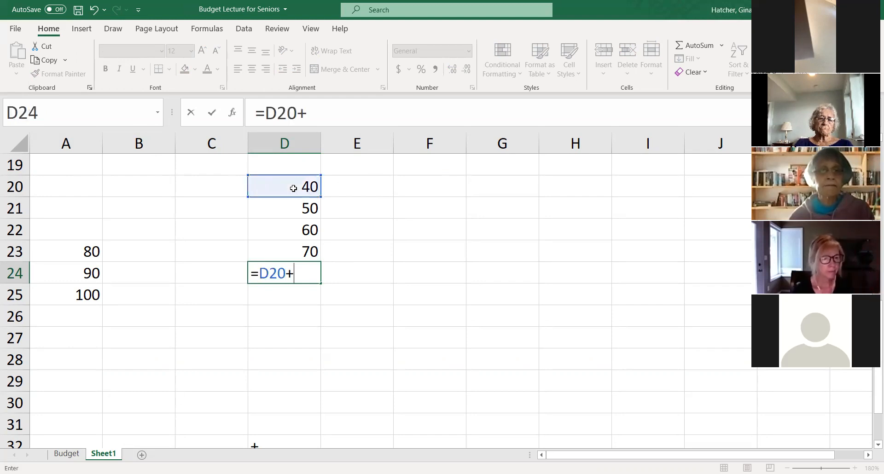
left_click(299, 210)
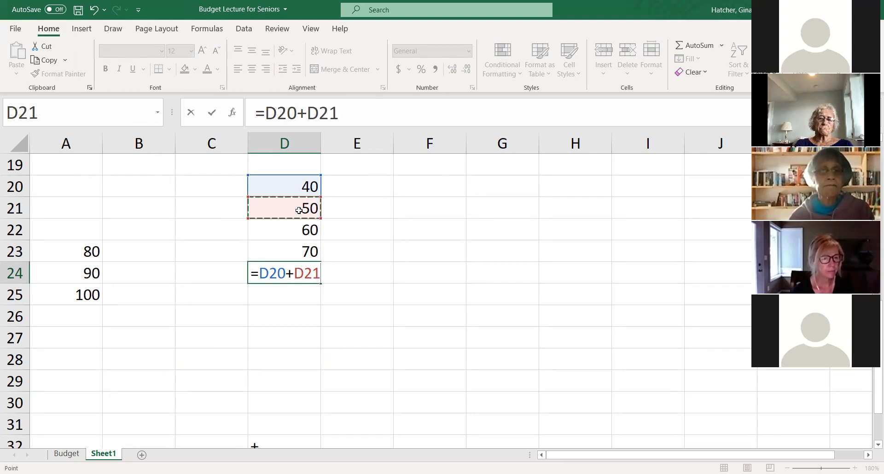
type("+")
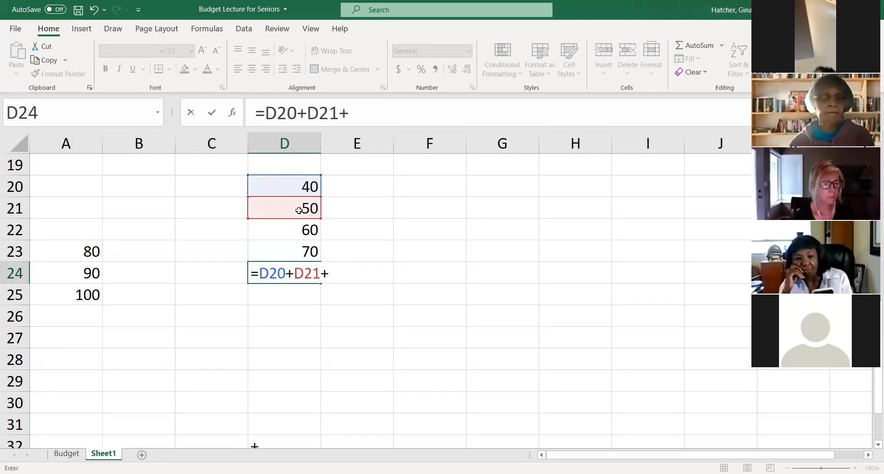
left_click(290, 228)
type("+")
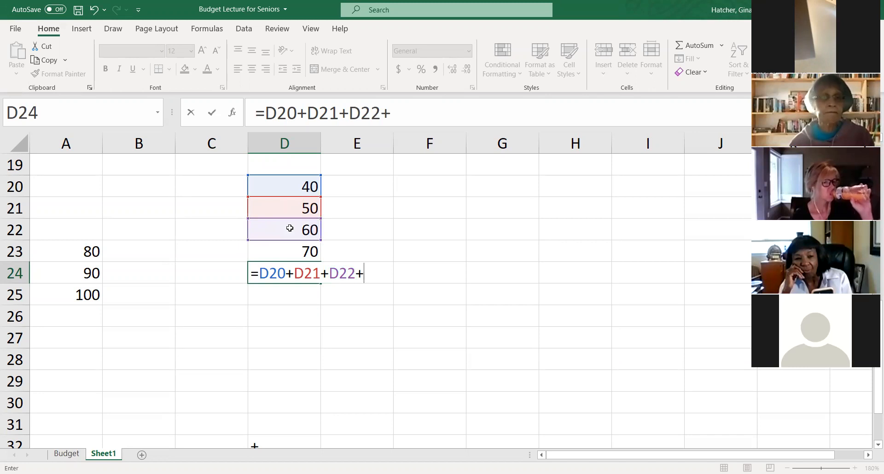
left_click(276, 250)
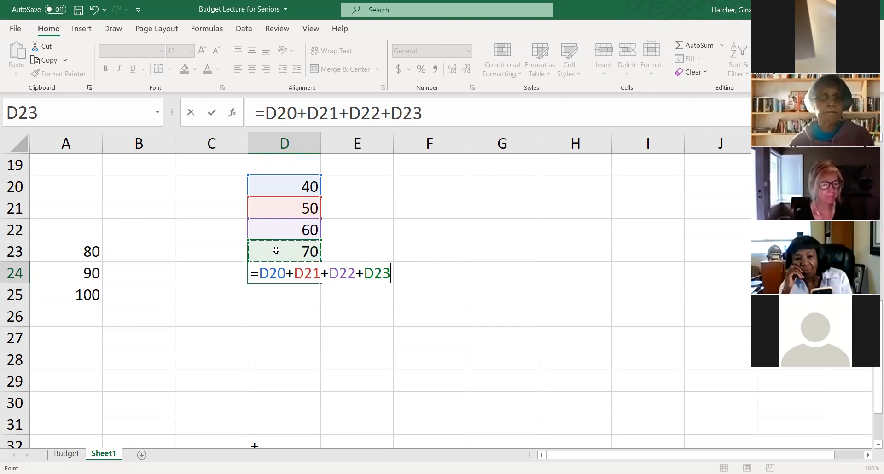
key("Return")
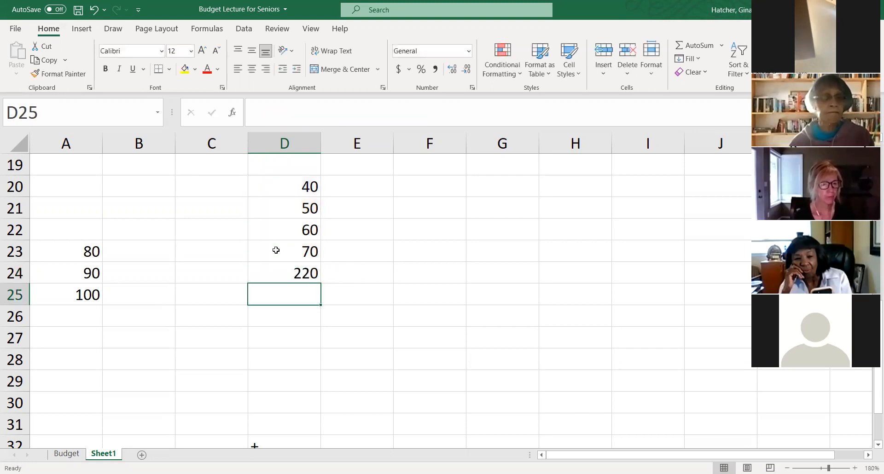
left_click(286, 275)
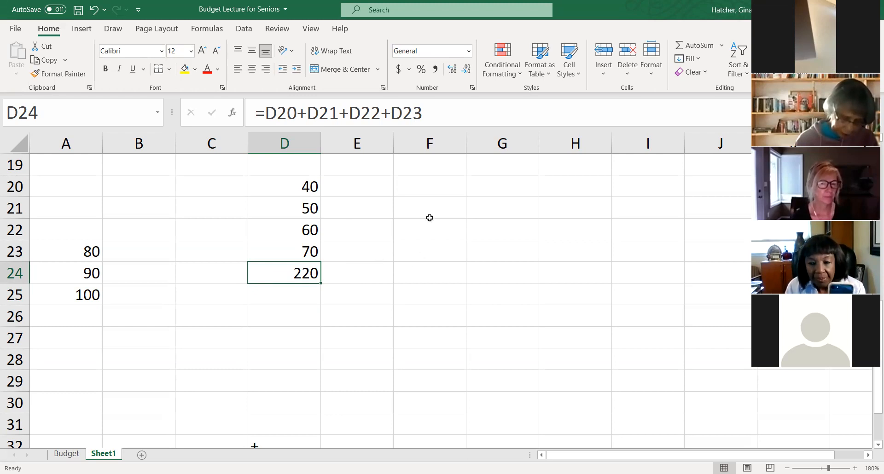
- Enter the values 2, 3 and 4 in cells D27, E27 and F27
left_click(294, 333)
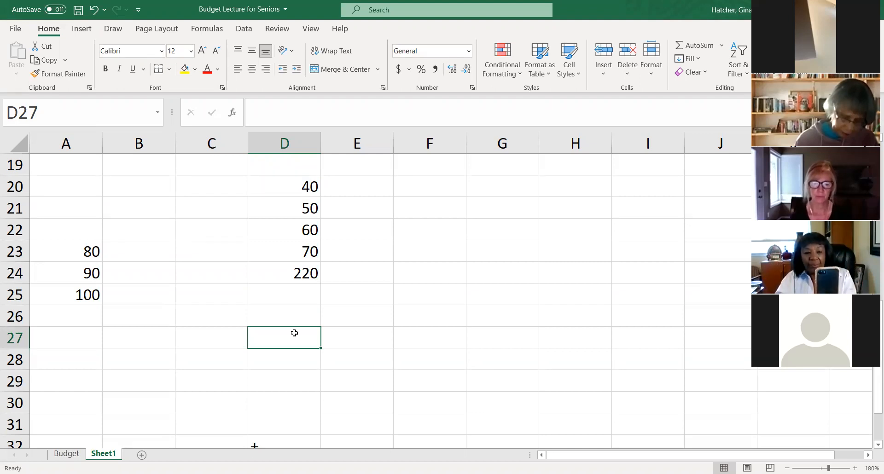
type("2")
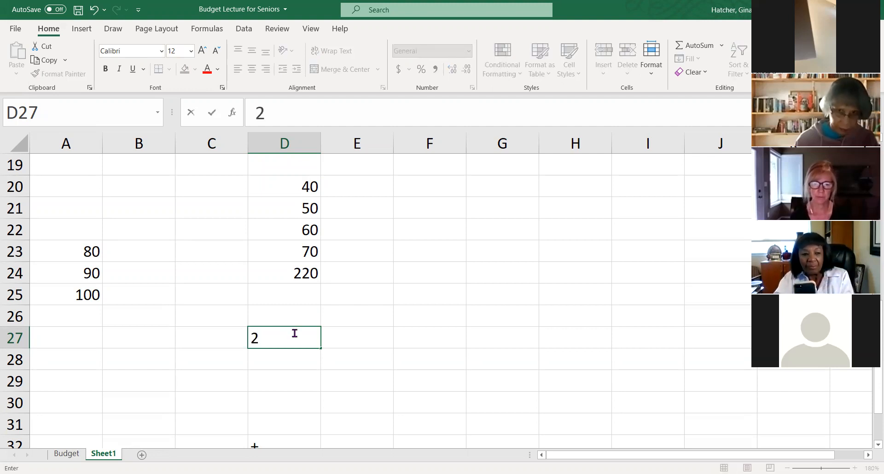
left_click(336, 339)
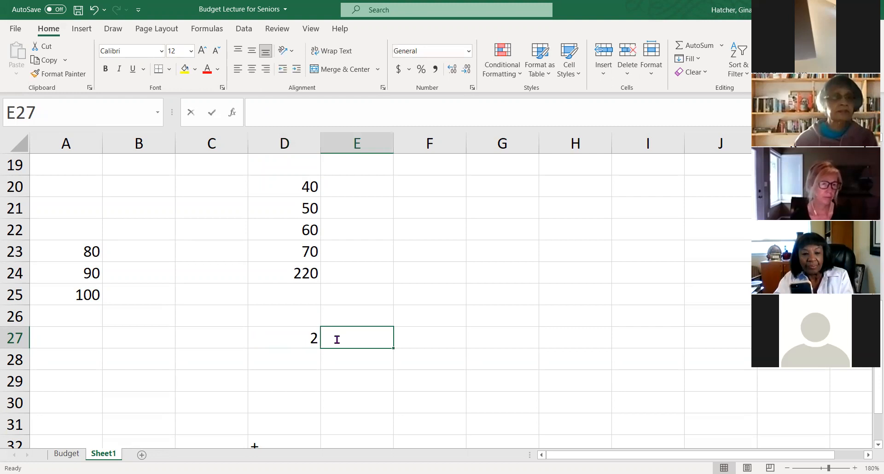
type("3")
left_click(428, 339)
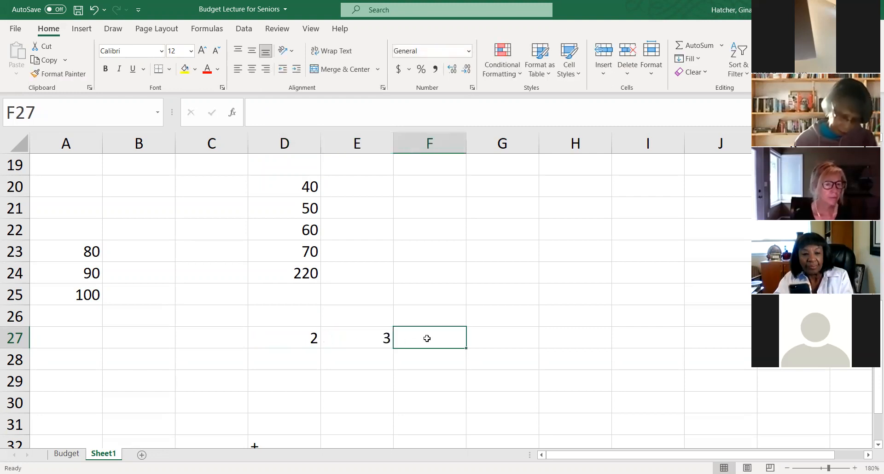
double_click(427, 339)
type("4")
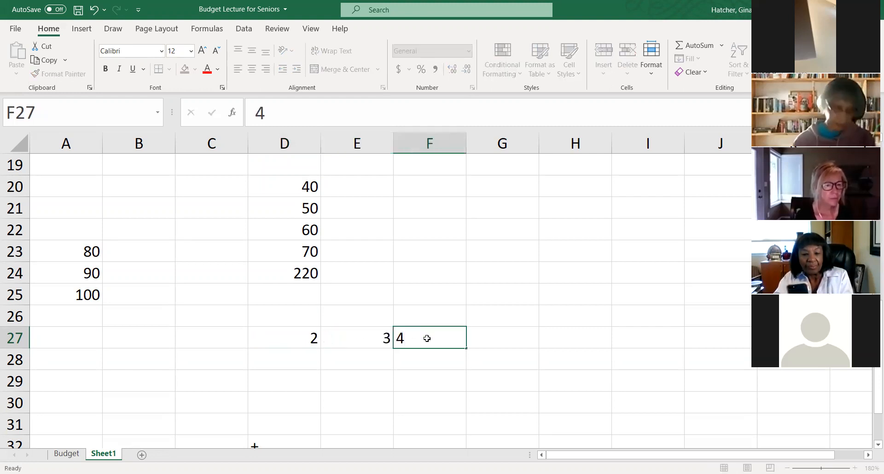
key("Return")
- Enter the formula =D27+E27*F27 in cell G27 by referencing the three values beside it, and review it in the cell
scroll(436, 337, "up", 2)
scroll(482, 364, "down", 3)
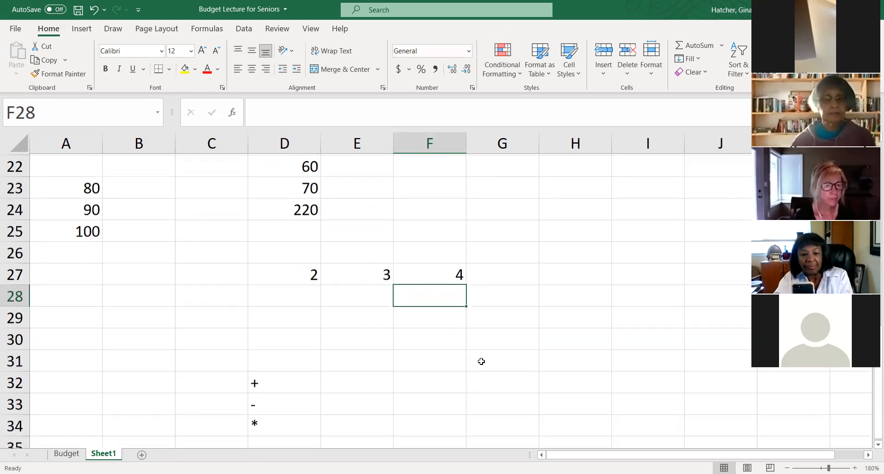
left_click(497, 276)
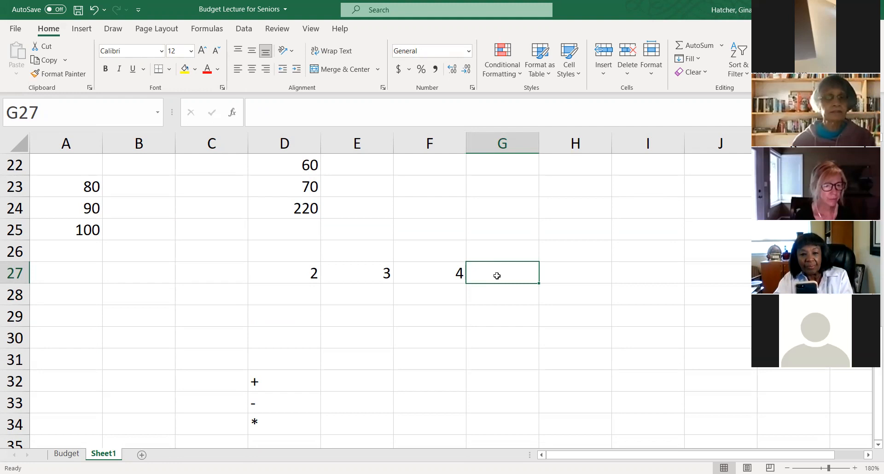
type("=")
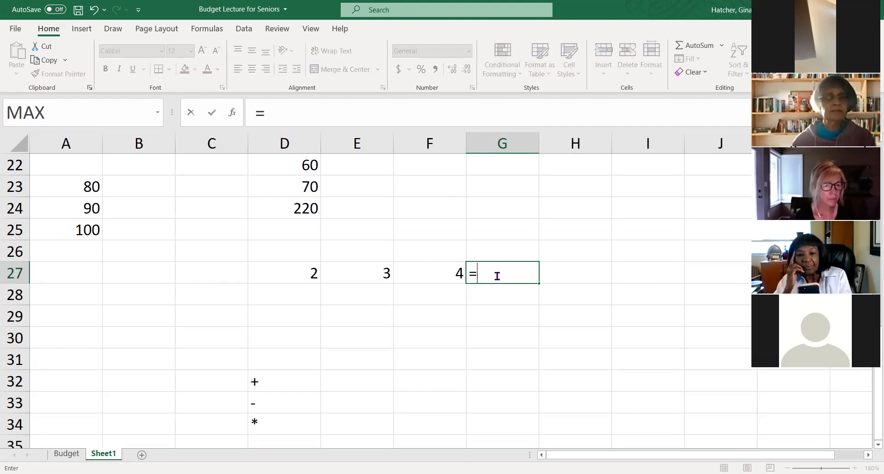
left_click(300, 274)
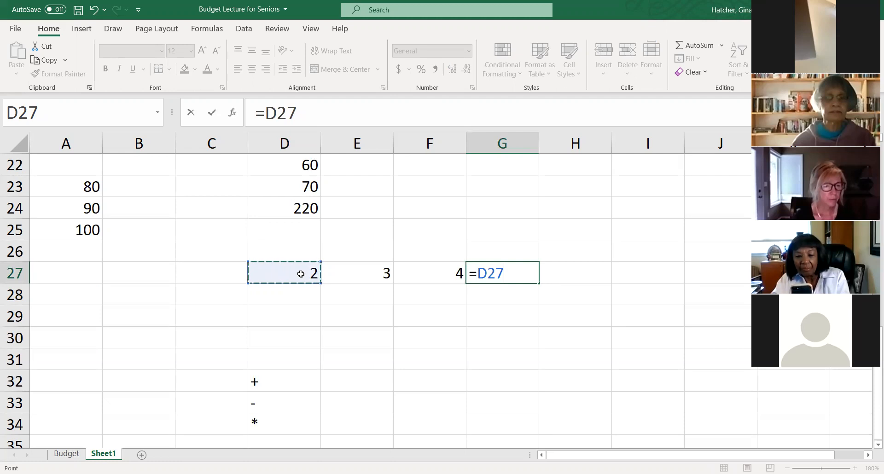
type("+")
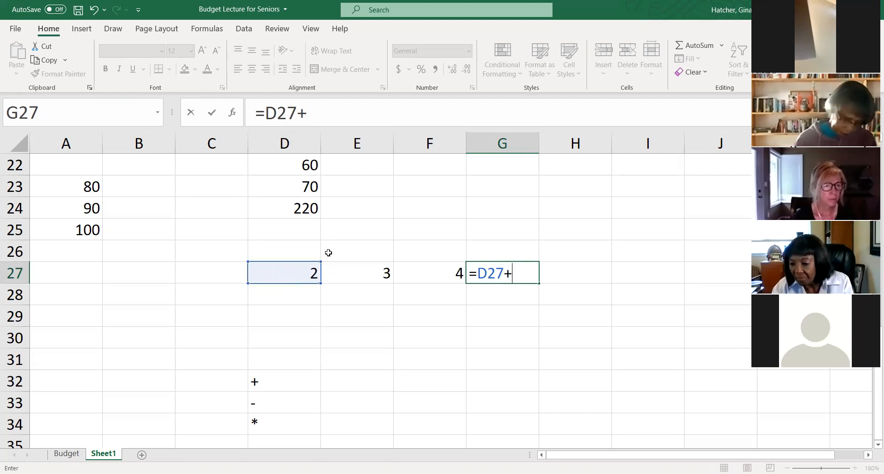
left_click(366, 273)
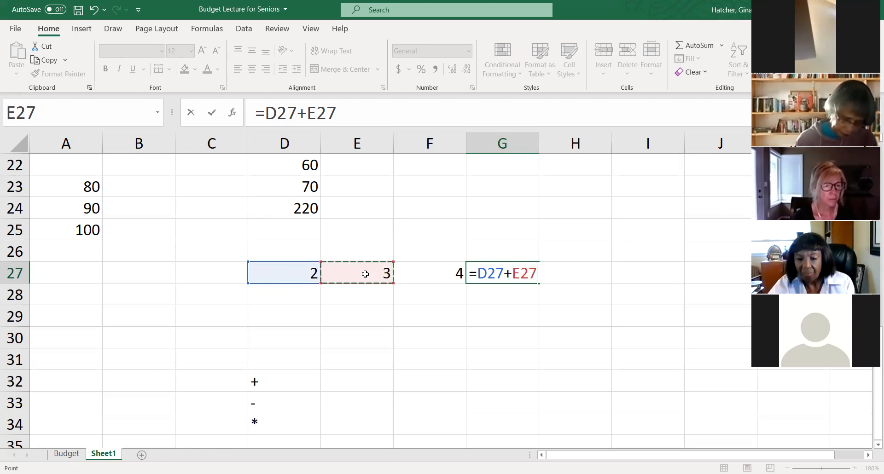
type("*")
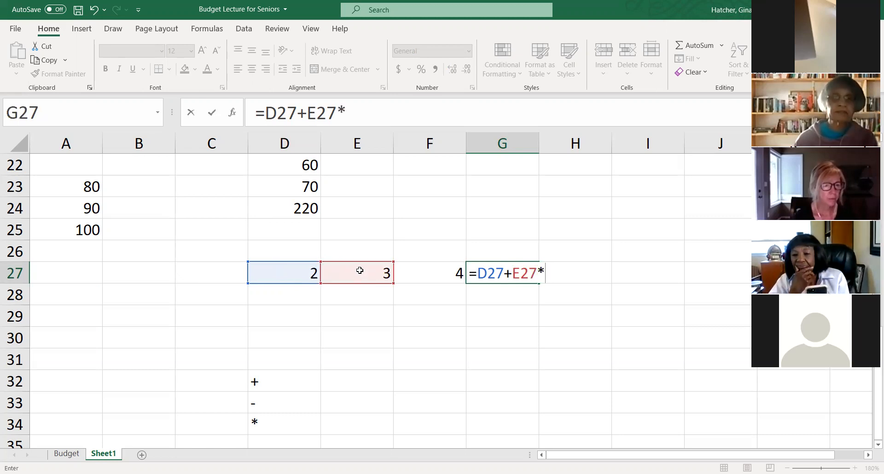
left_click(433, 272)
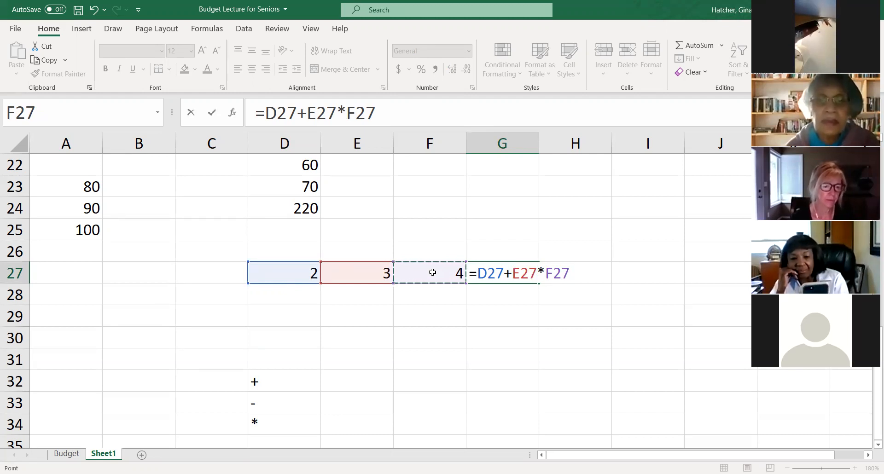
key("Return")
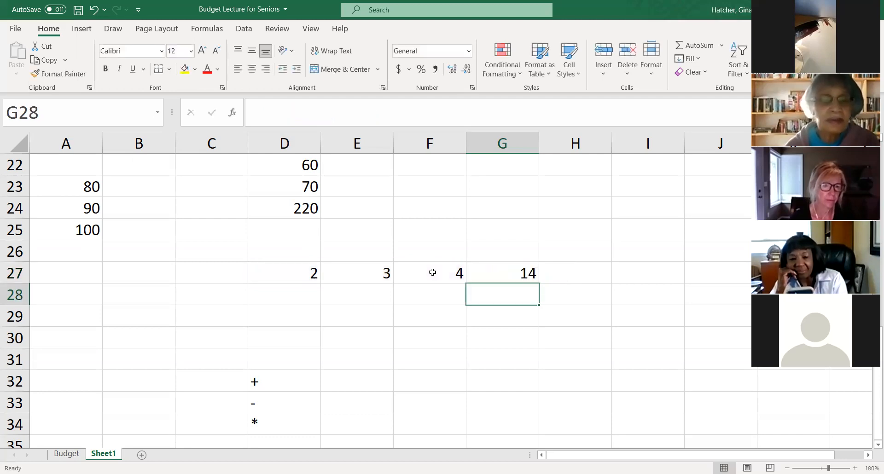
left_click(500, 271)
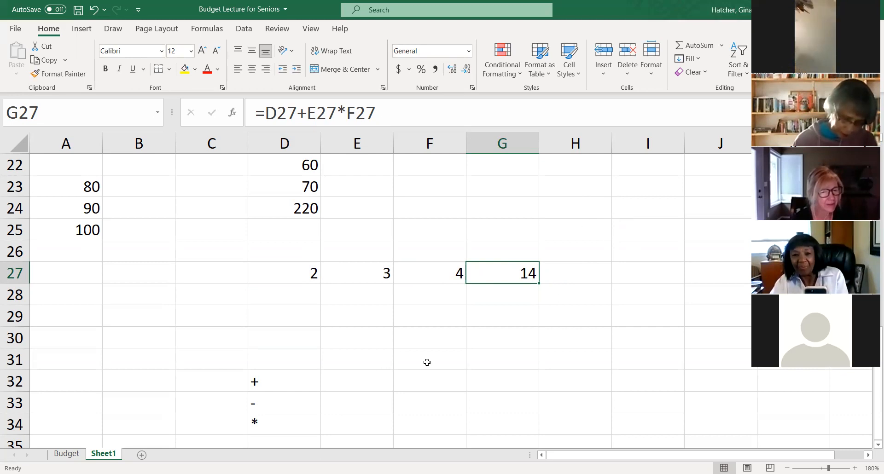
left_click(421, 321)
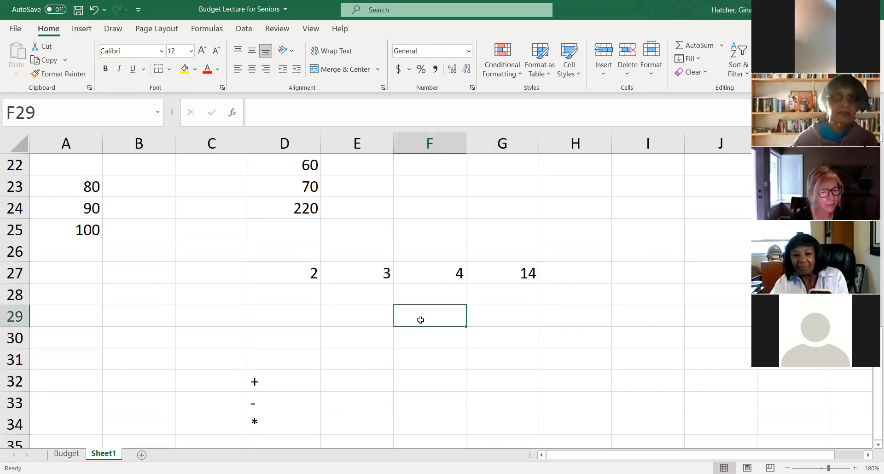
key("Return")
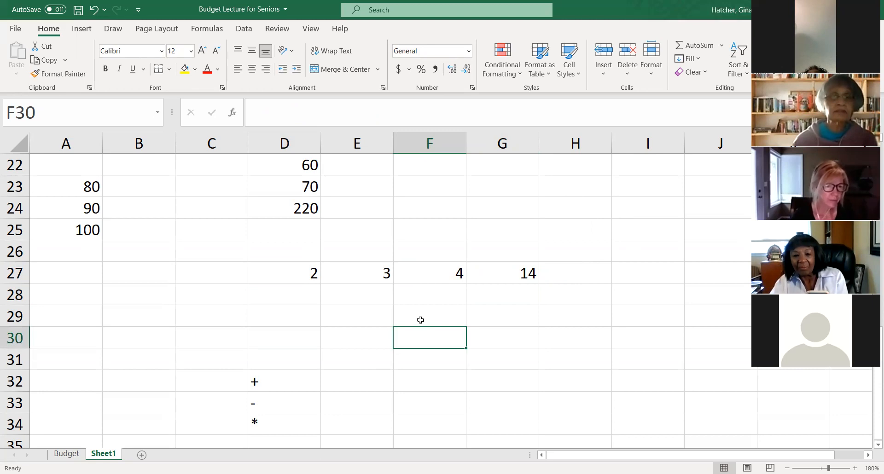
type("p")
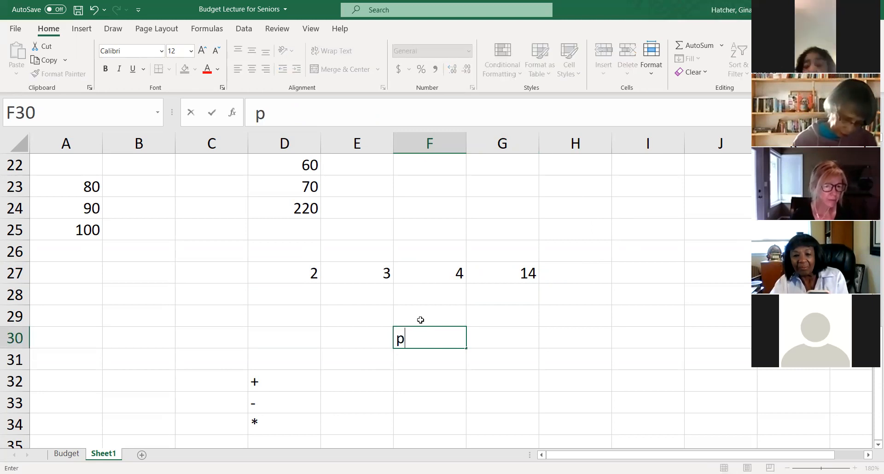
key("BackSpace")
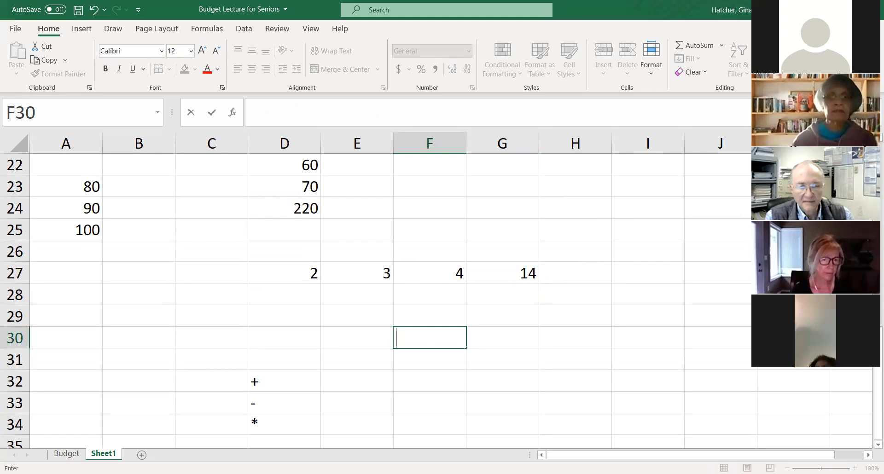
- Enter the order-of-operations letters P, E, M, D, A and S one per cell in F29:F34
left_click(422, 324)
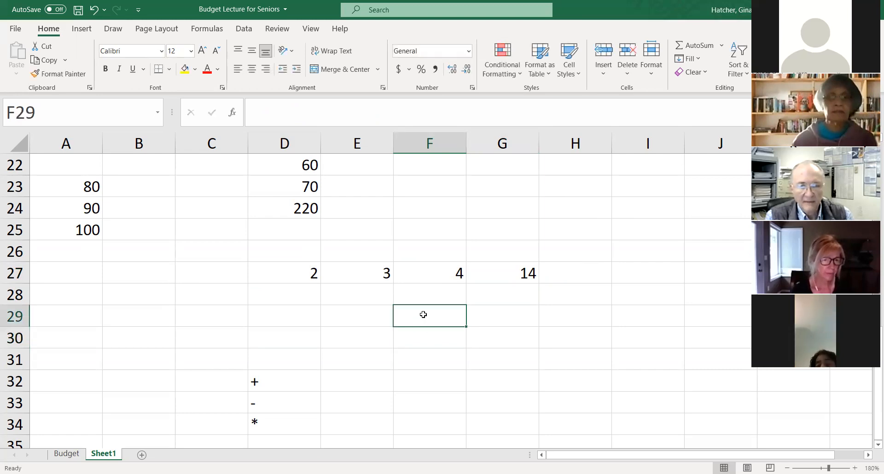
type("P")
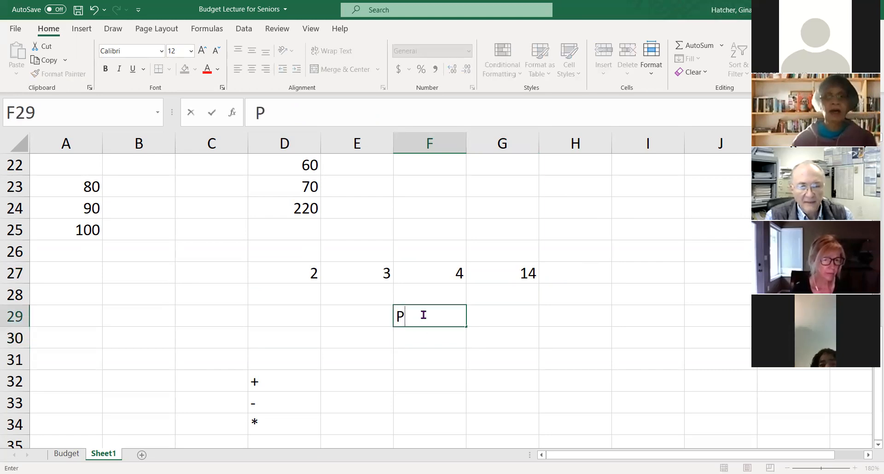
key("Return")
type("E")
key("Return")
type("M")
key("Return")
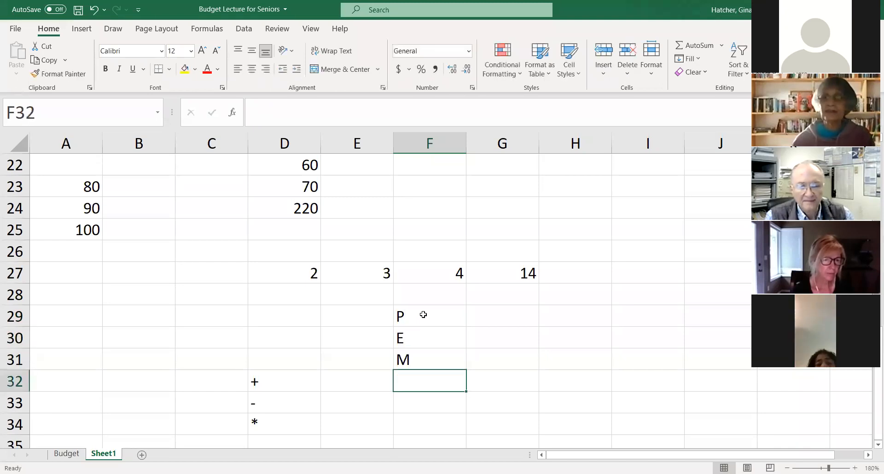
type("D")
key("Return")
type("A")
key("Return")
type("S")
key("Return")
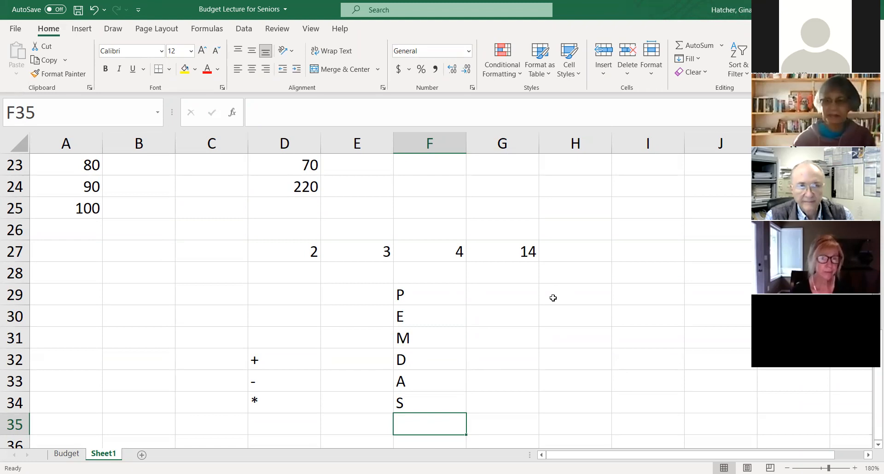
- Go through the order-of-operations letters and expand the first two to PAR in F29 and EX in F30
left_click(433, 300)
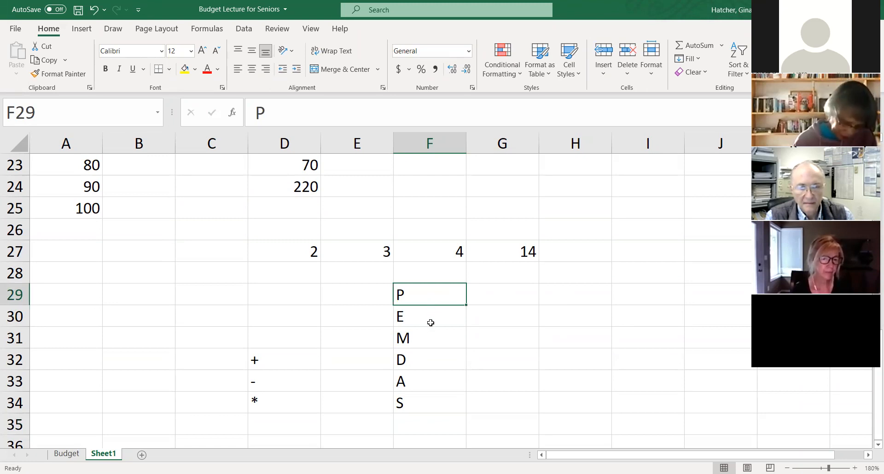
left_click(431, 341)
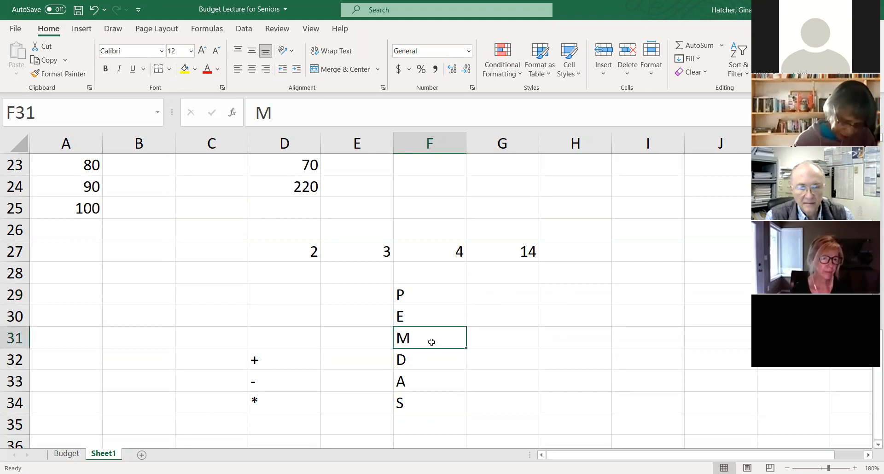
left_click(431, 364)
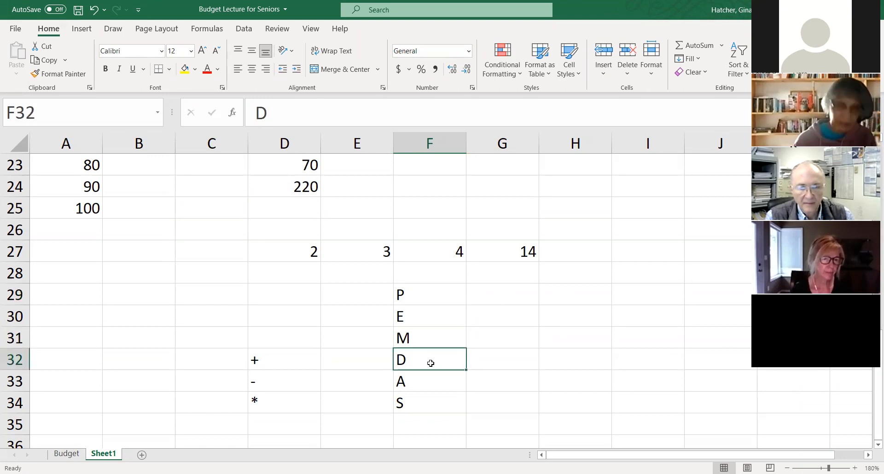
left_click(426, 389)
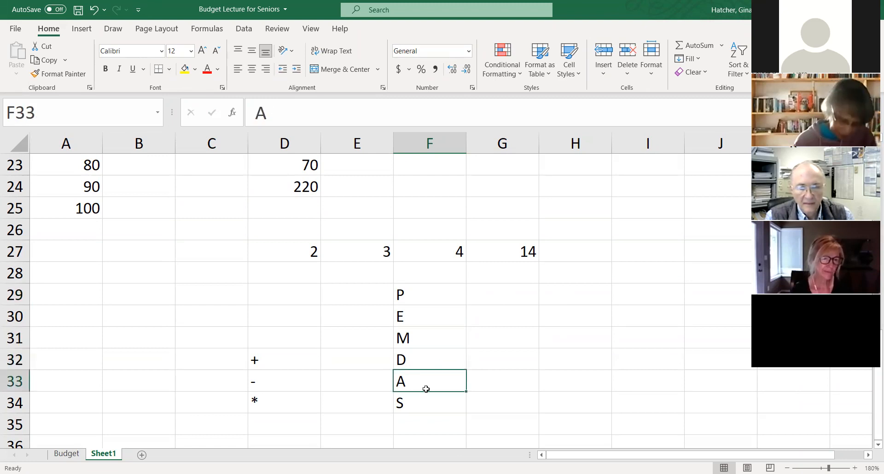
left_click(420, 417)
left_click(422, 301)
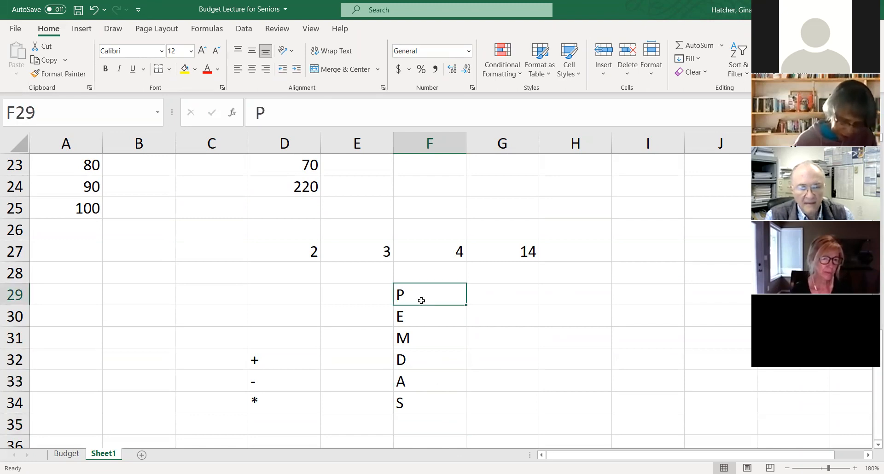
type("PAR")
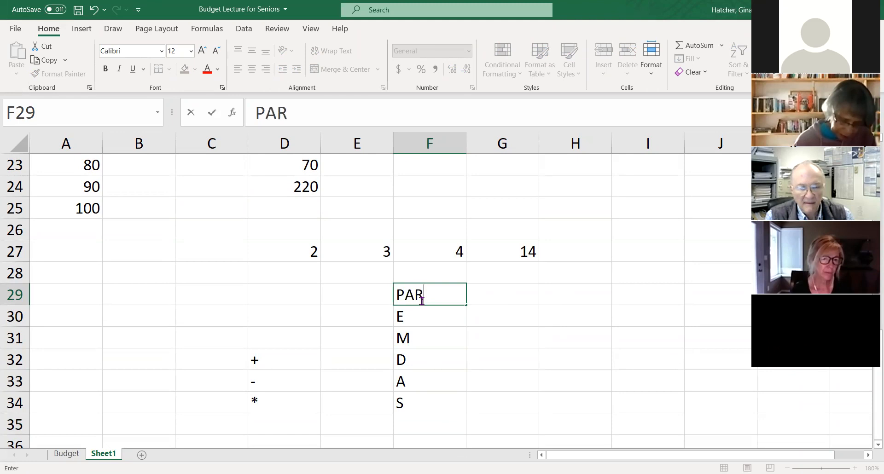
key("ctrl+Return")
key("Return")
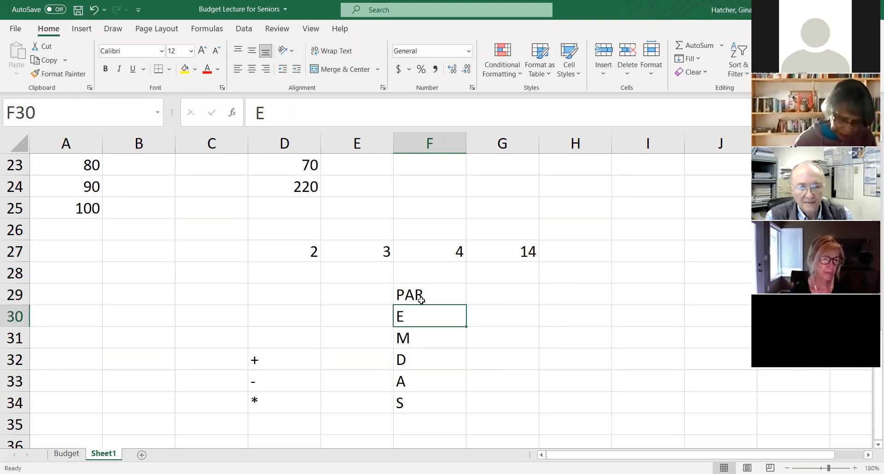
key("F2")
type("X")
key("Return")
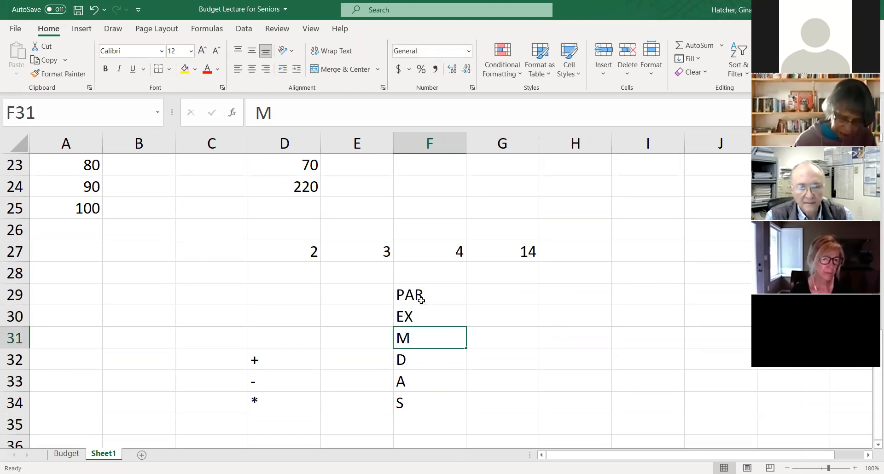
- Replace the multiplication letter in F31 with the abbreviation MUL
type("UL")
key("Return")
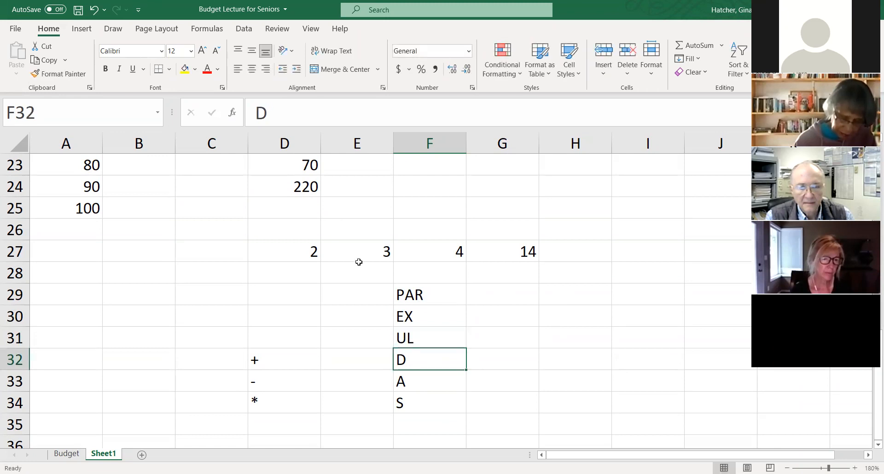
left_click(410, 337)
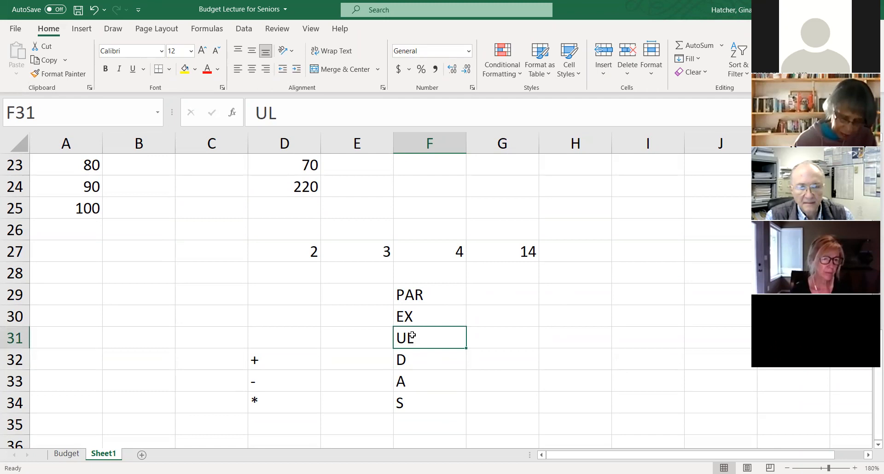
type("MUL")
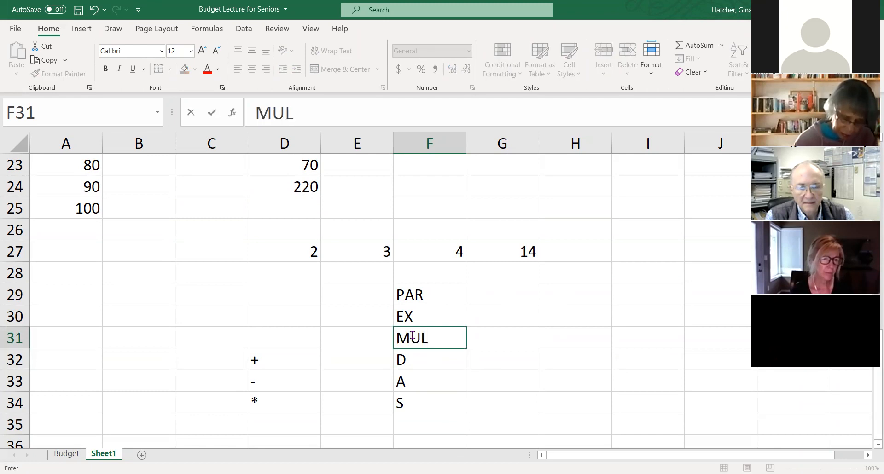
key("Return")
- Replace the last three letters with IV in F32, ADD in F33 and SUB in F34
type("IV")
key("Return")
type("ADD")
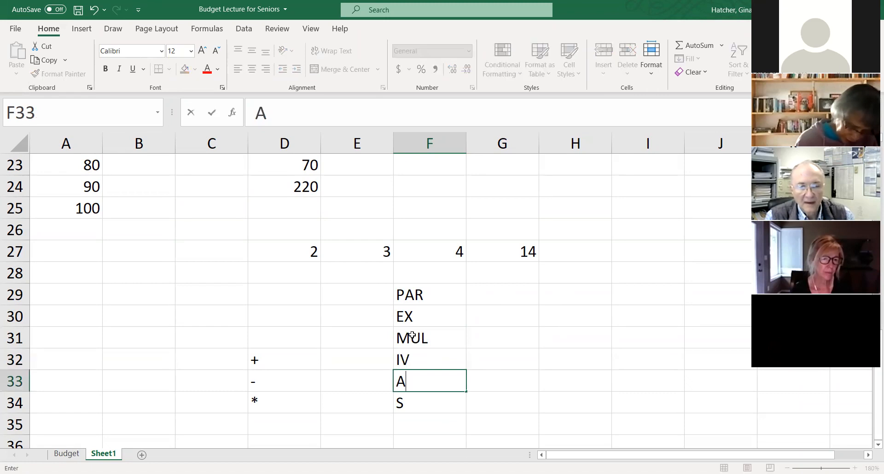
key("Return")
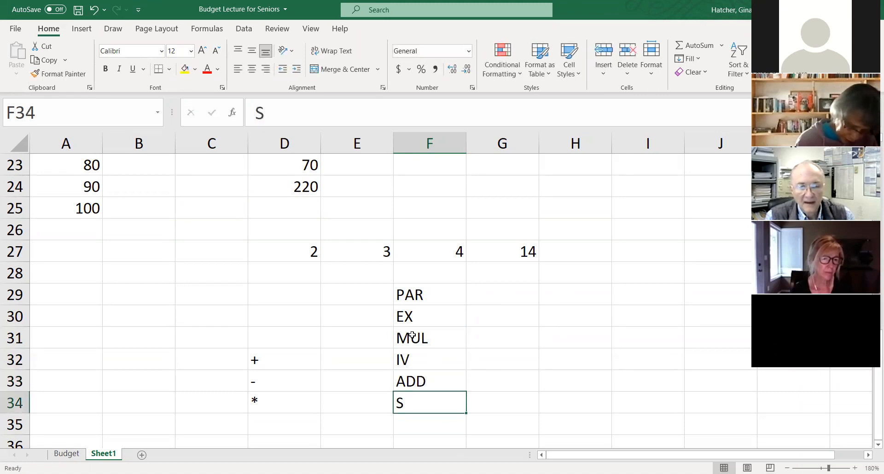
type("SUB")
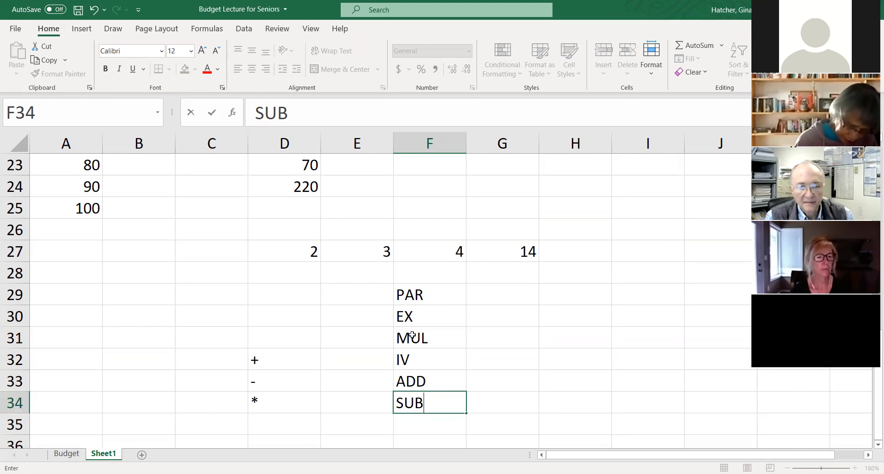
left_click(505, 309)
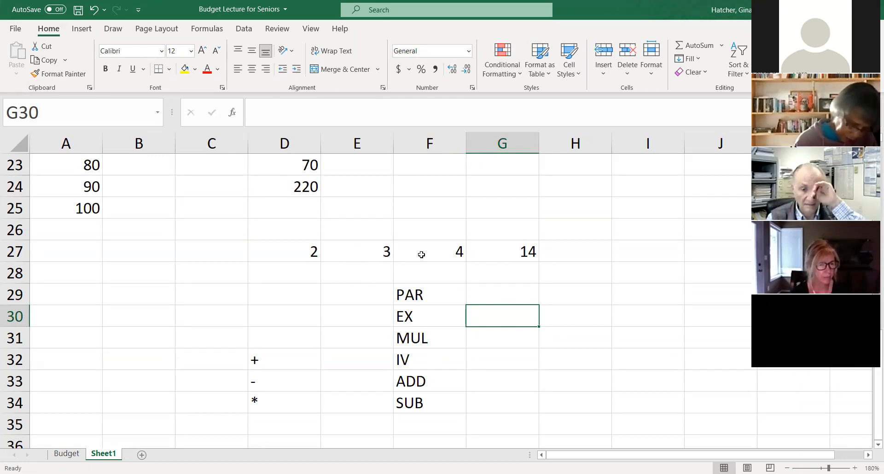
- Review the numbers in D27, E27 and F27 and the formula in G27 that combines them
left_click(372, 253)
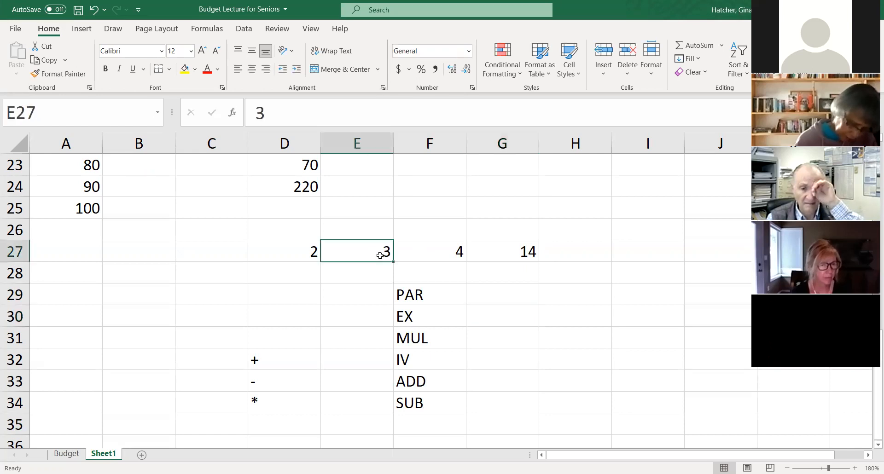
left_click(435, 256)
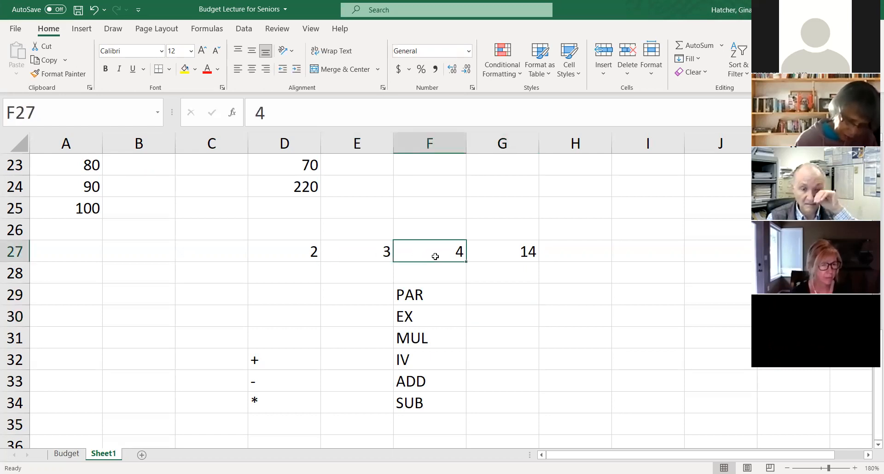
left_click(294, 252)
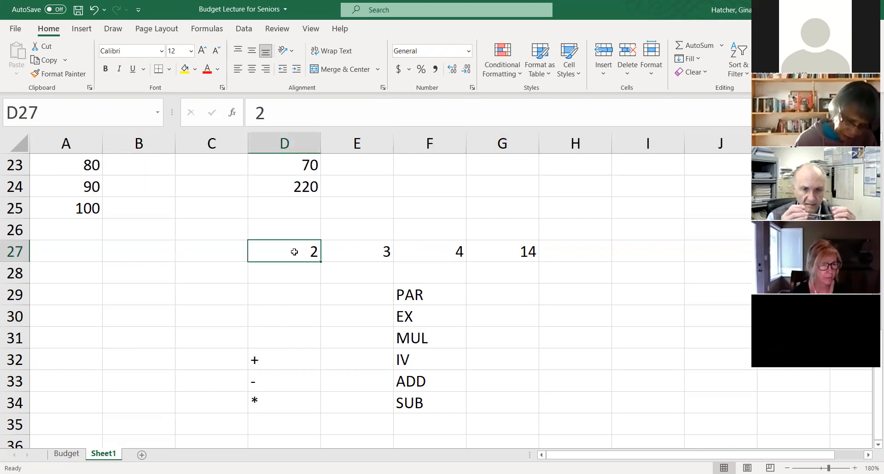
left_click(503, 255)
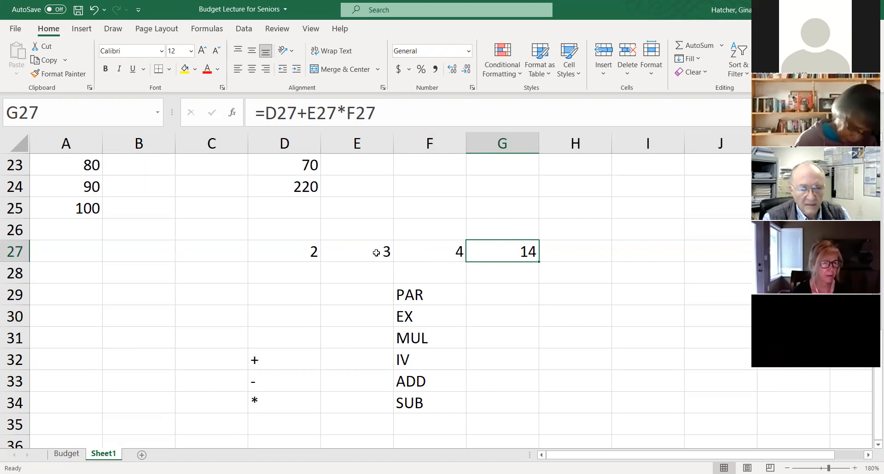
left_click(347, 253)
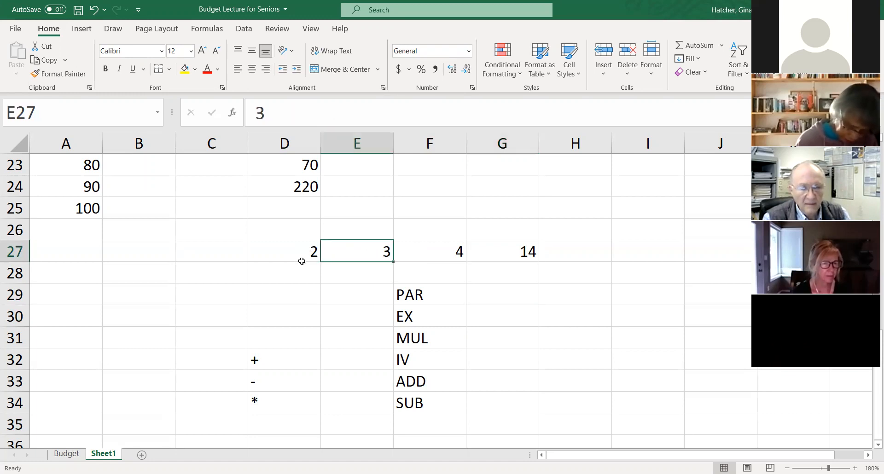
left_click(299, 256)
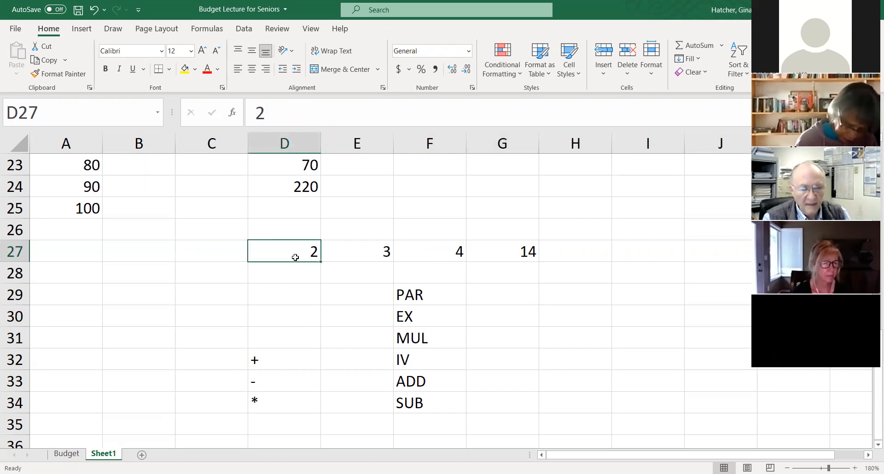
- Enclose the addition in G27's formula in parentheses so it reads =(D27+E27)*F27
left_click(521, 249)
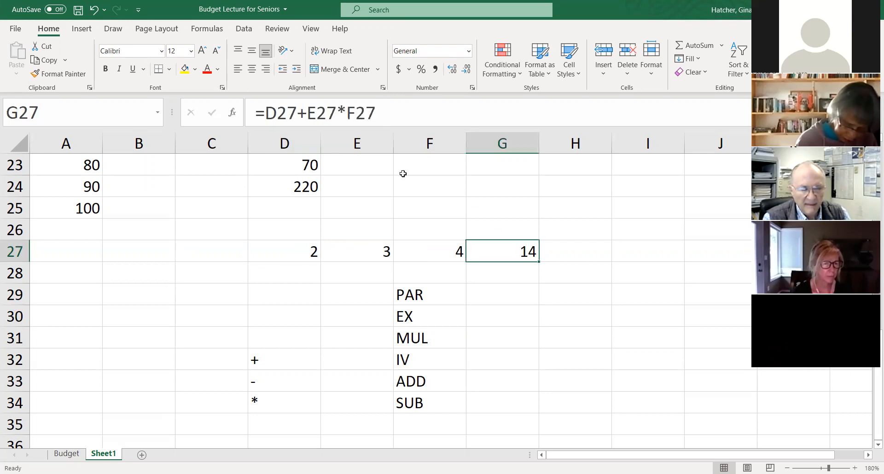
left_click(266, 113)
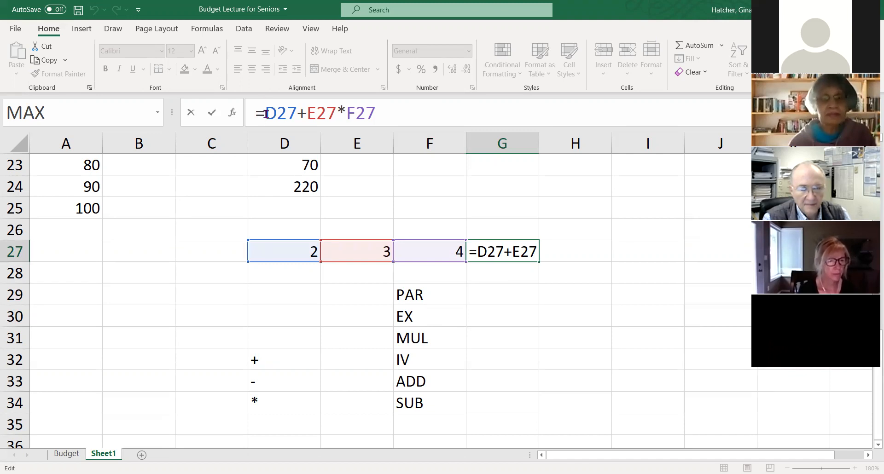
type("(")
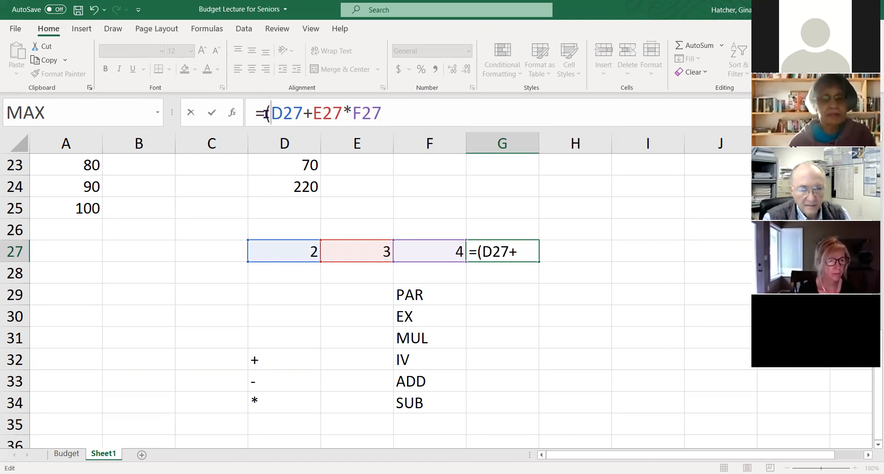
left_click(342, 109)
type(")")
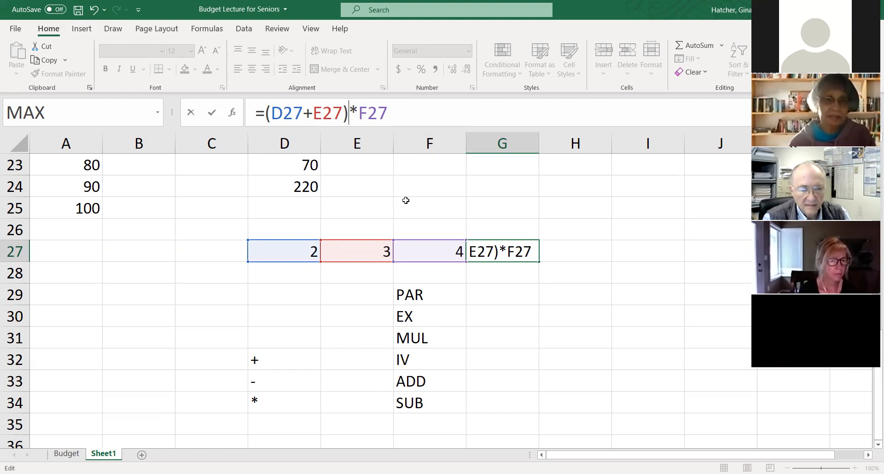
key("Return")
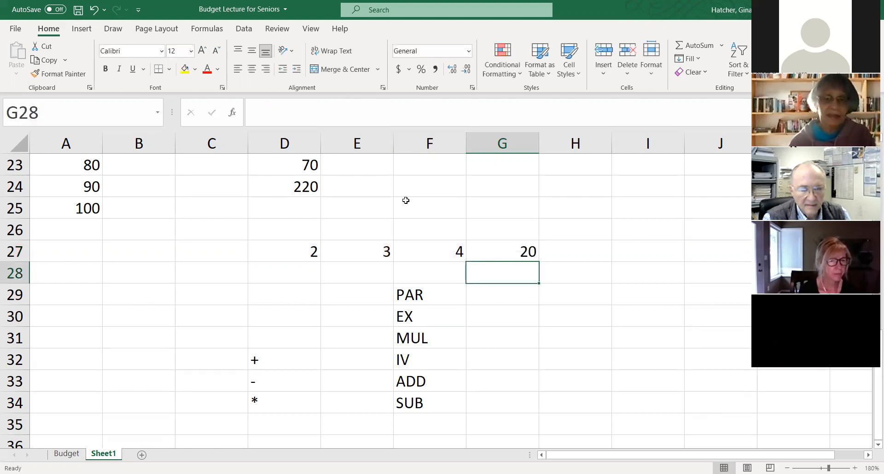
- Examine the parenthesized formula in G27 and the three cells it refers to in row 27
left_click(485, 252)
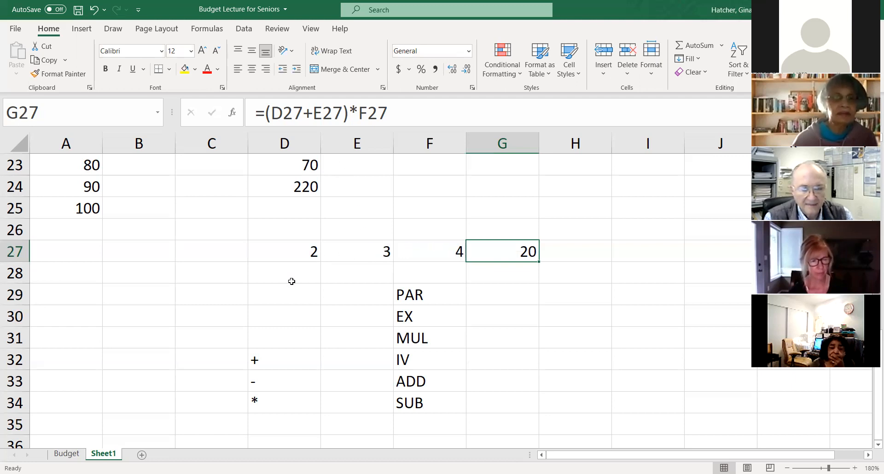
left_click(293, 253)
left_click(373, 258)
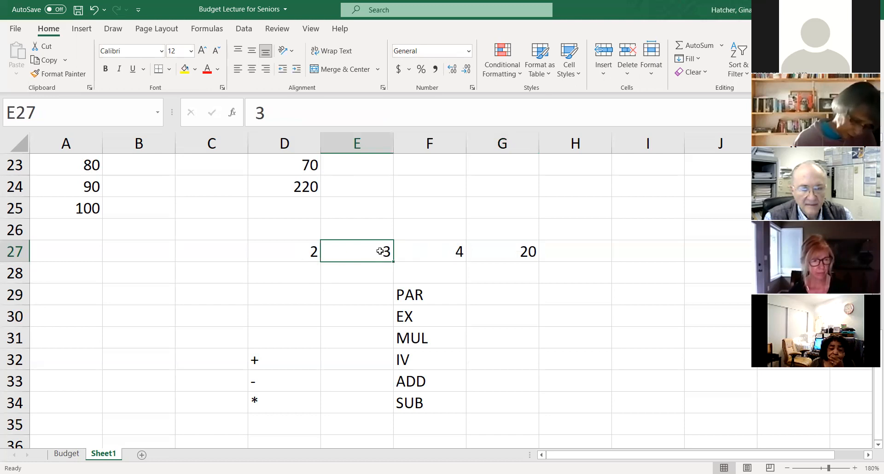
left_click(439, 250)
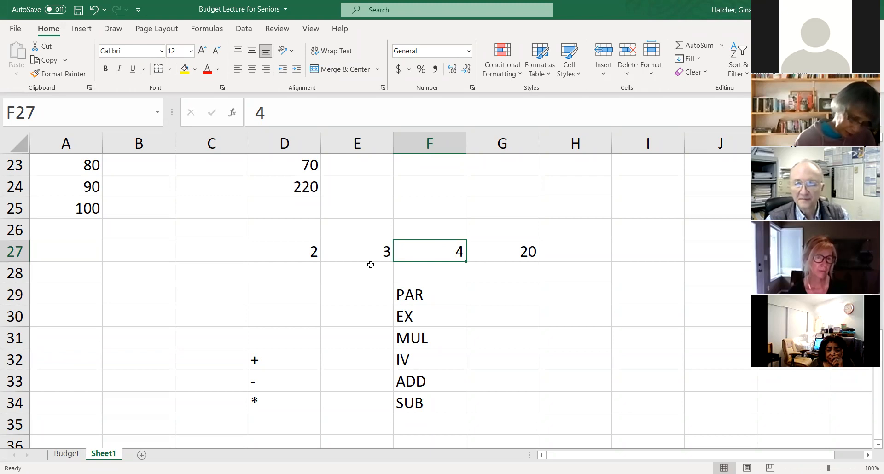
left_click(312, 255)
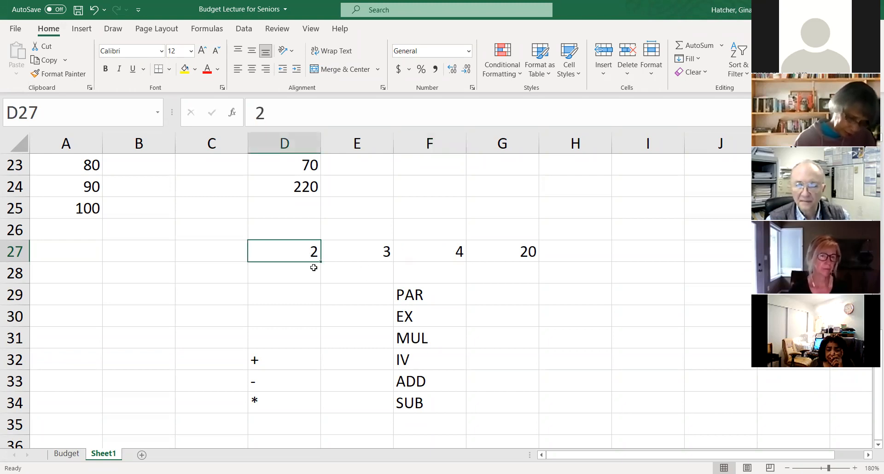
- Move the formula from G27 to H27 and the number 2 from D27 to G27
left_click(503, 252)
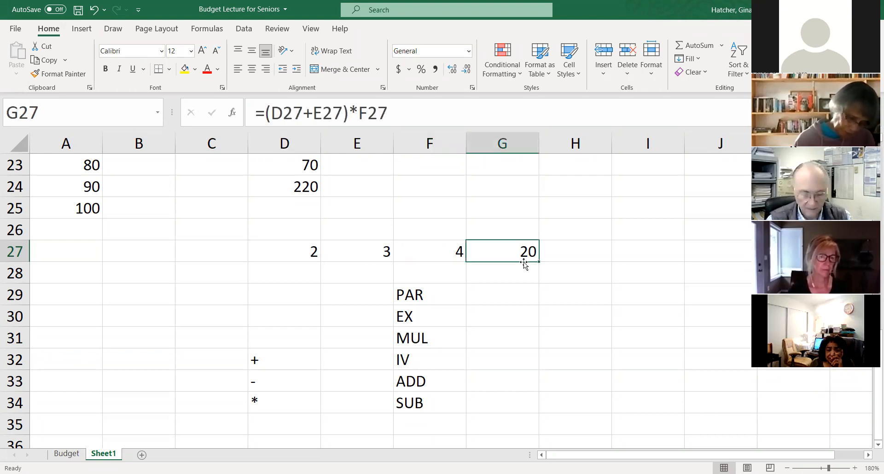
left_click_drag(526, 262, 578, 253)
left_click(300, 257)
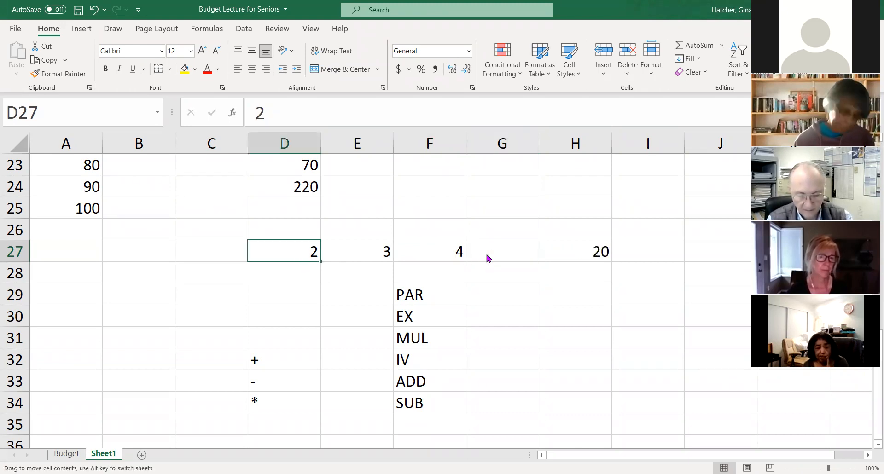
left_click_drag(487, 256, 487, 256)
left_click(577, 251)
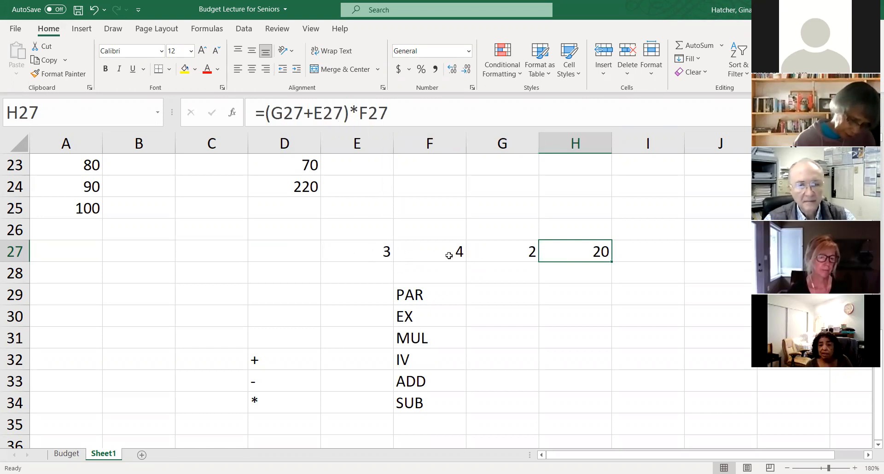
left_click(343, 119)
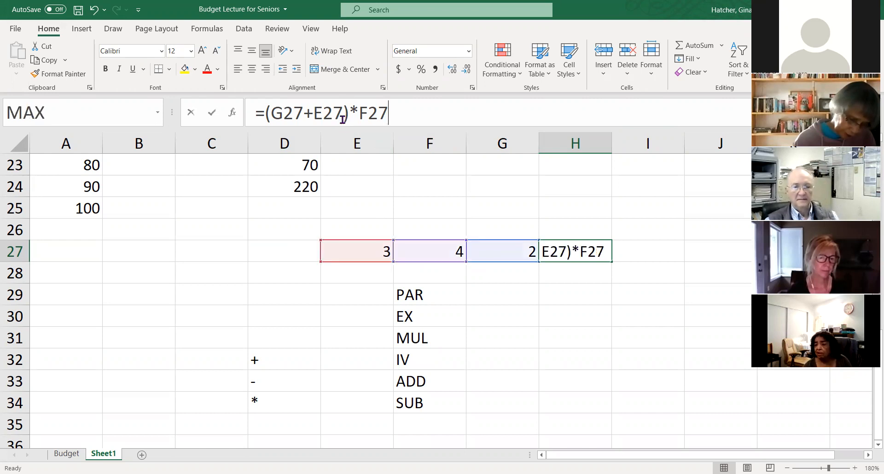
key("Delete")
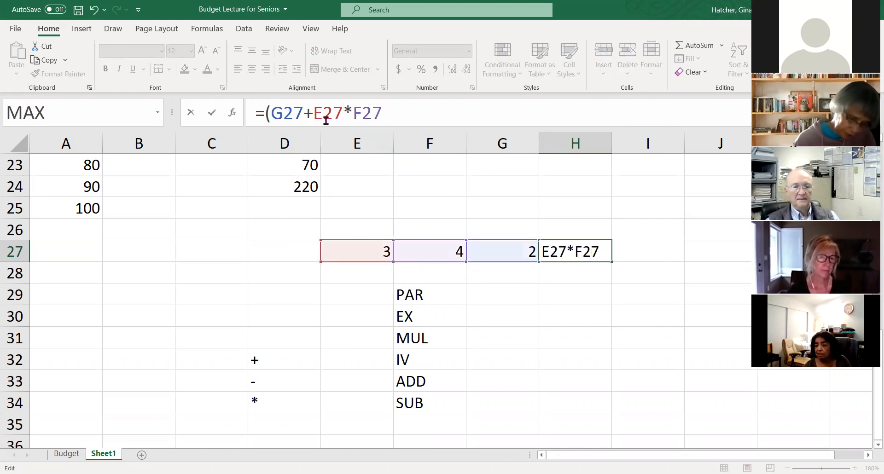
left_click(263, 113)
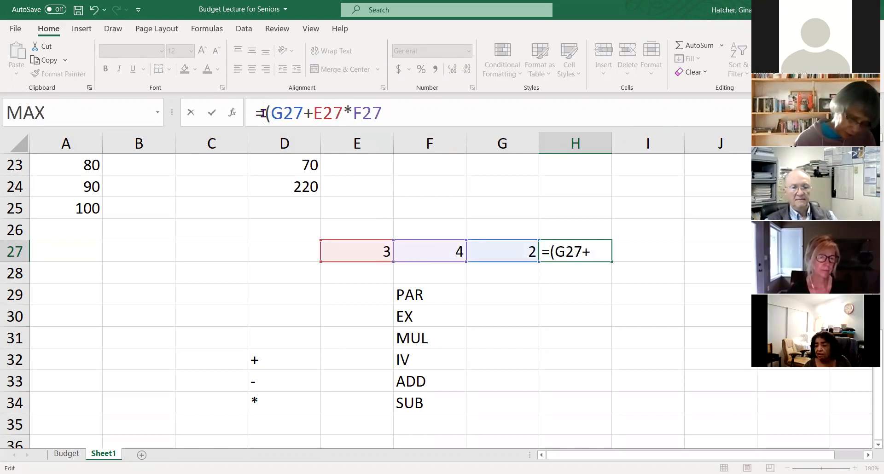
key("Delete")
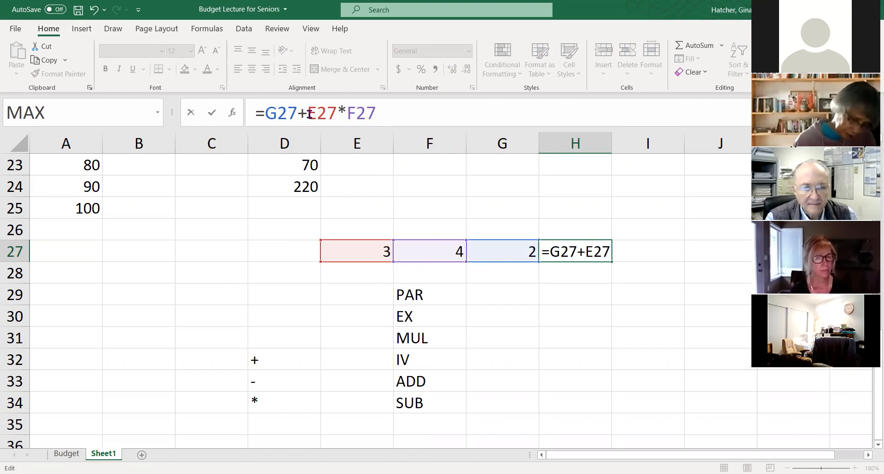
left_click_drag(266, 114, 302, 117)
left_click(278, 114)
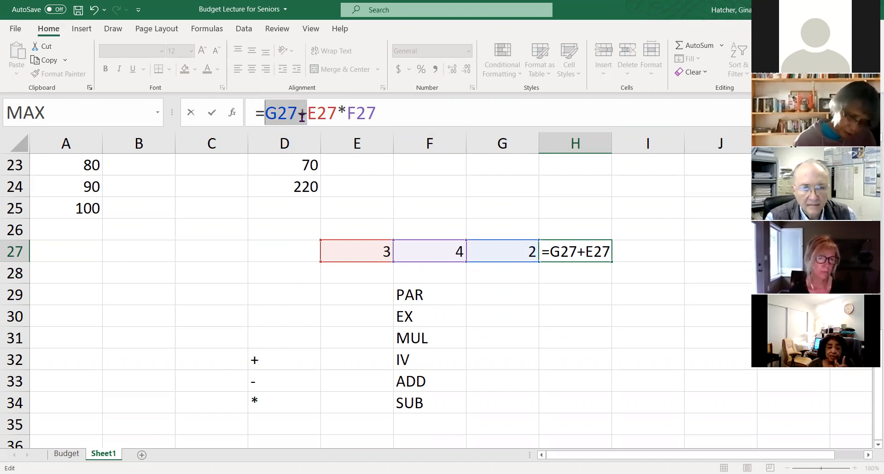
key("BackSpace")
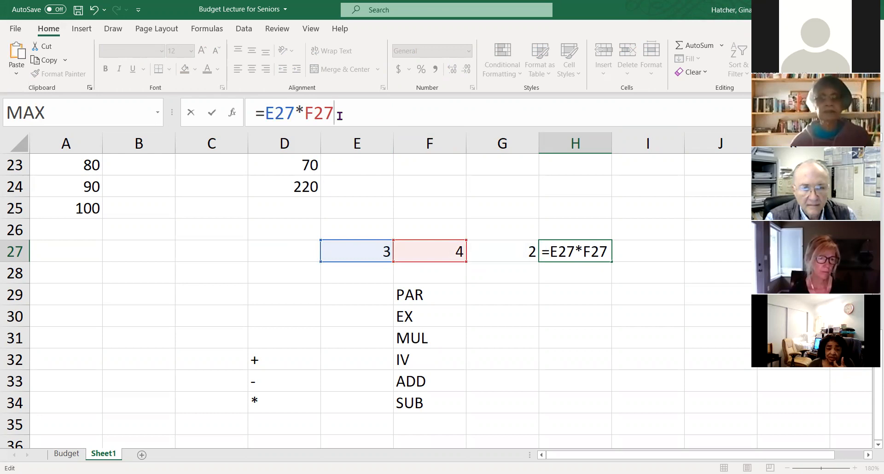
type("+")
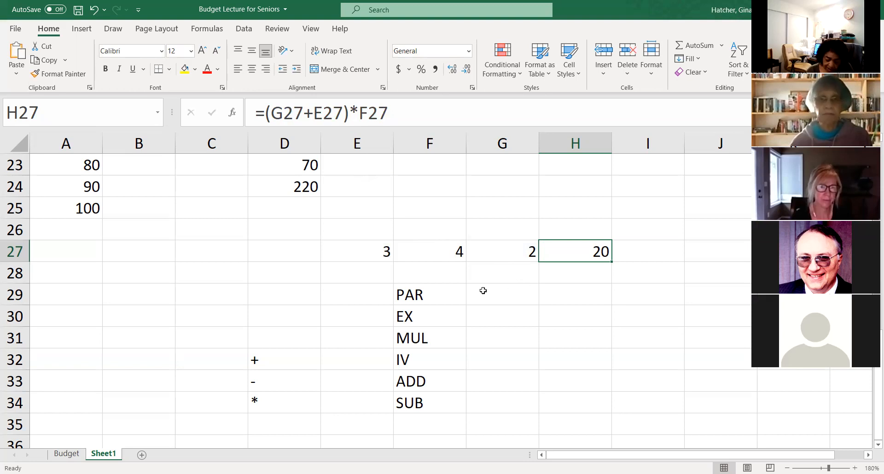
- Check the number in G27 and delete the formula from H27
scroll(483, 291, "up", 2)
scroll(483, 291, "down", 1)
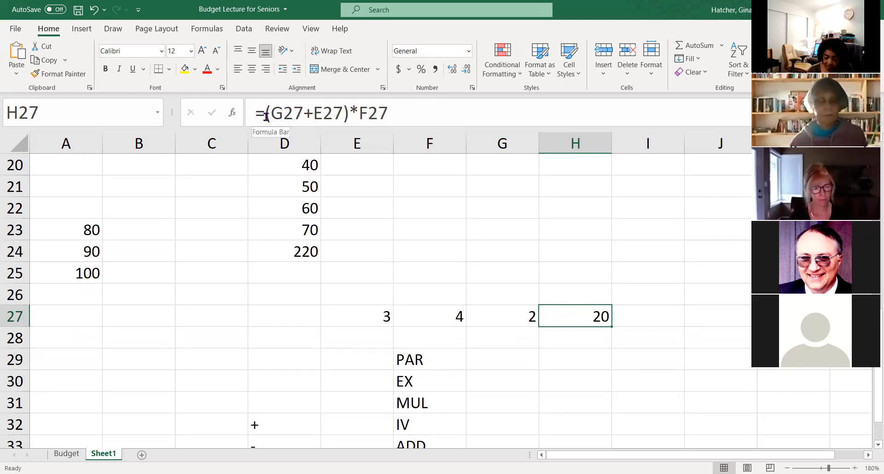
left_click(492, 317)
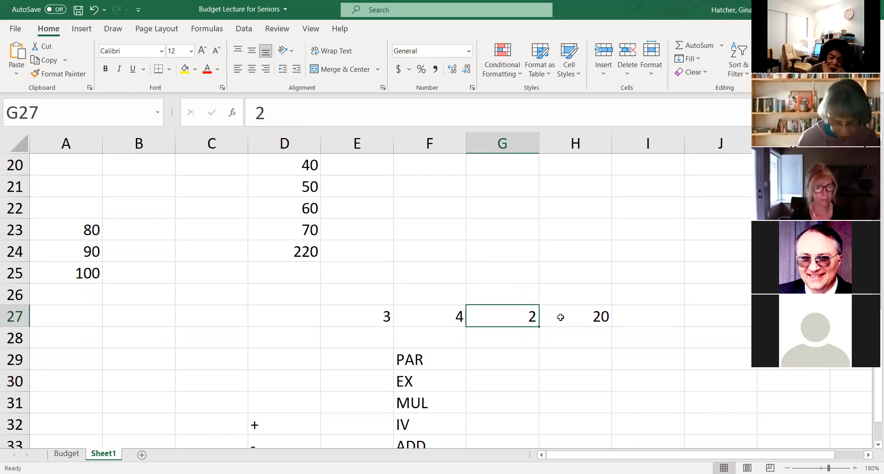
left_click(568, 318)
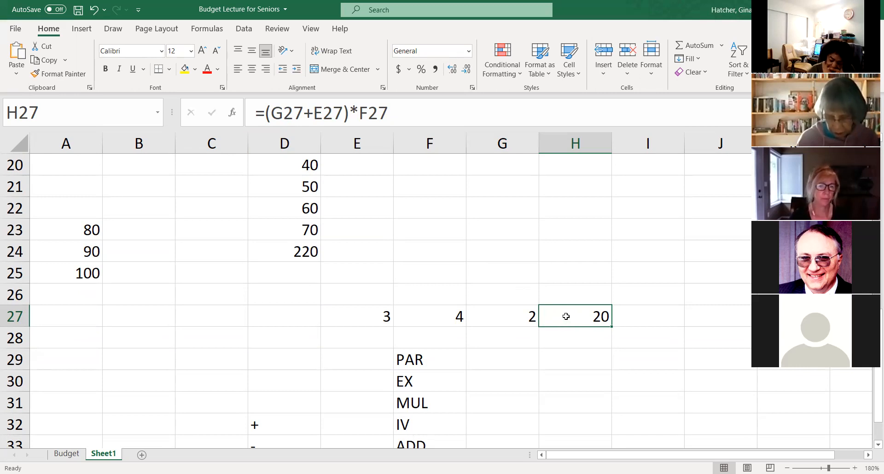
key("Delete")
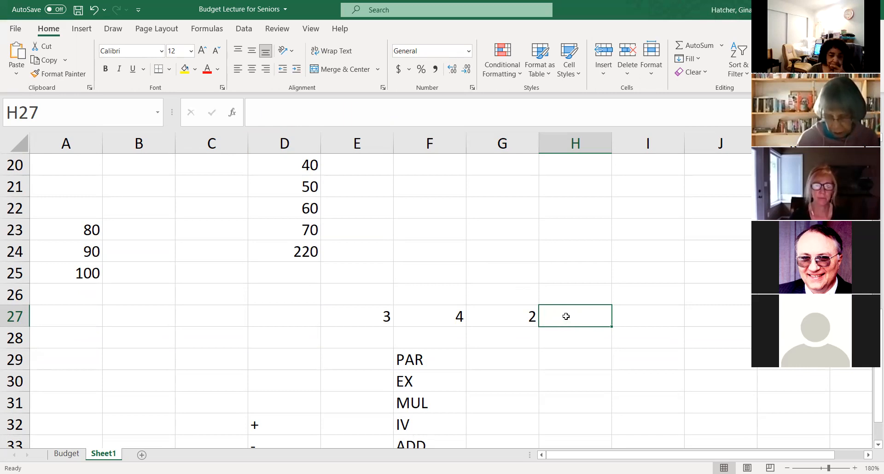
- Enter the formula =E27+F27*G27 in H27
type("=")
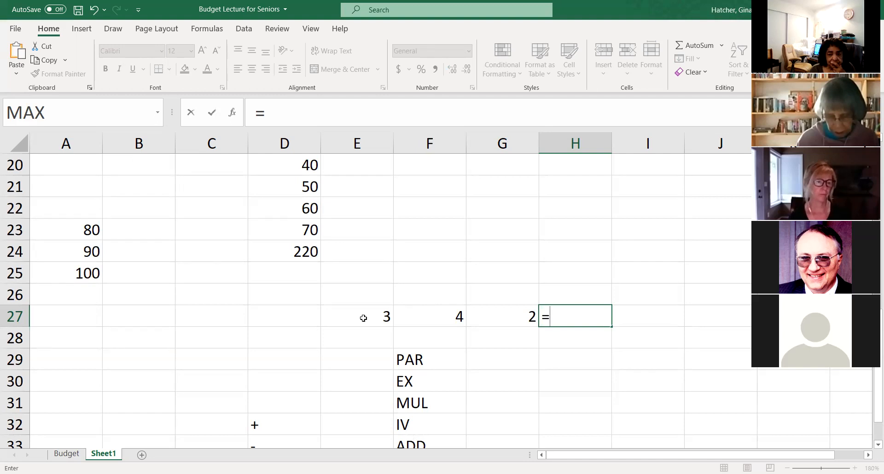
left_click(367, 319)
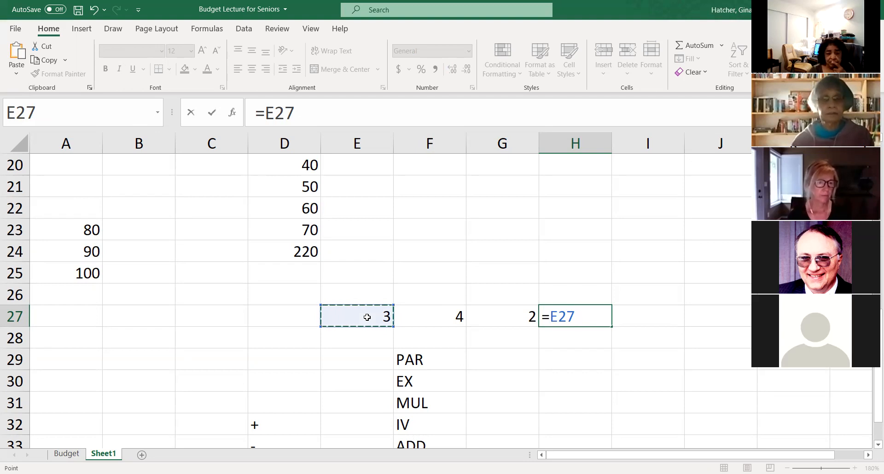
type("++")
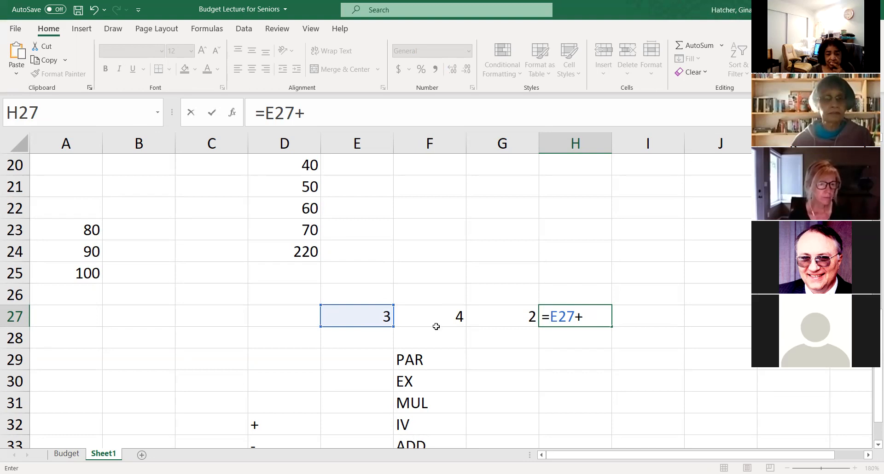
left_click(427, 319)
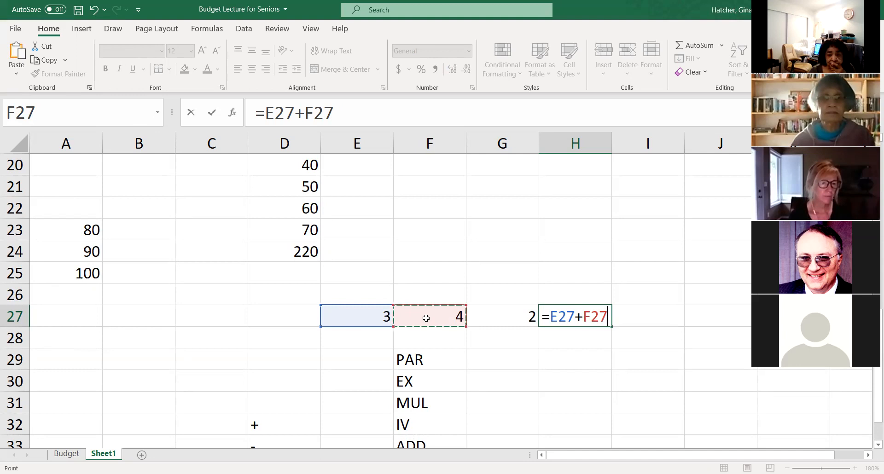
type("*")
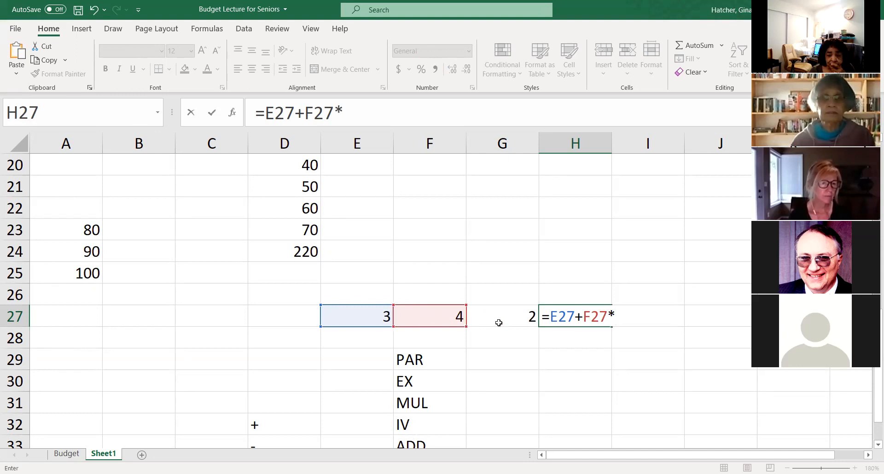
left_click(500, 322)
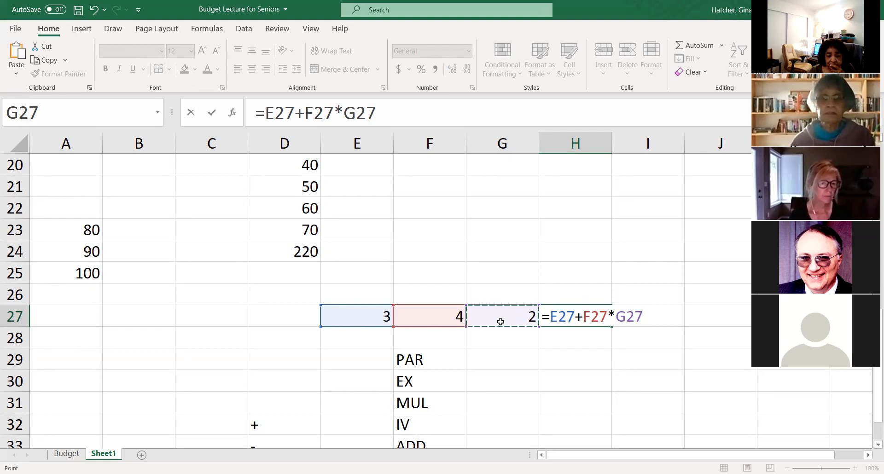
key("Return")
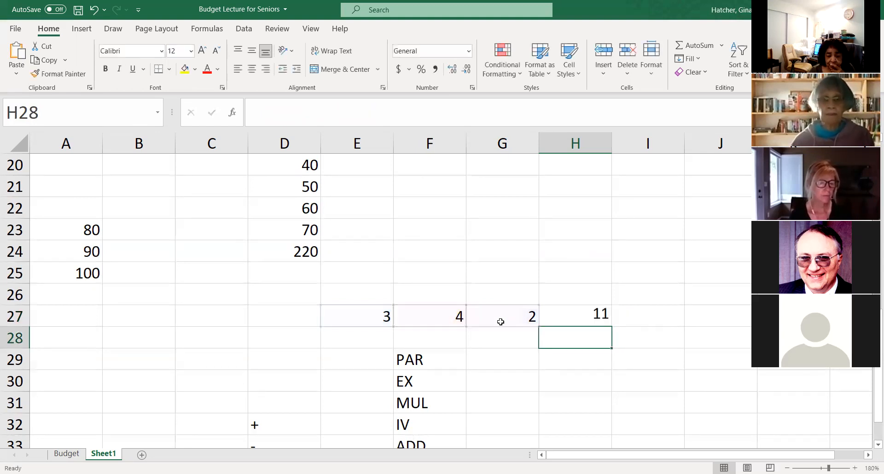
scroll(568, 378, "up", 2)
scroll(568, 379, "down", 2)
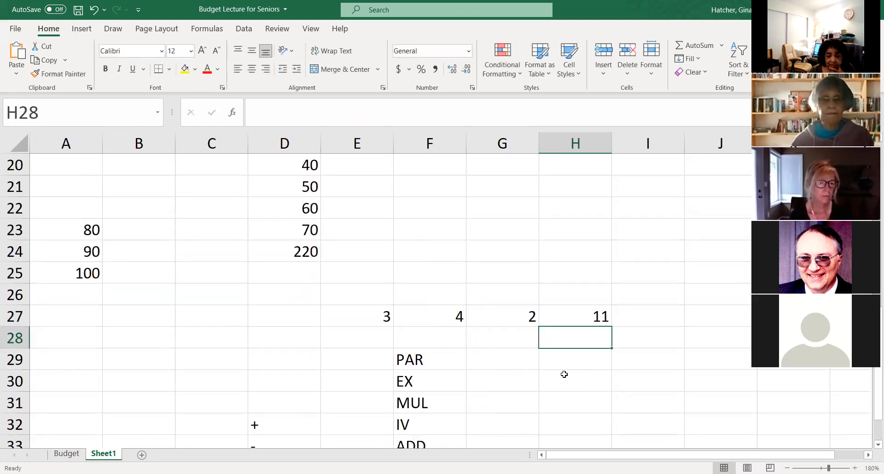
- Enclose the addition in H27's formula in parentheses so it reads =(E27+F27)*G27, and check the formula
left_click(580, 315)
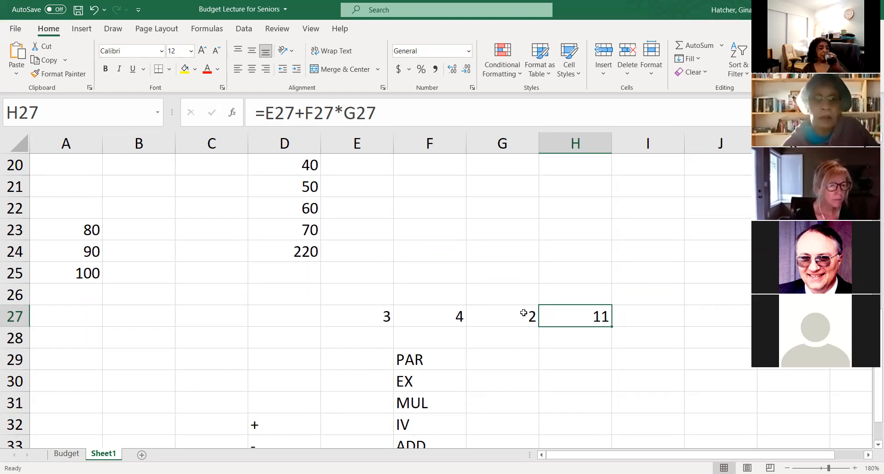
left_click(267, 113)
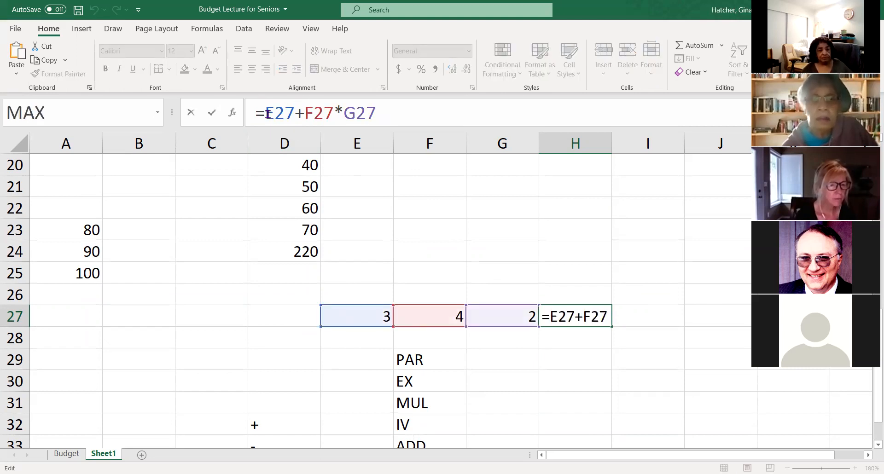
type("(")
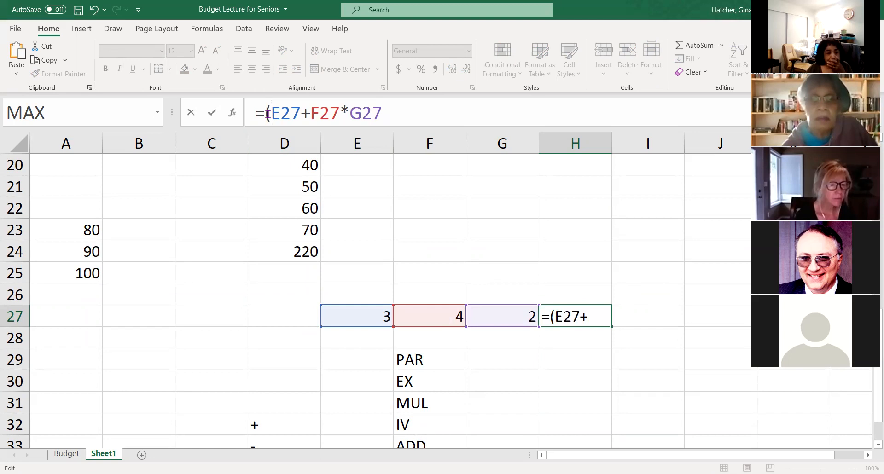
key("Right")
key("Right")
key("Right")
key("Right")
key("Right")
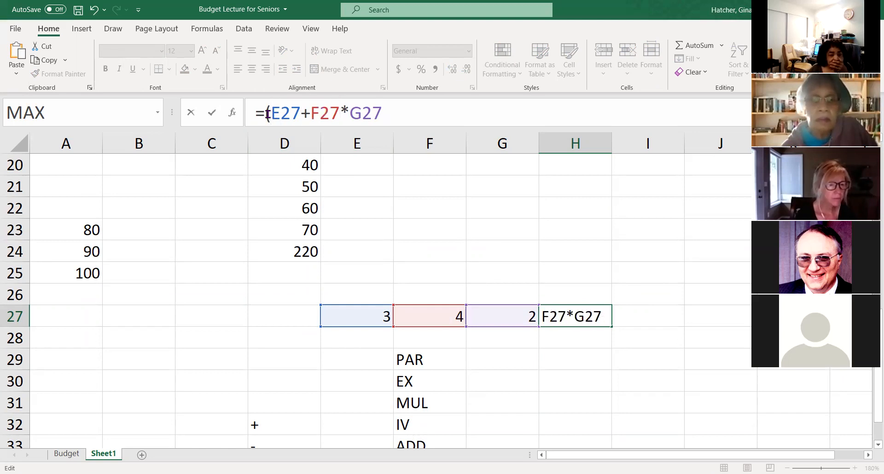
type(")")
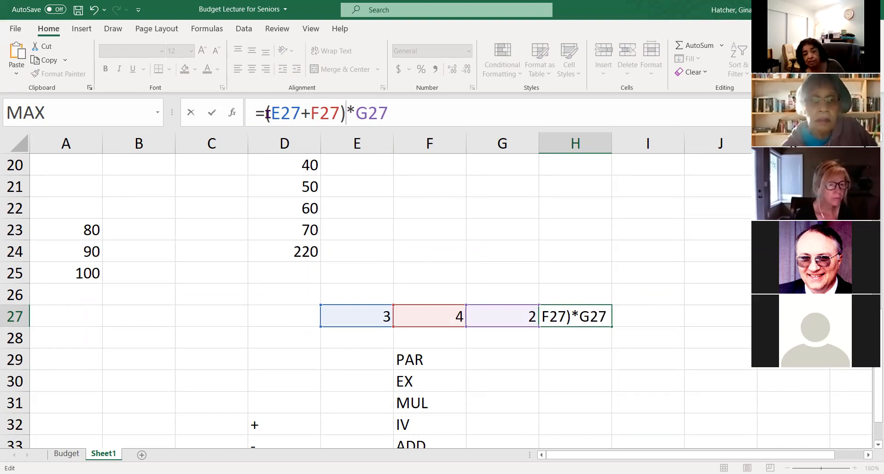
key("Return")
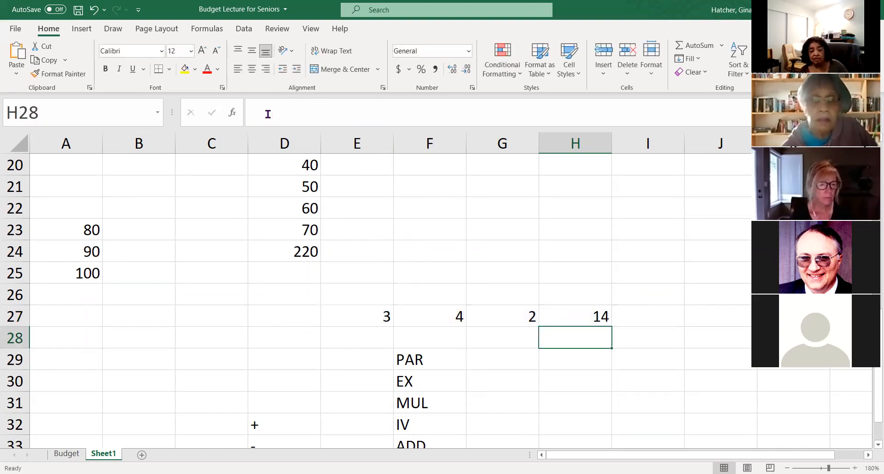
left_click(576, 316)
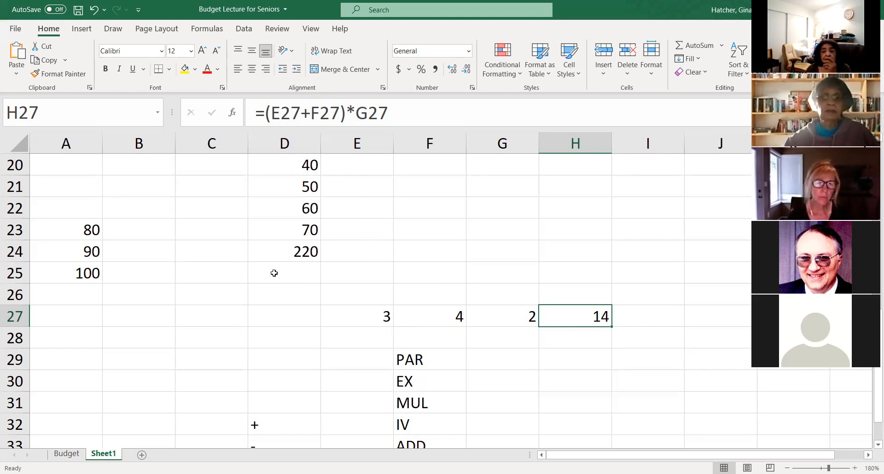
- Replace D24's cell-by-cell addition with an AutoSum formula, =SUM(D20:D23), and check the formula
scroll(277, 271, "down", 1)
scroll(291, 270, "up", 4)
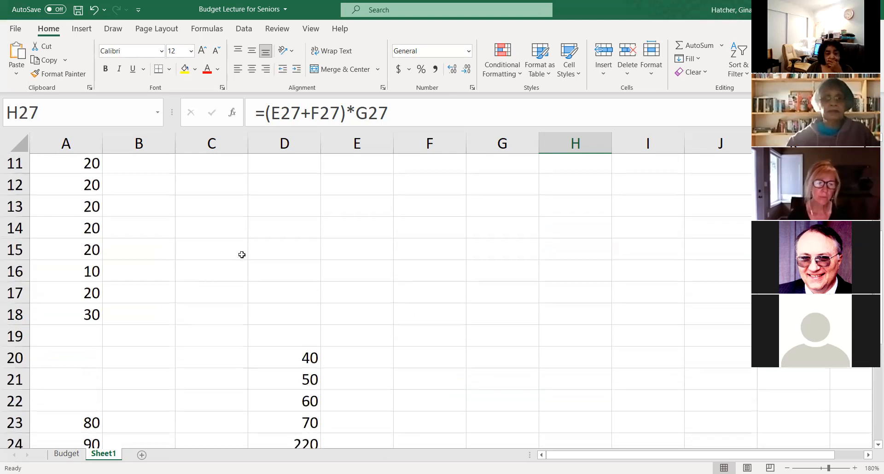
scroll(255, 271, "down", 1)
left_click(304, 386)
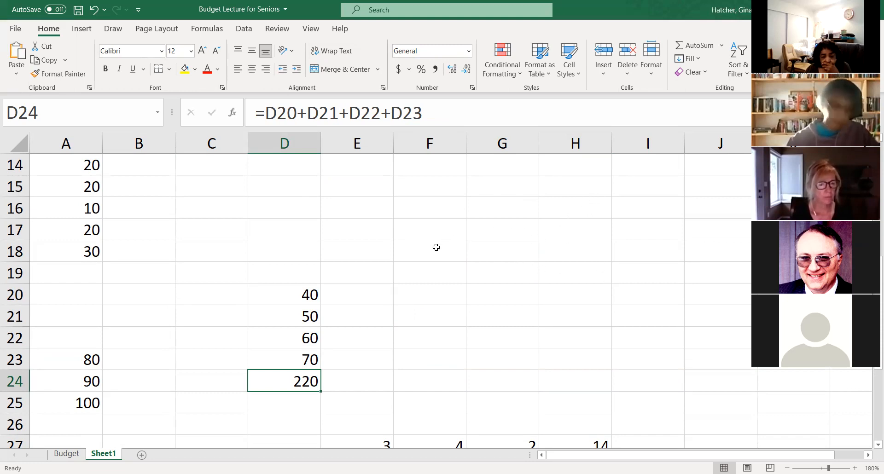
scroll(382, 272, "down", 1)
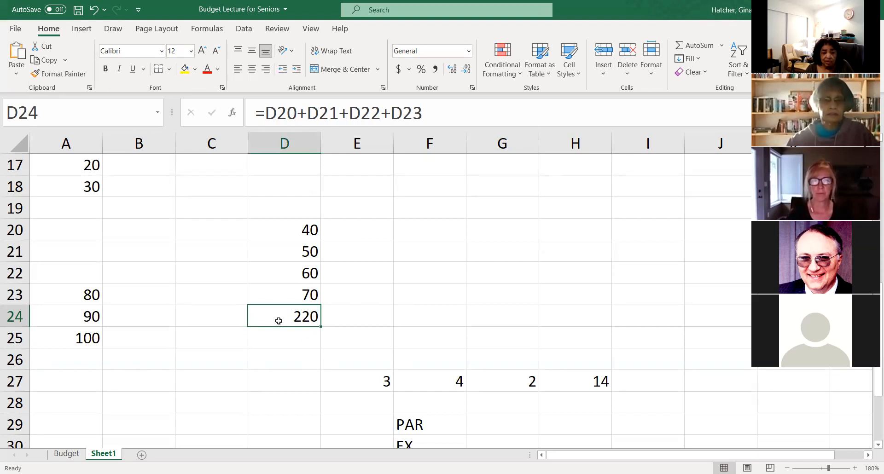
key("Delete")
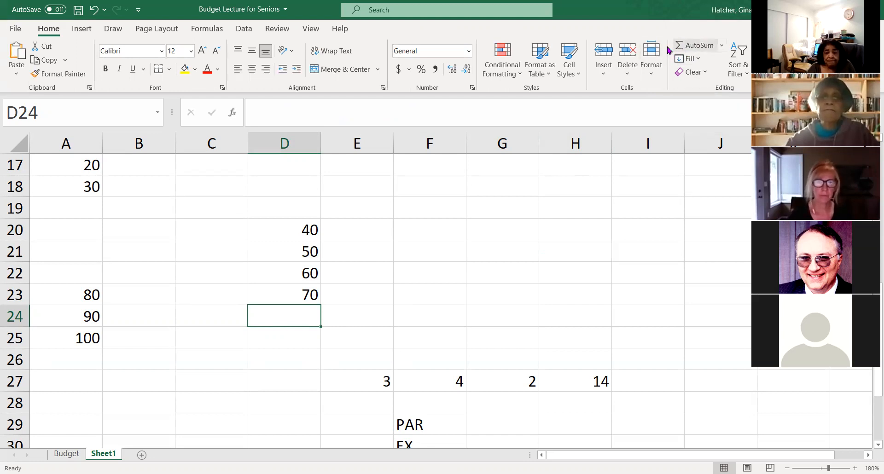
left_click(699, 46)
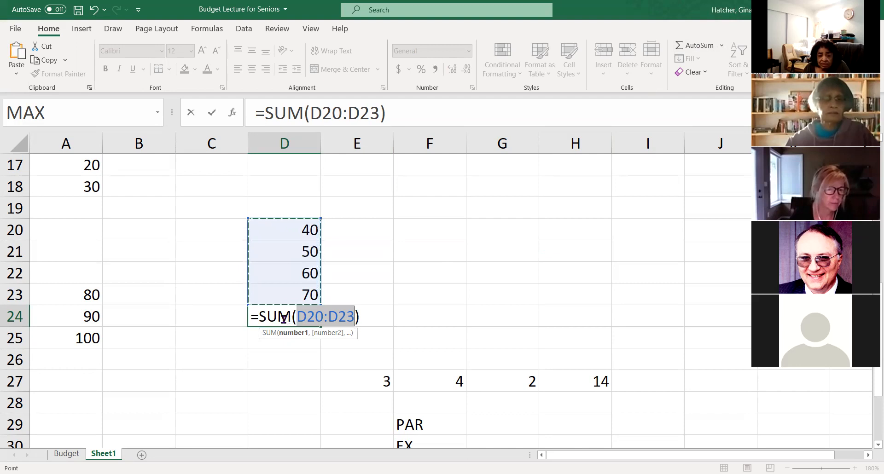
key("Return")
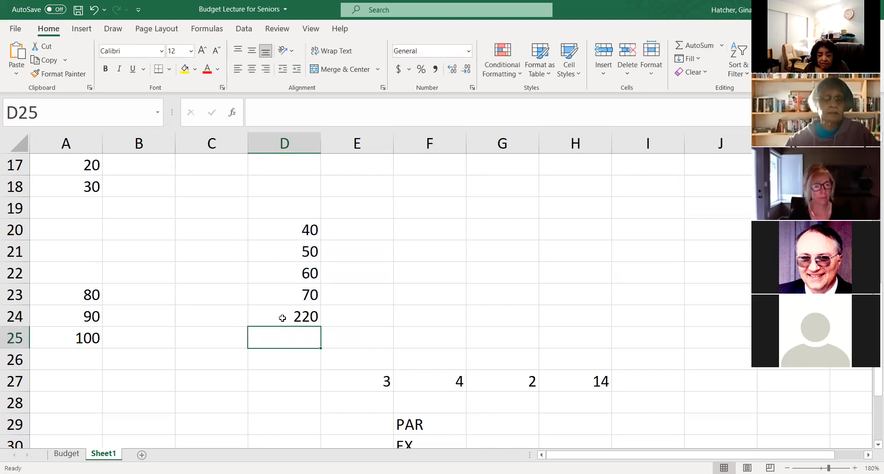
left_click(282, 319)
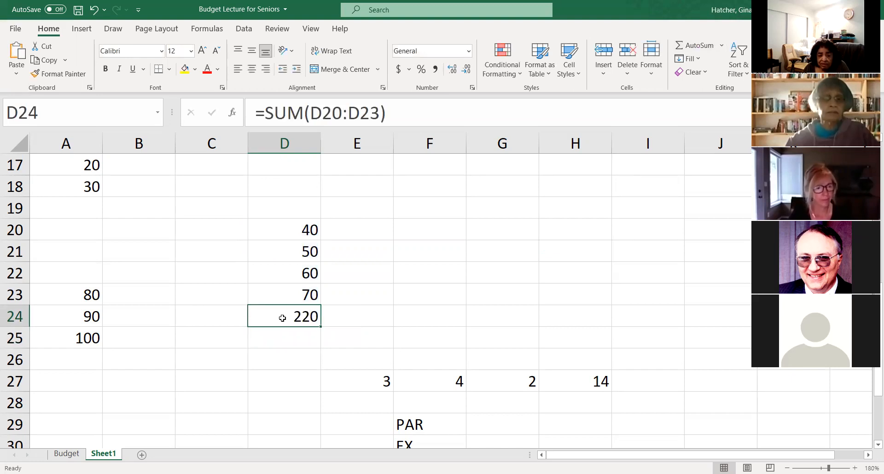
- Enter =D20+D21+D22+D23 in E20 and compare it with the SUM formula in D24
left_click(359, 229)
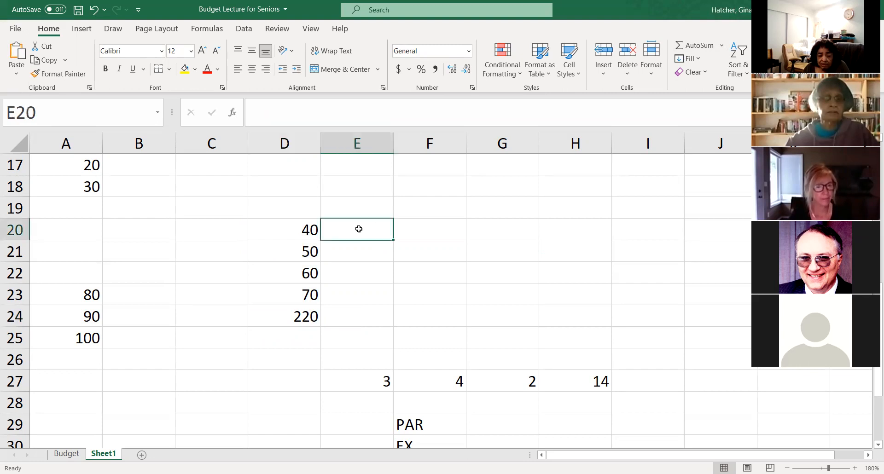
type("=")
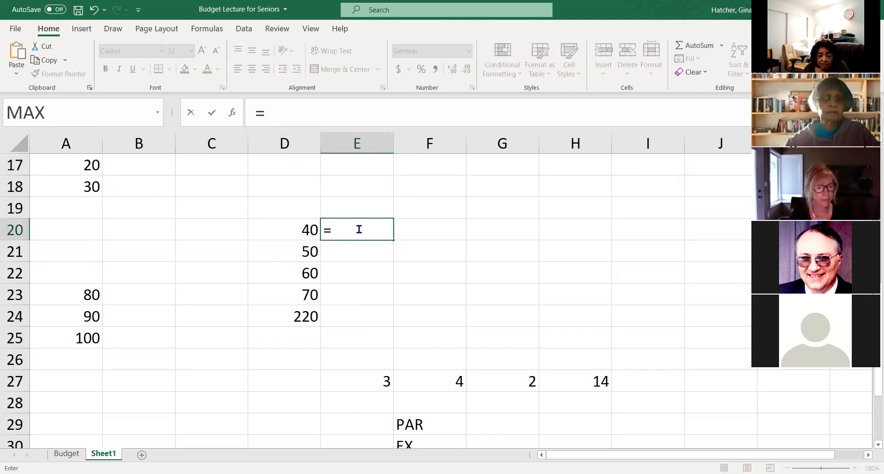
left_click(296, 234)
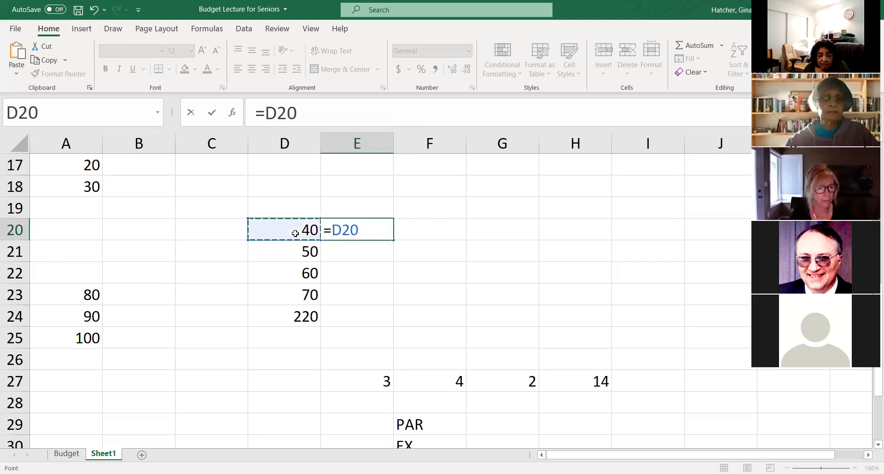
type("+")
left_click(308, 252)
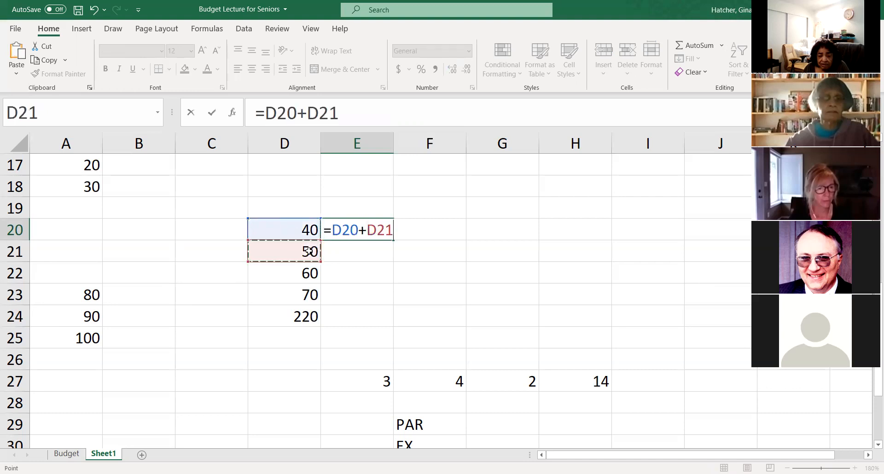
type("+")
left_click(303, 275)
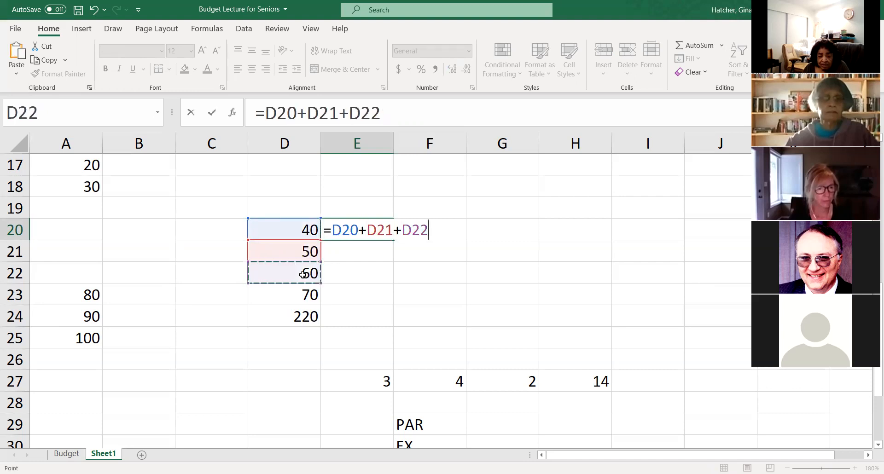
type("+")
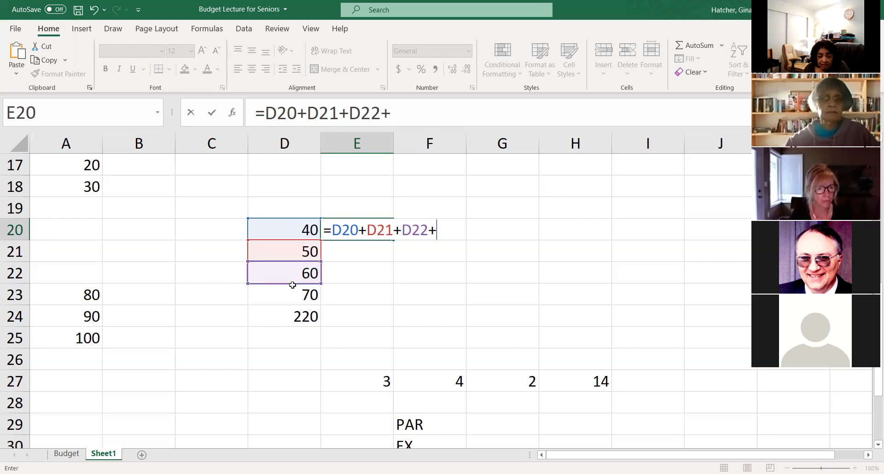
left_click(293, 293)
key("Return")
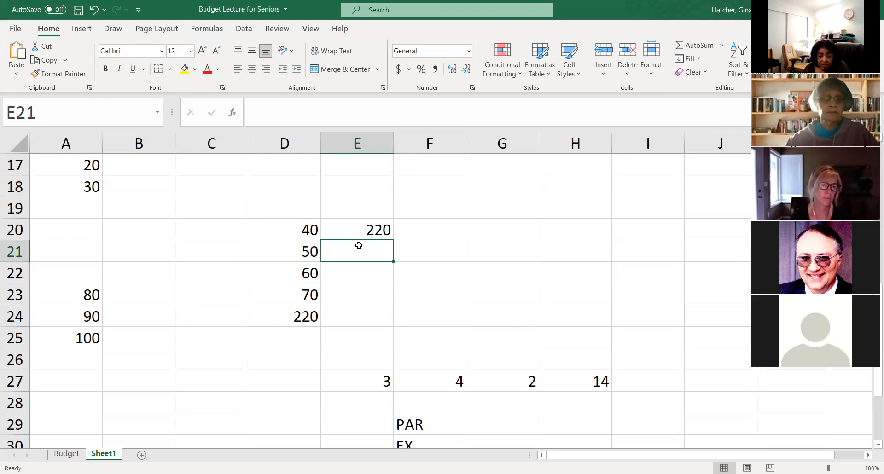
left_click(305, 320)
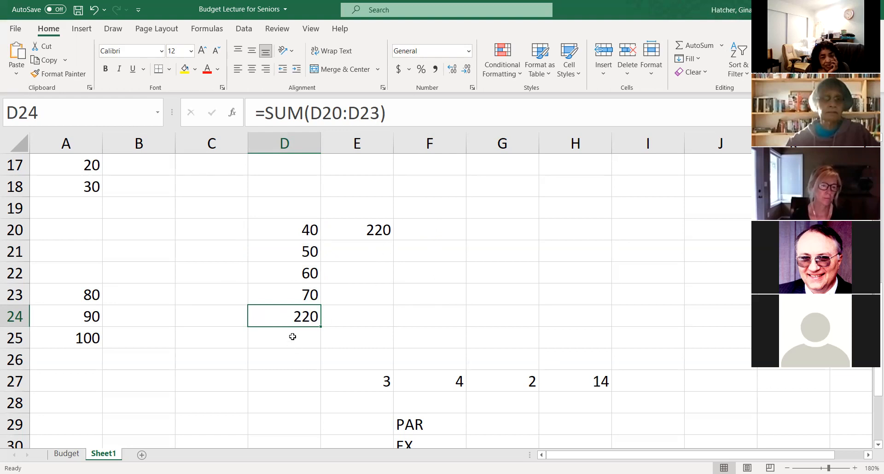
left_click_drag(295, 328, 297, 330)
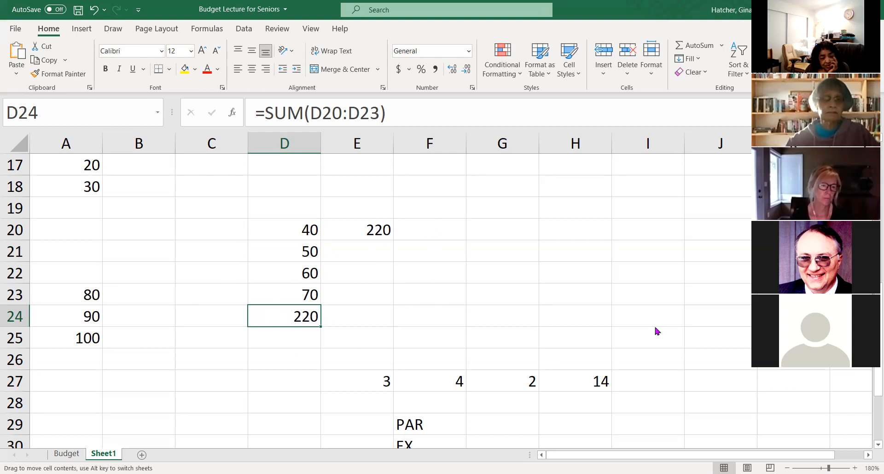
- Move the SUM formula from D24 to I24, and use AutoSum on the selected range D20:D24 to total the column in D24
left_click_drag(658, 331, 657, 331)
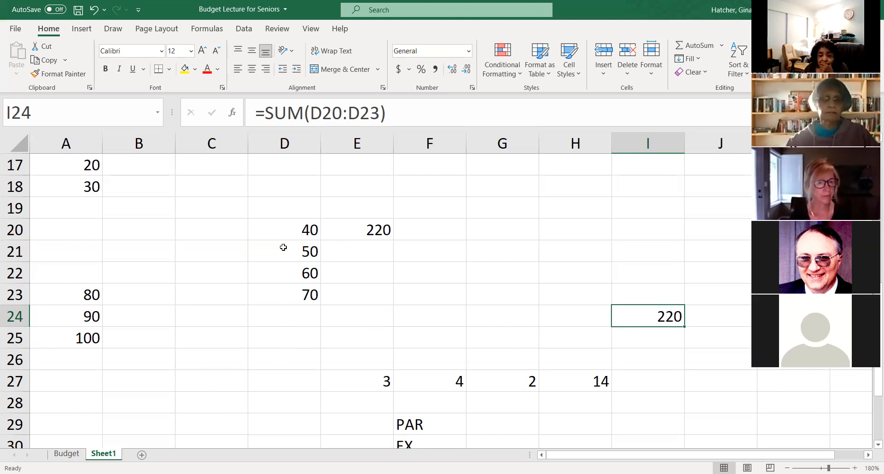
left_click_drag(287, 225, 287, 317)
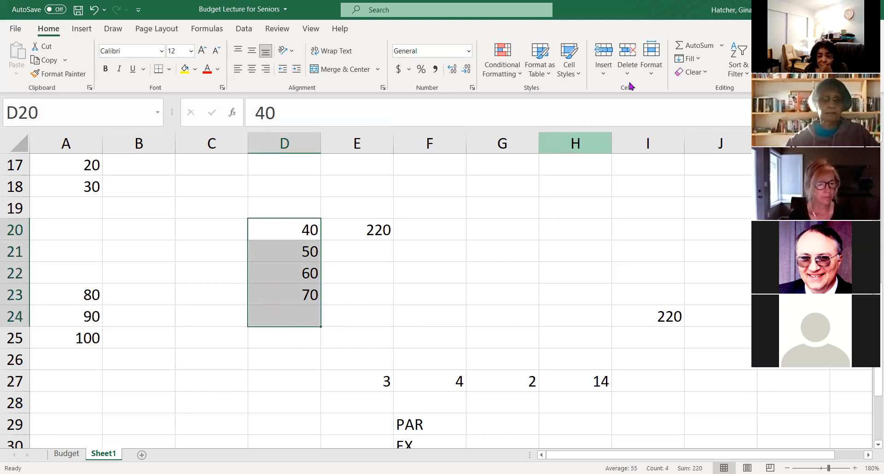
left_click(696, 46)
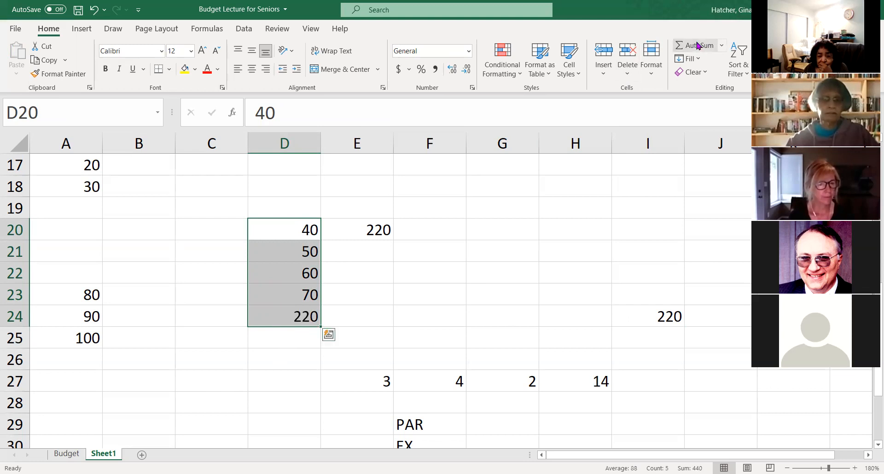
left_click(302, 319)
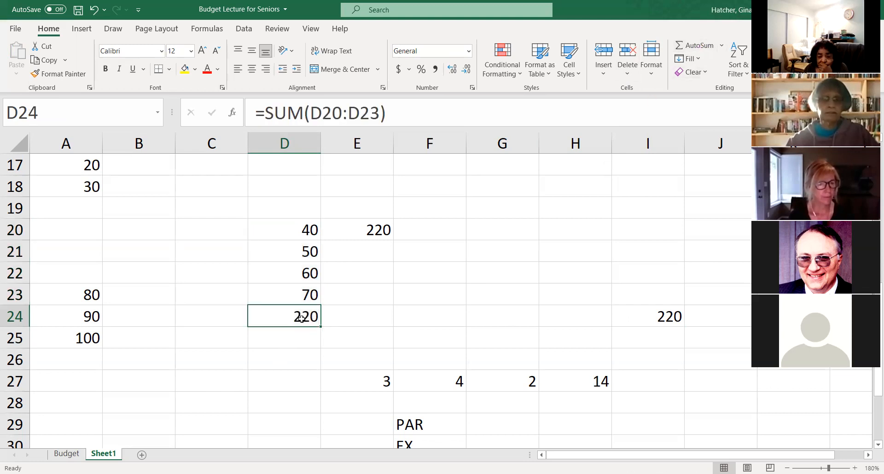
- Clear D24 and re-enter its total as =SUM(D20:D23), starting AutoSum from the empty cell
key("BackSpace")
left_click(382, 329)
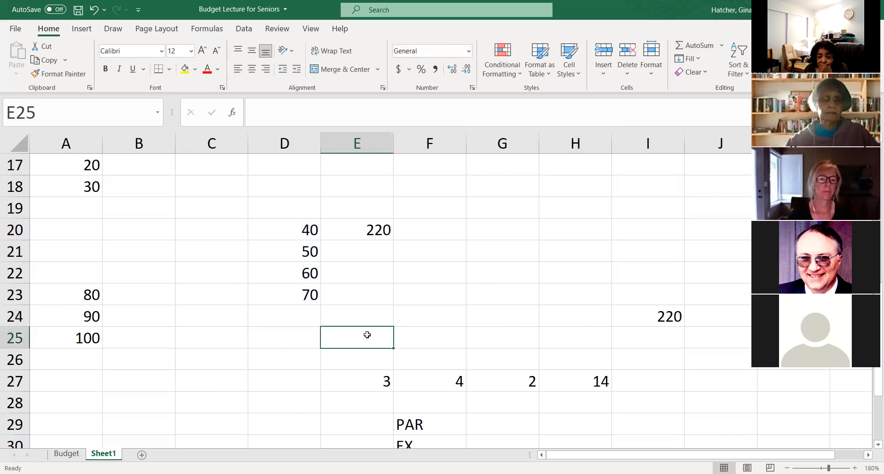
left_click(297, 318)
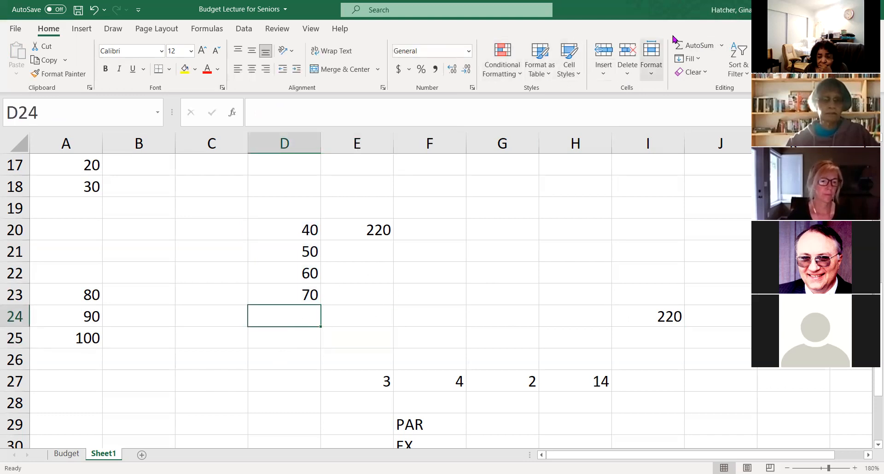
left_click(686, 47)
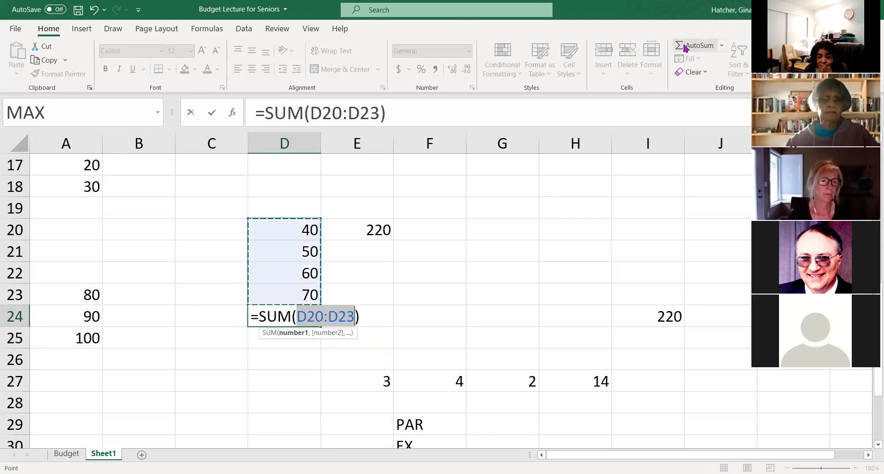
key("Return")
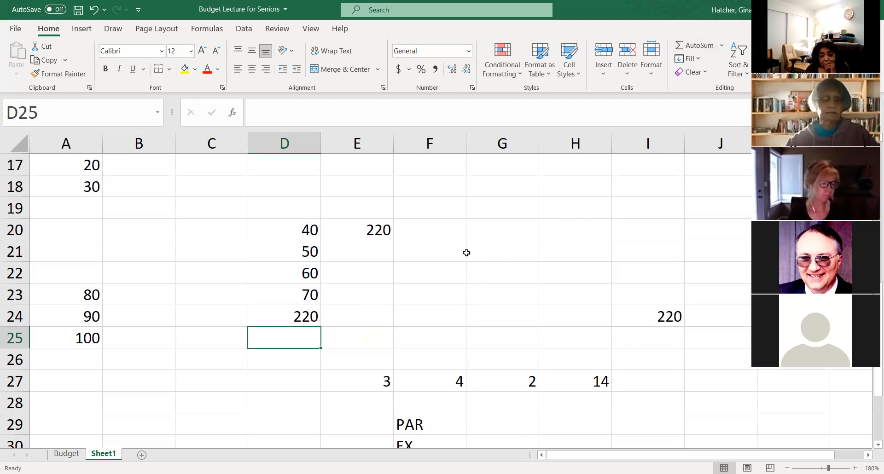
- Clear the value in D23 and check the SUM formula in D24 against the emptied cell
left_click(305, 296)
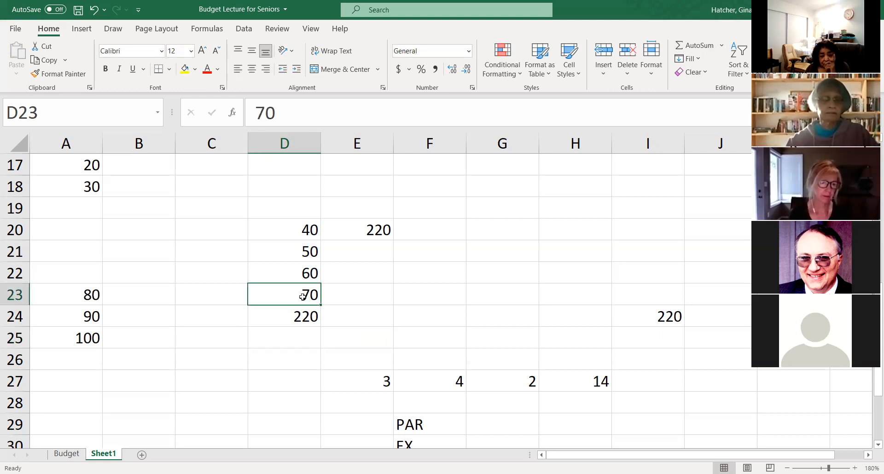
key("Delete")
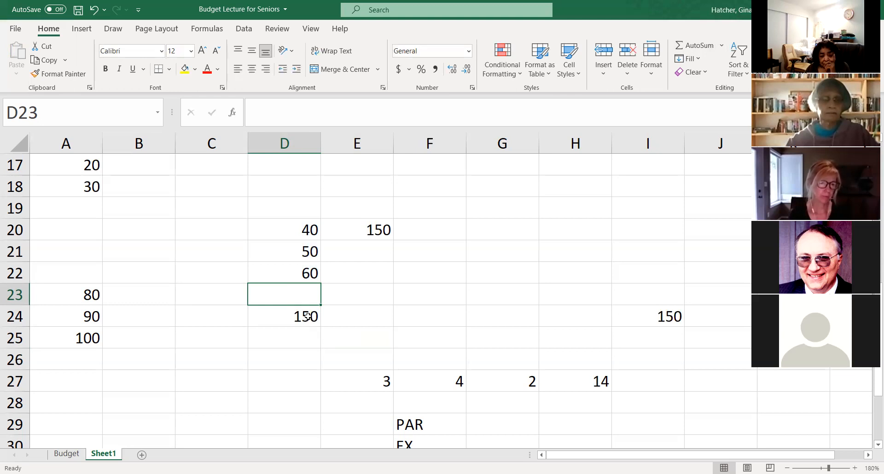
left_click(307, 316)
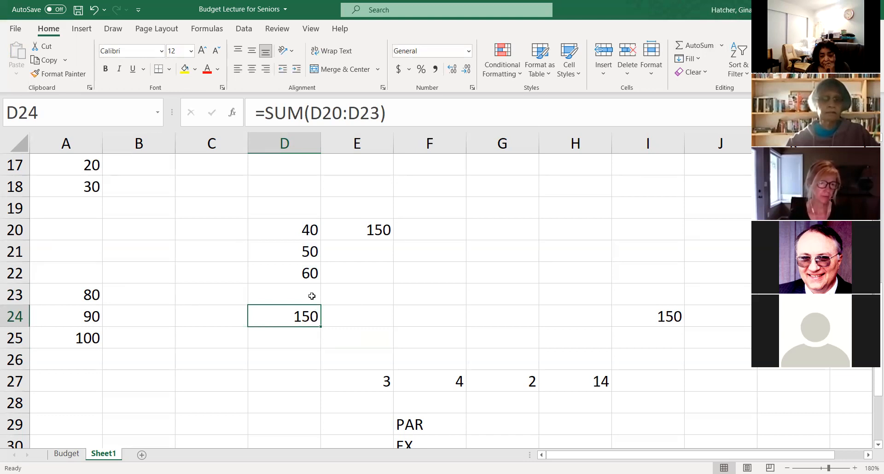
left_click(312, 296)
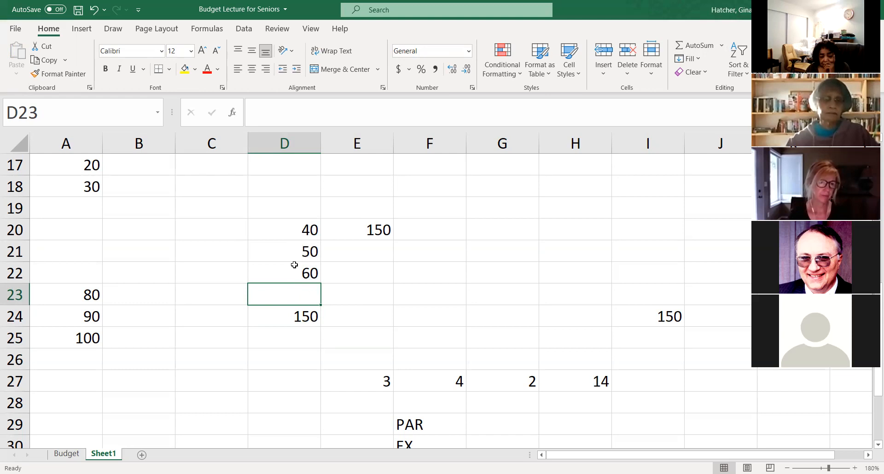
left_click(303, 320)
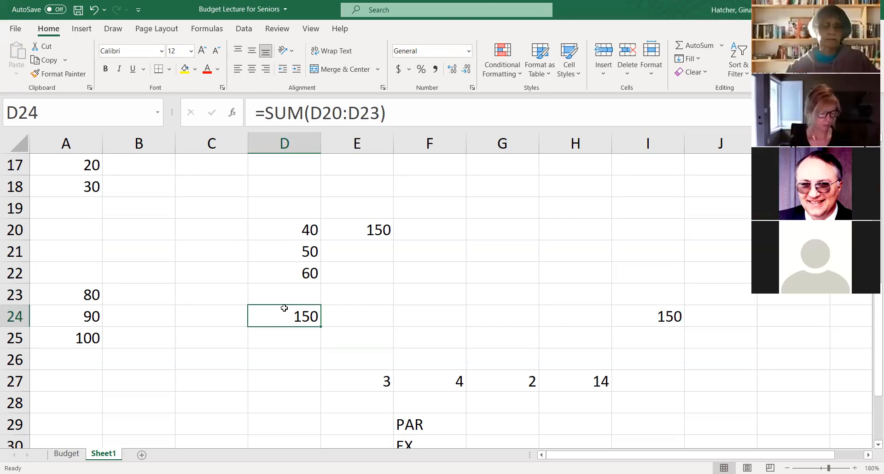
- Move the SUM formula from D24 up into D23, dismiss the warning, and clear the addition formula in E20
left_click_drag(284, 308, 285, 294)
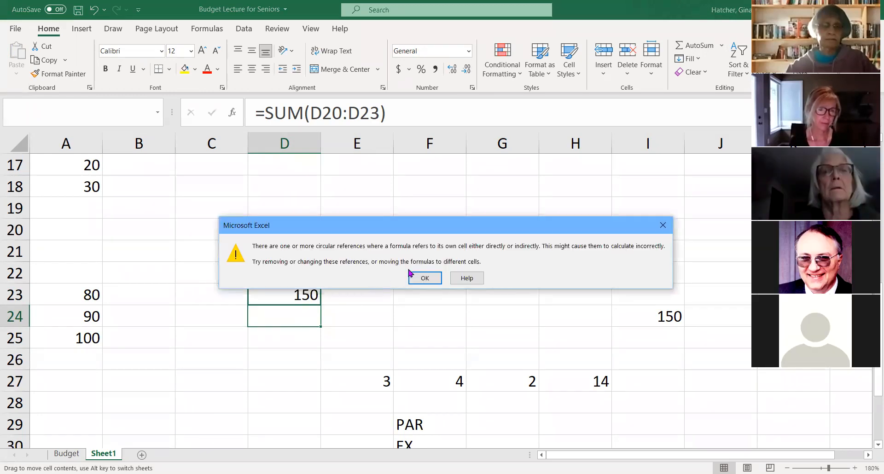
left_click(425, 278)
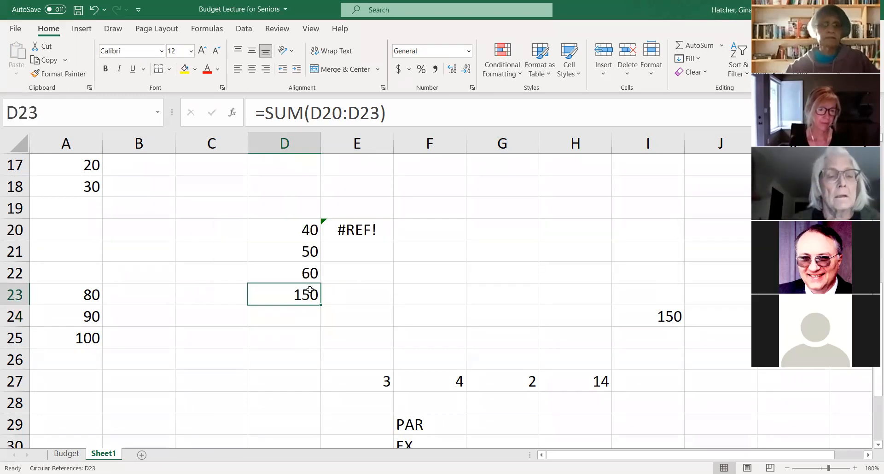
left_click(358, 230)
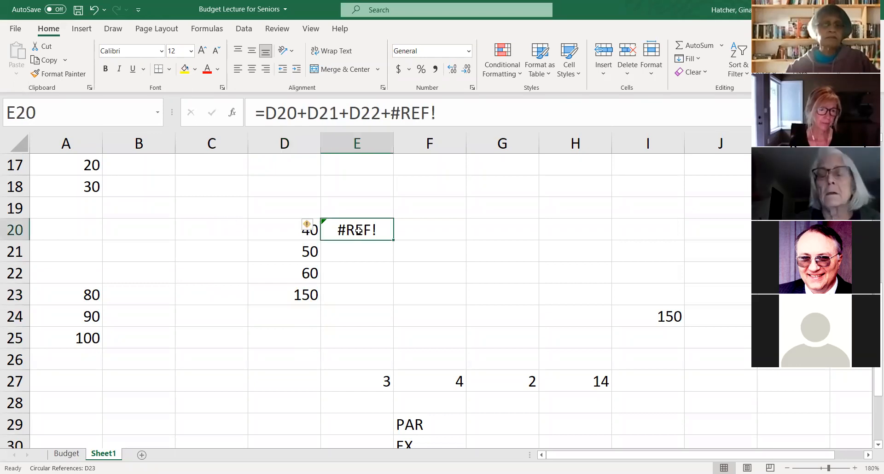
key("Delete")
scroll(322, 262, "up", 3)
scroll(322, 276, "down", 2)
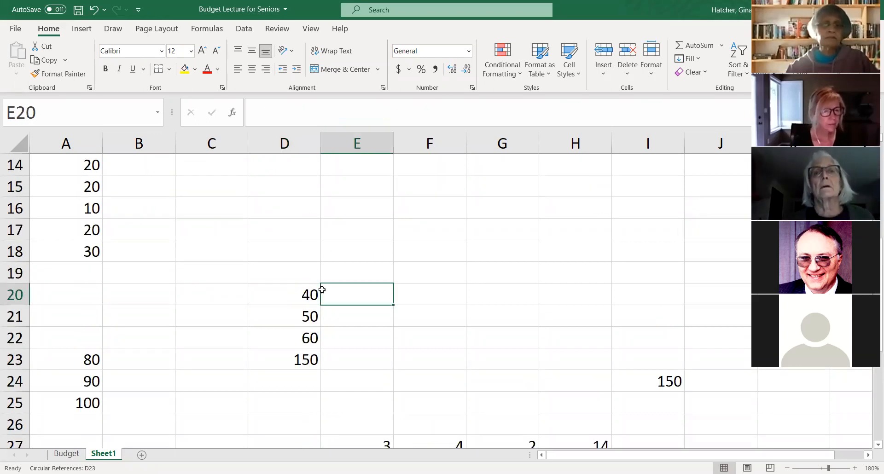
scroll(327, 291, "down", 1)
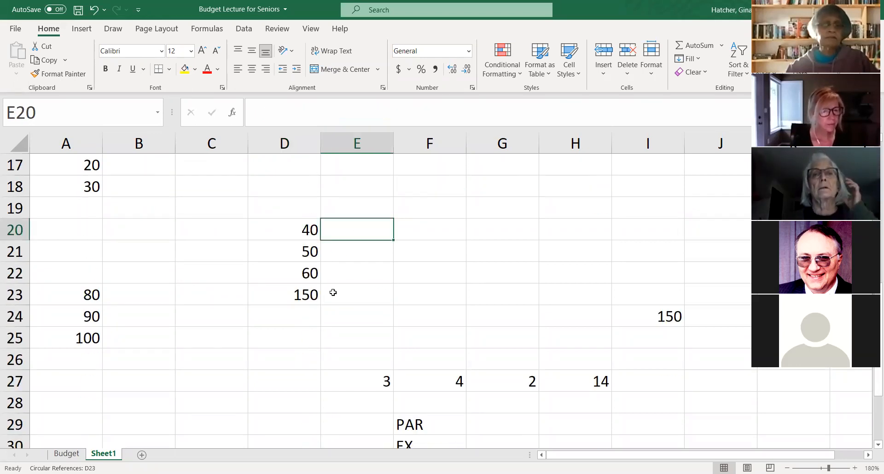
- Move the SUM formula from D23 back down to D24 and enter 0 in D23
left_click(304, 296)
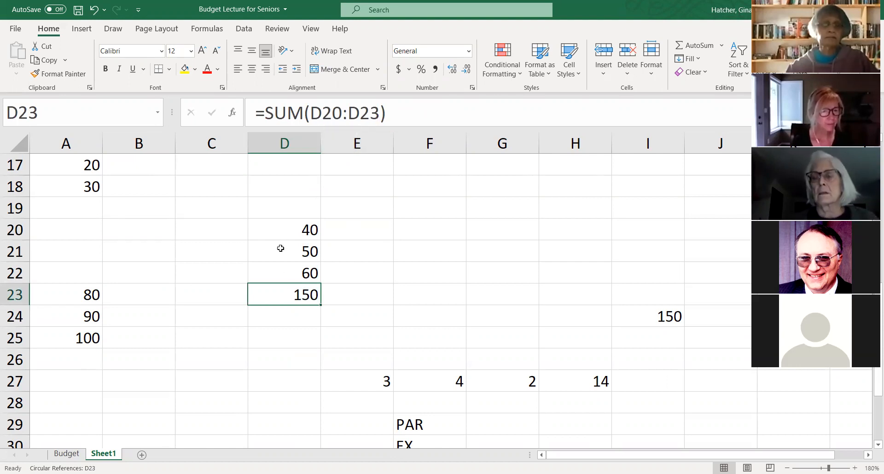
left_click_drag(298, 305, 296, 315)
left_click(305, 299)
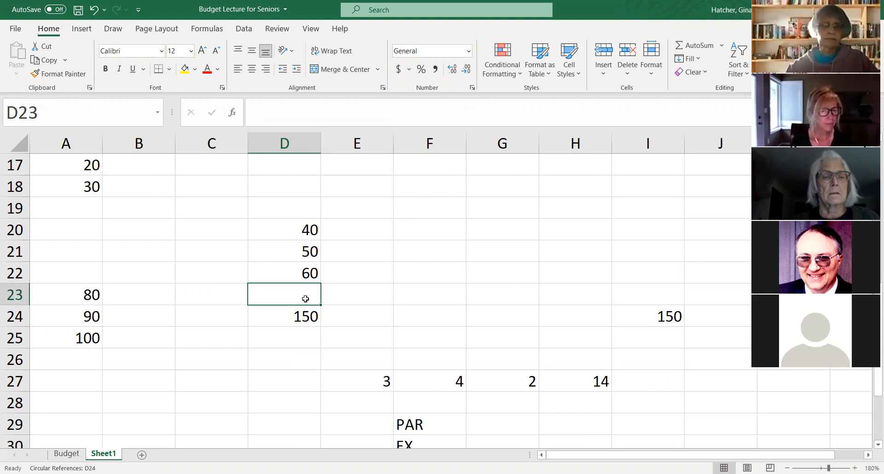
type("0")
key("Return")
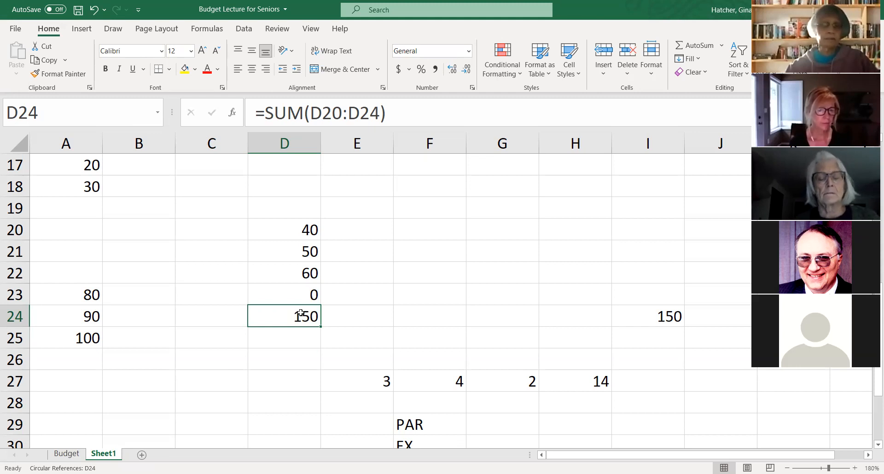
left_click(306, 295)
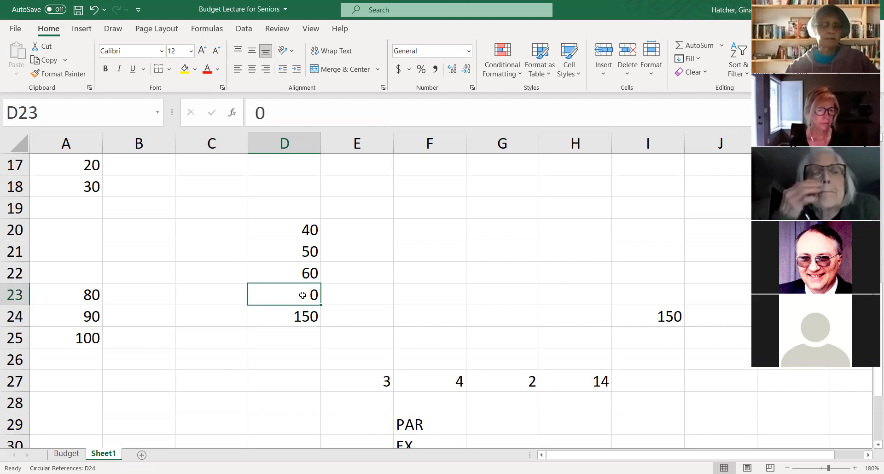
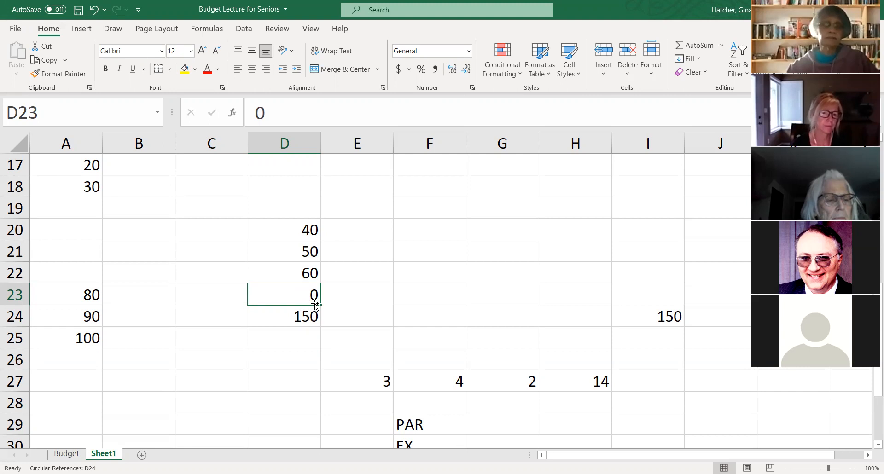
- Clear the SUM formula from D24, leaving the values in D20:D23 in place
scroll(310, 302, "down", 1)
scroll(310, 302, "up", 1)
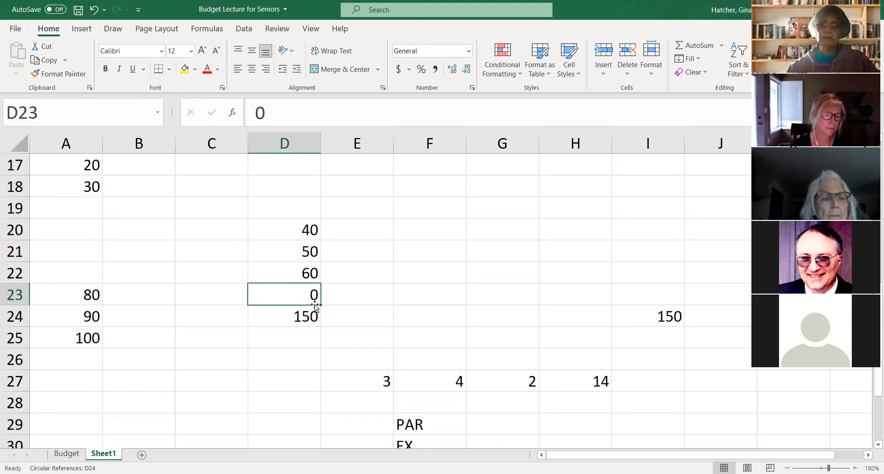
left_click(307, 316)
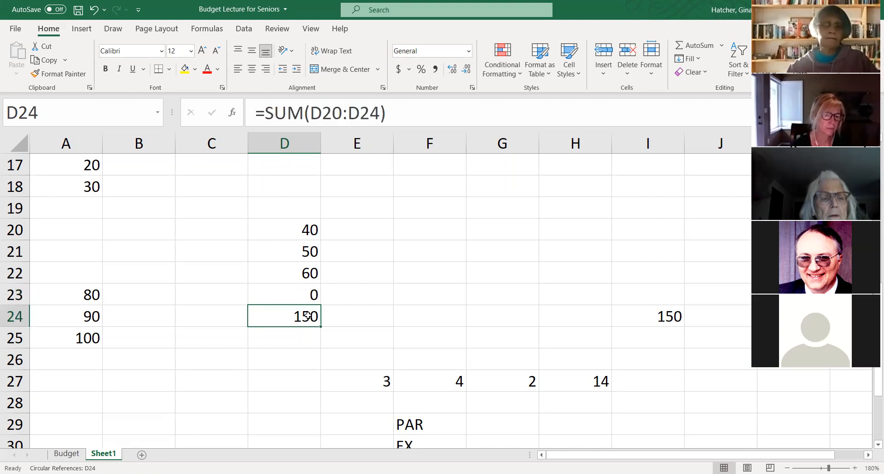
key("Delete")
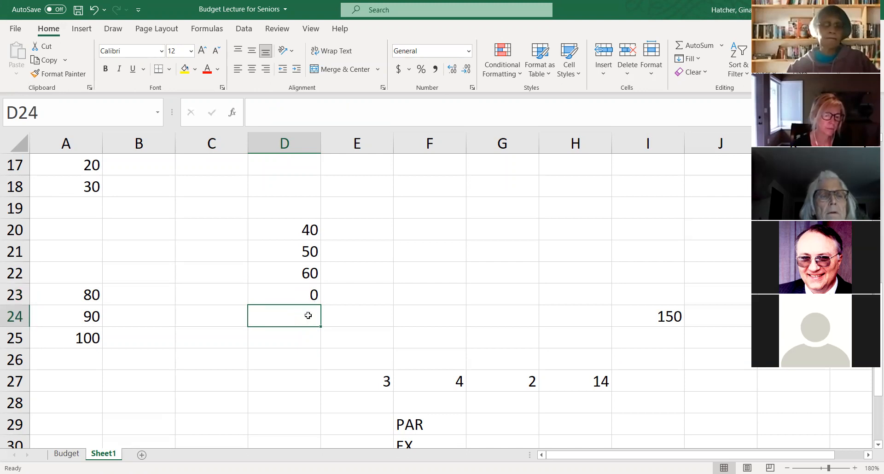
scroll(308, 315, "up", 1)
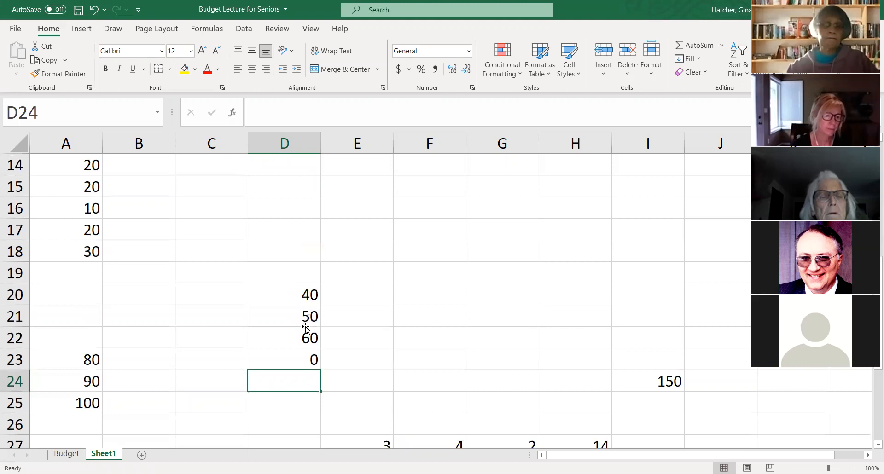
scroll(307, 317, "down", 1)
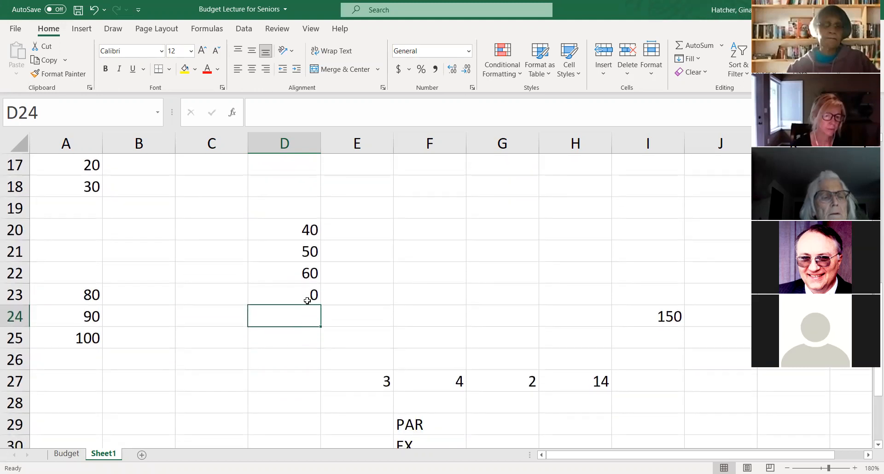
- Use AutoSum on the range D17:D26 to put a total in D26, and check the resulting formula
left_click(299, 383)
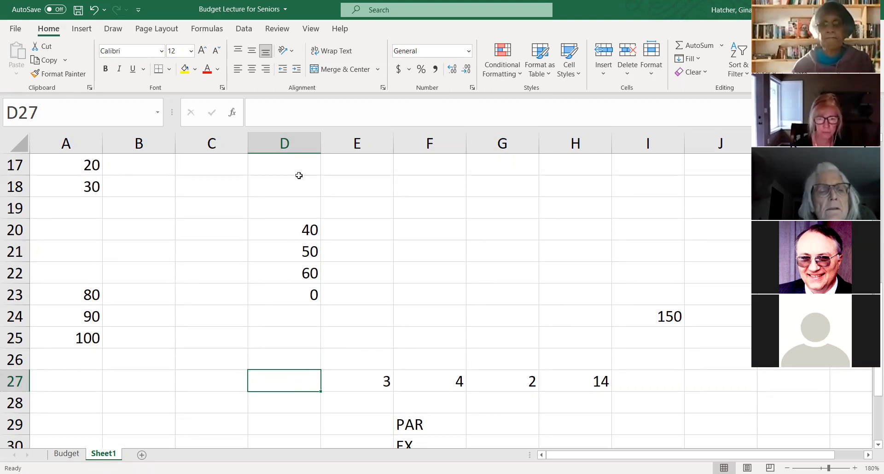
left_click_drag(302, 162, 298, 362)
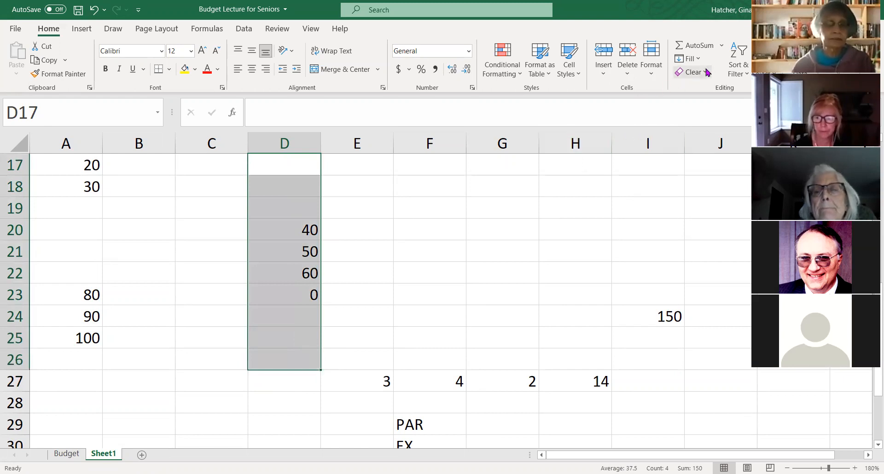
left_click(695, 45)
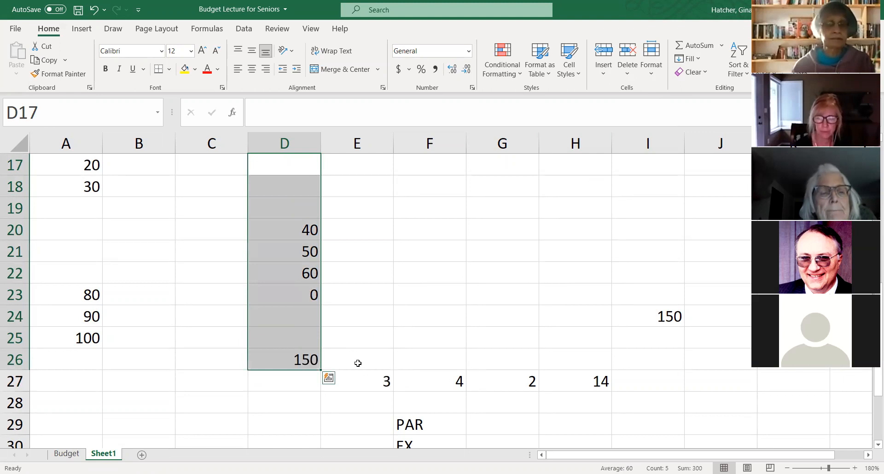
left_click(287, 359)
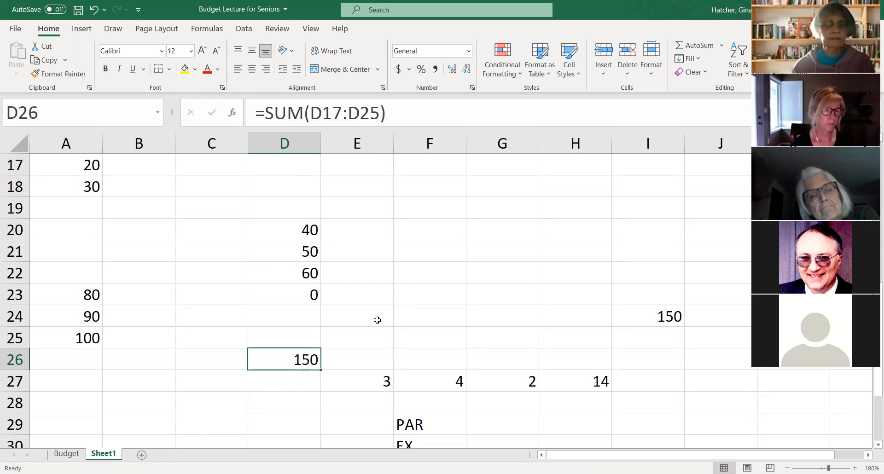
- Browse the function library's Financial, Logical, Text, Date & Time, Lookup & Reference, Math & Trig and additional function categories
scroll(408, 267, "up", 1)
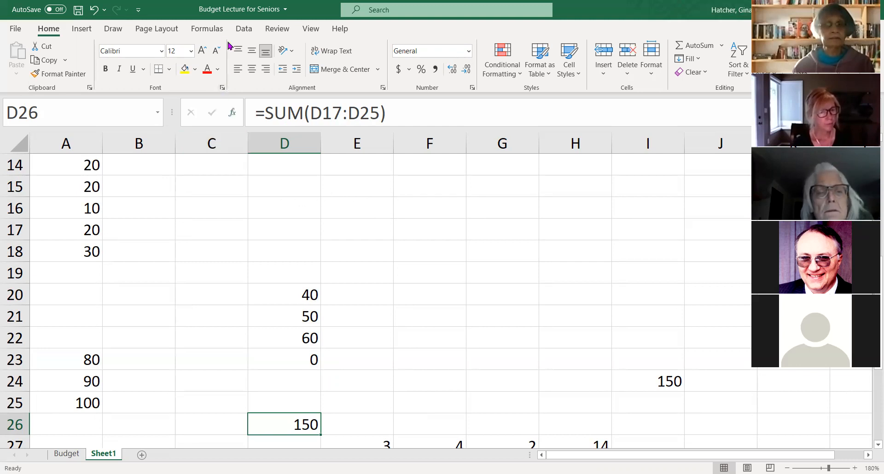
left_click(215, 31)
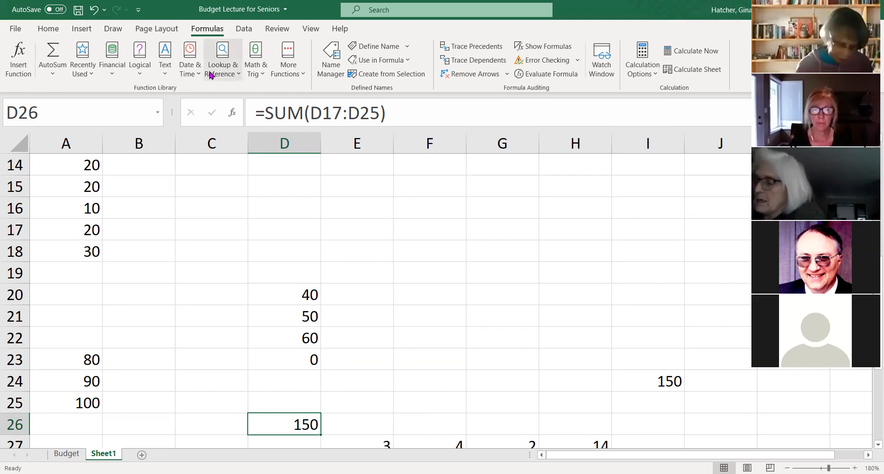
left_click(114, 78)
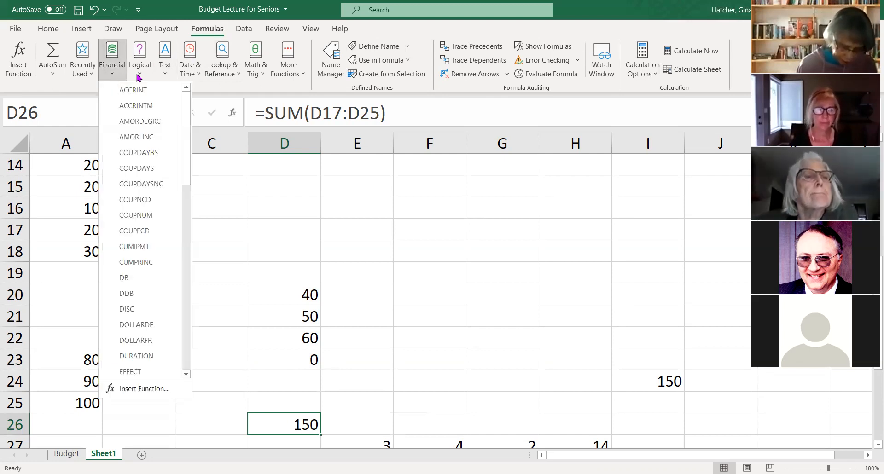
left_click(140, 77)
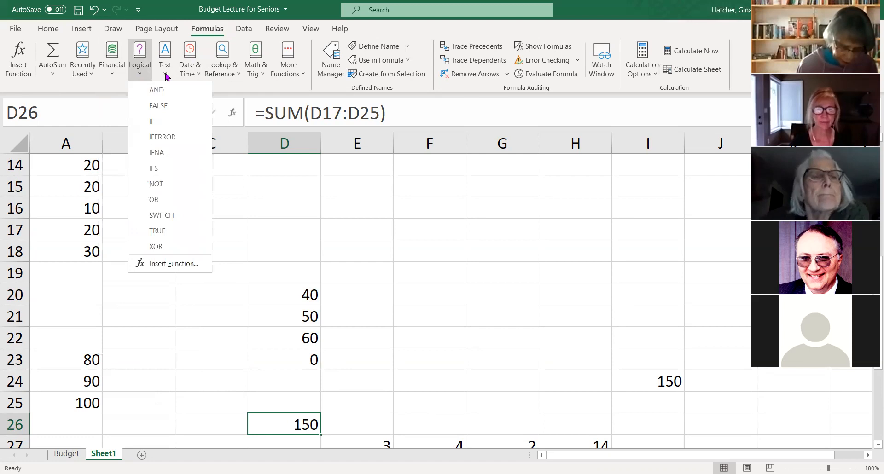
left_click(165, 76)
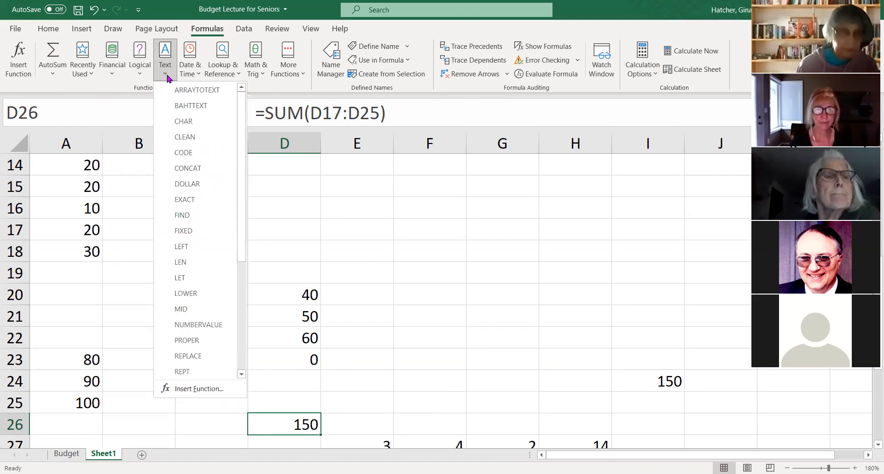
left_click(195, 72)
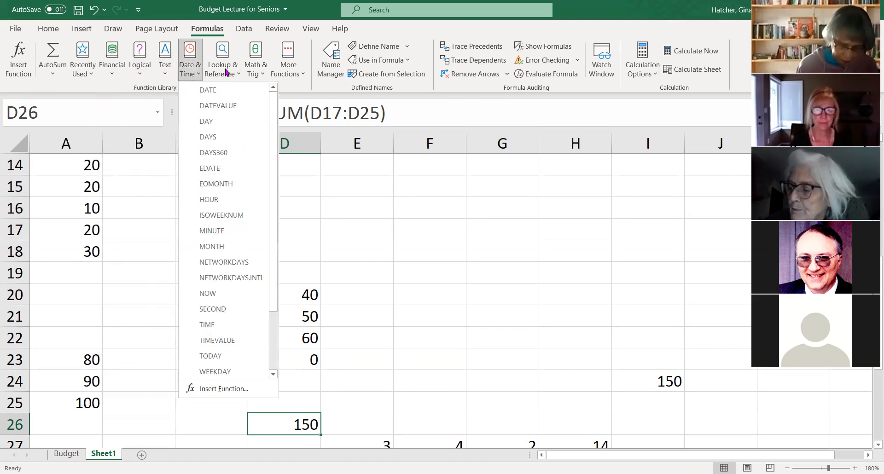
left_click(226, 71)
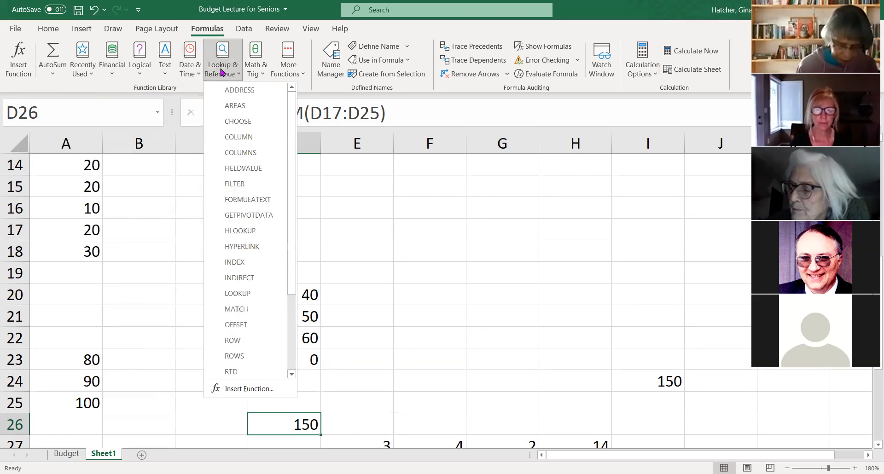
left_click(255, 75)
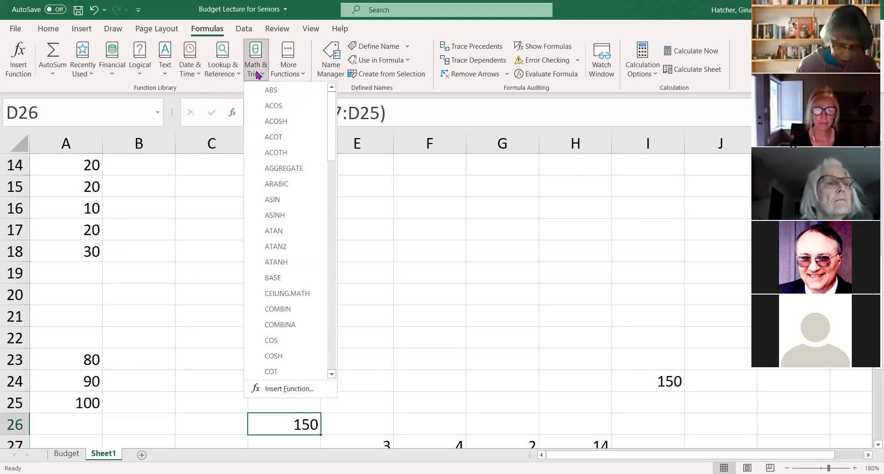
left_click(287, 74)
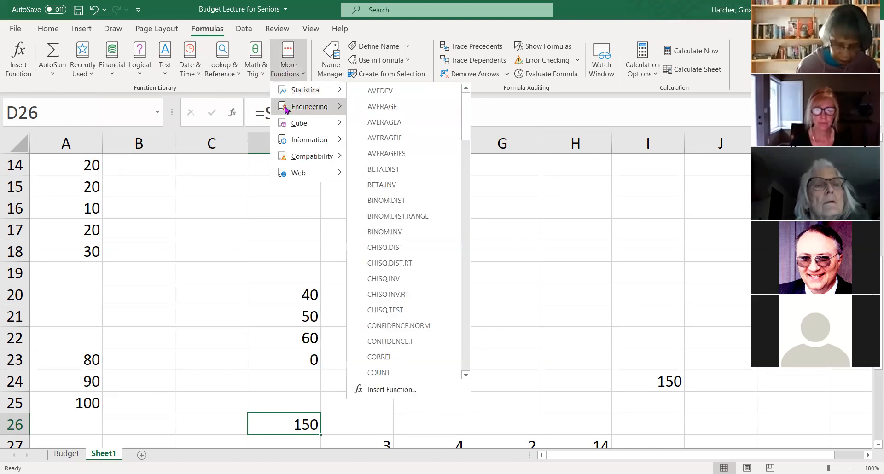
left_click(497, 238)
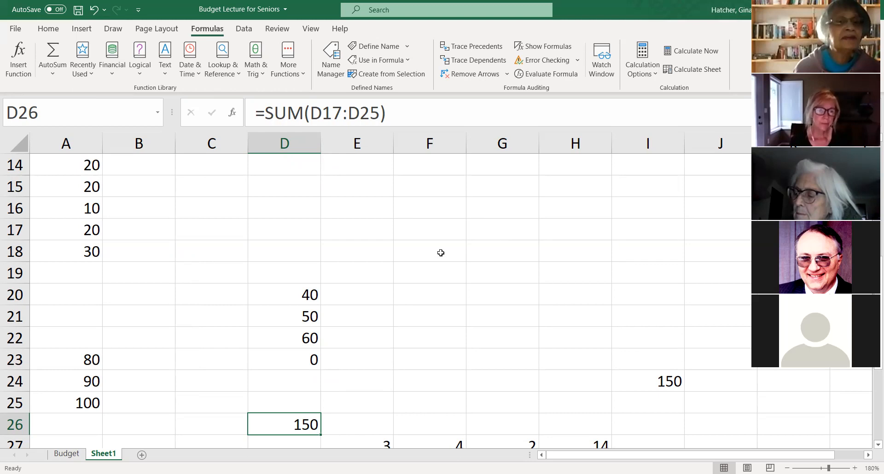
- Replace the SUM formula in D26 with the built-in Average function over D20:D25
left_click(48, 29)
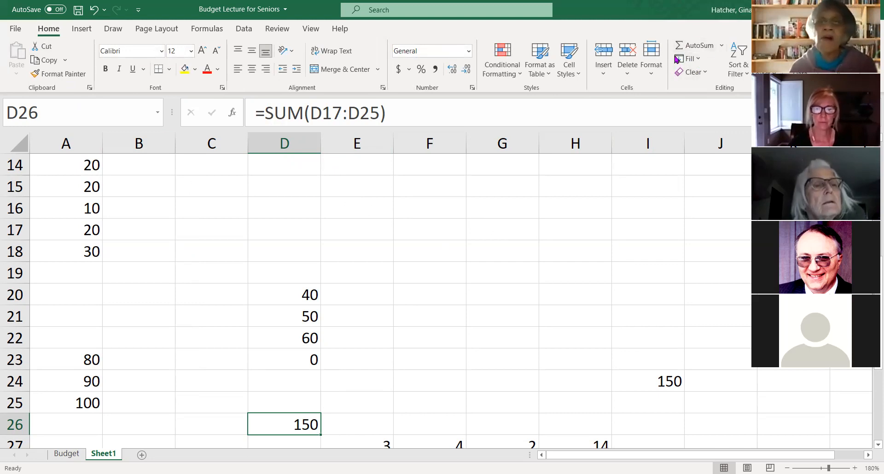
left_click(723, 46)
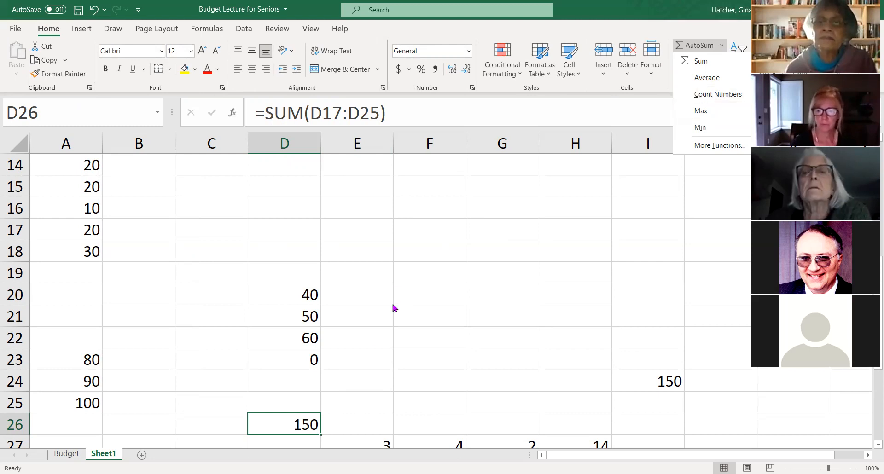
left_click(298, 429)
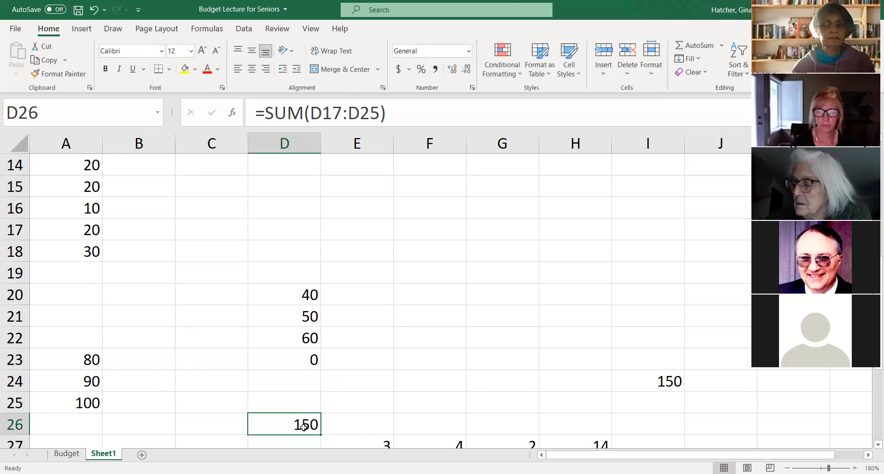
left_click(724, 46)
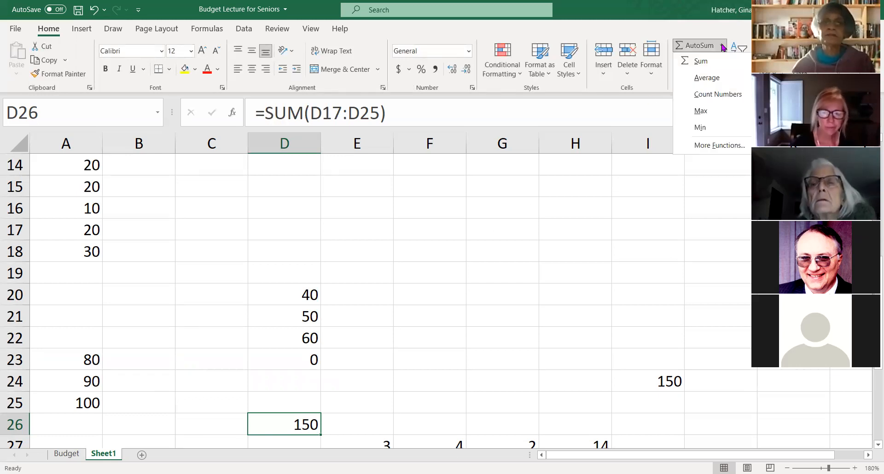
left_click(707, 78)
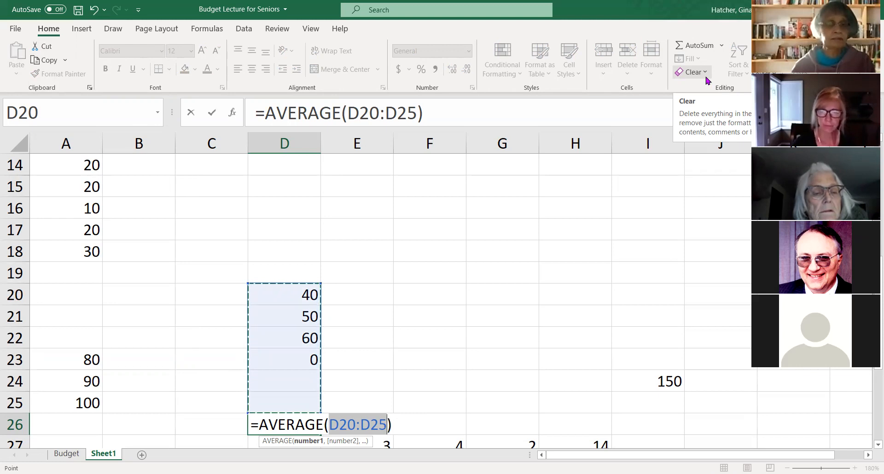
key("Return")
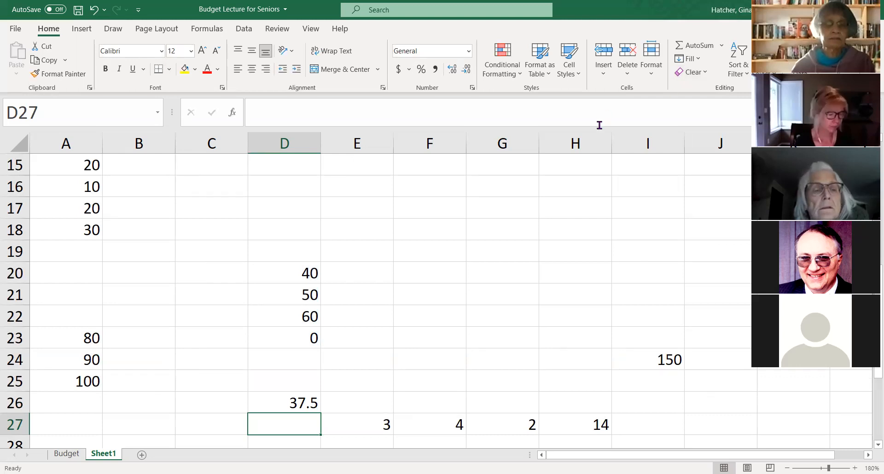
- Write a manual average formula in E26 as =E20+E21+E22+E23/4, keeping the cell in edit mode
left_click(354, 405)
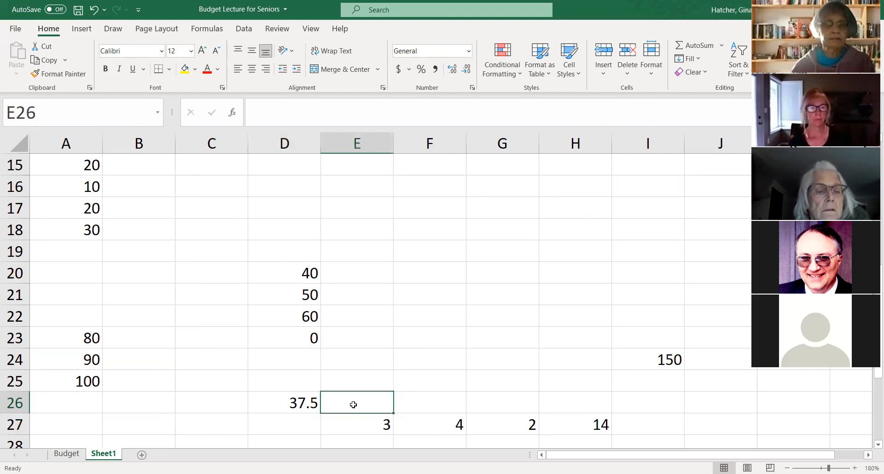
type("=")
left_click(353, 274)
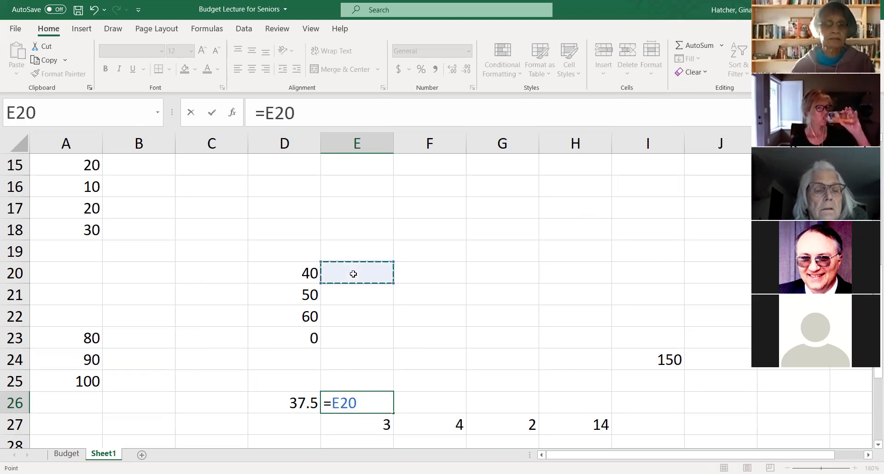
type("+")
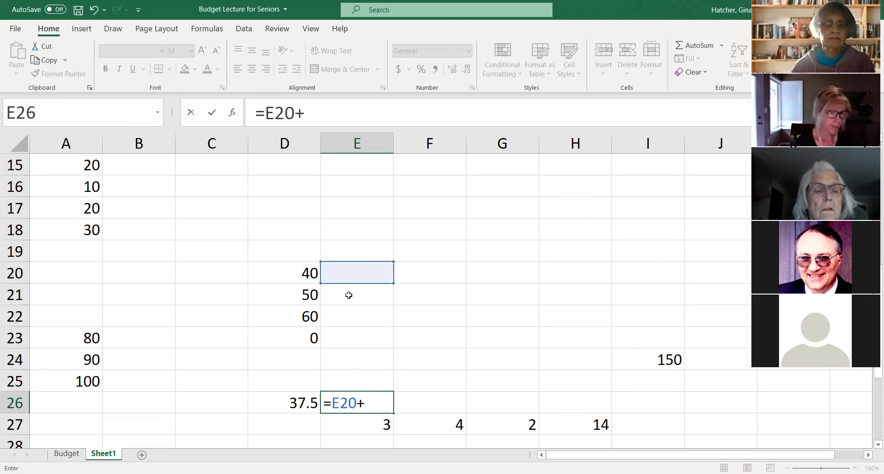
left_click(349, 295)
type("+")
type("+")
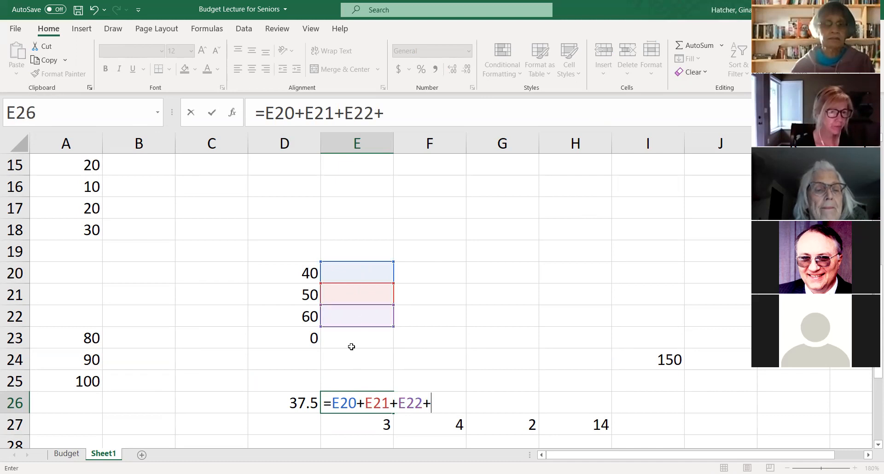
left_click(356, 338)
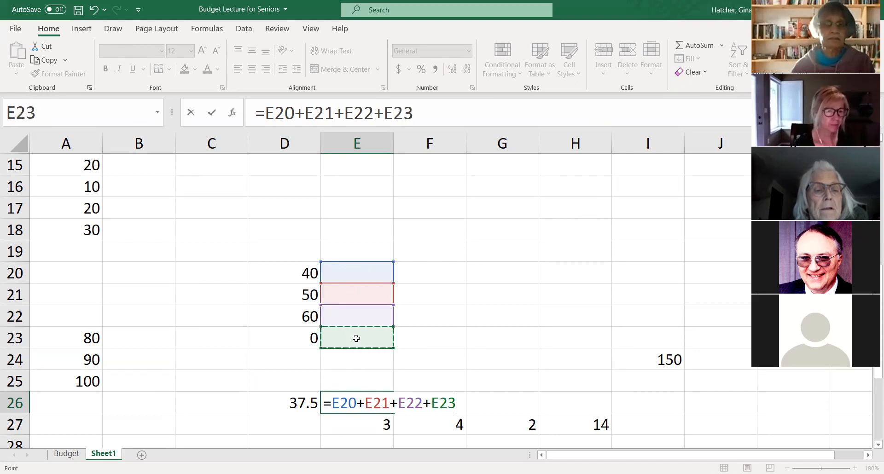
type("/")
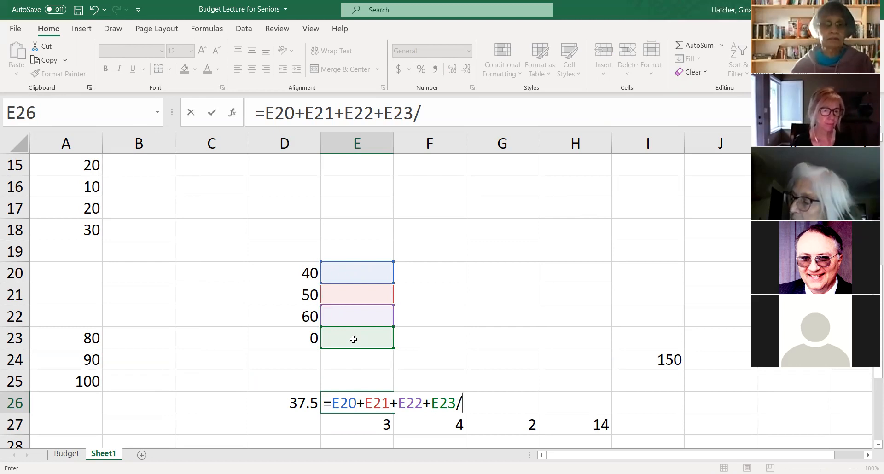
type("4")
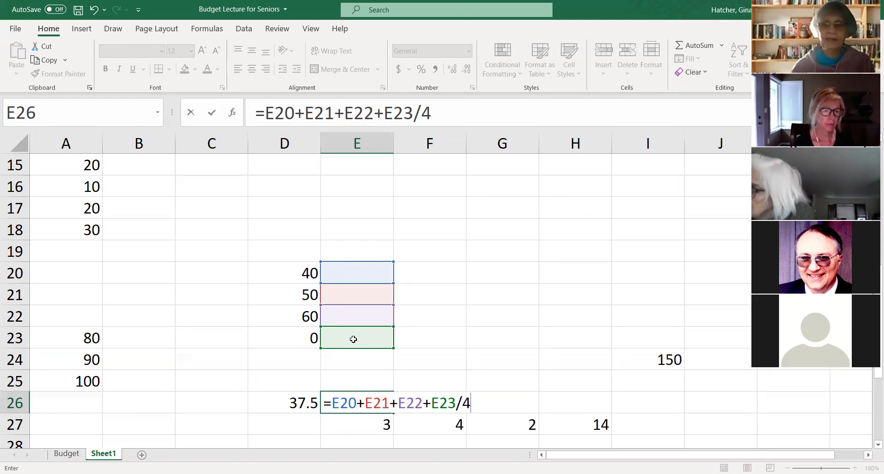
- Correct the manual average formula in E26 to =(E20+E21+E22+E23)/3 and enter it
double_click(429, 114)
type("3")
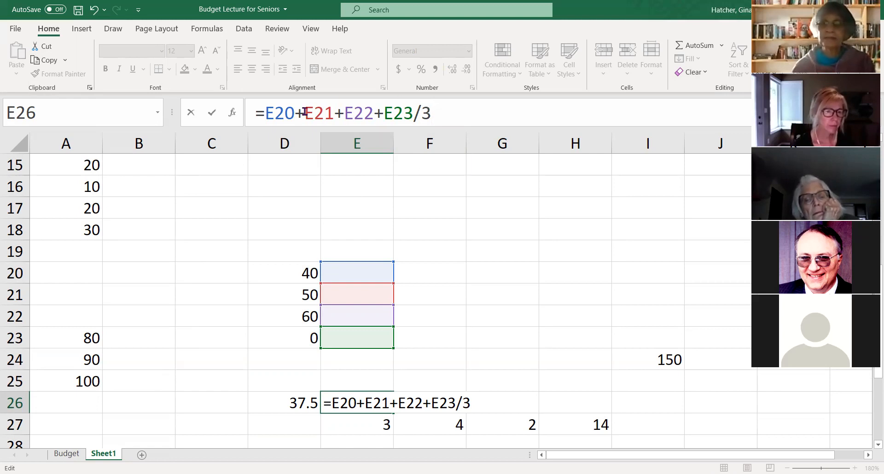
left_click(266, 112)
type("(")
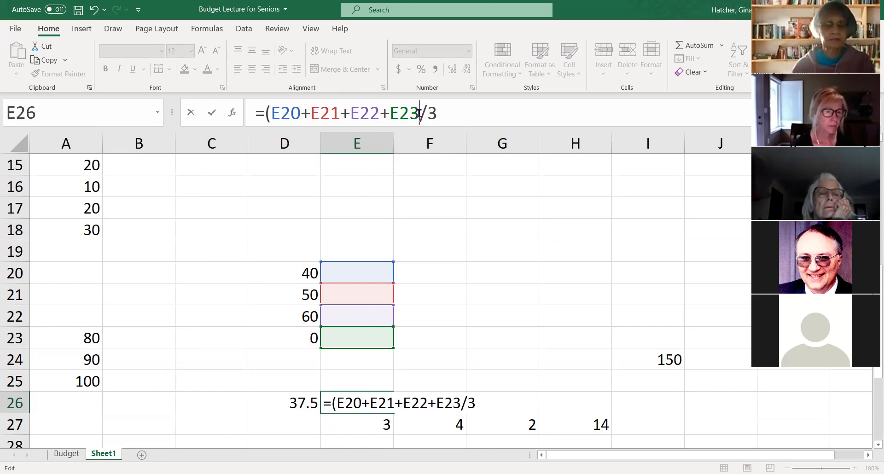
left_click(419, 113)
type(")")
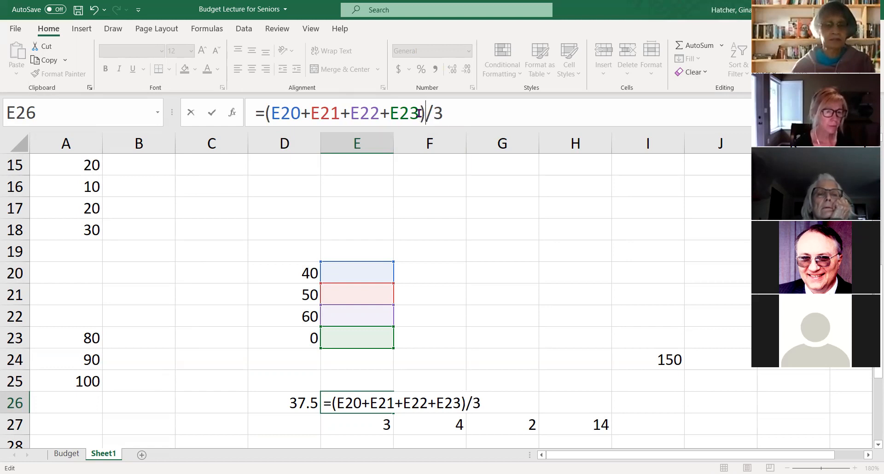
key("Return")
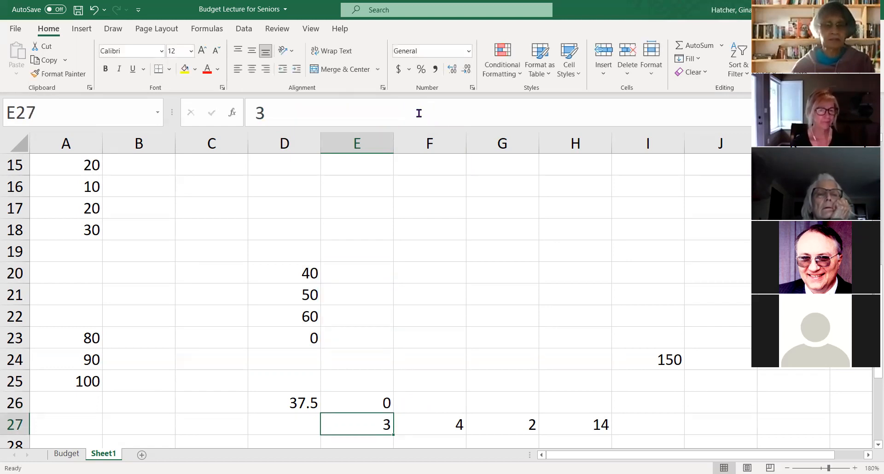
- Remove E23 from the average formula in E26 so it reads =(E20+E21+E22)/3
scroll(415, 382, "down", 1)
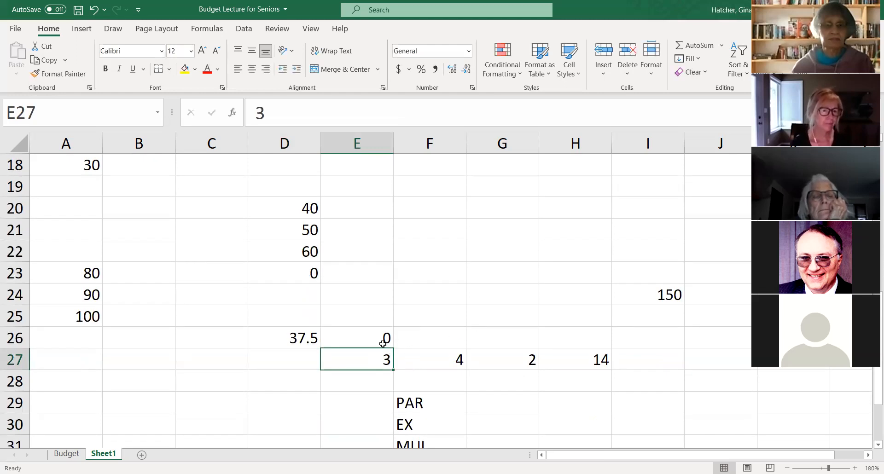
left_click(383, 340)
left_click(374, 360)
left_click(373, 340)
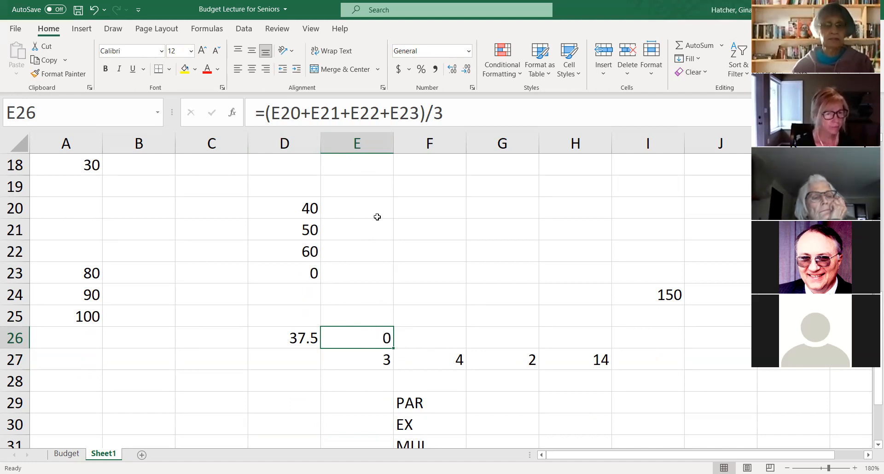
left_click(383, 113)
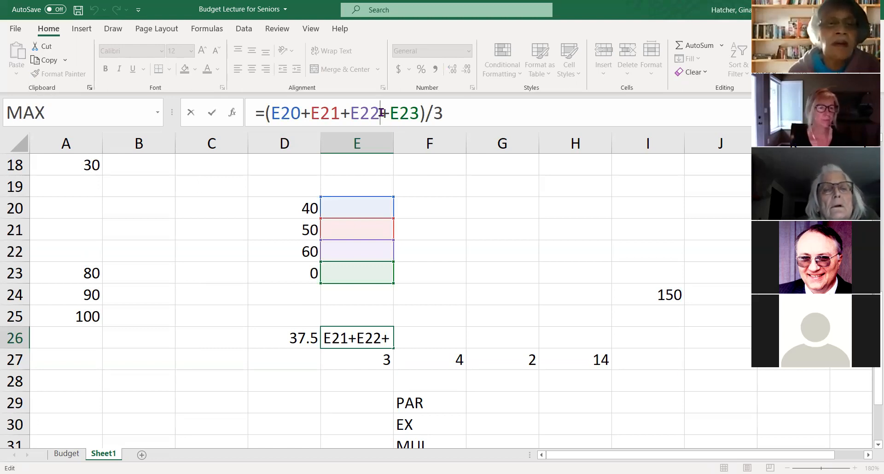
left_click(381, 113)
type(")")
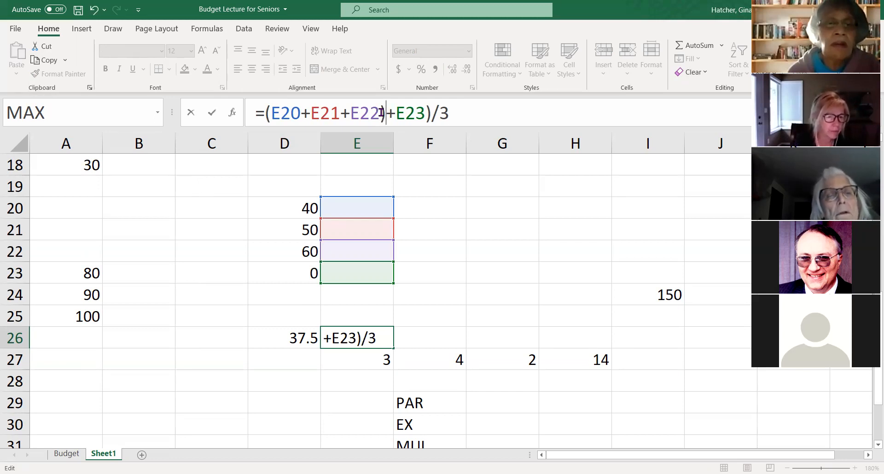
key("Delete")
key("Delete")
key("Delete")
key("Delete")
key("Delete")
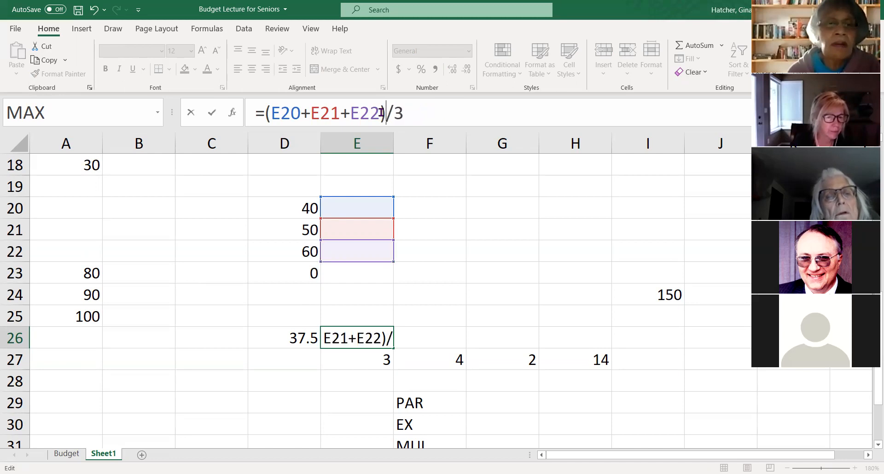
key("Return")
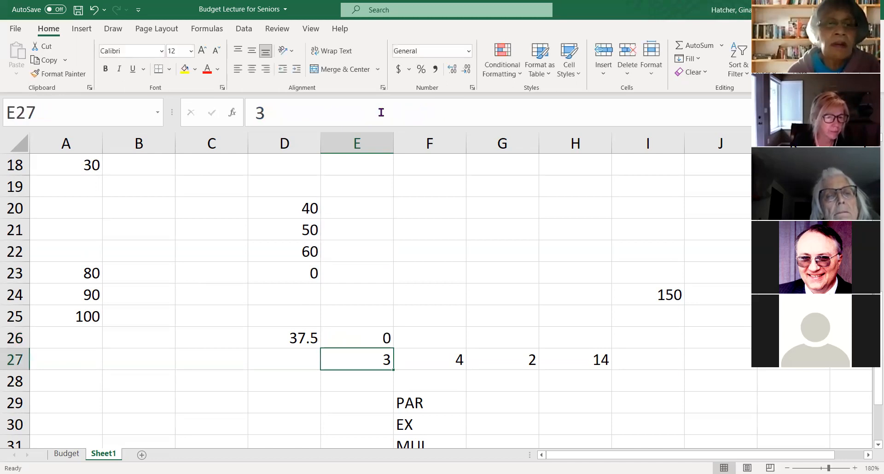
- Apply the Number format to E26 and look over the other available number formats
left_click(374, 339)
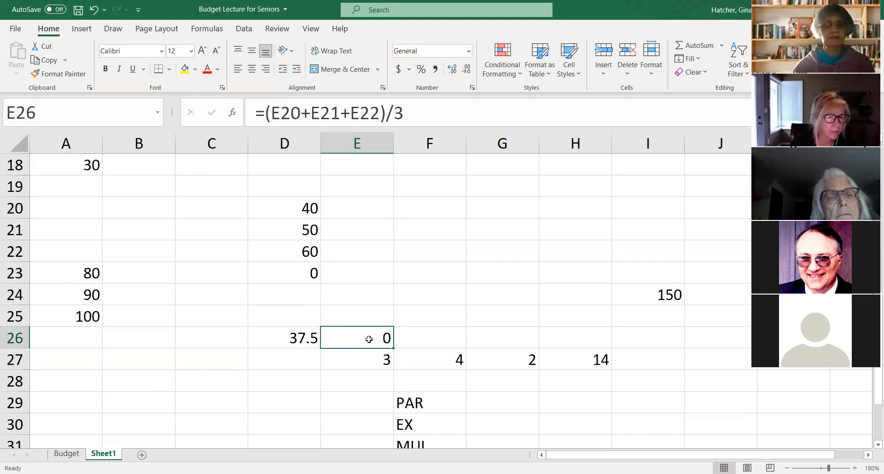
left_click(469, 54)
left_click(446, 98)
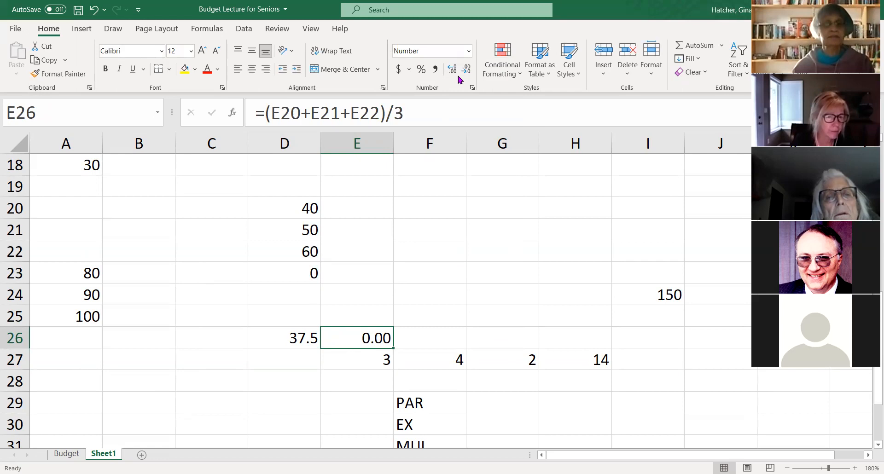
left_click(468, 51)
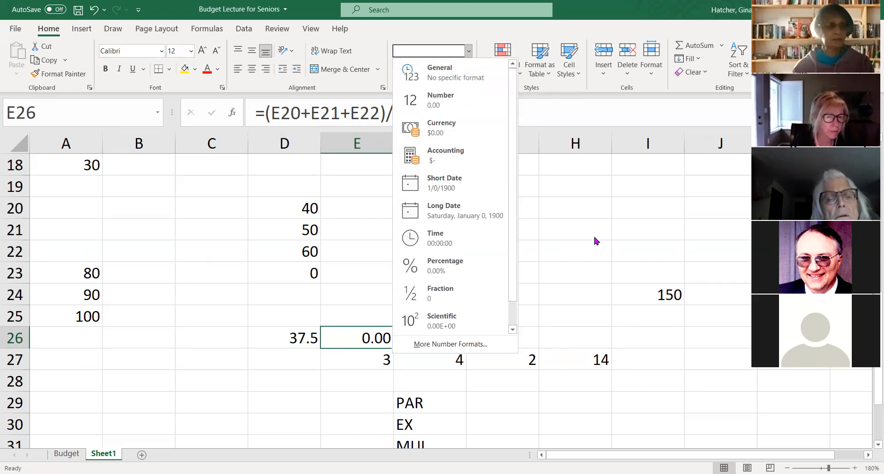
left_click(279, 306)
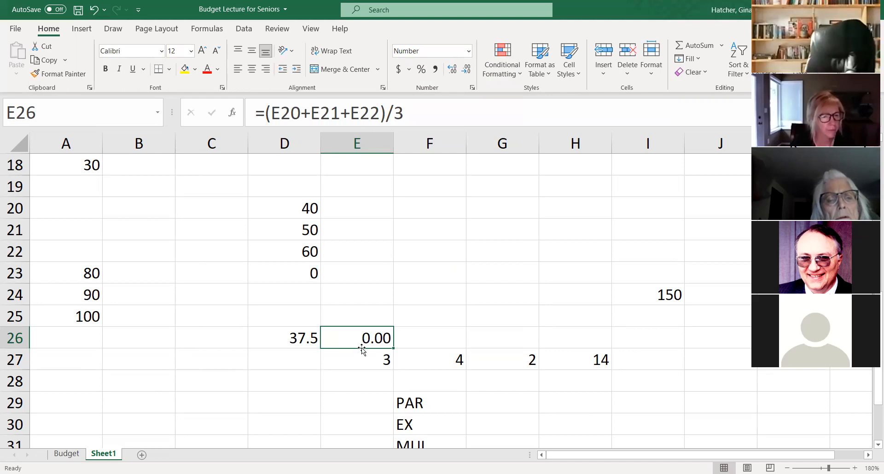
left_click(425, 331)
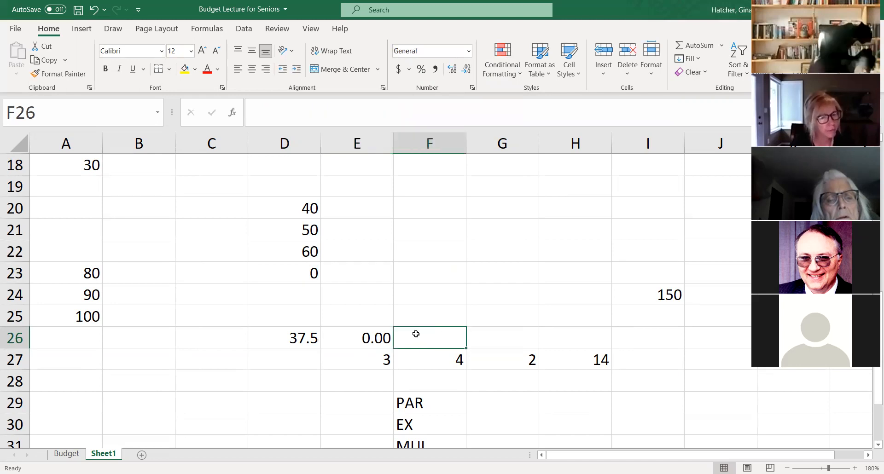
- Change the references in the E26 formula to column D, making it =(D20+D21+D22)/3
left_click(362, 340)
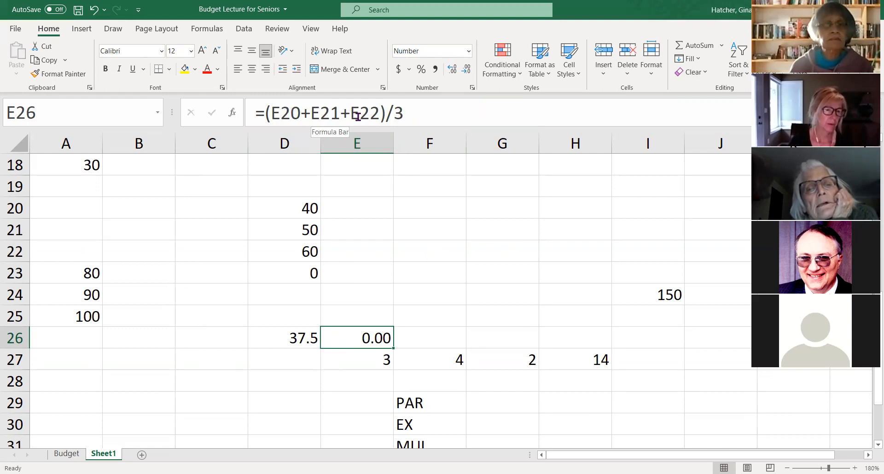
left_click(275, 112)
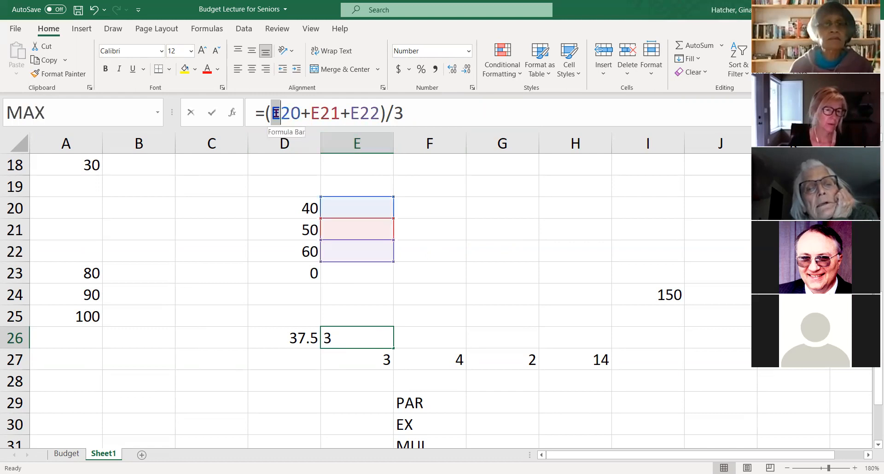
key("Delete")
type("D")
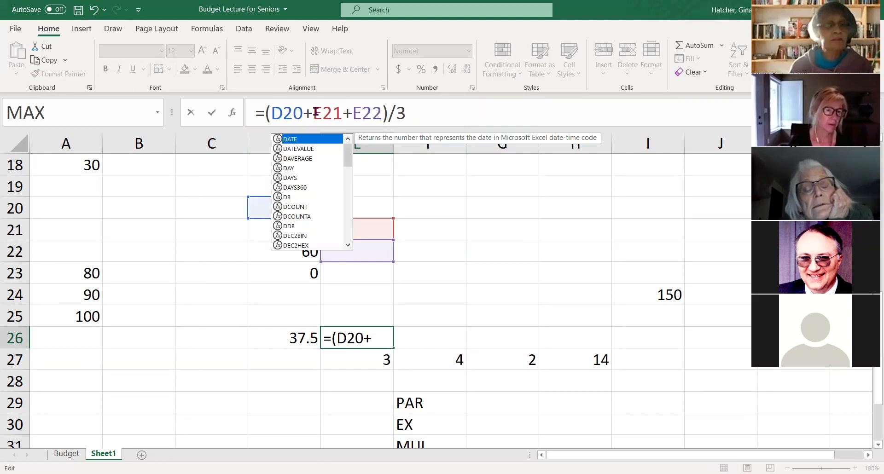
left_click(318, 113)
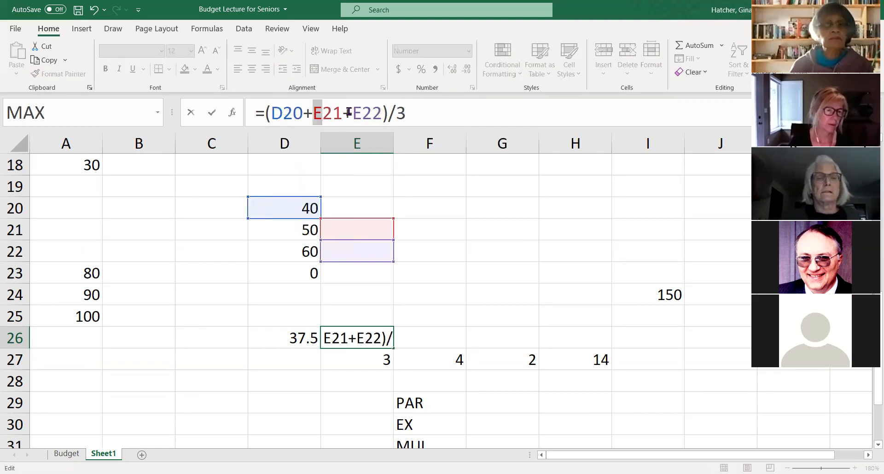
key("Delete")
type("D")
left_click(360, 113)
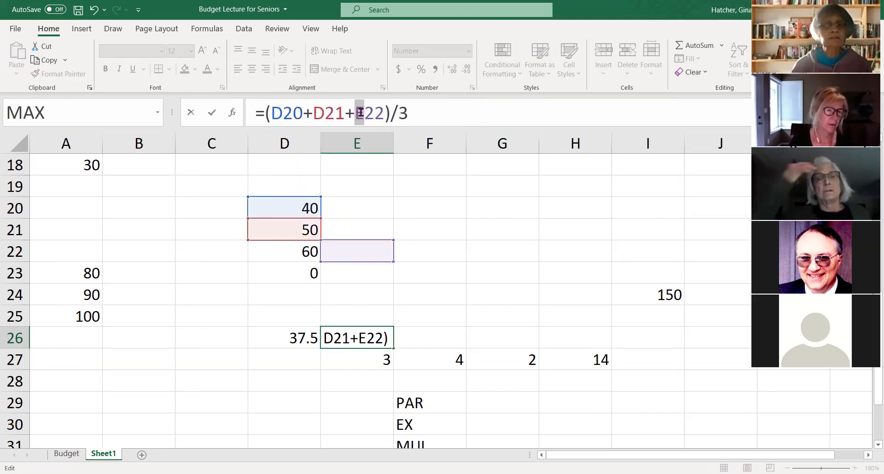
key("Delete")
type("D")
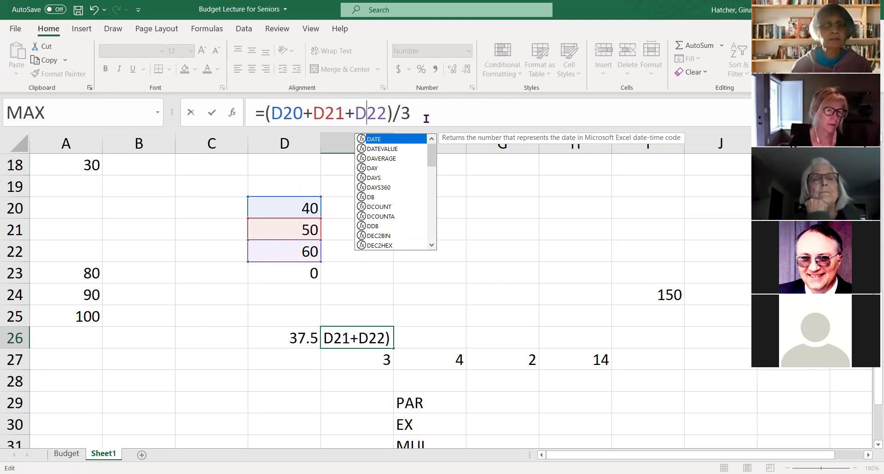
key("Return")
- Compare the source values in D20 and D21 with the manual average formula in E26 and the AVERAGE formula in D26
left_click(309, 220)
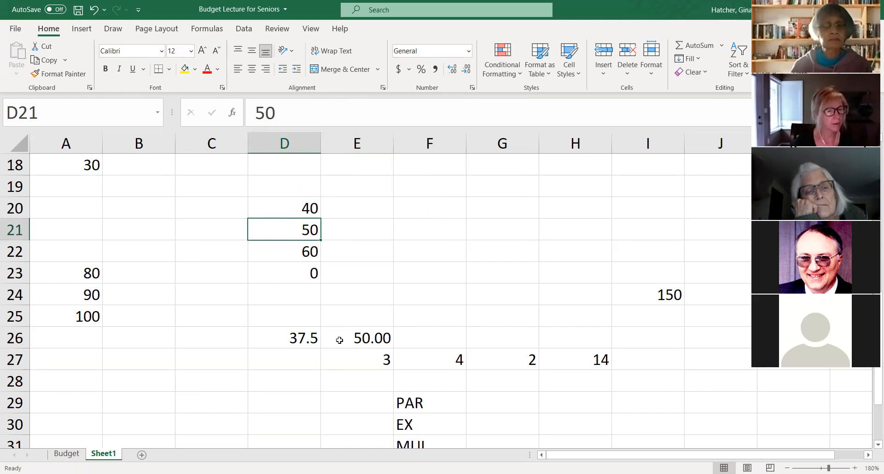
left_click(291, 204)
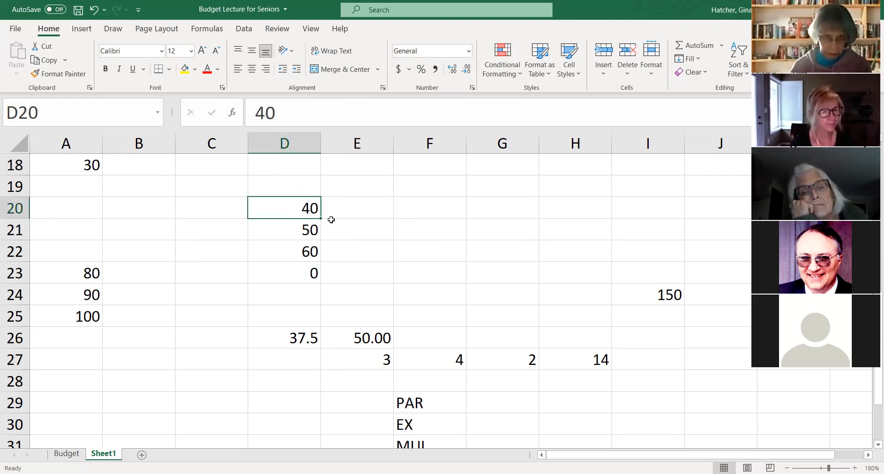
left_click(371, 340)
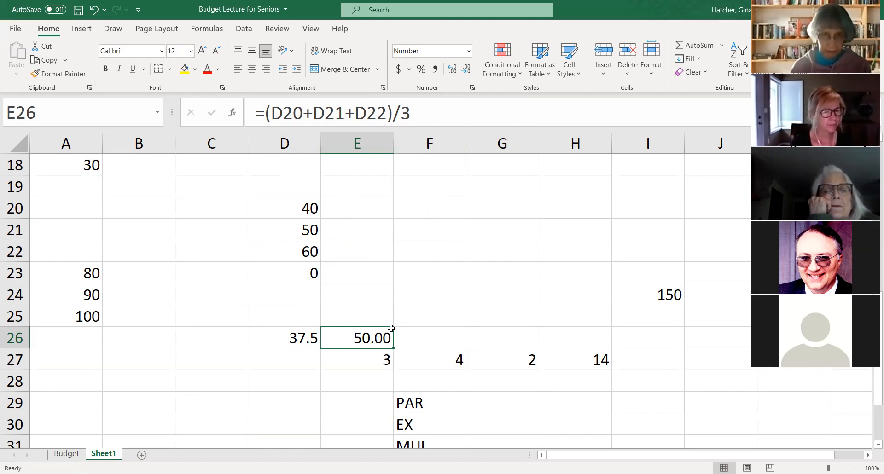
left_click(297, 361)
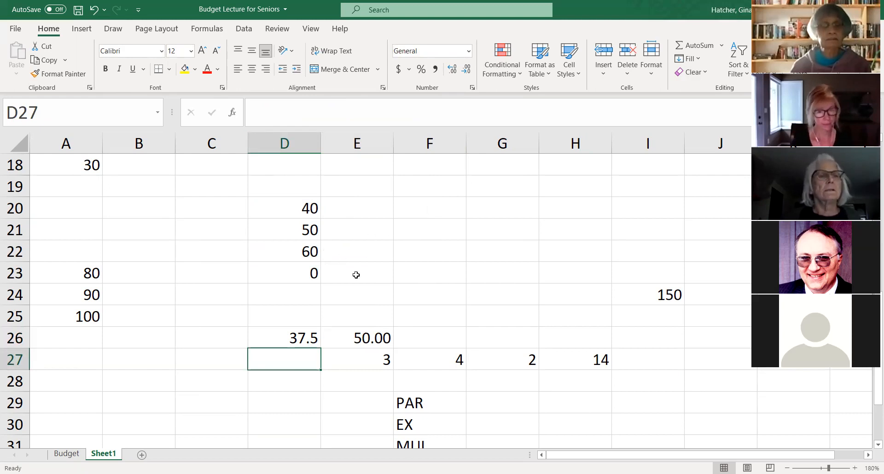
left_click(299, 337)
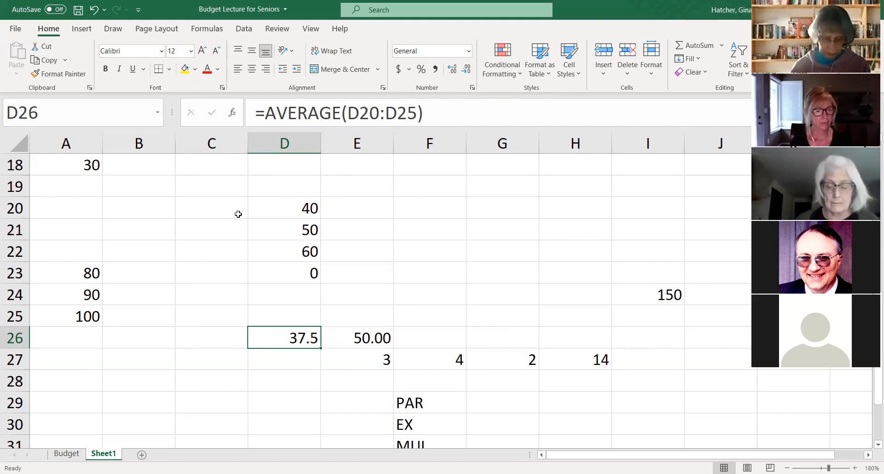
- Switch to the Budget worksheet and select the year-end summary's Total Income cell, F13
scroll(261, 311, "up", 6)
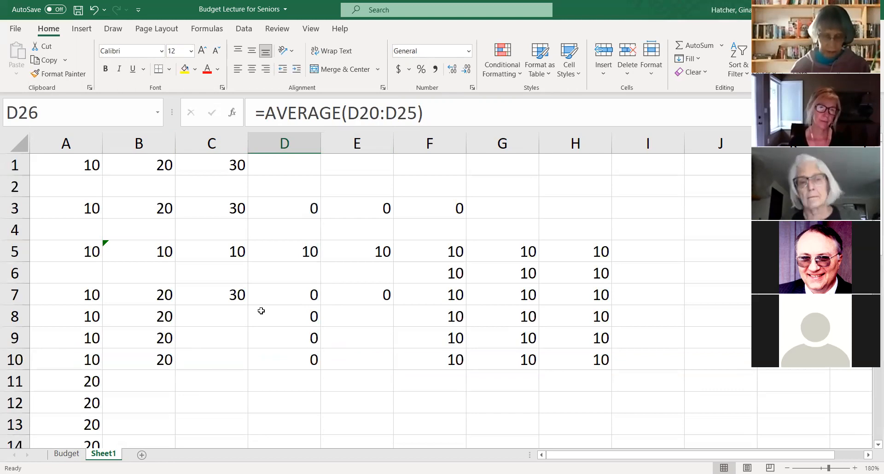
left_click(69, 455)
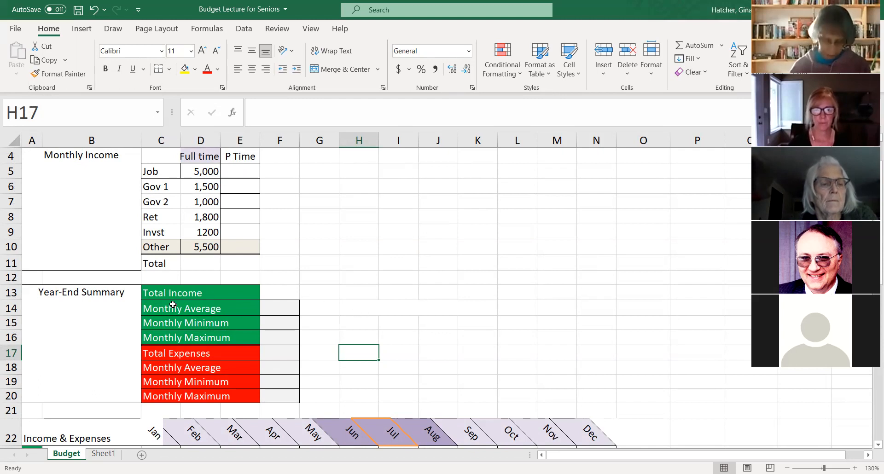
left_click(278, 294)
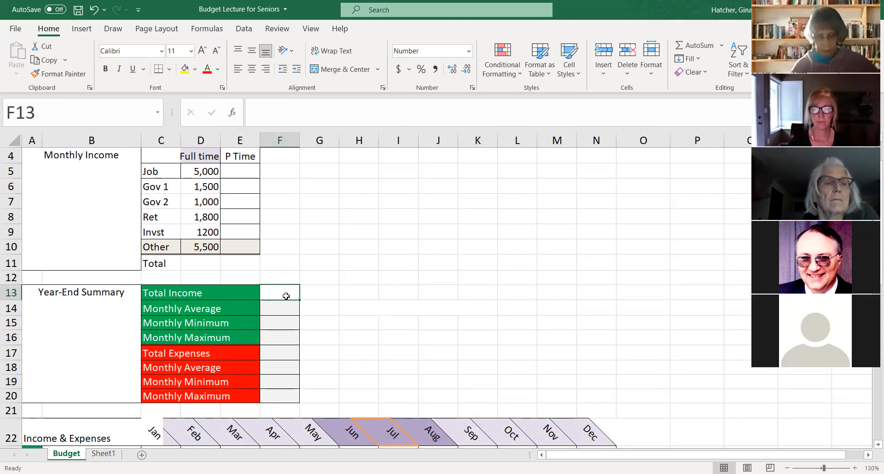
left_click(698, 46)
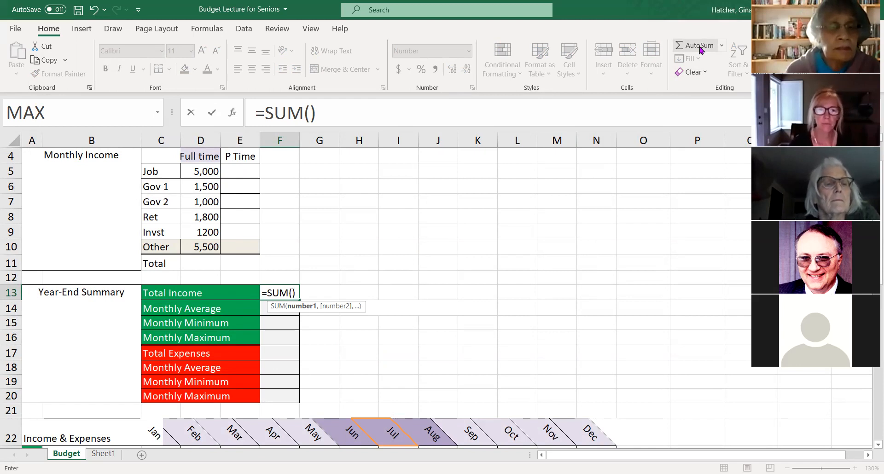
scroll(487, 249, "down", 1)
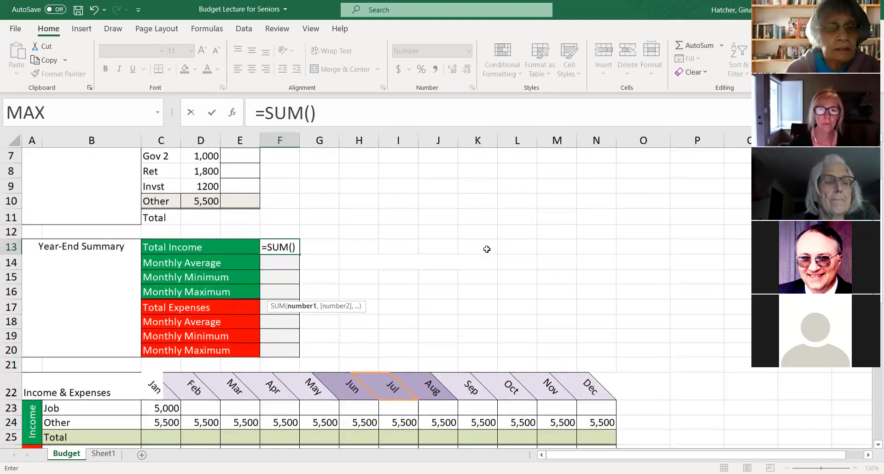
scroll(487, 249, "down", 2)
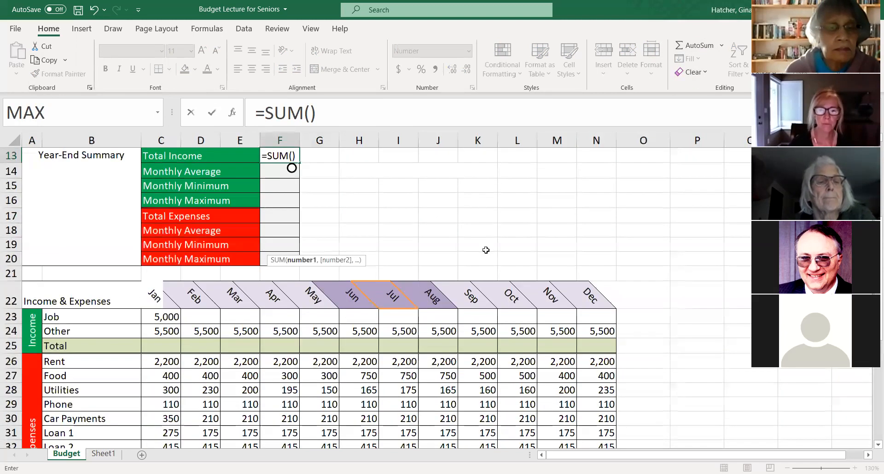
key("Escape")
- Examine the January Job income formula in C23 and the Monthly Income table it refers to
left_click(168, 317)
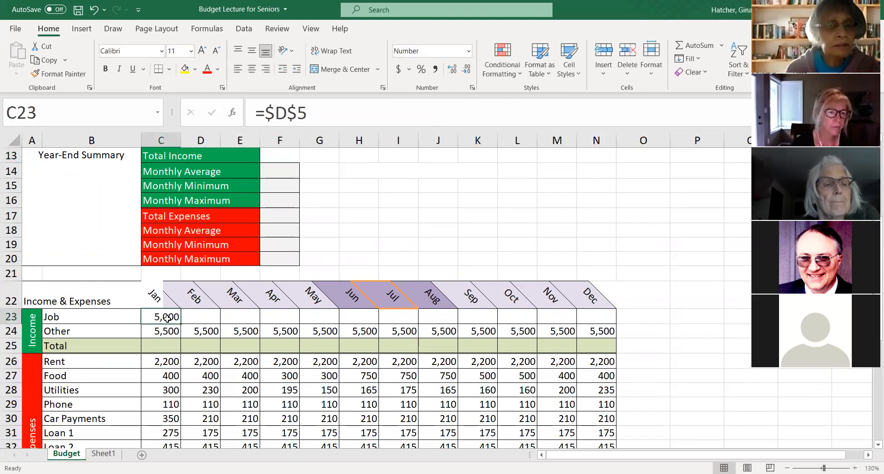
scroll(184, 299, "up", 4)
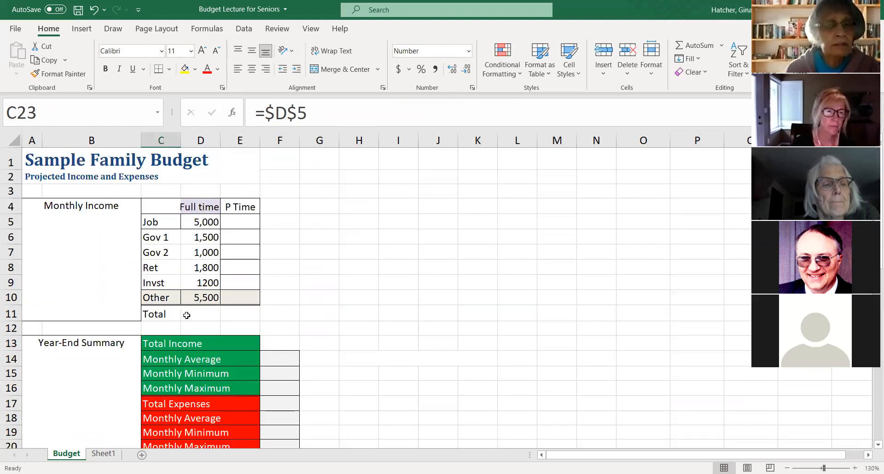
scroll(229, 274, "down", 1)
scroll(230, 274, "up", 1)
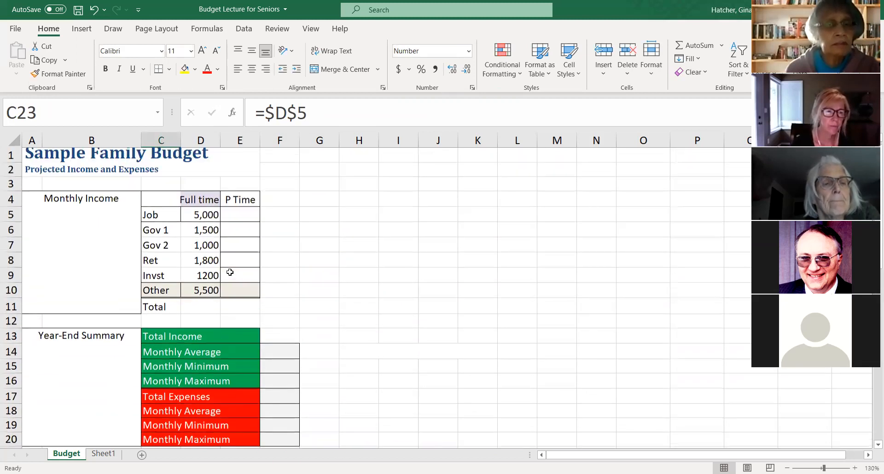
- Fill the January Job income formula from C23 across the Job row through December, N23
scroll(230, 277, "down", 2)
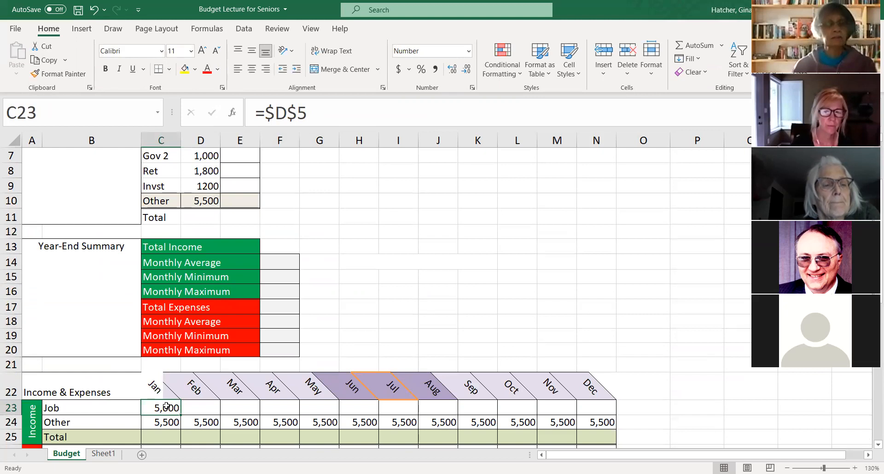
scroll(174, 387, "down", 1)
scroll(175, 386, "down", 1)
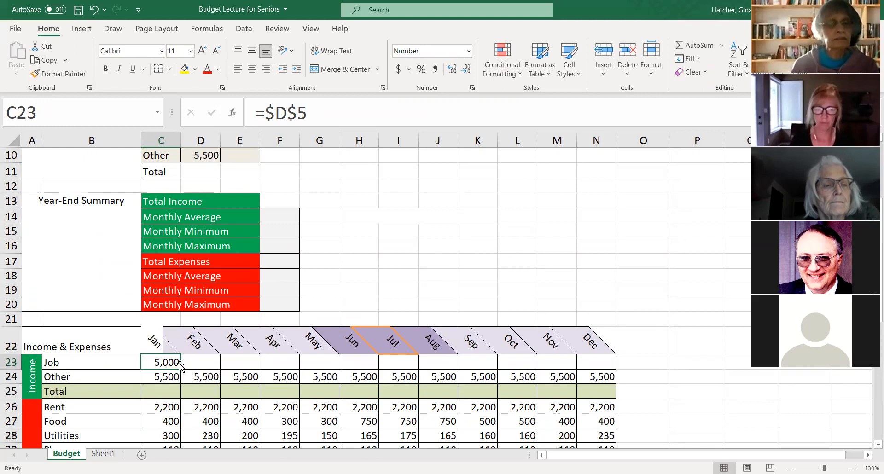
left_click_drag(181, 369, 613, 368)
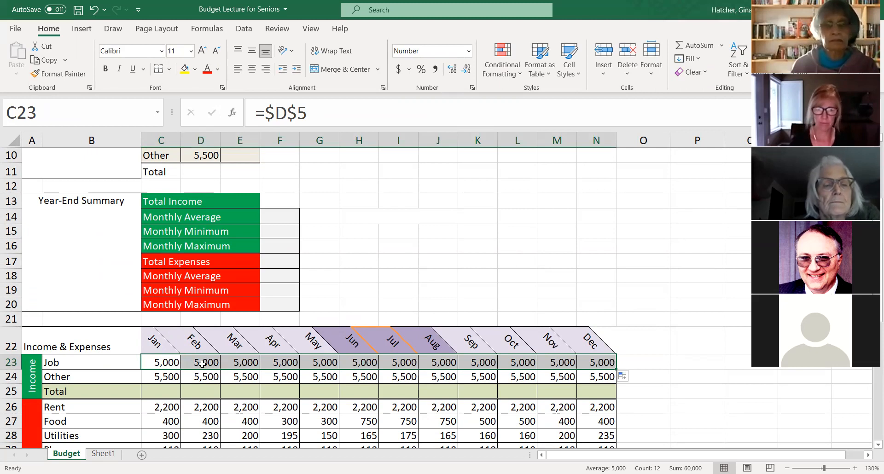
scroll(201, 250, "up", 3)
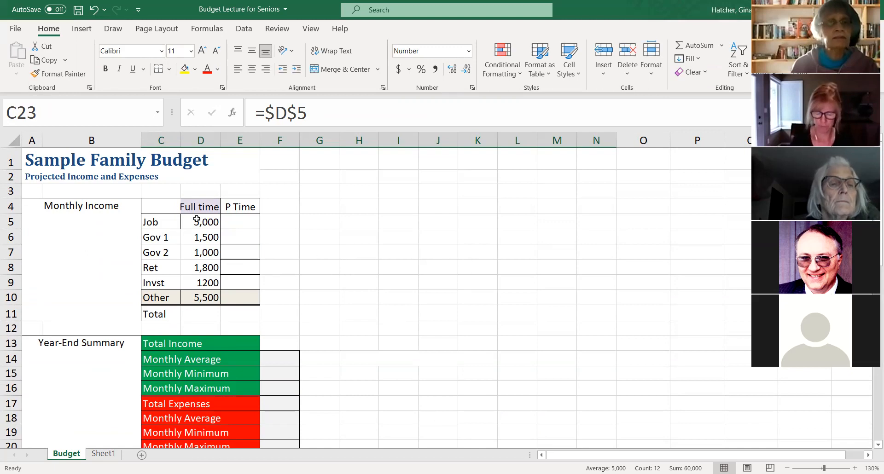
scroll(292, 263, "down", 2)
left_click(412, 317)
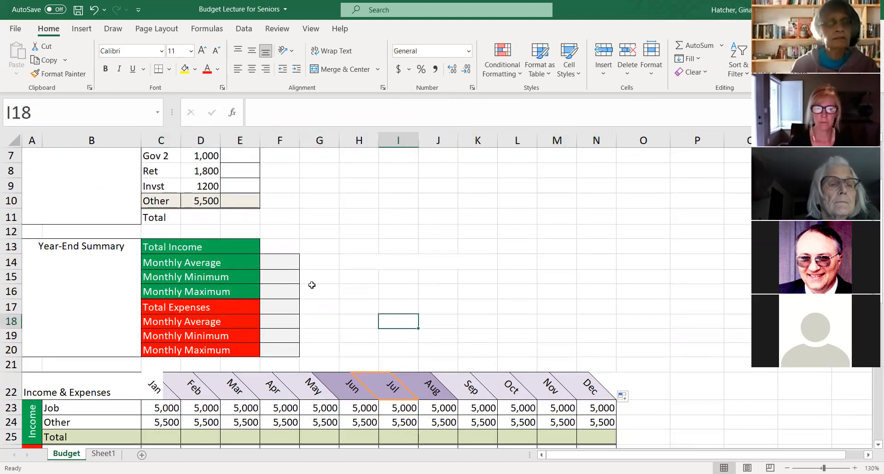
- Use AutoSum in the Total Income cell, F13, to add January through December Job income with =SUM(C23:N23)
left_click(286, 249)
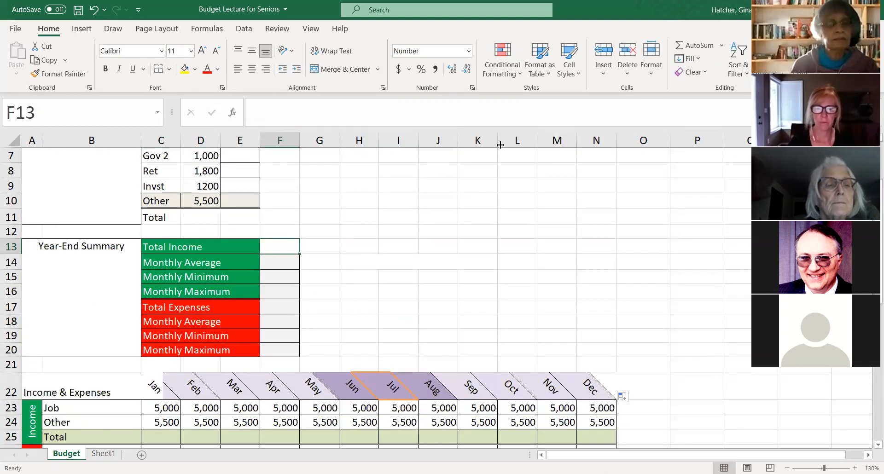
left_click(693, 46)
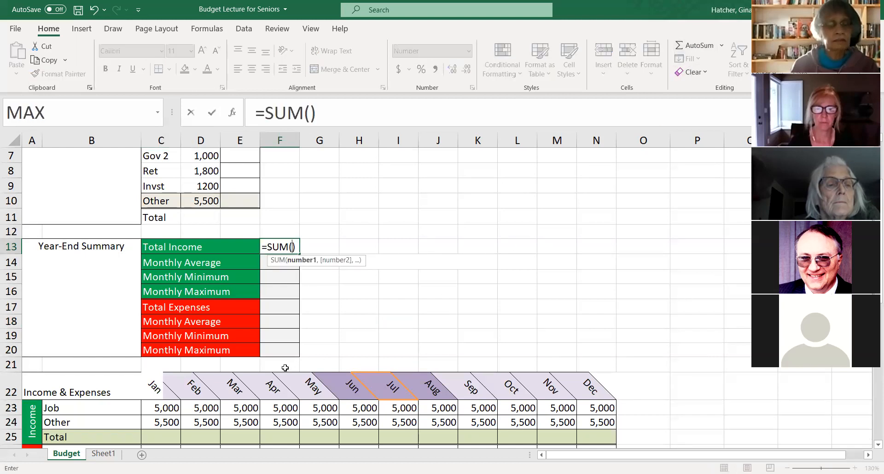
left_click(159, 409)
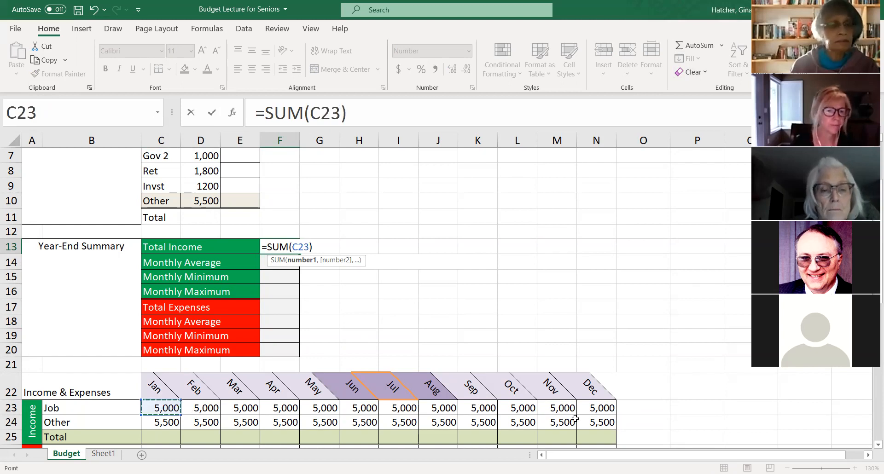
left_click(596, 409, "shift")
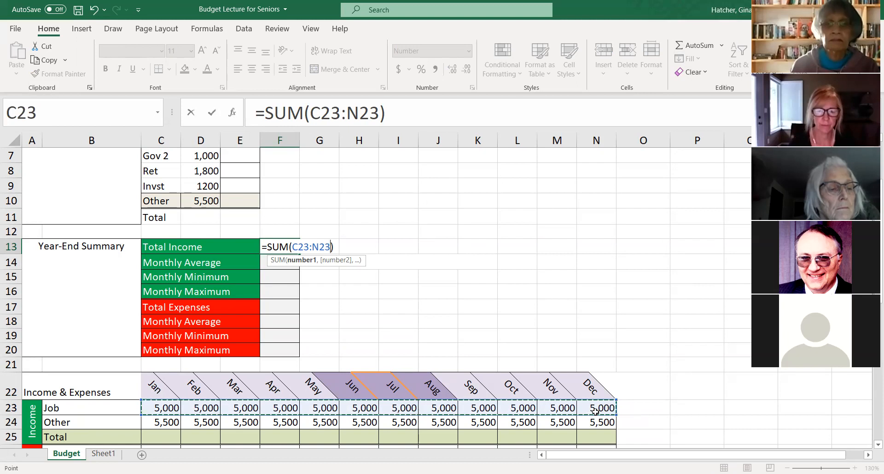
key("Return")
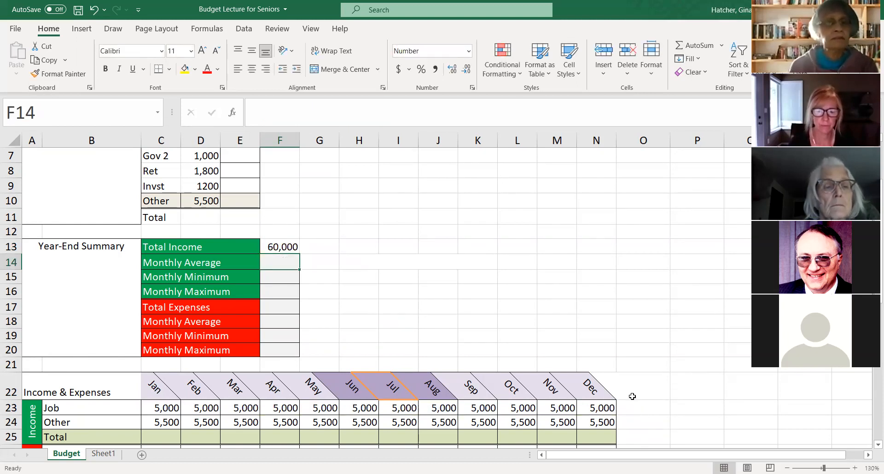
- With the Total Income cell F13 selected, look through the Logical, Financial, and Lookup & Reference function lists
scroll(492, 357, "up", 1)
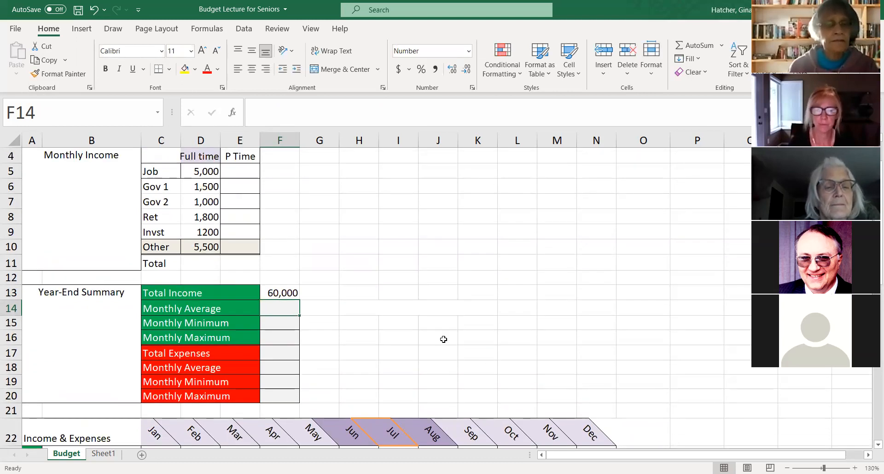
left_click(280, 292)
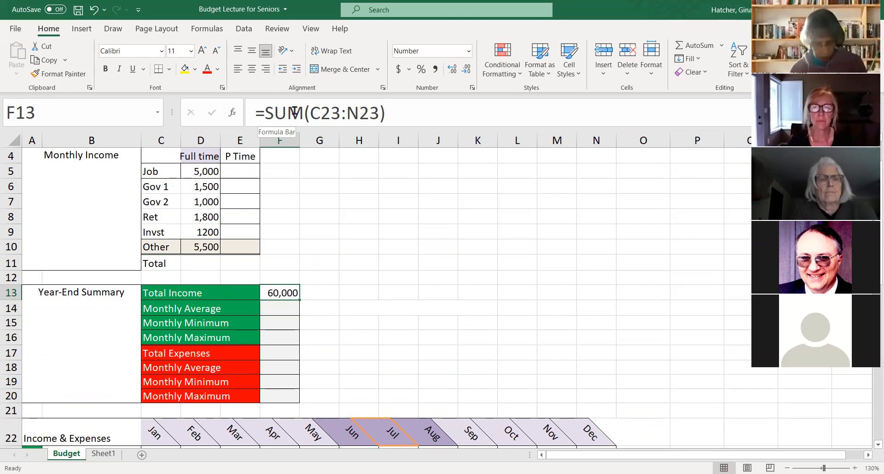
left_click(221, 31)
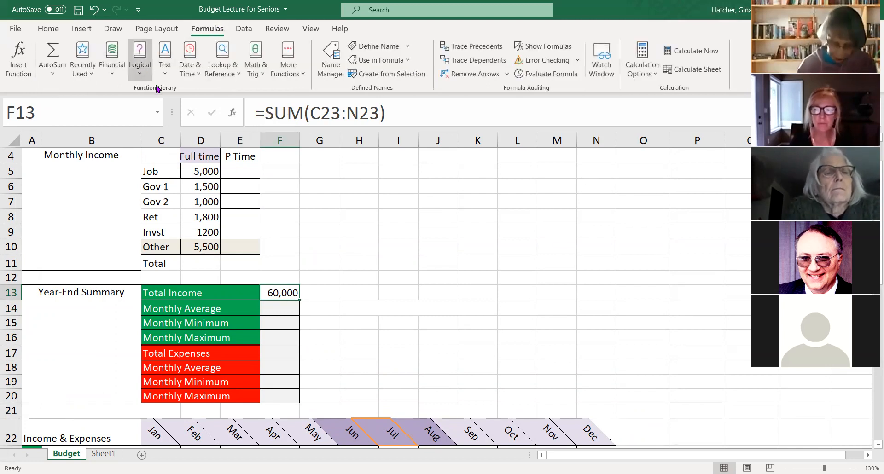
left_click(140, 60)
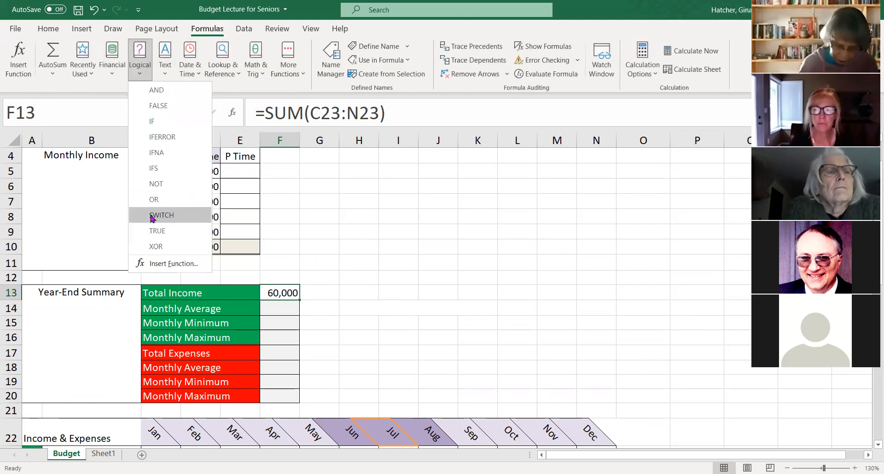
left_click(112, 60)
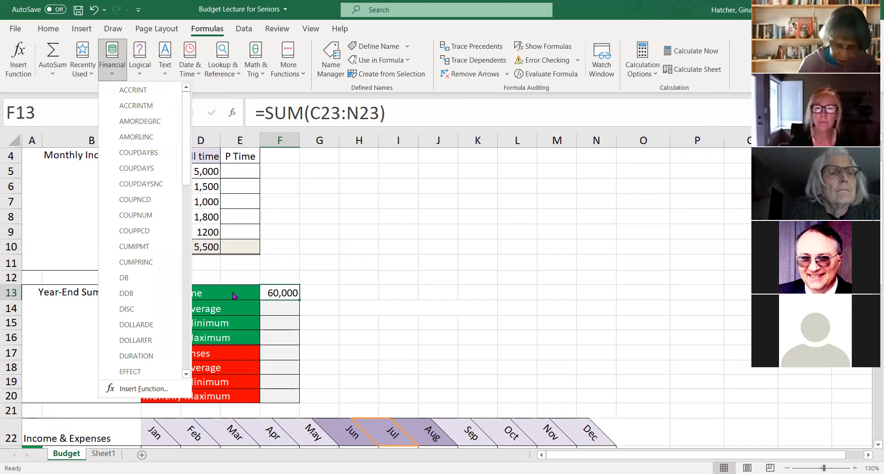
left_click(220, 69)
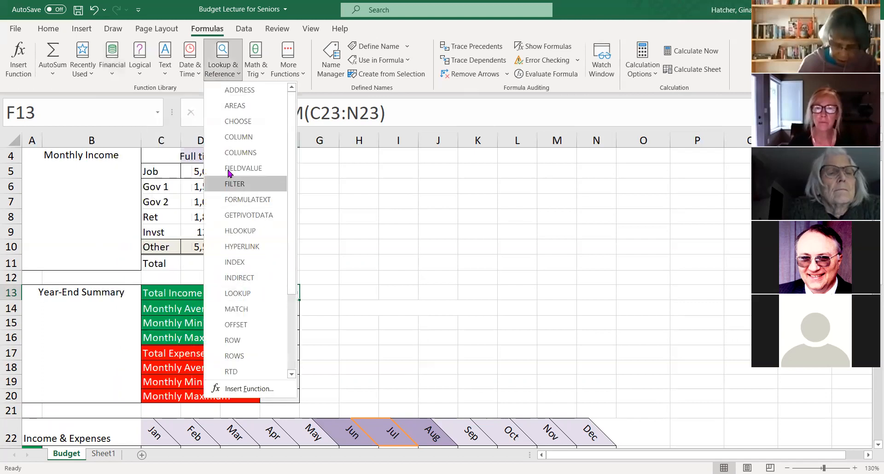
left_click(398, 247)
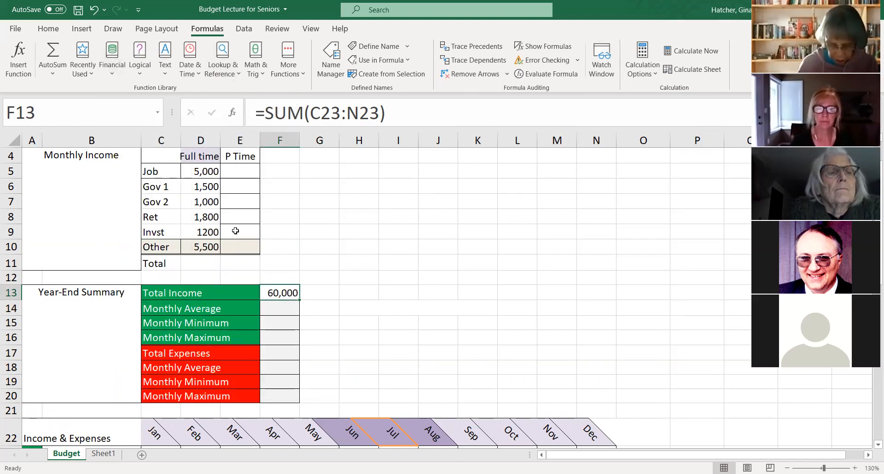
left_click(203, 205)
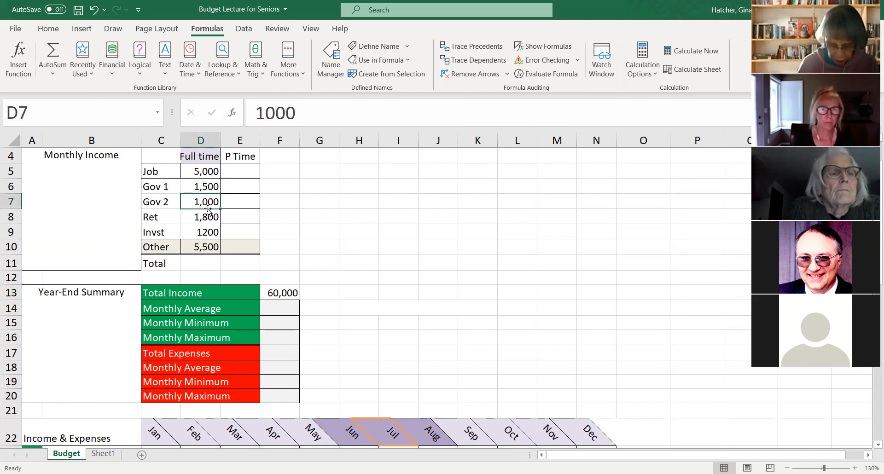
left_click(203, 247)
left_click(391, 213)
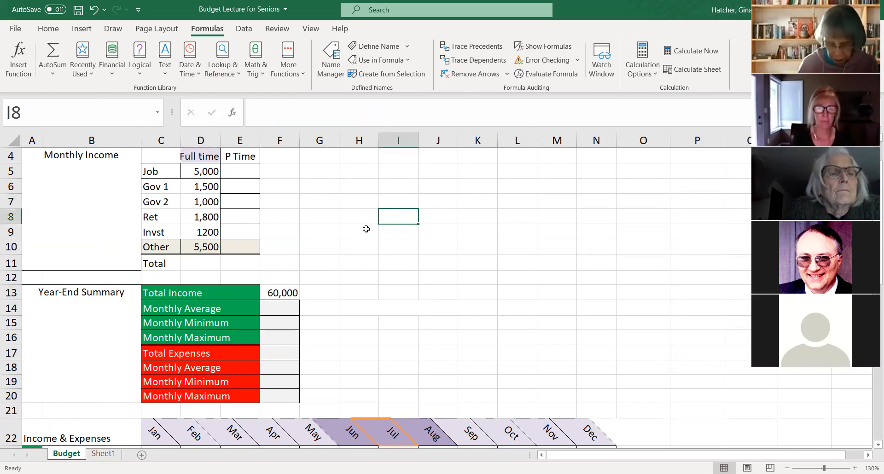
scroll(364, 231, "down", 5)
scroll(359, 233, "up", 6)
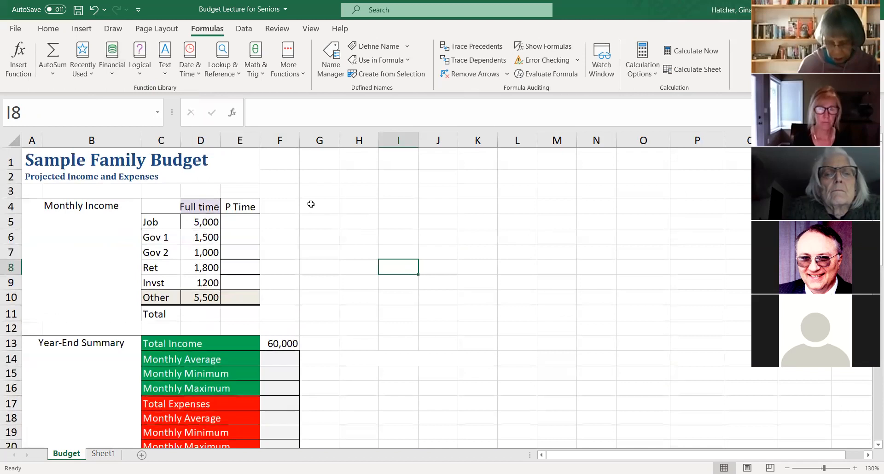
- Fill the Total Income formula from F13 down through the income Monthly Maximum cell, F16
left_click(274, 345)
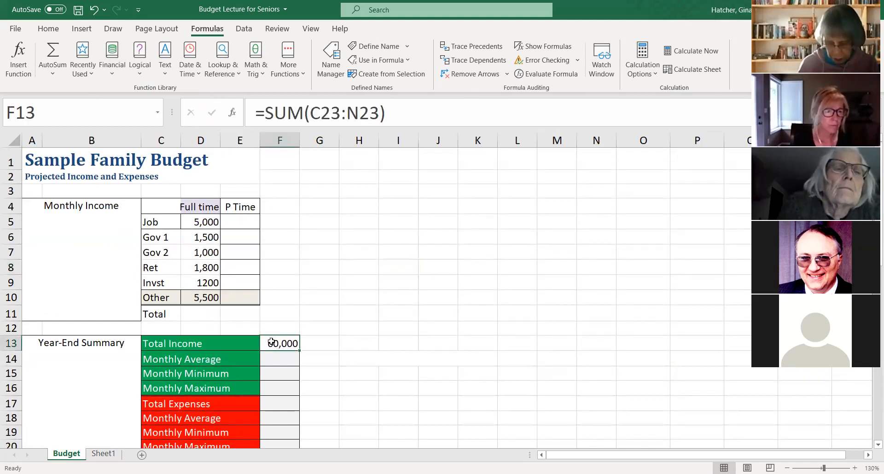
scroll(322, 349, "down", 1)
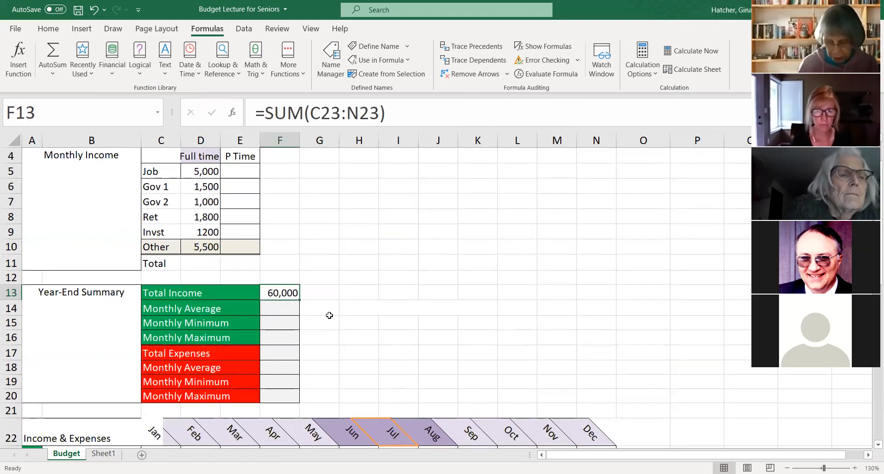
scroll(331, 311, "down", 1)
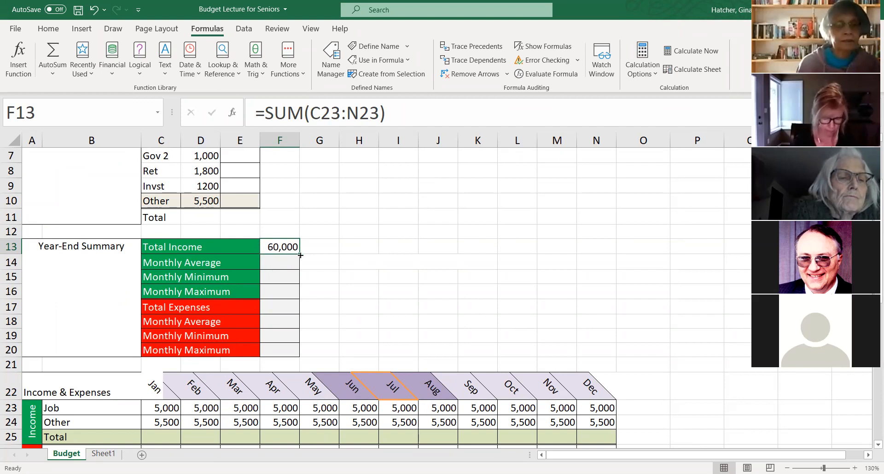
left_click_drag(300, 255, 299, 296)
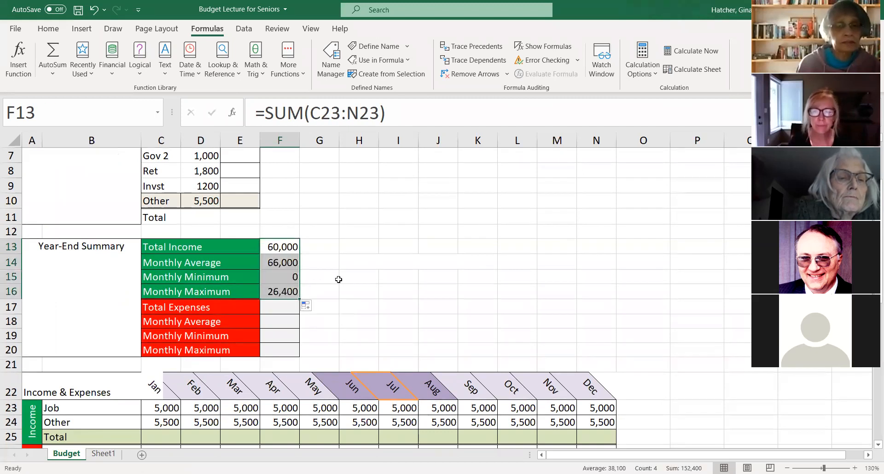
- Replace SUM with AVERAGE in the income Monthly Average cell, F14, making the formula =AVERAGE(C24:N24)
left_click(287, 264)
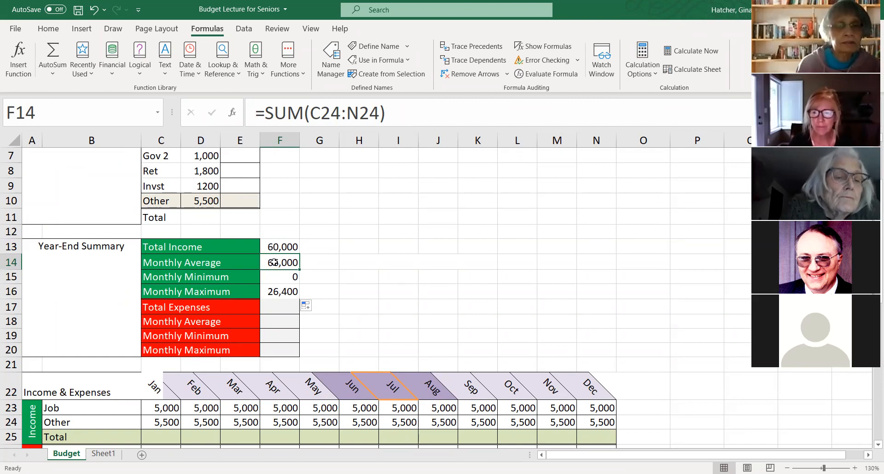
left_click_drag(267, 113, 300, 112)
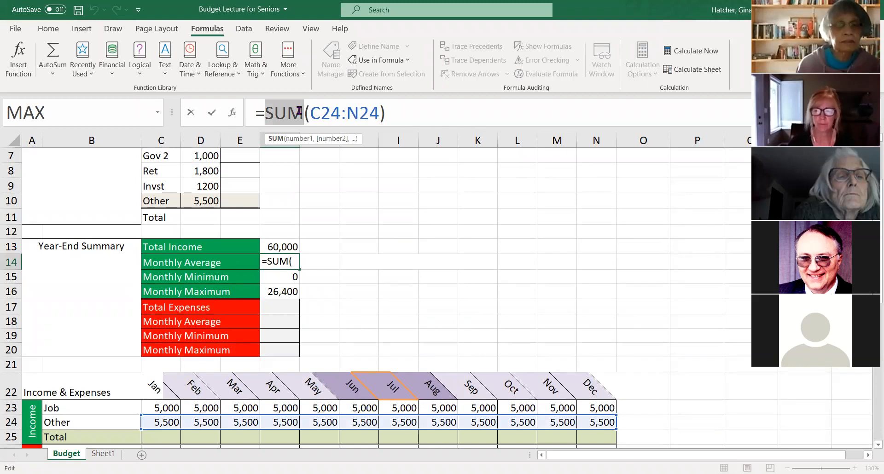
type("AVERAGE")
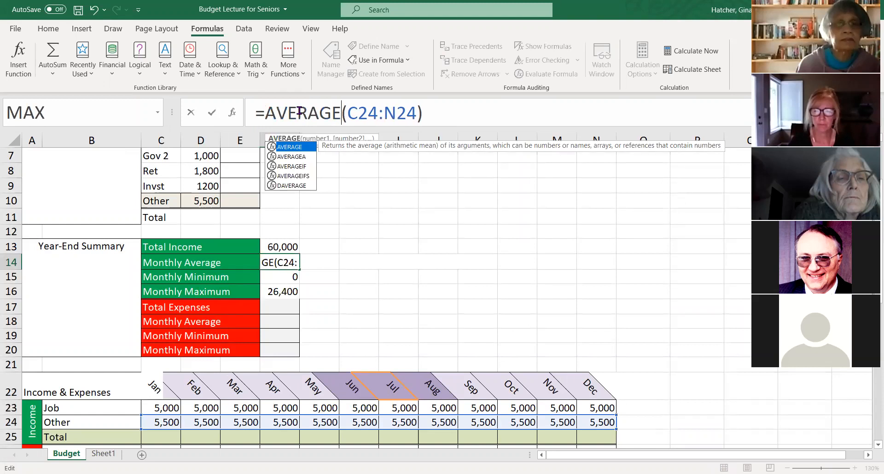
key("Return")
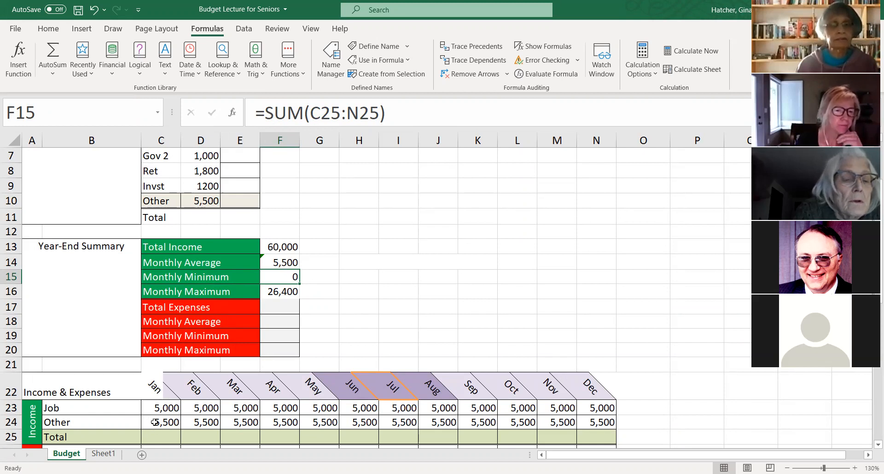
- Examine the Monthly Average formula in F14 and the Other income formulas in D10 and C24
left_click(290, 262)
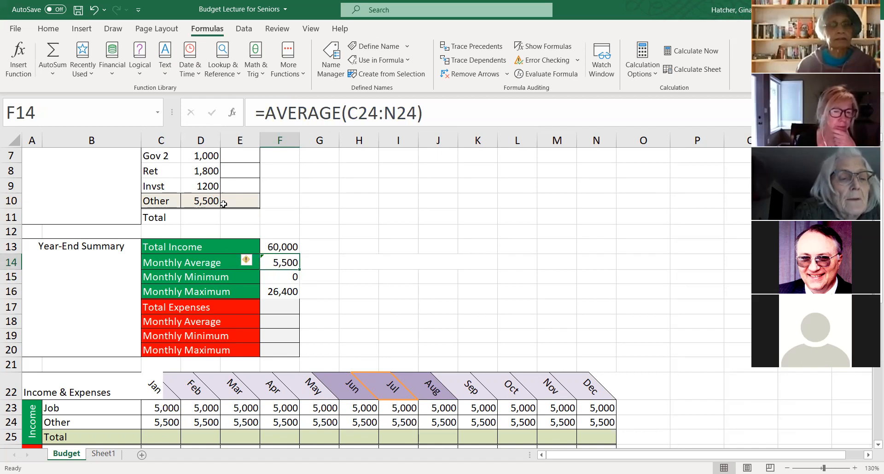
scroll(225, 204, "up", 2)
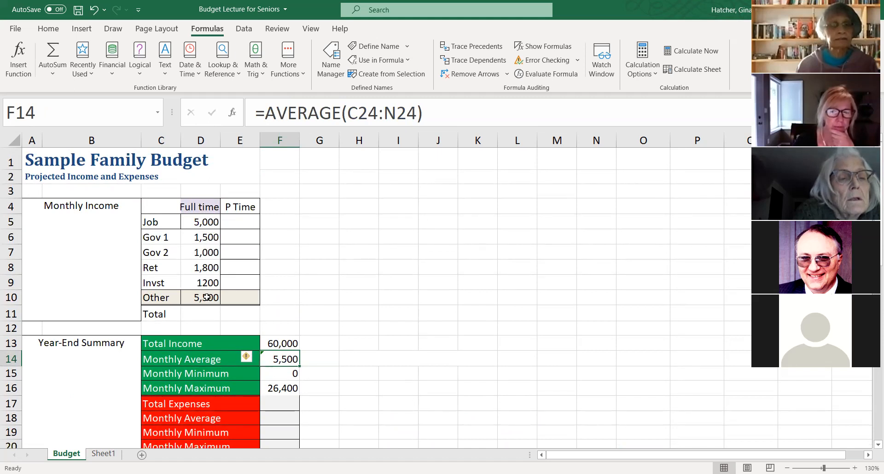
left_click(200, 299)
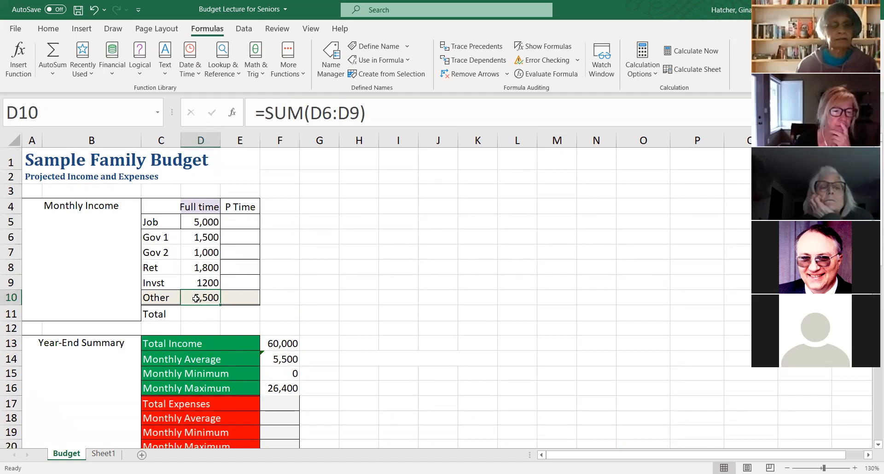
scroll(293, 272, "down", 3)
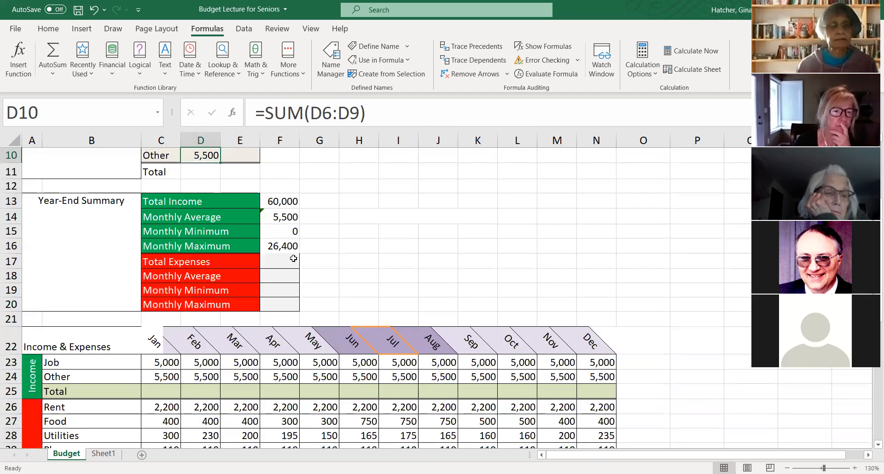
left_click(158, 377)
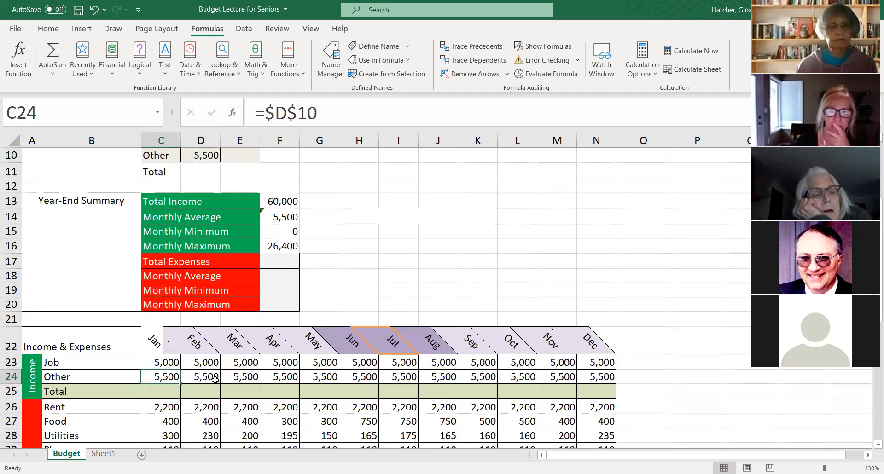
- Enter the January income total in C25 as =C23+C24, adding Job and Other
left_click(160, 392)
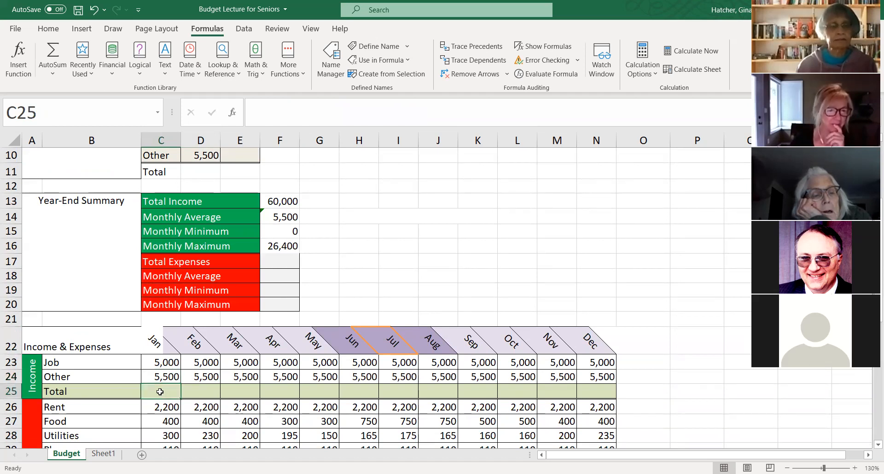
type("=")
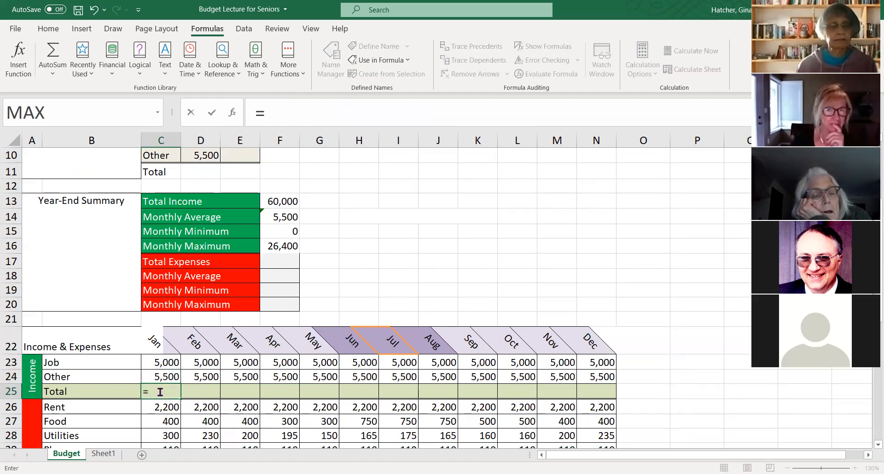
left_click(161, 362)
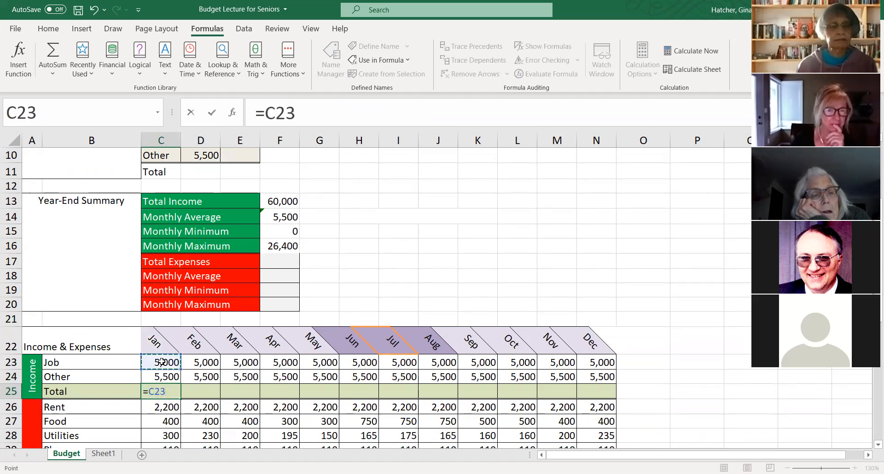
type("+")
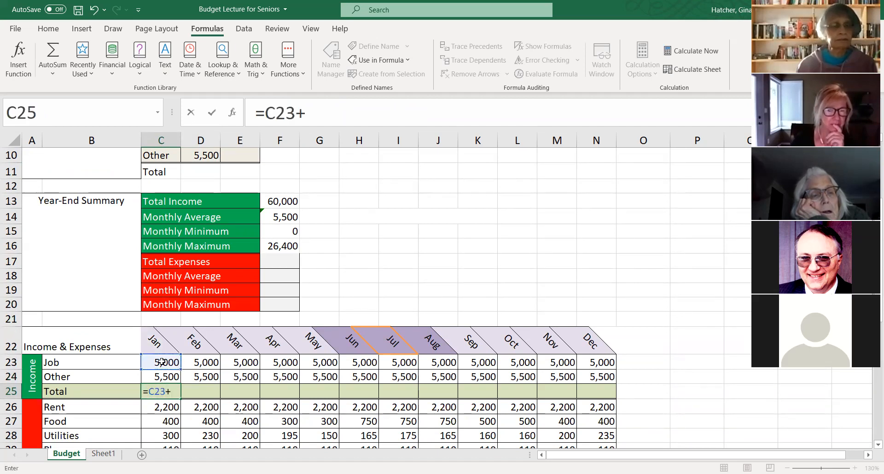
left_click(157, 377)
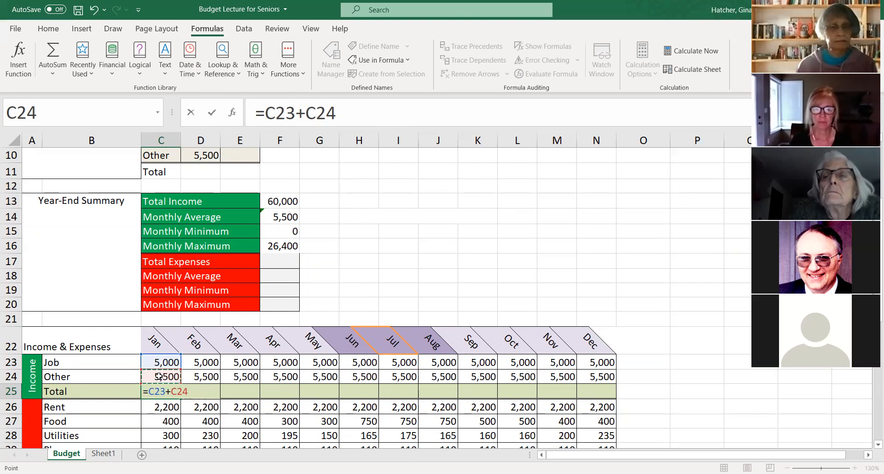
key("Return")
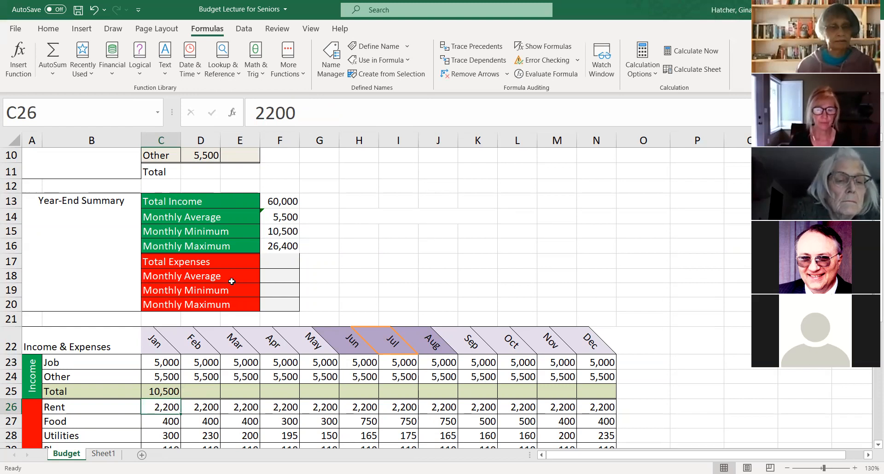
- Clear the income formulas in the Year-End Summary, F13 through F16
left_click_drag(288, 199, 287, 247)
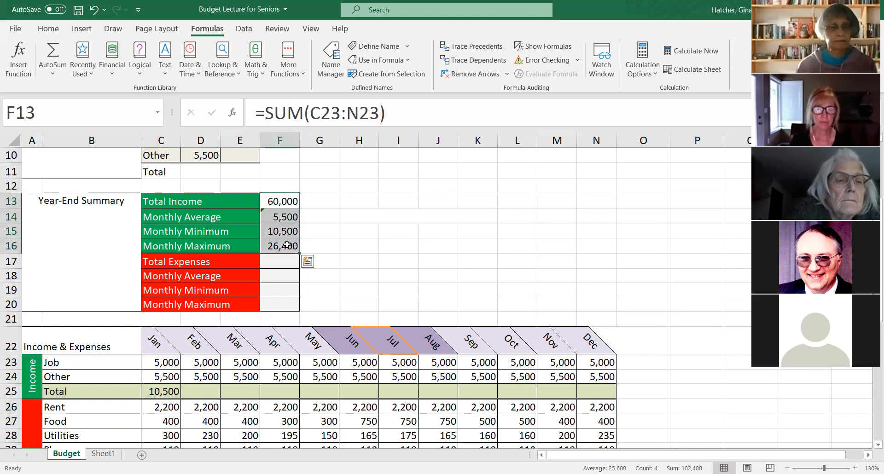
key("Delete")
scroll(287, 245, "up", 2)
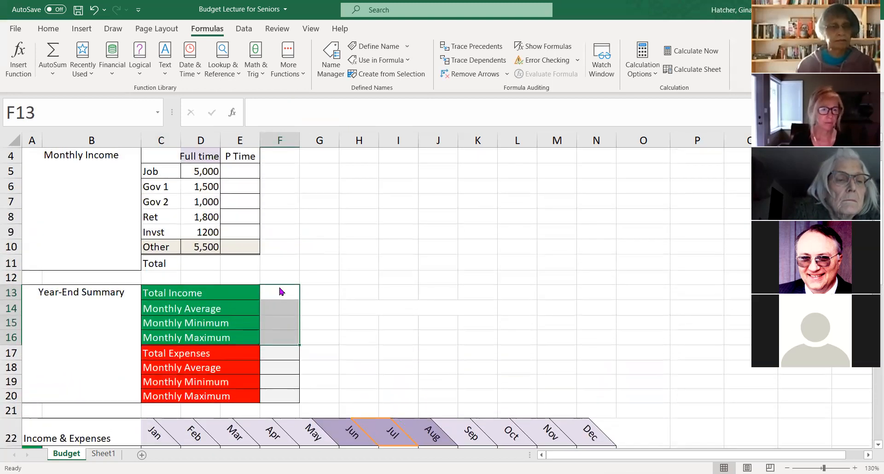
scroll(299, 260, "down", 1)
left_click(291, 246)
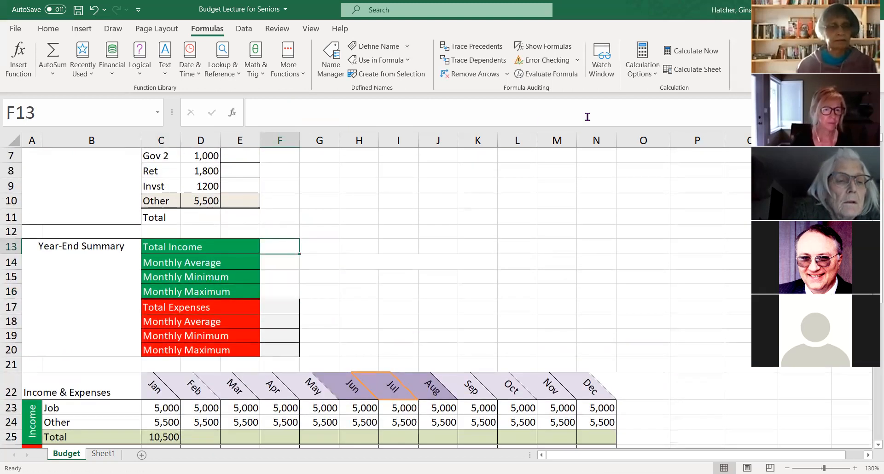
scroll(583, 137, "up", 2)
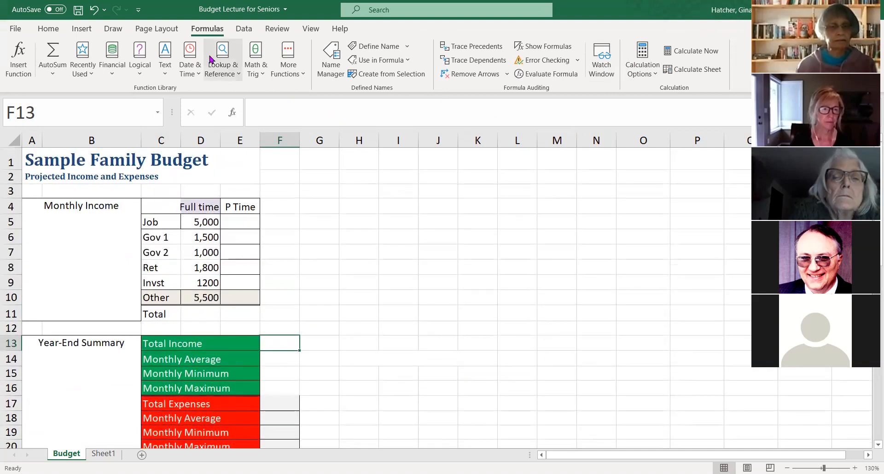
left_click(48, 28)
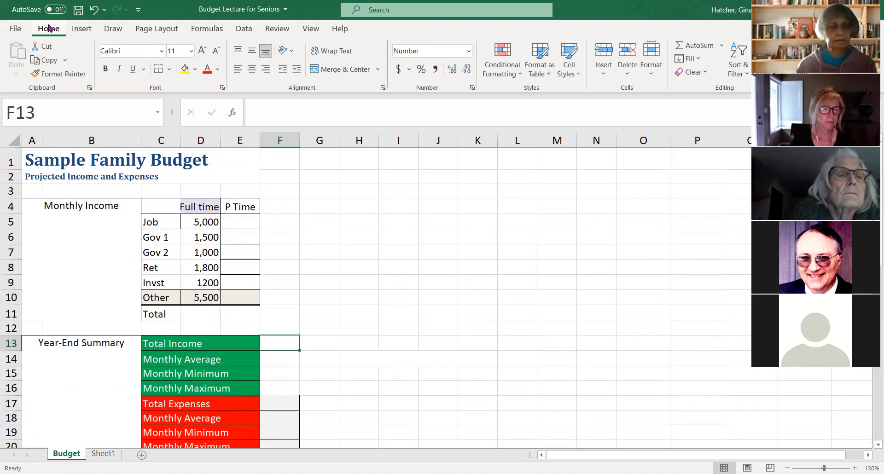
left_click(207, 28)
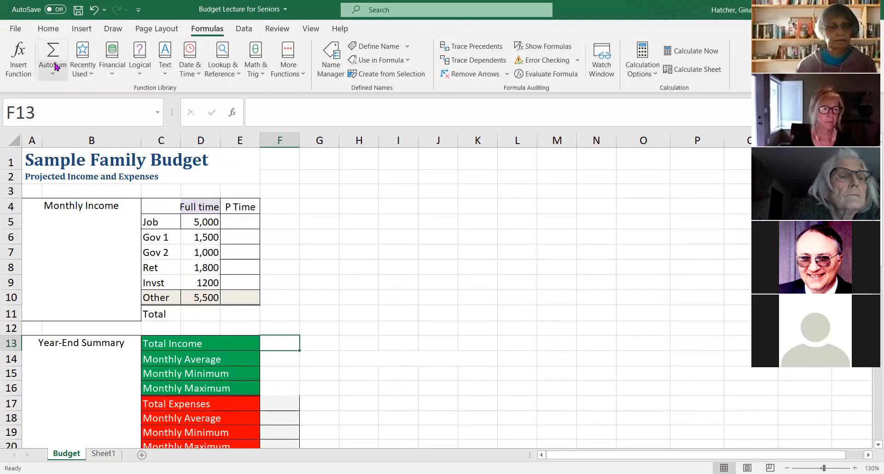
left_click(54, 63)
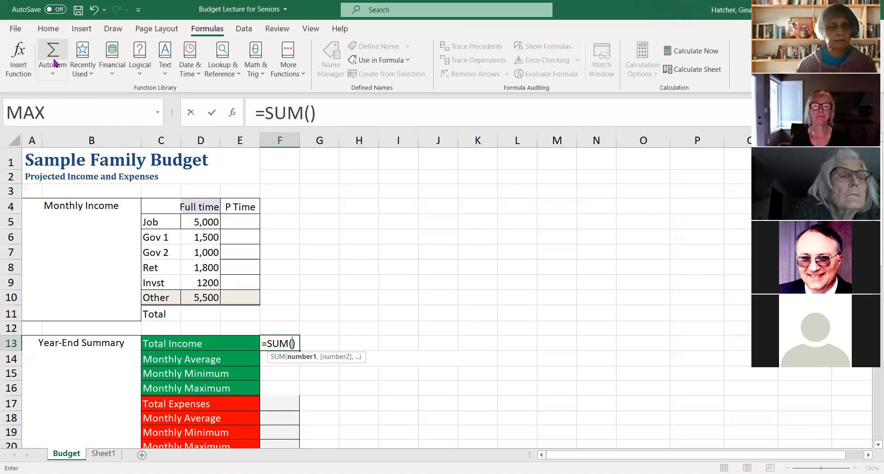
scroll(383, 244, "down", 1)
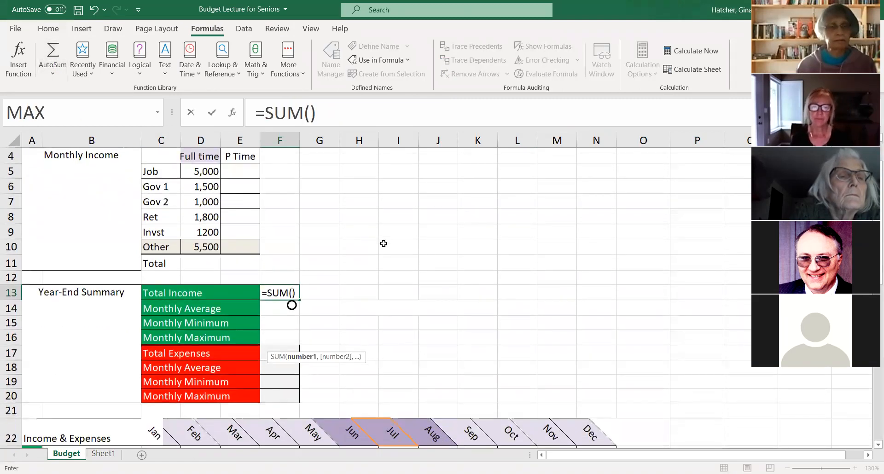
scroll(382, 251, "down", 2)
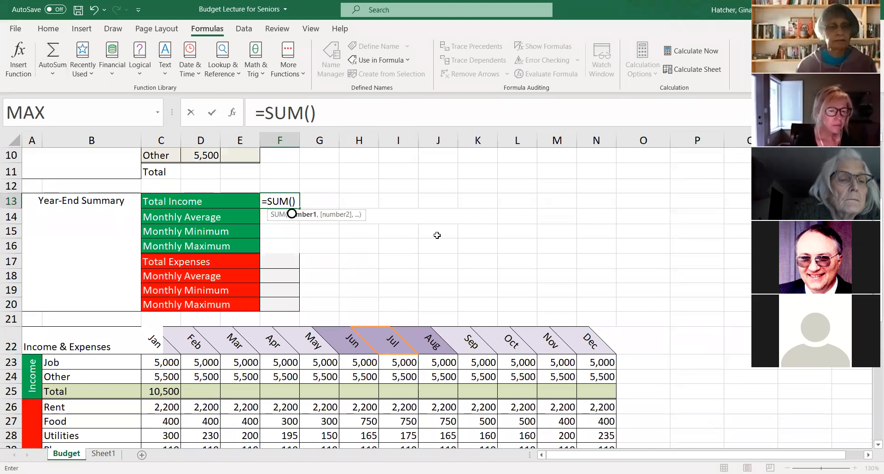
key("Escape")
- Fill the January income total formula from C25 across the remaining months to December, N25
left_click(167, 391)
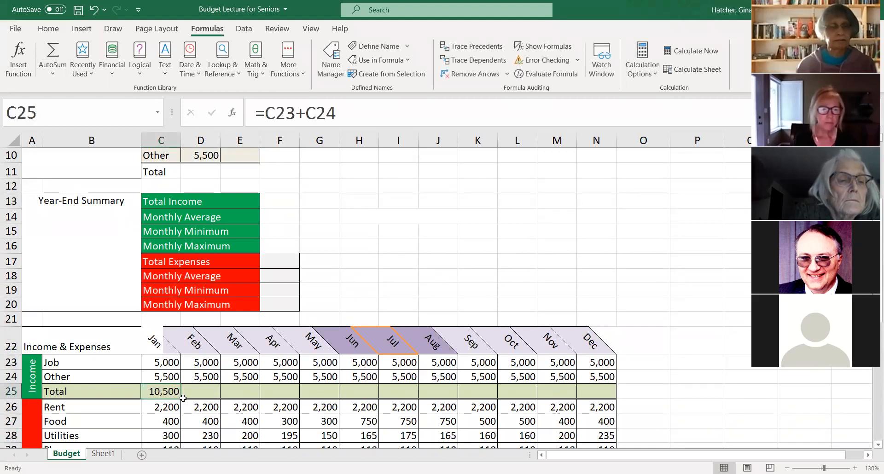
left_click_drag(182, 399, 605, 400)
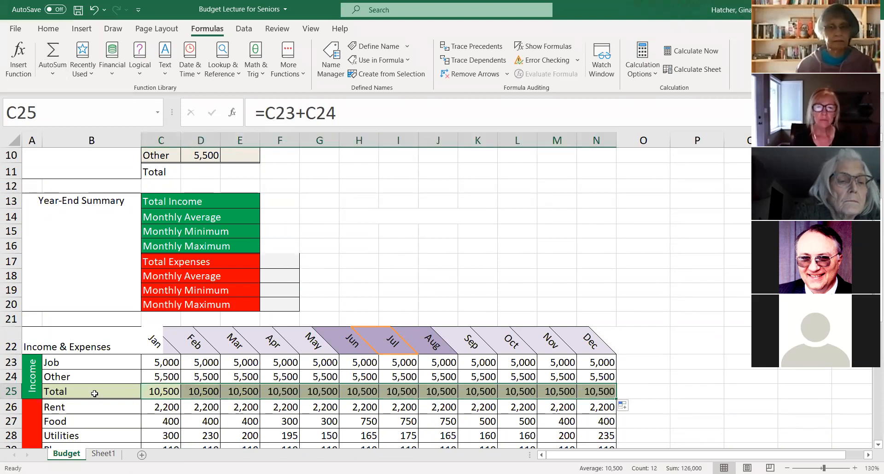
left_click(159, 392)
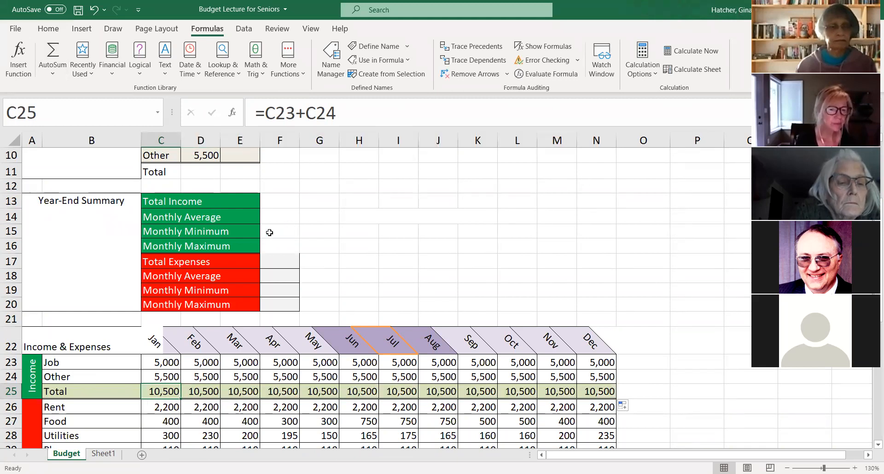
- Use AutoSum in the Total Income cell F13 to sum the monthly income totals, =SUM(C25:N25)
left_click(284, 203)
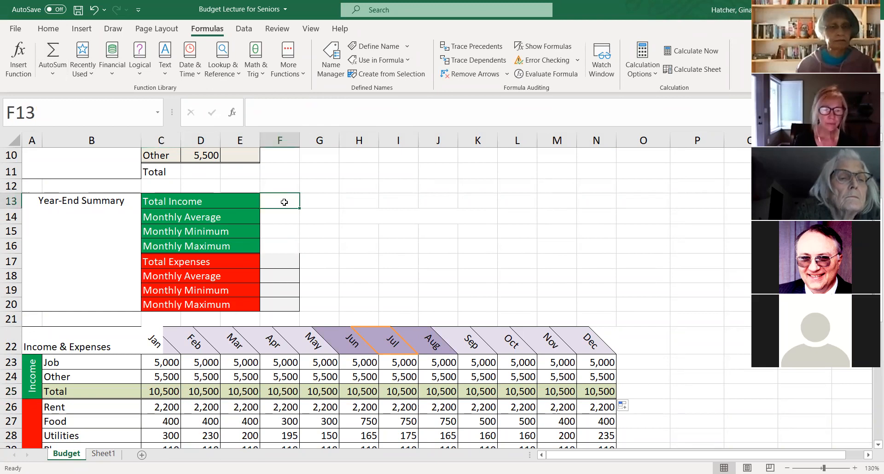
left_click(52, 51)
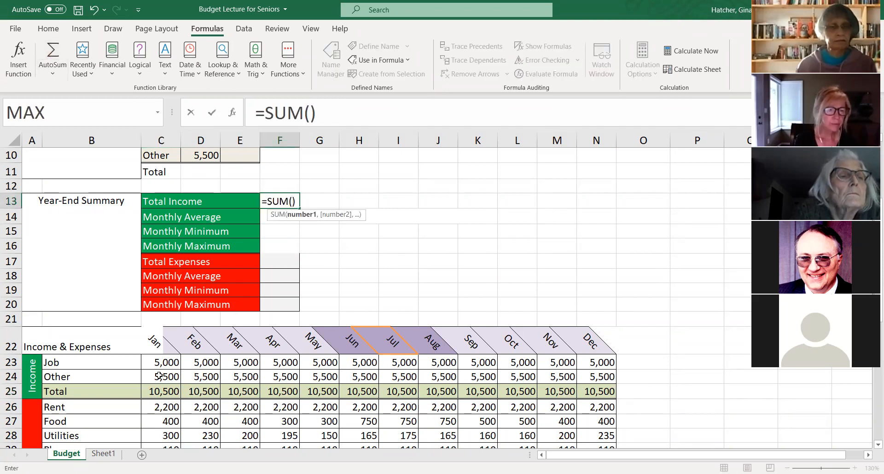
left_click(162, 394)
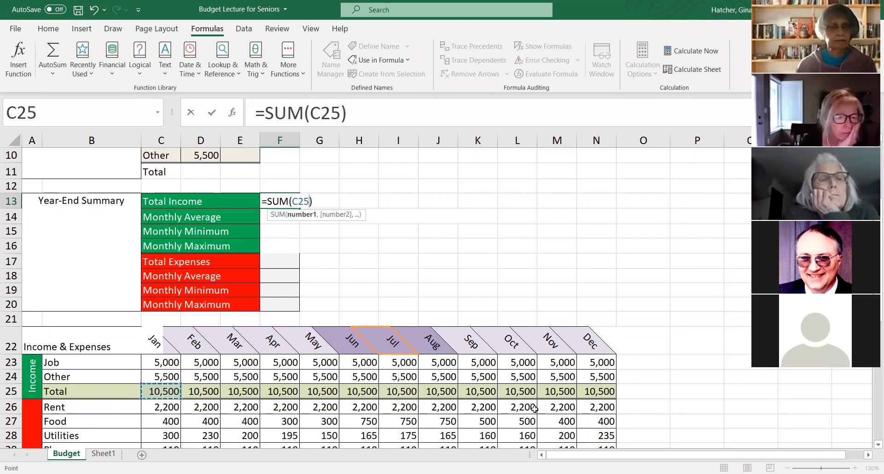
left_click(577, 393, "shift")
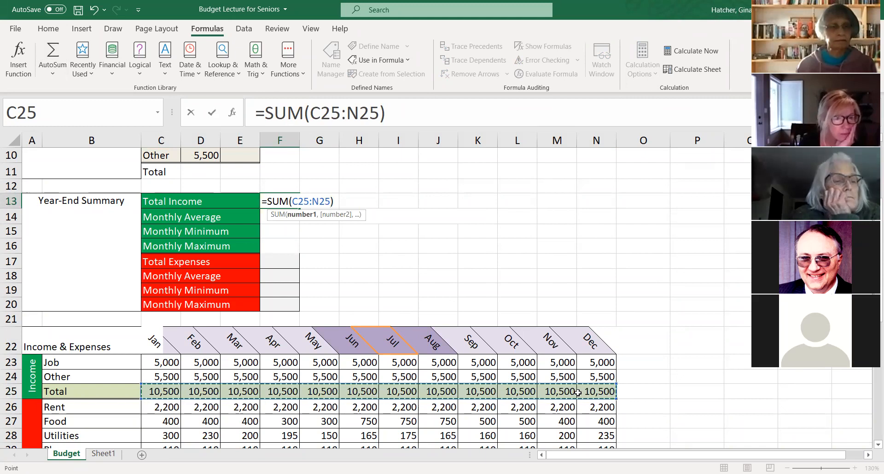
key("Return")
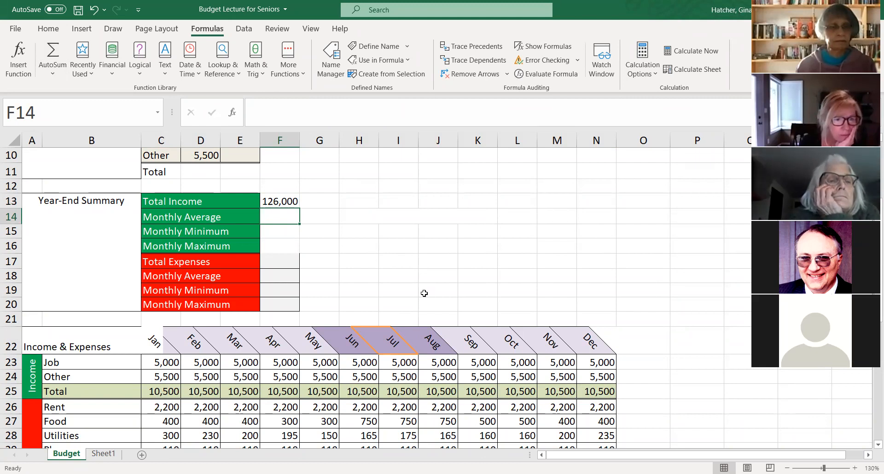
- Copy the new Total Income formula from F13 down to F16 with the fill handle
left_click(283, 202)
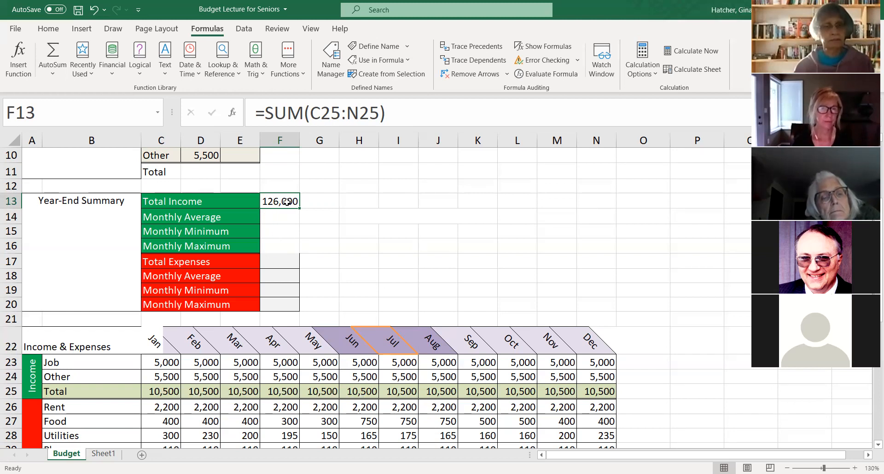
left_click_drag(301, 209, 301, 251)
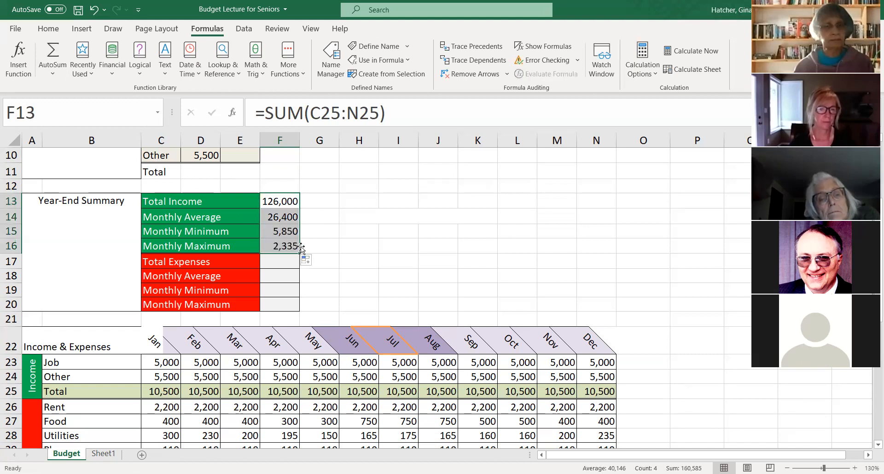
- Compare the formulas in F13, F14 and F15 with the Rent and Food cells that the copied references point to
left_click(275, 218)
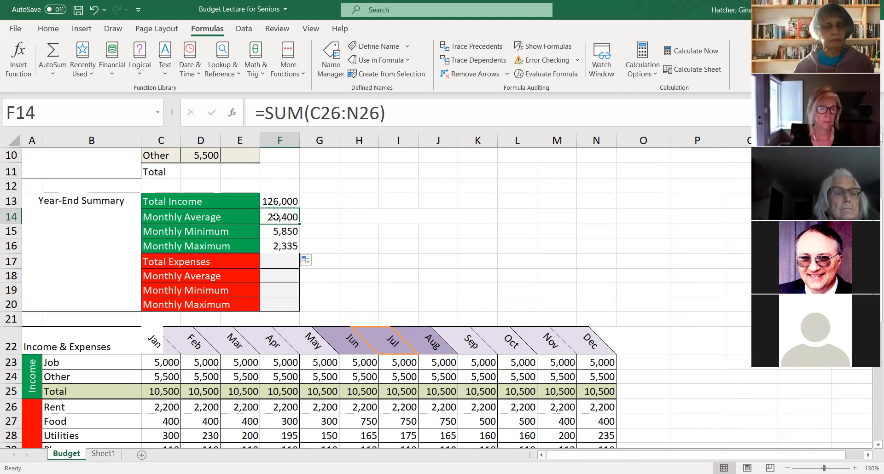
left_click(282, 202)
left_click(287, 217)
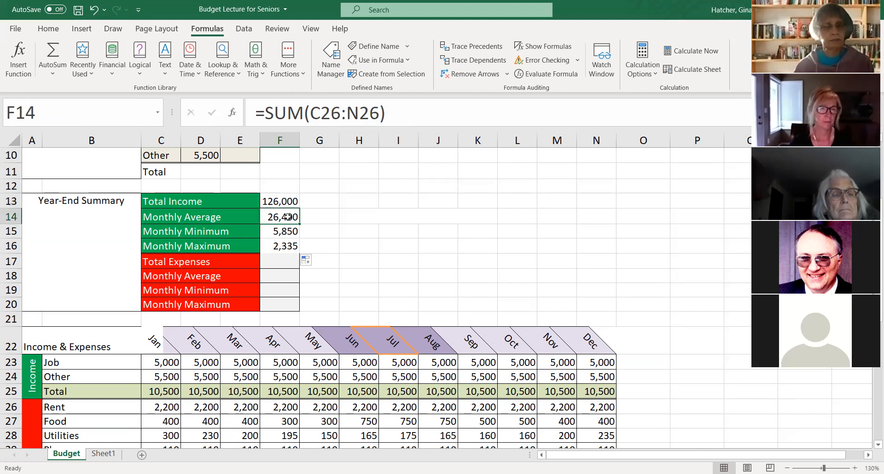
left_click(284, 200)
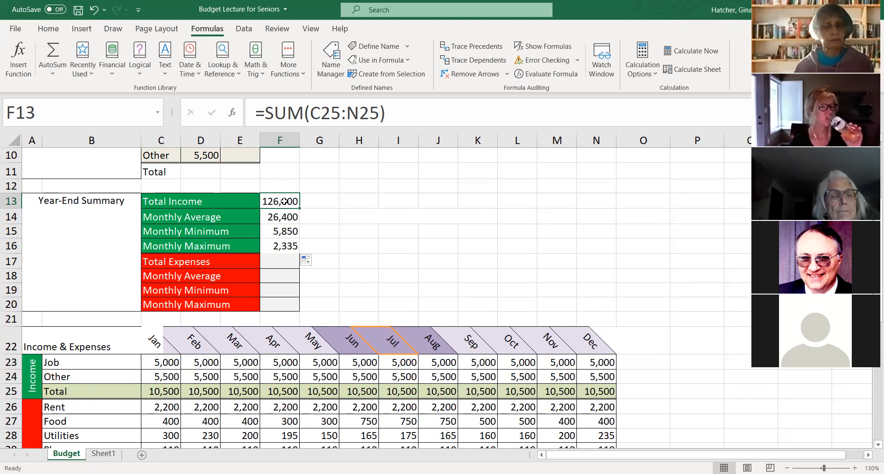
left_click(280, 221)
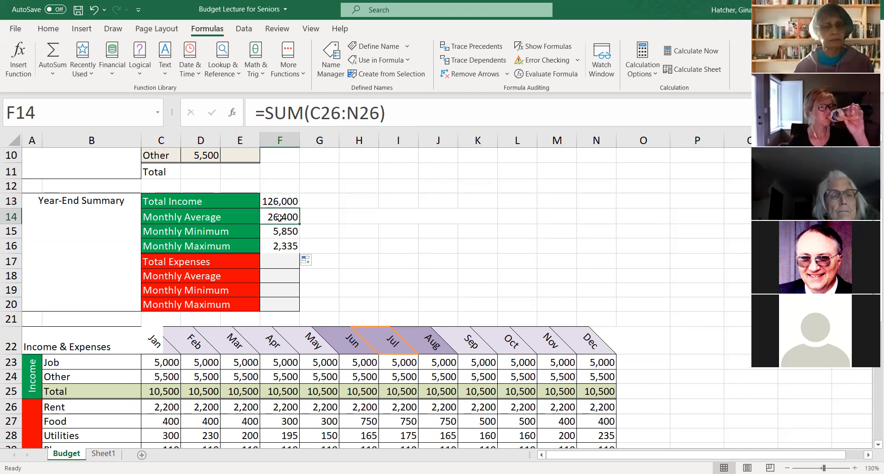
left_click(155, 408)
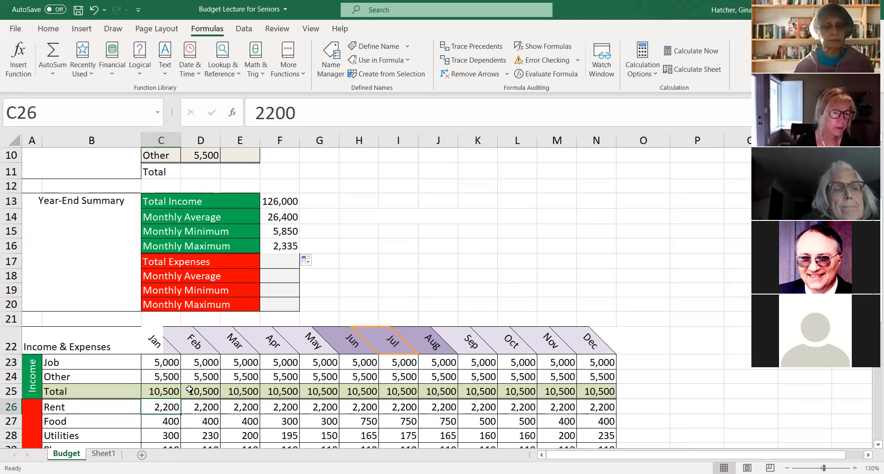
left_click(271, 232)
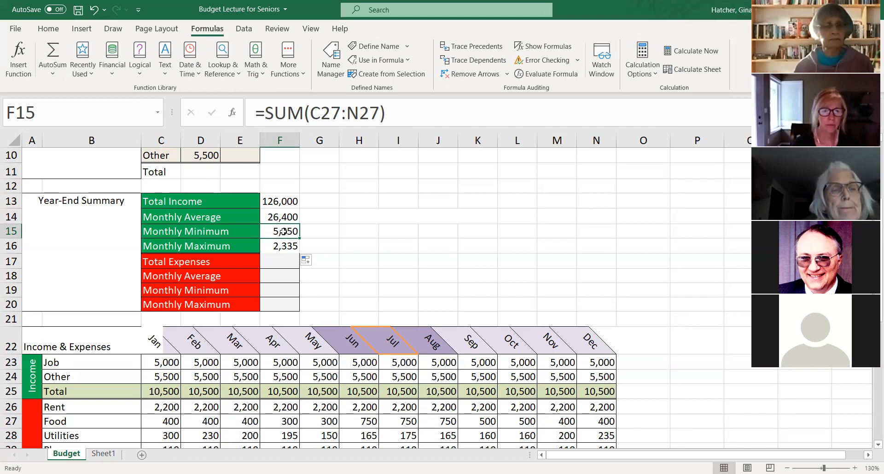
left_click(161, 423)
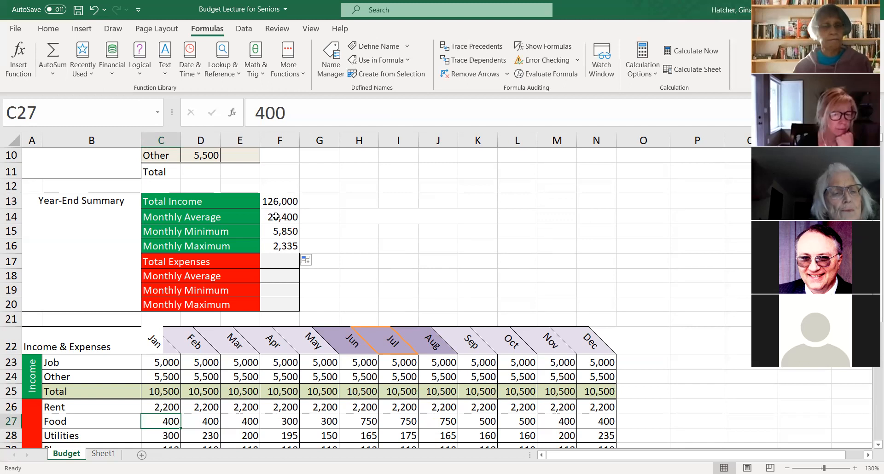
- Clear the copied formulas from the income Monthly Average, Minimum and Maximum cells, F14 through F16
left_click(275, 216)
left_click_drag(275, 217, 274, 240)
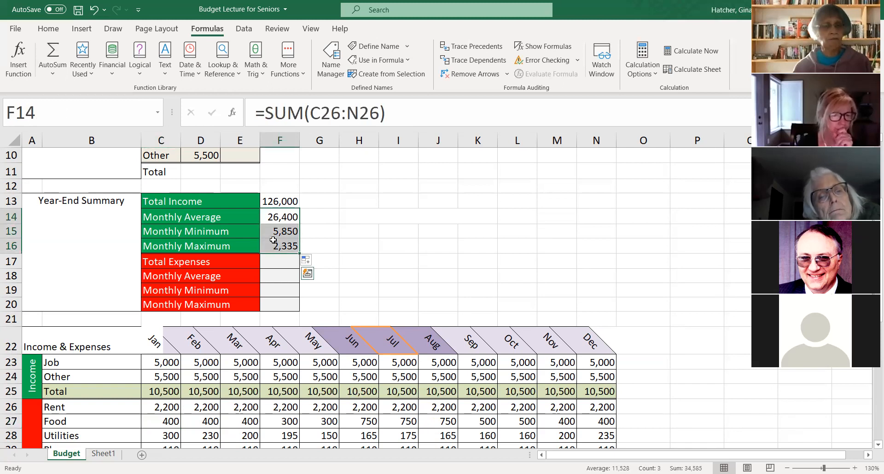
key("Delete")
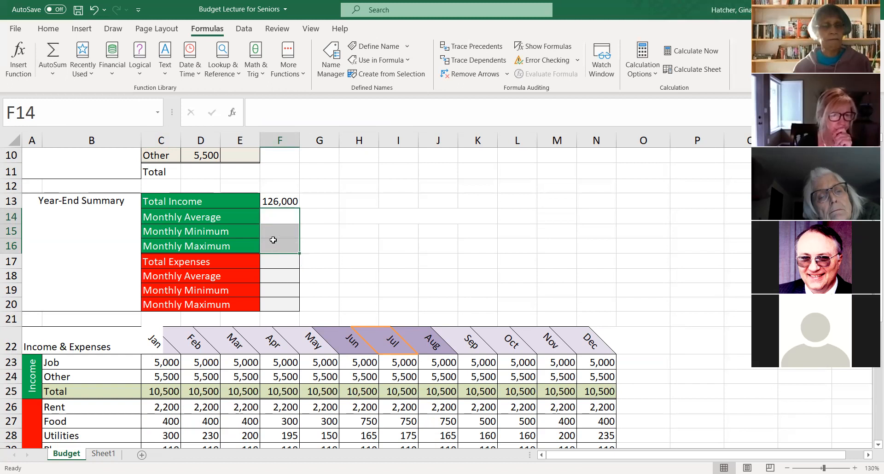
- Make the row 25 range in the Total Income formula in F13 absolute, giving =SUM($C$25:$N$25)
left_click(275, 201)
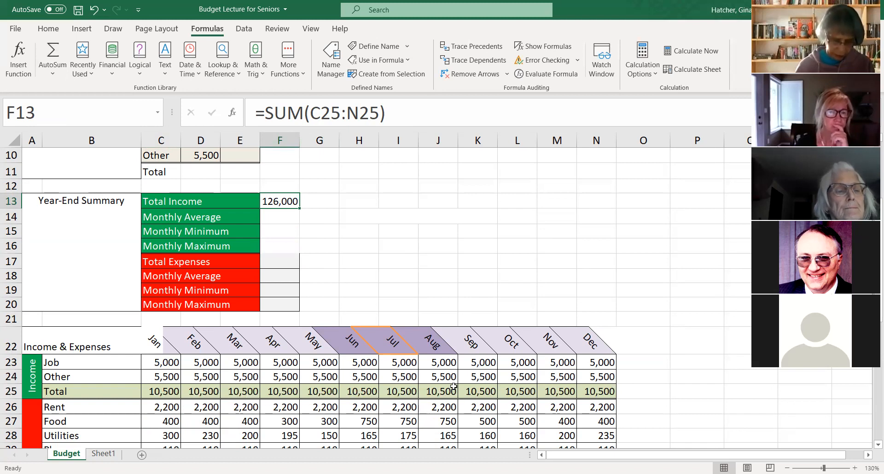
left_click(316, 113)
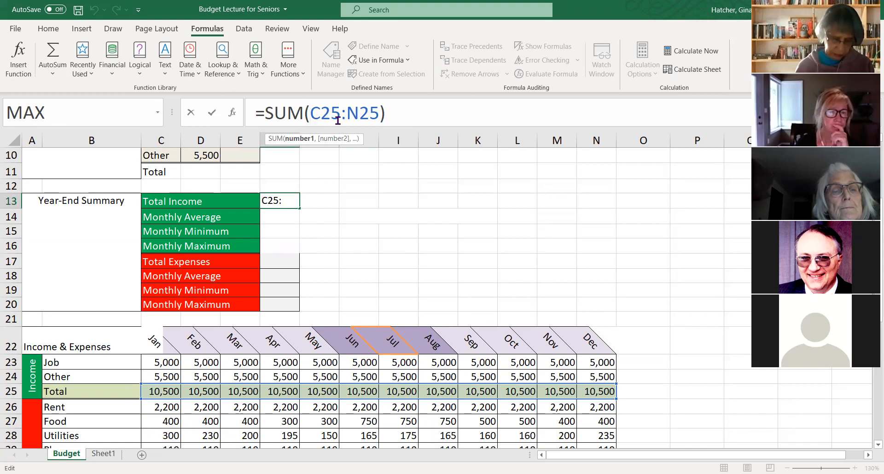
key("F4")
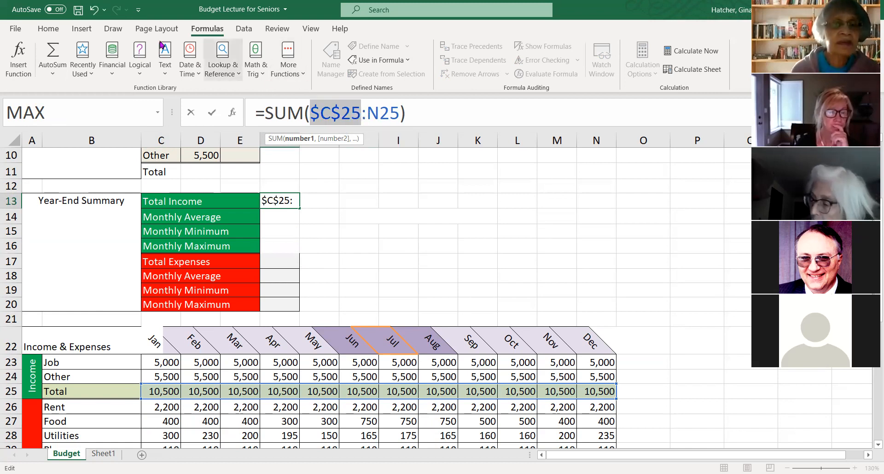
key("ctrl+z")
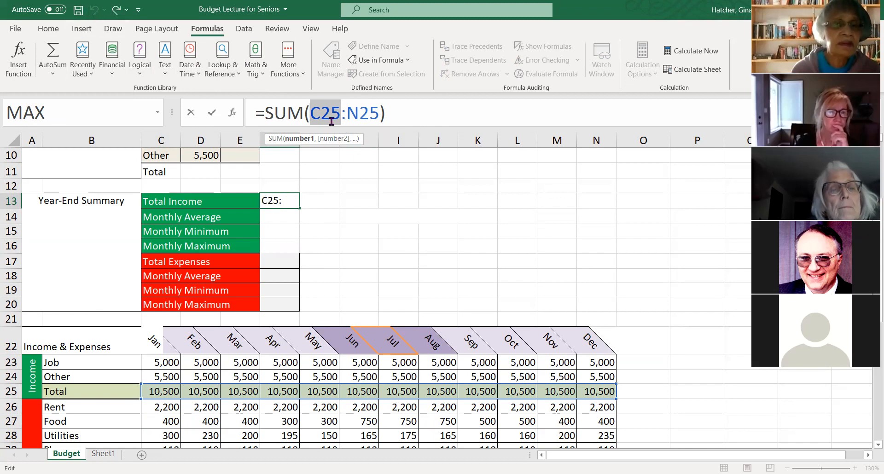
left_click(311, 113)
left_click_drag(311, 112, 372, 112)
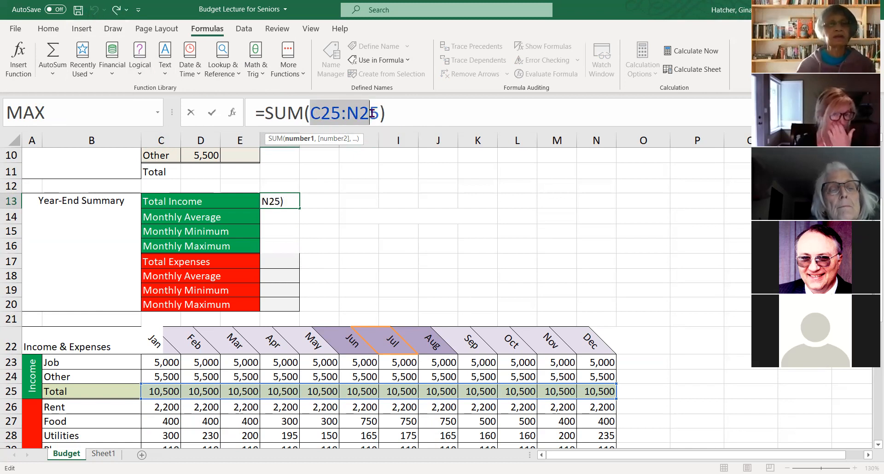
key("F4")
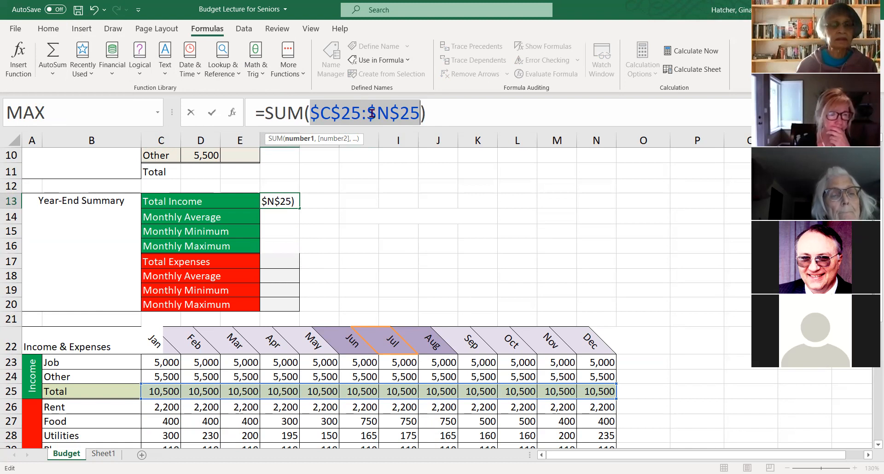
key("Return")
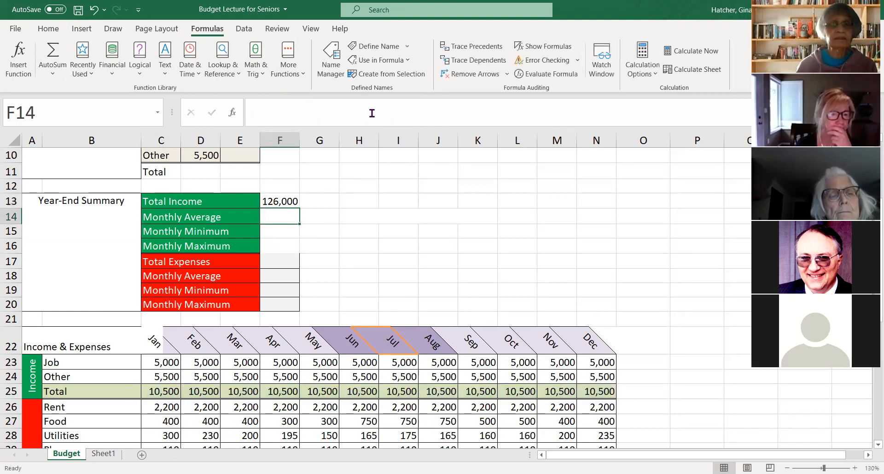
- Fill the Total Income formula from F13 down to F16 and change the Monthly Average function in F14 to AVERAGE
left_click(280, 202)
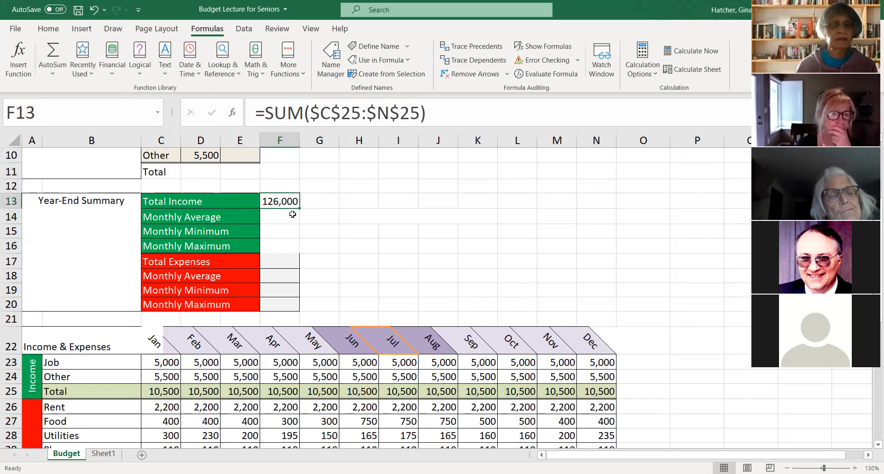
left_click_drag(299, 210, 295, 245)
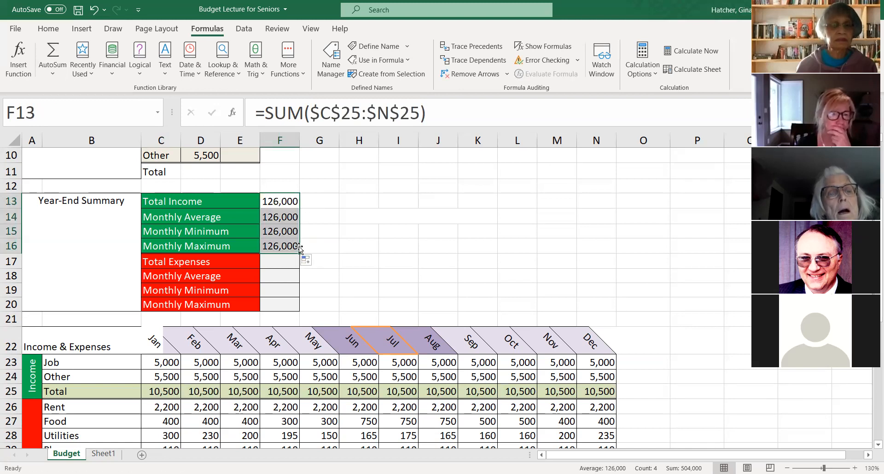
left_click(275, 212)
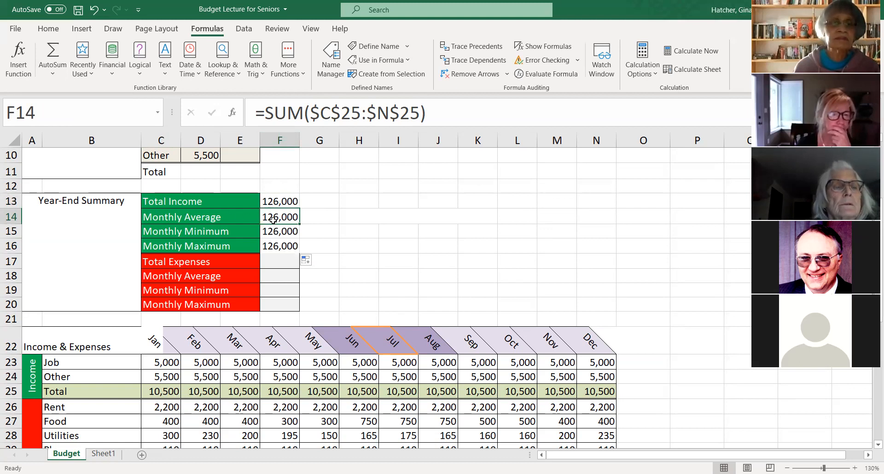
left_click_drag(266, 112, 295, 115)
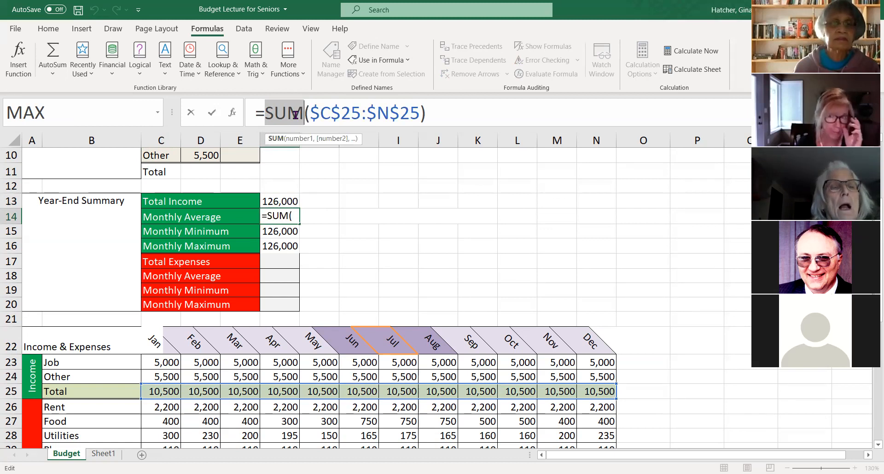
type("AVERAGE")
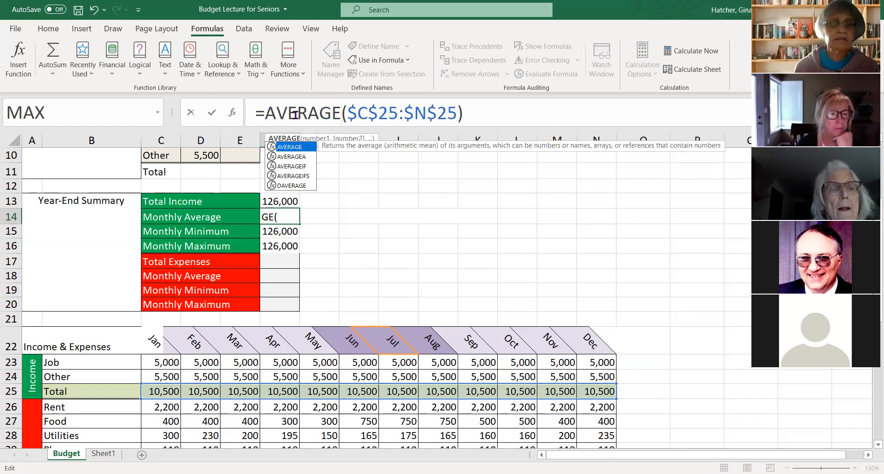
key("Return")
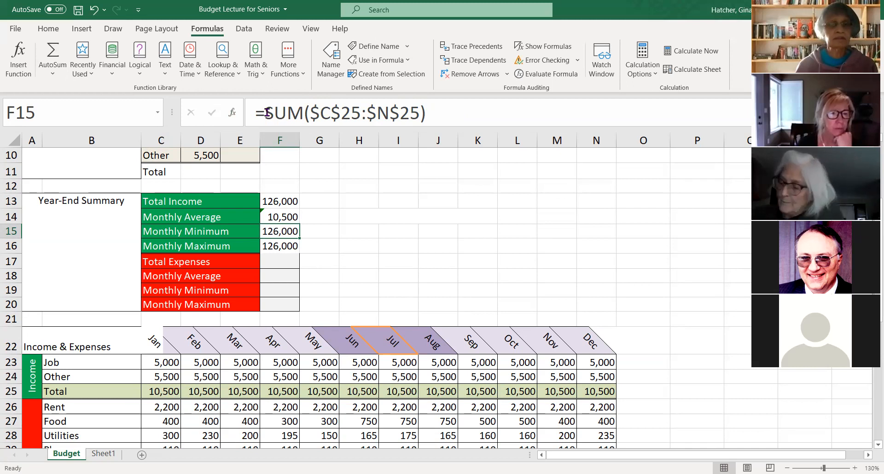
- Replace SUM with MIN in the income Monthly Minimum cell F15 and with MAX in the Monthly Maximum cell F16
left_click_drag(266, 113, 301, 116)
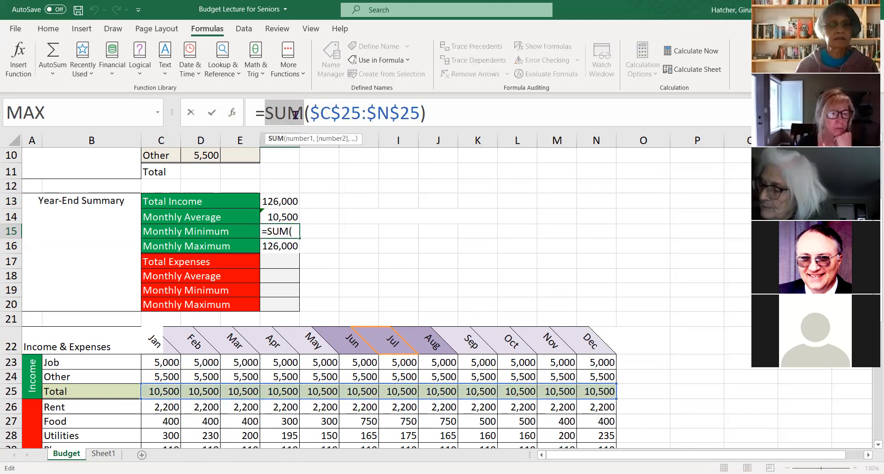
type("MIN")
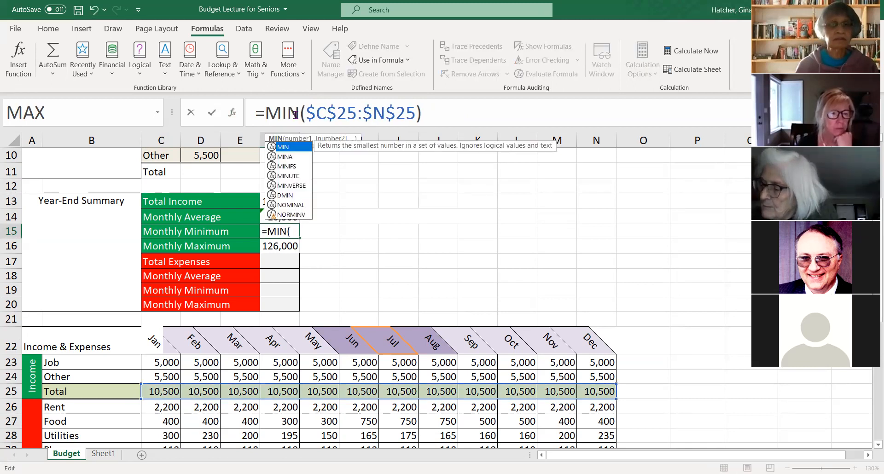
key("Return")
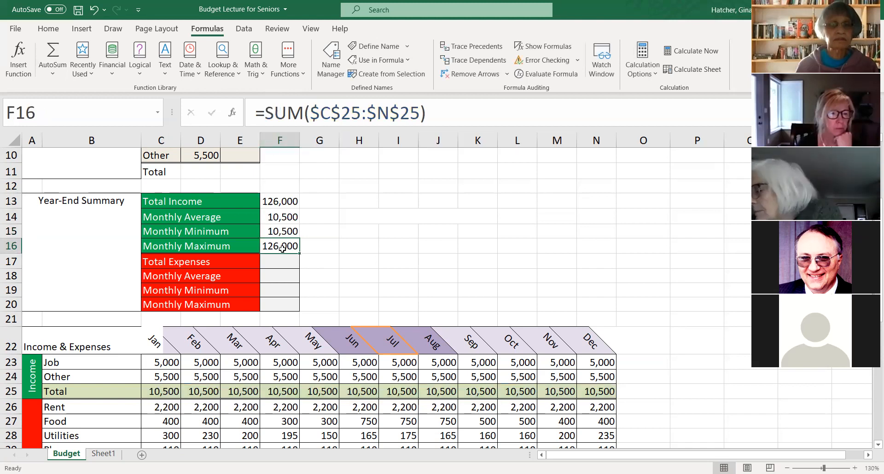
left_click_drag(268, 112, 301, 114)
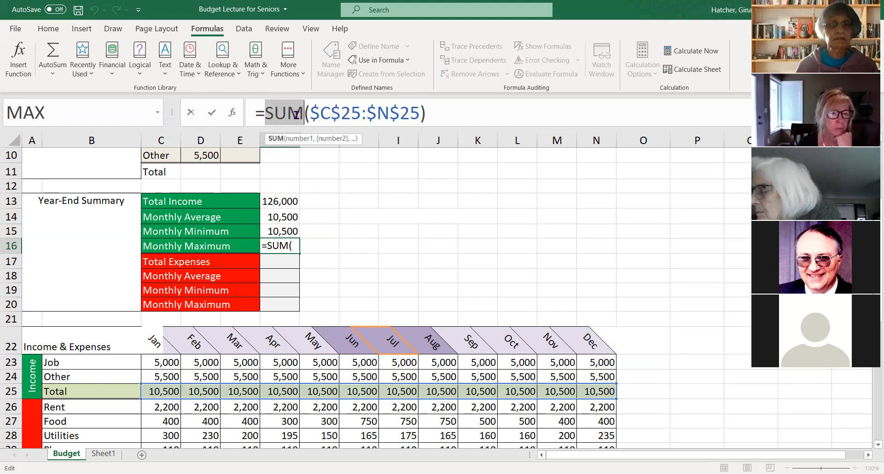
type("MA")
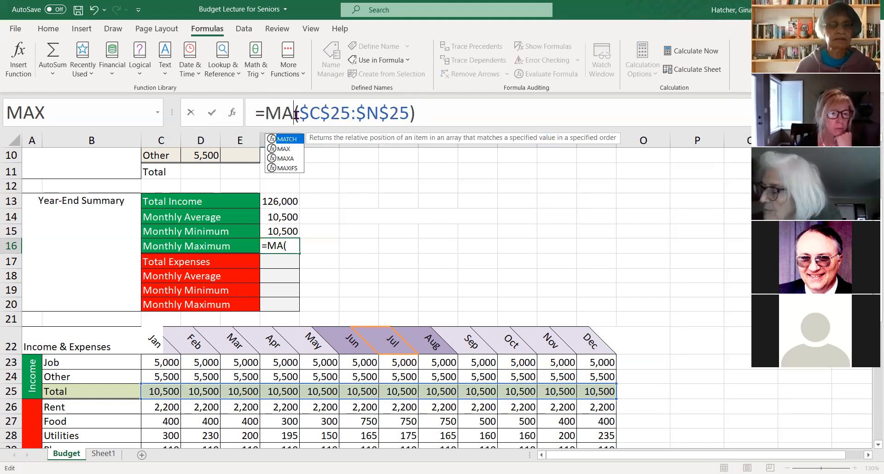
type("X")
key("Return")
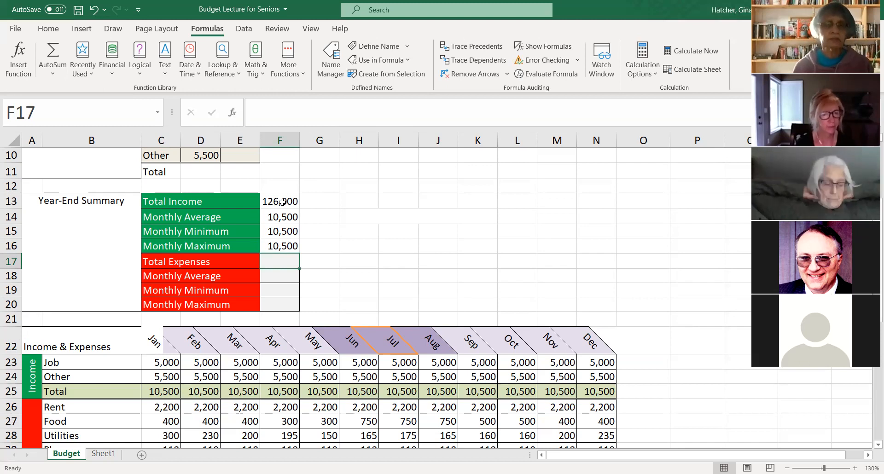
- Review the year-end income summary formulas in F13 through F16 and the functions and absolute ranges they use
scroll(282, 202, "down", 1)
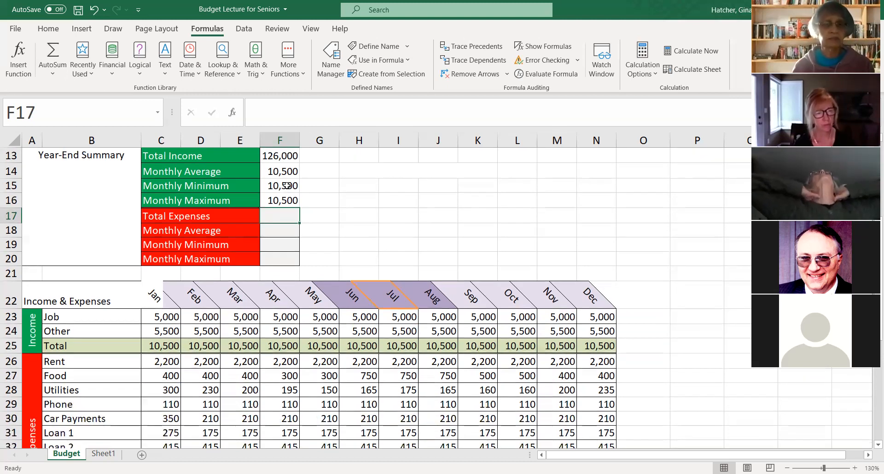
scroll(287, 196, "up", 1)
scroll(289, 198, "up", 1)
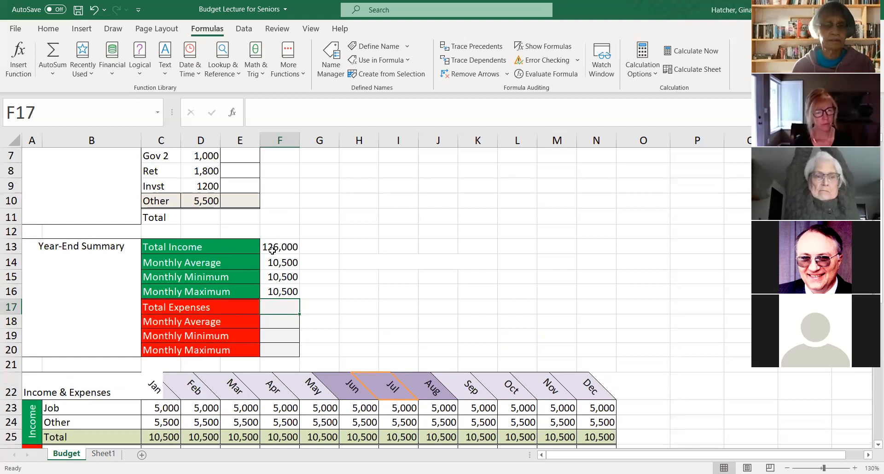
scroll(273, 250, "down", 1)
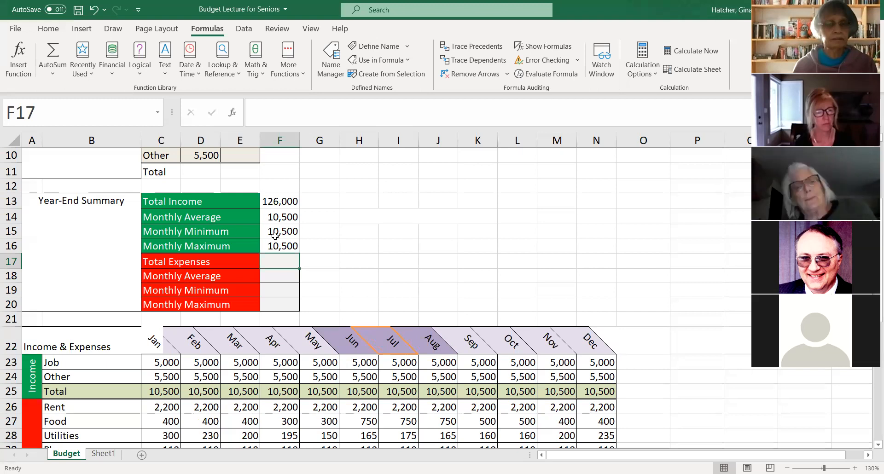
left_click(277, 204)
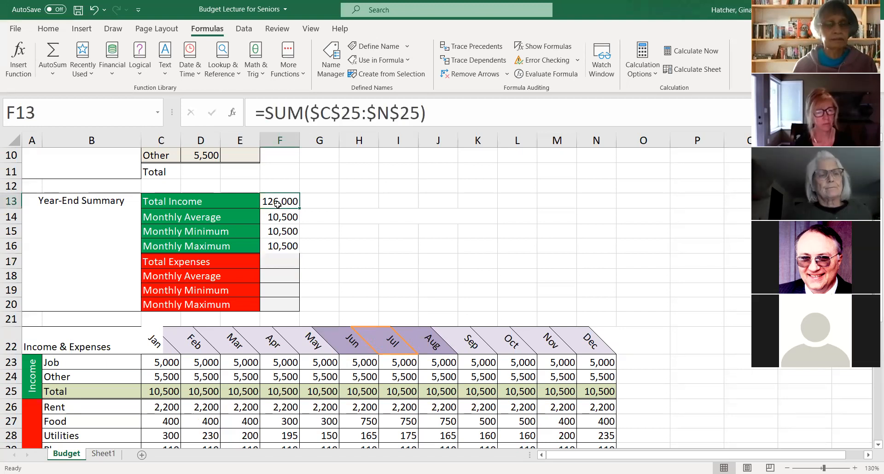
left_click(277, 219)
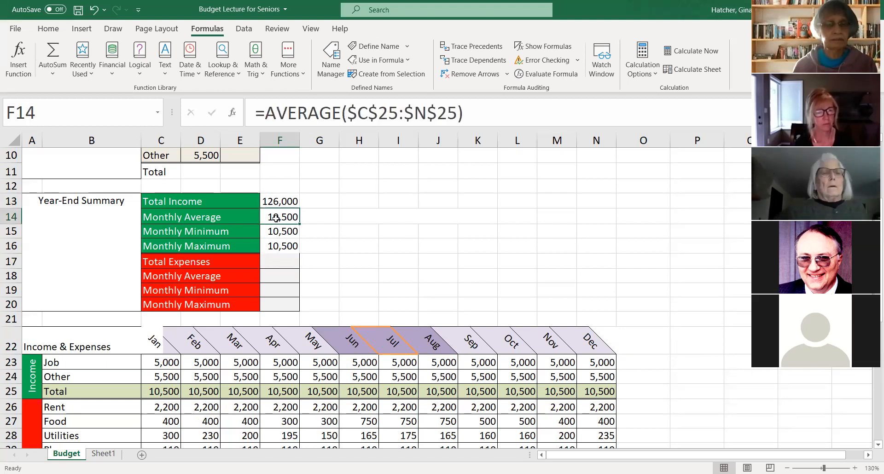
left_click(279, 248)
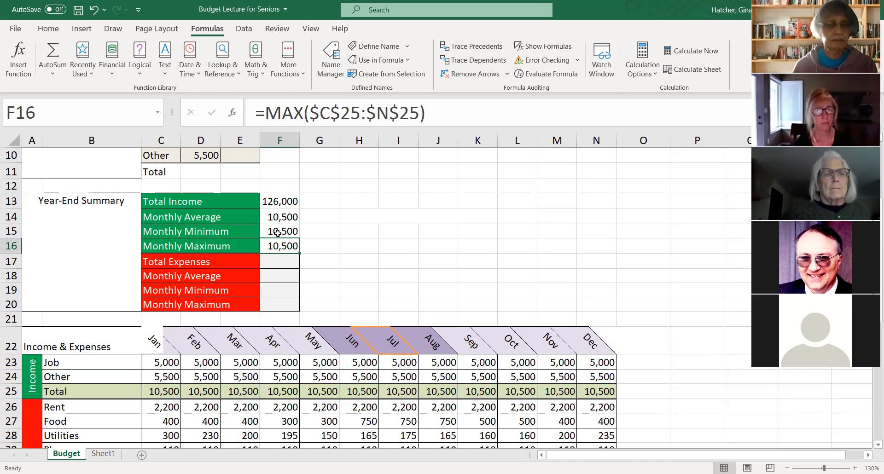
left_click(277, 233)
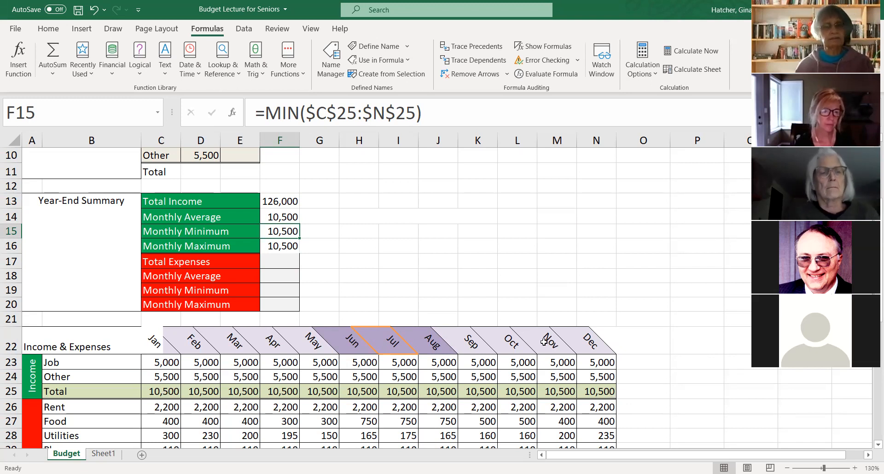
- Overwrite the June Other income in H24 with 2500
left_click(362, 392)
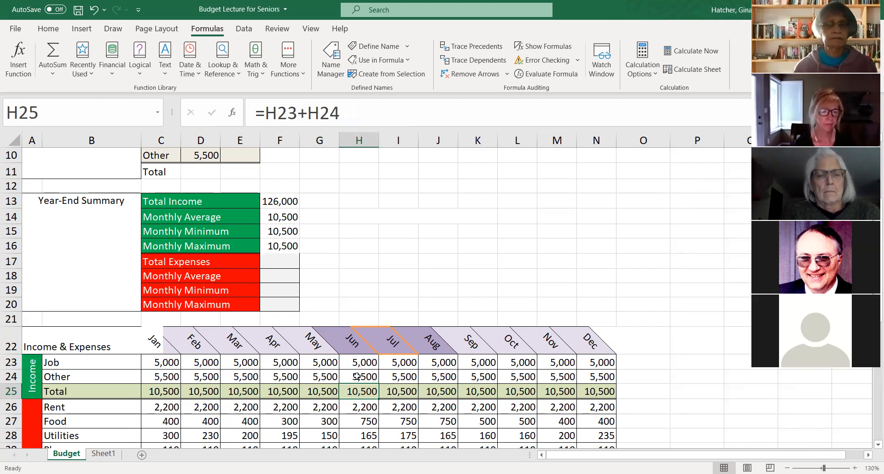
left_click(356, 377)
type("2500")
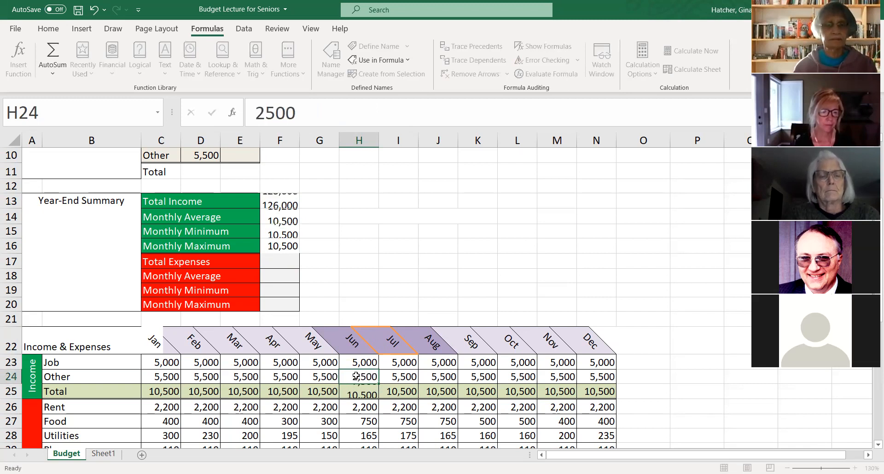
key("Return")
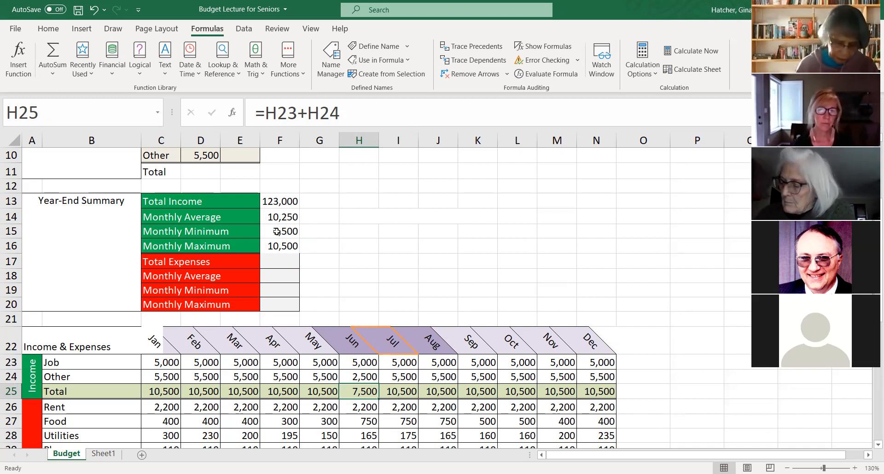
- Check the source references of the monthly Job and Other income cells, and set the full-time Job income in D5 to 7500
scroll(345, 294, "up", 1)
scroll(346, 293, "down", 1)
left_click(283, 363)
left_click(283, 377)
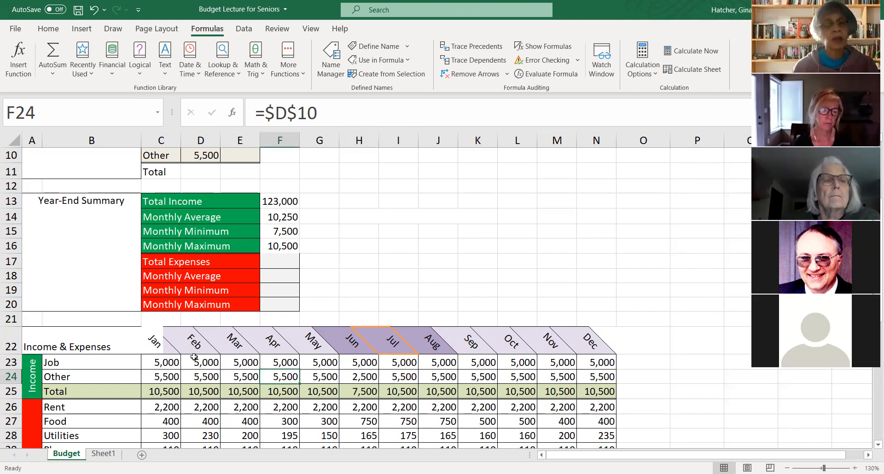
left_click(165, 363)
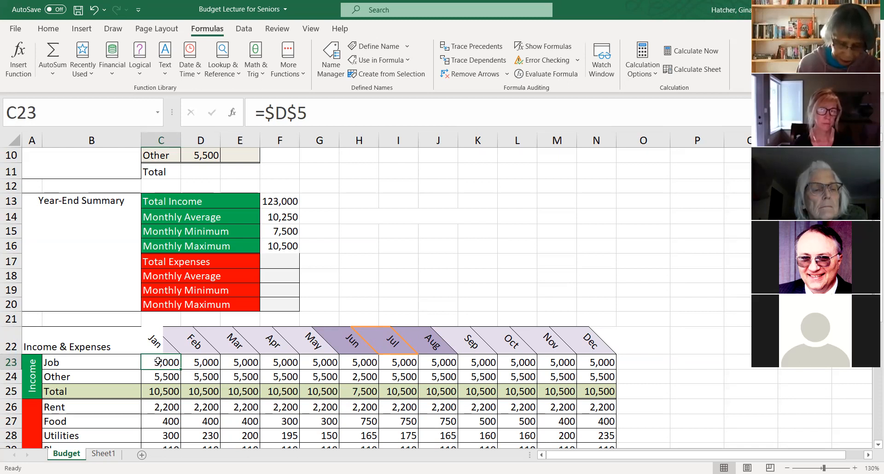
scroll(175, 304, "up", 3)
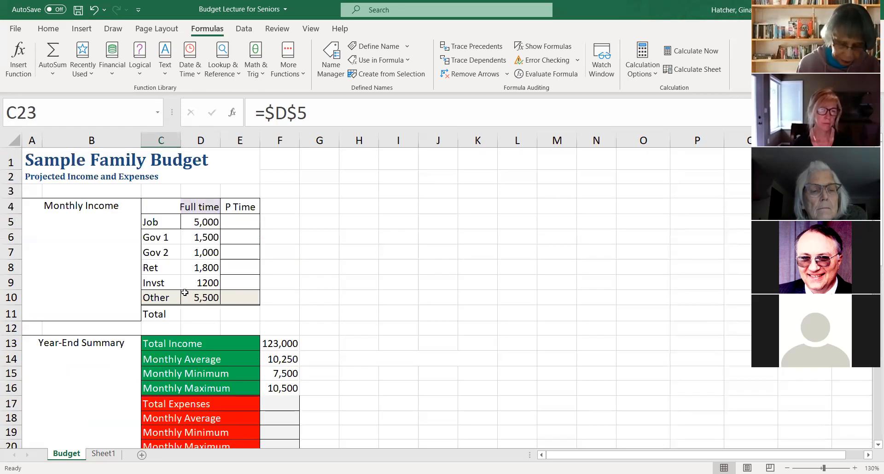
left_click(200, 223)
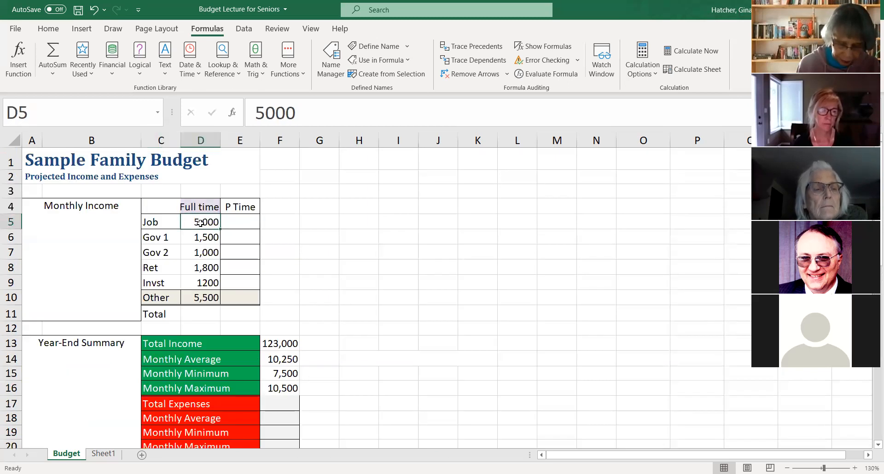
type("7500")
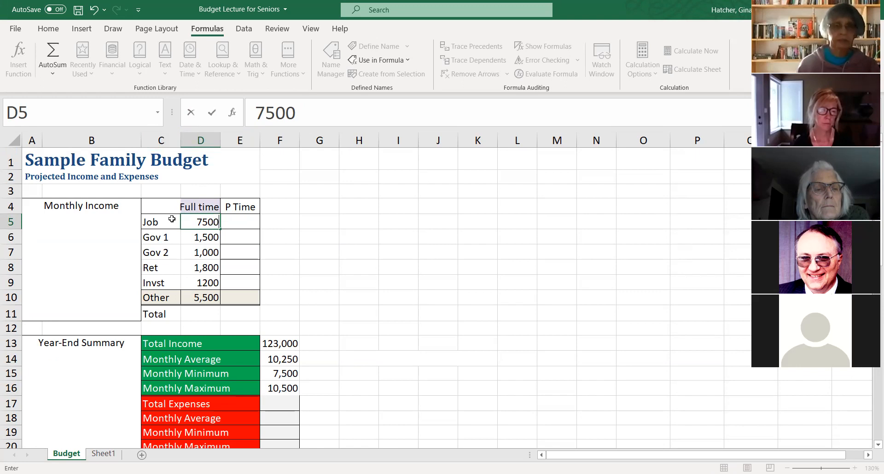
key("Return")
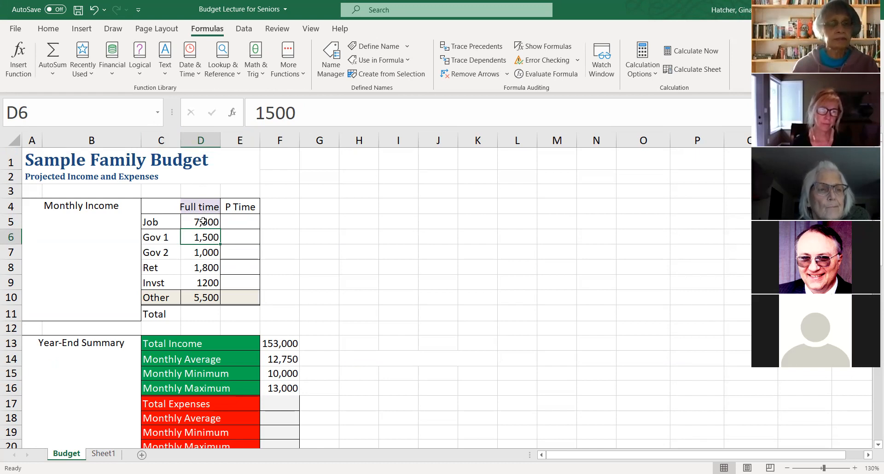
- Check the Total Income formula in F13 and compare the year-end income summary with the monthly income rows
left_click(284, 341)
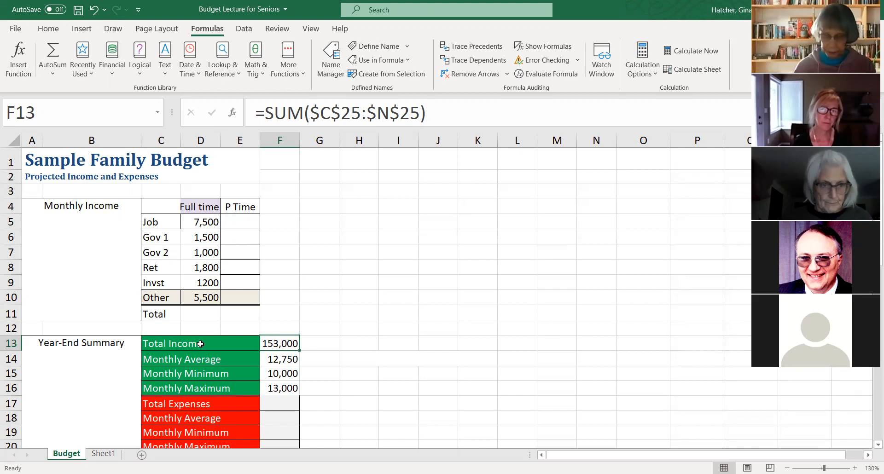
scroll(290, 298, "down", 1)
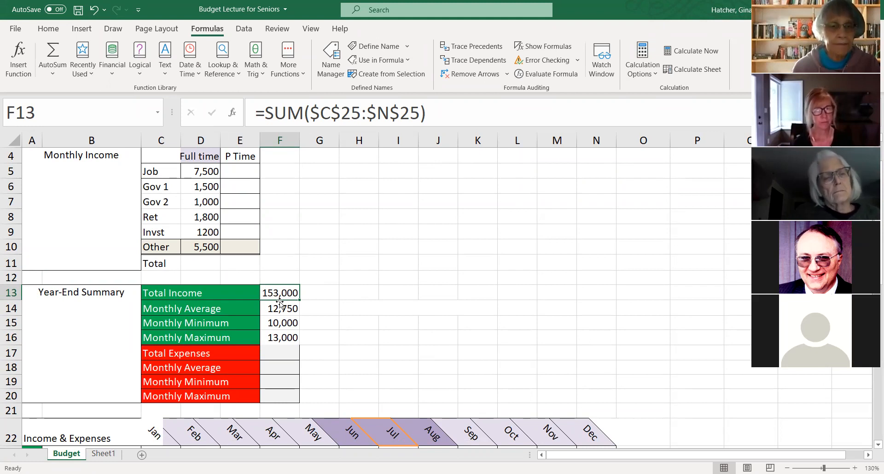
scroll(290, 292, "down", 1)
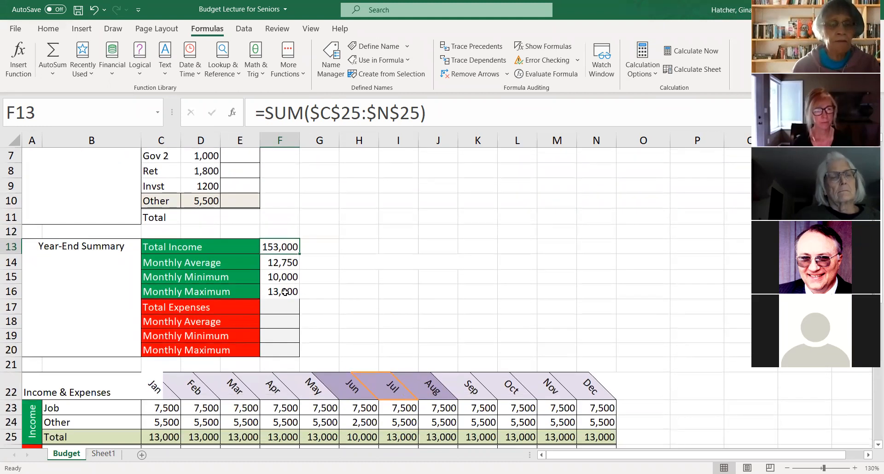
scroll(333, 281, "down", 1)
scroll(361, 259, "down", 1)
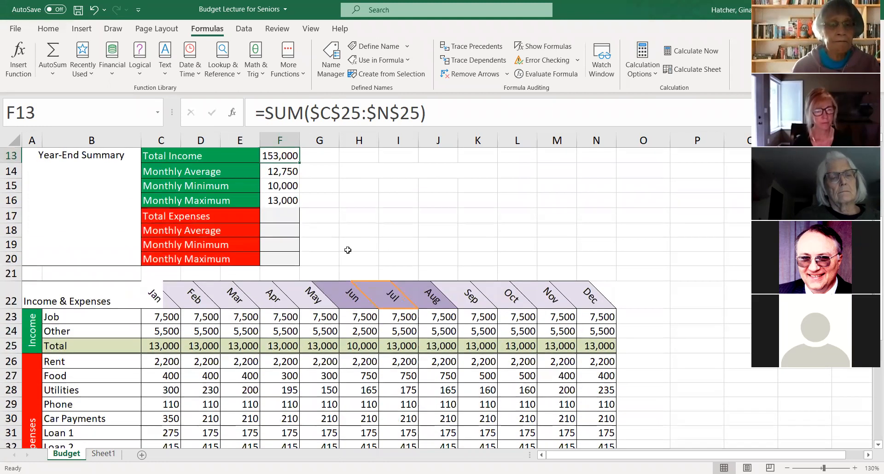
left_click(278, 217)
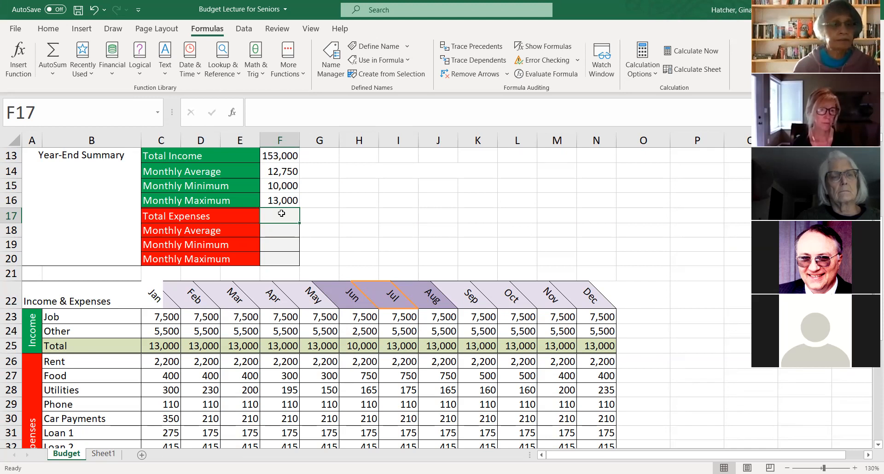
left_click(57, 60)
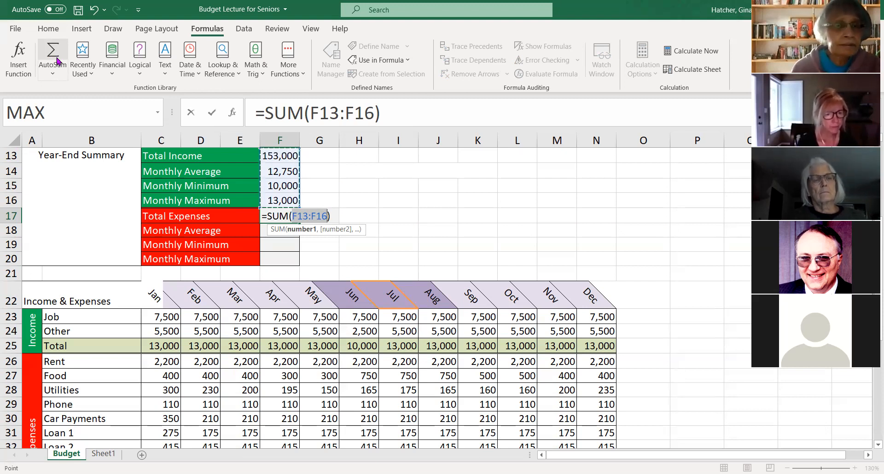
scroll(95, 94, "down", 1)
scroll(184, 279, "down", 1)
scroll(178, 349, "down", 2)
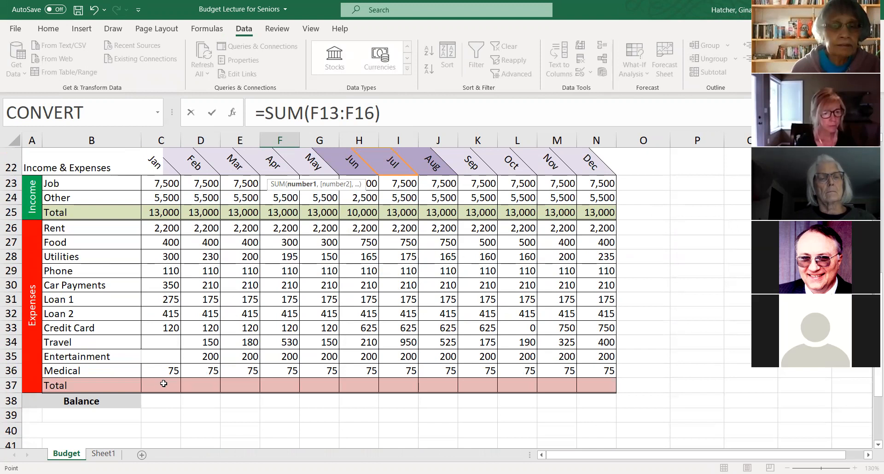
key("Escape")
- Total the January expenses C26:C36 with SUM in C37 and fill the formula across to December in N37
scroll(355, 181, "down", 2)
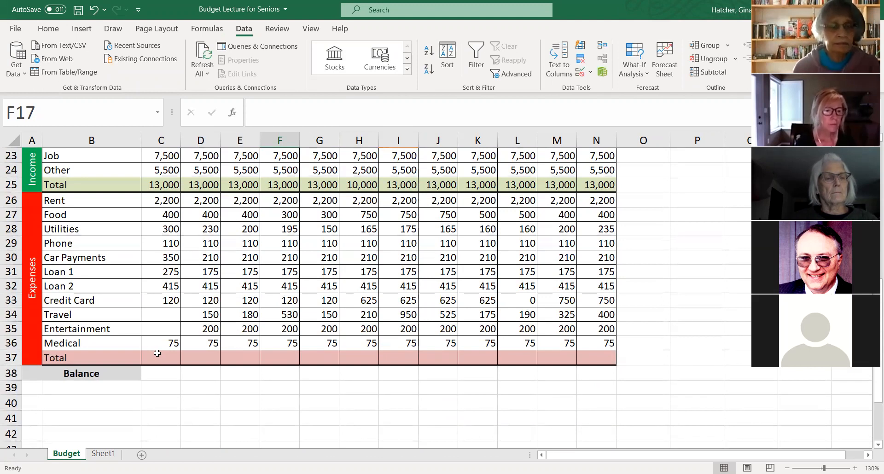
left_click(161, 357)
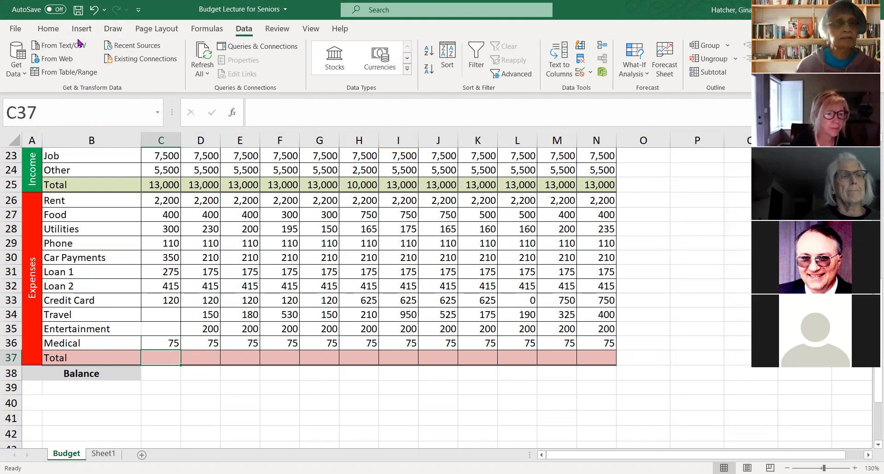
left_click(52, 30)
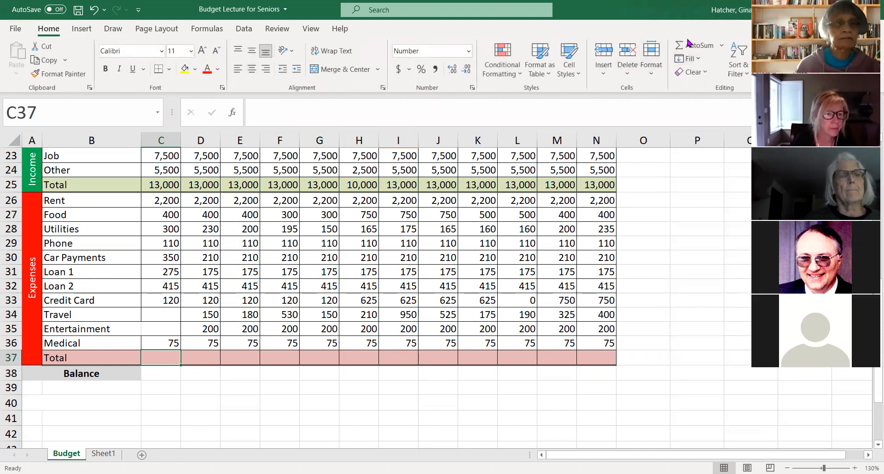
left_click(689, 46)
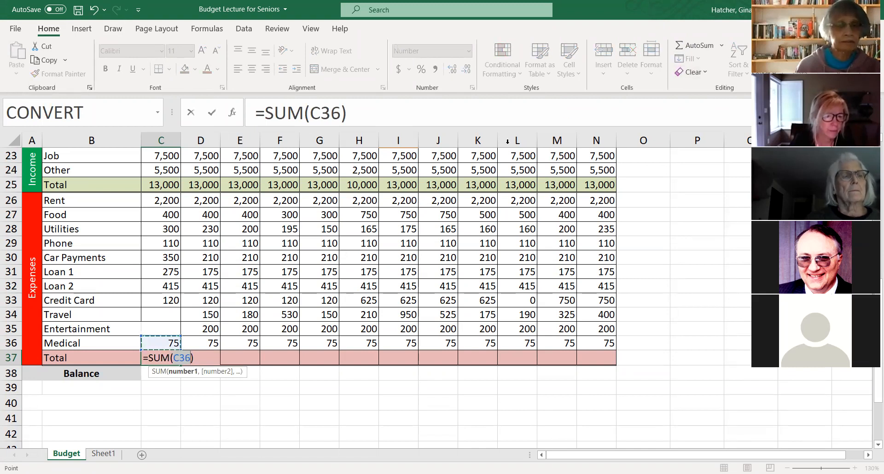
left_click(157, 200)
left_click(163, 347, "shift")
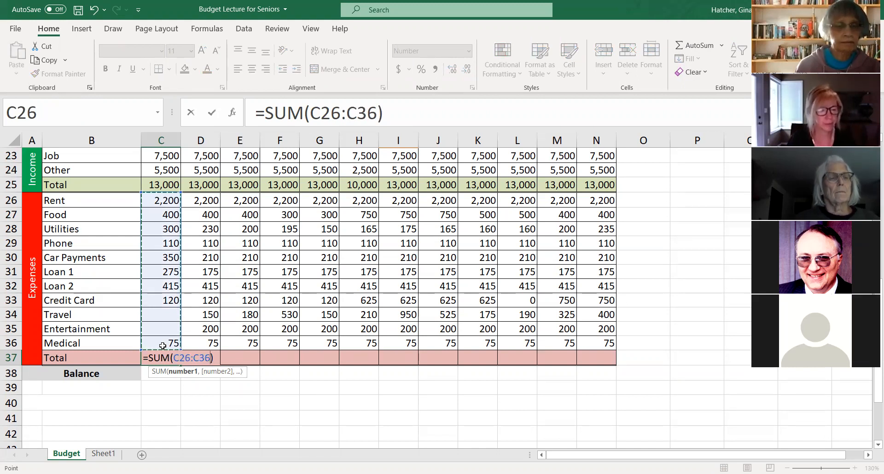
key("Return")
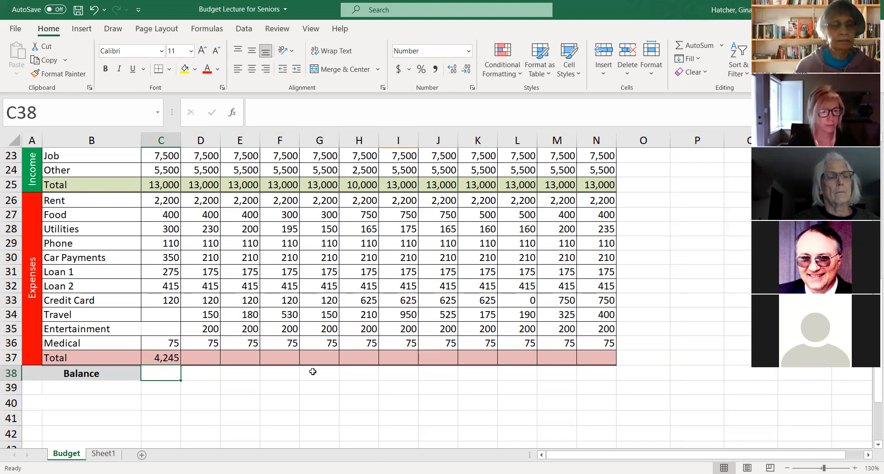
left_click(169, 359)
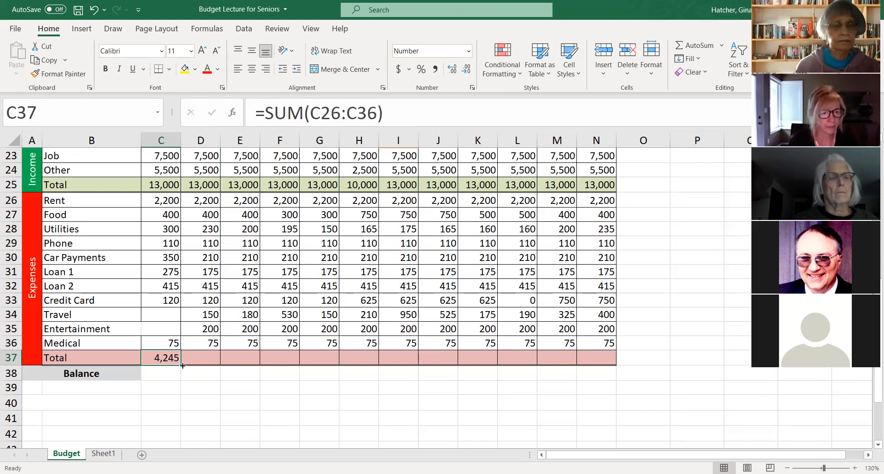
left_click_drag(181, 366, 599, 374)
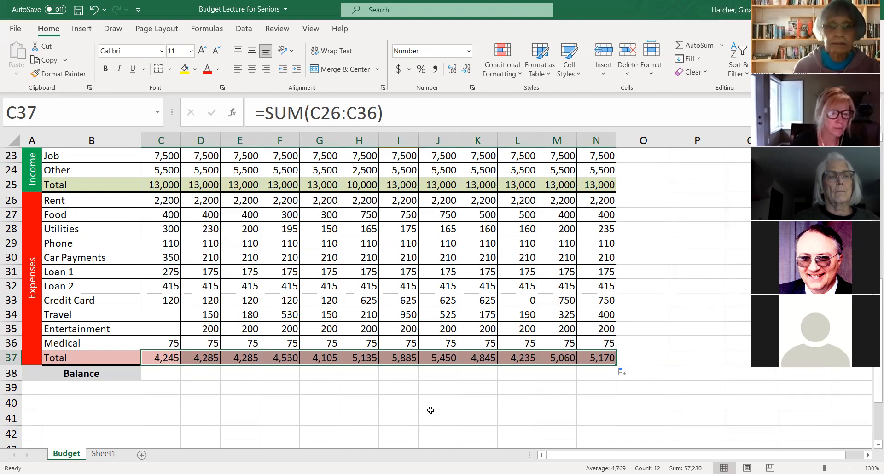
- Review the filled expense total formulas from D37 through N37 and the column range each one sums
left_click(200, 359)
left_click(237, 358)
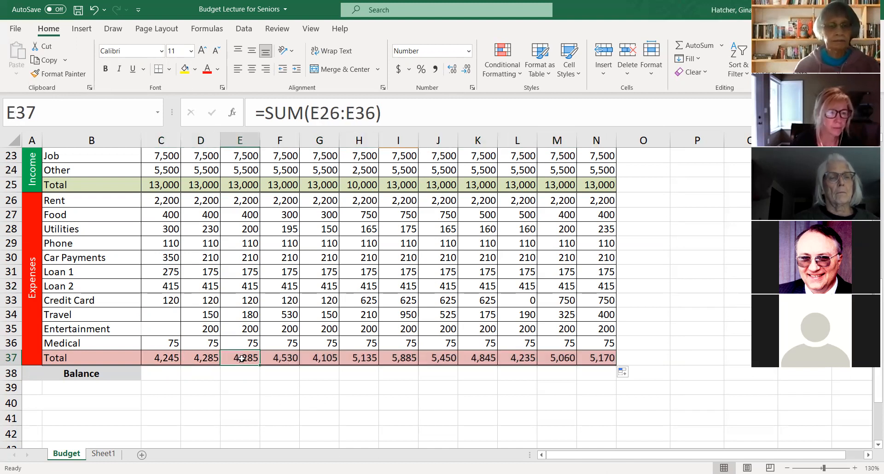
left_click(277, 360)
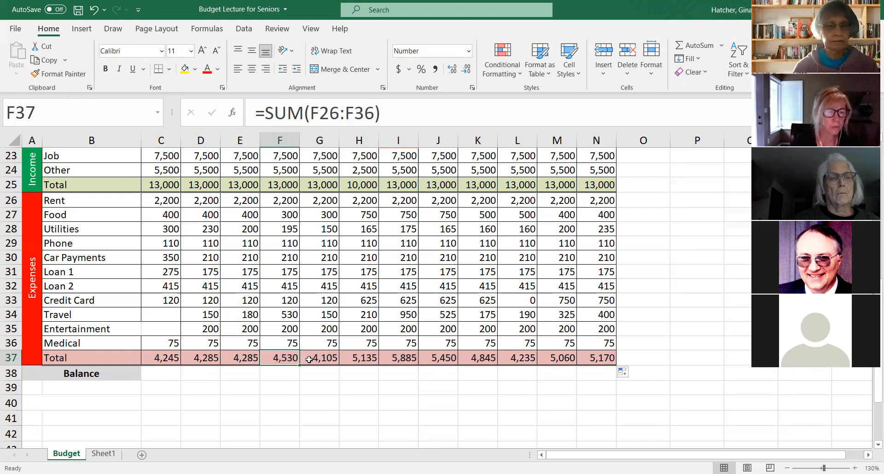
left_click(323, 359)
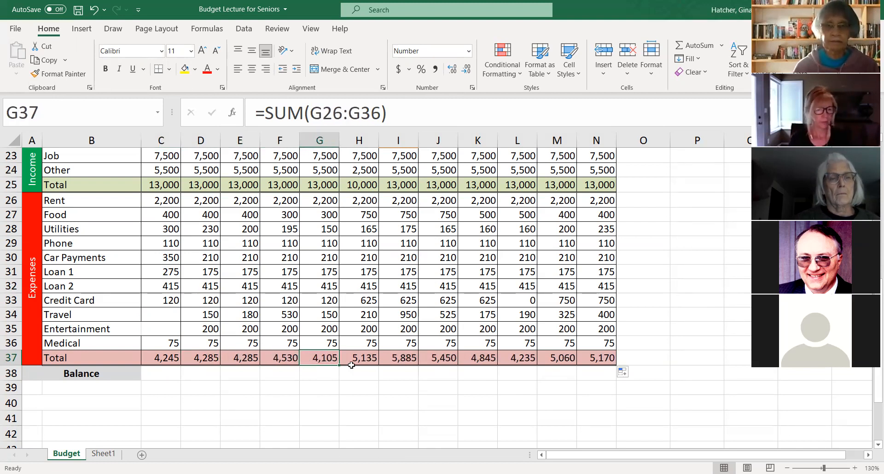
left_click(364, 358)
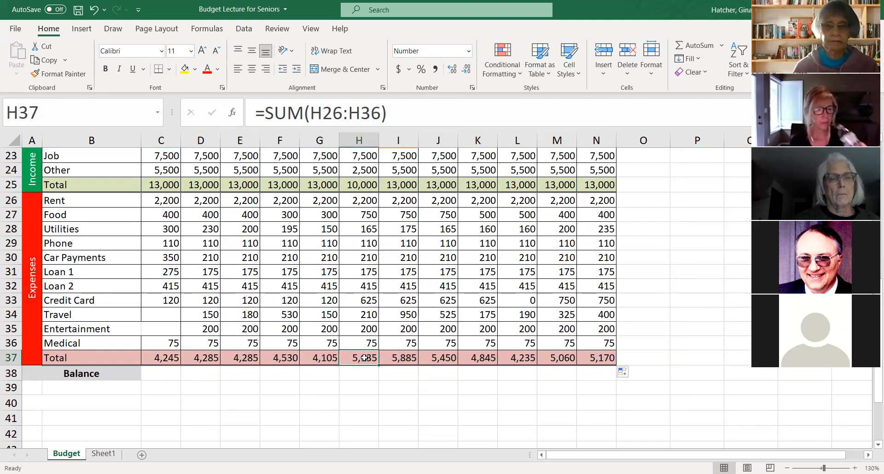
left_click(409, 358)
left_click(448, 360)
left_click(481, 360)
left_click(523, 359)
left_click(569, 362)
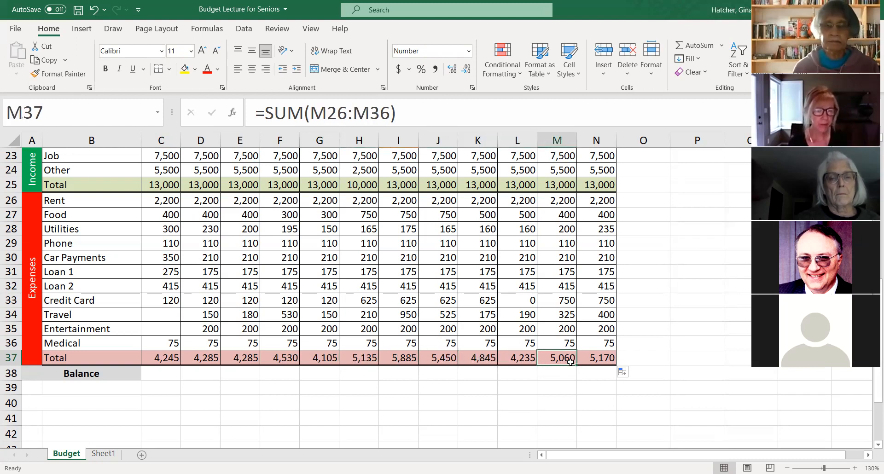
left_click(591, 358)
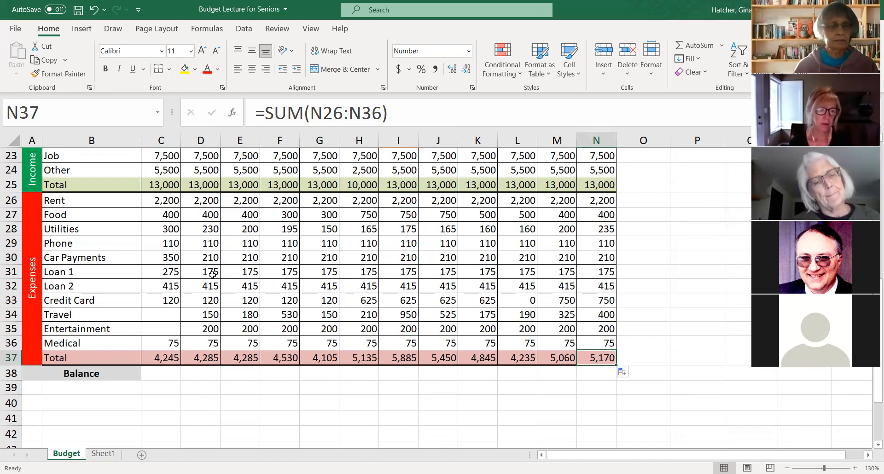
- Set the June Loan 2 expense in H32 to 200 and fill it across through December in N32
scroll(268, 308, "up", 1)
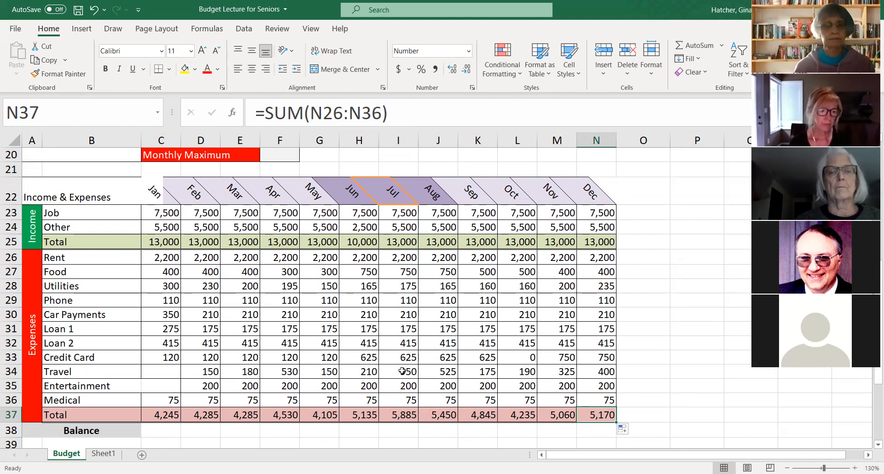
scroll(394, 371, "up", 1)
scroll(304, 309, "down", 1)
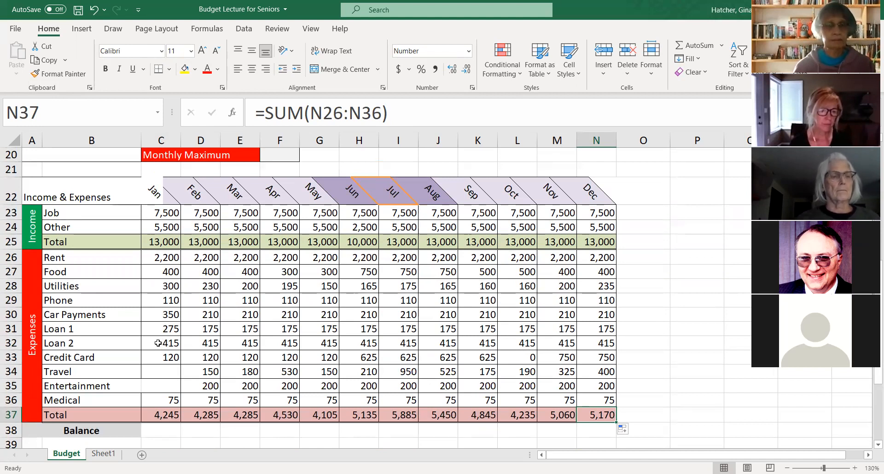
left_click(361, 345)
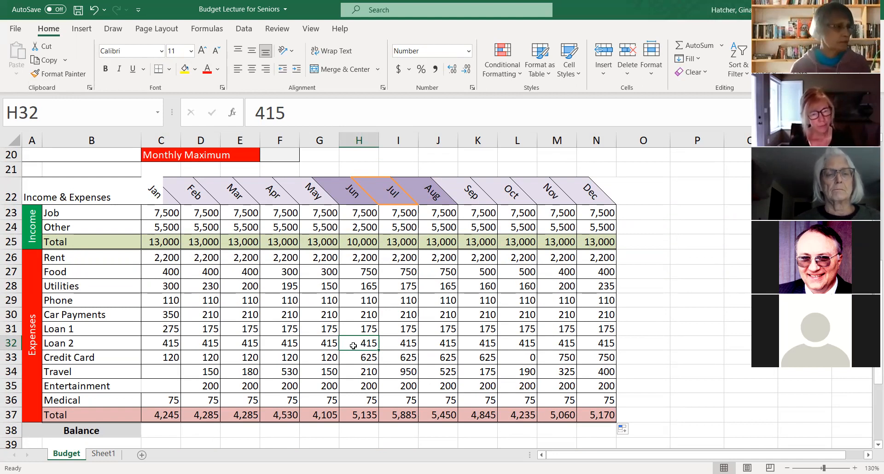
type("200")
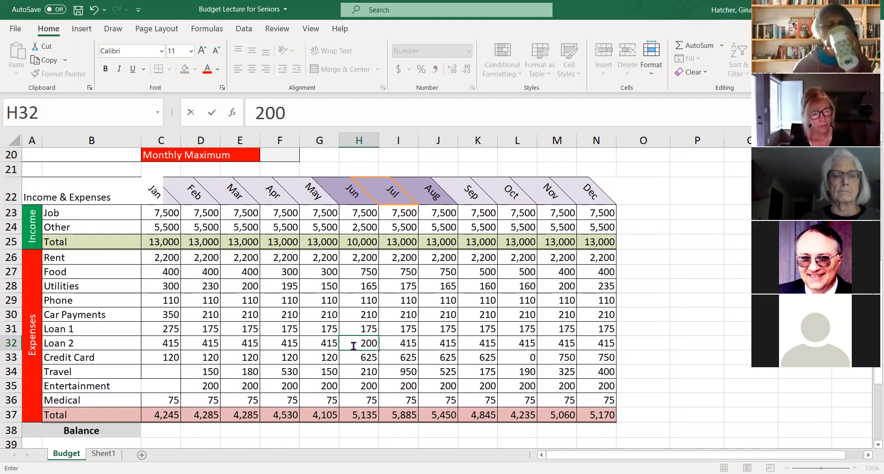
key("Return")
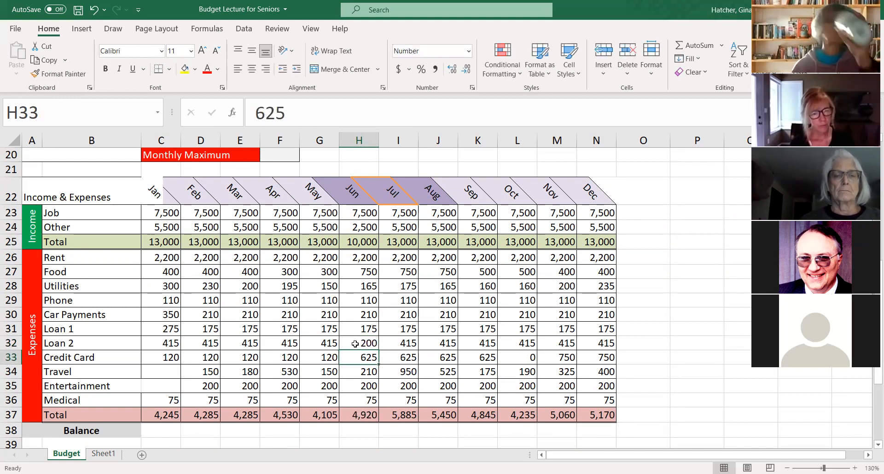
left_click(369, 343)
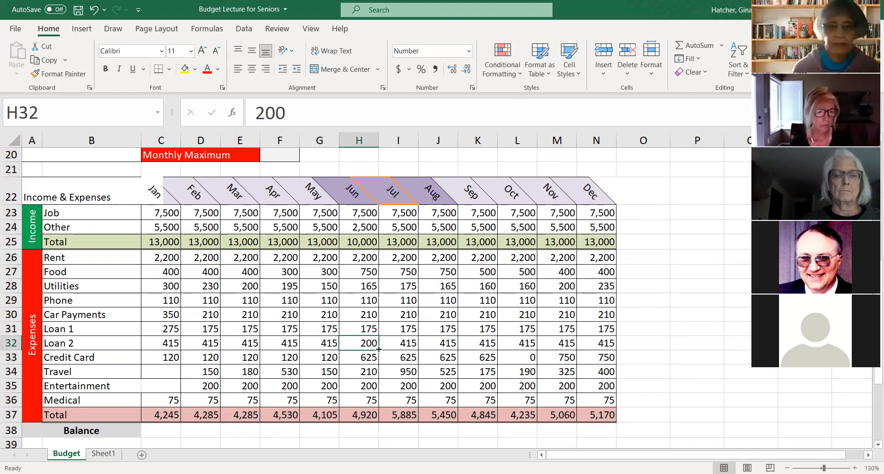
left_click_drag(380, 350, 395, 351)
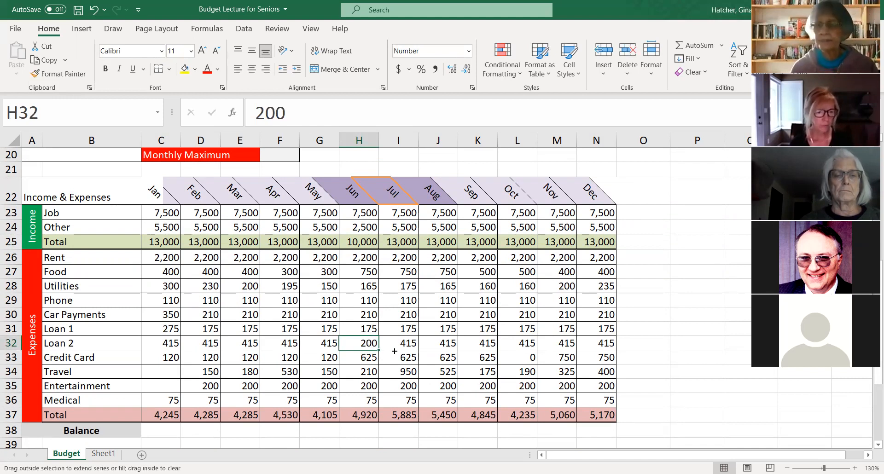
left_click_drag(605, 350, 604, 349)
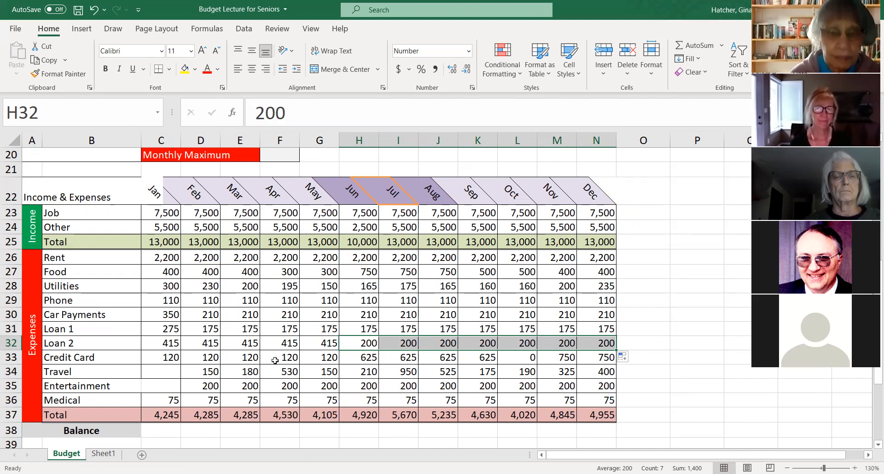
- Total the monthly expense totals C37:N37 with SUM in the year-end Total Expenses cell F17
scroll(220, 347, "up", 3)
scroll(221, 348, "up", 3)
scroll(221, 348, "down", 2)
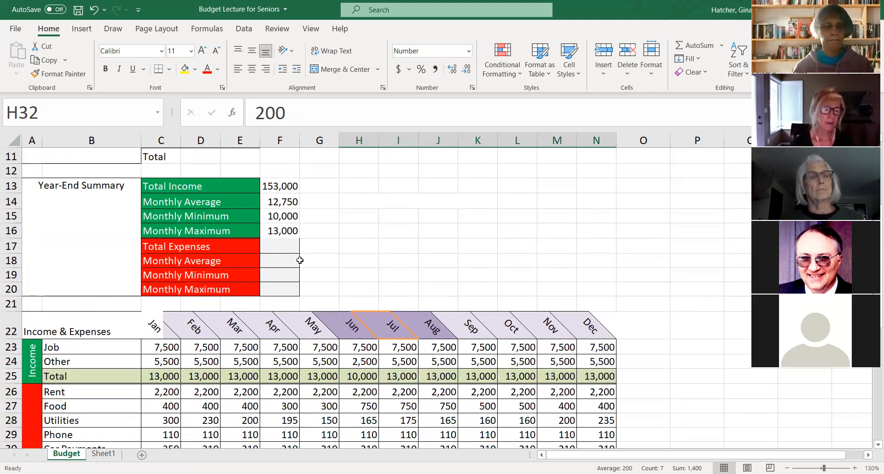
left_click(279, 247)
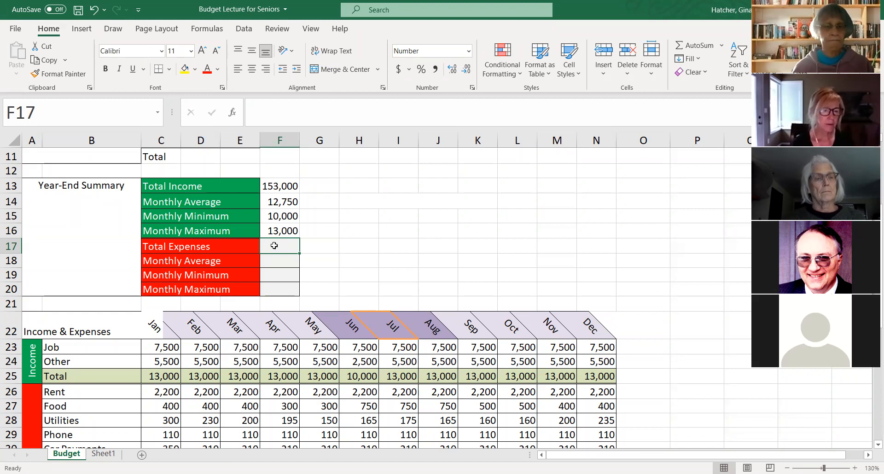
left_click(690, 47)
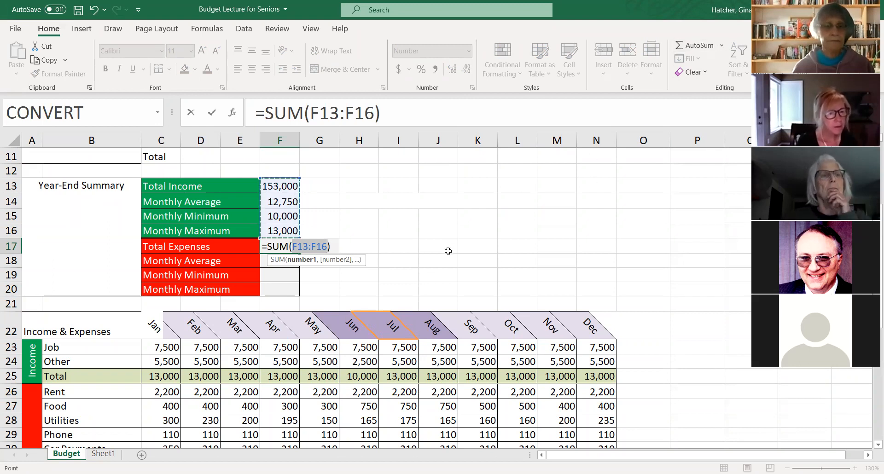
scroll(418, 252, "down", 2)
scroll(325, 164, "down", 2)
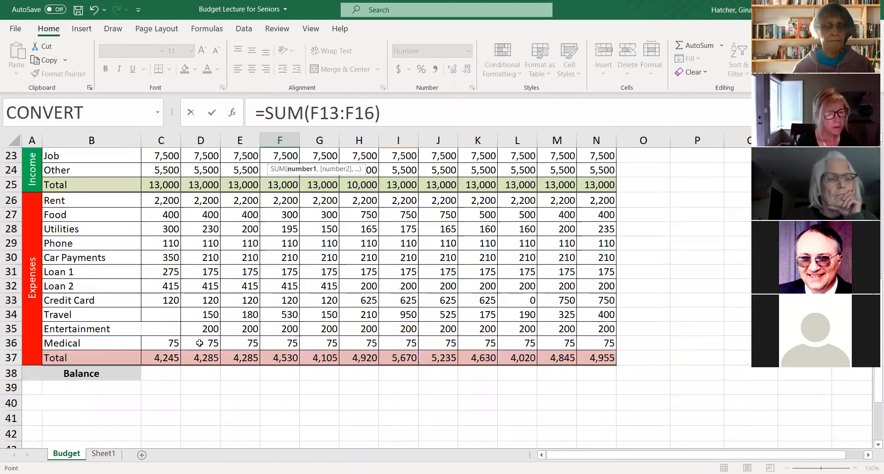
left_click(164, 359)
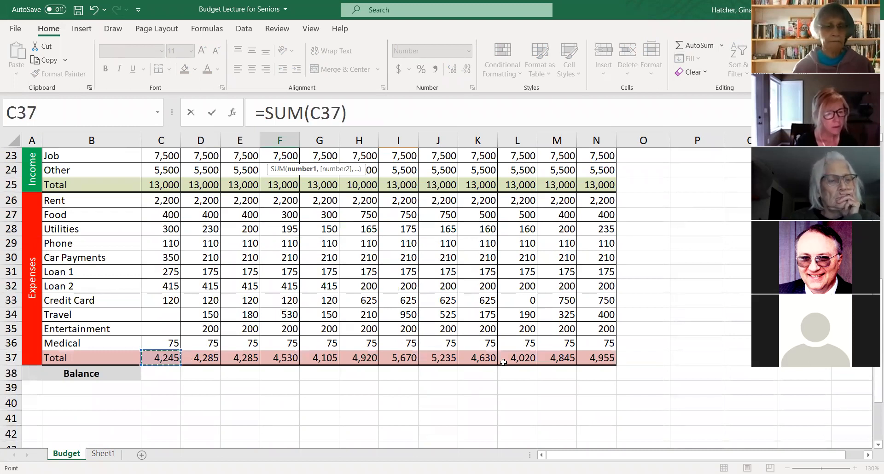
left_click(580, 361, "shift")
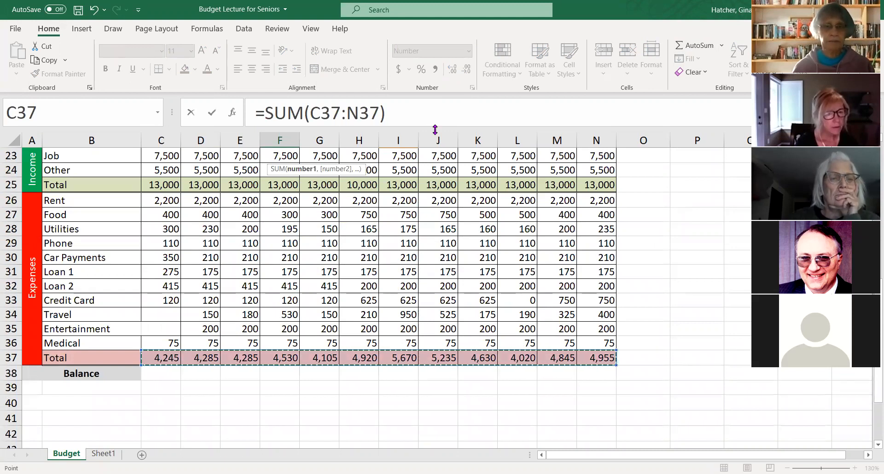
key("Return")
- Make the range in F17's SUM formula absolute as $C$37:$N$37 and fill the formula down through F20
scroll(336, 226, "up", 2)
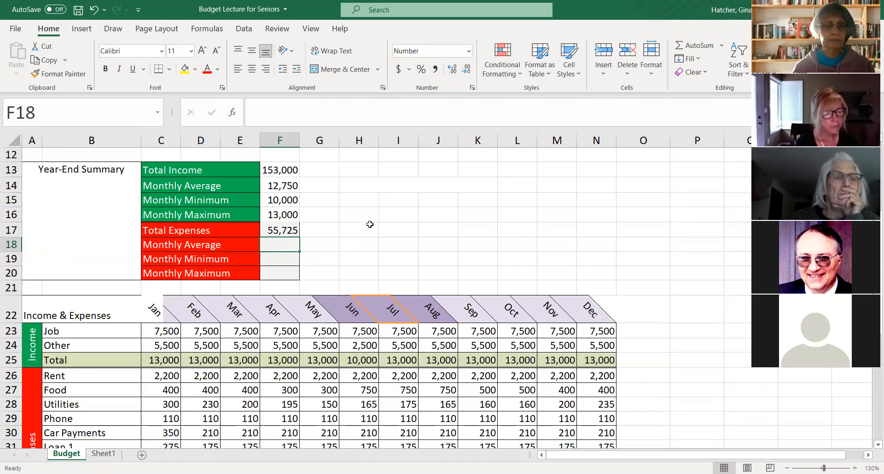
scroll(370, 220, "down", 1)
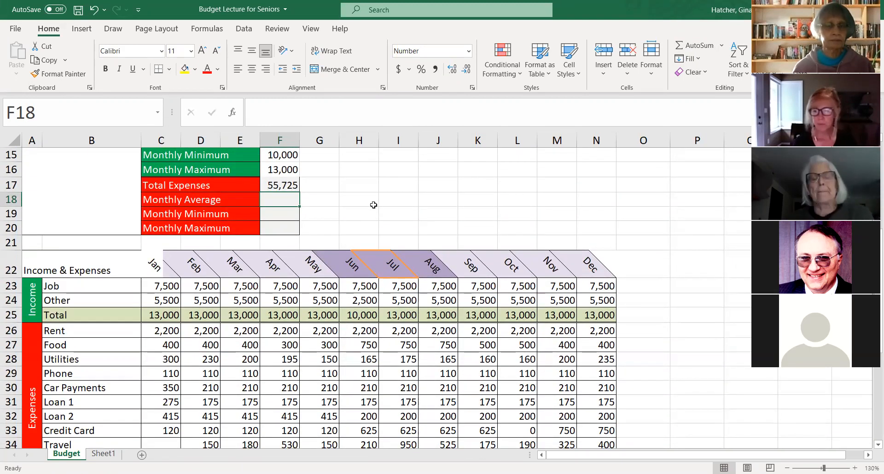
left_click(289, 186)
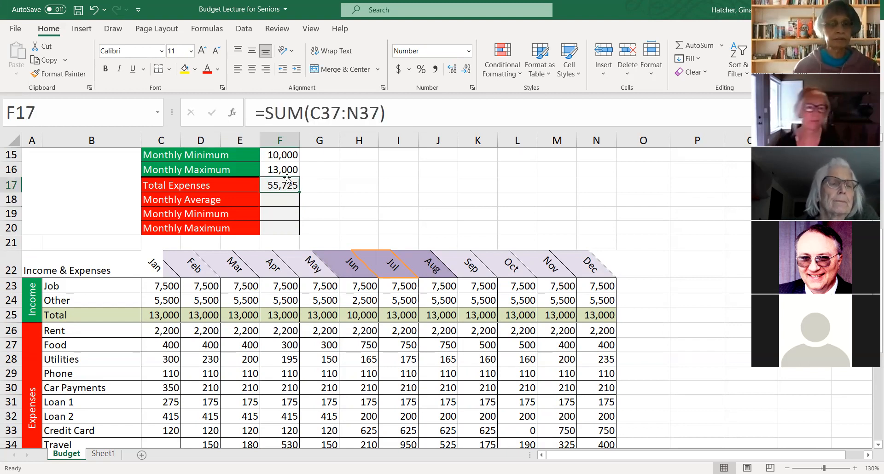
scroll(288, 180, "up", 1)
scroll(287, 180, "up", 1)
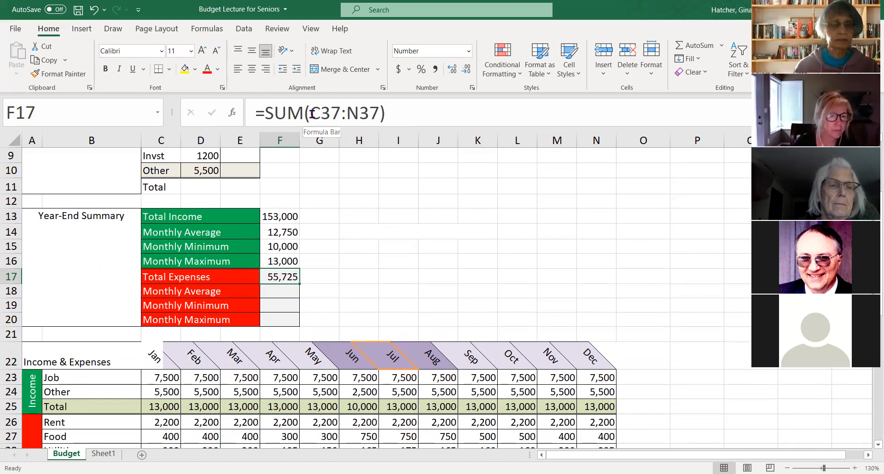
left_click_drag(311, 113, 374, 114)
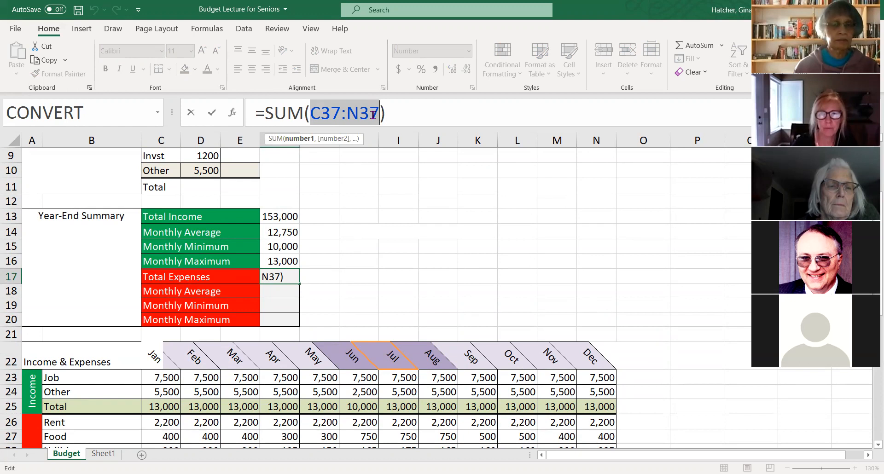
key("F4")
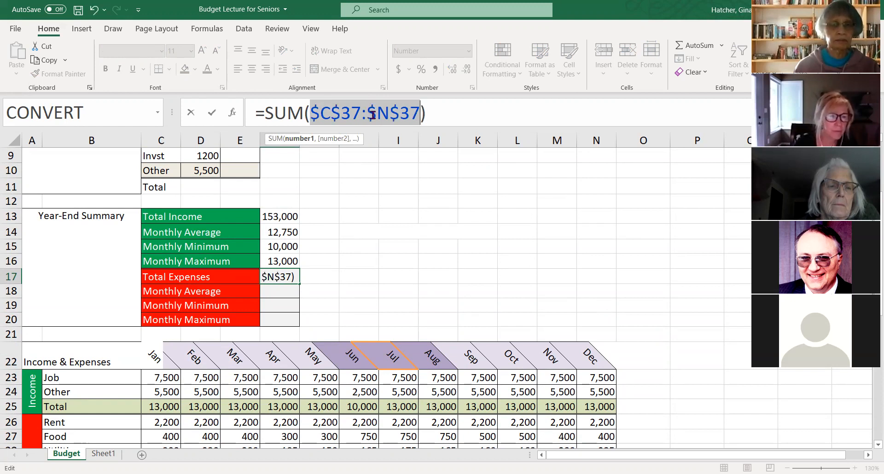
key("Return")
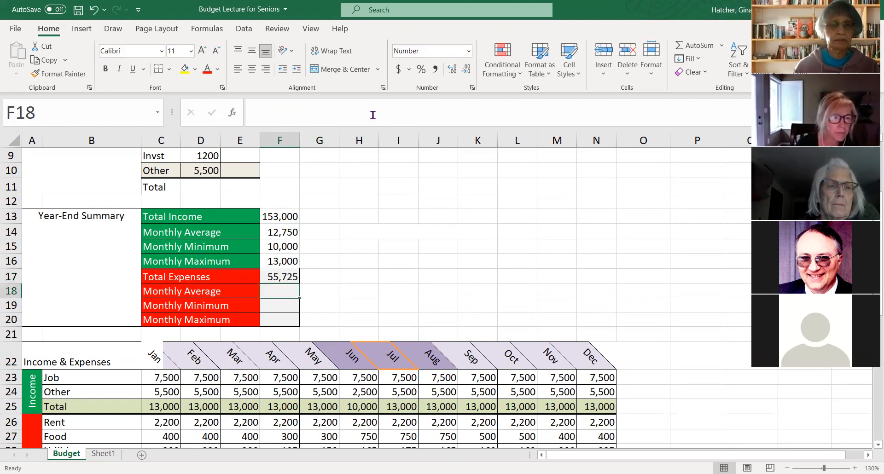
left_click(278, 276)
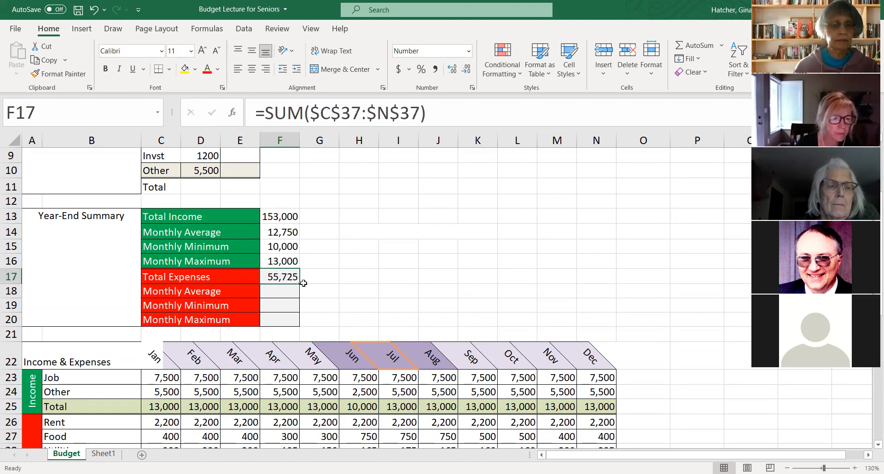
left_click_drag(300, 284, 300, 324)
- Change the function in the expenses Monthly Average cell F18 from SUM to AVERAGE
left_click(270, 292)
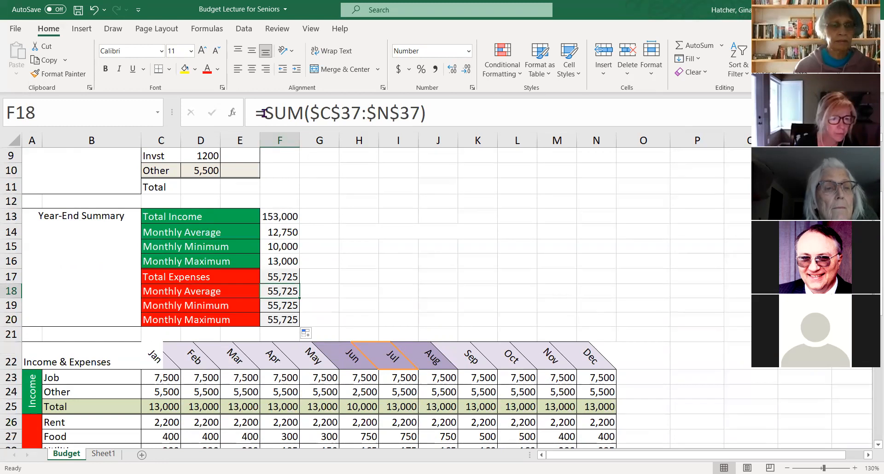
left_click_drag(265, 115, 296, 116)
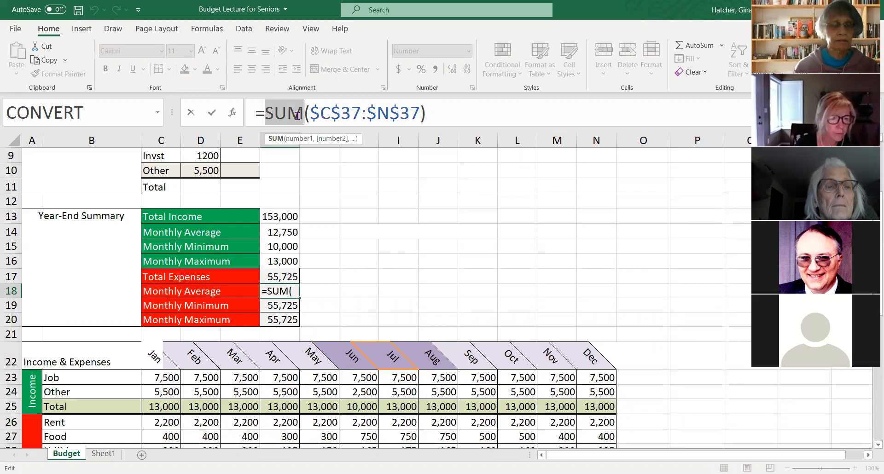
type("AVERAG")
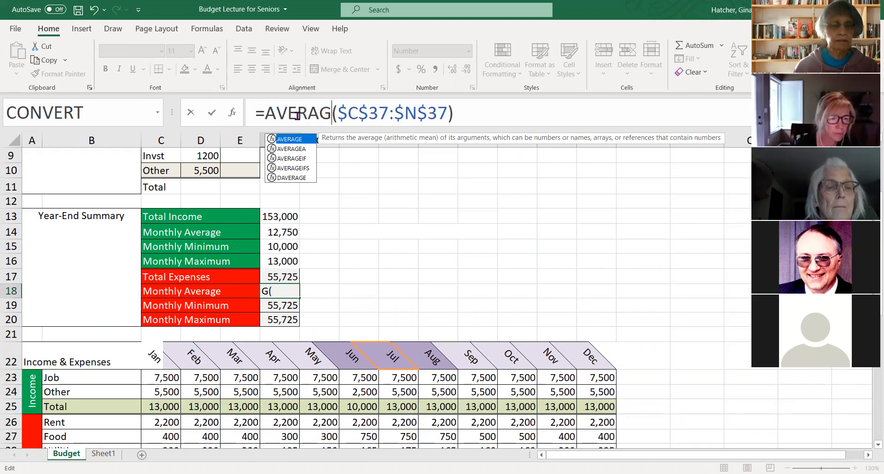
type("E")
key("Return")
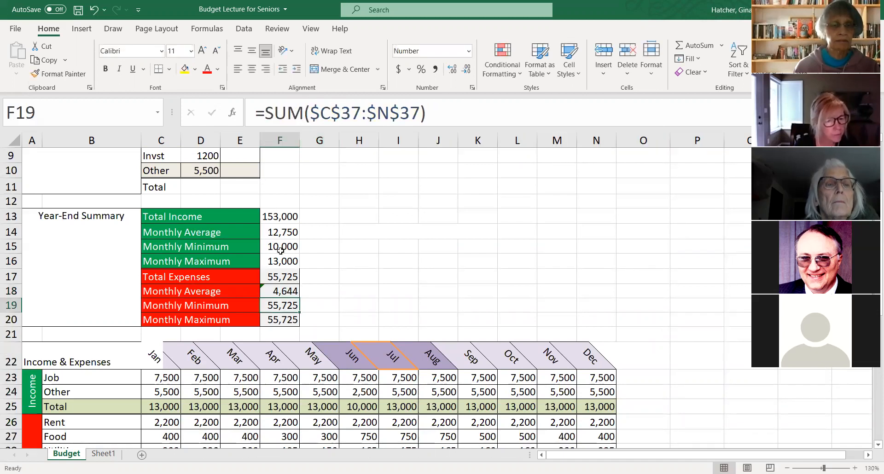
- Change the function in the expenses Monthly Minimum cell F19 from SUM to MIN
left_click_drag(273, 277, 272, 320)
left_click(272, 306)
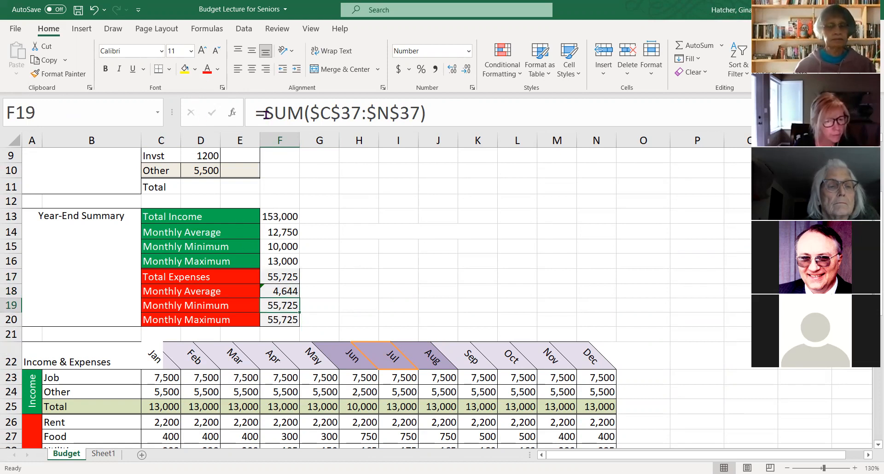
left_click_drag(266, 119, 304, 121)
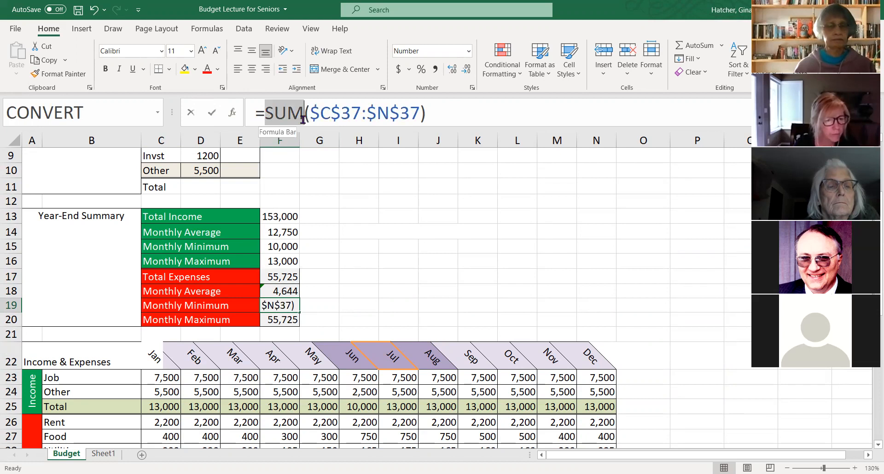
type("MIN")
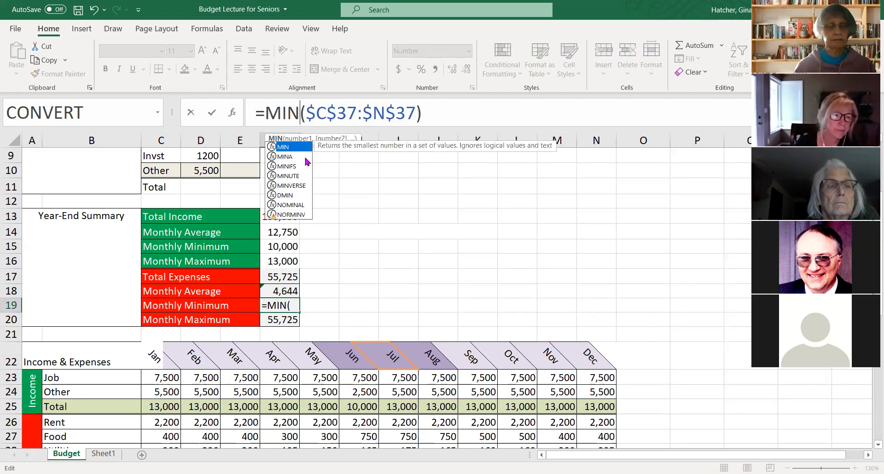
key("Return")
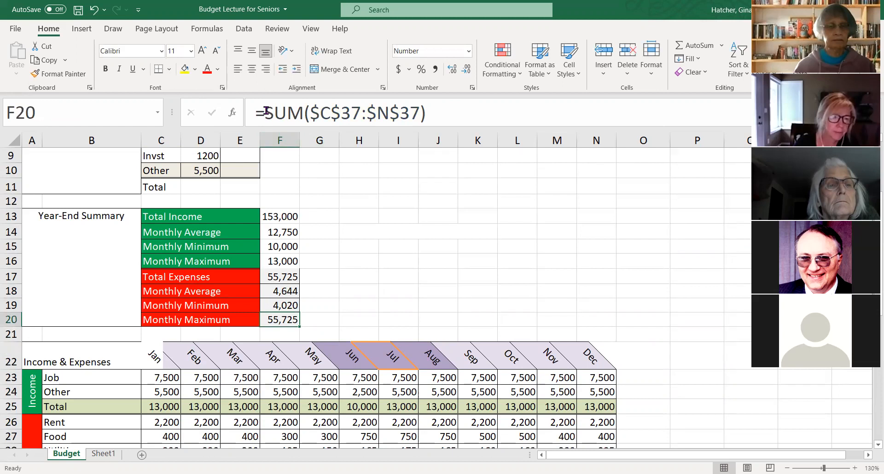
- Change the function in the expenses Monthly Maximum cell F20 from SUM to MAX
left_click_drag(266, 113, 300, 118)
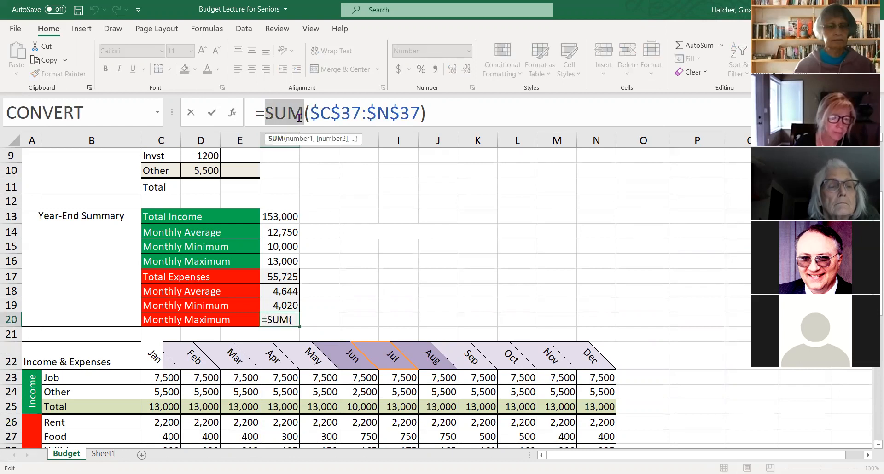
type("MAX")
key("Return")
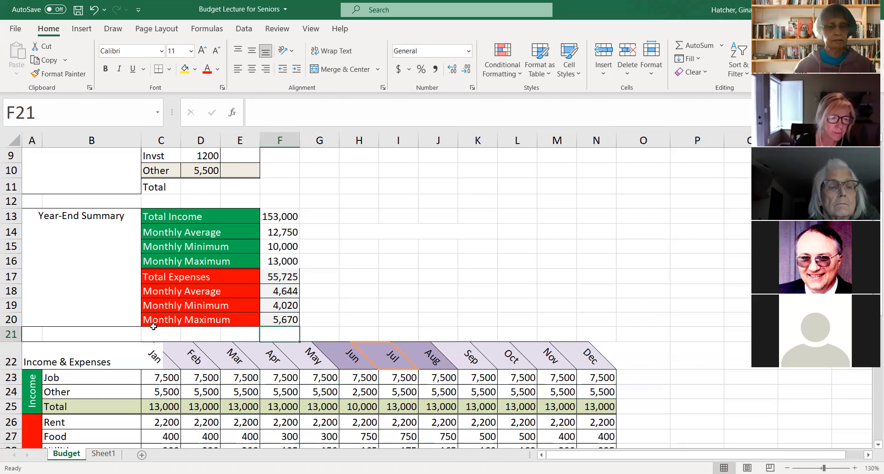
- Compare the year-end income and expense summary with the monthly income table and the monthly total rows
left_click(351, 302)
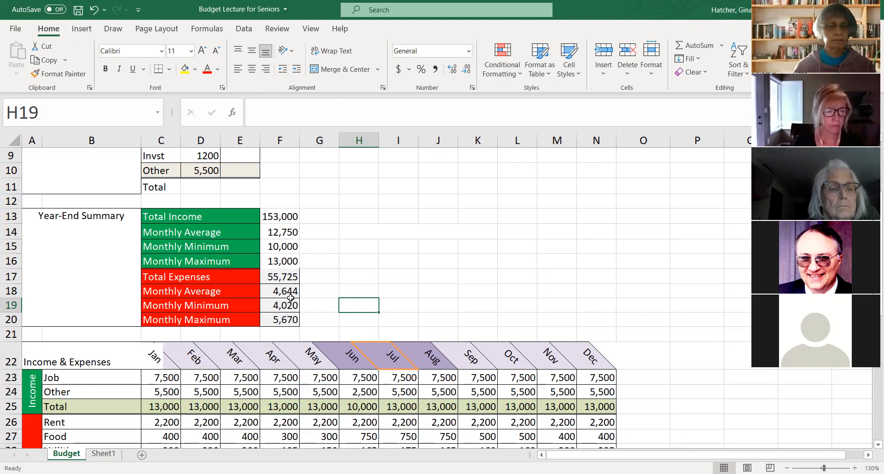
scroll(291, 298, "down", 3)
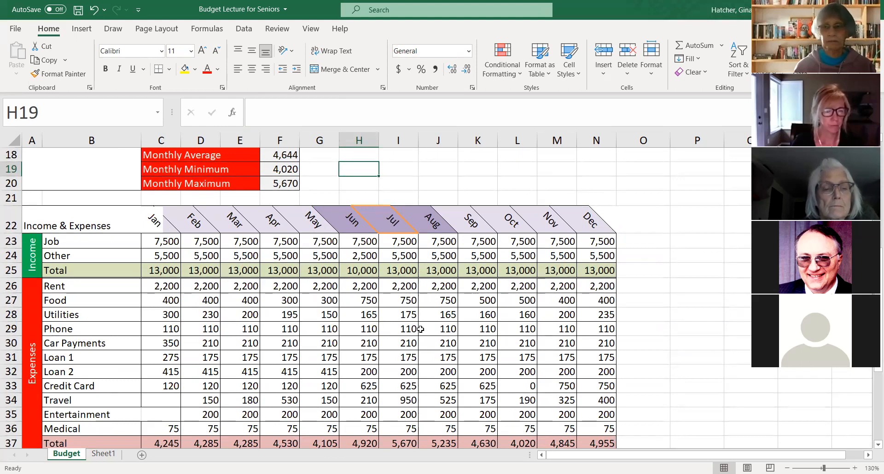
scroll(421, 329, "down", 1)
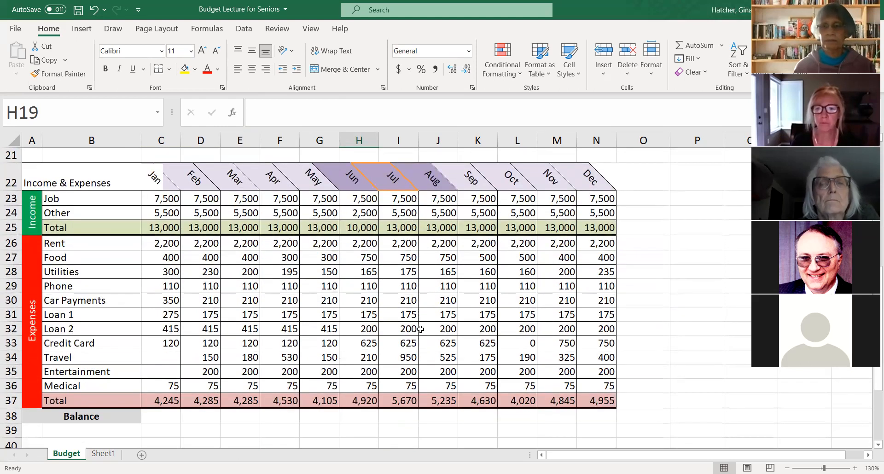
scroll(421, 329, "up", 2)
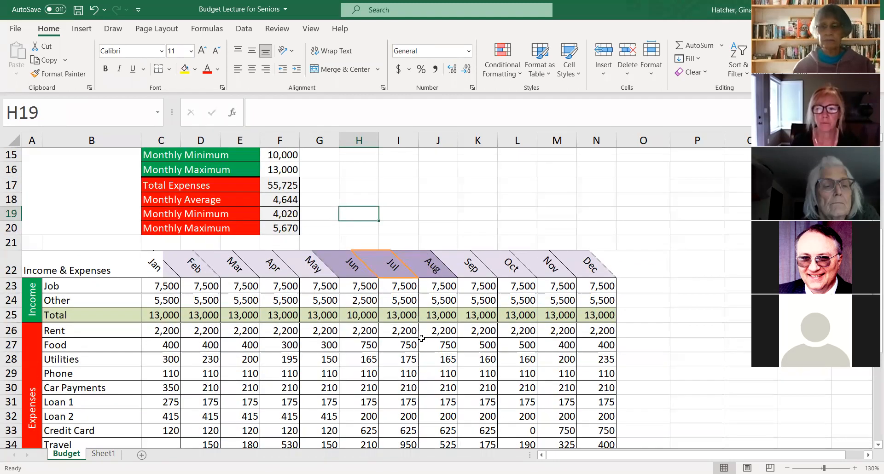
scroll(415, 339, "up", 1)
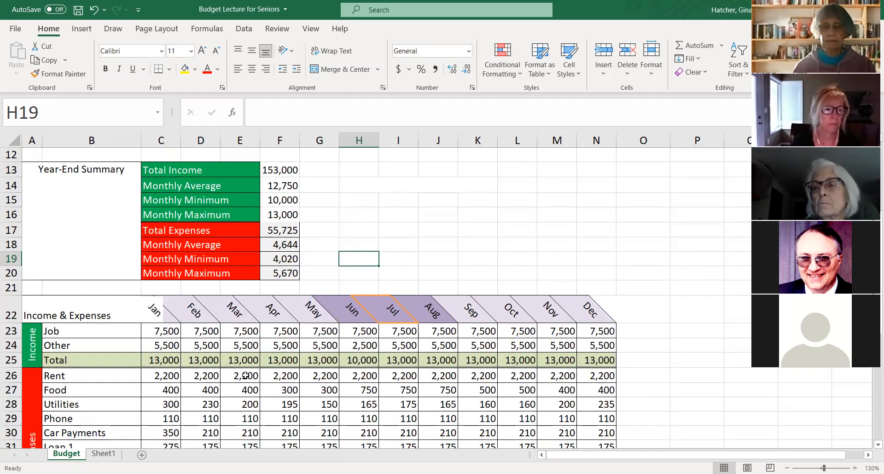
scroll(246, 375, "down", 1)
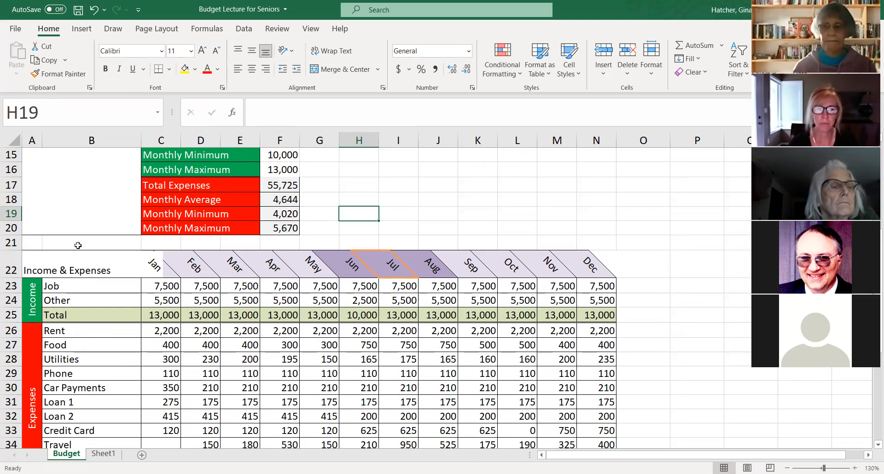
scroll(76, 241, "up", 4)
scroll(75, 239, "up", 1)
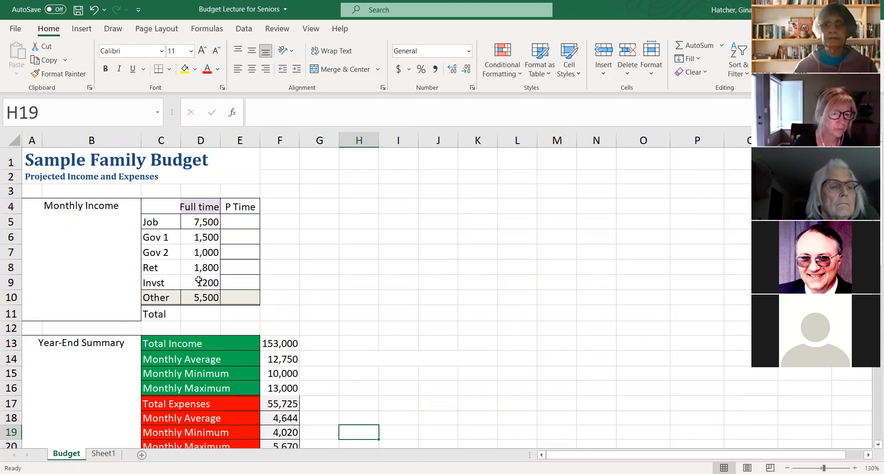
scroll(230, 256, "down", 2)
scroll(228, 262, "up", 1)
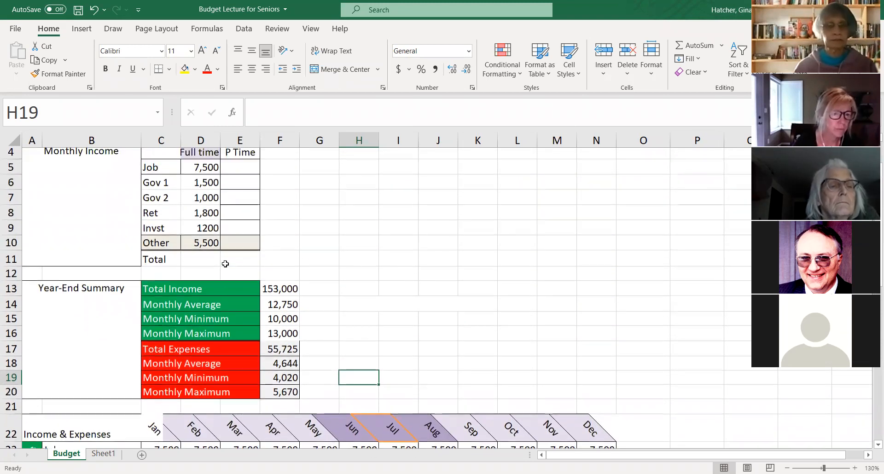
scroll(228, 269, "down", 1)
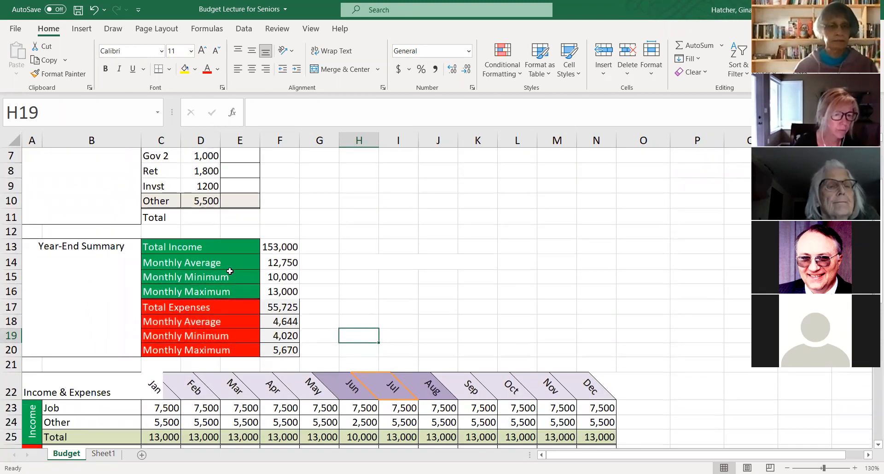
scroll(228, 269, "down", 3)
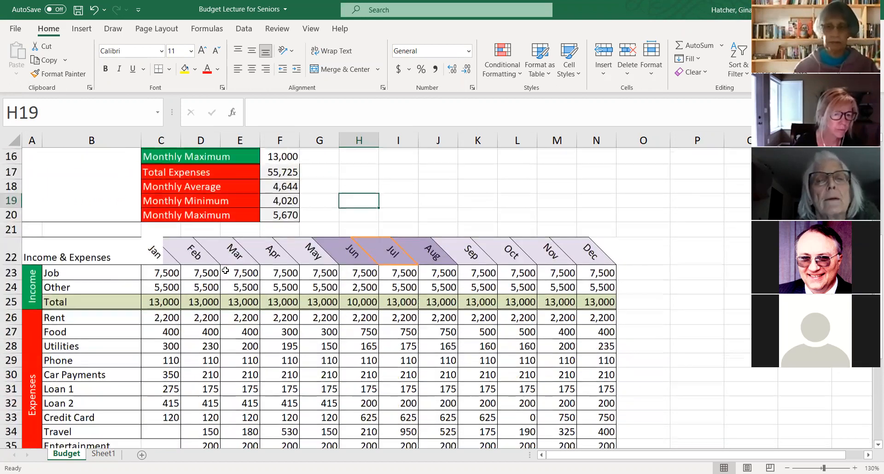
scroll(226, 271, "down", 2)
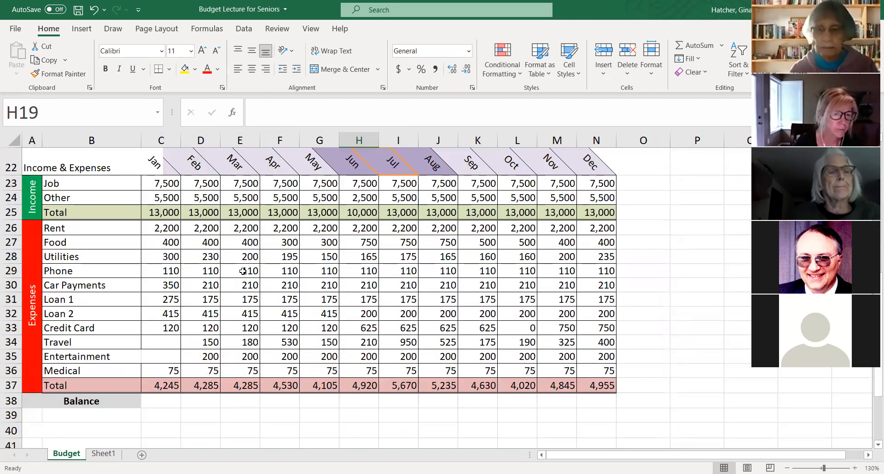
- Calculate January's balance in C38 by subtracting total expenses from total income with the formula =C25-C37
scroll(243, 271, "up", 1)
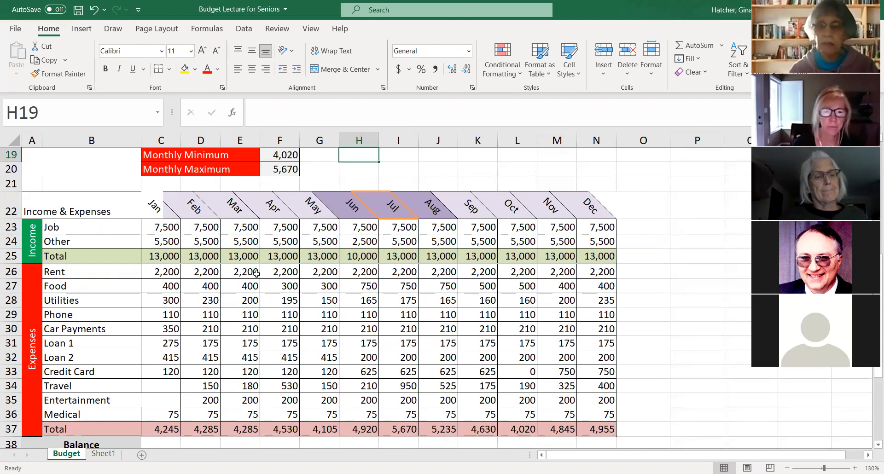
scroll(198, 302, "down", 1)
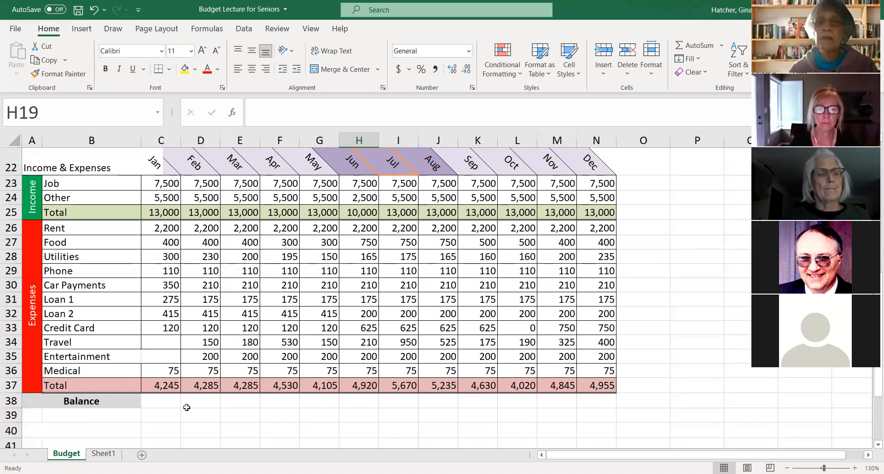
scroll(230, 269, "up", 2)
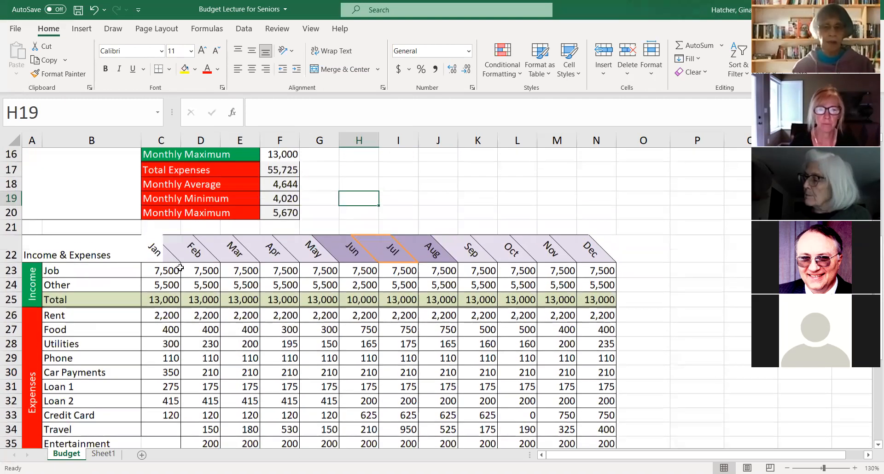
scroll(528, 315, "down", 2)
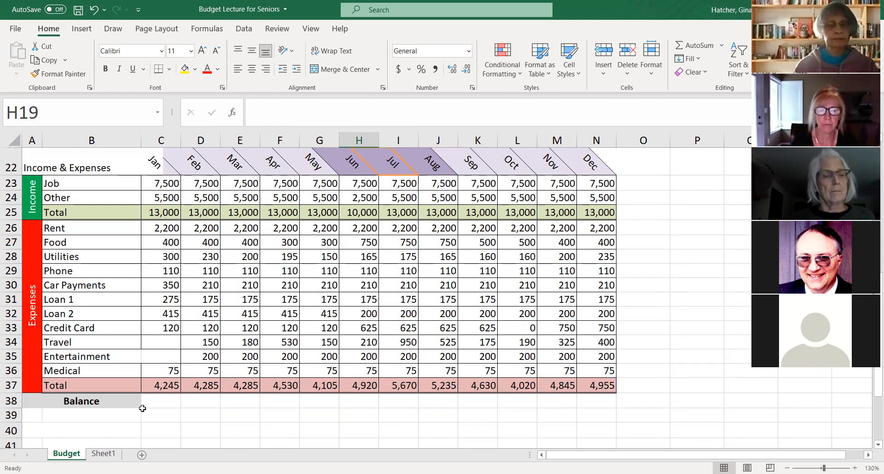
left_click(167, 401)
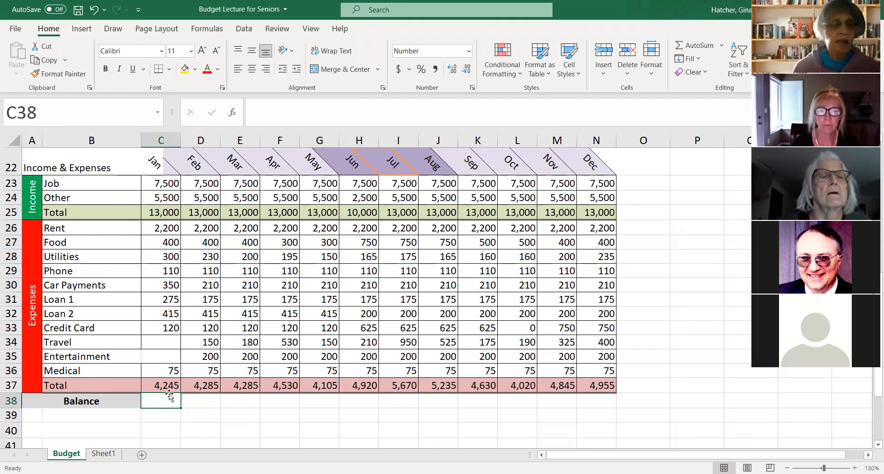
type("=")
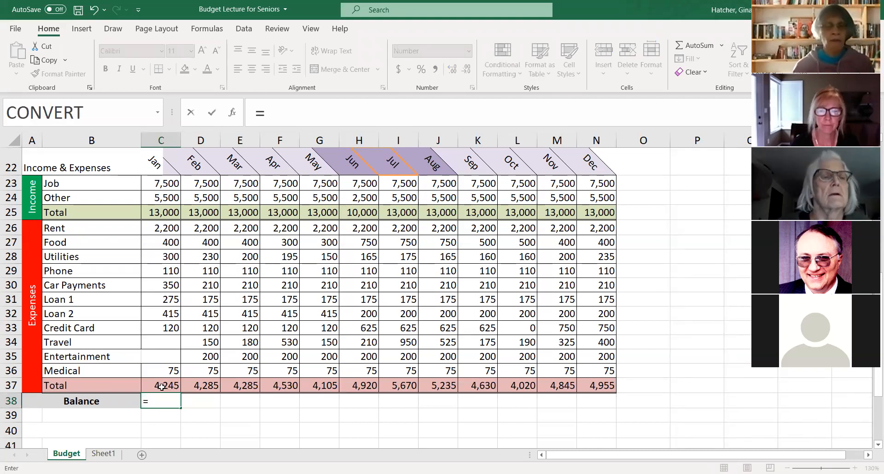
left_click(161, 213)
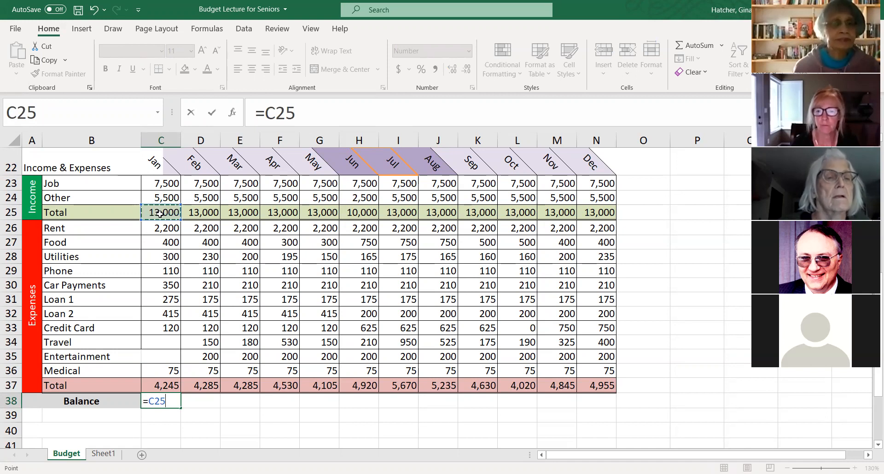
type("-")
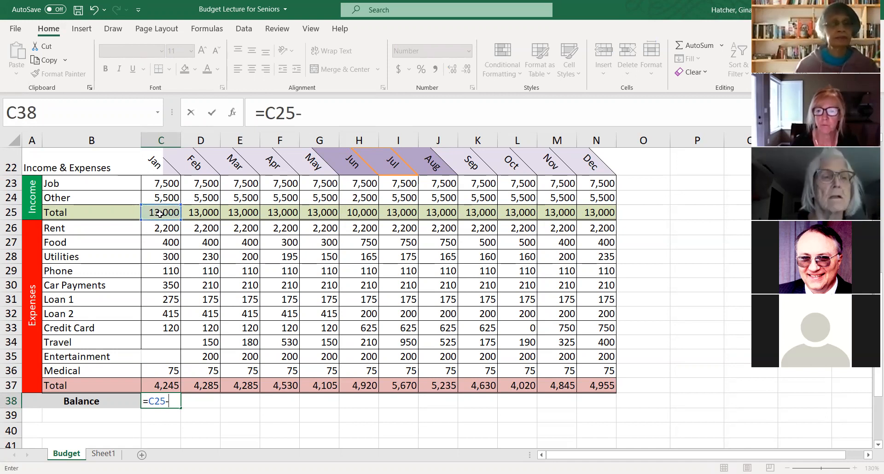
left_click(165, 386)
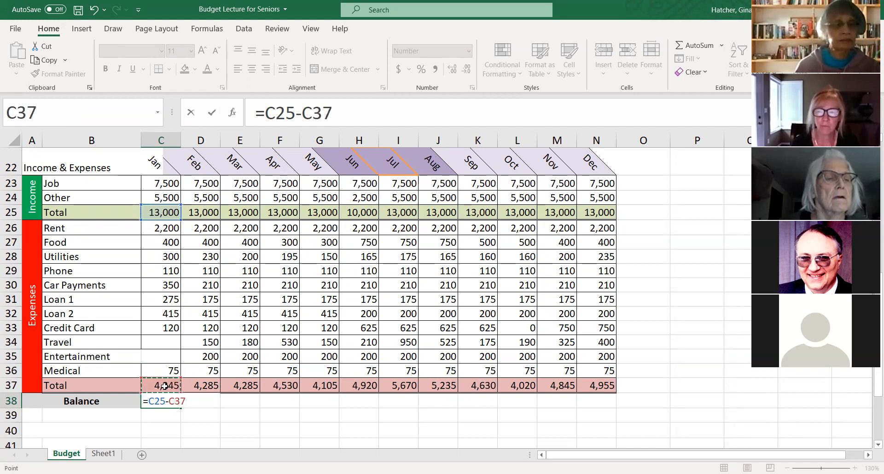
key("Return")
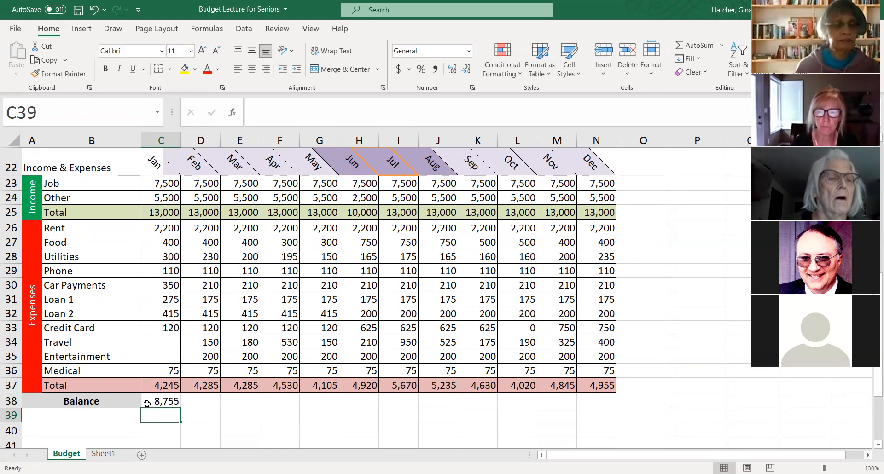
- Fill the January balance formula from C38 across the Balance row through December in N38
left_click(149, 400)
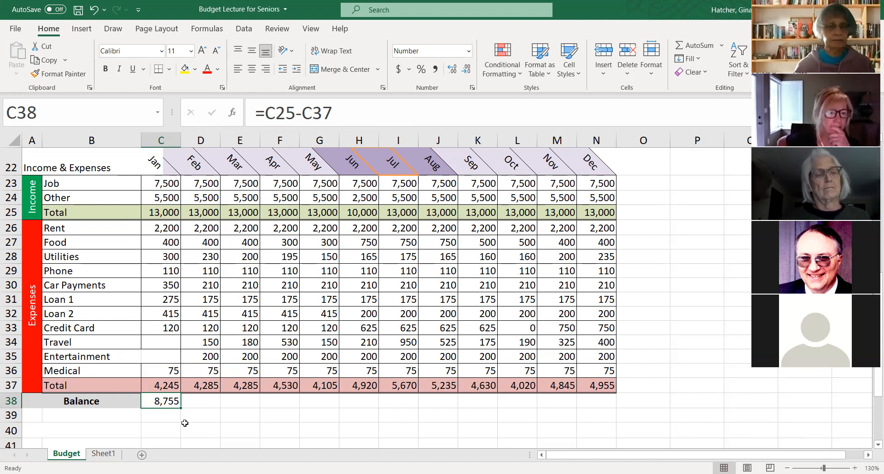
left_click_drag(181, 407, 613, 406)
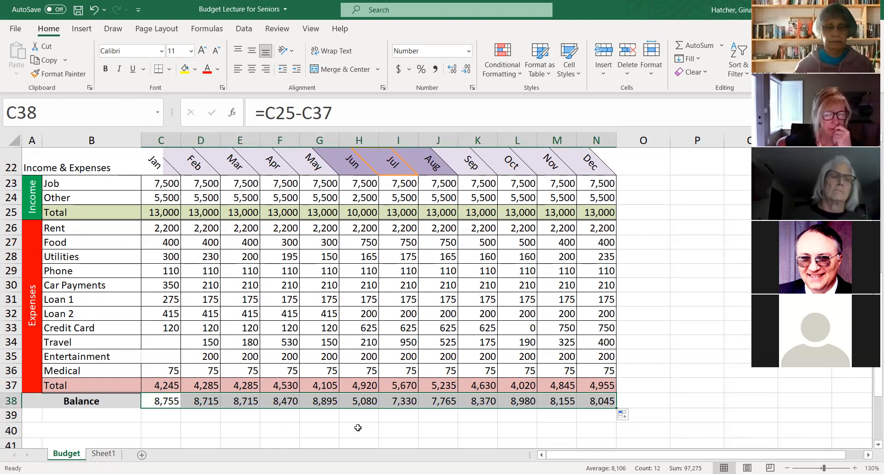
left_click(657, 389)
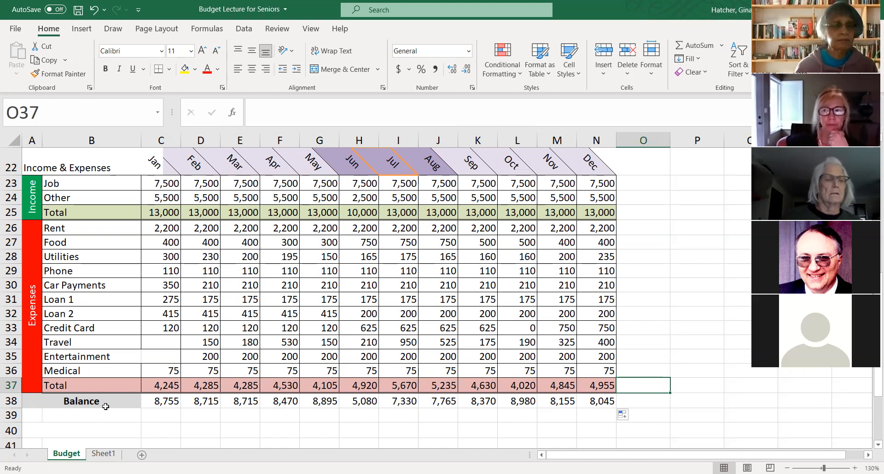
- Replace the Balance row label in the merged cell A38 with Net Income
left_click(91, 401)
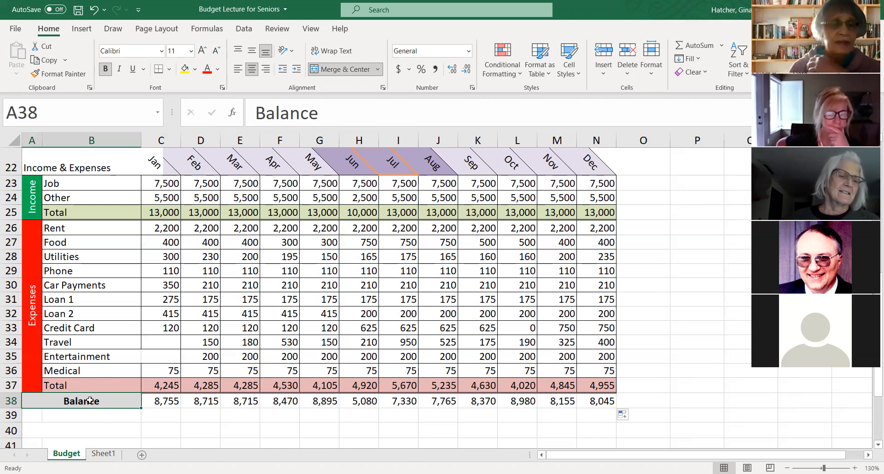
scroll(90, 401, "up", 1)
scroll(92, 401, "down", 1)
scroll(92, 401, "down", 2)
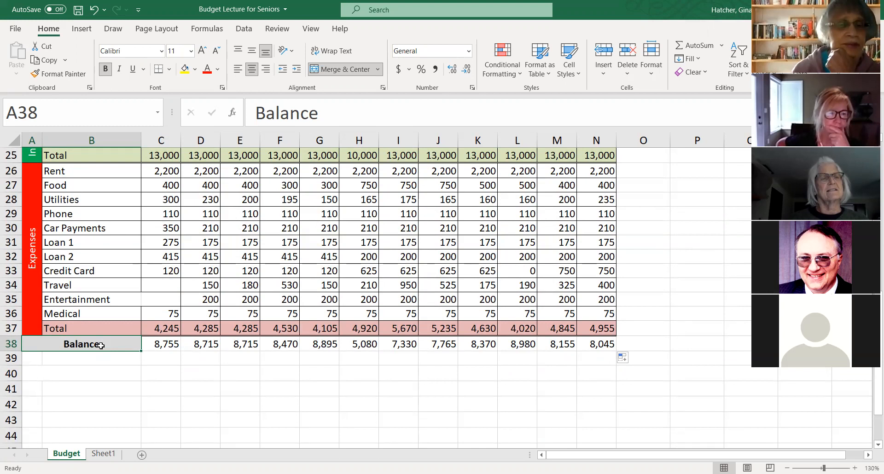
type("nET ")
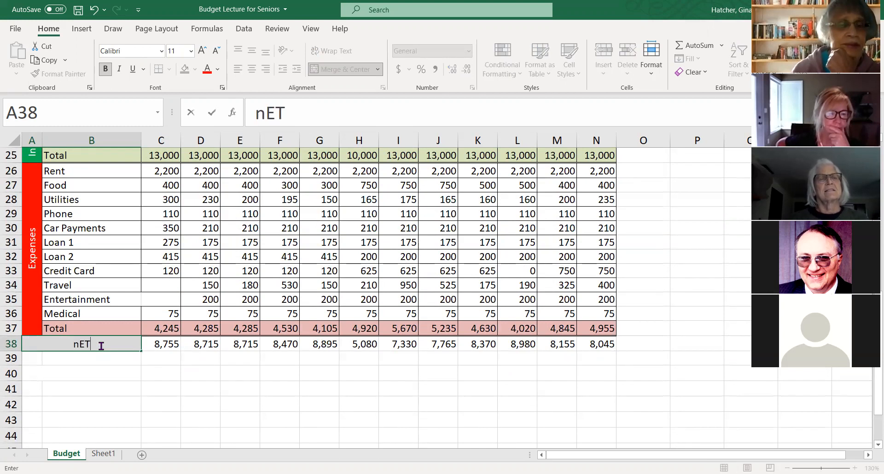
type("Income")
key("Return")
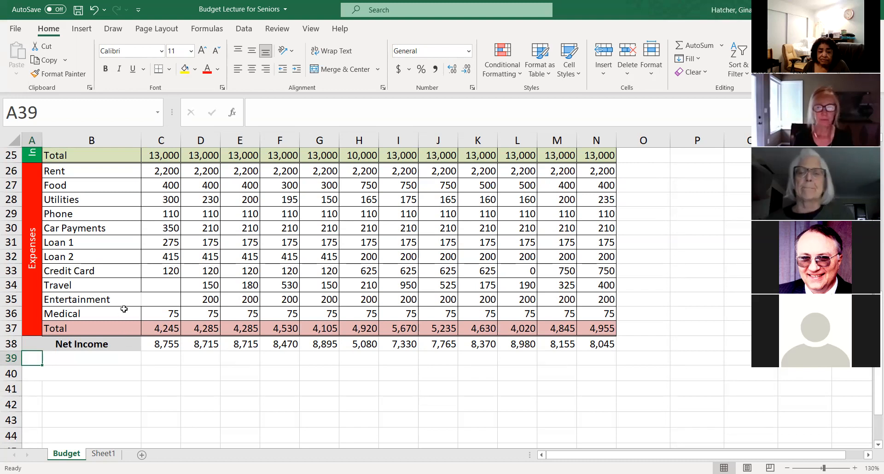
- Select the entire Car Payments row, row 30, in the expenses table
scroll(135, 323, "up", 4)
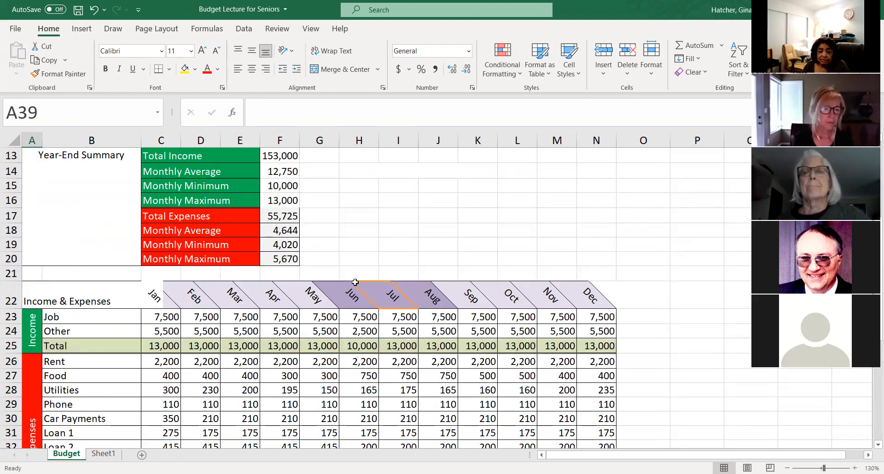
scroll(373, 251, "down", 3)
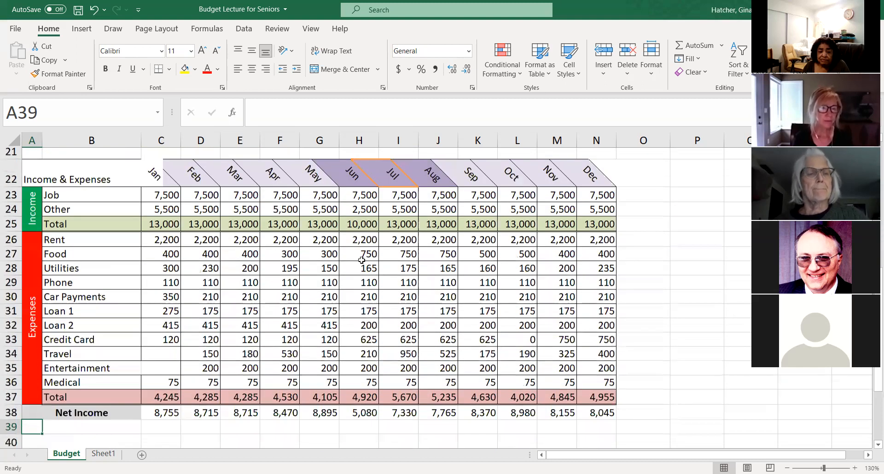
scroll(362, 261, "up", 2)
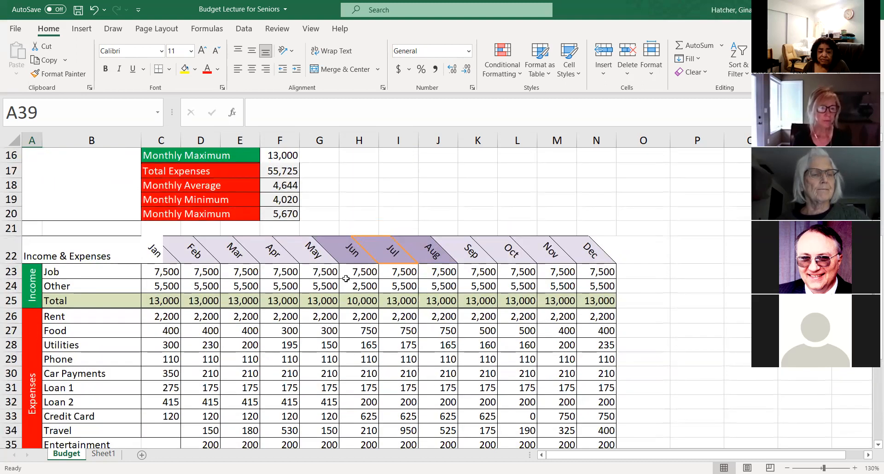
scroll(346, 278, "down", 1)
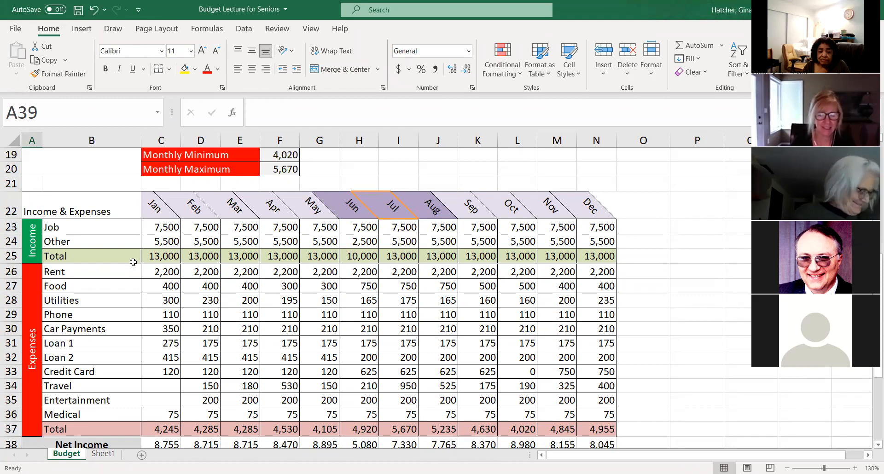
scroll(152, 262, "down", 1)
left_click(11, 285)
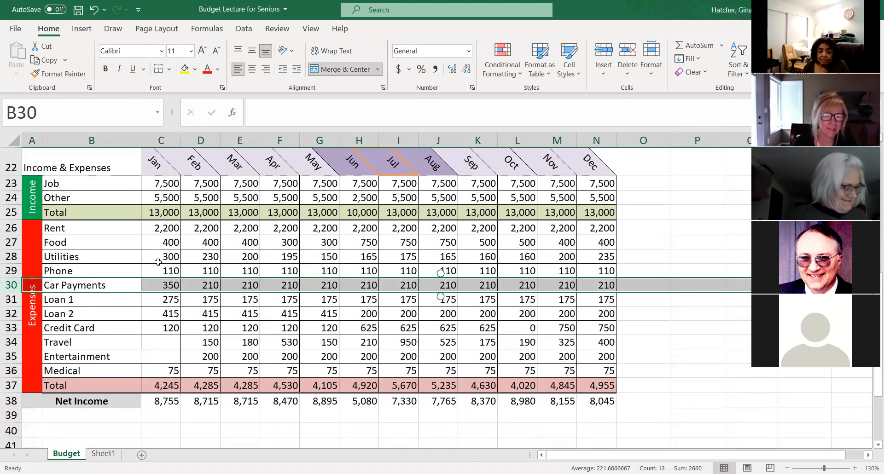
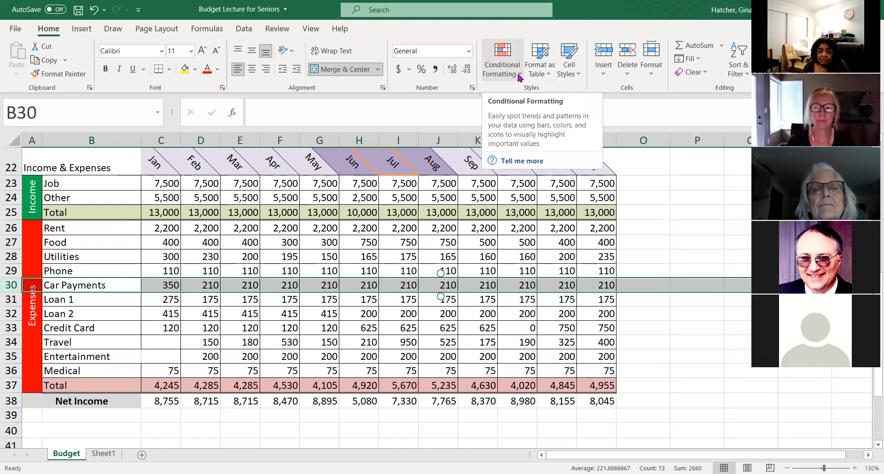
left_click(520, 76)
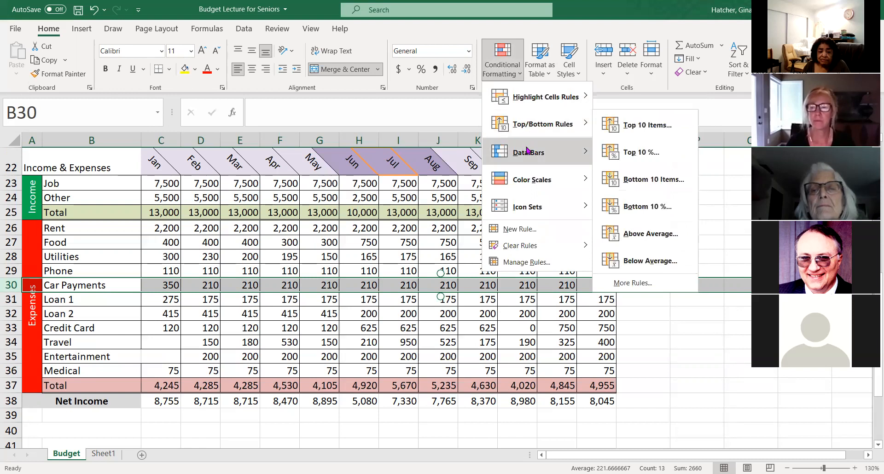
mouse_move(532, 180)
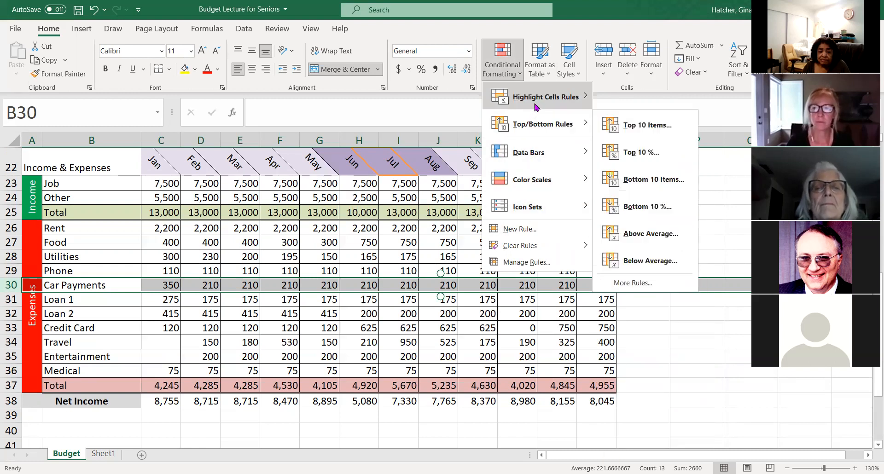
mouse_move(535, 107)
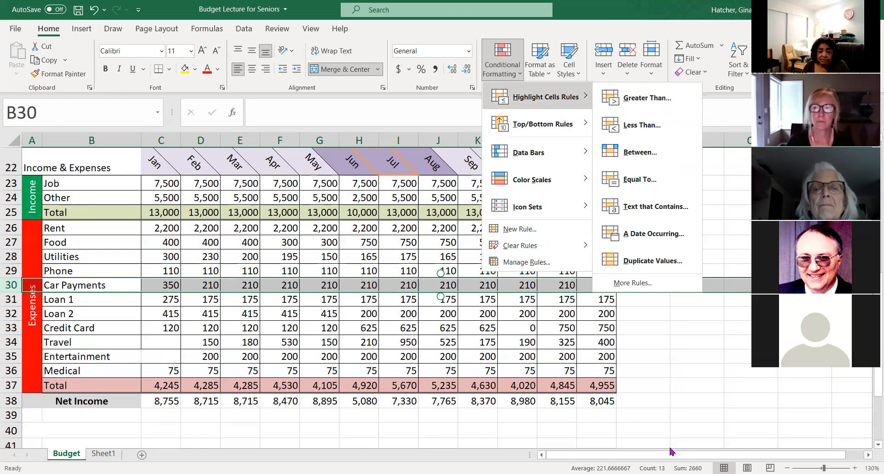
left_click(647, 375)
- Highlight Net Income values below 8500 in C38:N38 with a Less Than conditional formatting rule using Light Red Fill with Dark Red Text
left_click_drag(158, 403, 589, 401)
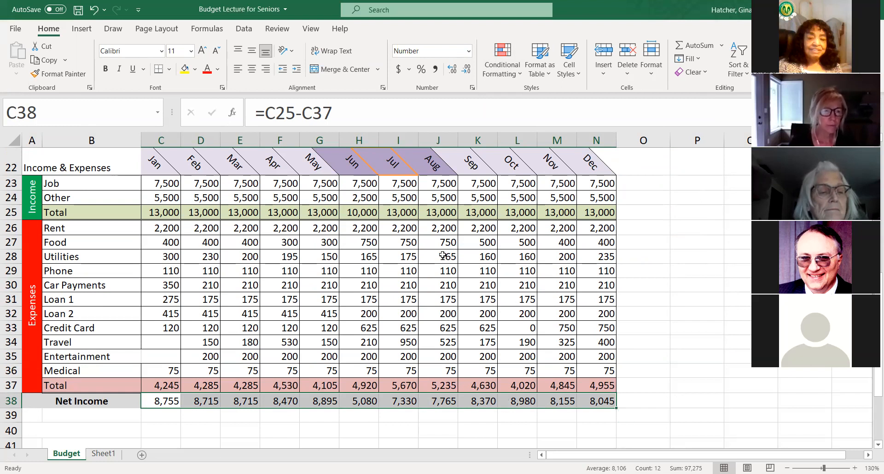
left_click(521, 77)
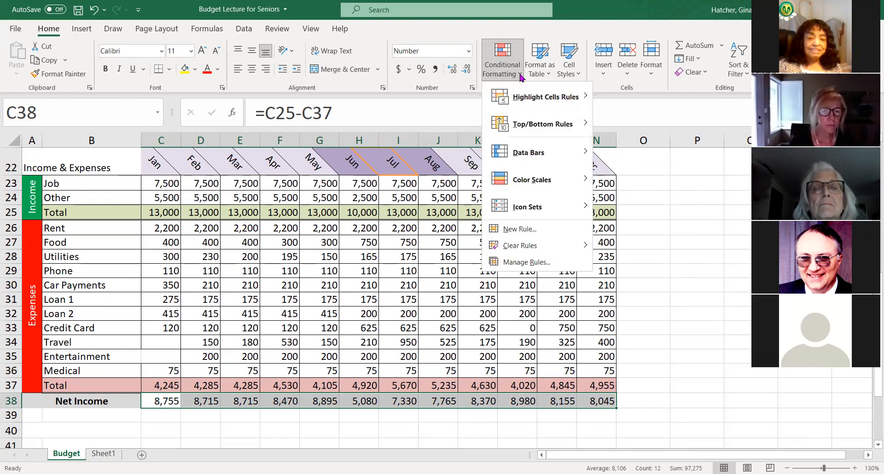
mouse_move(533, 96)
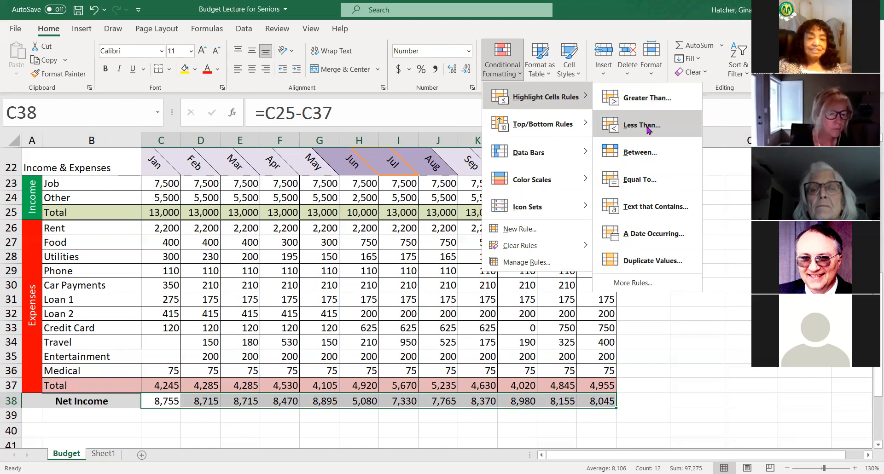
left_click(642, 125)
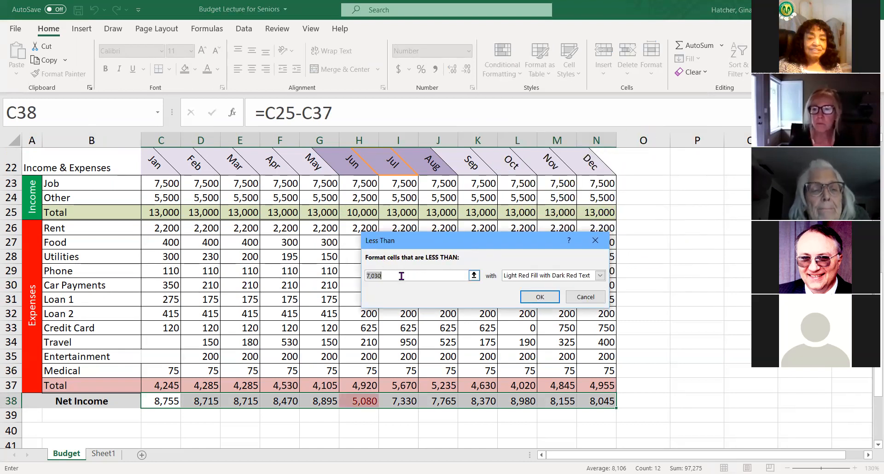
type("8500")
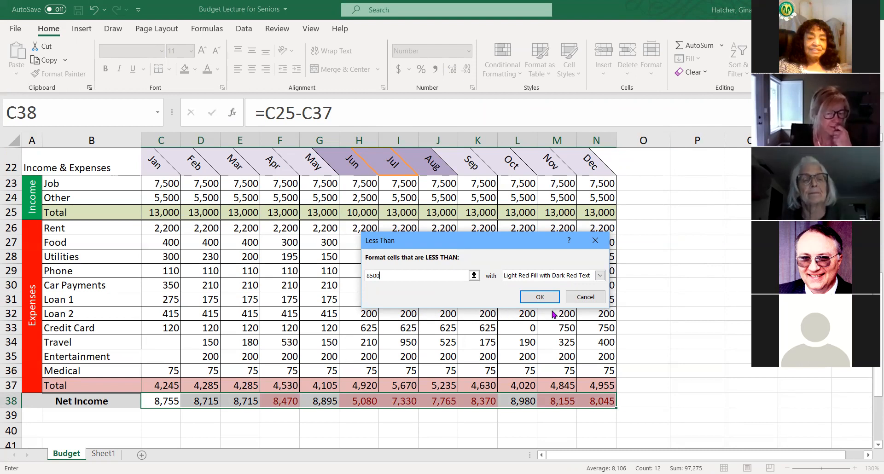
left_click(600, 276)
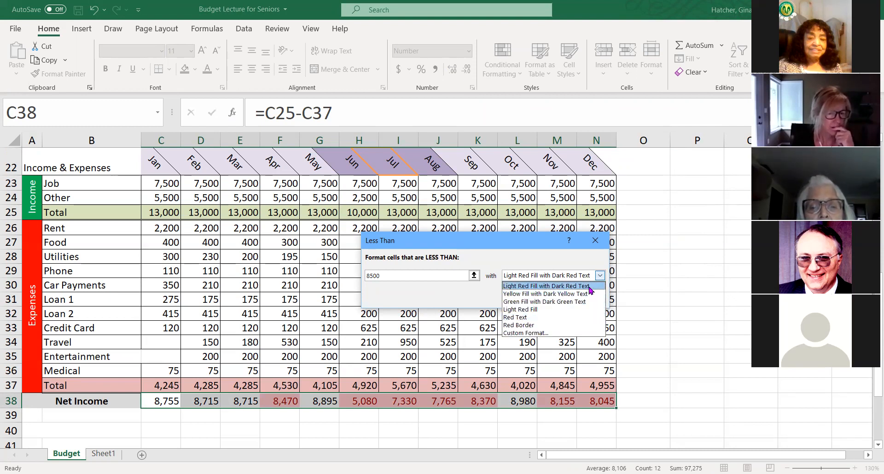
left_click(556, 276)
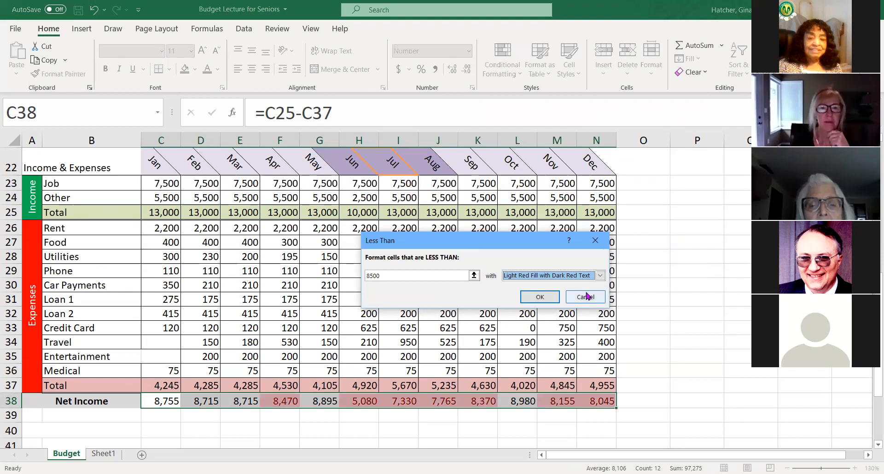
left_click(540, 298)
left_click(676, 383)
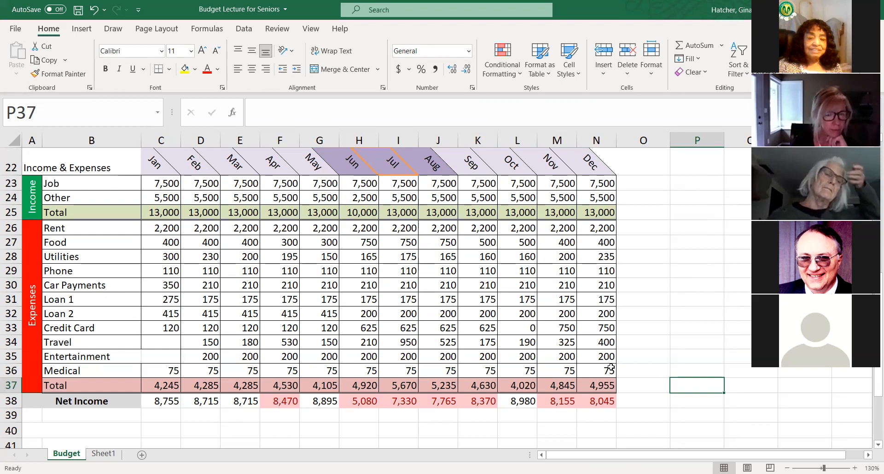
- Apply the 3 Arrows (Colored) conditional formatting icon set to the Net Income values in C38:N38
scroll(641, 338, "down", 1)
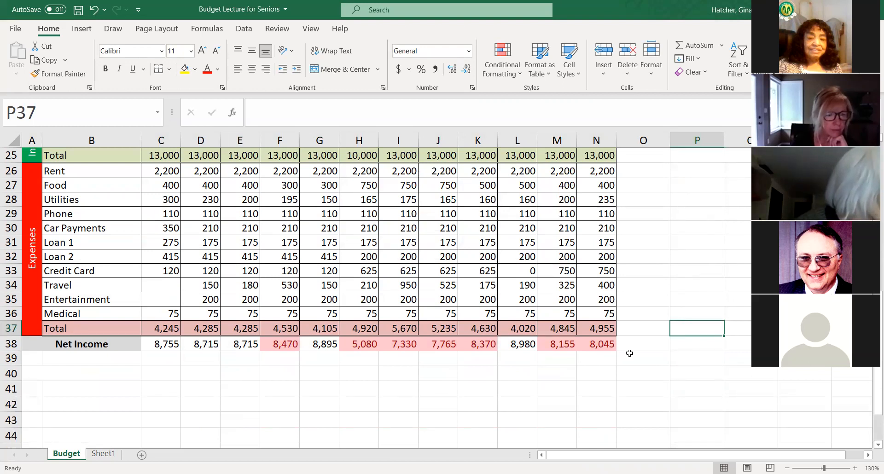
left_click_drag(161, 344, 599, 345)
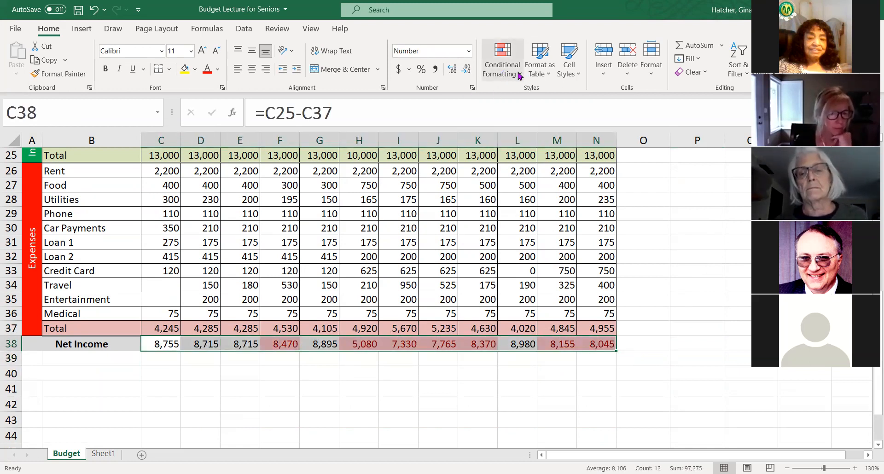
left_click(502, 64)
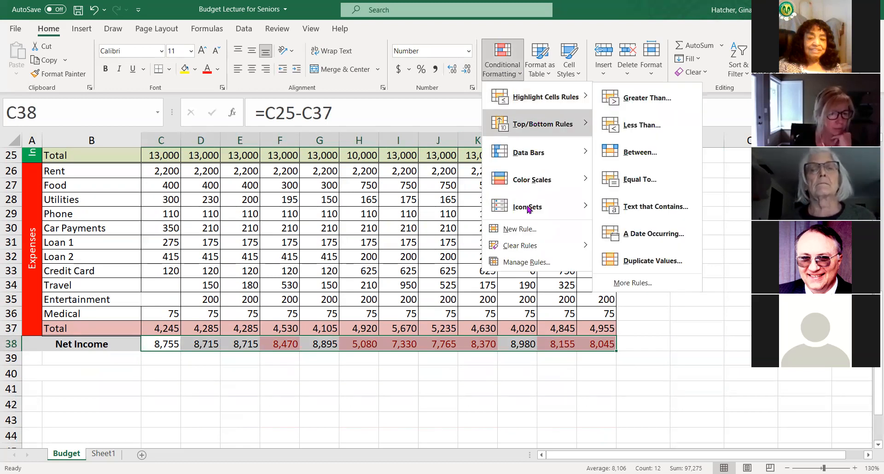
mouse_move(530, 209)
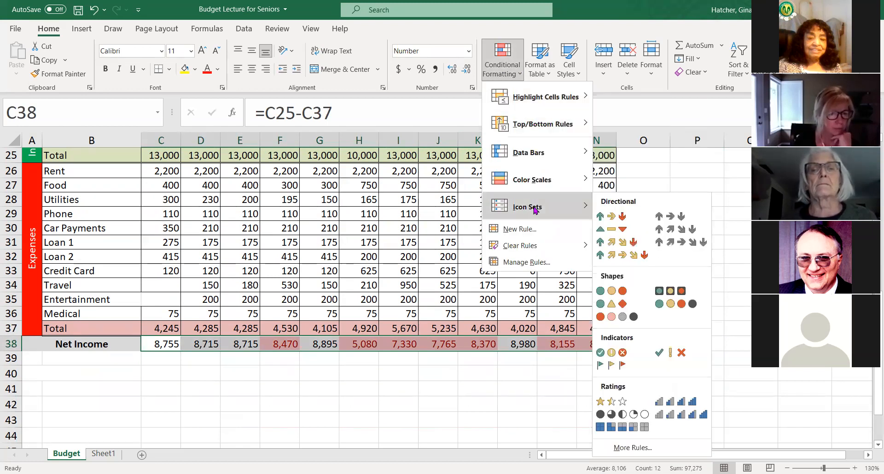
left_click(600, 216)
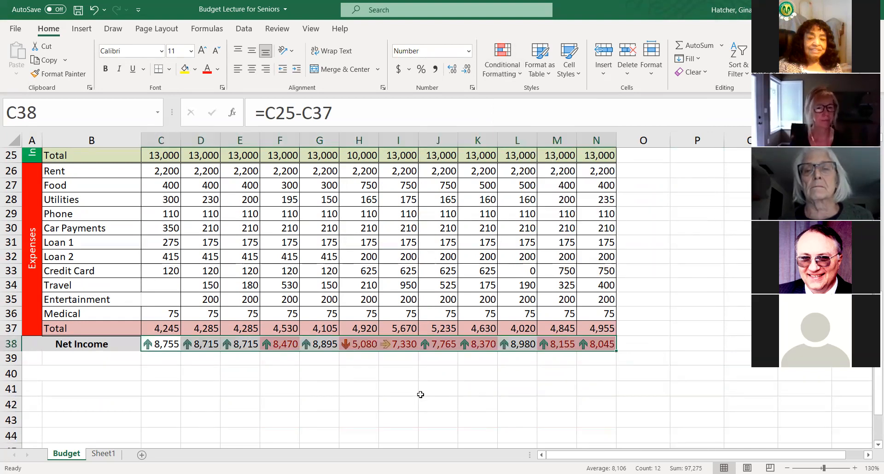
left_click(318, 375)
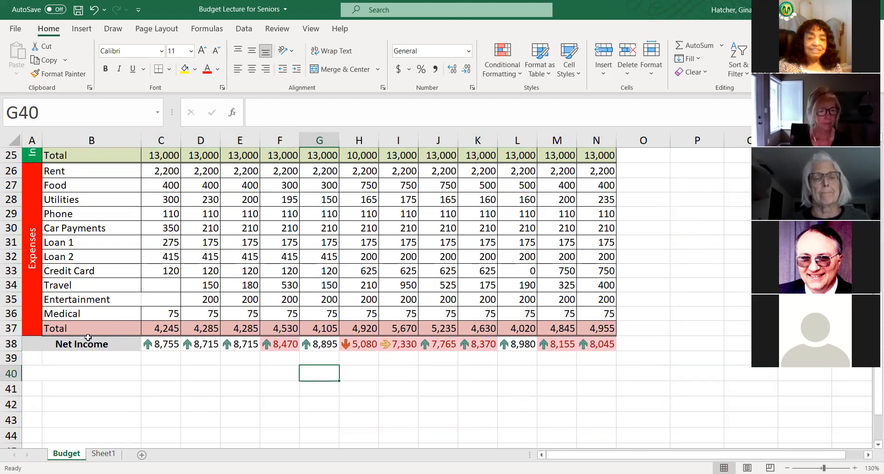
- Undo the arrow icon set on the Net Income row
left_click_drag(151, 345, 246, 344)
left_click(236, 376)
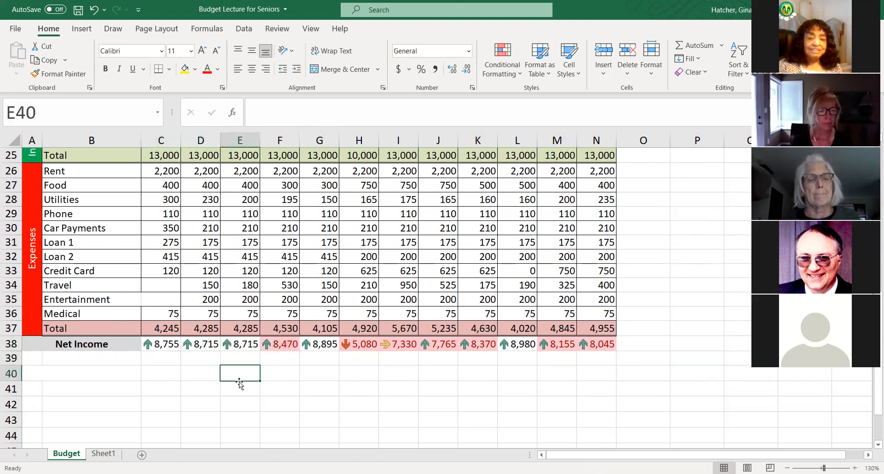
left_click(94, 9)
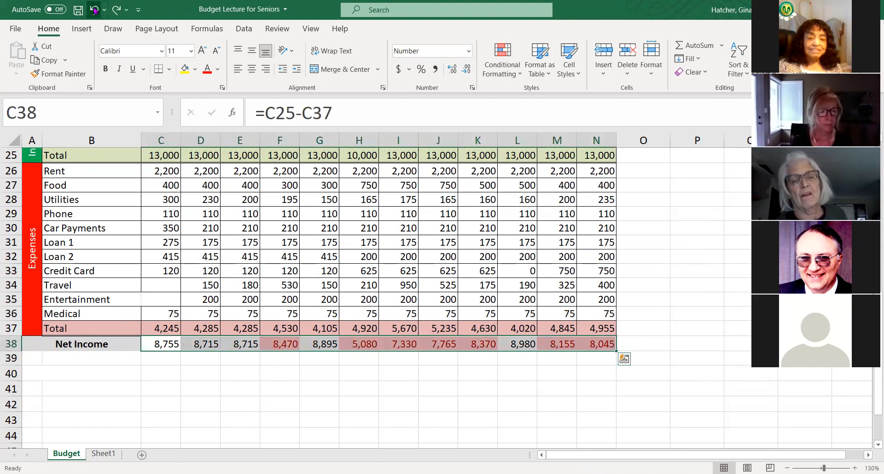
left_click(299, 378)
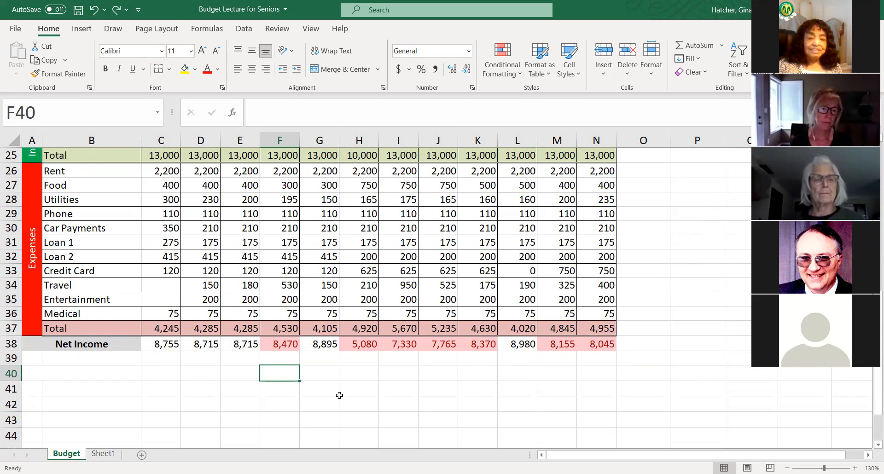
- Review the budget sheet's Monthly Income section, Year-End Summary and Income & Expenses table for remaining formatting inconsistencies
scroll(392, 378, "up", 2)
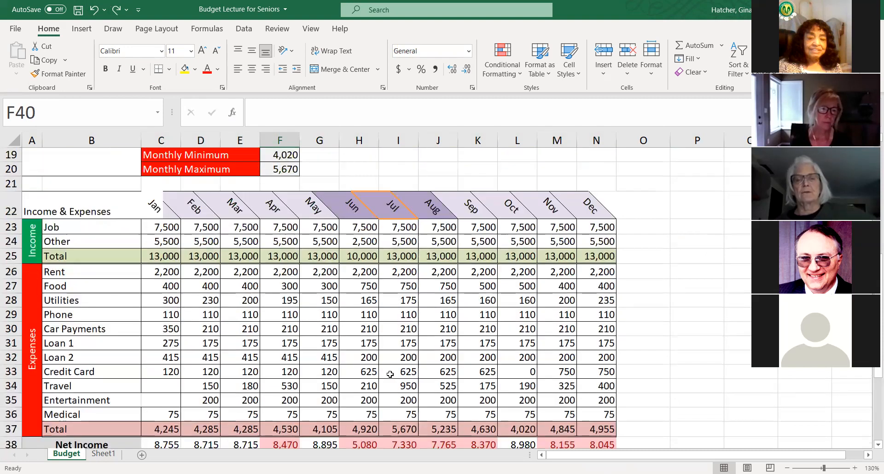
scroll(380, 345, "down", 1)
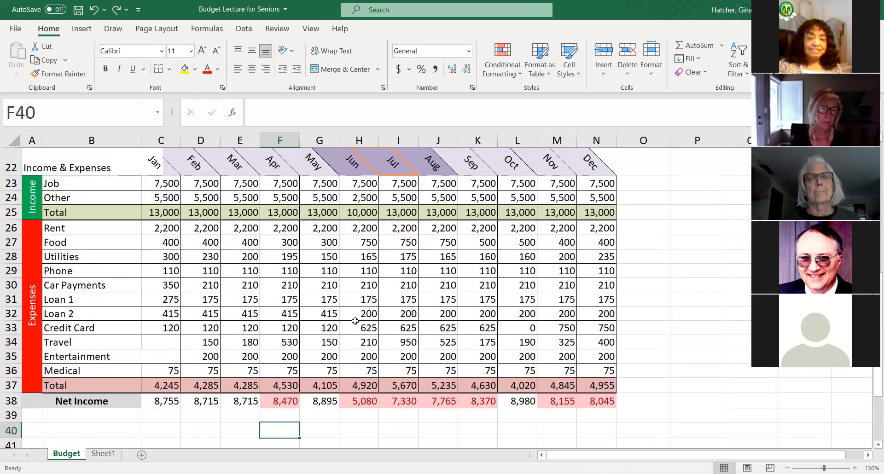
scroll(355, 321, "up", 3)
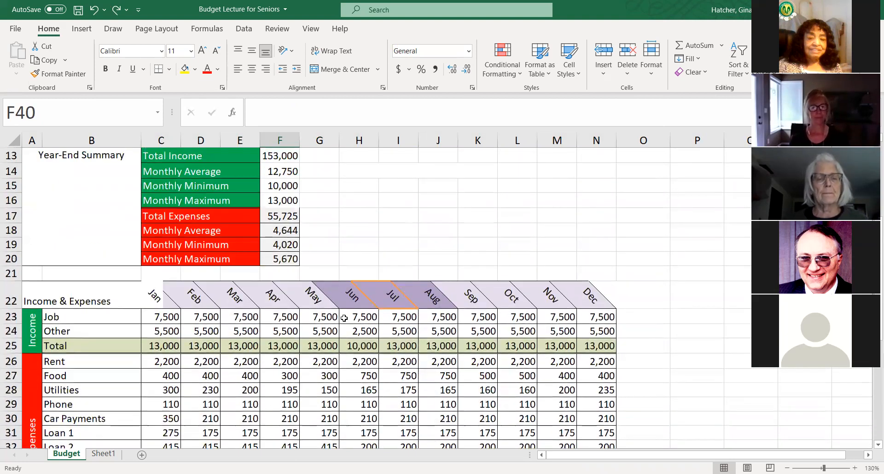
scroll(344, 318, "up", 2)
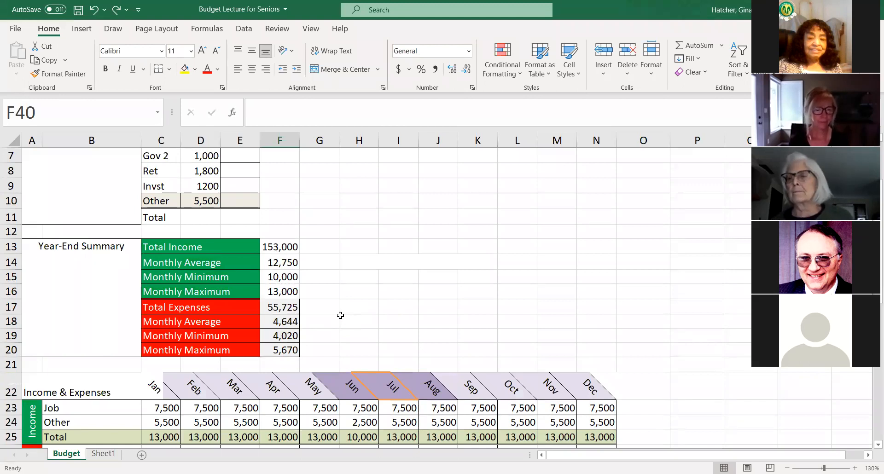
scroll(396, 306, "down", 1)
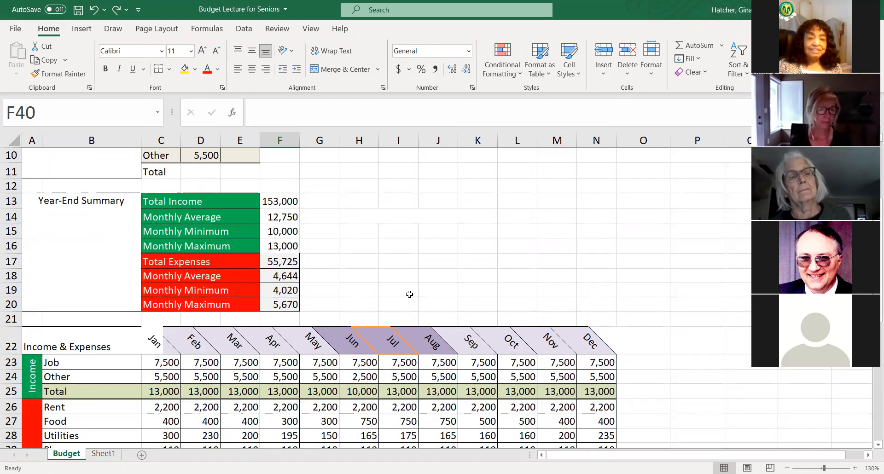
scroll(368, 283, "up", 3)
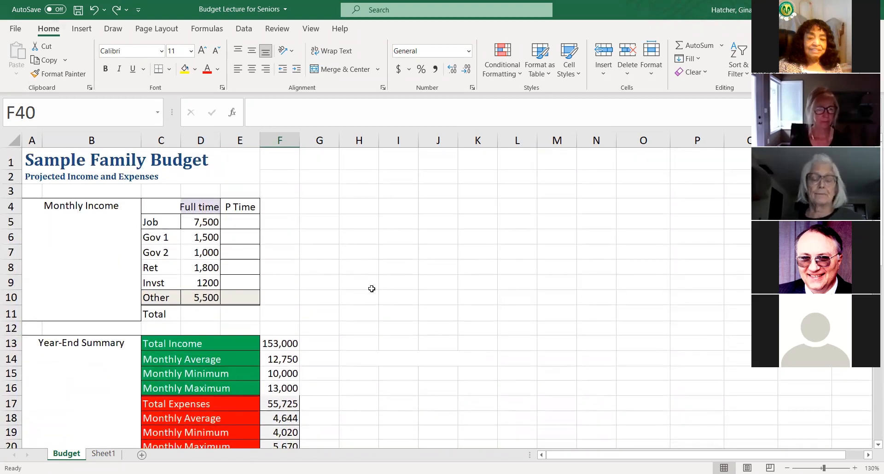
scroll(351, 288, "down", 2)
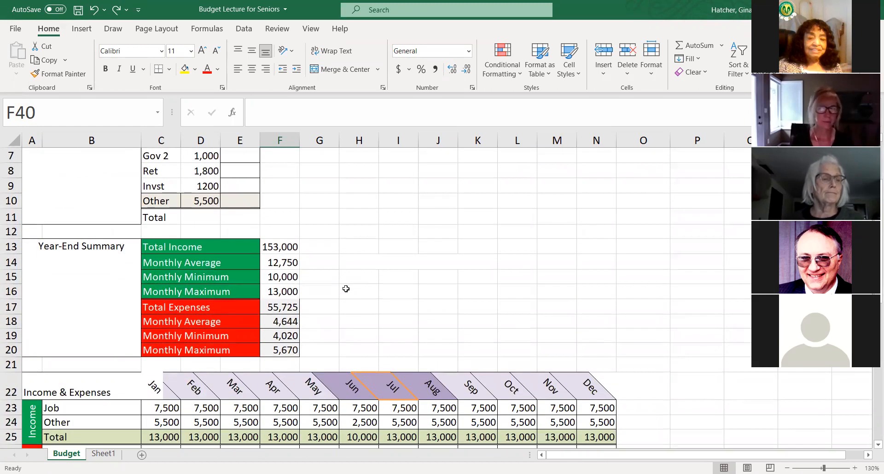
scroll(346, 289, "down", 2)
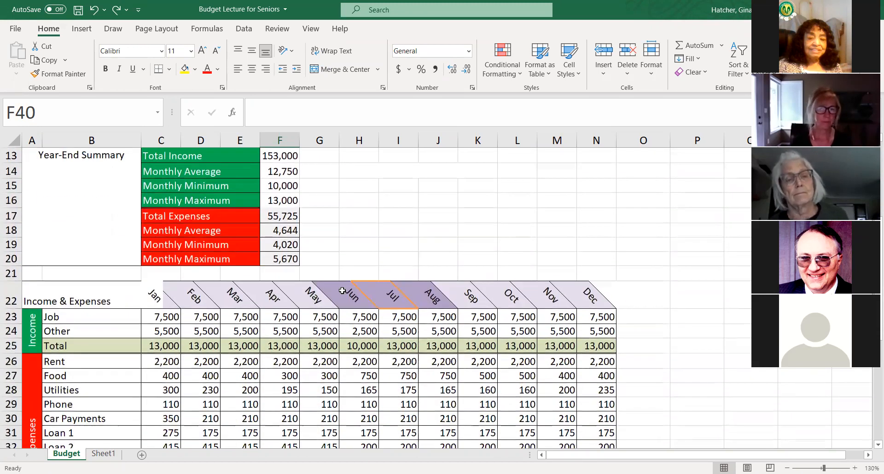
scroll(342, 290, "down", 3)
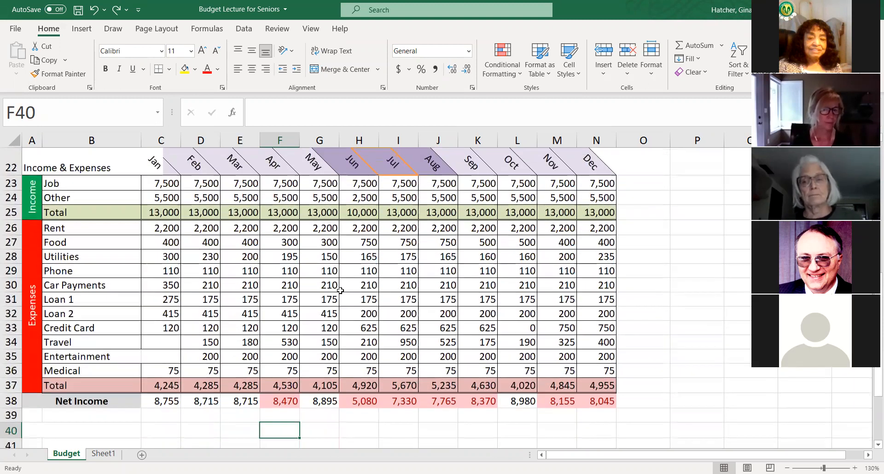
scroll(340, 289, "up", 7)
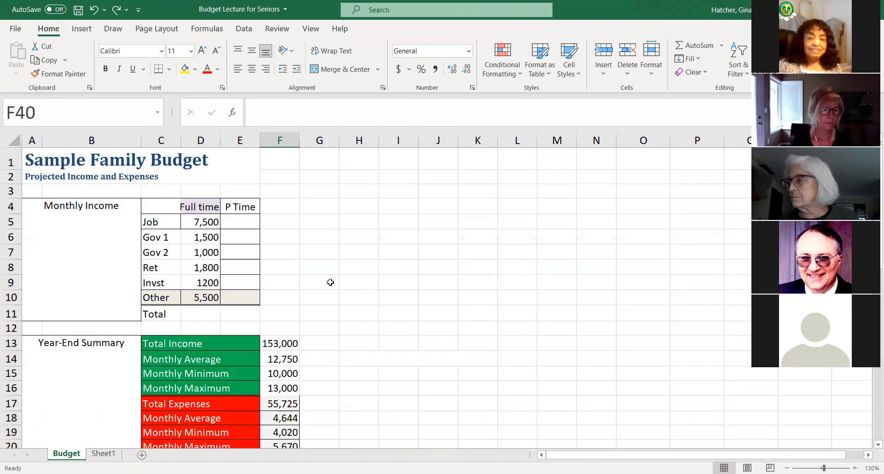
- Compare the Ret and Invst amounts in D8 and D9, and format D9 as Number with no decimal places
left_click(201, 284)
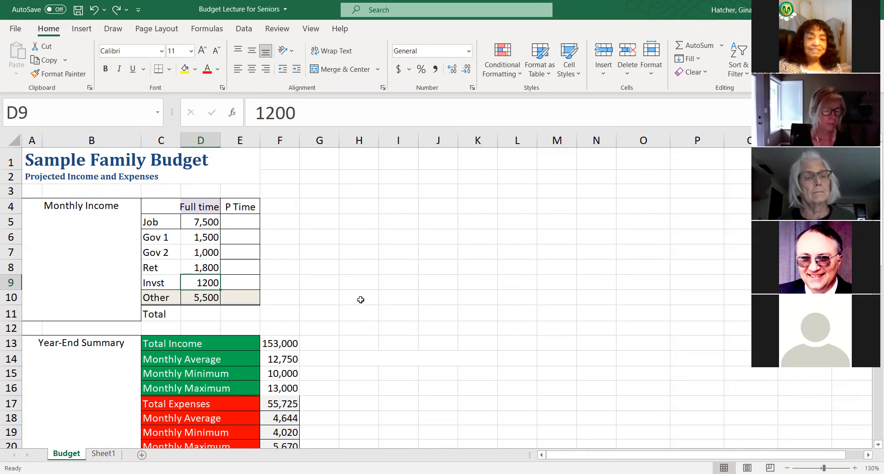
scroll(366, 301, "down", 2)
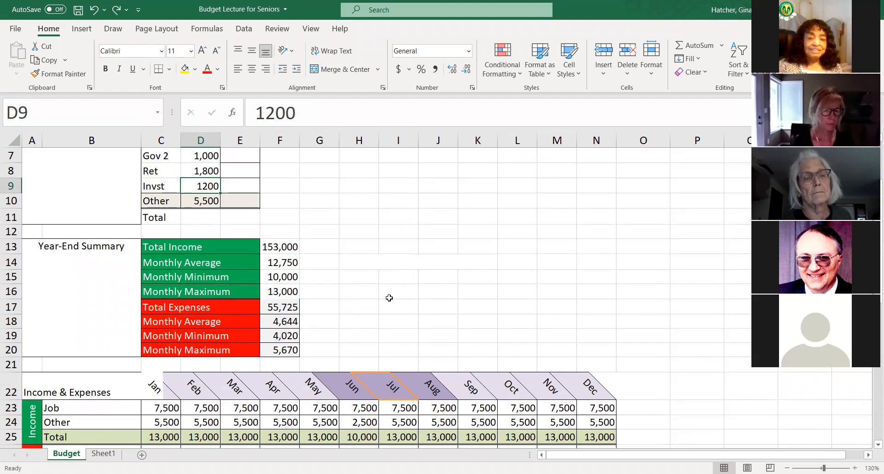
scroll(376, 292, "up", 1)
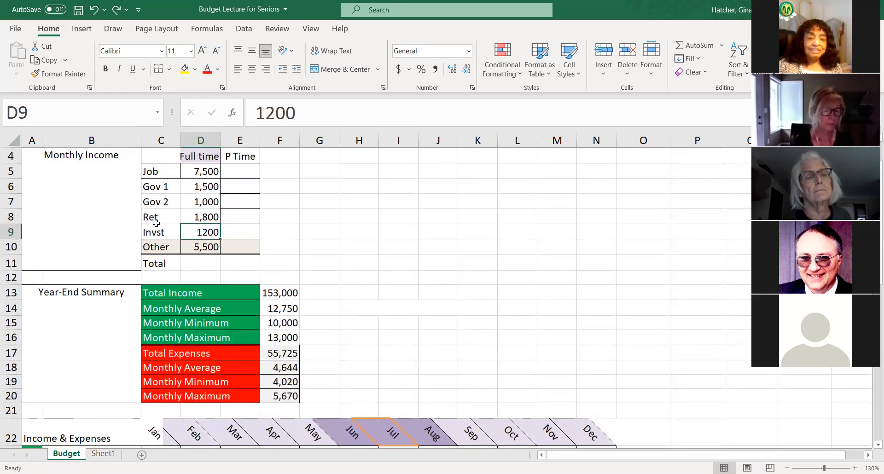
left_click(201, 217)
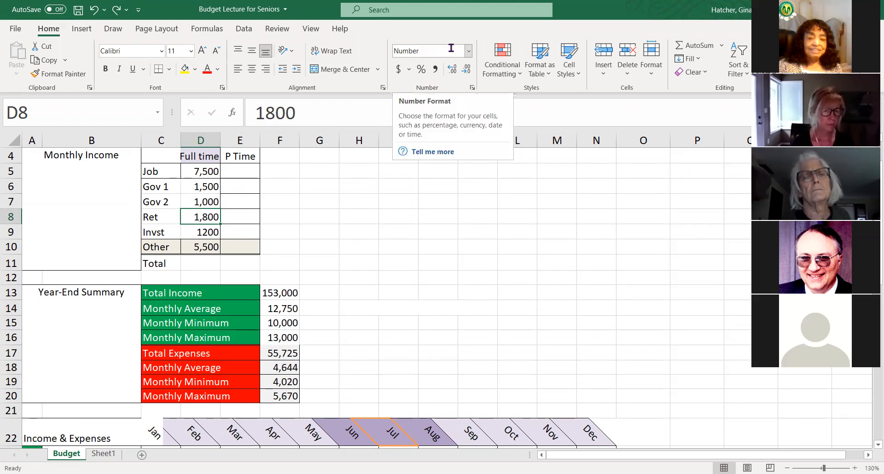
left_click(209, 233)
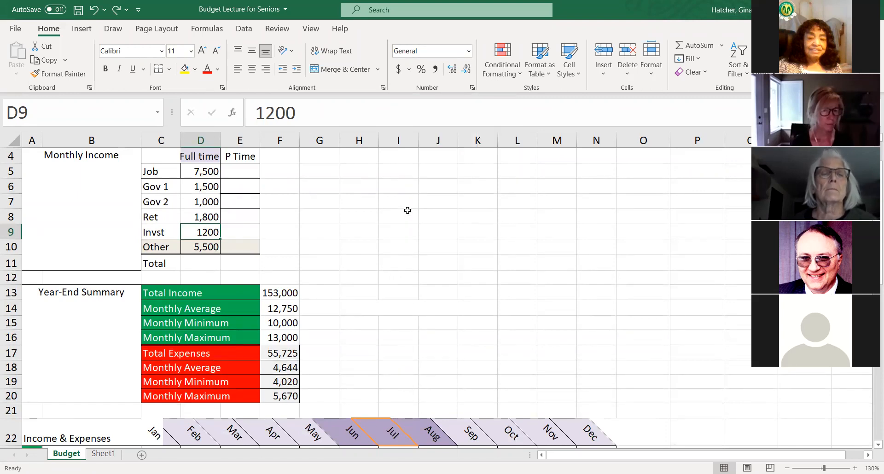
left_click(469, 51)
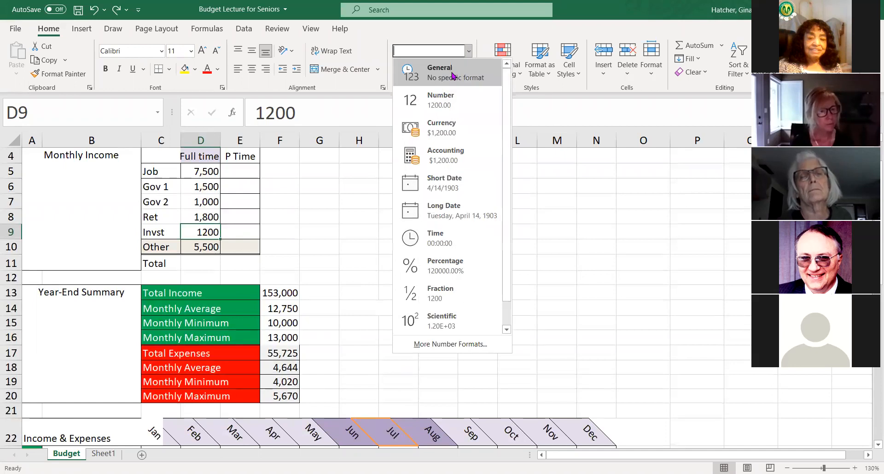
left_click(468, 51)
left_click(468, 51)
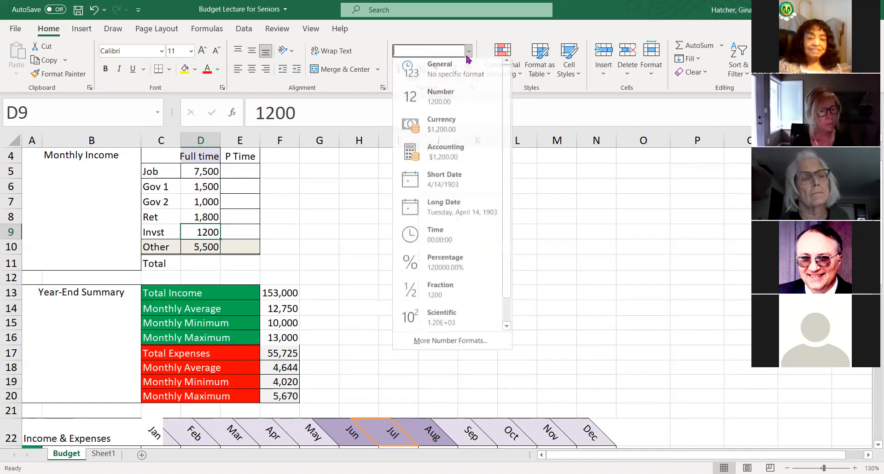
left_click(450, 105)
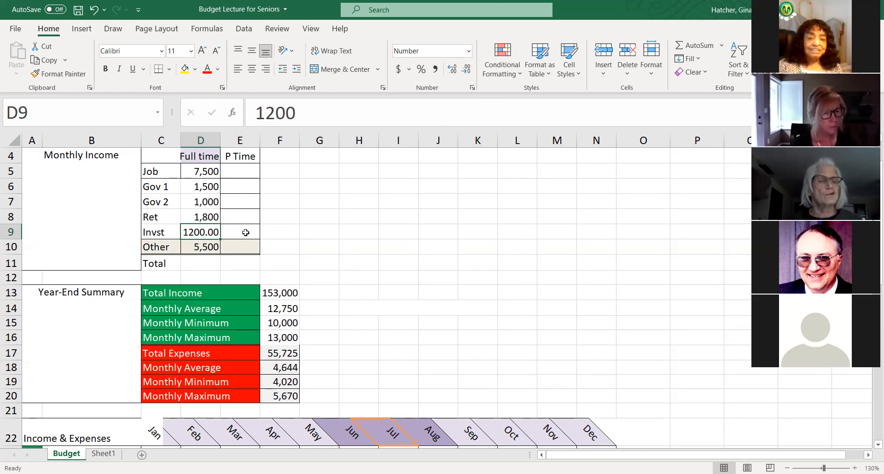
left_click(467, 74)
left_click(467, 74)
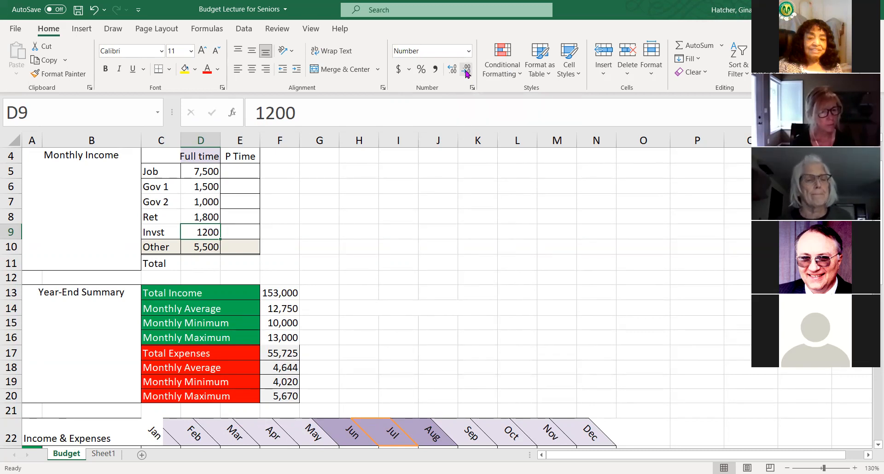
- Apply Comma Style with no decimal places to the Invst amount in D9 and autofit column D
left_click(435, 70)
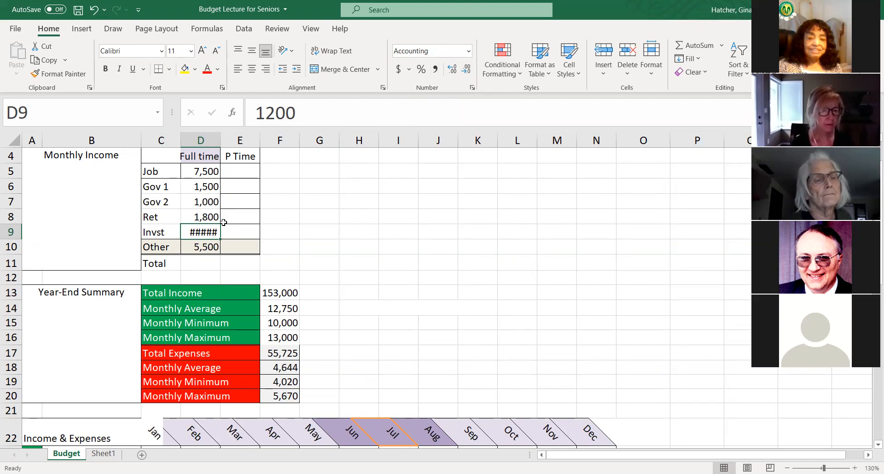
double_click(220, 140)
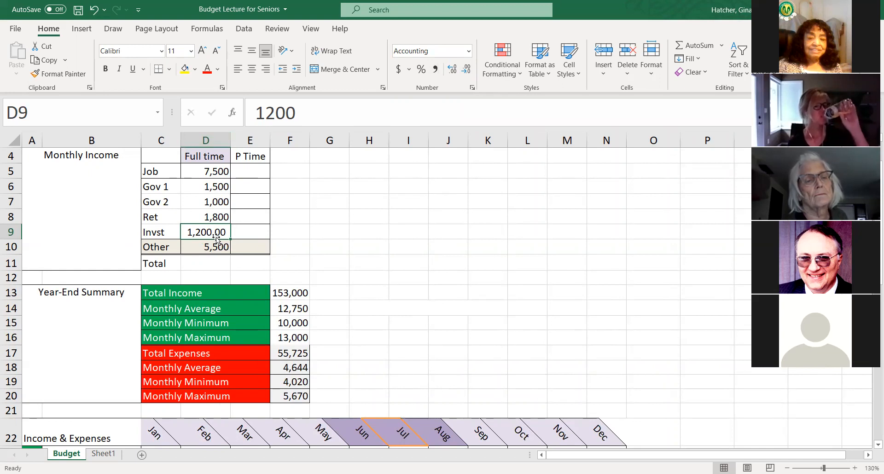
left_click(466, 70)
left_click(466, 70)
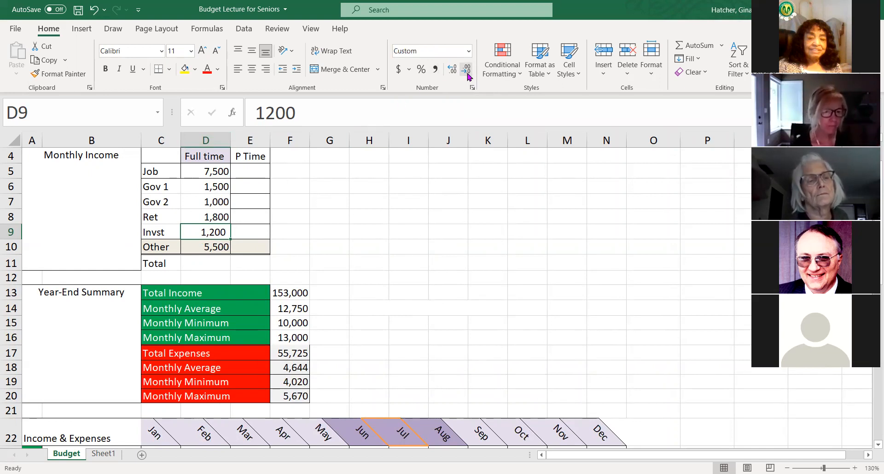
left_click(450, 237)
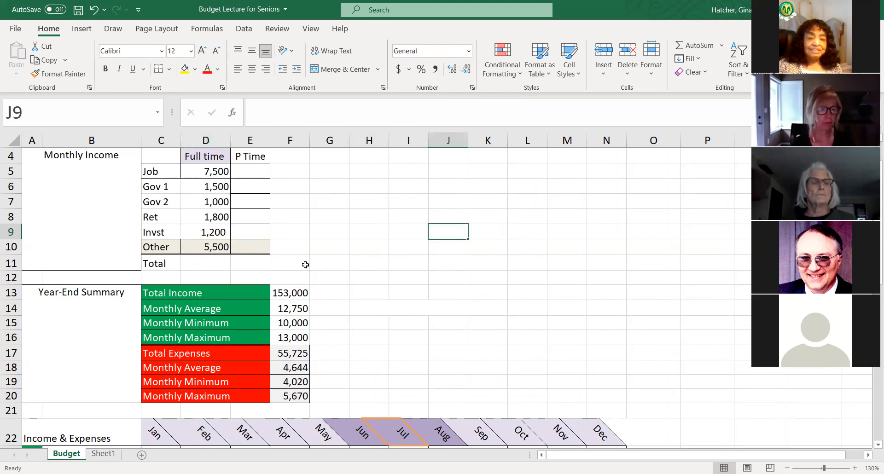
left_click(225, 232)
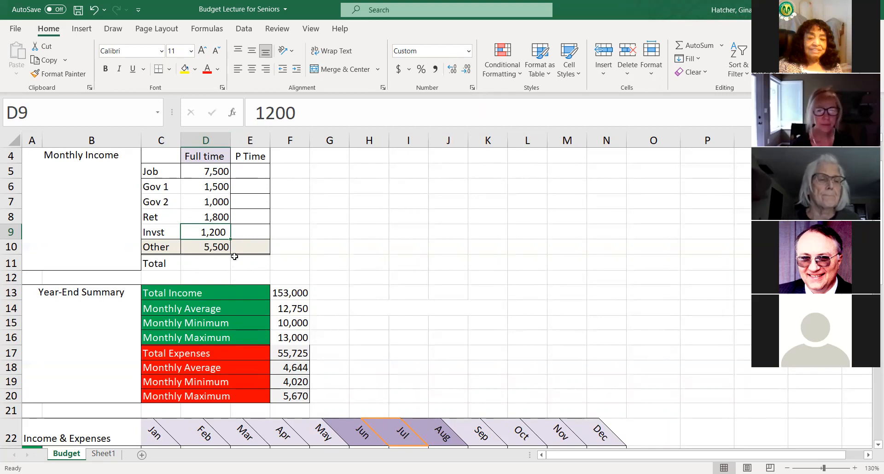
- Format the Year-End Summary expense values in F17:F20 as Currency and autofit column F
scroll(382, 303, "down", 2)
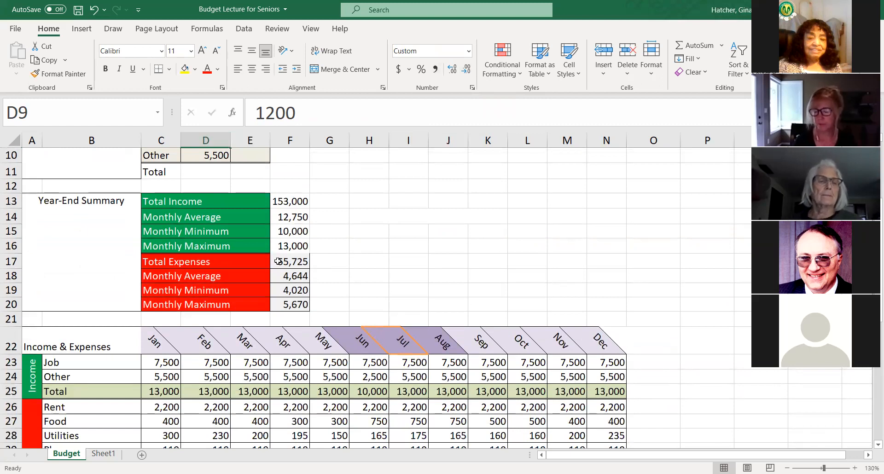
left_click(278, 261)
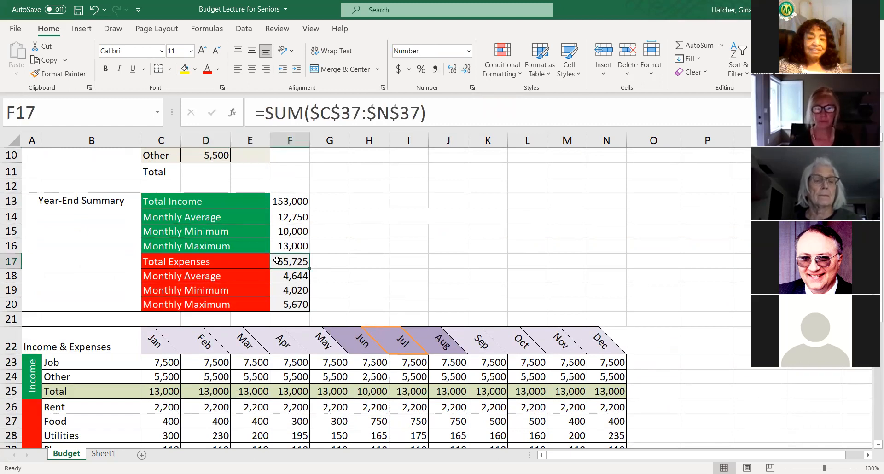
left_click_drag(277, 261, 282, 303)
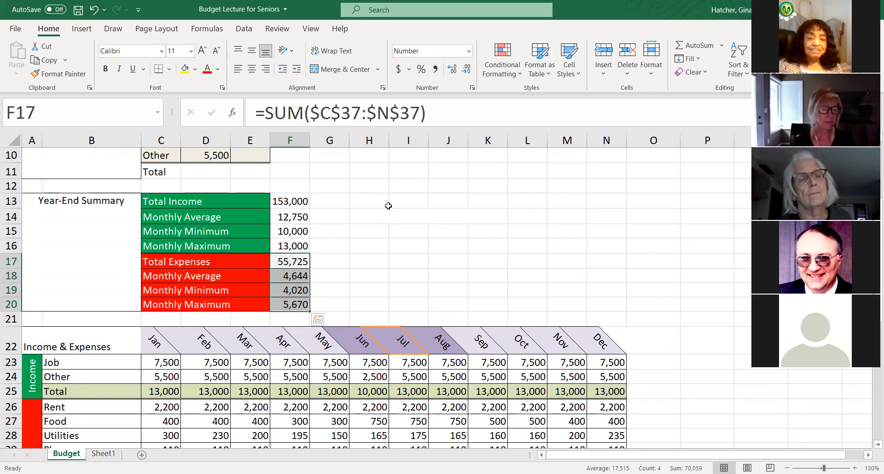
left_click(470, 53)
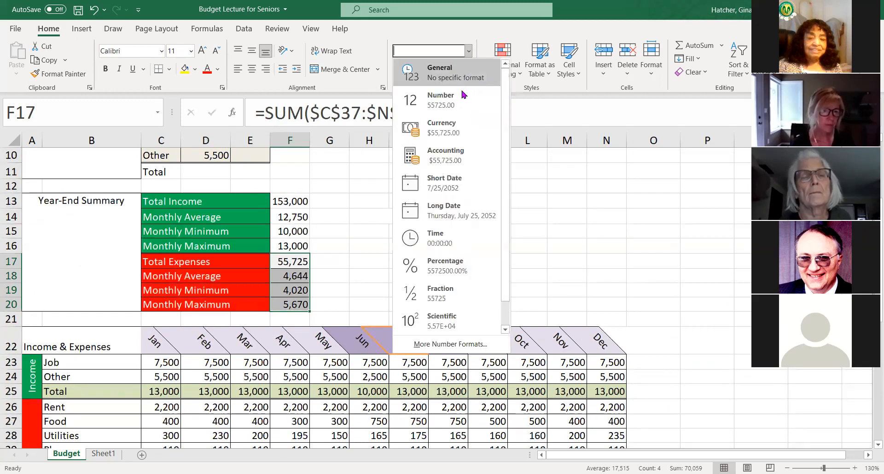
left_click(449, 129)
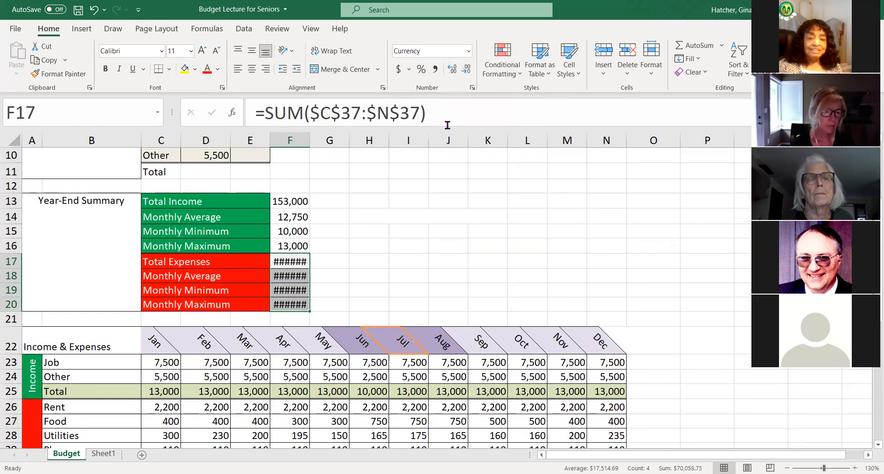
double_click(310, 139)
left_click(375, 186)
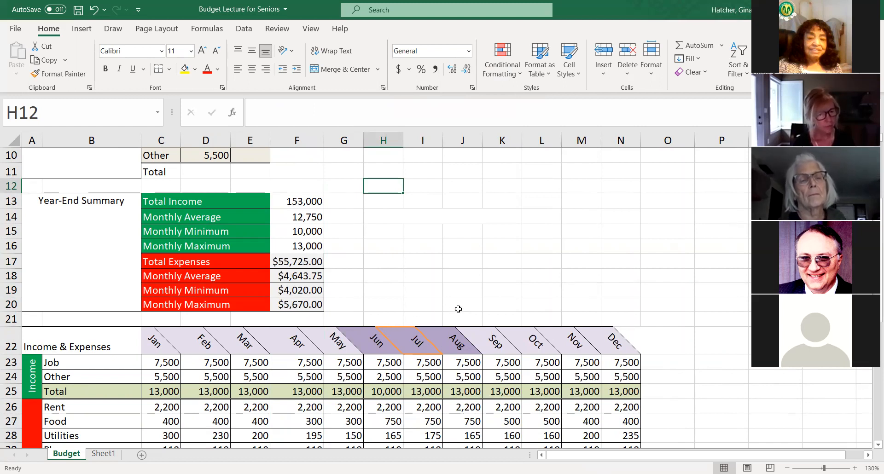
- Apply the Accounting number format to the expense summary values in F17:F20
left_click(468, 52)
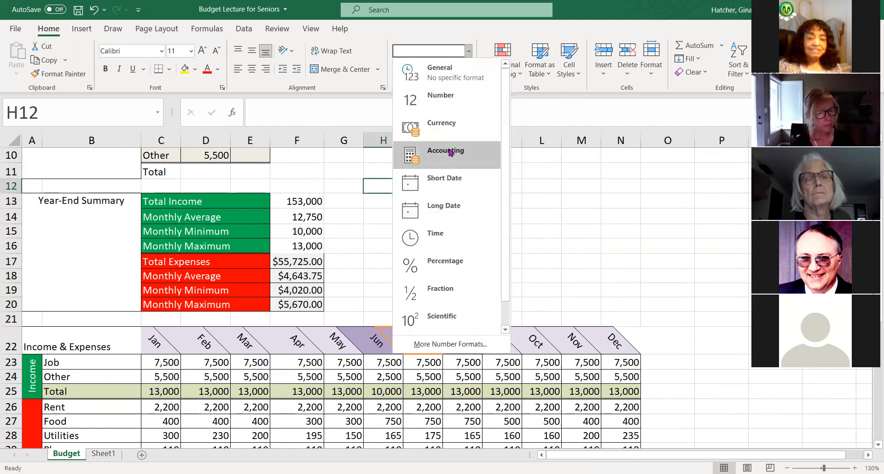
left_click(450, 153)
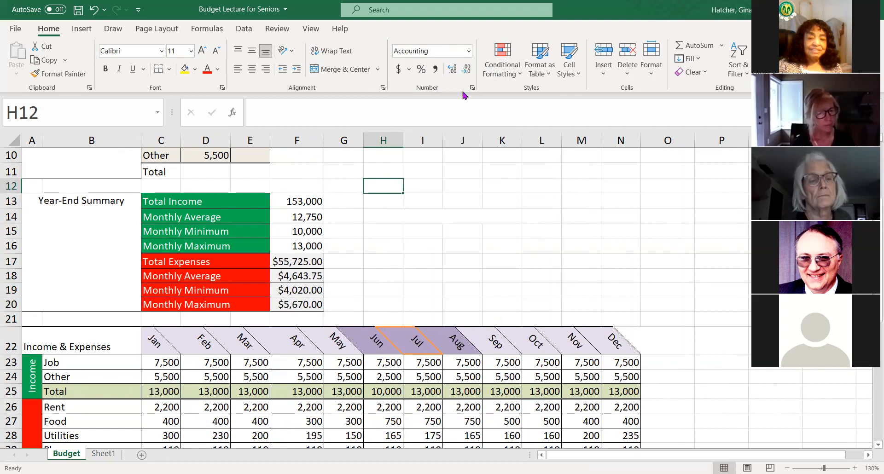
left_click(287, 264)
left_click(286, 305, "shift")
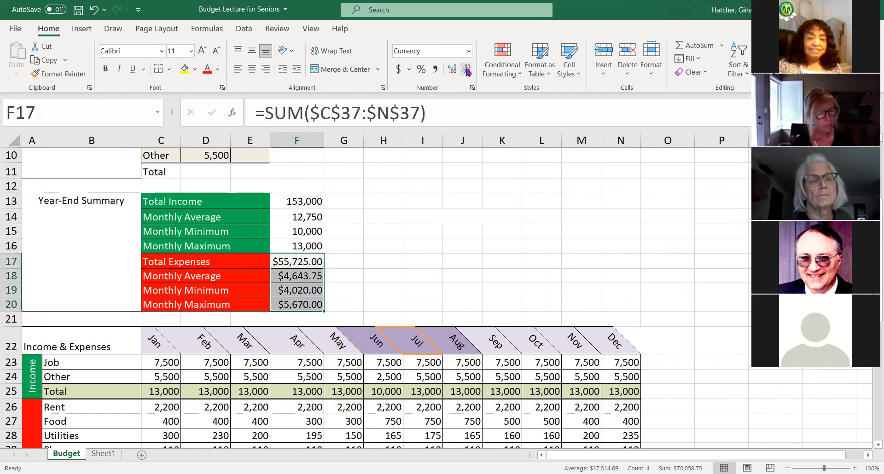
left_click(468, 52)
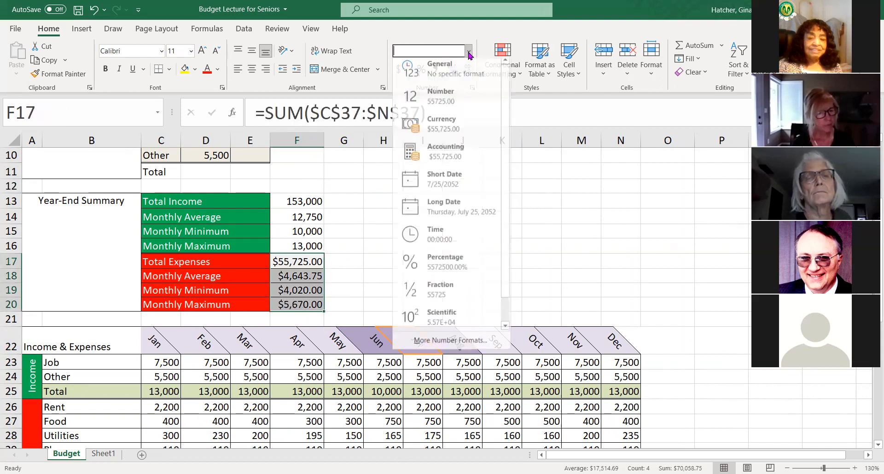
left_click(422, 153)
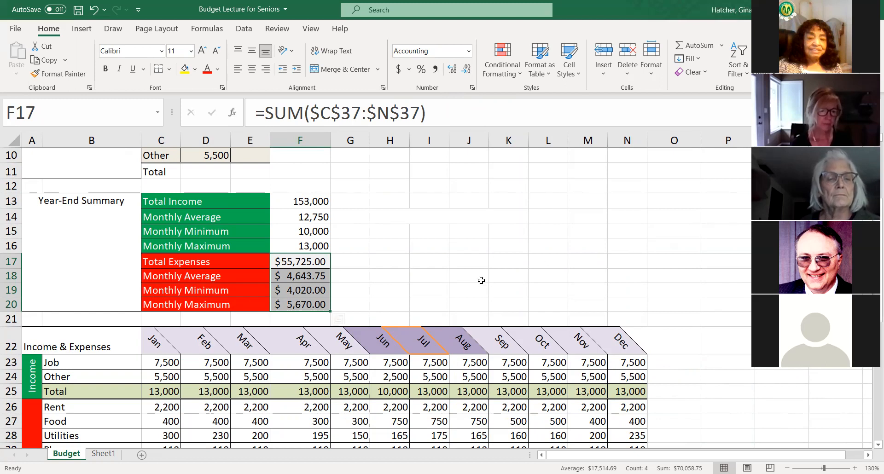
- Switch the expense summary values in F17:F20 to Currency and back to Accounting to compare both formats
left_click(470, 51)
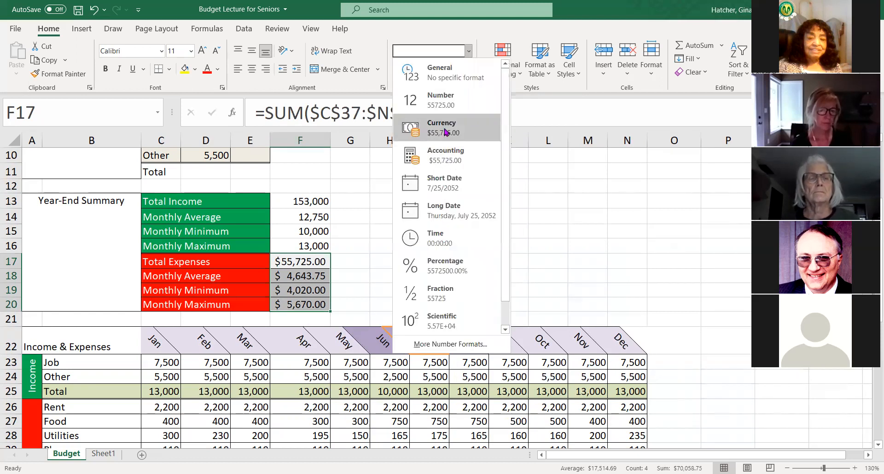
left_click(445, 131)
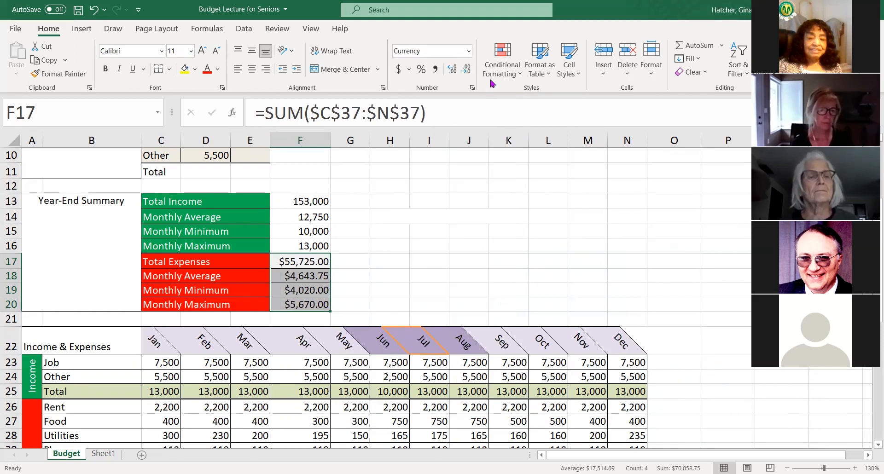
left_click(469, 52)
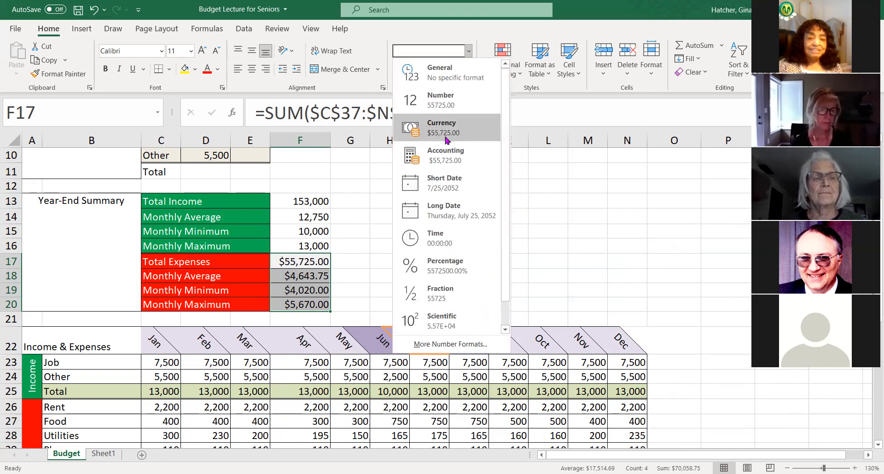
left_click(443, 151)
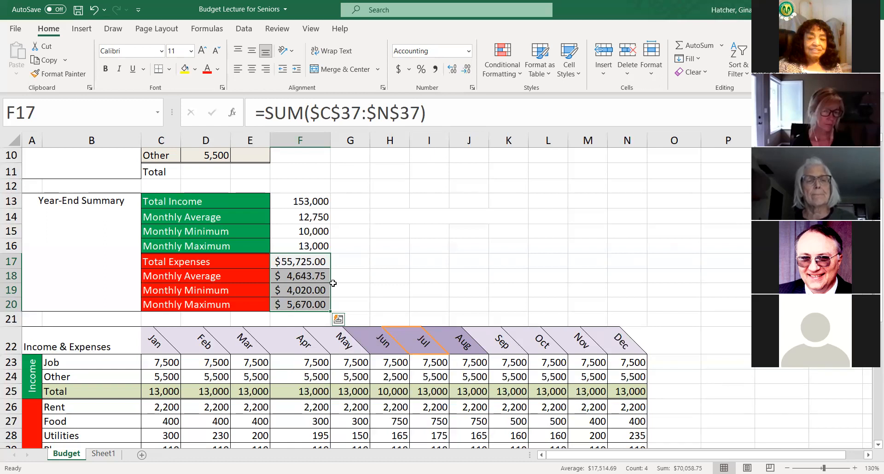
- Apply Comma Style with no decimal places to the Year-End Summary values in F13:F19
left_click_drag(285, 197, 296, 293)
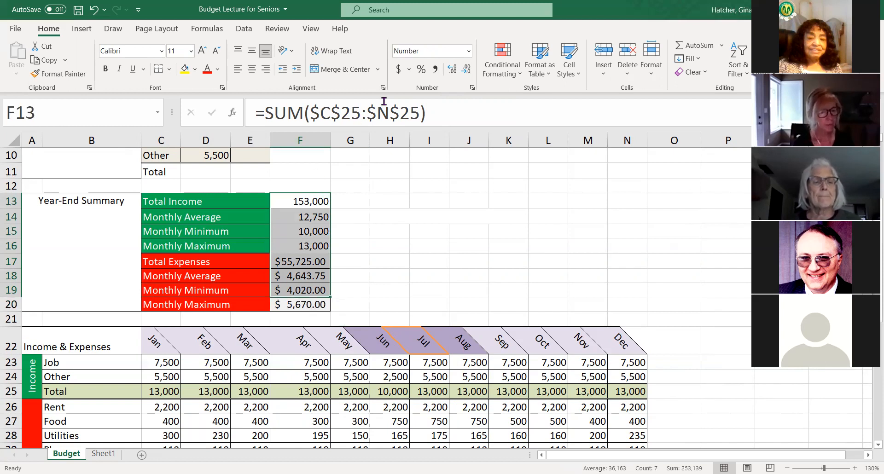
left_click(435, 73)
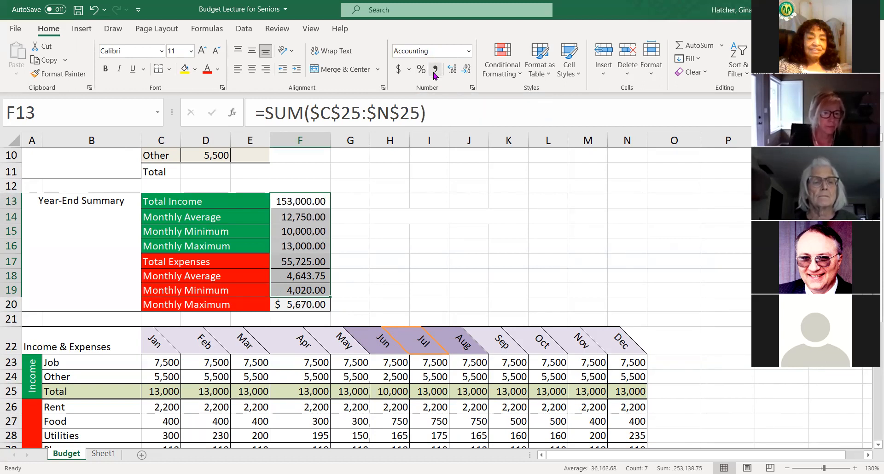
left_click(467, 70)
left_click(466, 70)
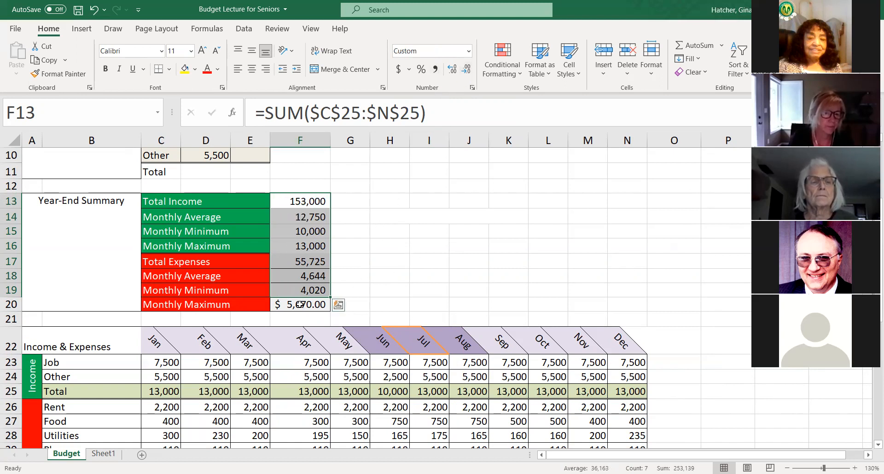
left_click(406, 288)
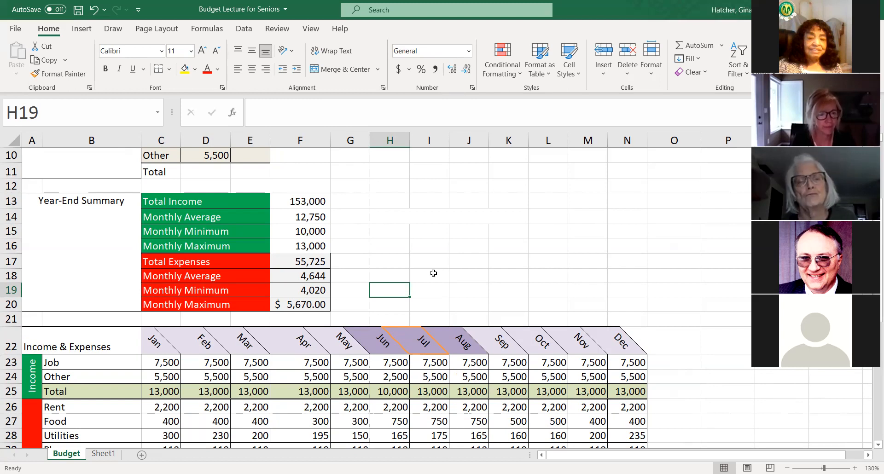
- Remove the decimal places from the expenses' Monthly Maximum in F20
left_click(302, 305)
left_click(470, 72)
left_click(469, 72)
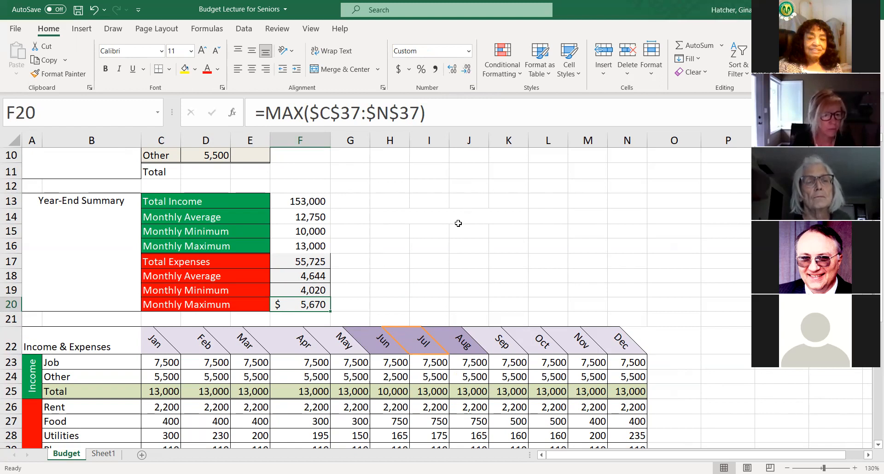
left_click(415, 228)
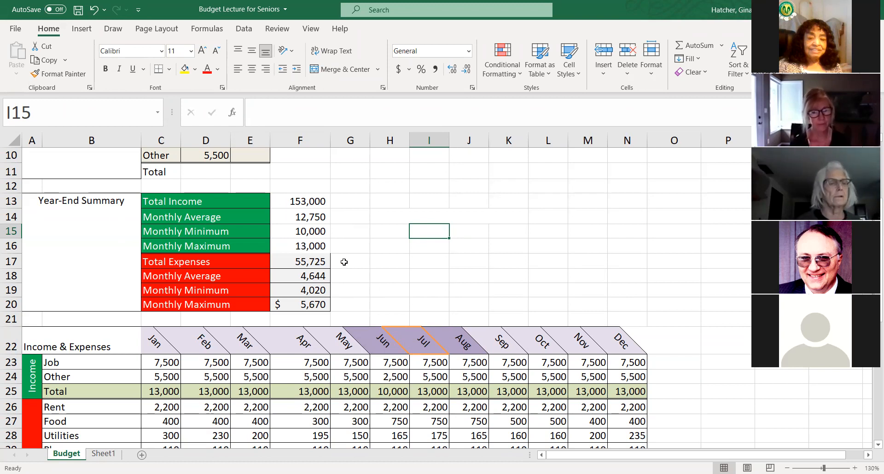
- Review the budget sheet from the Monthly Income table through the Year-End Summary and monthly expenses to Net Income, including January's Job formula
scroll(344, 264, "down", 3)
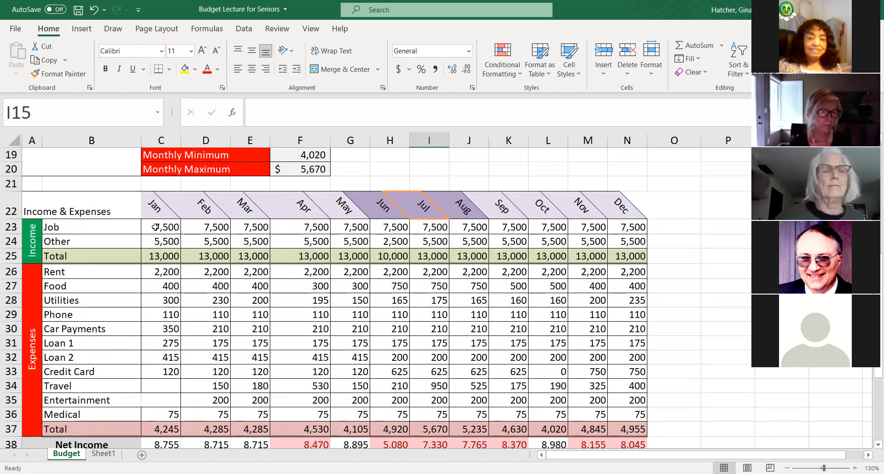
left_click(151, 227)
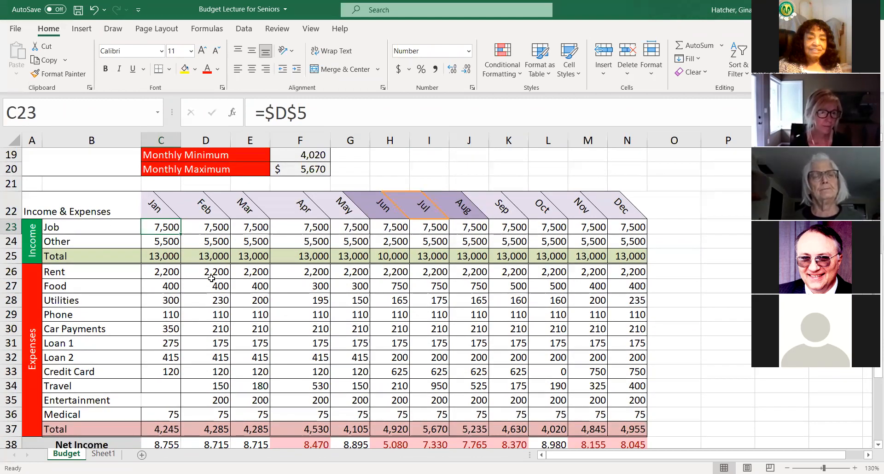
scroll(199, 274, "down", 2)
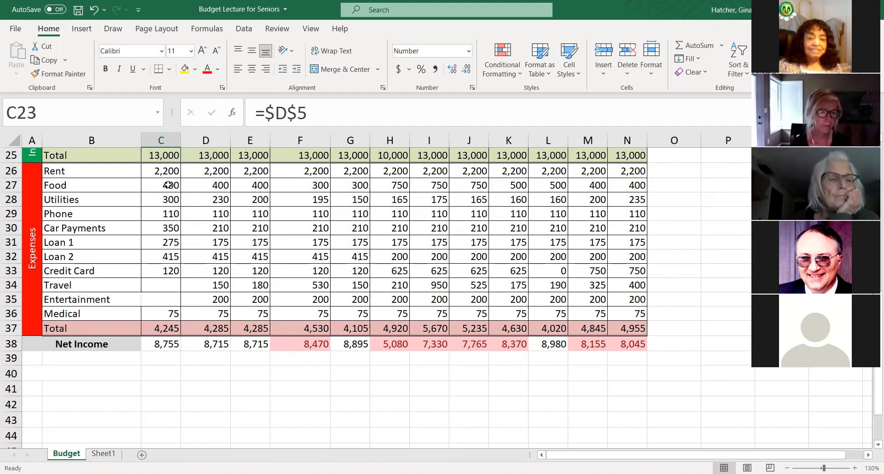
scroll(307, 226, "up", 3)
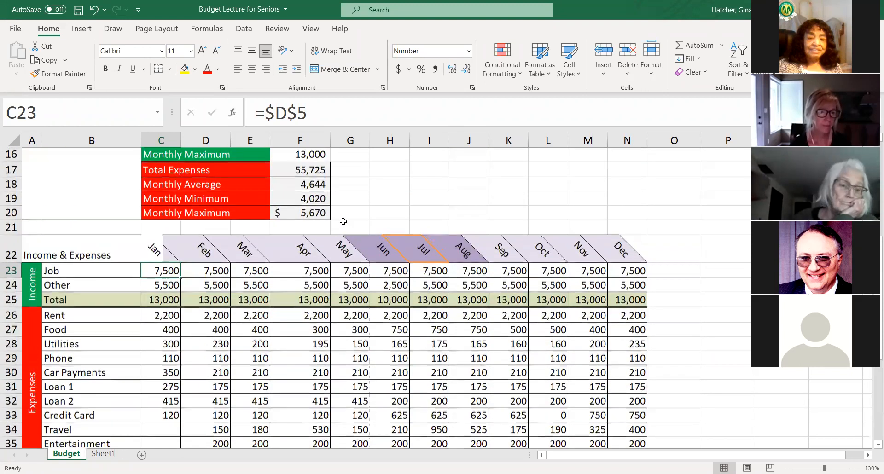
scroll(364, 230, "up", 3)
scroll(392, 322, "down", 3)
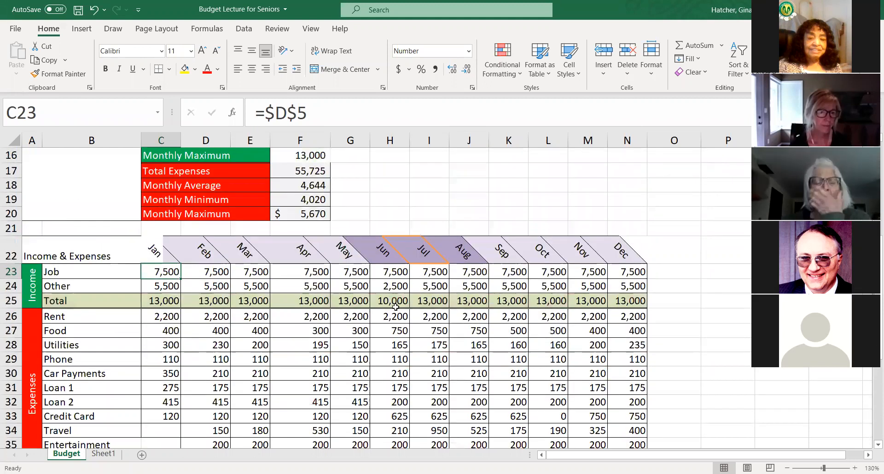
scroll(299, 310, "down", 1)
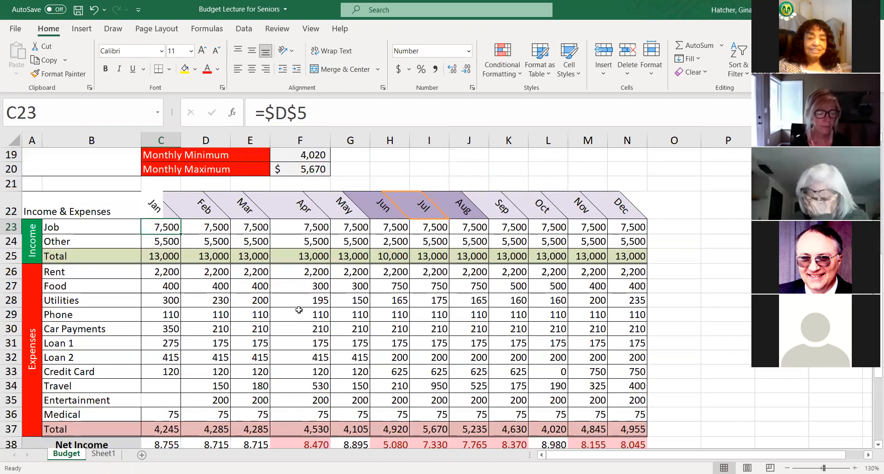
scroll(300, 310, "down", 1)
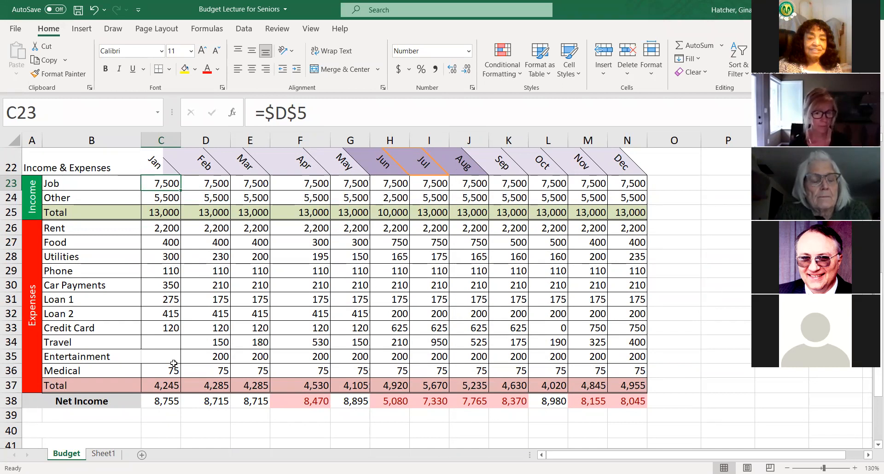
scroll(241, 353, "up", 2)
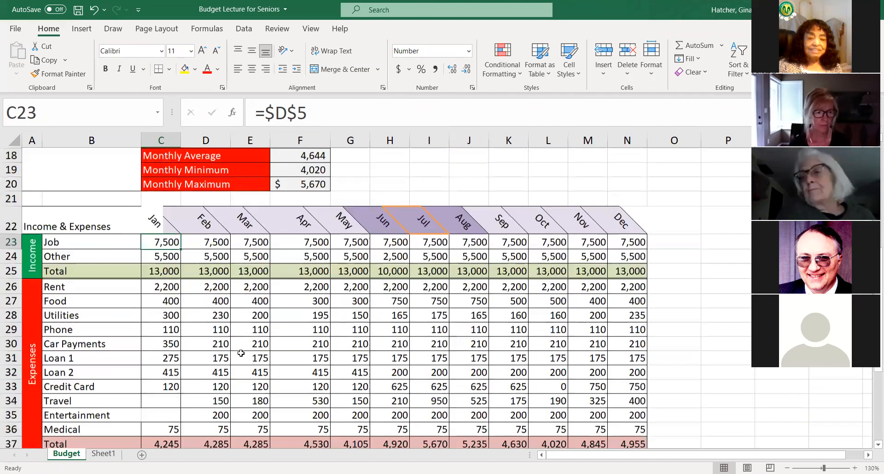
scroll(241, 354, "down", 3)
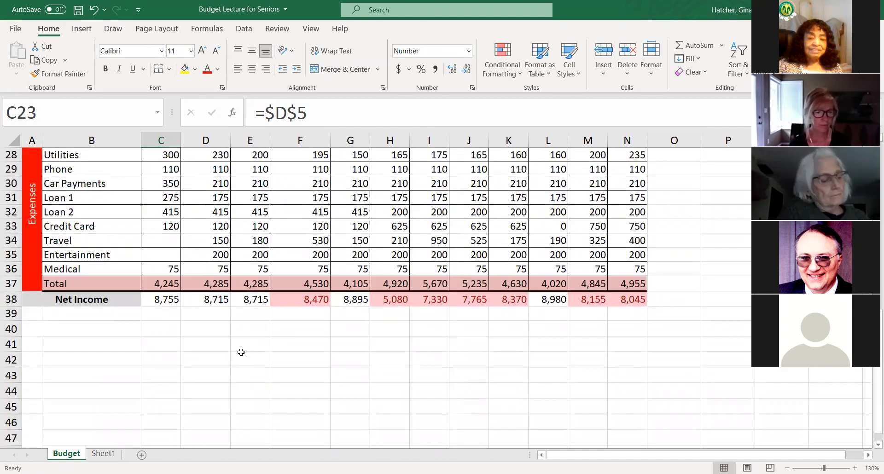
scroll(241, 353, "up", 1)
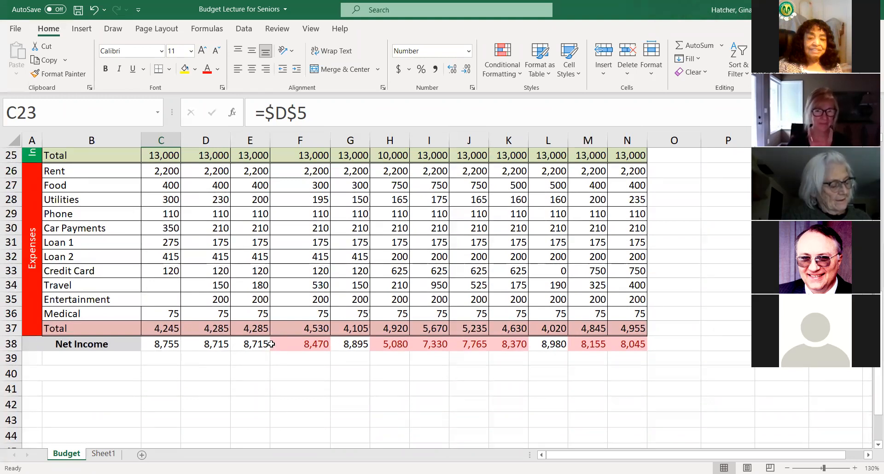
scroll(272, 344, "up", 1)
scroll(272, 344, "up", 1)
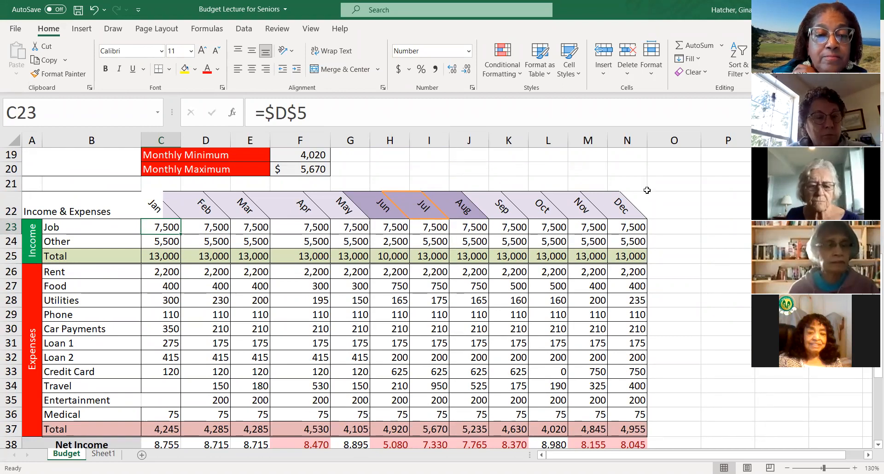
scroll(538, 210, "up", 6)
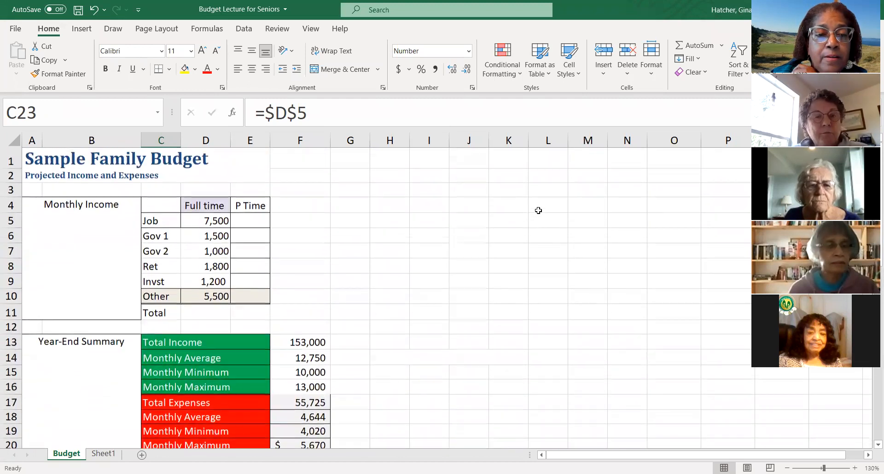
scroll(258, 291, "down", 1)
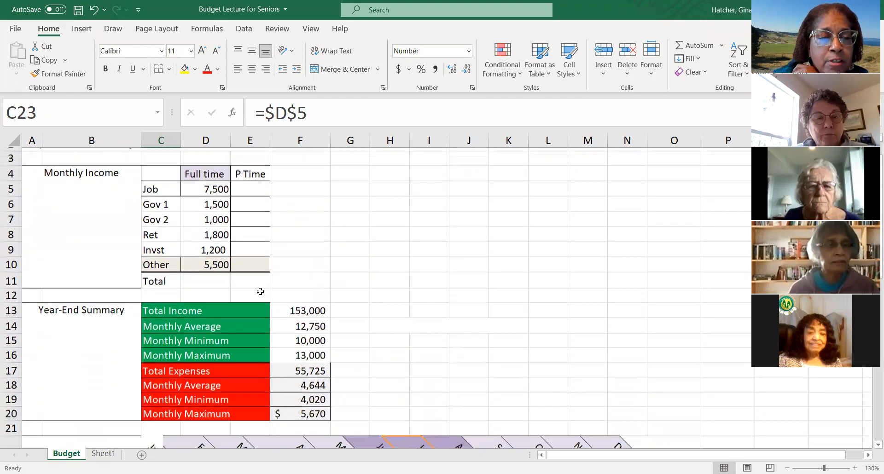
scroll(259, 291, "down", 5)
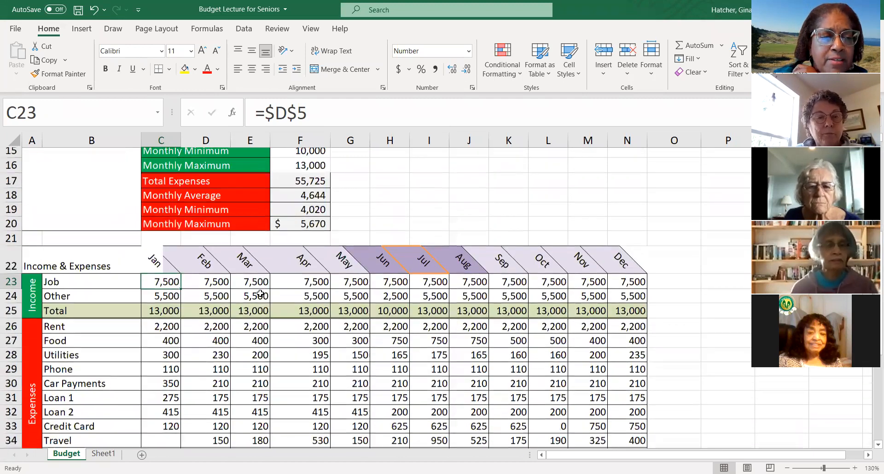
- Set the text orientation of the month headers in C22:N22 to 0 degrees
scroll(260, 294, "down", 1)
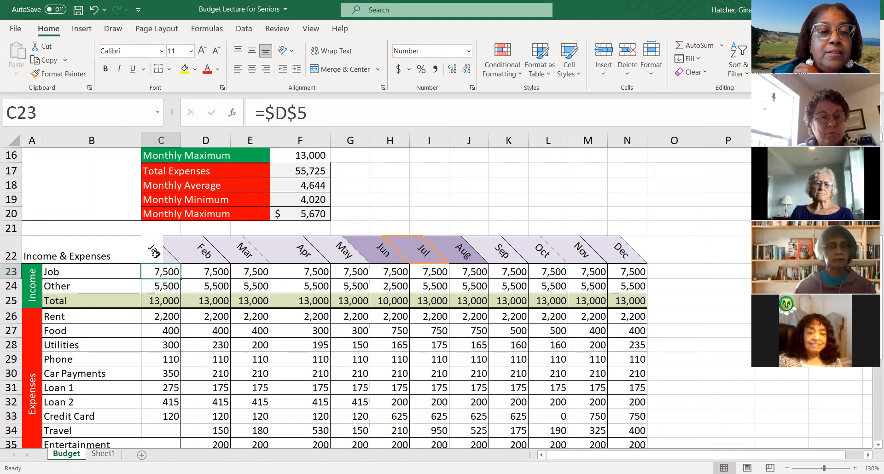
left_click_drag(152, 252, 619, 252)
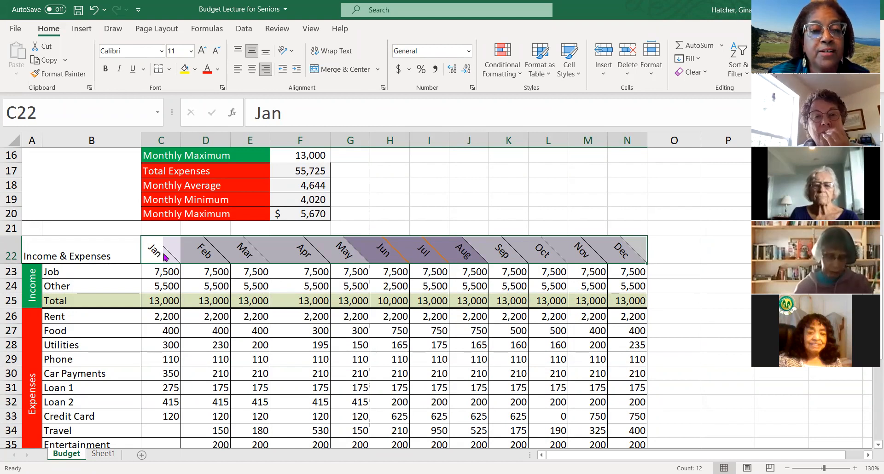
key("ctrl+1")
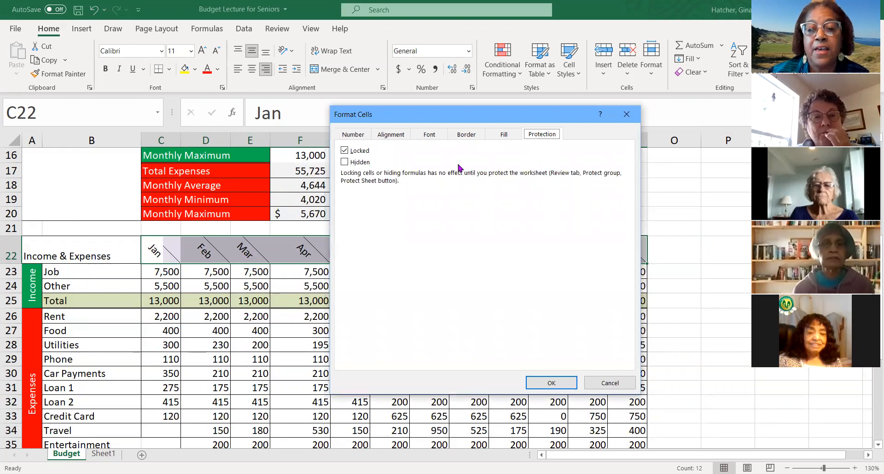
left_click(395, 135)
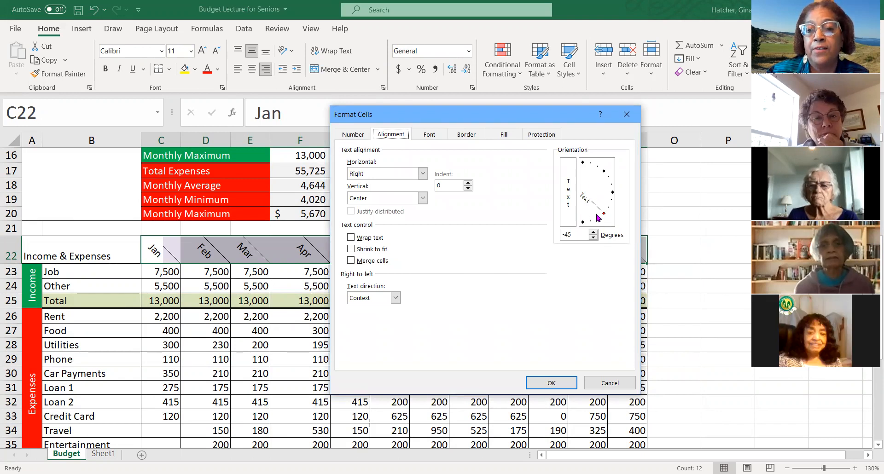
left_click(613, 193)
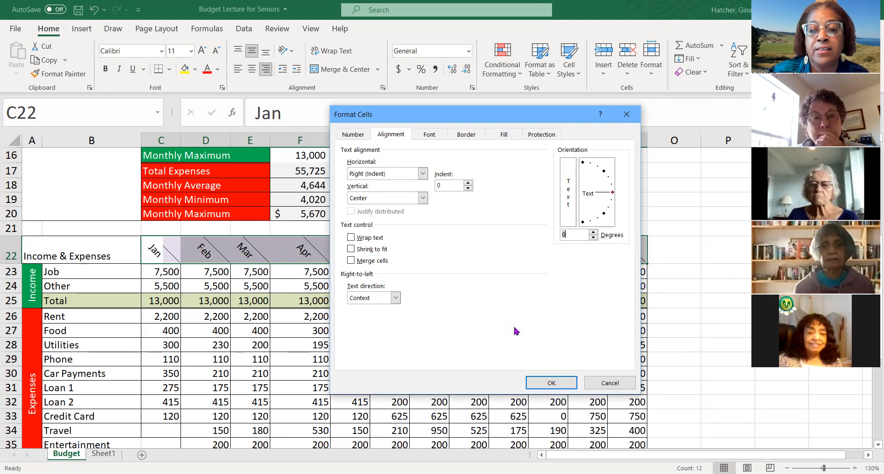
left_click(555, 383)
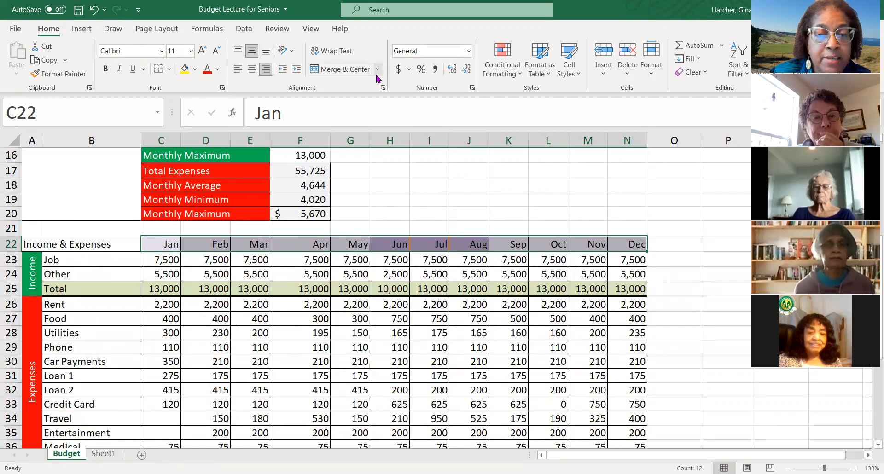
key("ctrl+q")
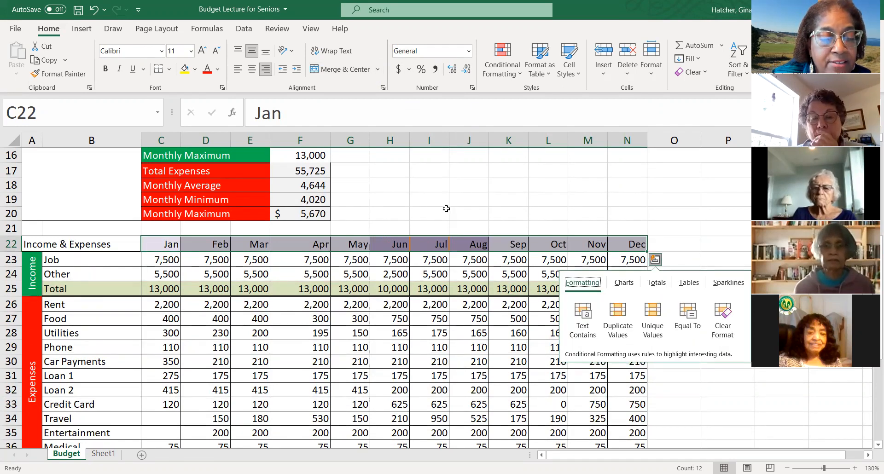
left_click(501, 216)
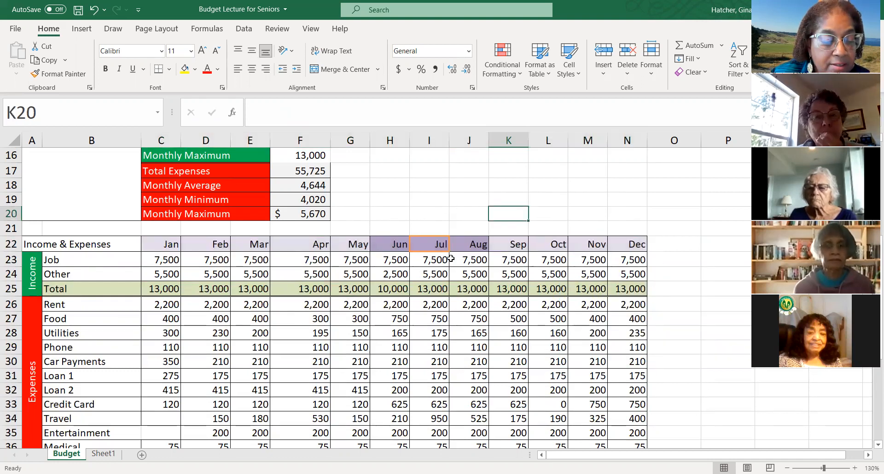
key("ctrl+1")
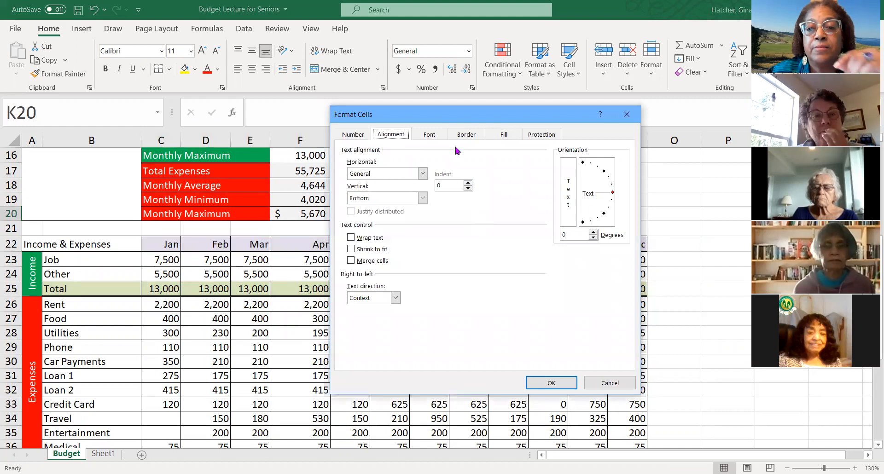
left_click(604, 172)
left_click(550, 386)
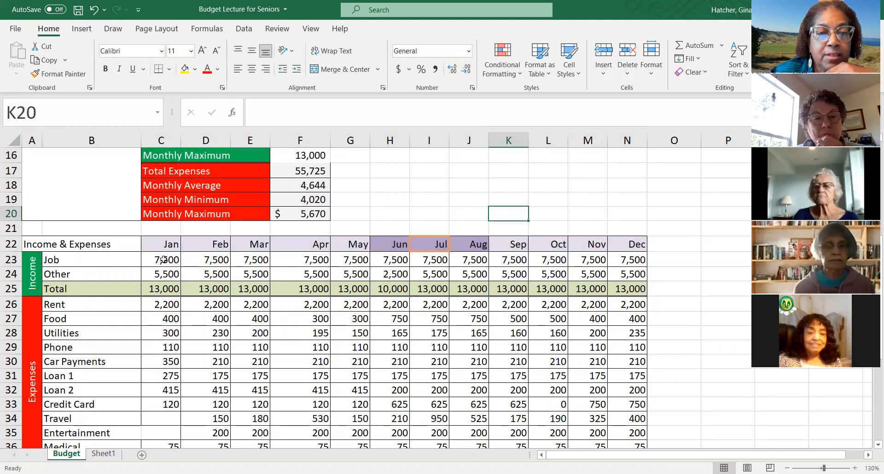
- Angle the month headers Jan to Dec in C22:N22 upward with a text orientation of 40 degrees
left_click(157, 245)
left_click_drag(157, 245, 617, 239)
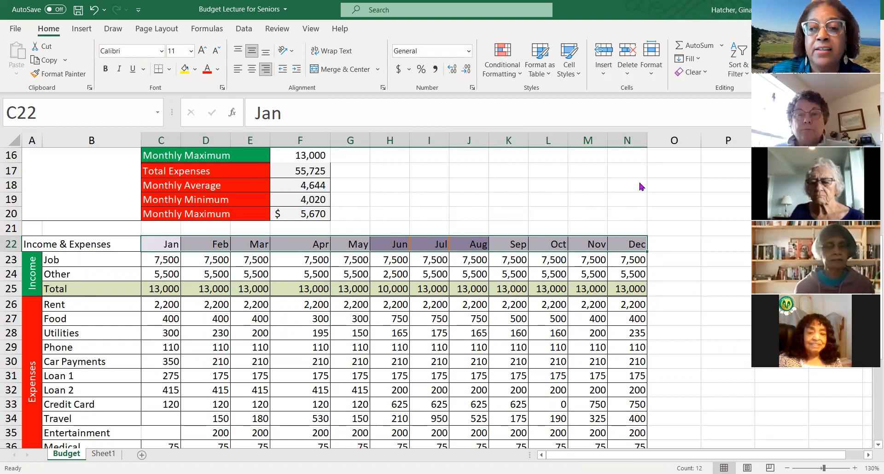
left_click(487, 142)
left_click(606, 173)
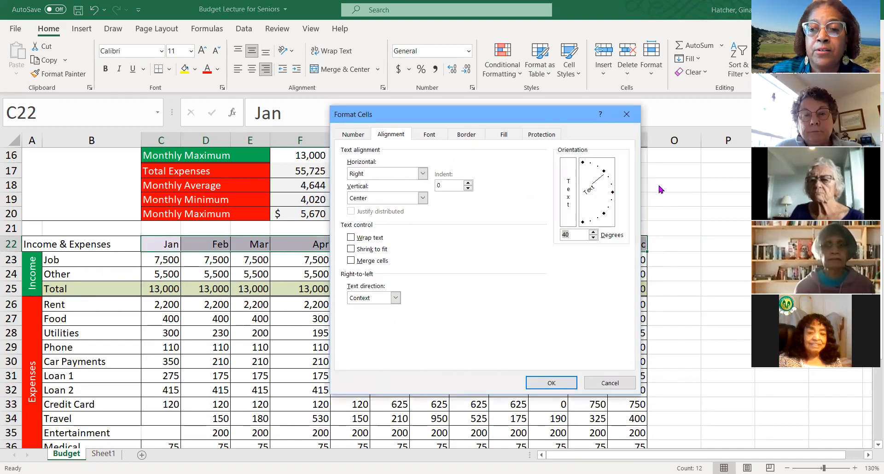
left_click(552, 382)
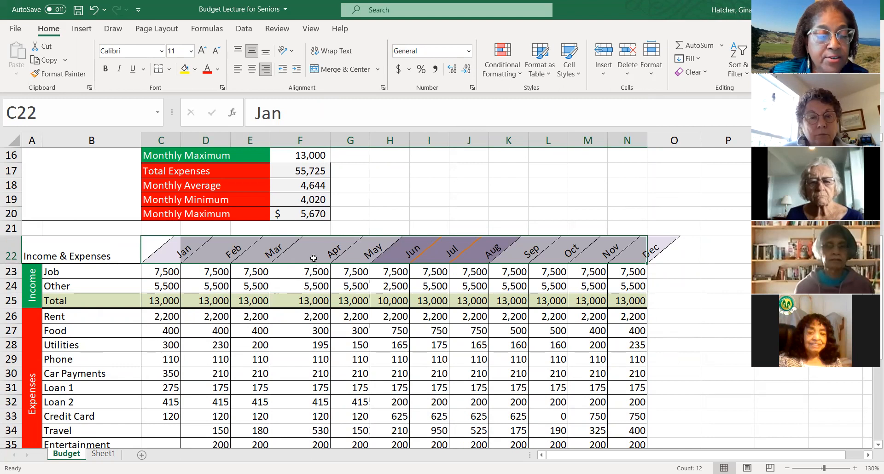
- Examine the number, alignment, font, border and fill options in Format Cells for the month headers, including pattern colour and style
key("ctrl+1")
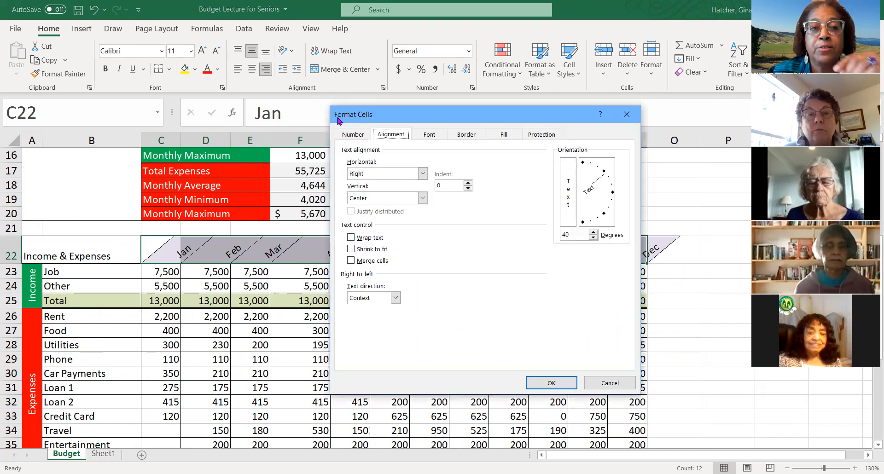
left_click(353, 134)
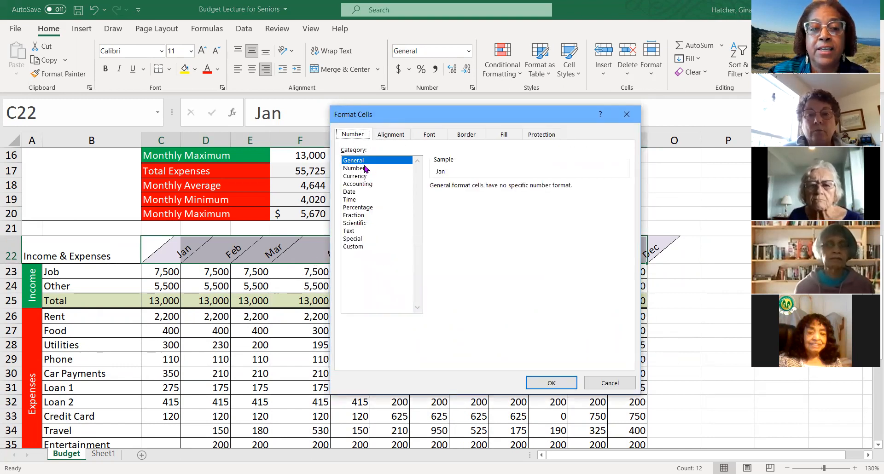
left_click(398, 137)
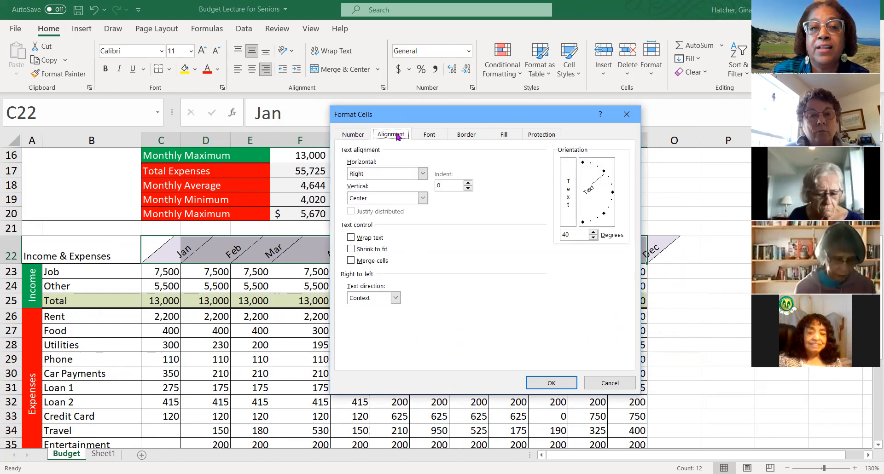
left_click(433, 136)
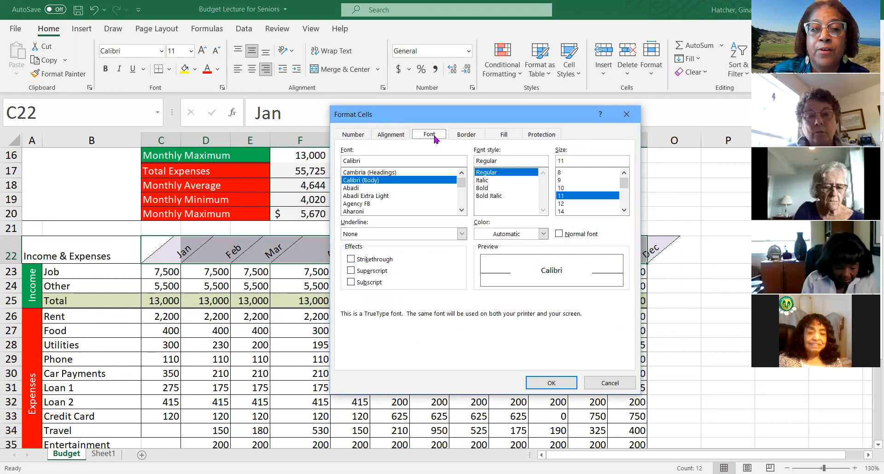
left_click(467, 137)
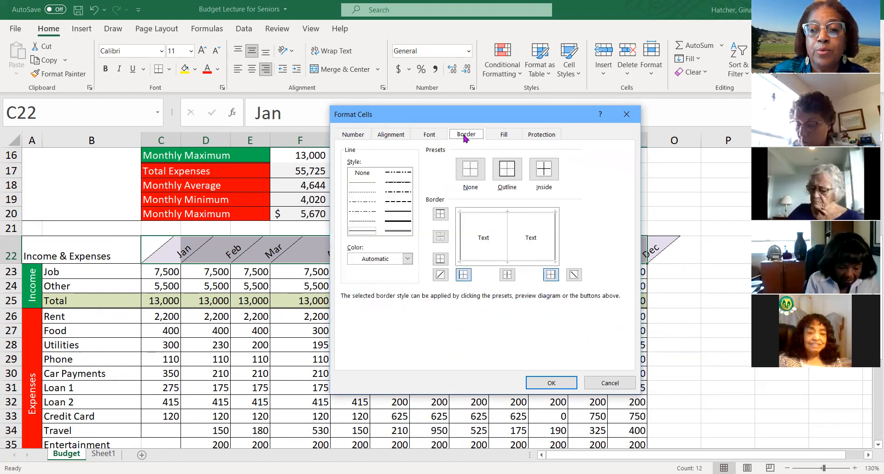
left_click(505, 138)
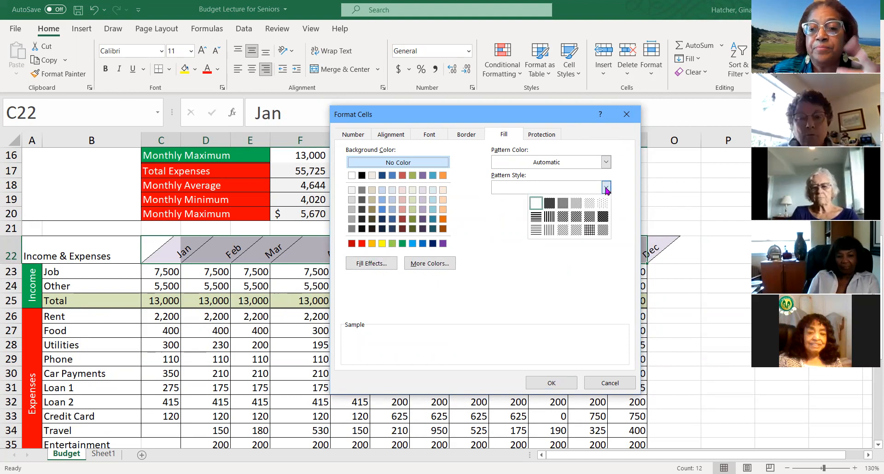
left_click(604, 165)
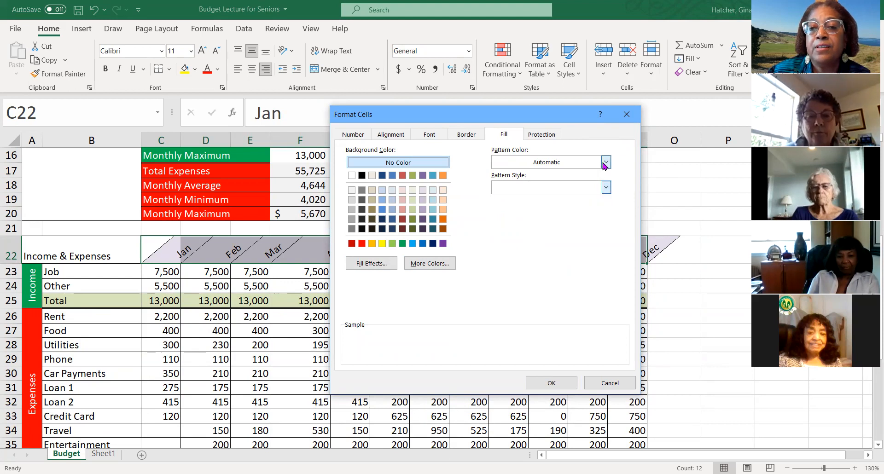
left_click(606, 164)
left_click(486, 170)
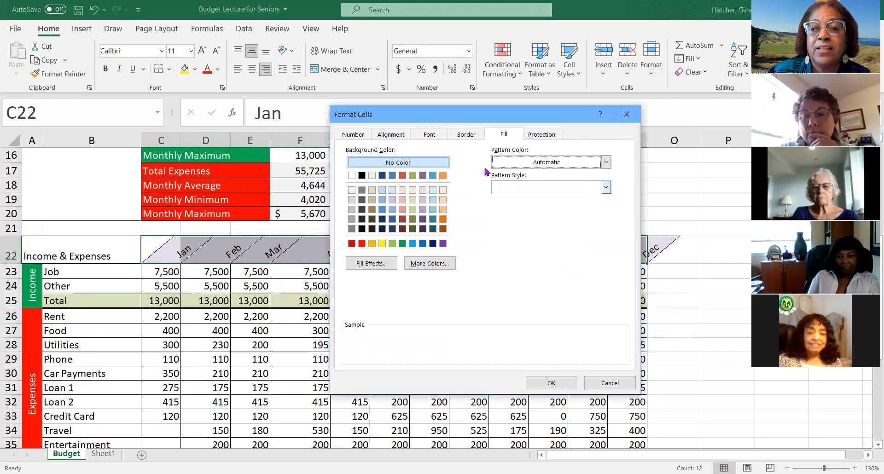
- Dismiss Format Cells and look over the cell size, visibility, sheet organization and protection options for the month headers
left_click(627, 115)
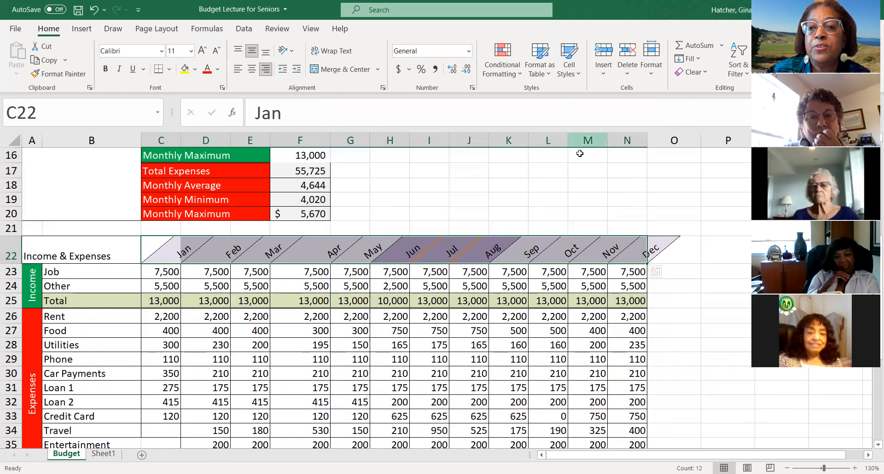
left_click(652, 79)
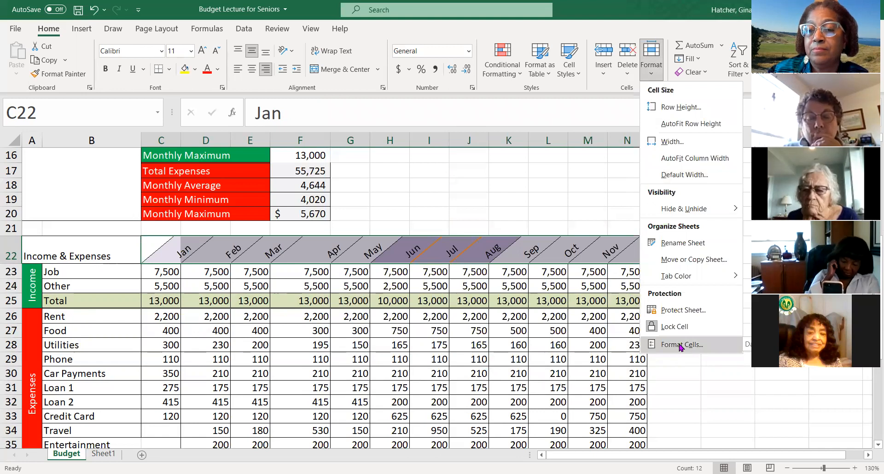
left_click(677, 389)
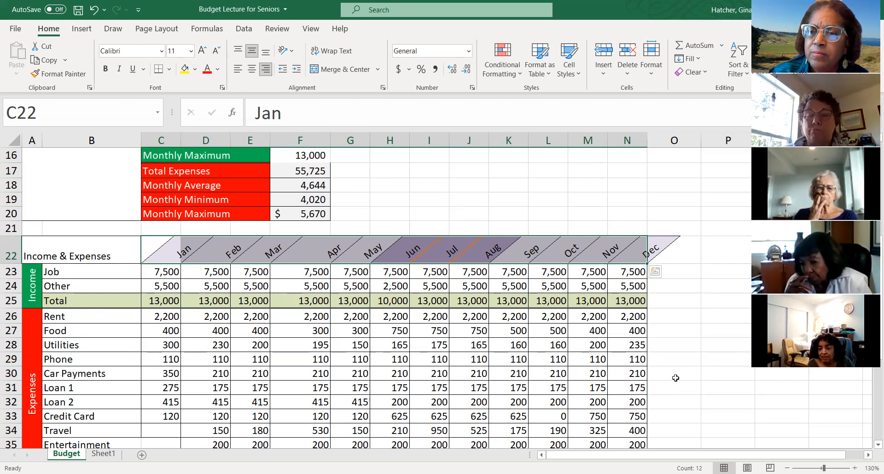
- Review the budget sheet from the Monthly Income table through the Year-End Summary to the monthly expenses and Net Income
scroll(655, 226, "down", 1)
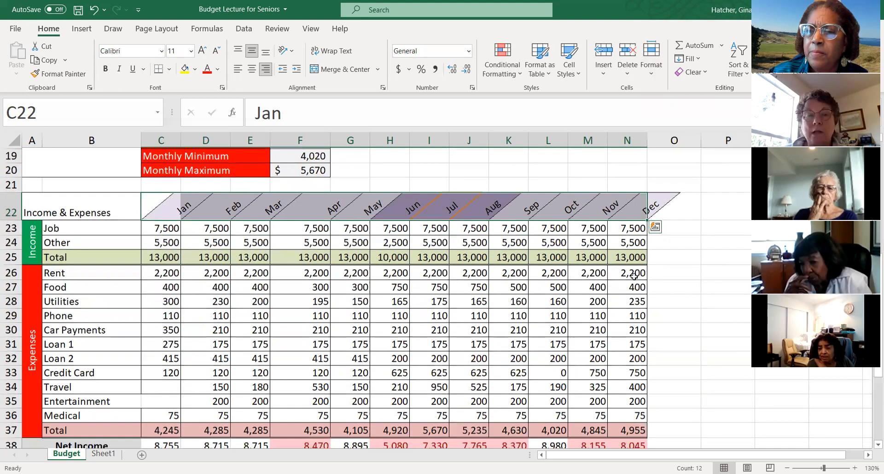
scroll(655, 278, "up", 5)
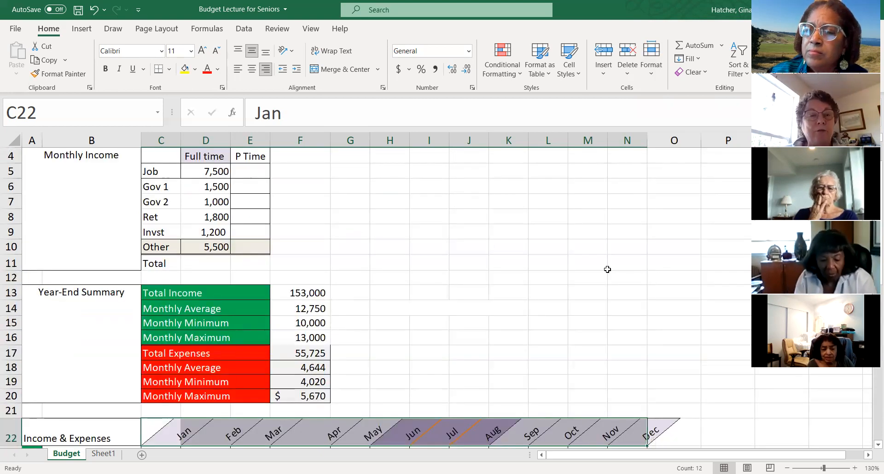
scroll(608, 269, "up", 1)
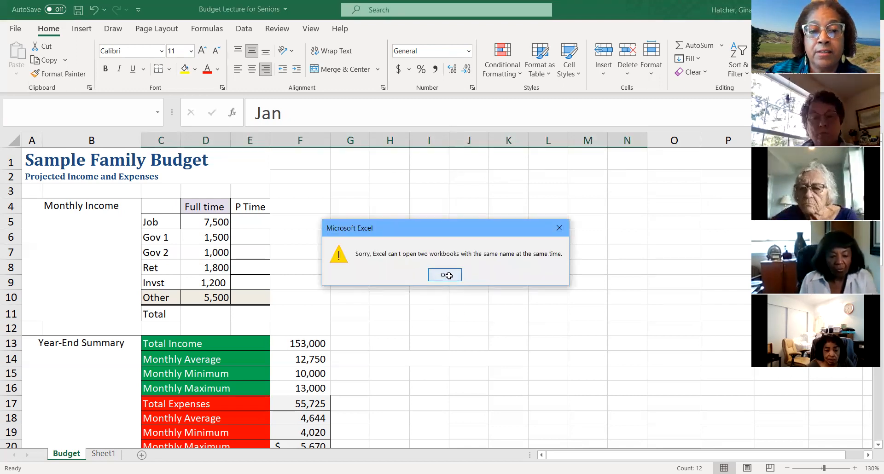
left_click(445, 276)
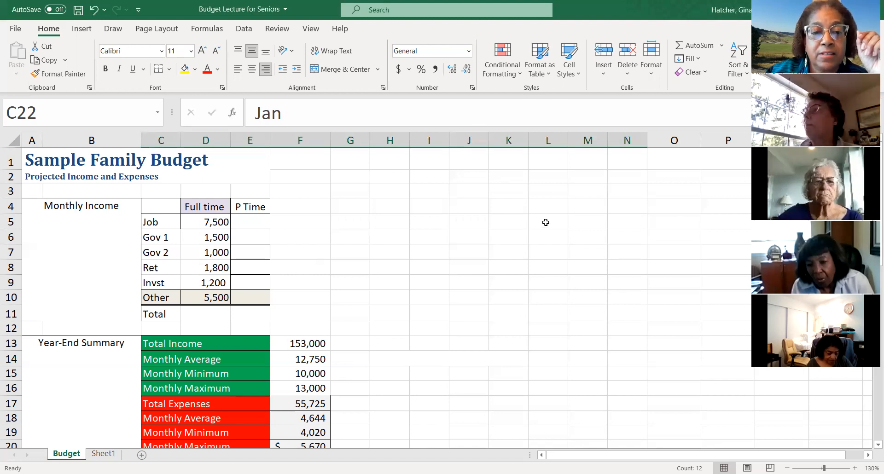
scroll(545, 221, "down", 4)
scroll(535, 276, "down", 4)
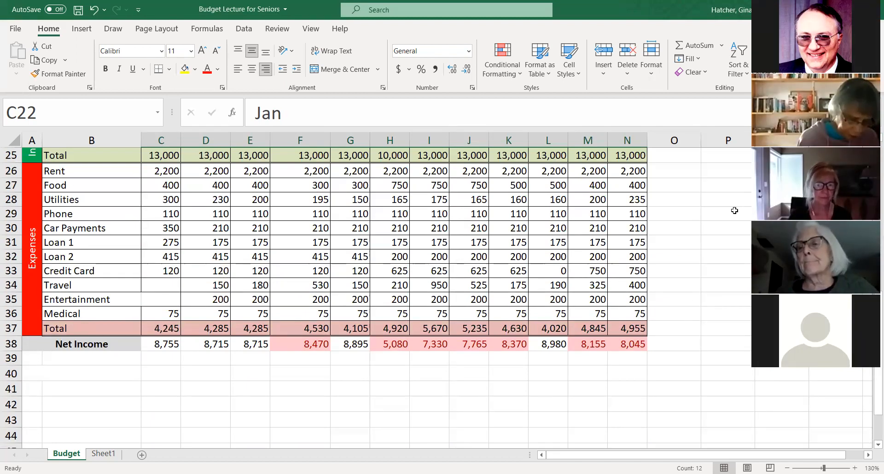
scroll(709, 289, "down", 1)
scroll(705, 288, "up", 7)
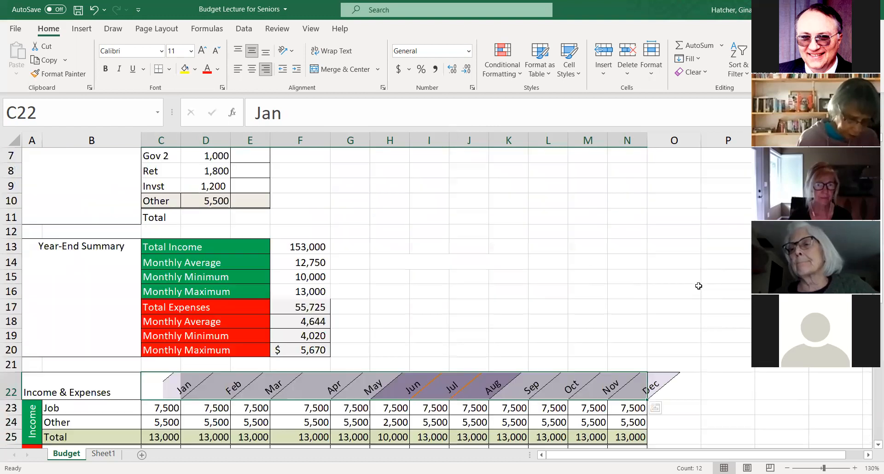
scroll(699, 286, "down", 1)
scroll(699, 286, "down", 1)
scroll(699, 286, "down", 4)
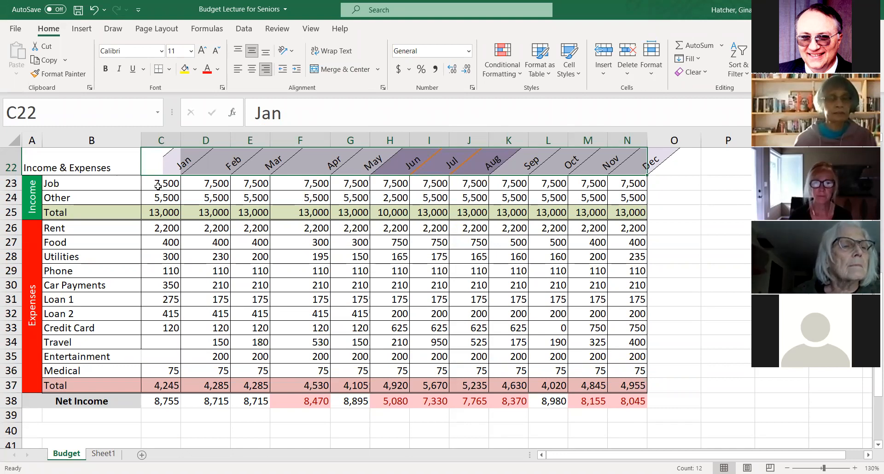
scroll(158, 187, "up", 1)
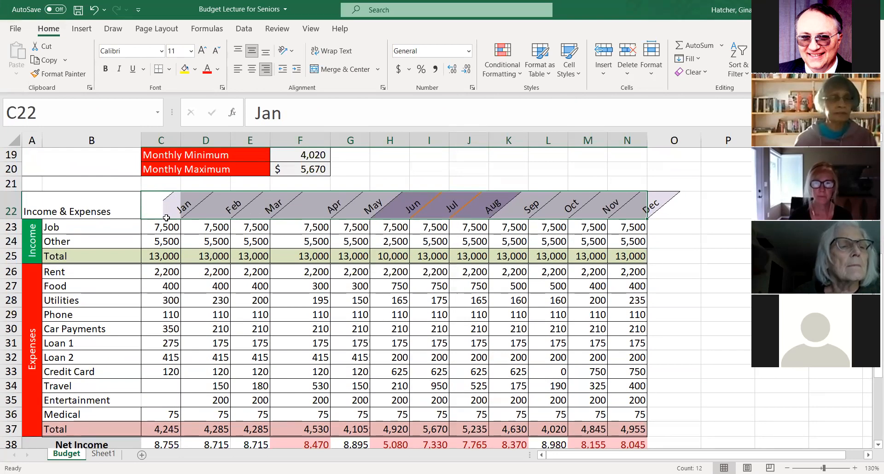
scroll(166, 215, "up", 1)
scroll(156, 259, "down", 1)
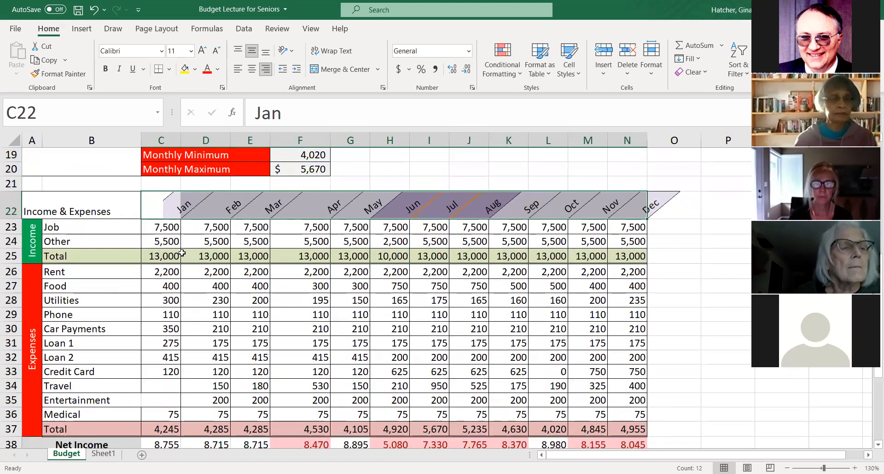
scroll(336, 239, "up", 2)
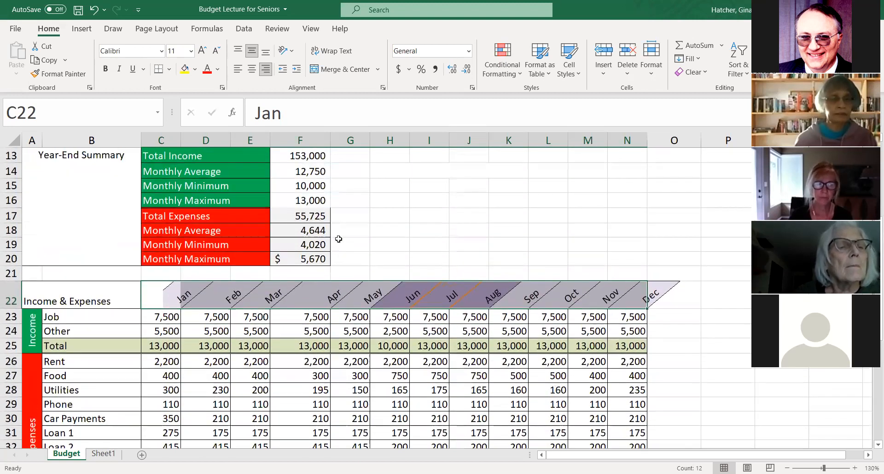
scroll(337, 239, "up", 1)
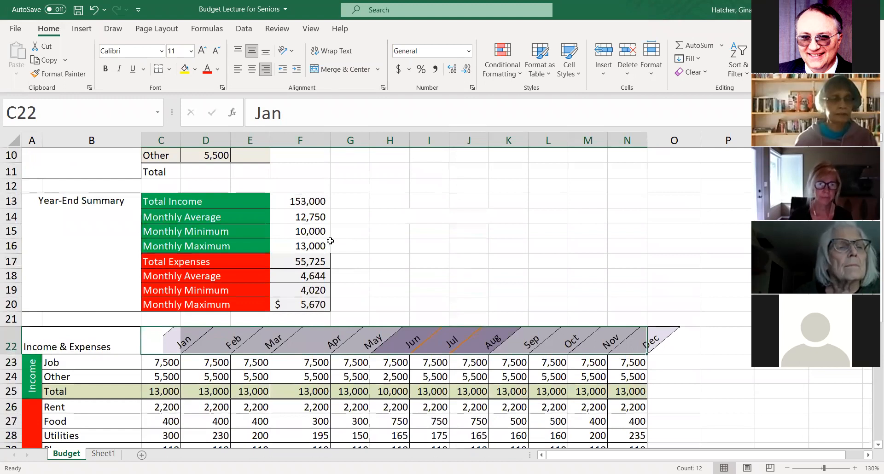
scroll(324, 238, "up", 3)
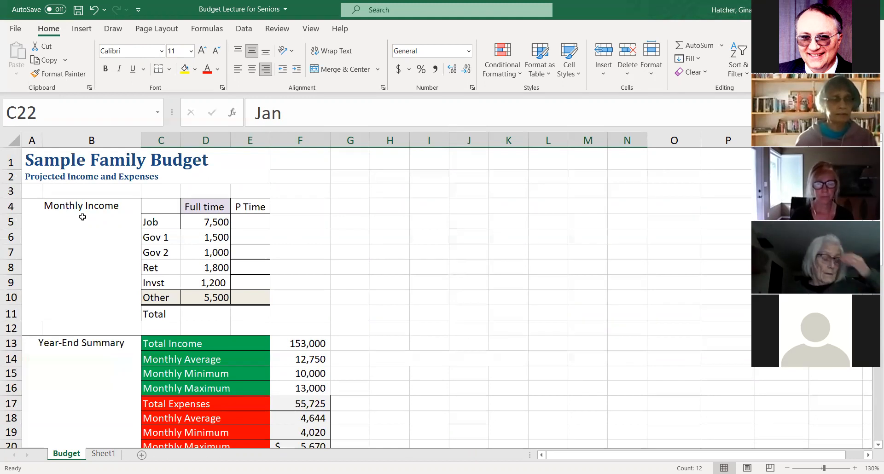
- Examine the border choices and detailed border settings for the merged Monthly Income cell A4, leaving its borders as they are
left_click(59, 207)
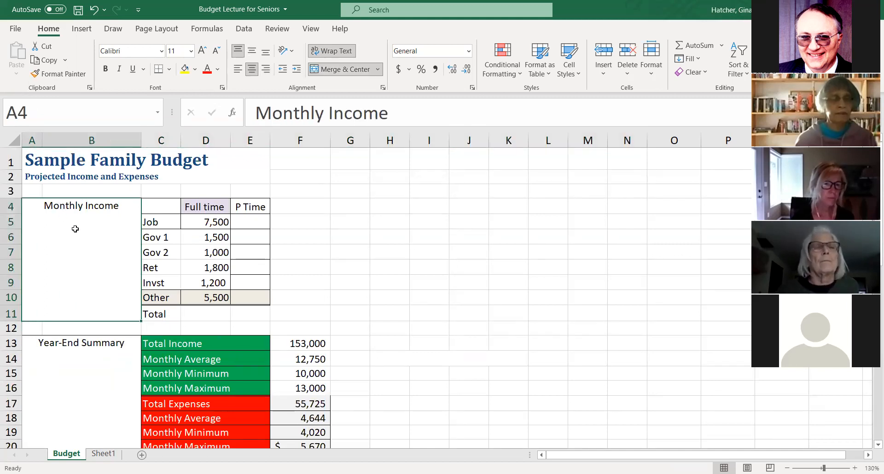
left_click(170, 70)
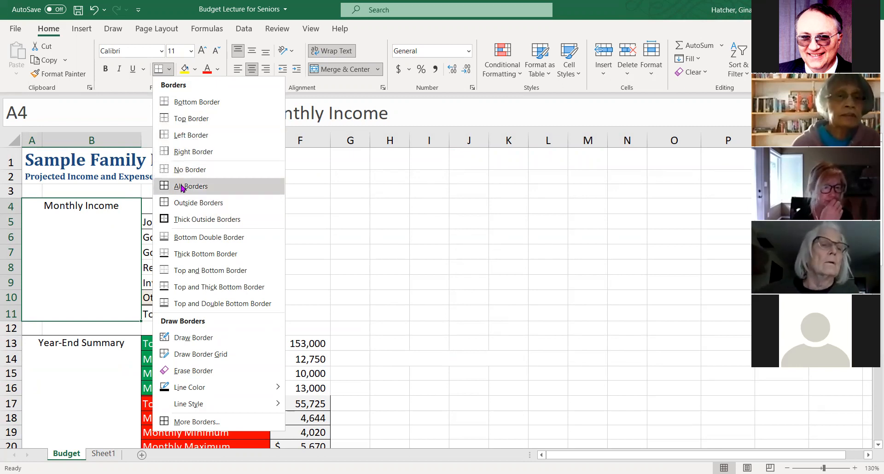
left_click(203, 423)
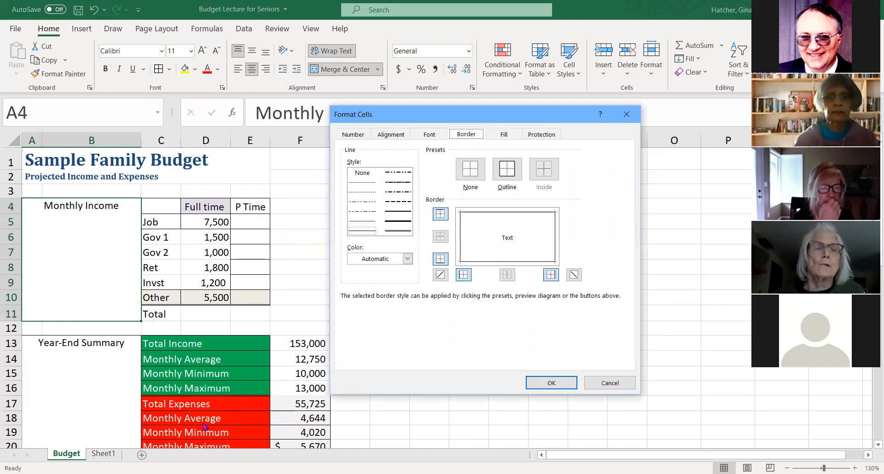
left_click(611, 384)
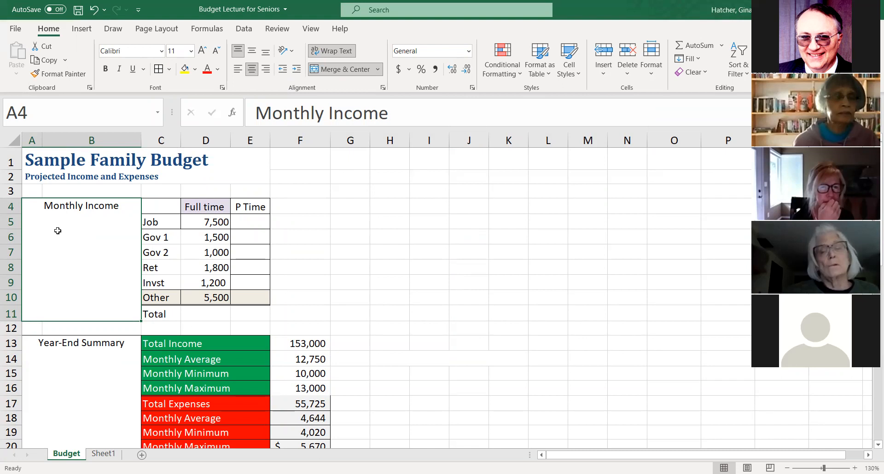
- Merge each row of the empty range J4:M10 with Merge Across
left_click(460, 205)
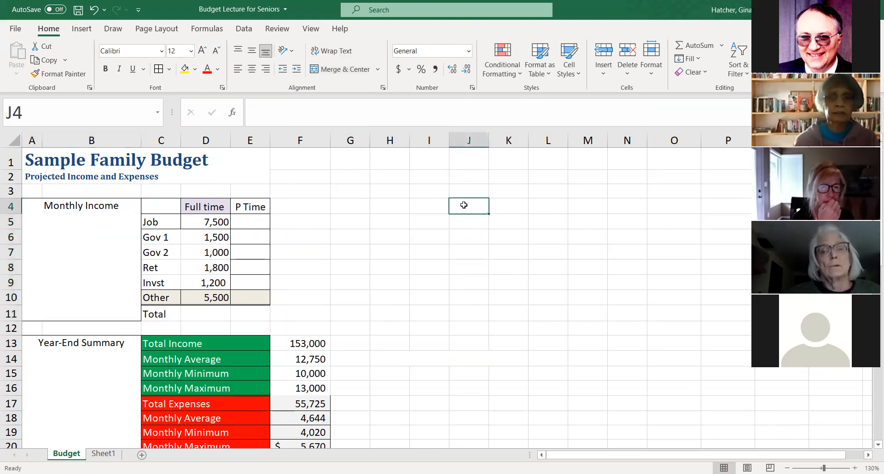
left_click_drag(463, 207, 597, 304)
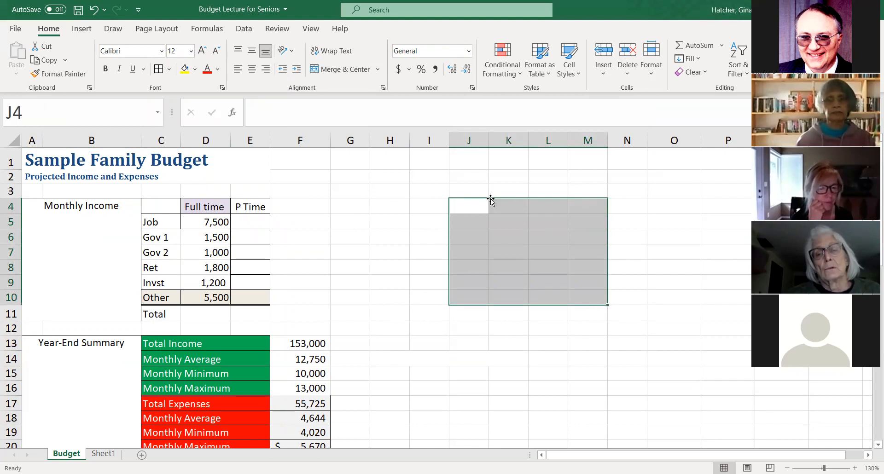
left_click(477, 207)
left_click_drag(465, 205, 581, 303)
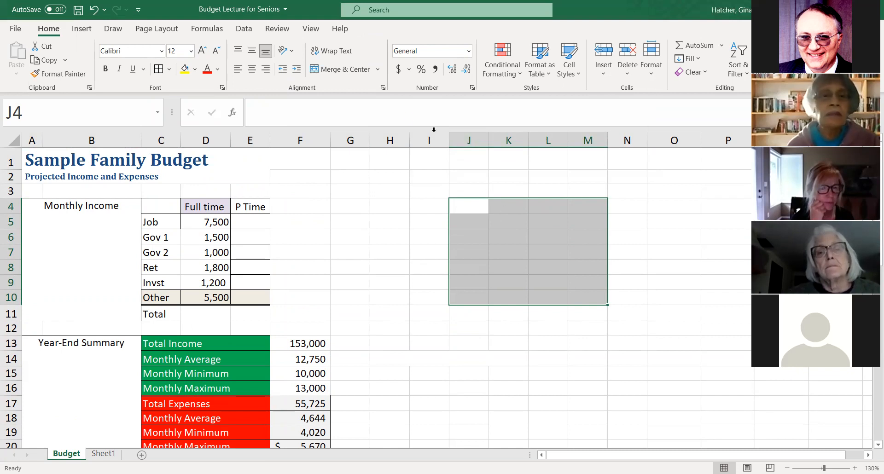
left_click(379, 70)
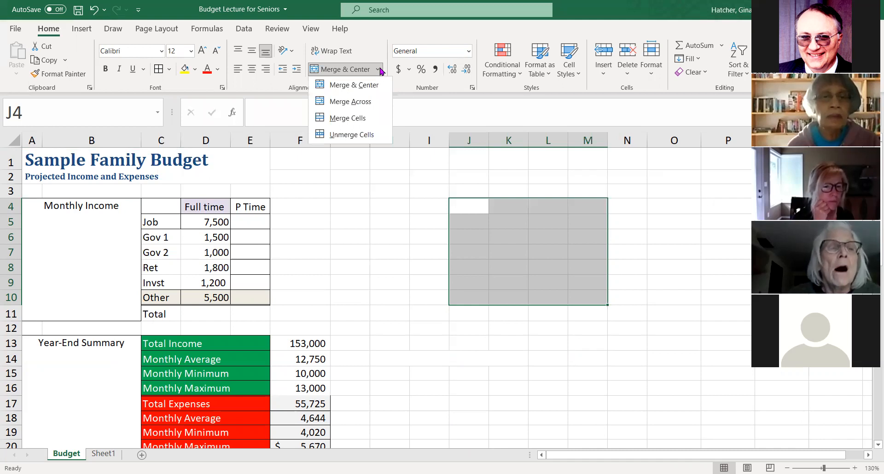
left_click(365, 101)
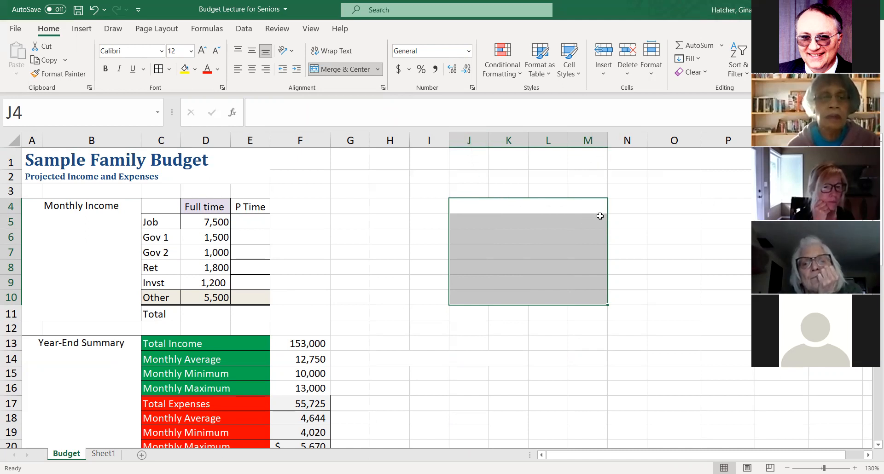
- Enter the text Monthly in the merged cell J4
left_click(464, 209)
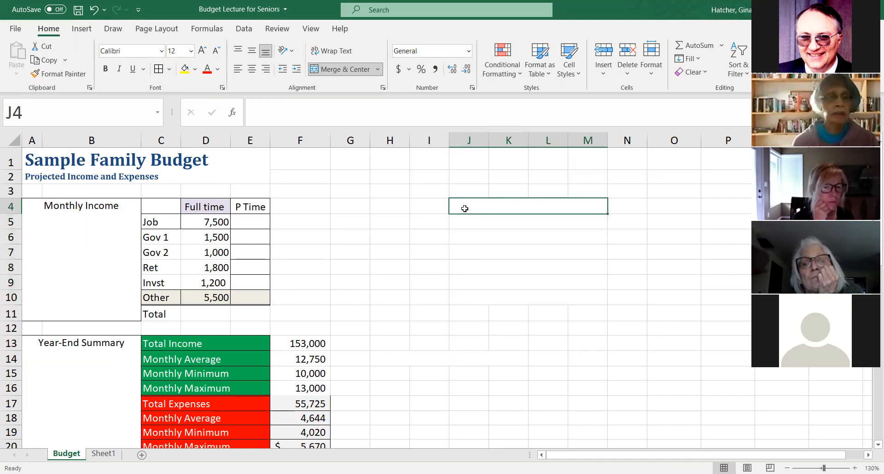
type("Mo")
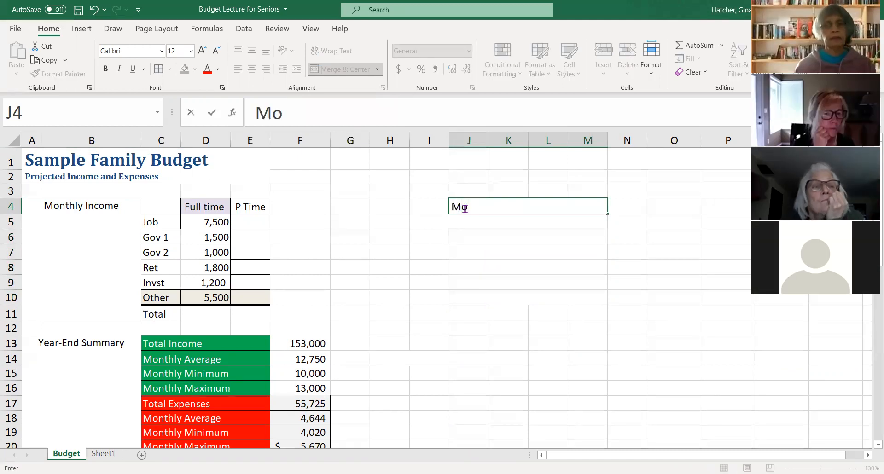
type("nthly")
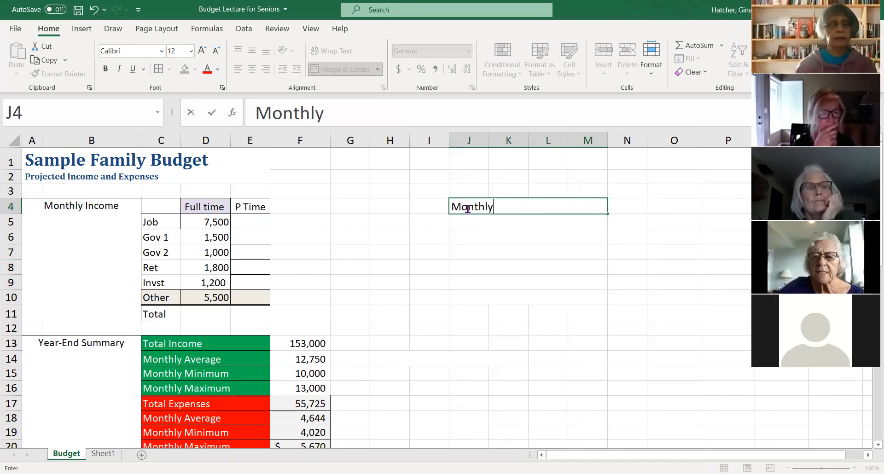
- Colour only the initial letter M of Monthly in J4 red
left_click_drag(462, 207, 454, 207)
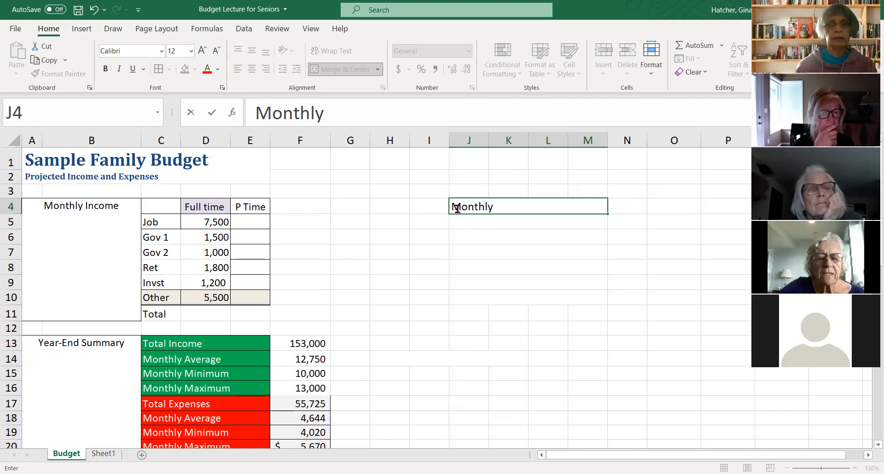
left_click(494, 240)
left_click(543, 210)
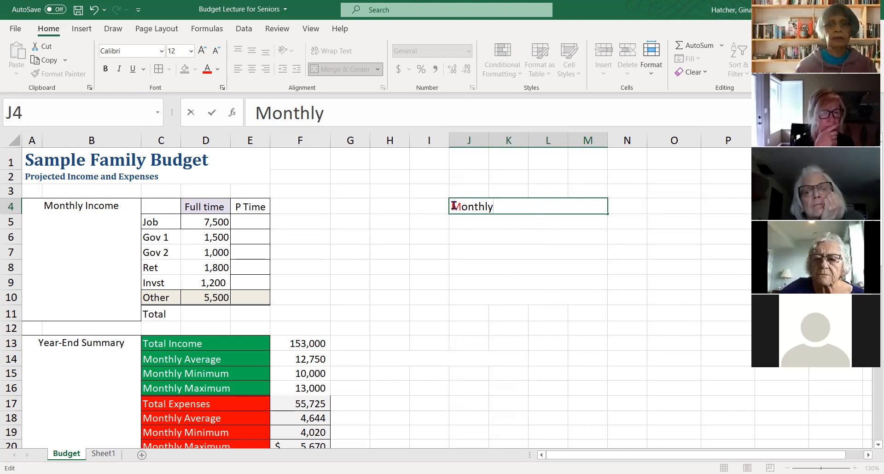
left_click(465, 239)
- Add a diagonal border running from upper left to lower right to the merged rows J4:M9 in Format Cells
left_click_drag(458, 208, 473, 279)
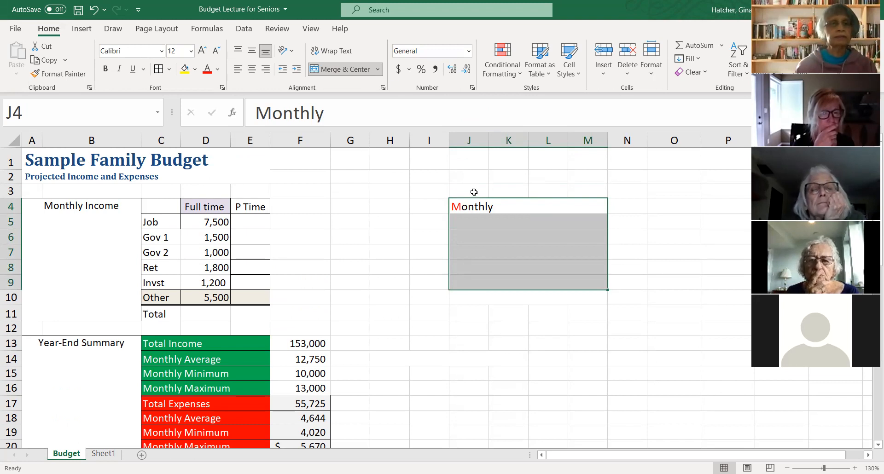
key("ctrl+1")
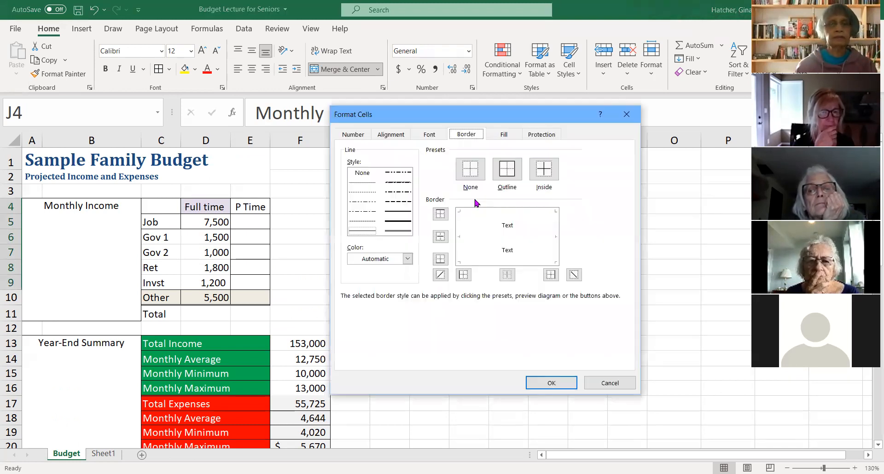
left_click(482, 223)
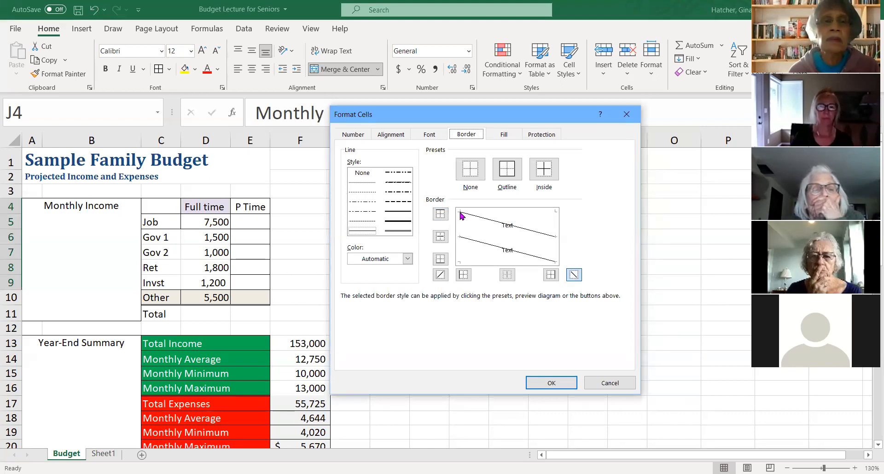
- Set the vertical text alignment of the merged rows J4:M9 to Top and apply the pending Format Cells settings
left_click(505, 136)
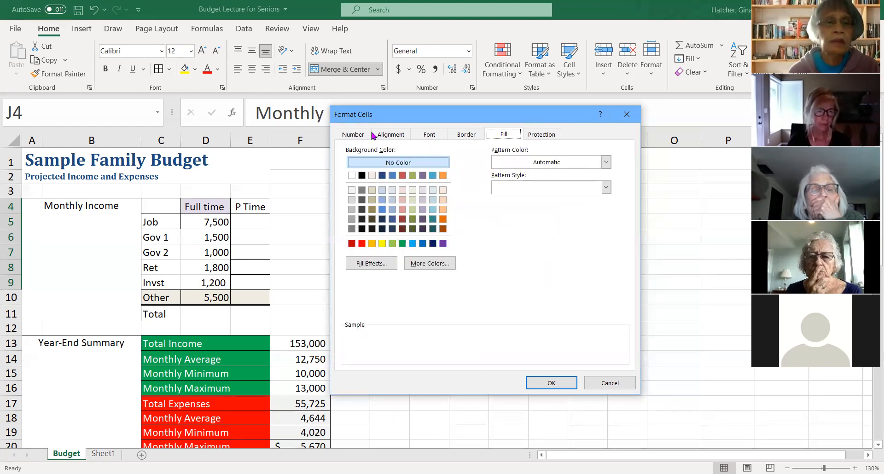
left_click(388, 136)
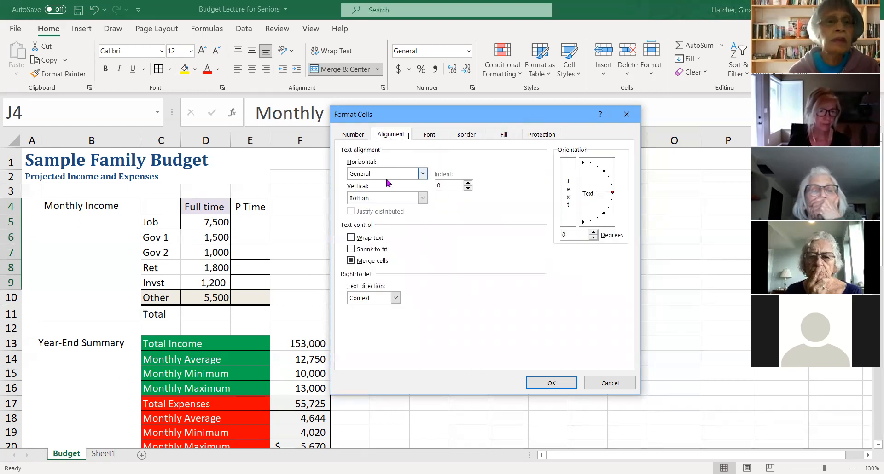
left_click(422, 199)
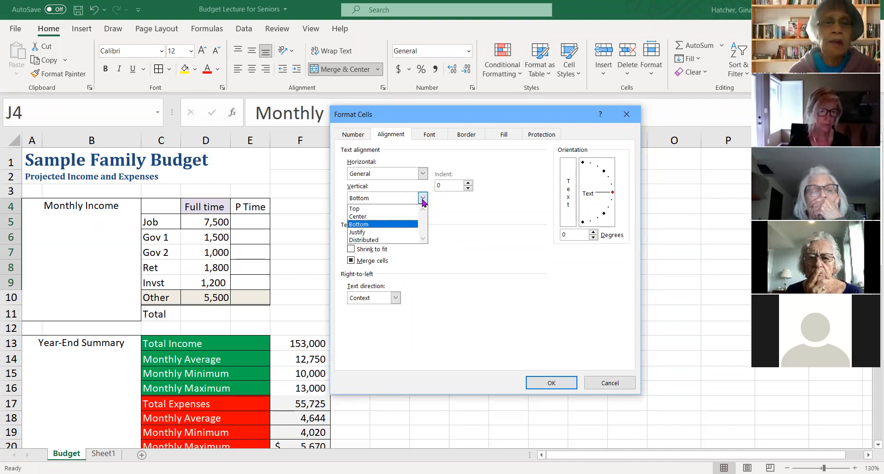
left_click(361, 210)
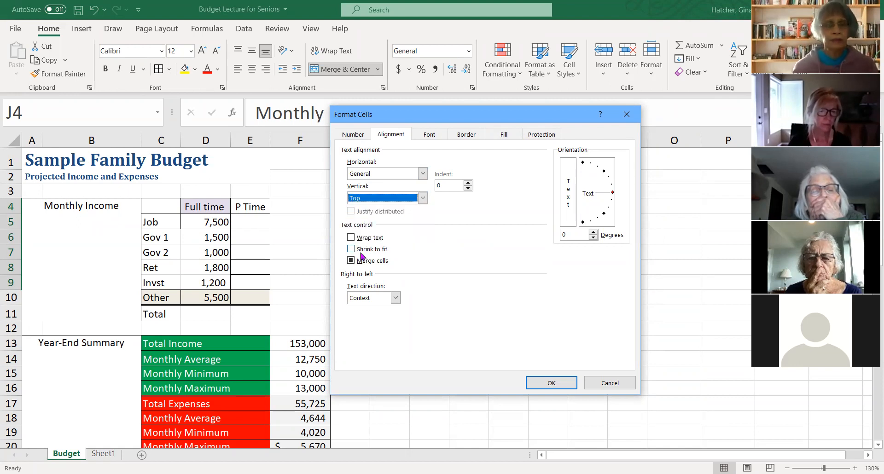
left_click(551, 385)
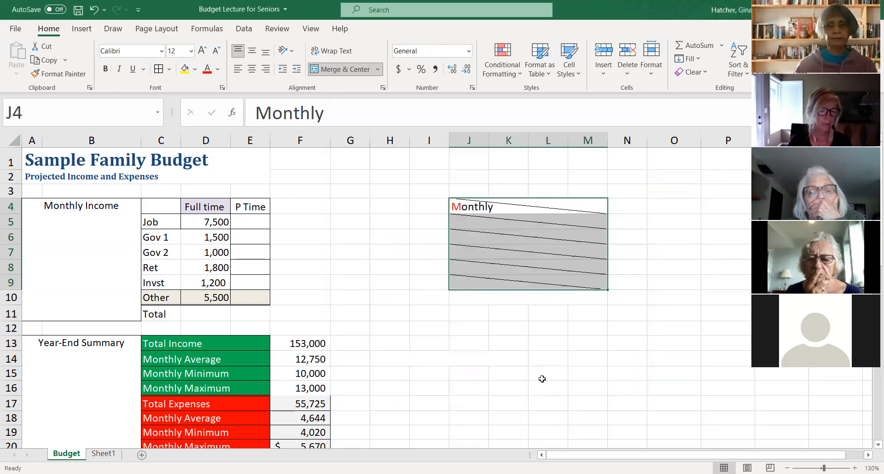
left_click(539, 267)
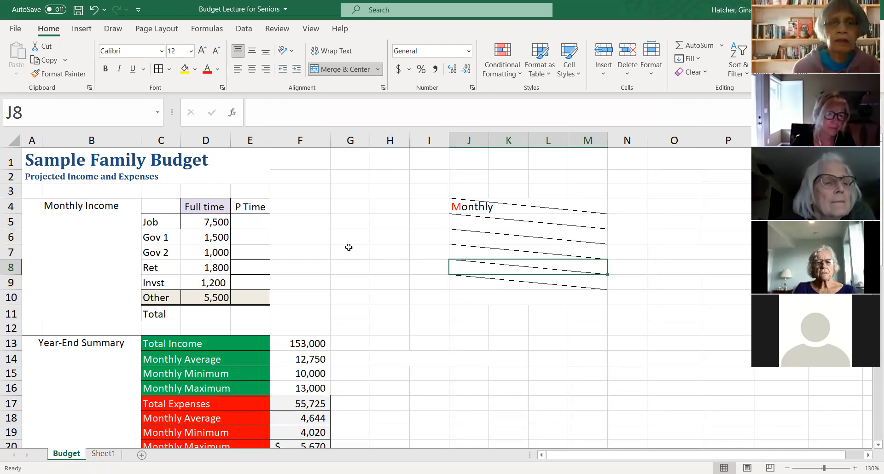
- Undo the Monthly text and its formatting in J4:M9, and merge the range J4:M10 into a single cell with Merge Cells
left_click(95, 11)
left_click(95, 10)
left_click_drag(457, 204, 458, 298)
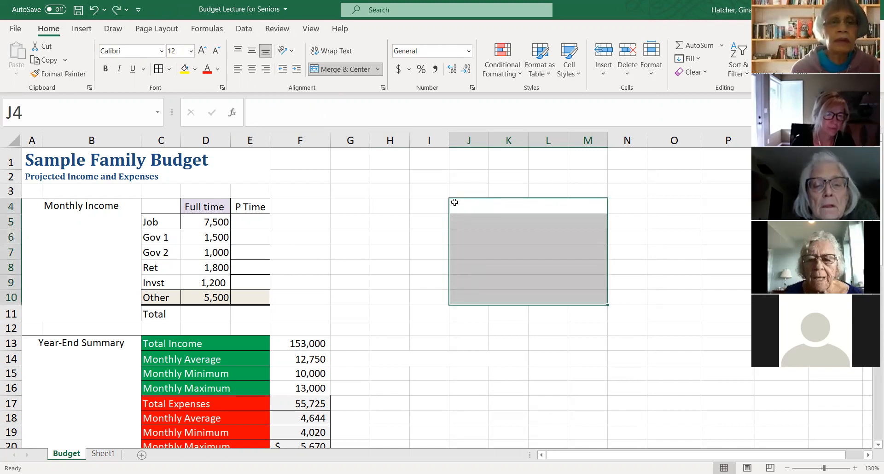
left_click(377, 70)
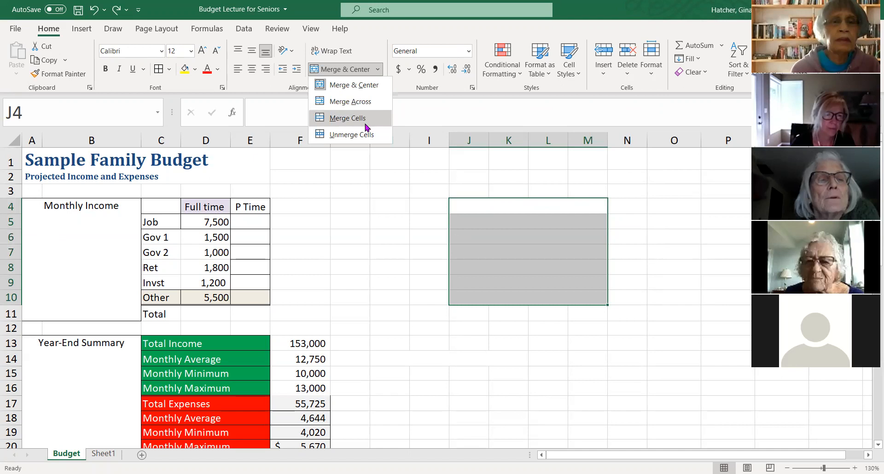
left_click(348, 118)
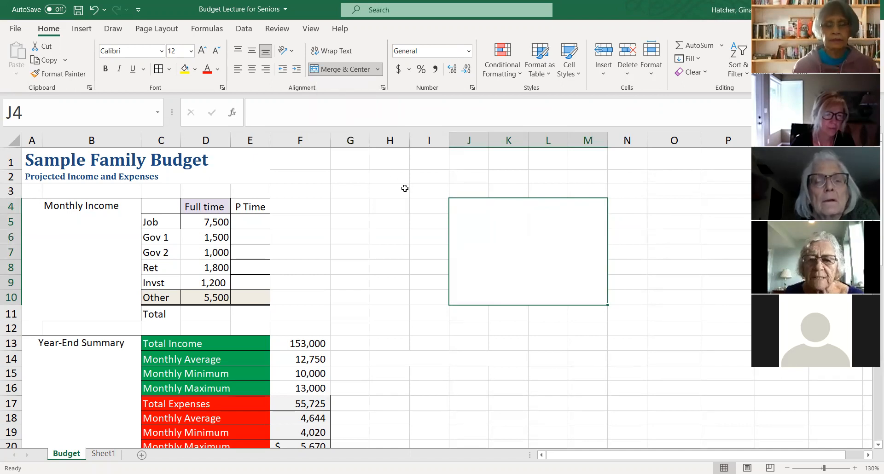
left_click(378, 70)
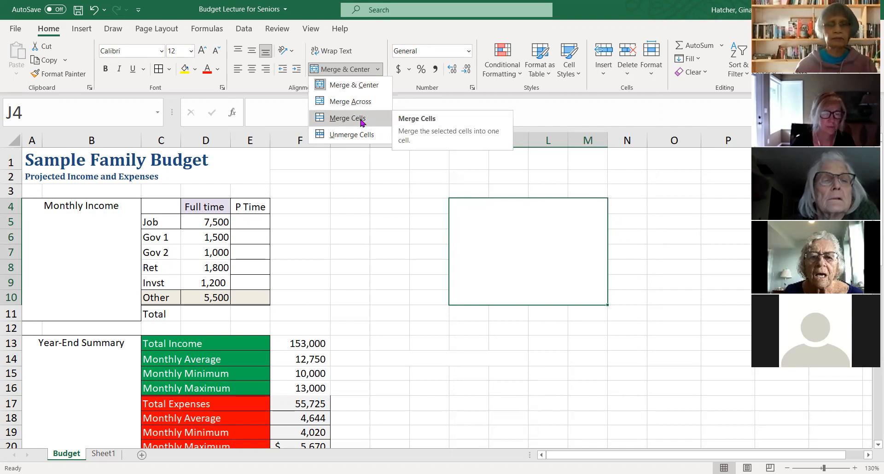
- Enter the text Monthly in the large merged cell J4 and select that cell again
double_click(478, 216)
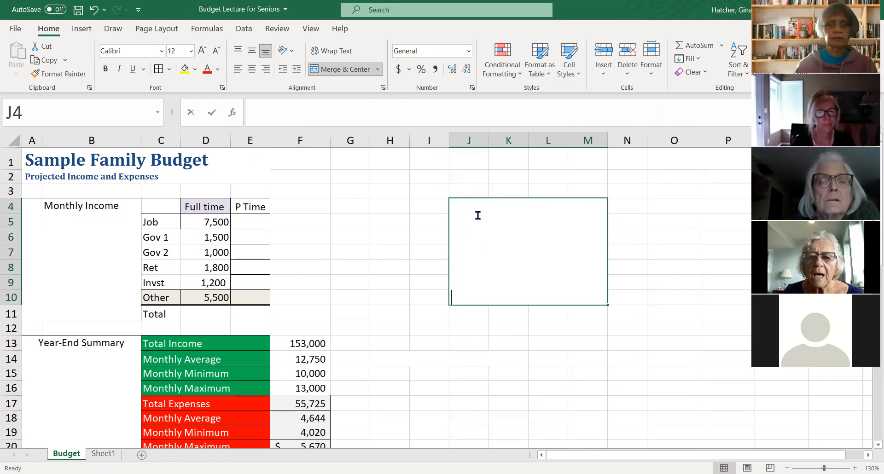
type("M")
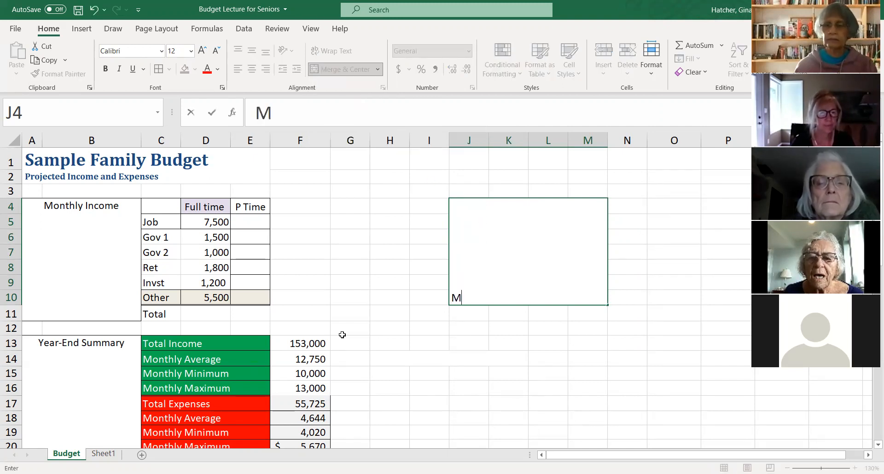
type("onthly")
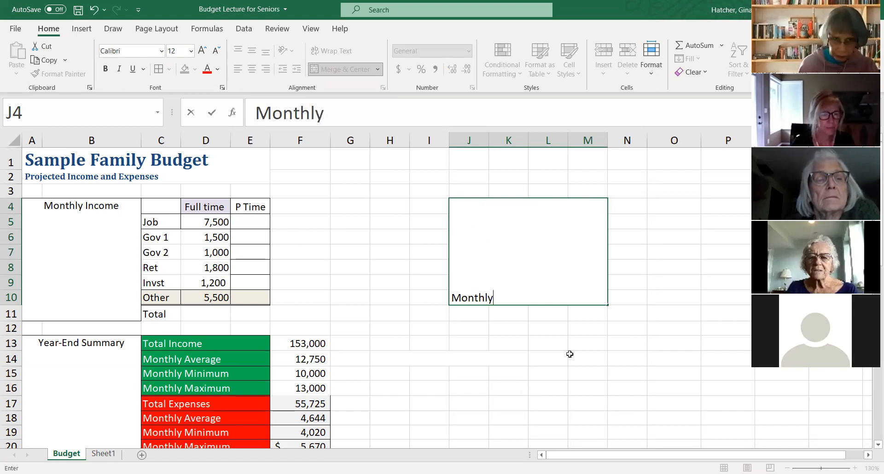
left_click(592, 334)
left_click(497, 292)
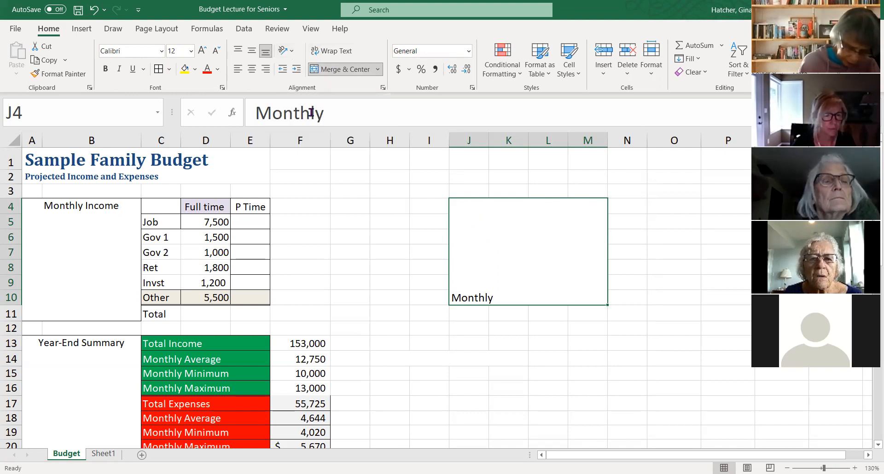
- Set the vertical text alignment of merged cell J4 to Top in Format Cells
key("ctrl+1")
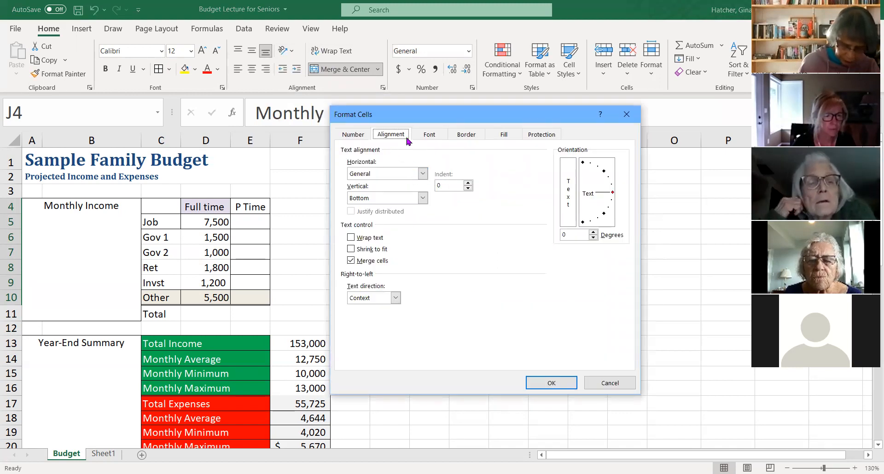
left_click(423, 174)
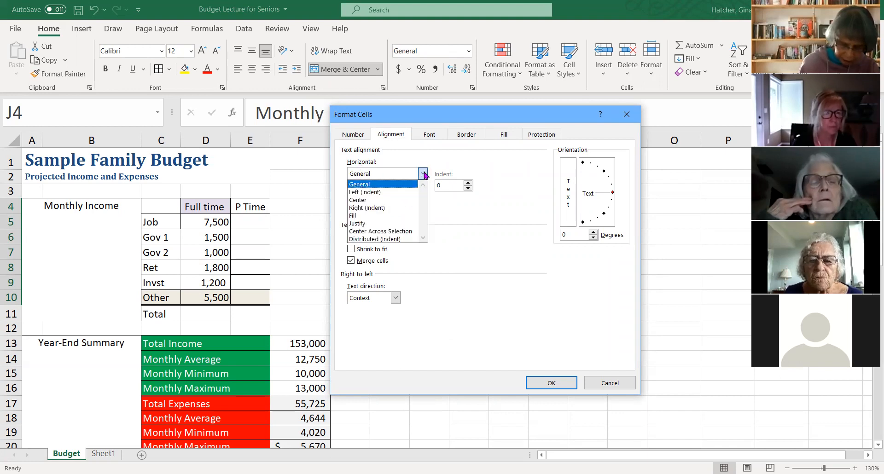
left_click(423, 174)
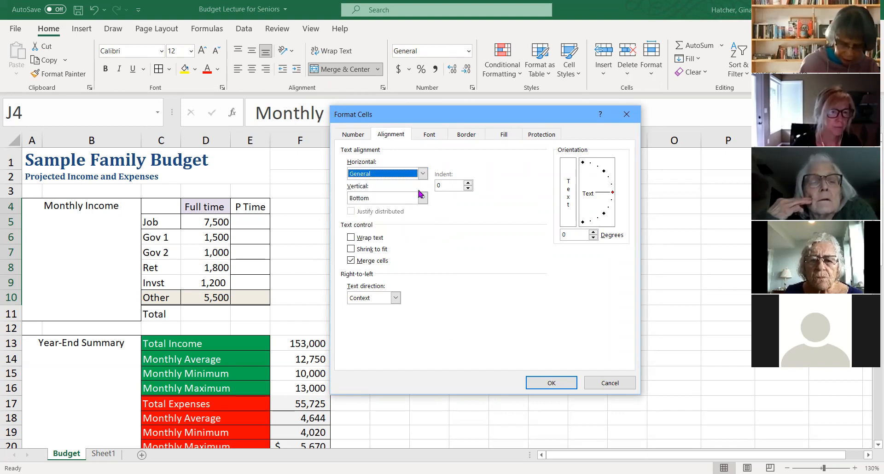
left_click(423, 198)
left_click(381, 210)
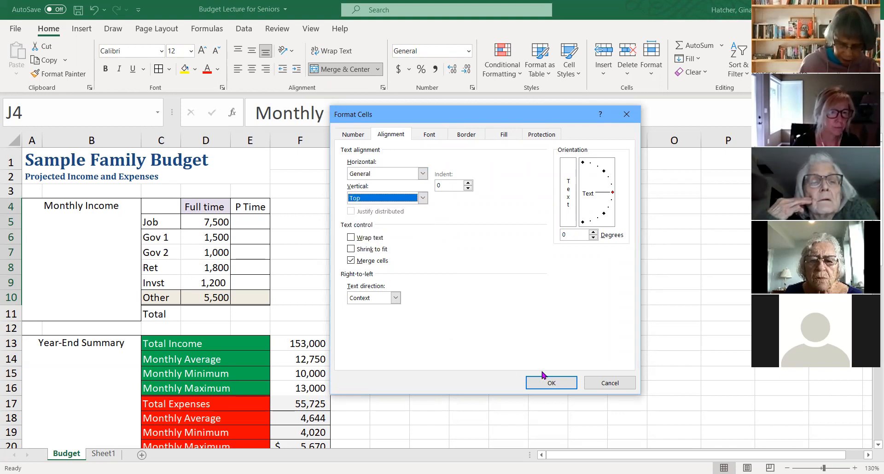
left_click(561, 379)
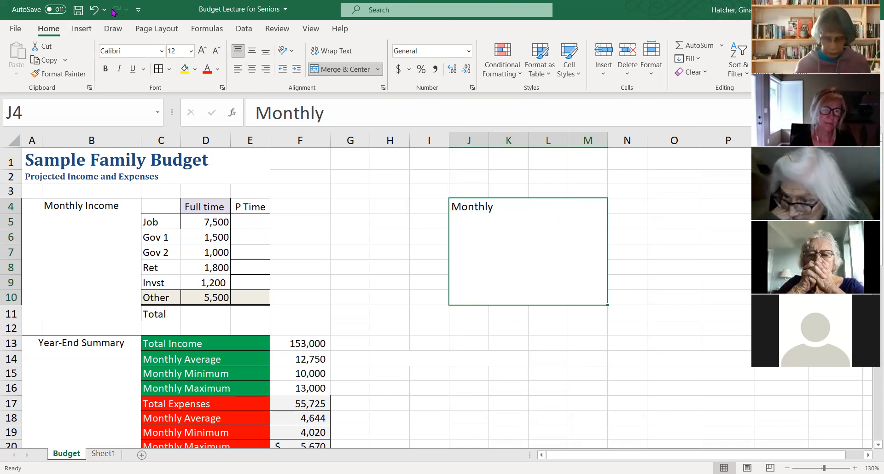
- Undo the alignment, text and merge changes made in the practice range J4:M10
left_click(94, 9)
left_click(95, 10)
left_click(94, 10)
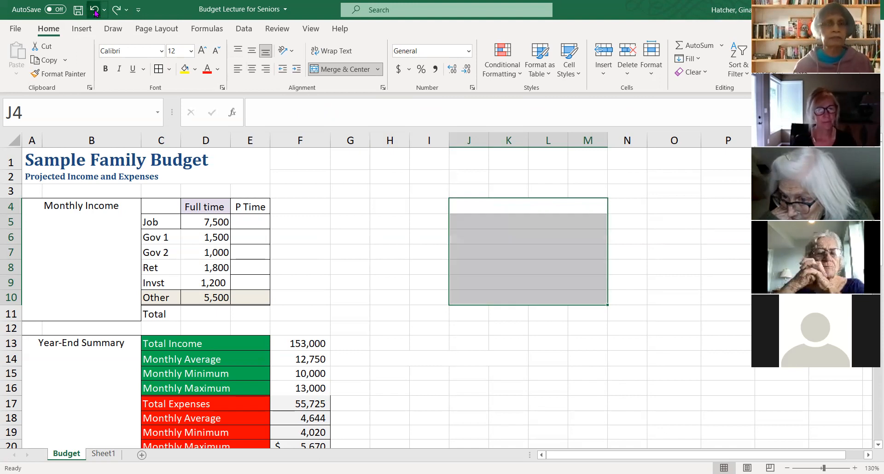
left_click(94, 10)
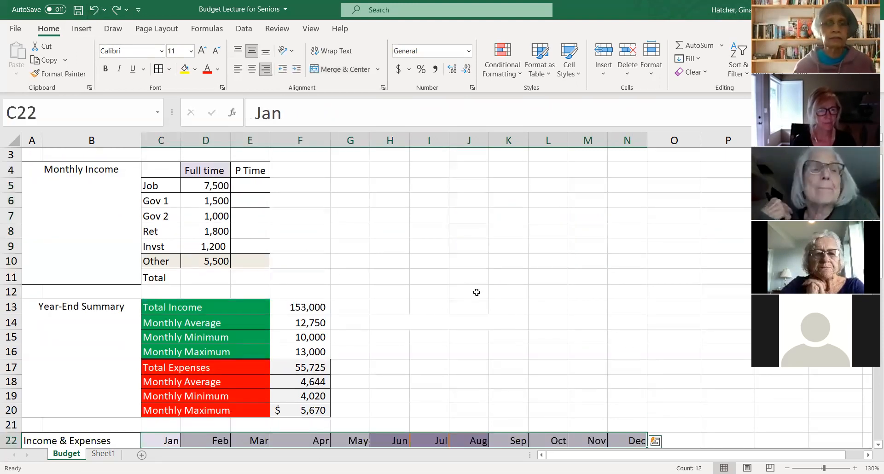
- Remove the contents and formatting of the Invst full-time amount in D9 with Clear All, and re-enter 1200 there
scroll(476, 292, "up", 1)
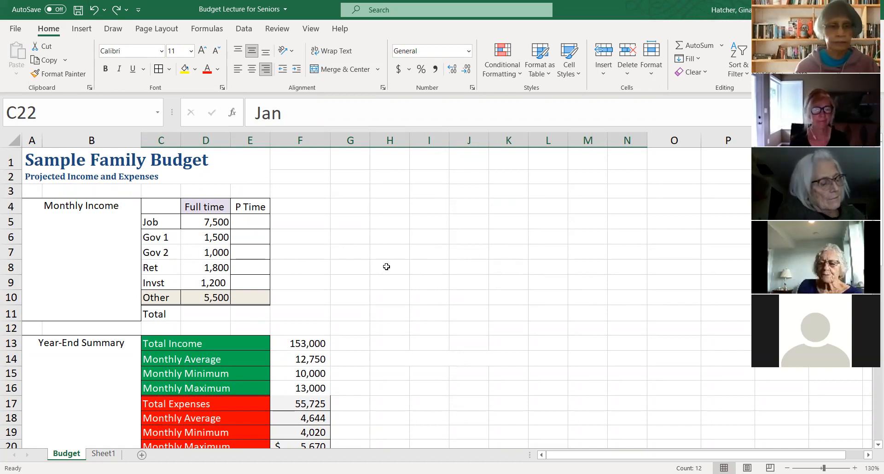
scroll(389, 264, "down", 3)
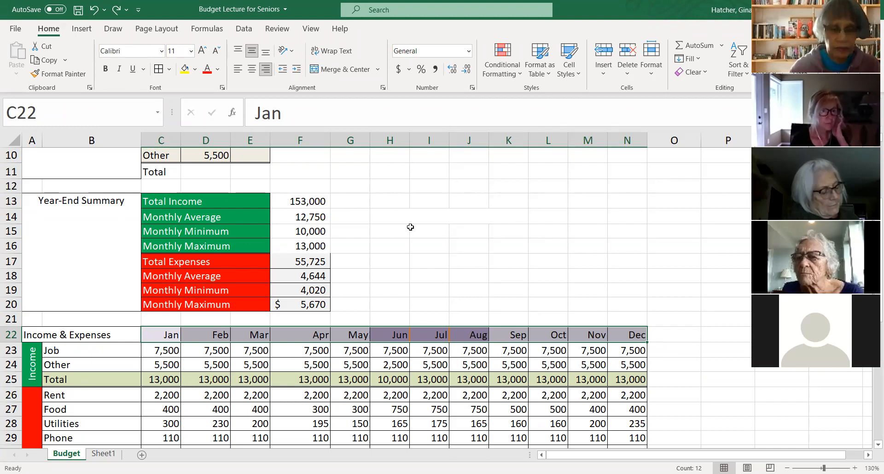
scroll(411, 227, "up", 3)
left_click(209, 283)
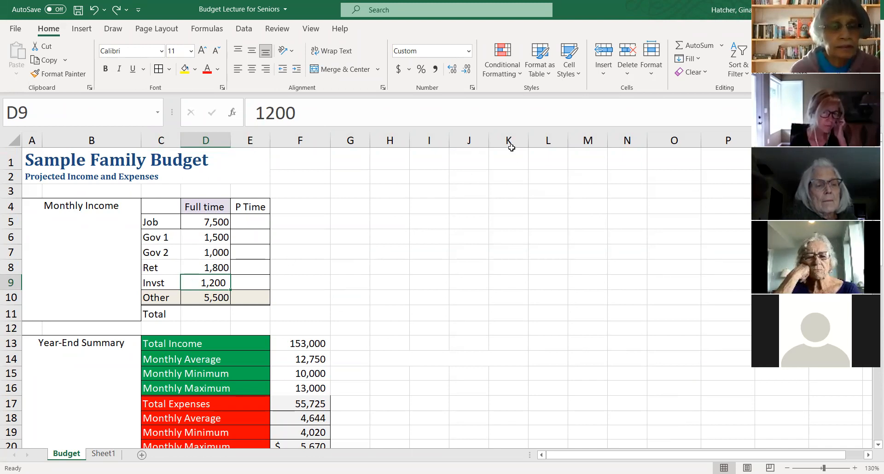
left_click(705, 73)
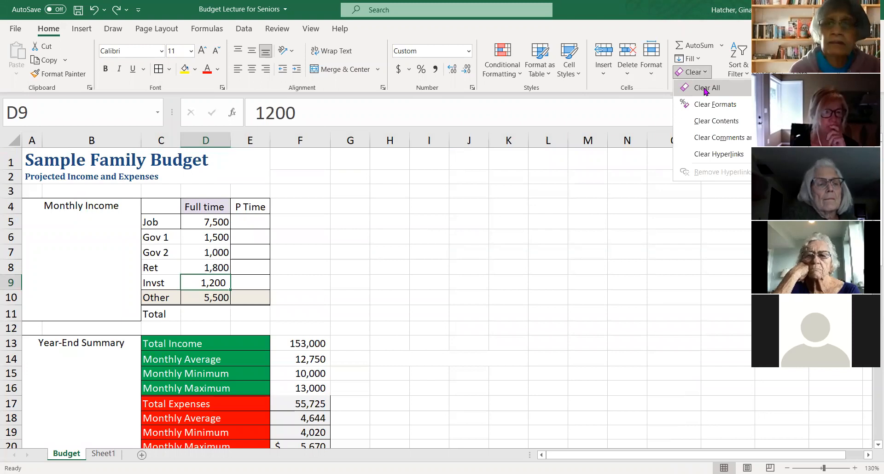
left_click(705, 88)
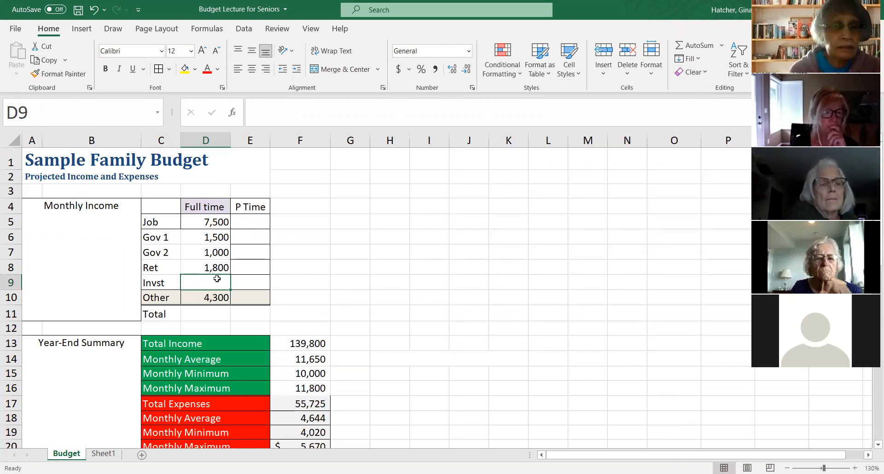
type("1200")
key("Return")
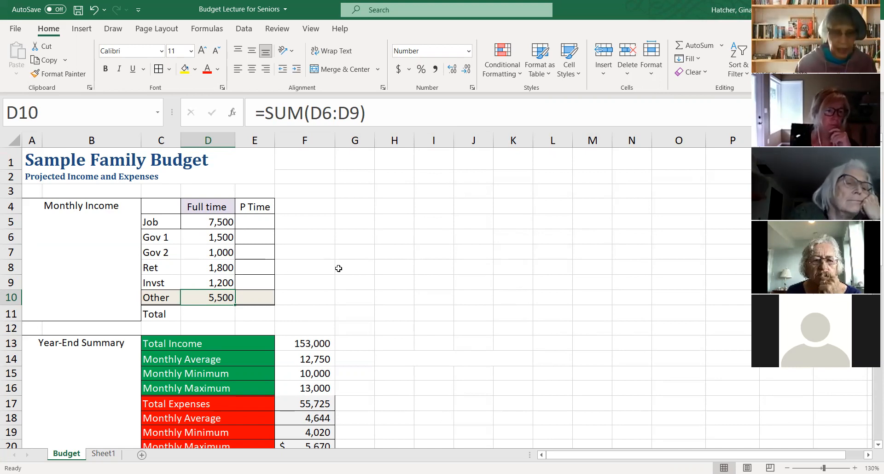
- Total the full-time income in D11 with AutoSum over D5:D10
scroll(405, 253, "down", 1)
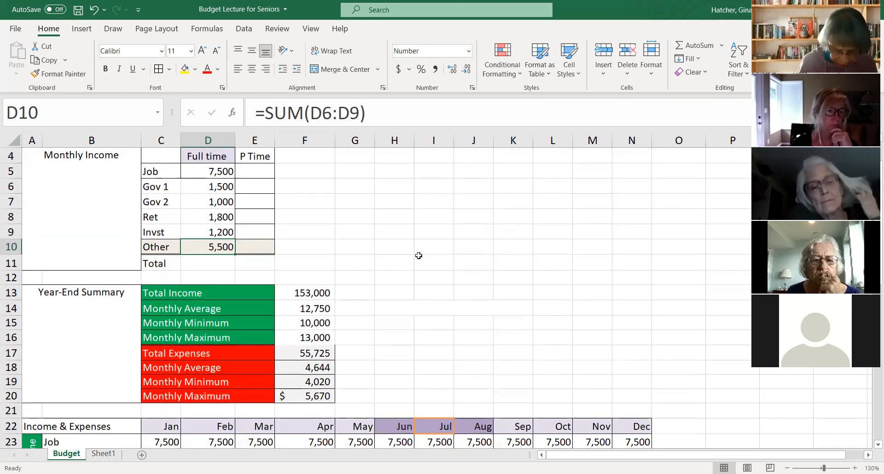
scroll(419, 255, "down", 1)
scroll(344, 238, "up", 1)
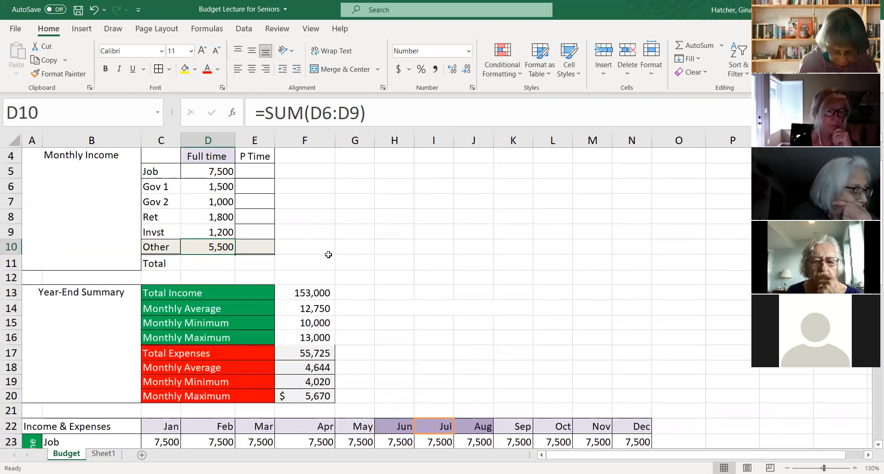
left_click(206, 264)
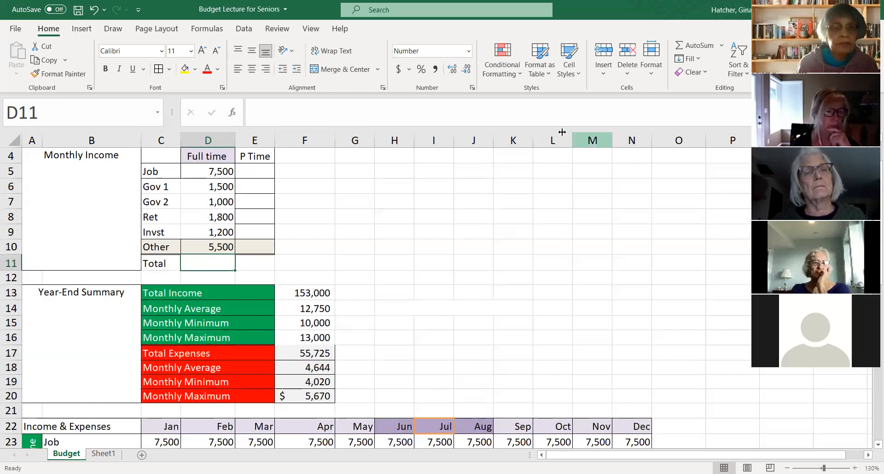
left_click(698, 46)
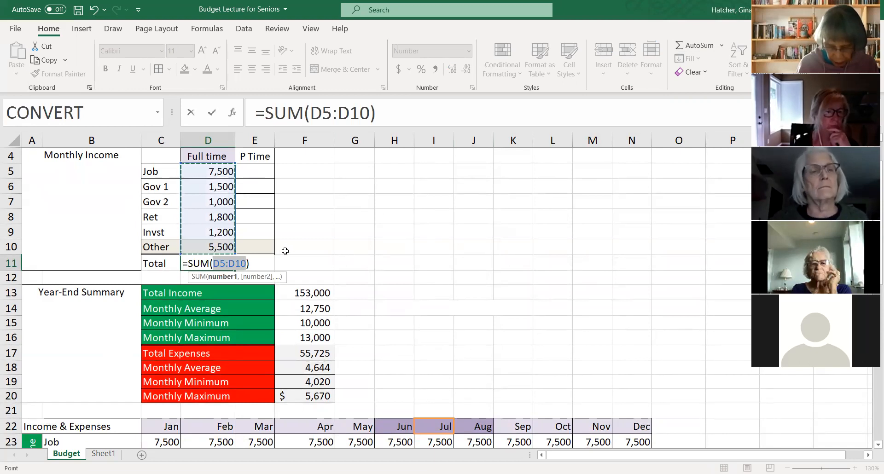
key("Return")
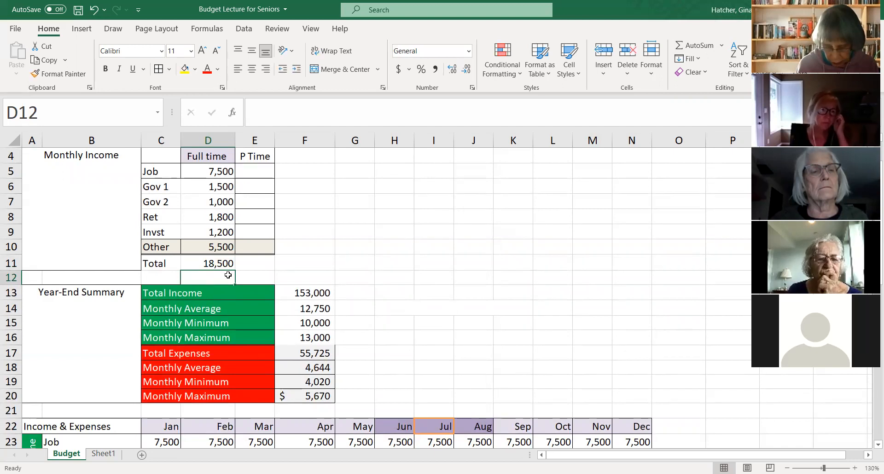
- Replace the full-time income total in D11 with the formula =D5+D10, adding the Job and Other amounts
left_click(214, 265)
key("Delete")
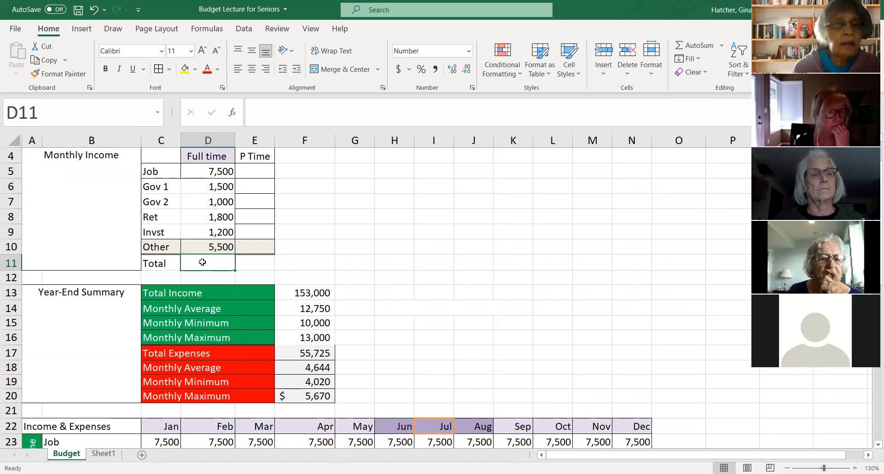
type("=")
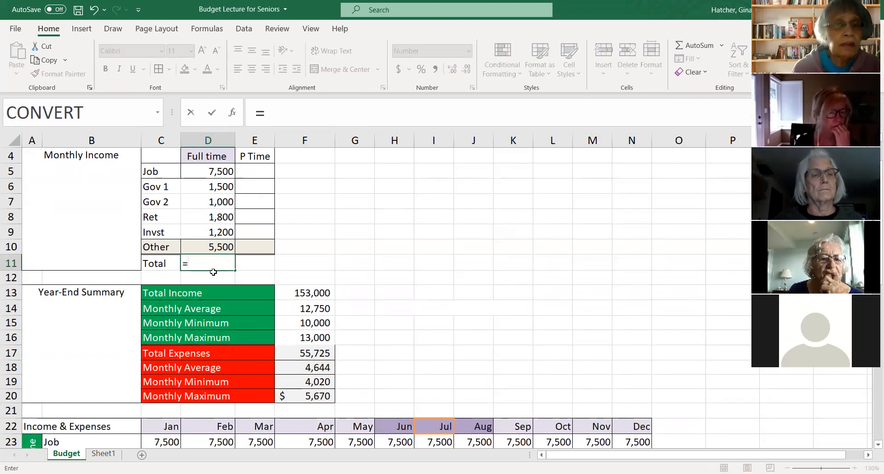
left_click(208, 171)
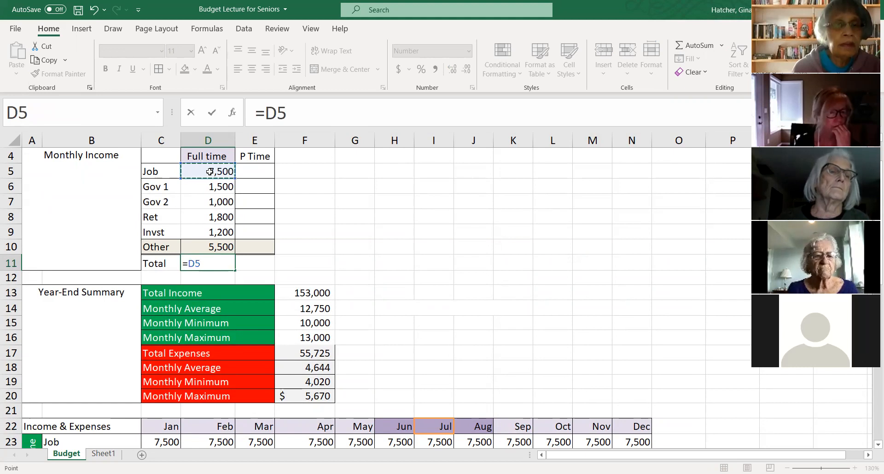
type("+")
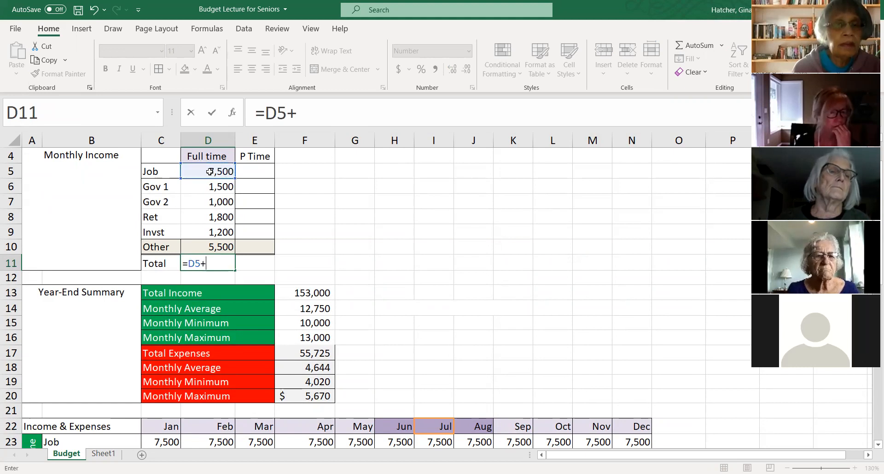
left_click(202, 246)
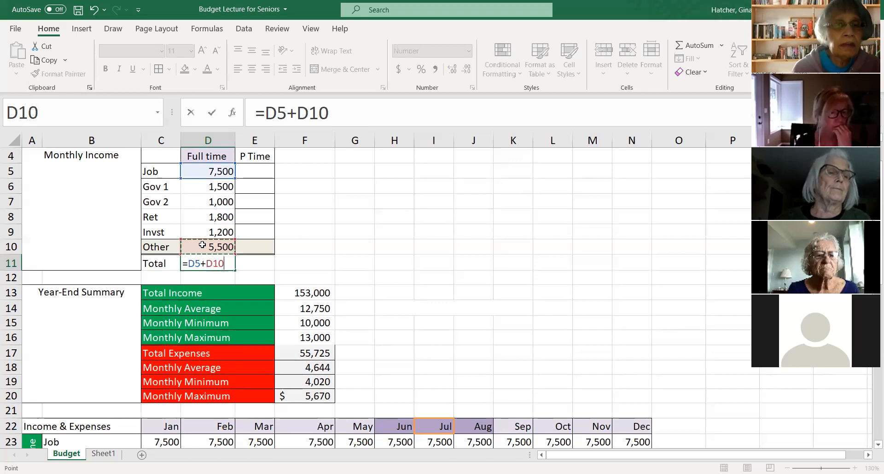
key("Return")
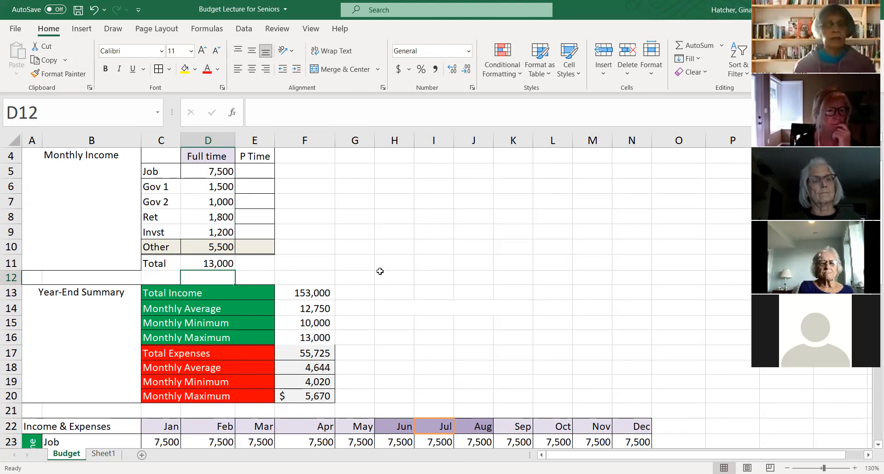
- Examine the Year-End Summary and the monthly Income & Expenses table down to the Net Income row
scroll(411, 287, "down", 1)
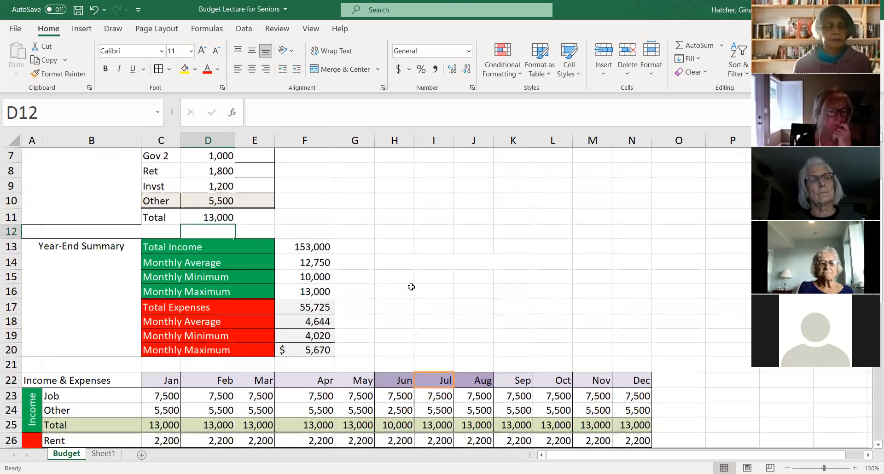
scroll(417, 277, "down", 1)
scroll(417, 279, "down", 1)
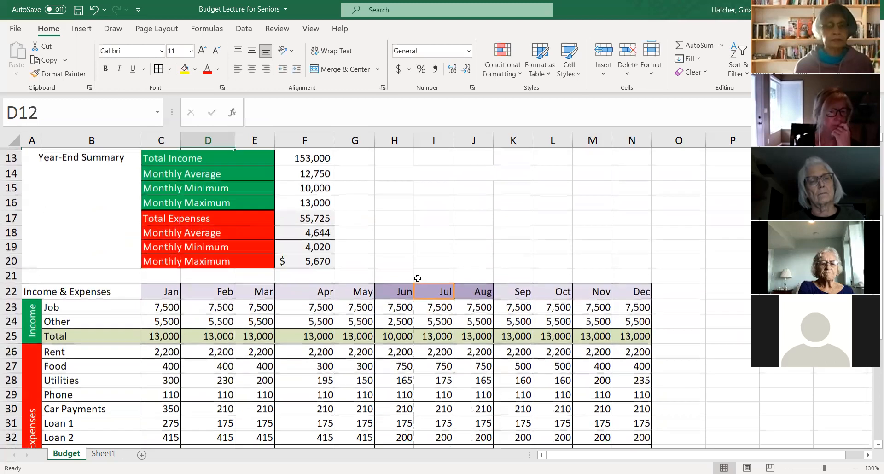
scroll(491, 259, "down", 3)
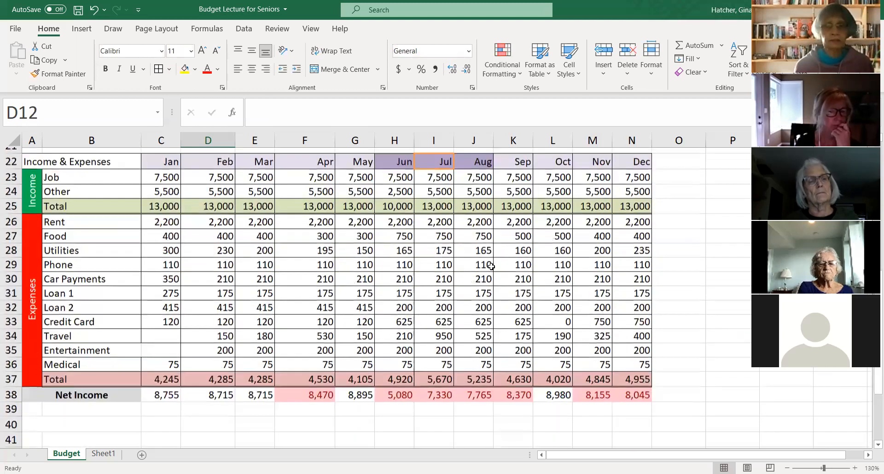
scroll(492, 266, "down", 1)
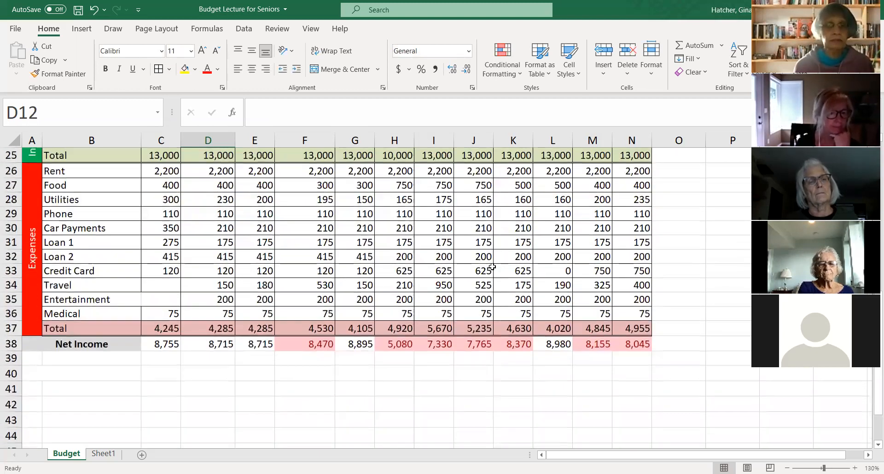
scroll(491, 266, "up", 2)
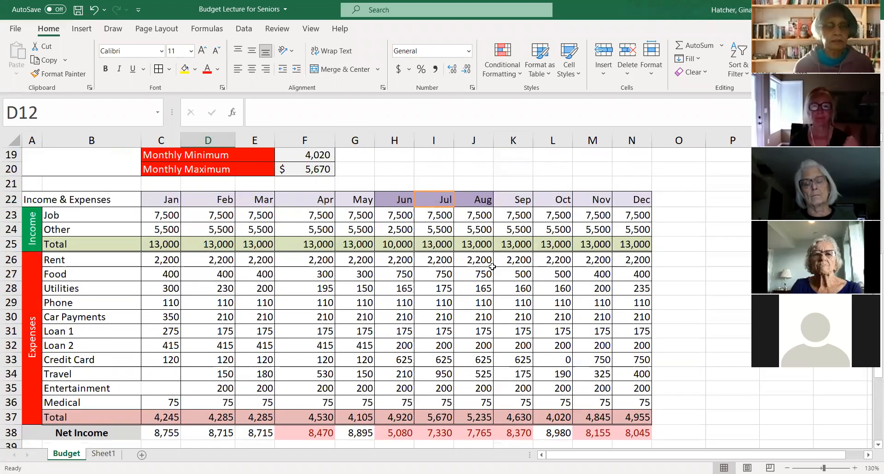
scroll(492, 266, "down", 1)
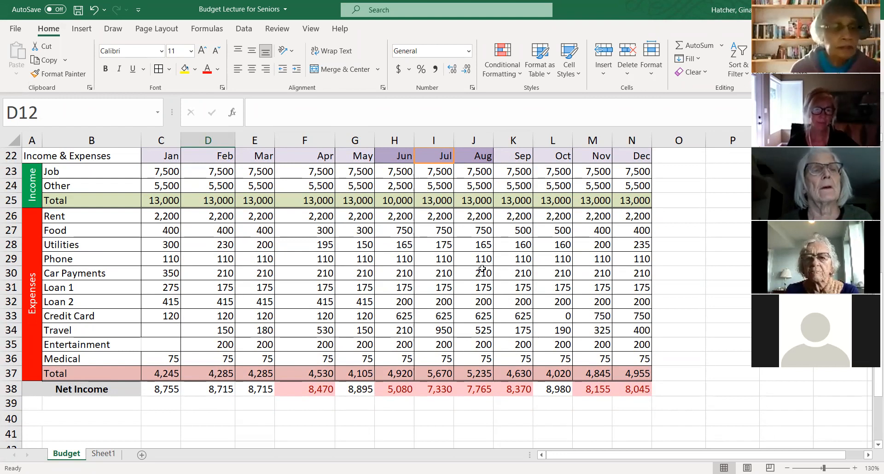
scroll(484, 268, "up", 4)
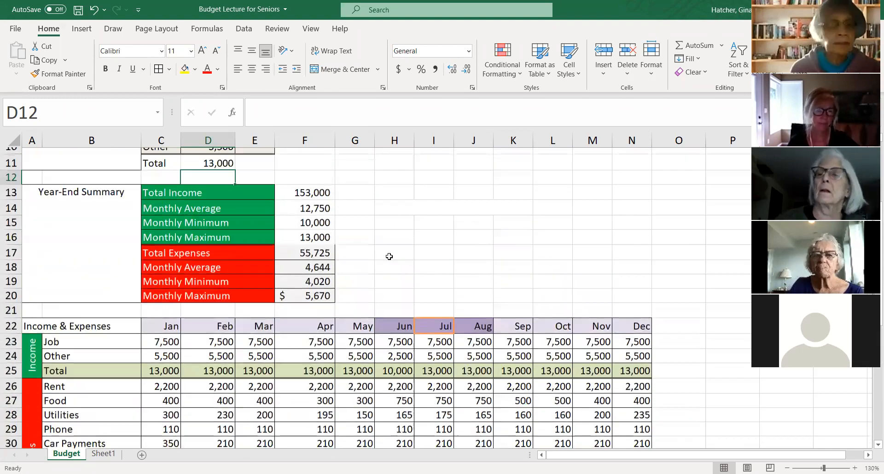
scroll(419, 248, "up", 1)
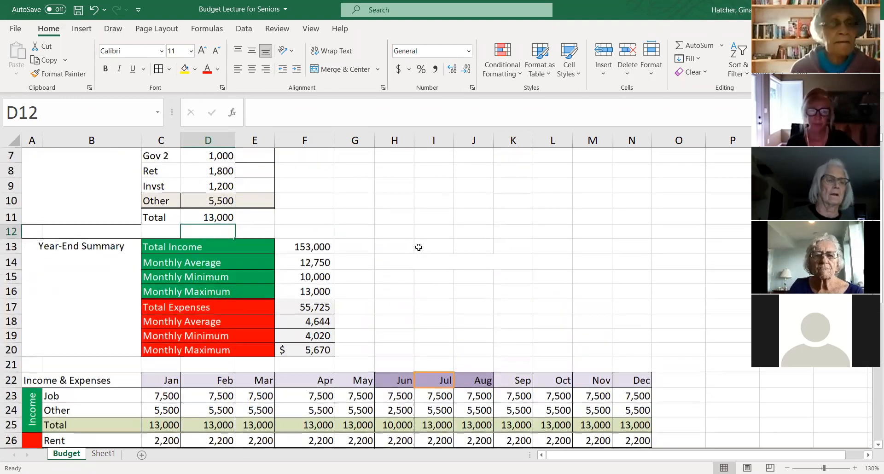
scroll(419, 248, "up", 2)
scroll(419, 247, "down", 1)
scroll(418, 247, "down", 3)
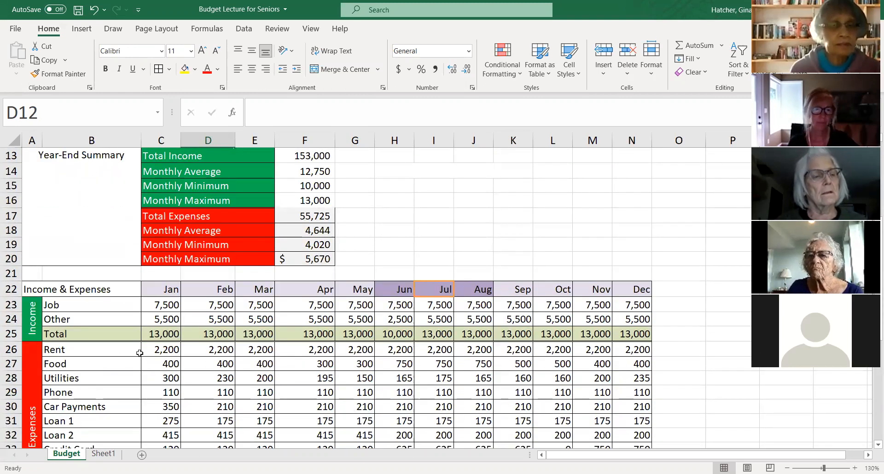
- Insert a blank row above the Food expenses in row 27, and undo the insertion
scroll(100, 354, "down", 1)
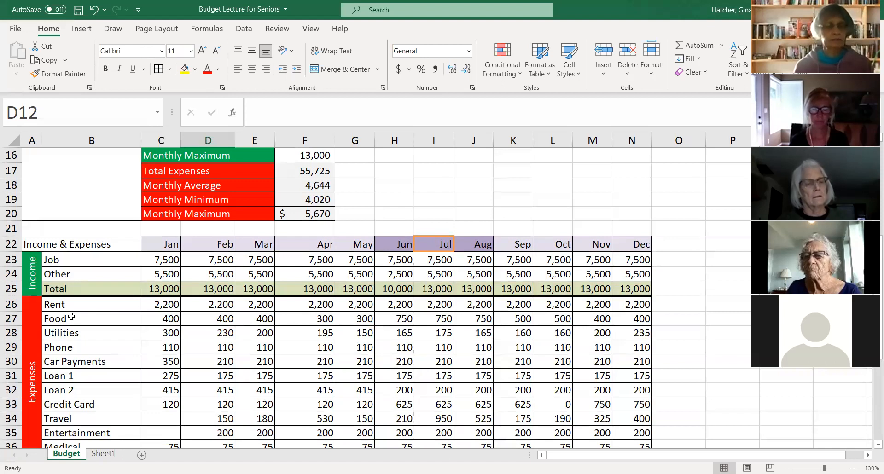
left_click(7, 319)
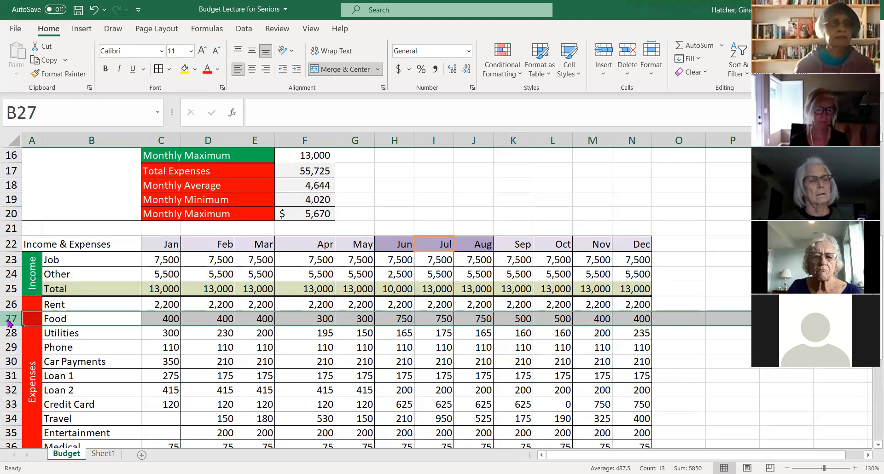
right_click(8, 318)
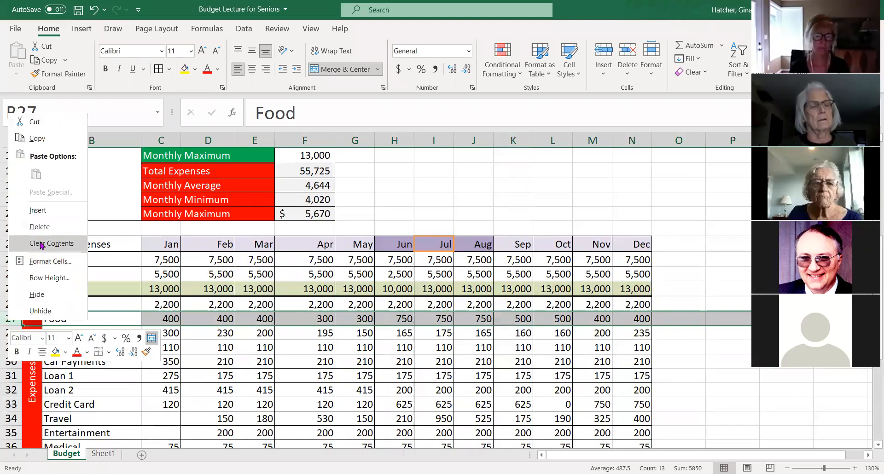
left_click(39, 211)
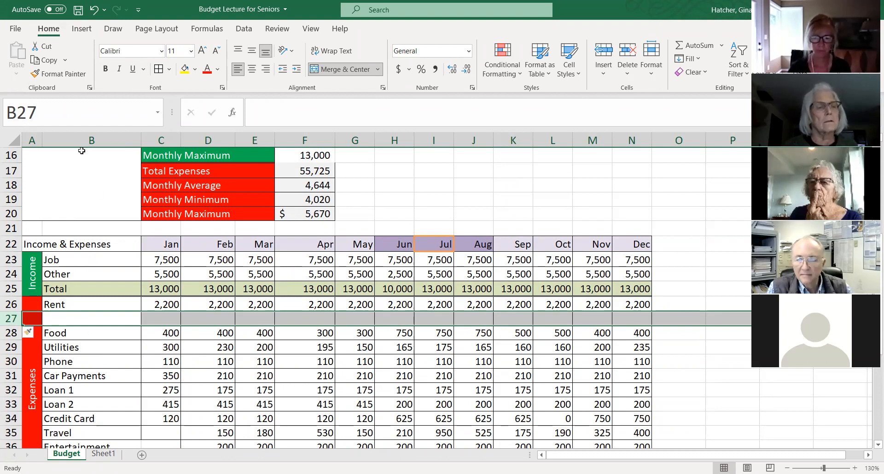
left_click(94, 9)
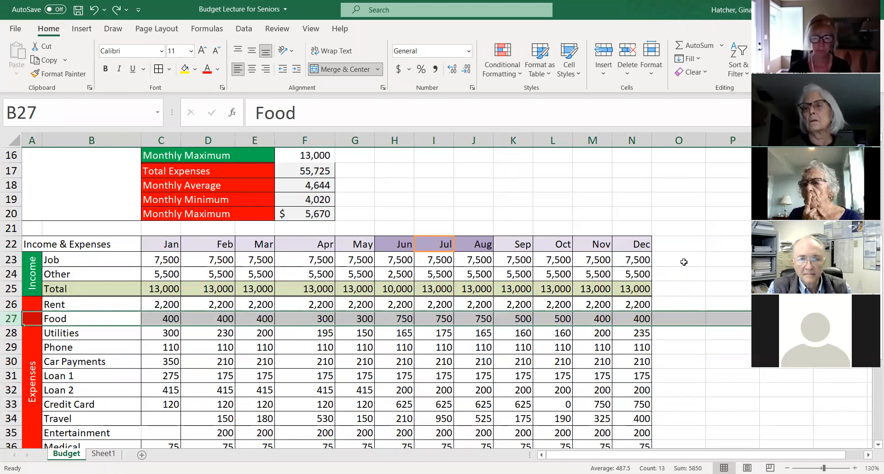
left_click(443, 184)
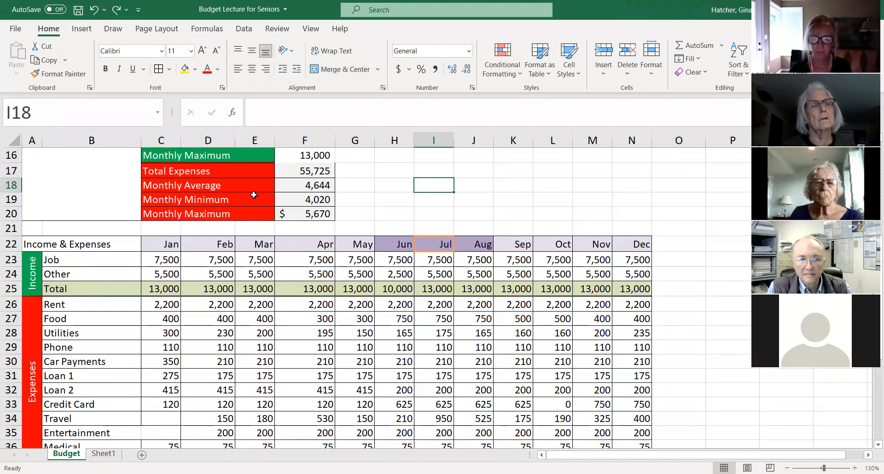
- Look at the fill colour options for the Year-End Summary income labels in C13:C16, locating the standard Green
scroll(254, 195, "up", 1)
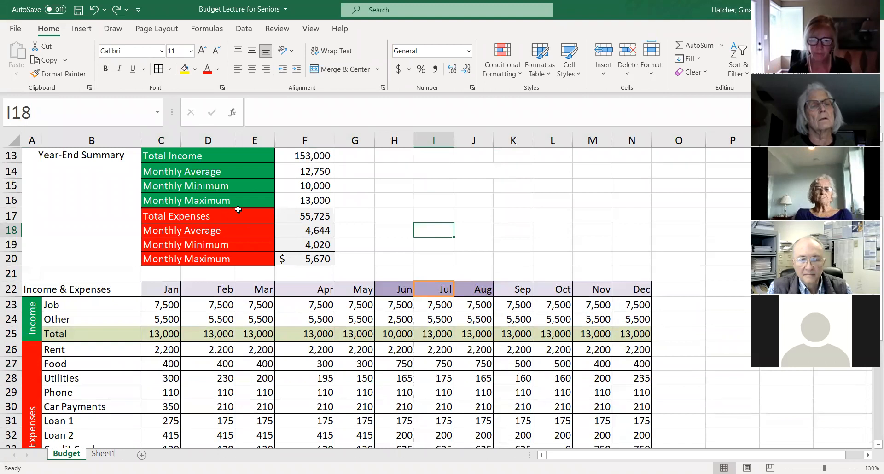
scroll(231, 221, "up", 2)
scroll(218, 223, "down", 1)
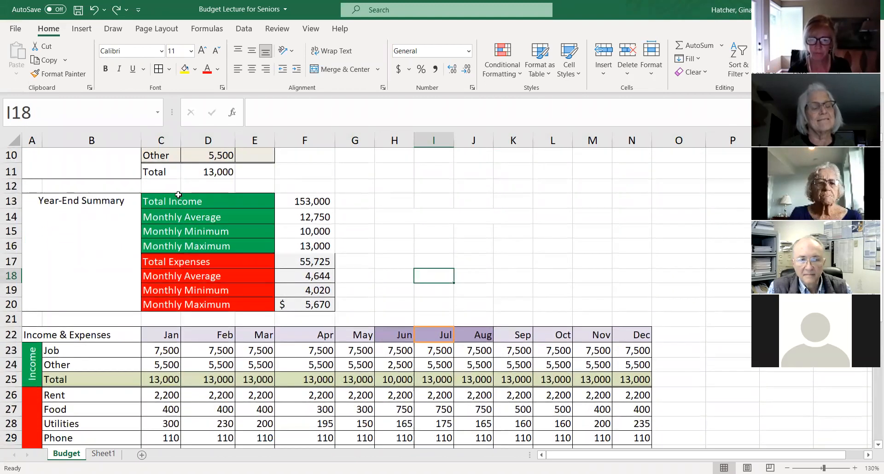
left_click_drag(162, 201, 176, 246)
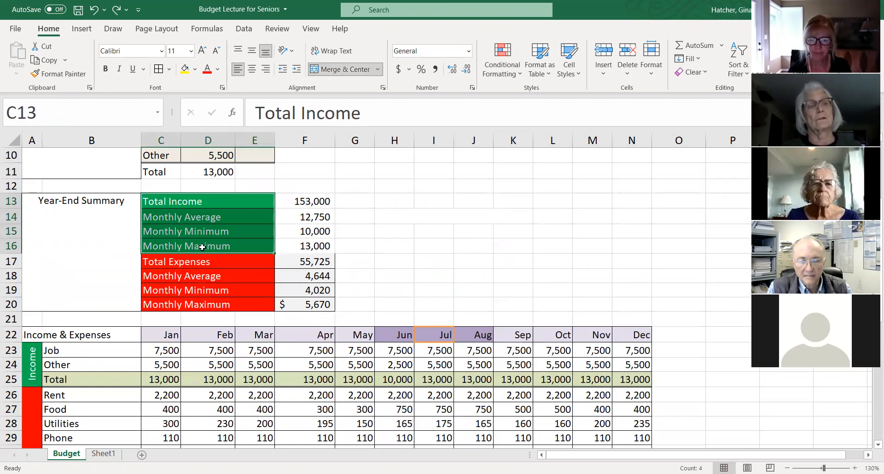
left_click(195, 70)
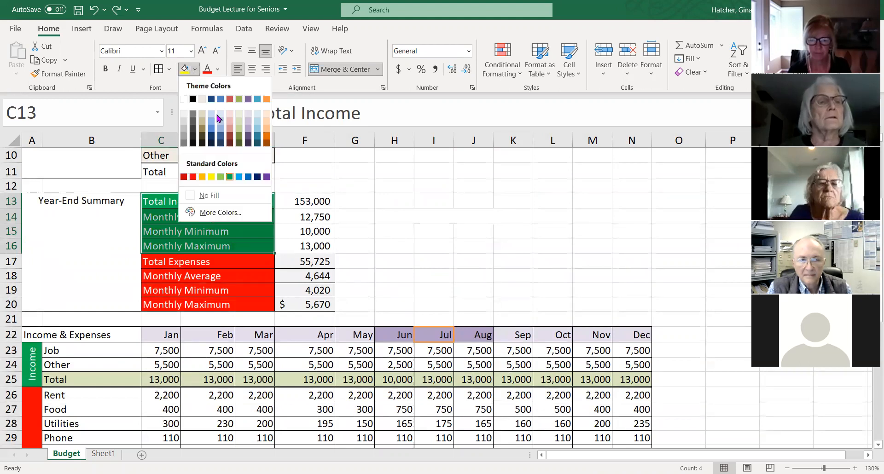
left_click(230, 178)
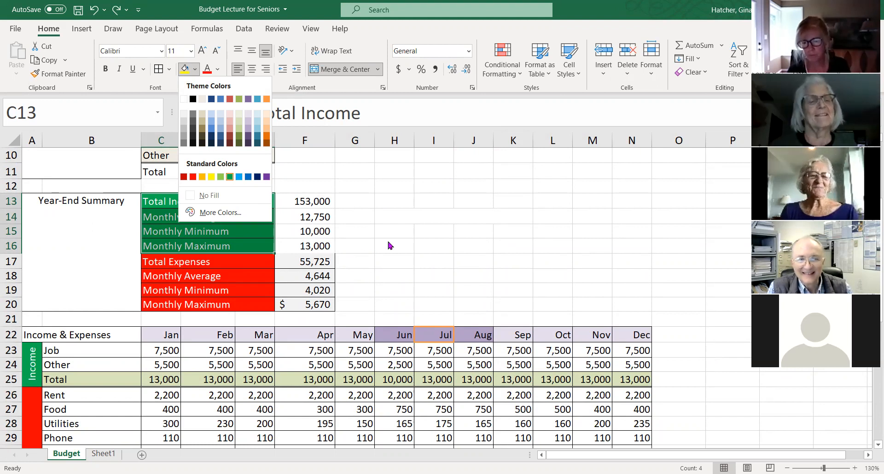
left_click(286, 337)
- Look at the text orientation options for the merged Expenses label in A26, without choosing another one
scroll(33, 388, "down", 2)
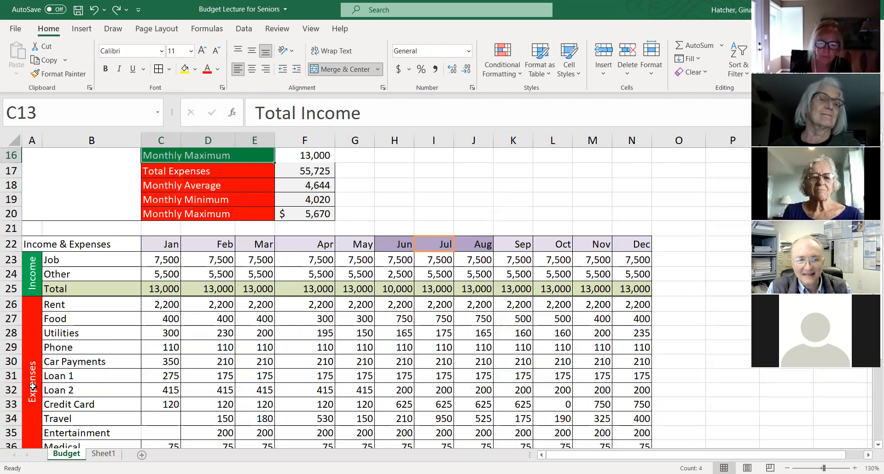
scroll(33, 376, "down", 1)
left_click(35, 281)
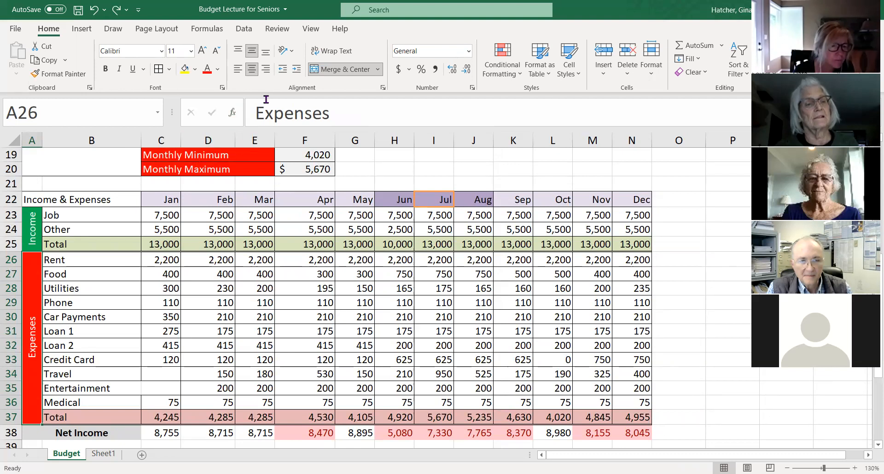
left_click(292, 53)
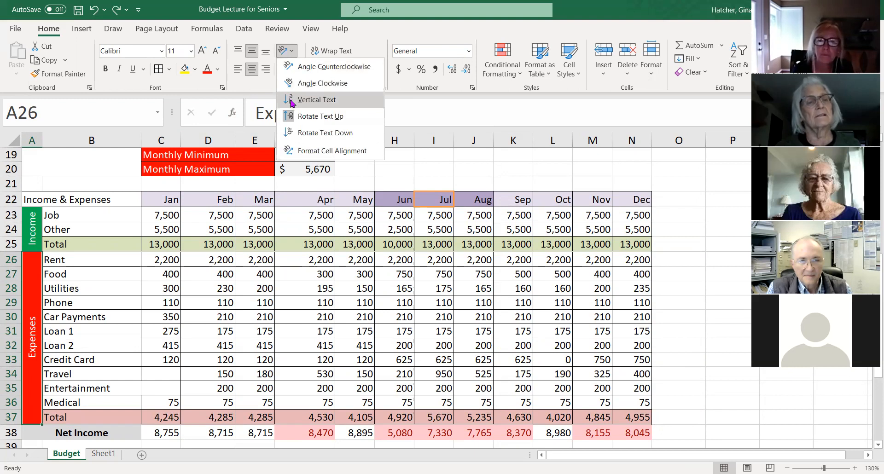
left_click(389, 30)
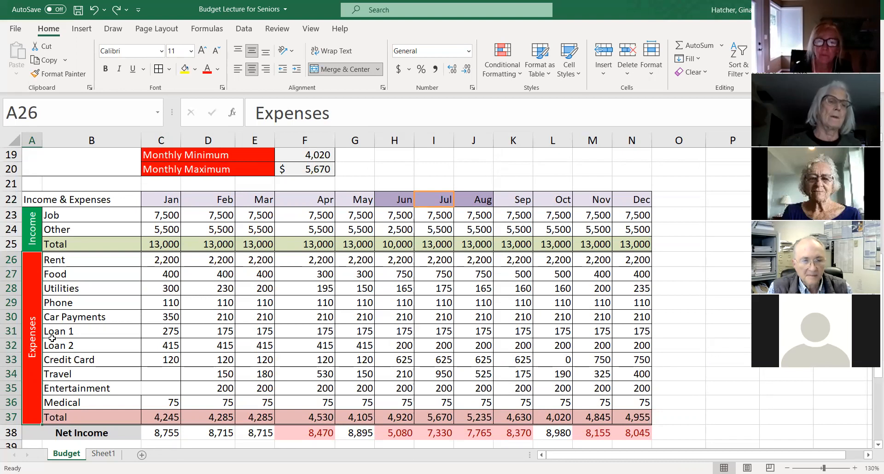
scroll(50, 285, "down", 1)
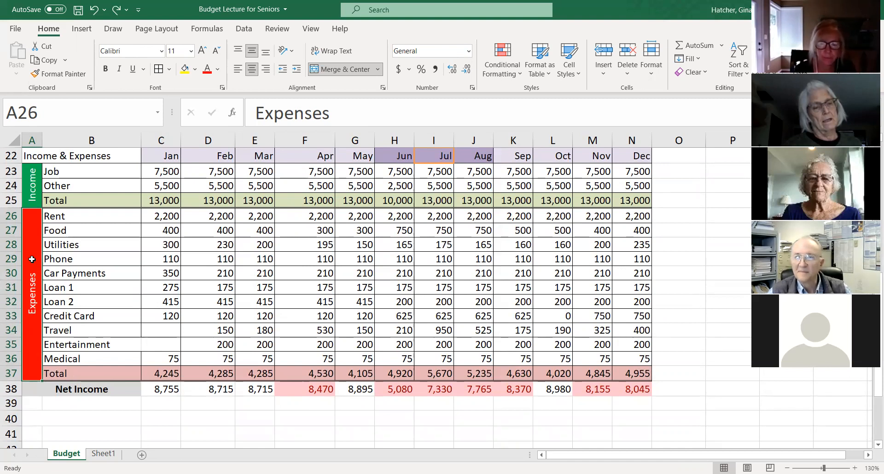
scroll(79, 334, "down", 2)
scroll(80, 334, "up", 4)
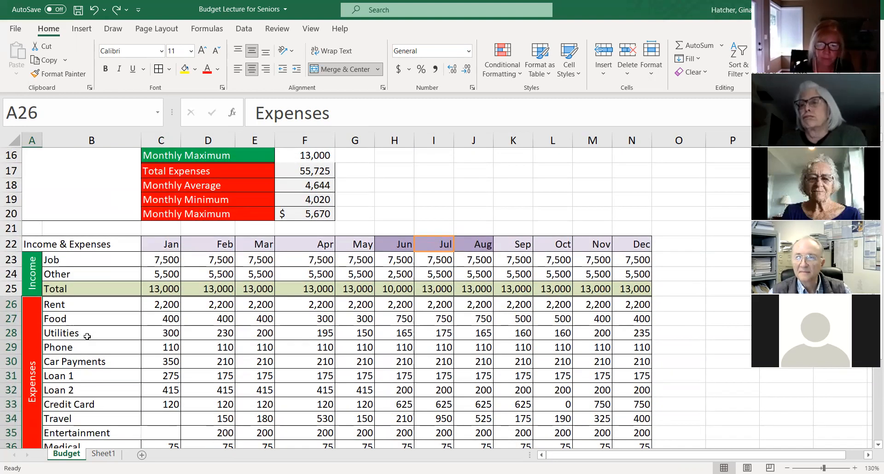
scroll(87, 337, "down", 1)
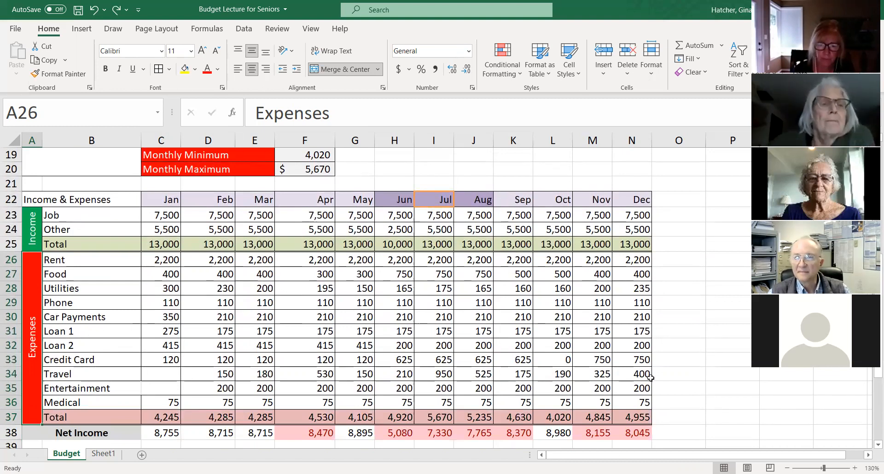
- Enter the presenter's full name in the empty cell R22, beyond the December column of the monthly table
left_click(702, 330)
key("Right")
key("Right")
key("Right")
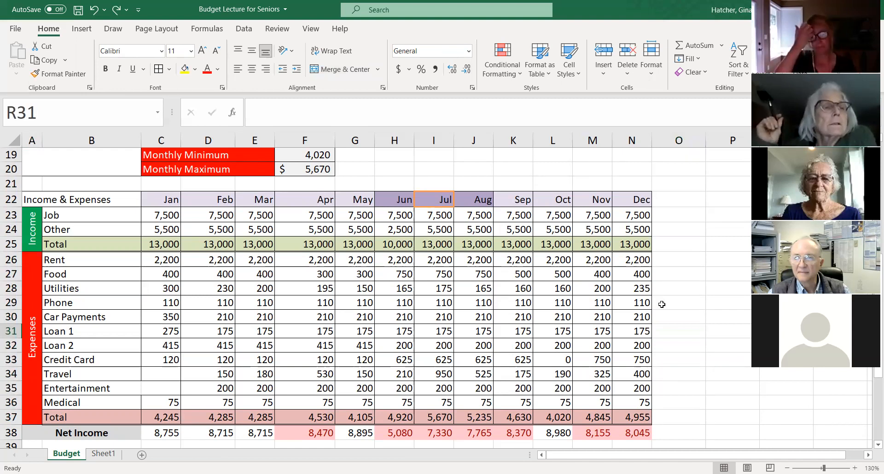
left_click_drag(685, 456, 704, 456)
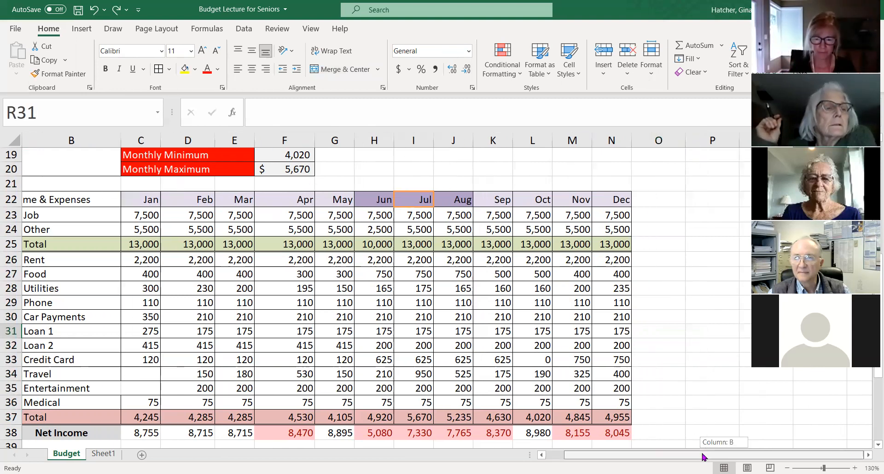
scroll(701, 453, "right", 6)
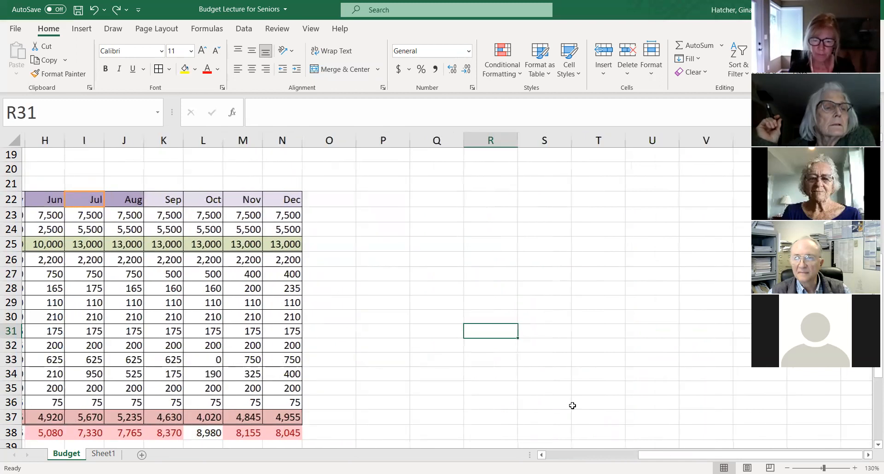
left_click(479, 197)
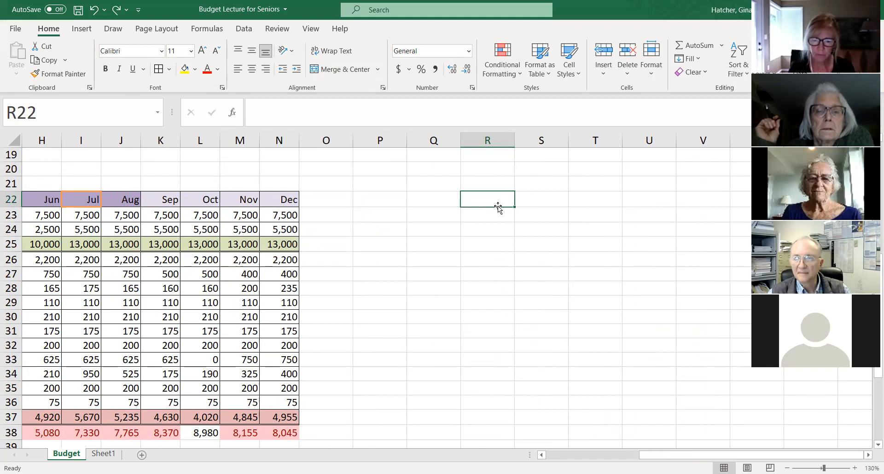
type("12g")
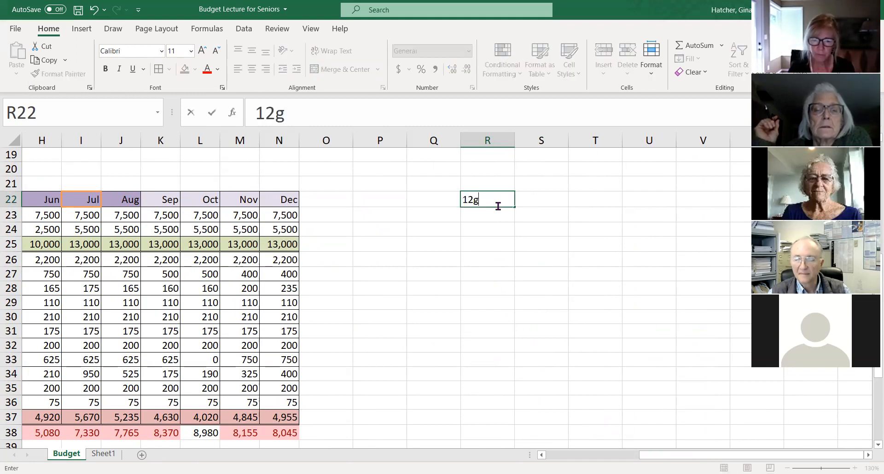
key("BackSpace")
key("BackSpace")
key("BackSpace")
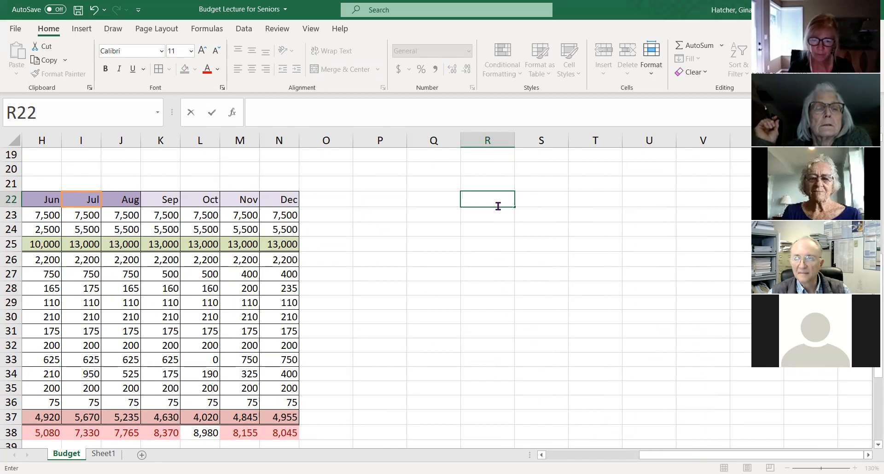
type("3gin")
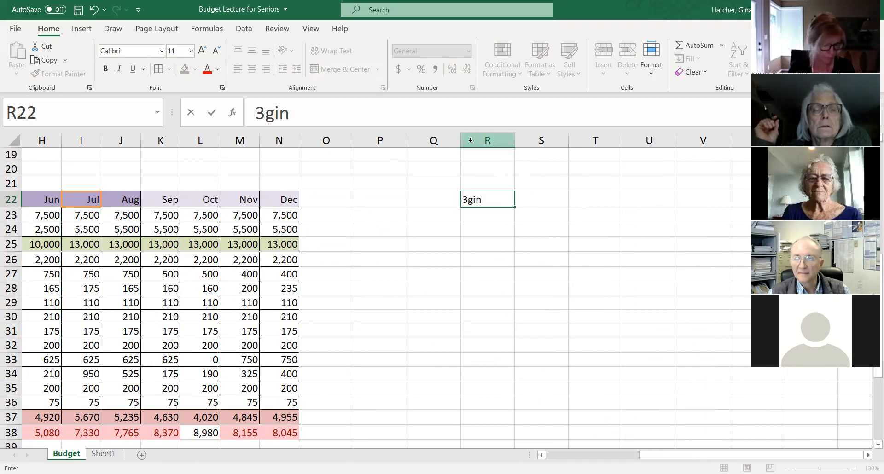
left_click_drag(491, 200, 423, 213)
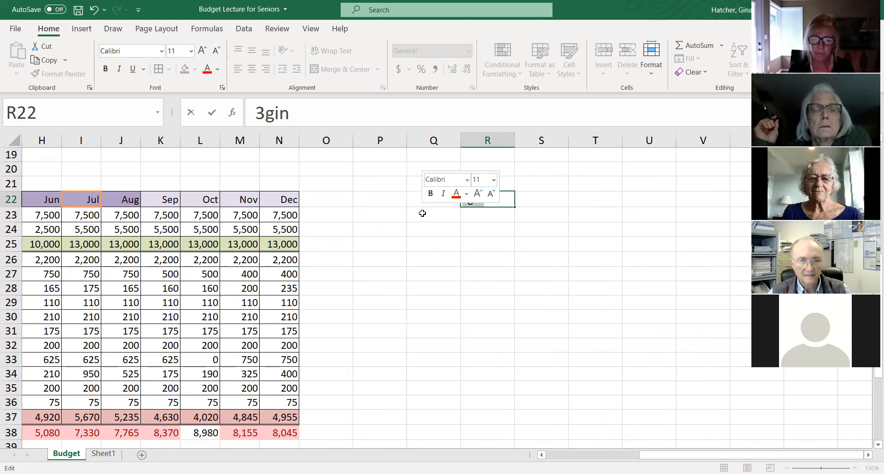
type("Gina")
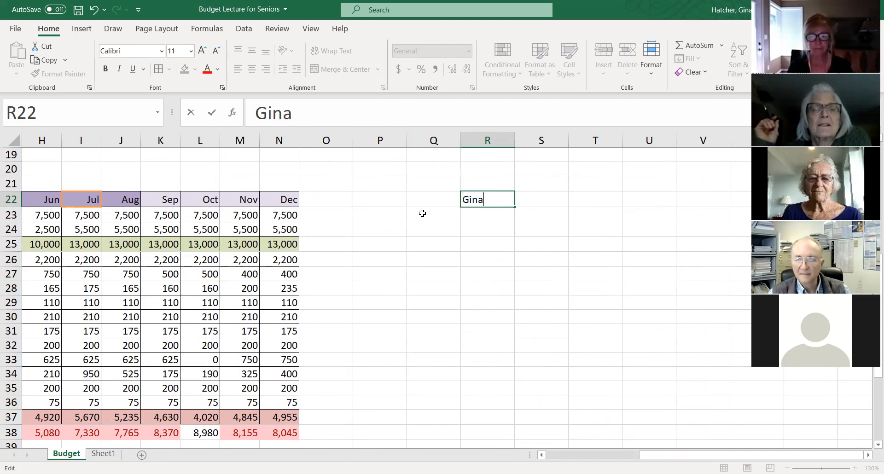
type(" Hatcher")
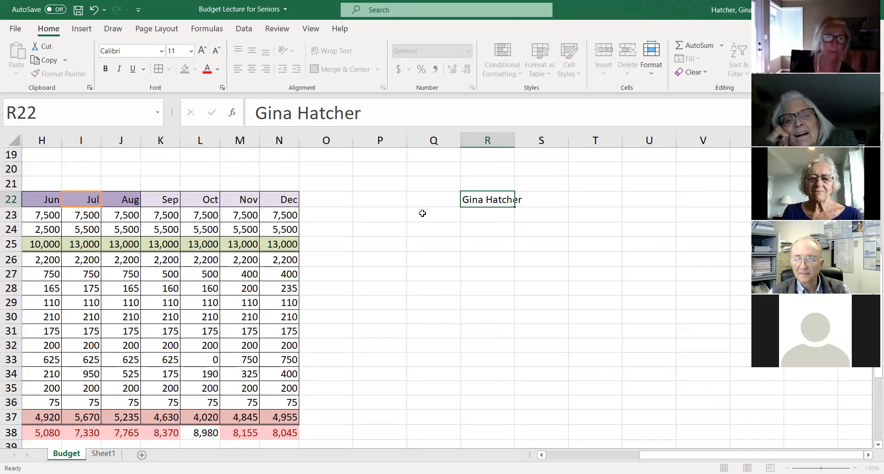
key("Return")
- Fit column R's width to the entered name and merge cells R22:R30 into one tall cell
scroll(430, 203, "up", 2)
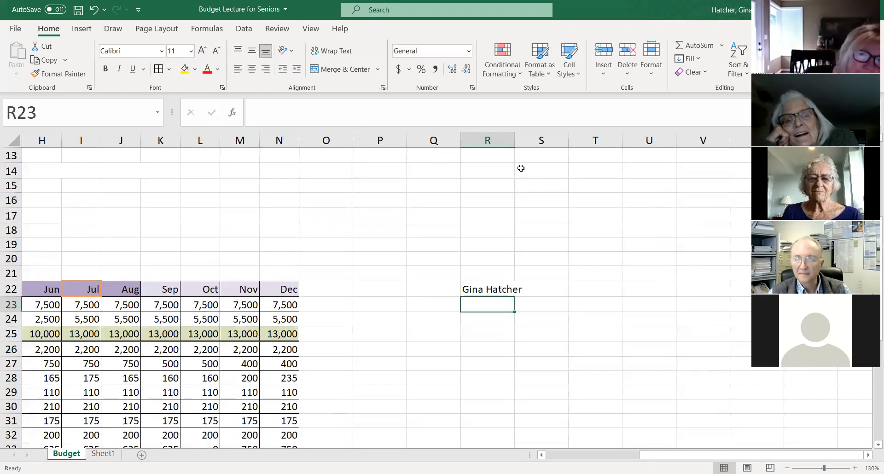
double_click(515, 140)
left_click_drag(487, 289, 488, 405)
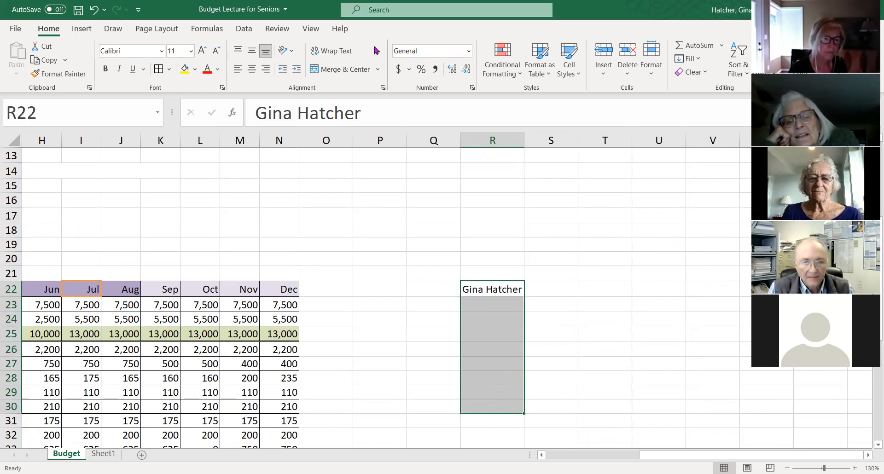
left_click(378, 69)
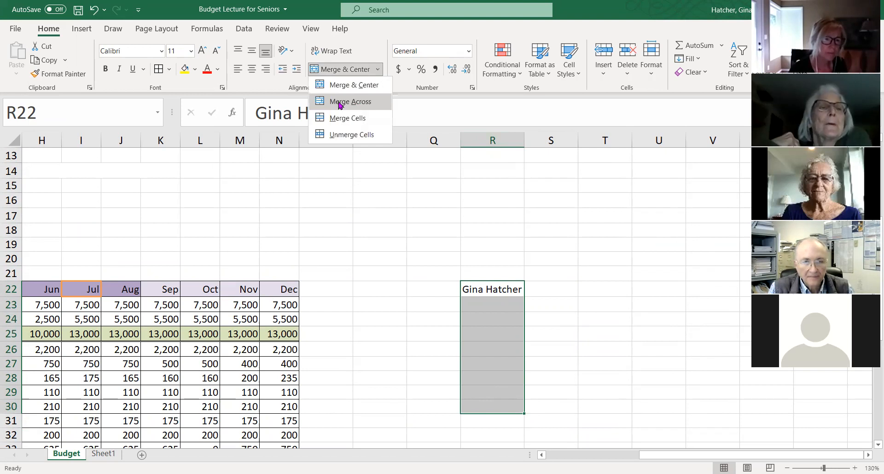
left_click(340, 105)
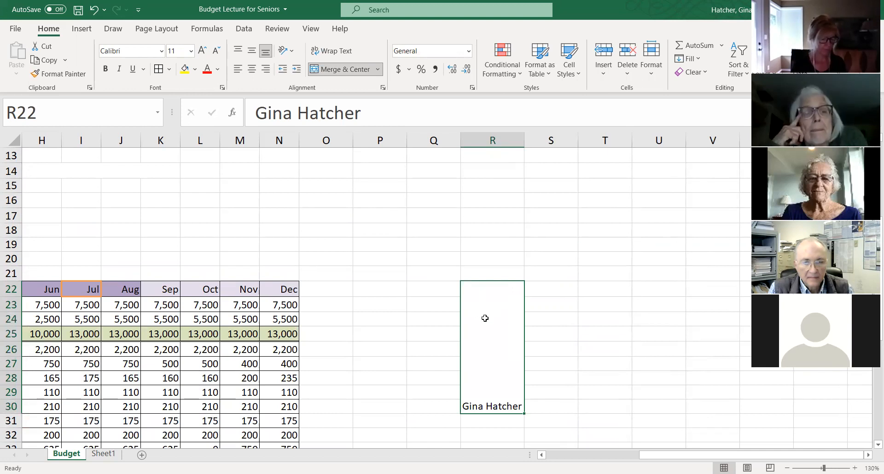
- Set the name in the merged cell R22:R30 to Vertical Text, and change its orientation to Rotate Text Up
left_click(286, 50)
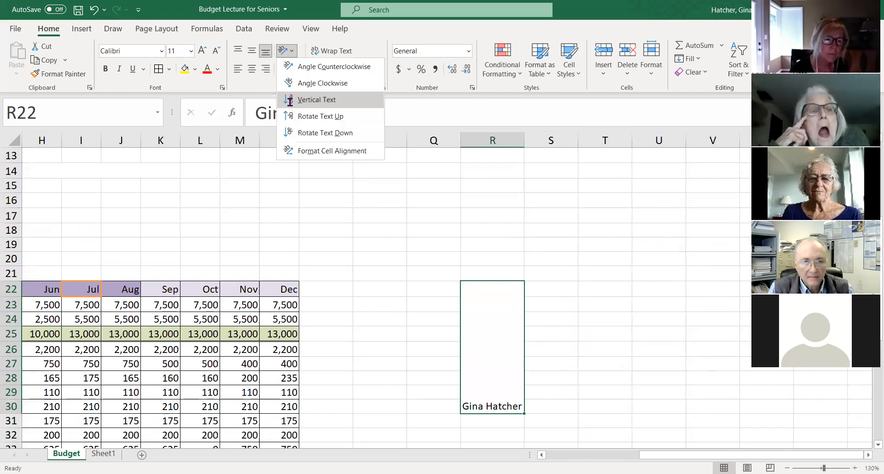
left_click(291, 101)
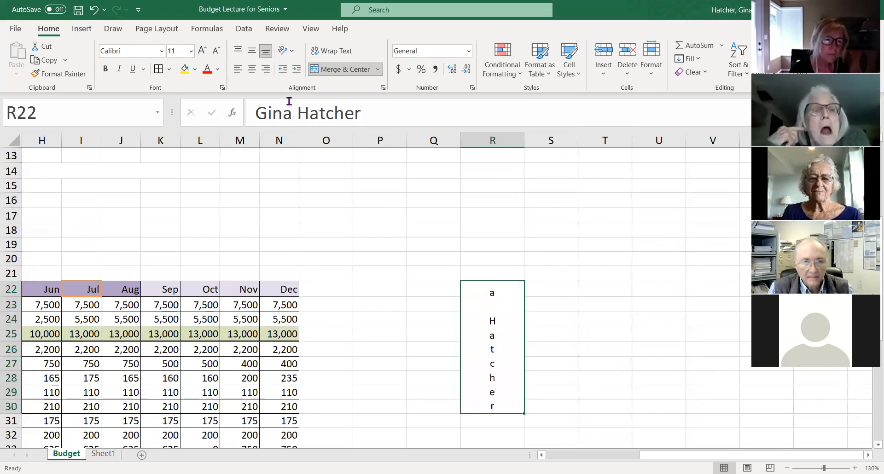
left_click(287, 50)
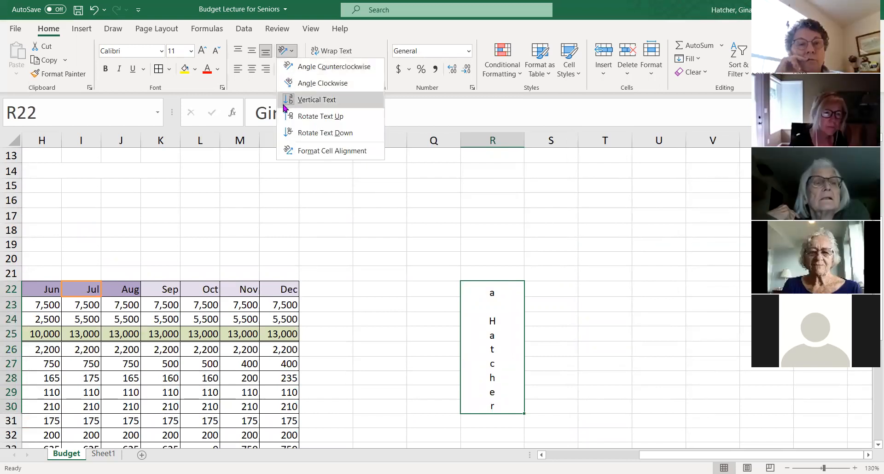
left_click(288, 117)
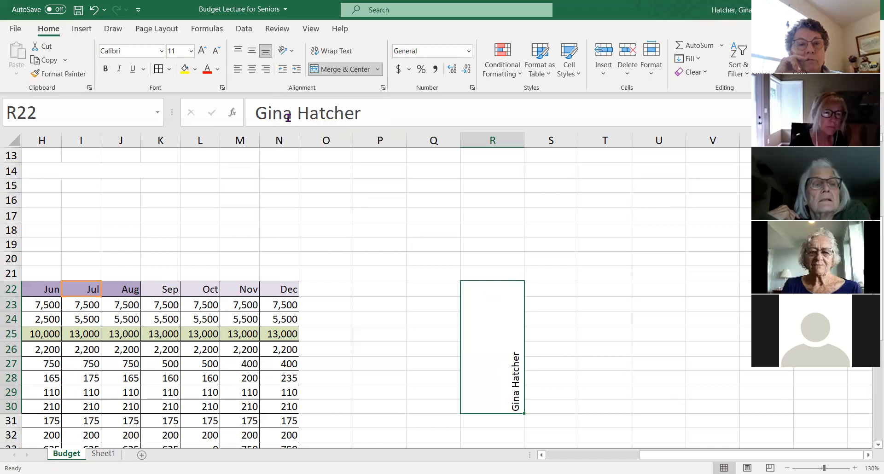
- Center the rotated name both horizontally and vertically within the merged cell R22:R30
left_click(255, 74)
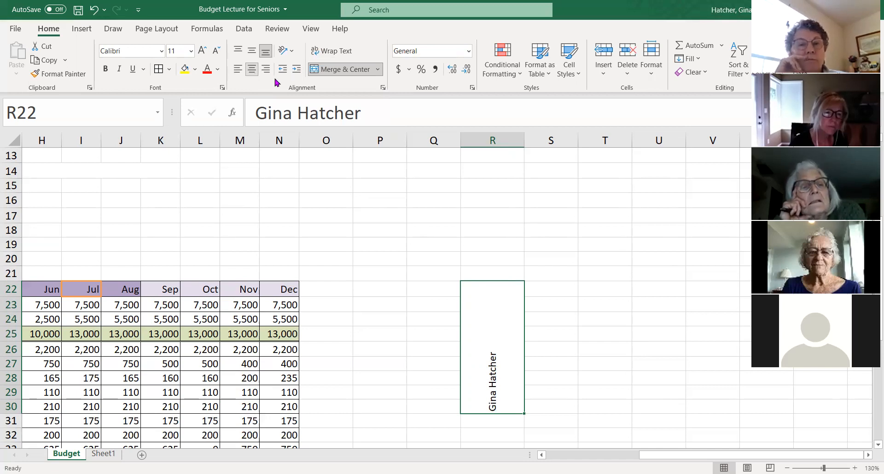
left_click(384, 88)
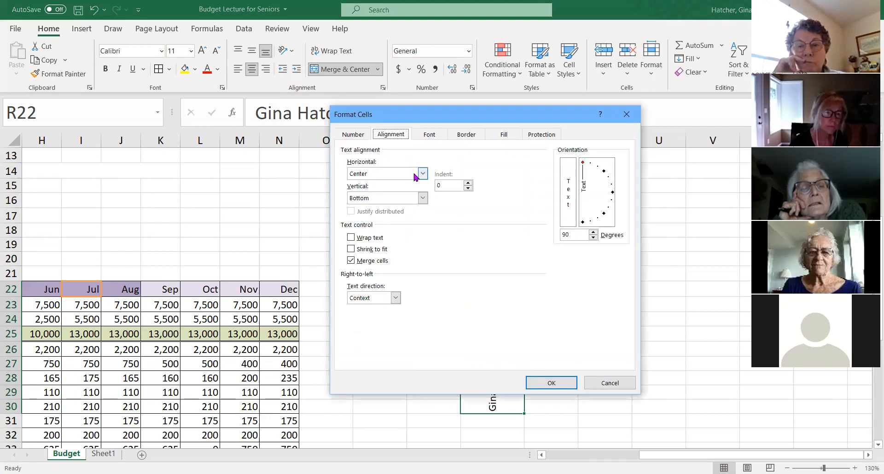
left_click_drag(446, 117, 251, 115)
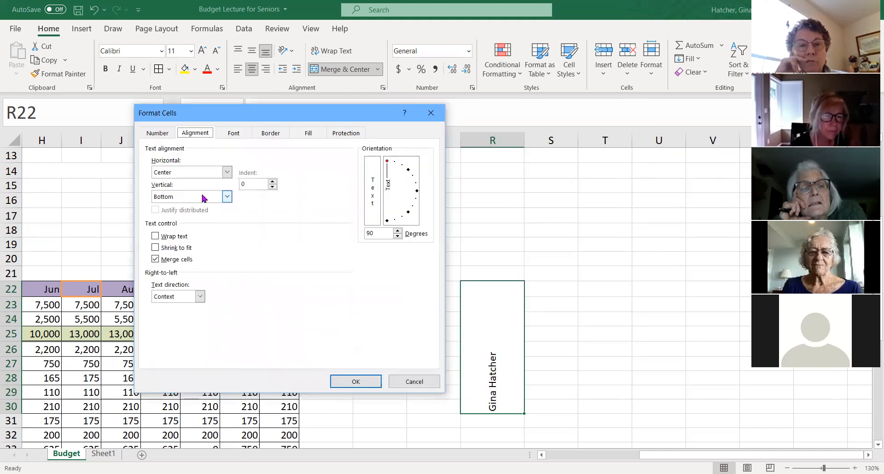
left_click(227, 196)
left_click(187, 215)
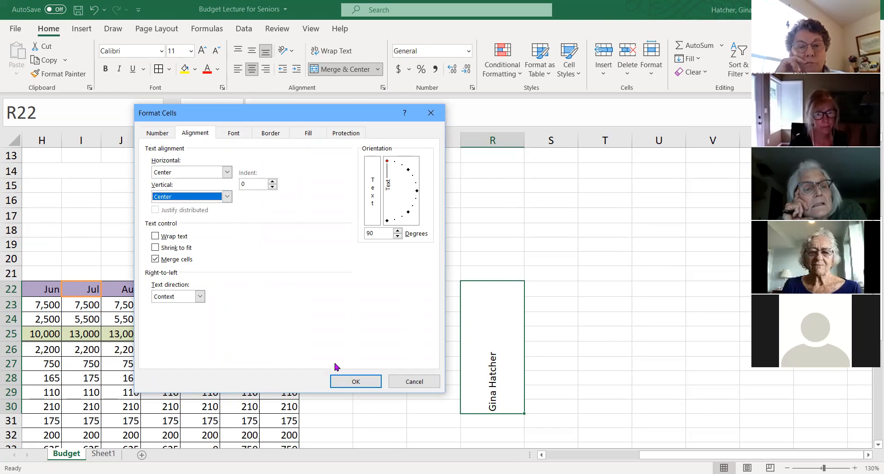
left_click(356, 381)
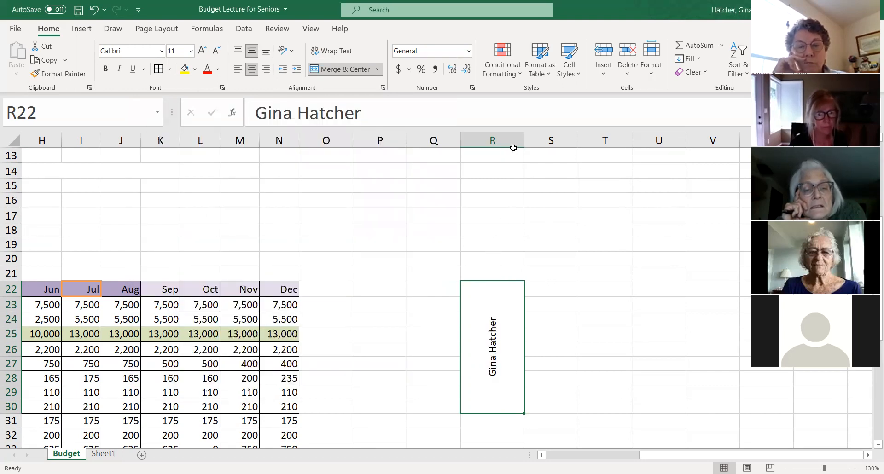
- Narrow column R closely around the rotated name and fill the merged cell with yellow
left_click_drag(524, 143, 484, 144)
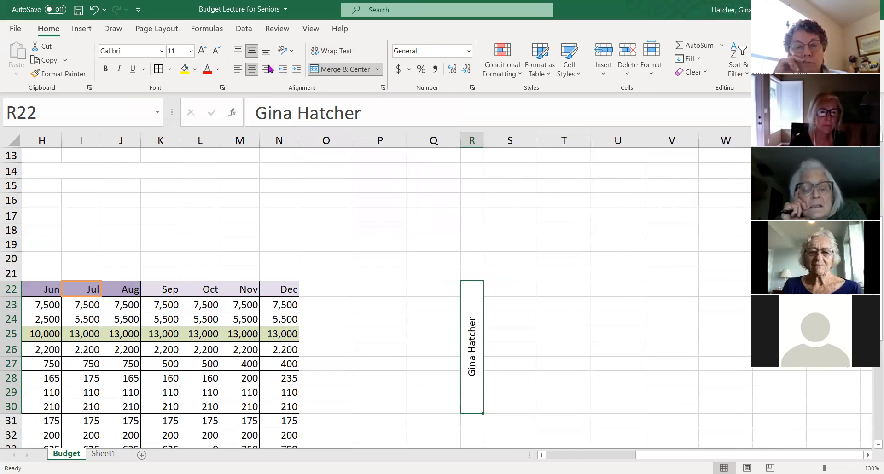
left_click(185, 70)
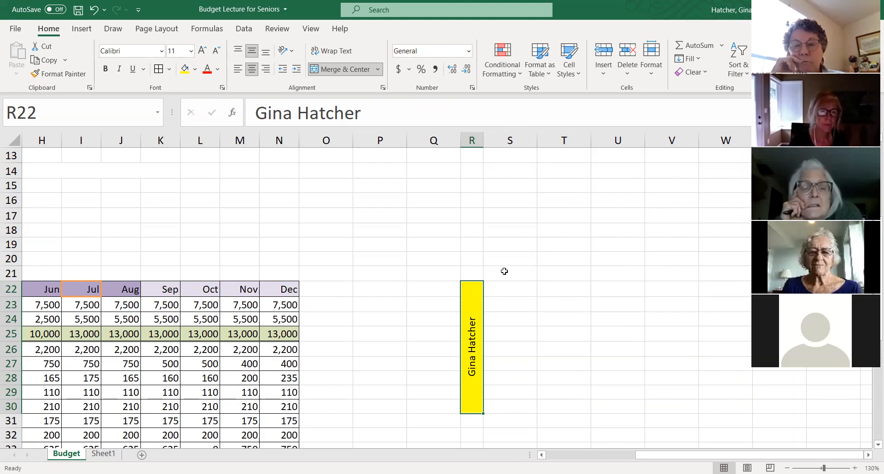
- Undo the yellow fill, column widths, alignment, rotation, merge and name entry in column R
left_click(95, 10)
left_click(96, 11)
left_click(95, 10)
left_click(95, 10)
left_click(96, 10)
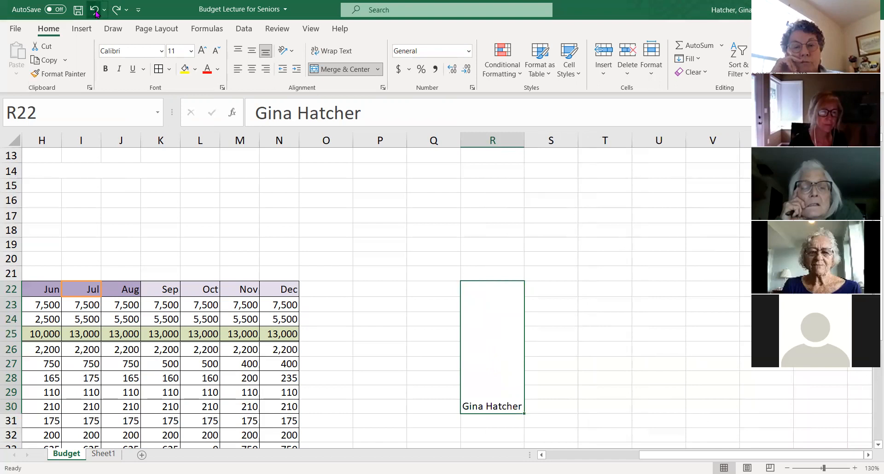
left_click(95, 10)
left_click(567, 354)
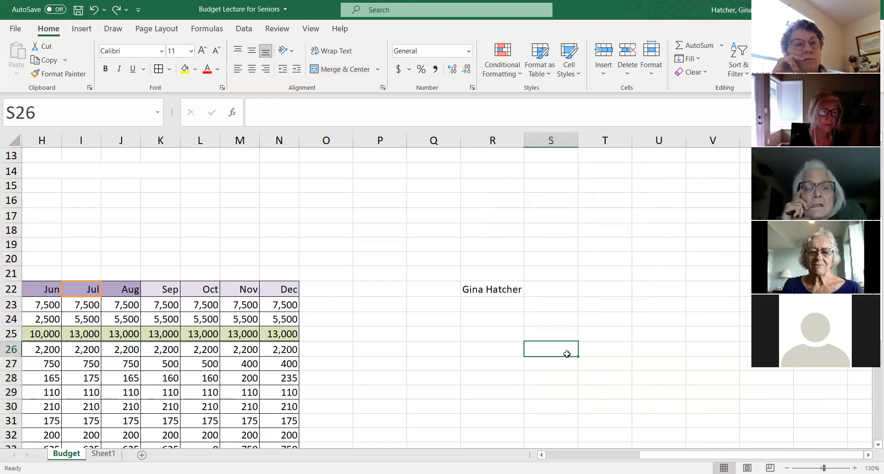
left_click(93, 10)
left_click(94, 10)
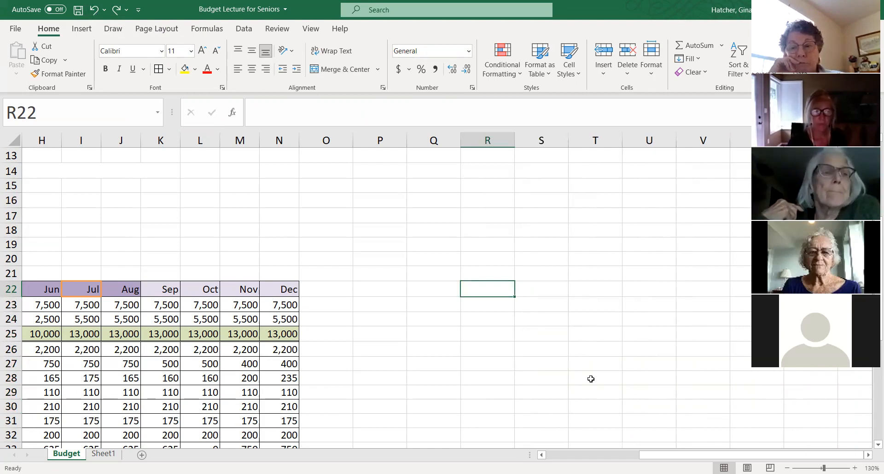
left_click(597, 454)
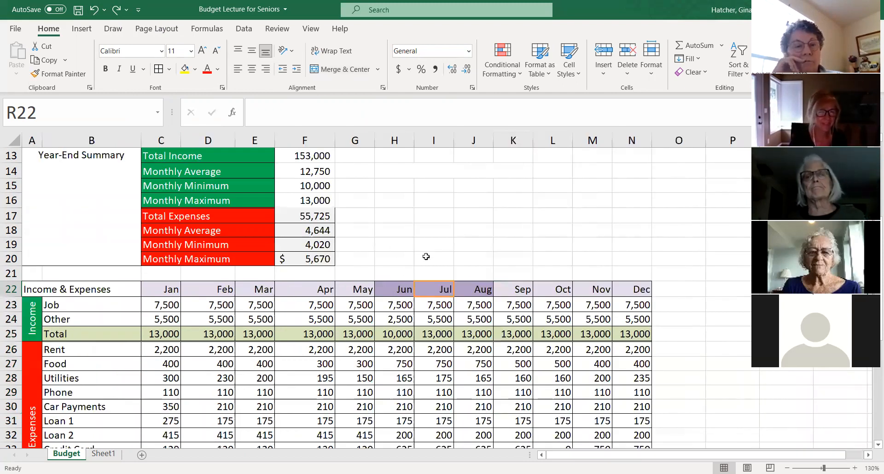
scroll(428, 258, "up", 3)
scroll(429, 261, "up", 2)
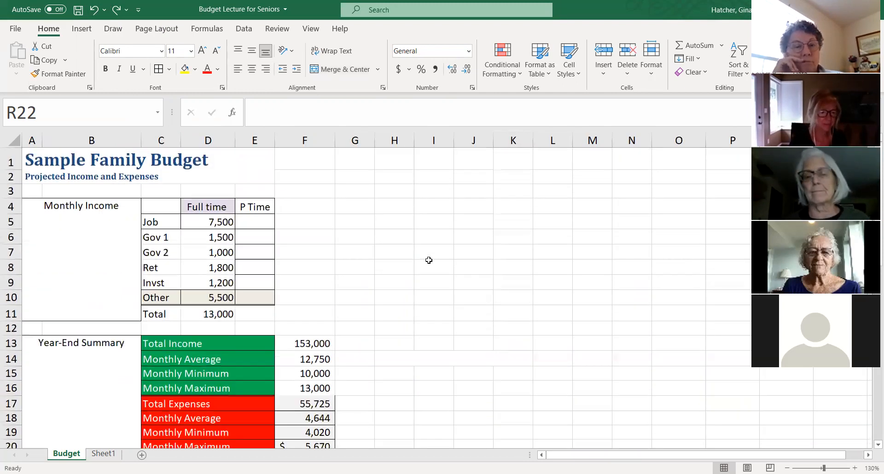
scroll(429, 261, "down", 1)
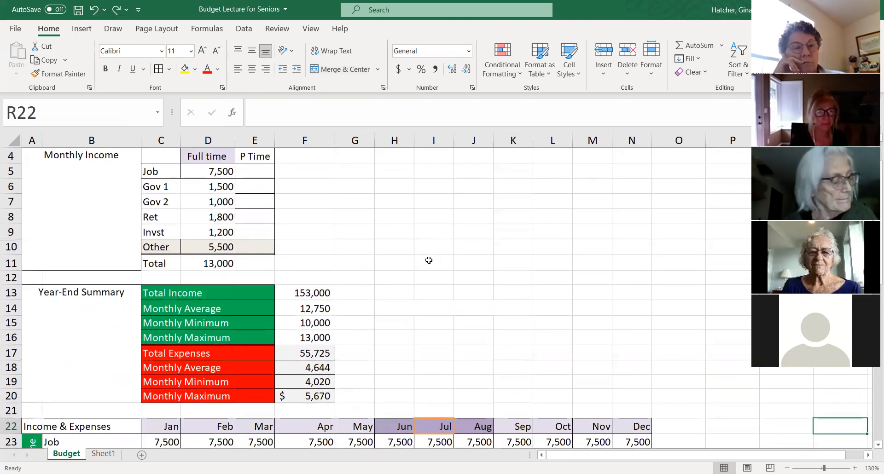
scroll(425, 255, "down", 3)
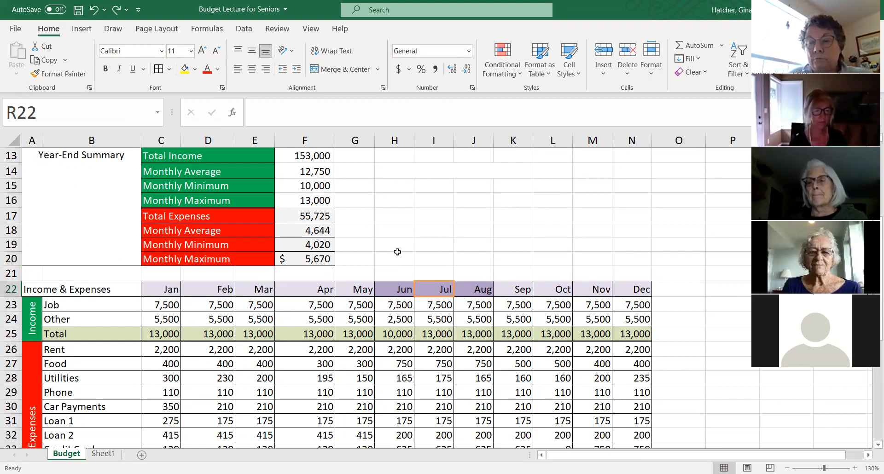
scroll(397, 267, "down", 2)
scroll(404, 257, "down", 1)
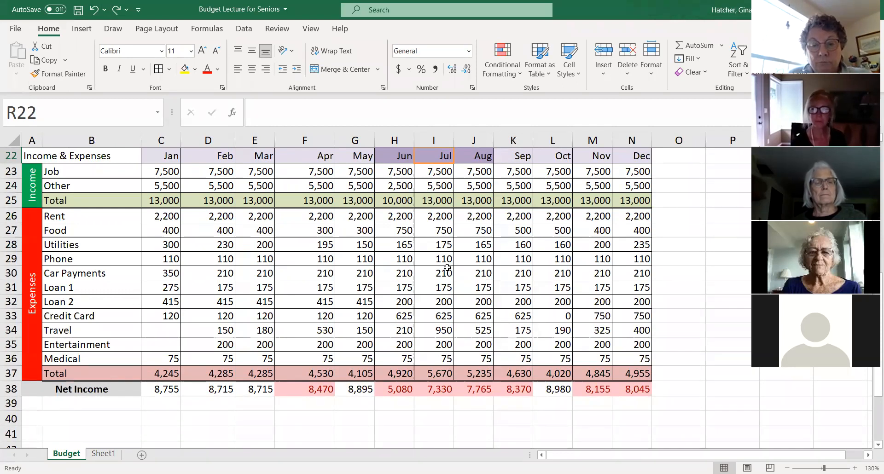
scroll(404, 257, "up", 2)
scroll(471, 274, "up", 1)
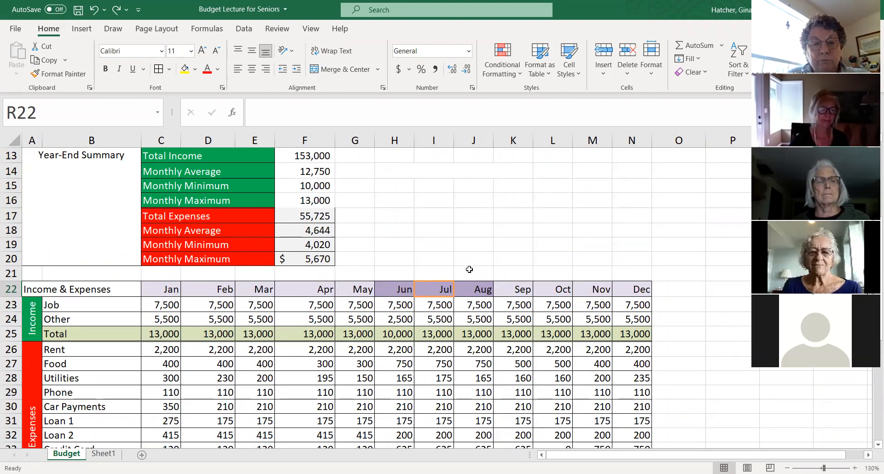
scroll(474, 252, "up", 2)
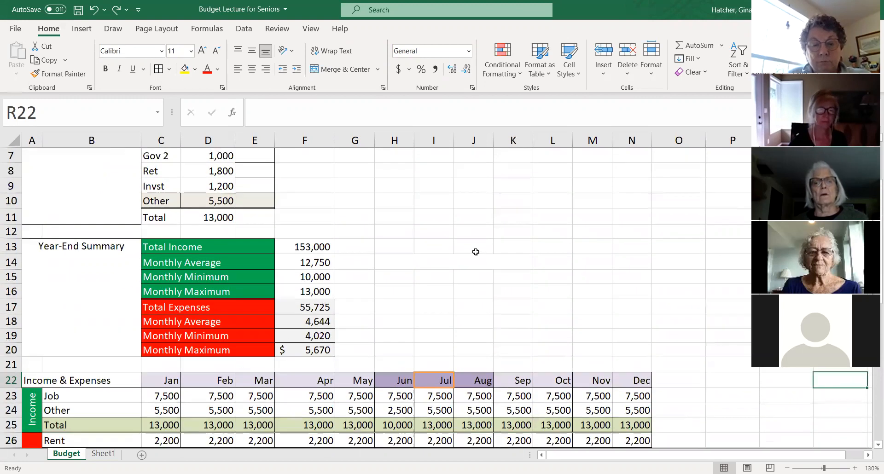
scroll(476, 252, "up", 2)
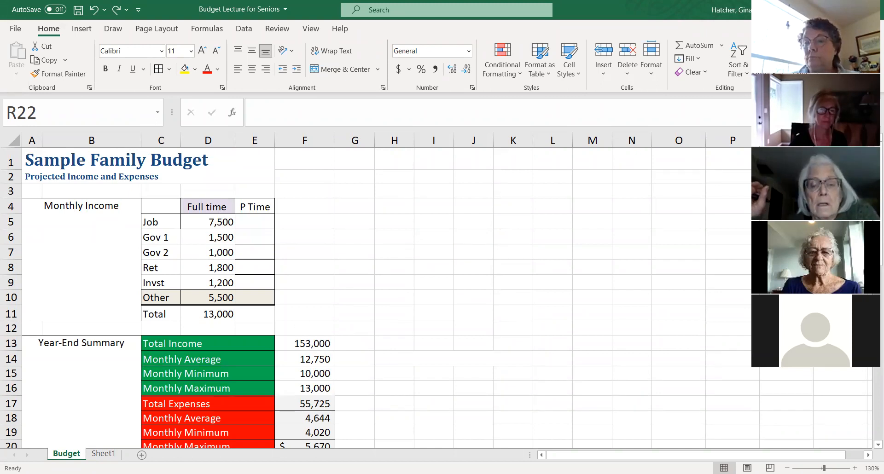
- Insert a new blank worksheet directly after the Budget sheet and return to the Budget sheet
left_click(142, 455)
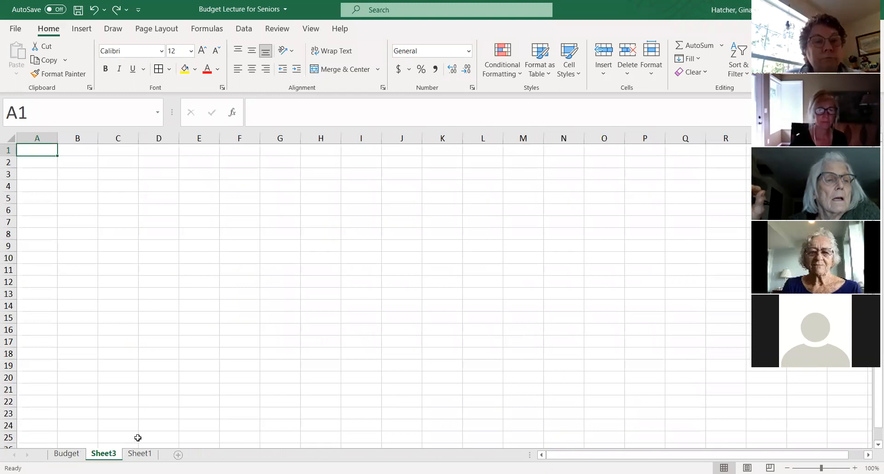
left_click(68, 455)
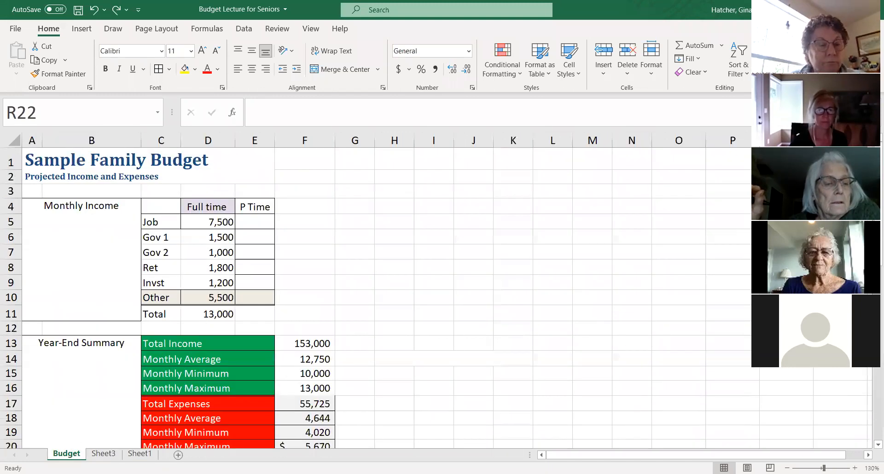
scroll(254, 303, "down", 1)
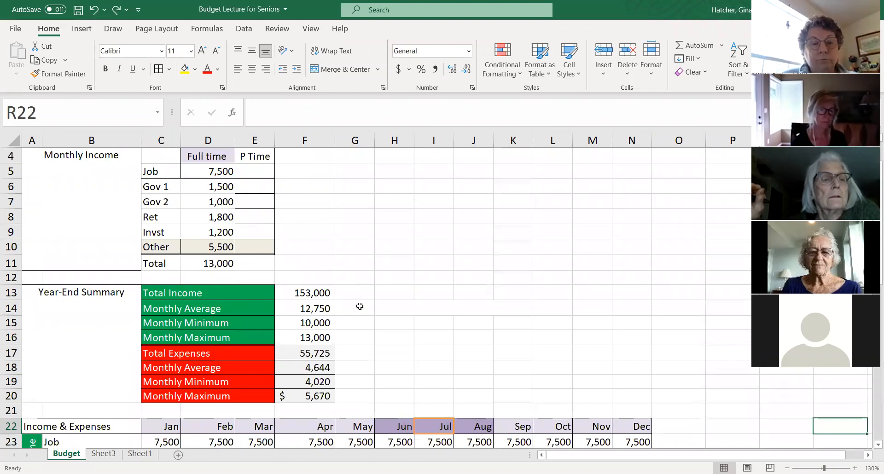
scroll(334, 354, "down", 1)
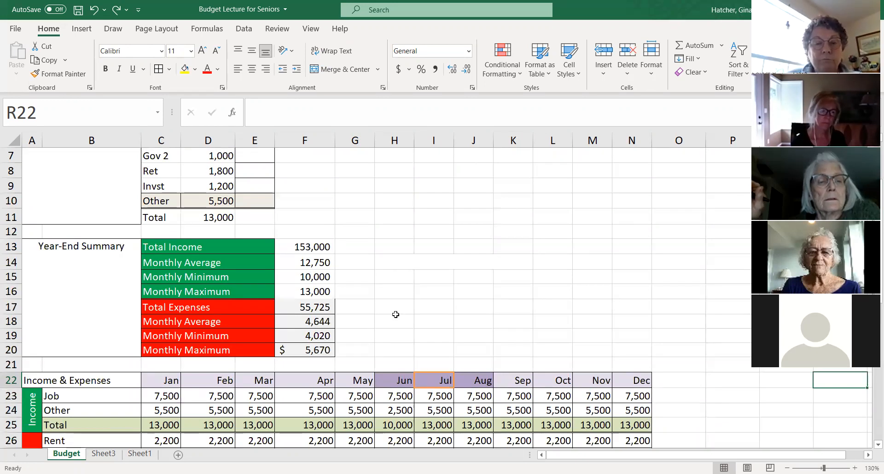
- Create a copy of the Budget sheet in the same workbook, placed after all existing sheets
right_click(70, 458)
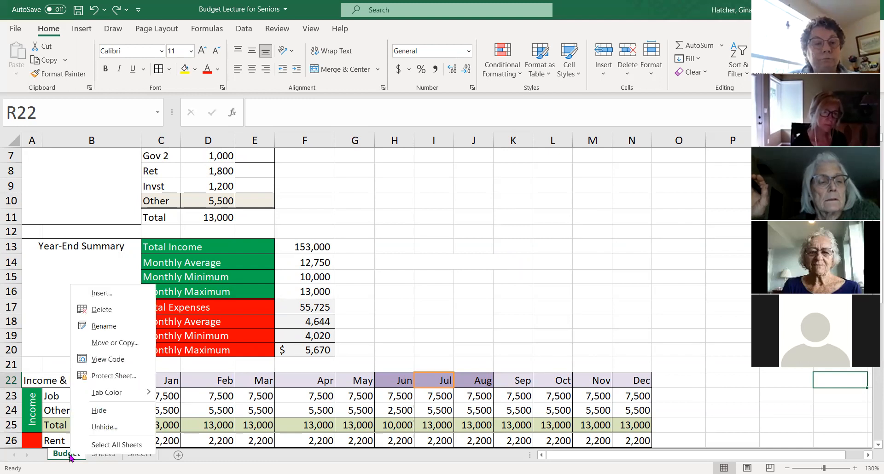
left_click(114, 344)
left_click(31, 407)
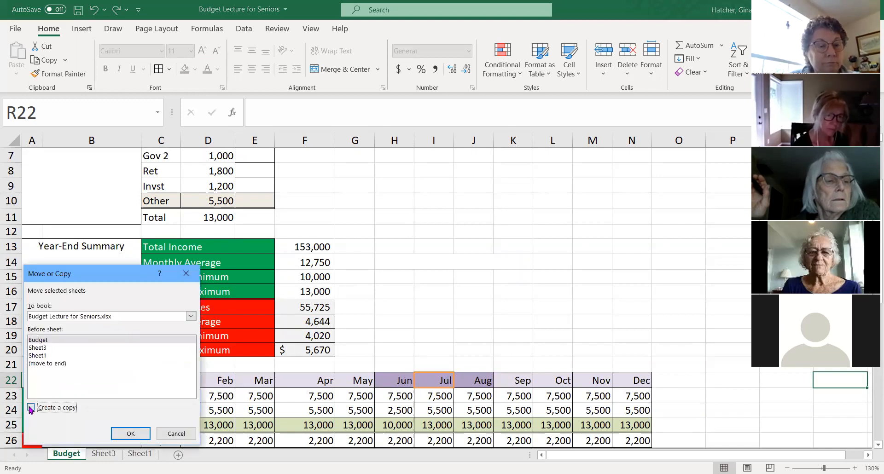
left_click(56, 364)
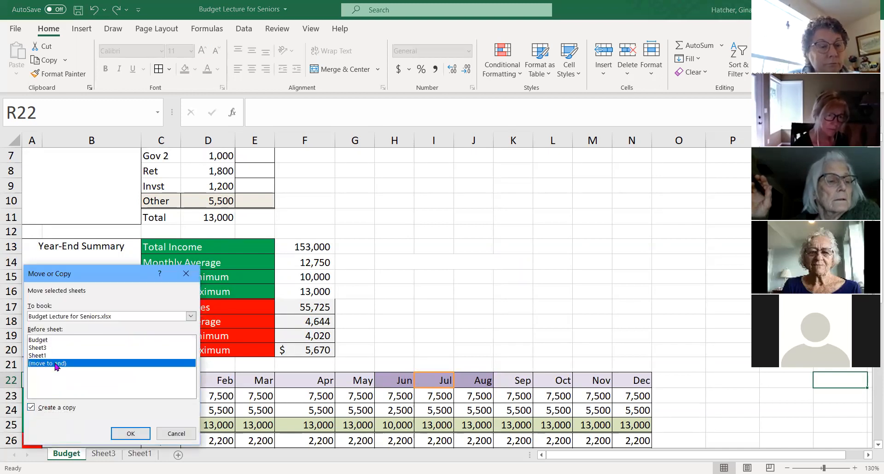
left_click(131, 434)
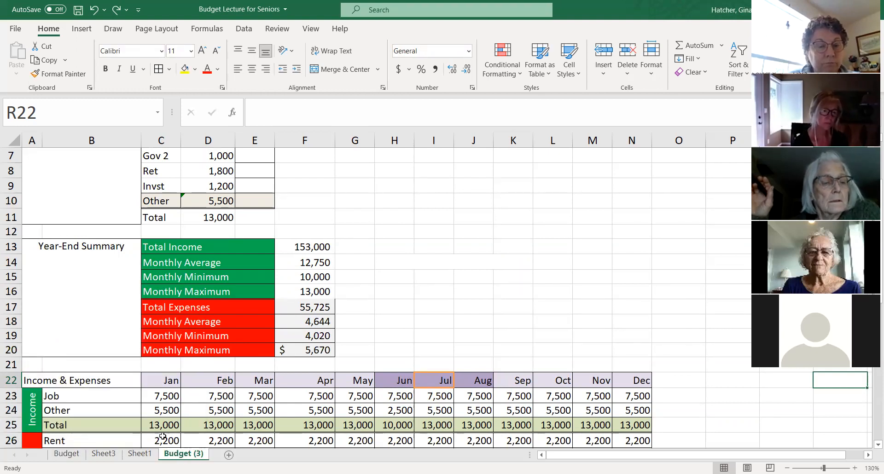
- Rename the copied budget sheet as Play Budget
double_click(185, 455)
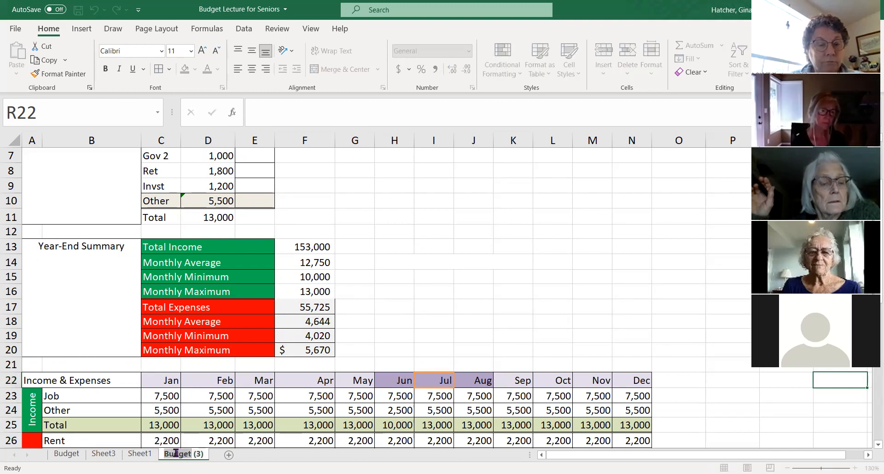
type("Plan")
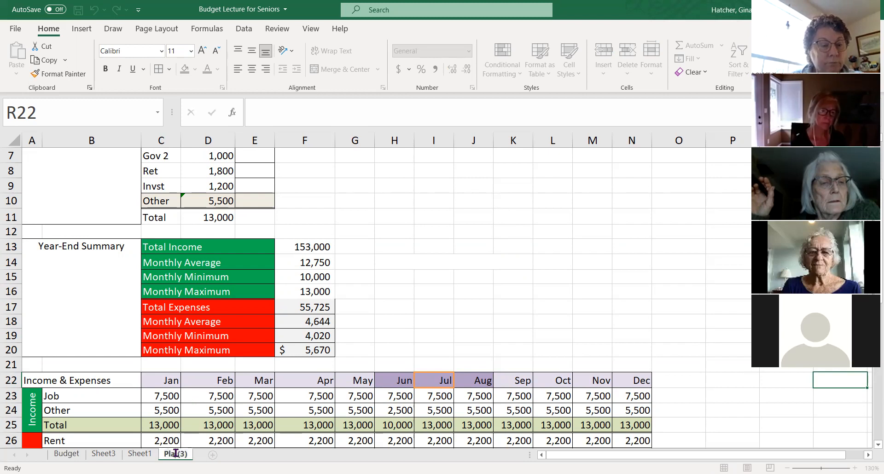
type(" Budg")
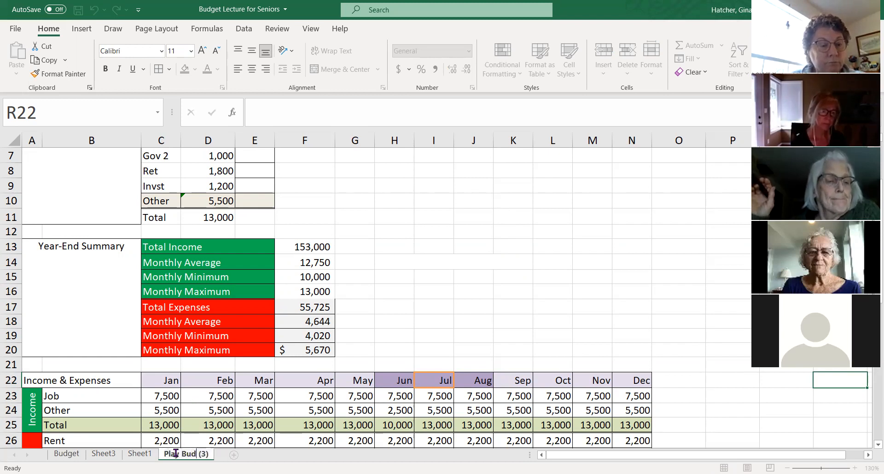
type("et")
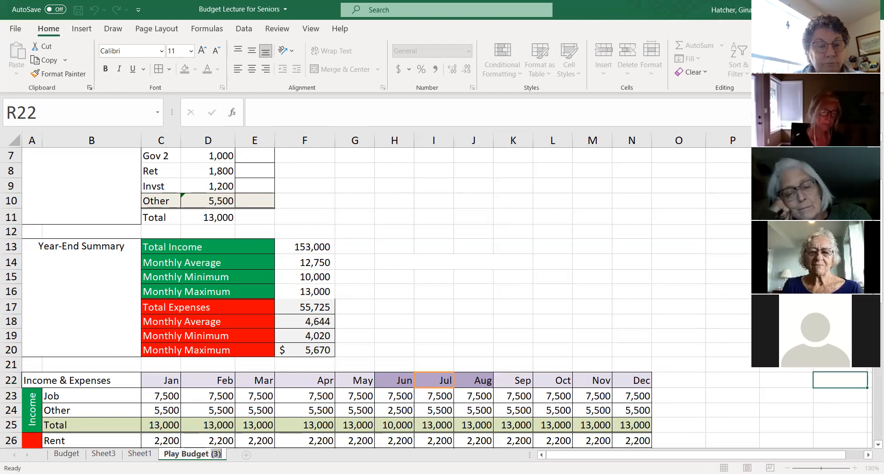
key("Delete")
key("Return")
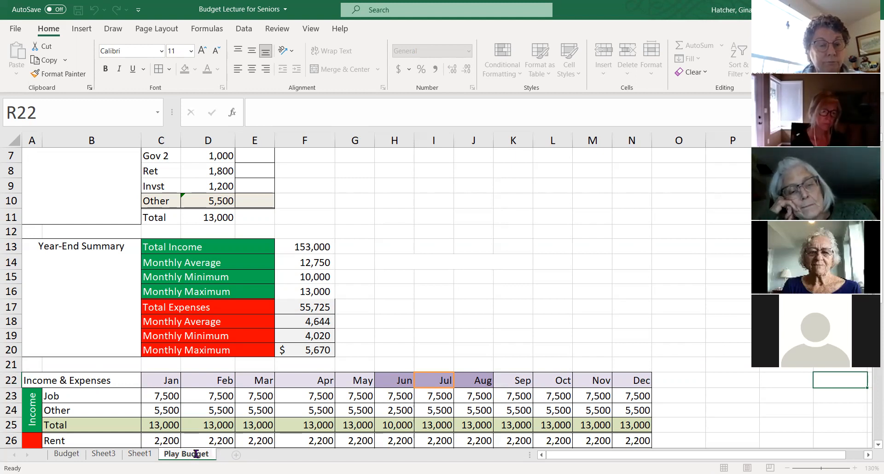
- Add another blank worksheet after Play Budget, and give the Play Budget sheet a yellow tab color
key("shift+F11")
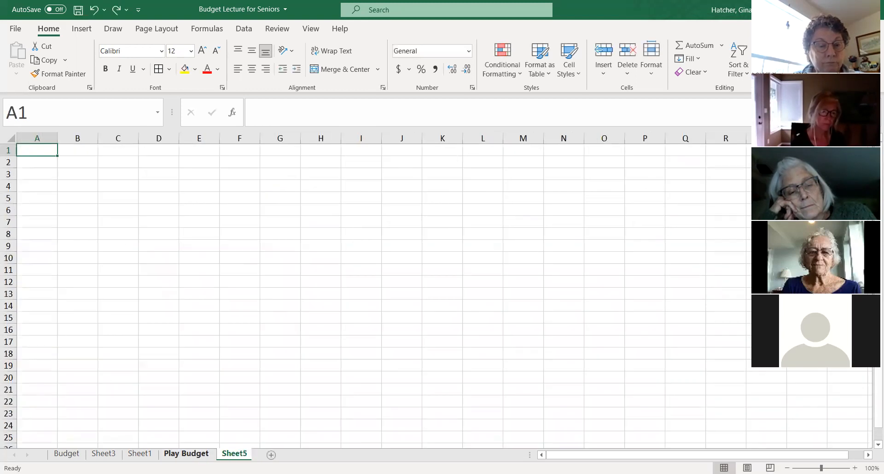
left_click(198, 455)
right_click(195, 456)
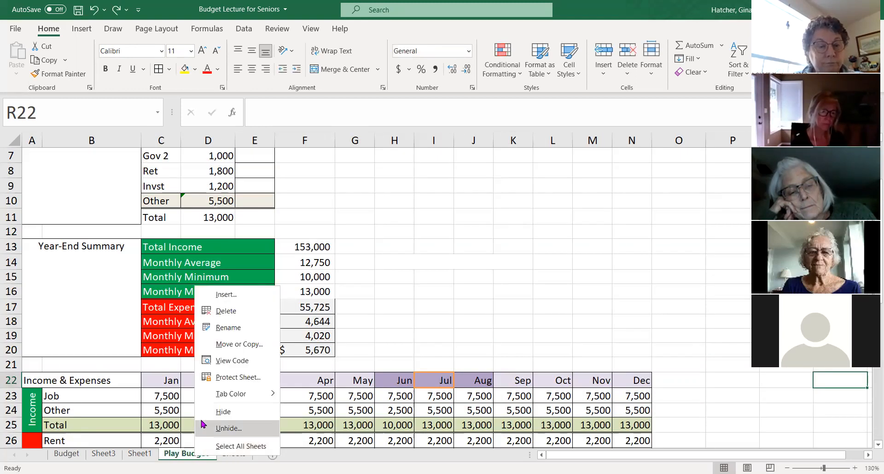
mouse_move(237, 394)
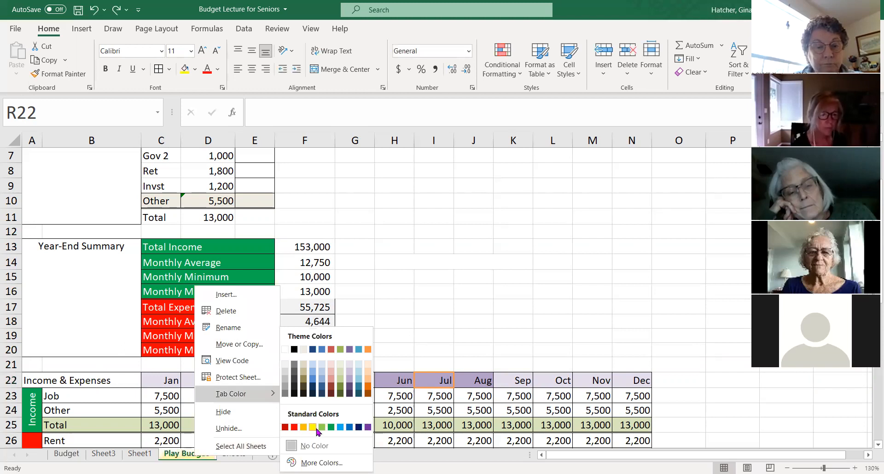
left_click(312, 428)
- Switch between the Budget and Play Budget sheets to compare the original with its copy, ending on Budget
left_click(67, 455)
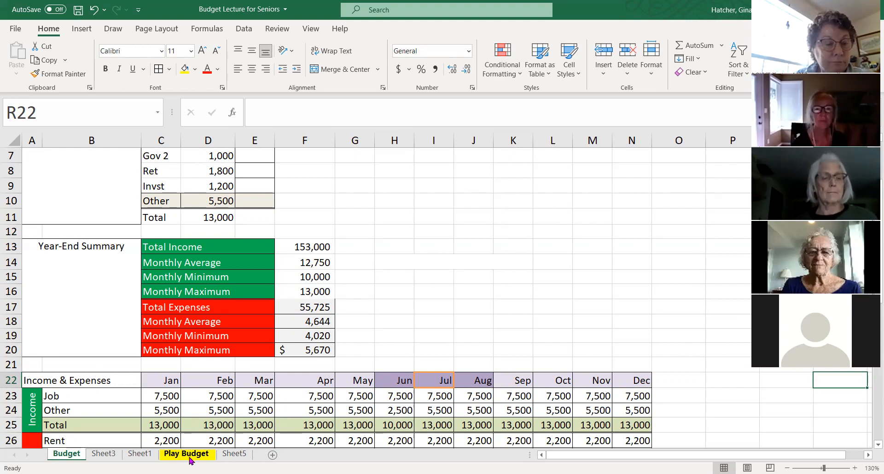
right_click(191, 459)
left_click(459, 299)
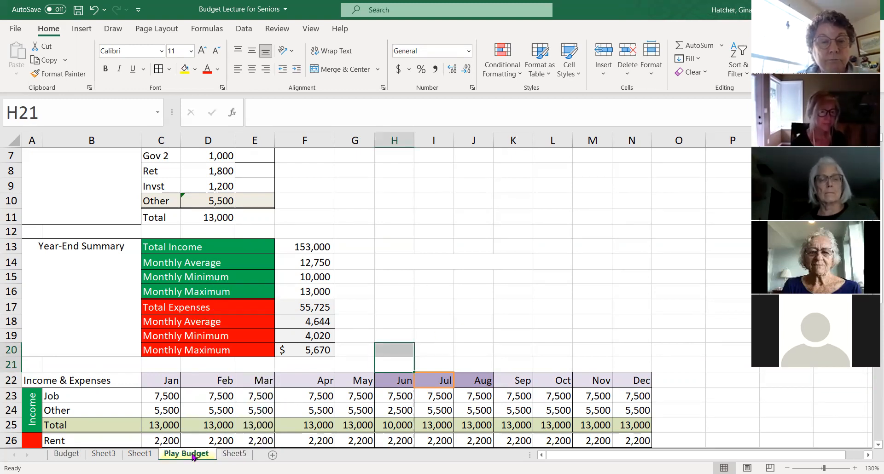
left_click(61, 455)
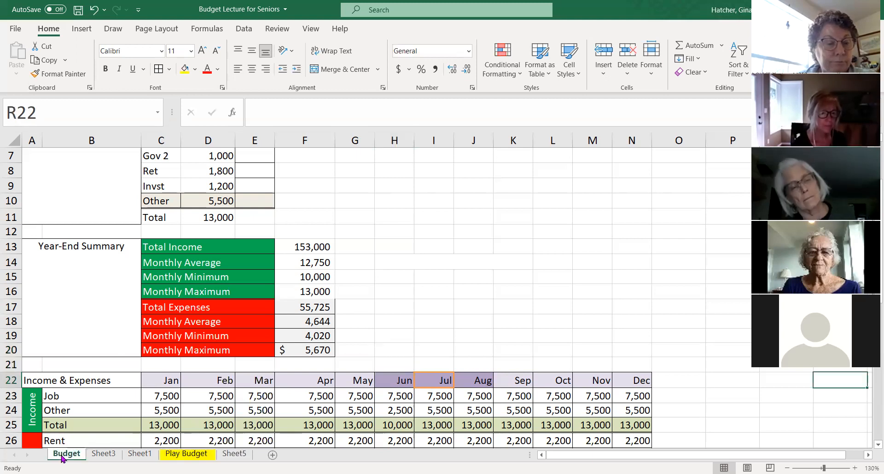
left_click(184, 455)
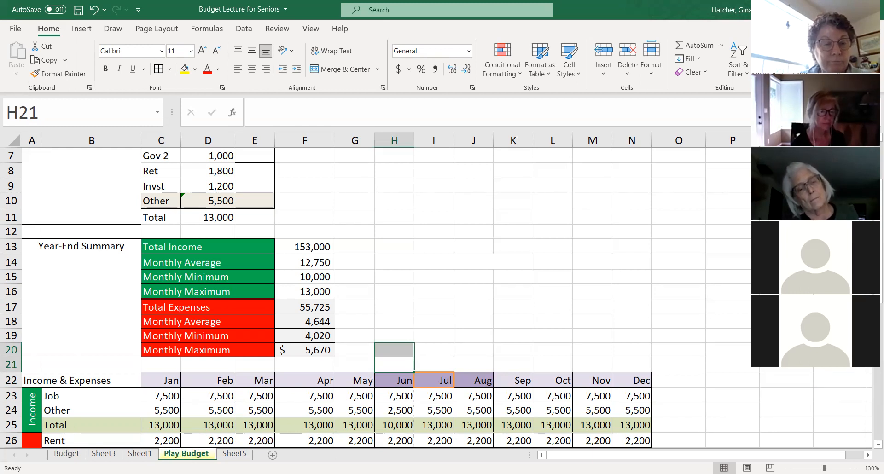
left_click(68, 454)
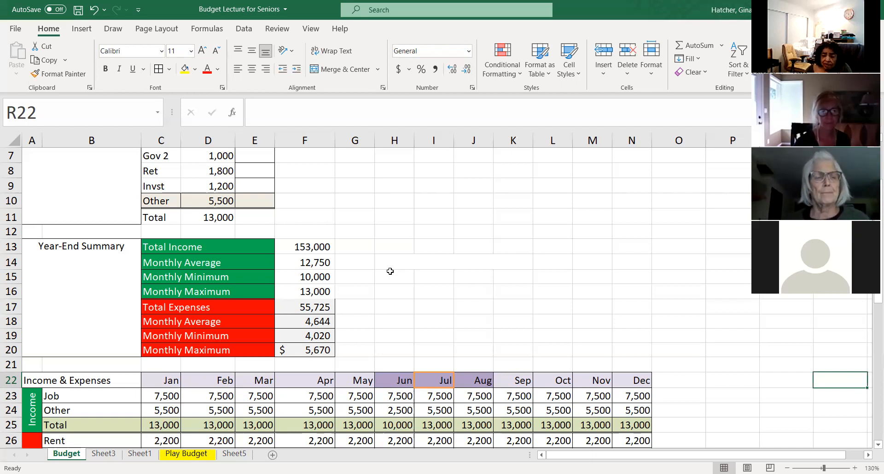
scroll(611, 338, "down", 1)
scroll(611, 337, "down", 1)
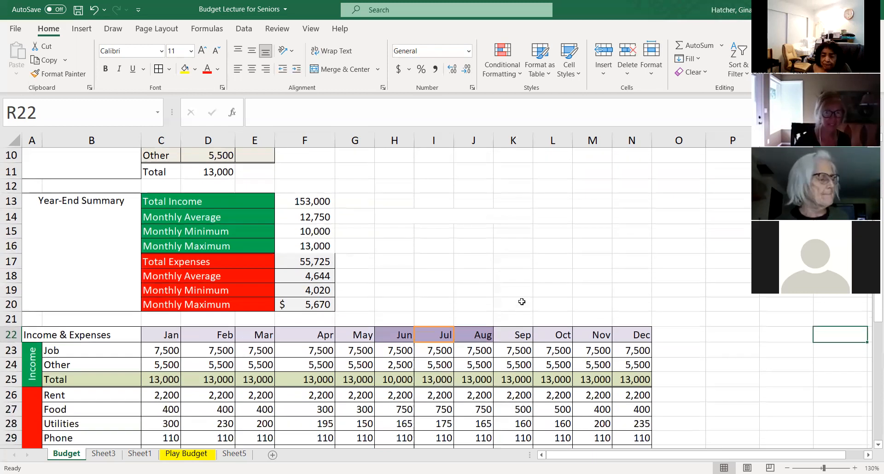